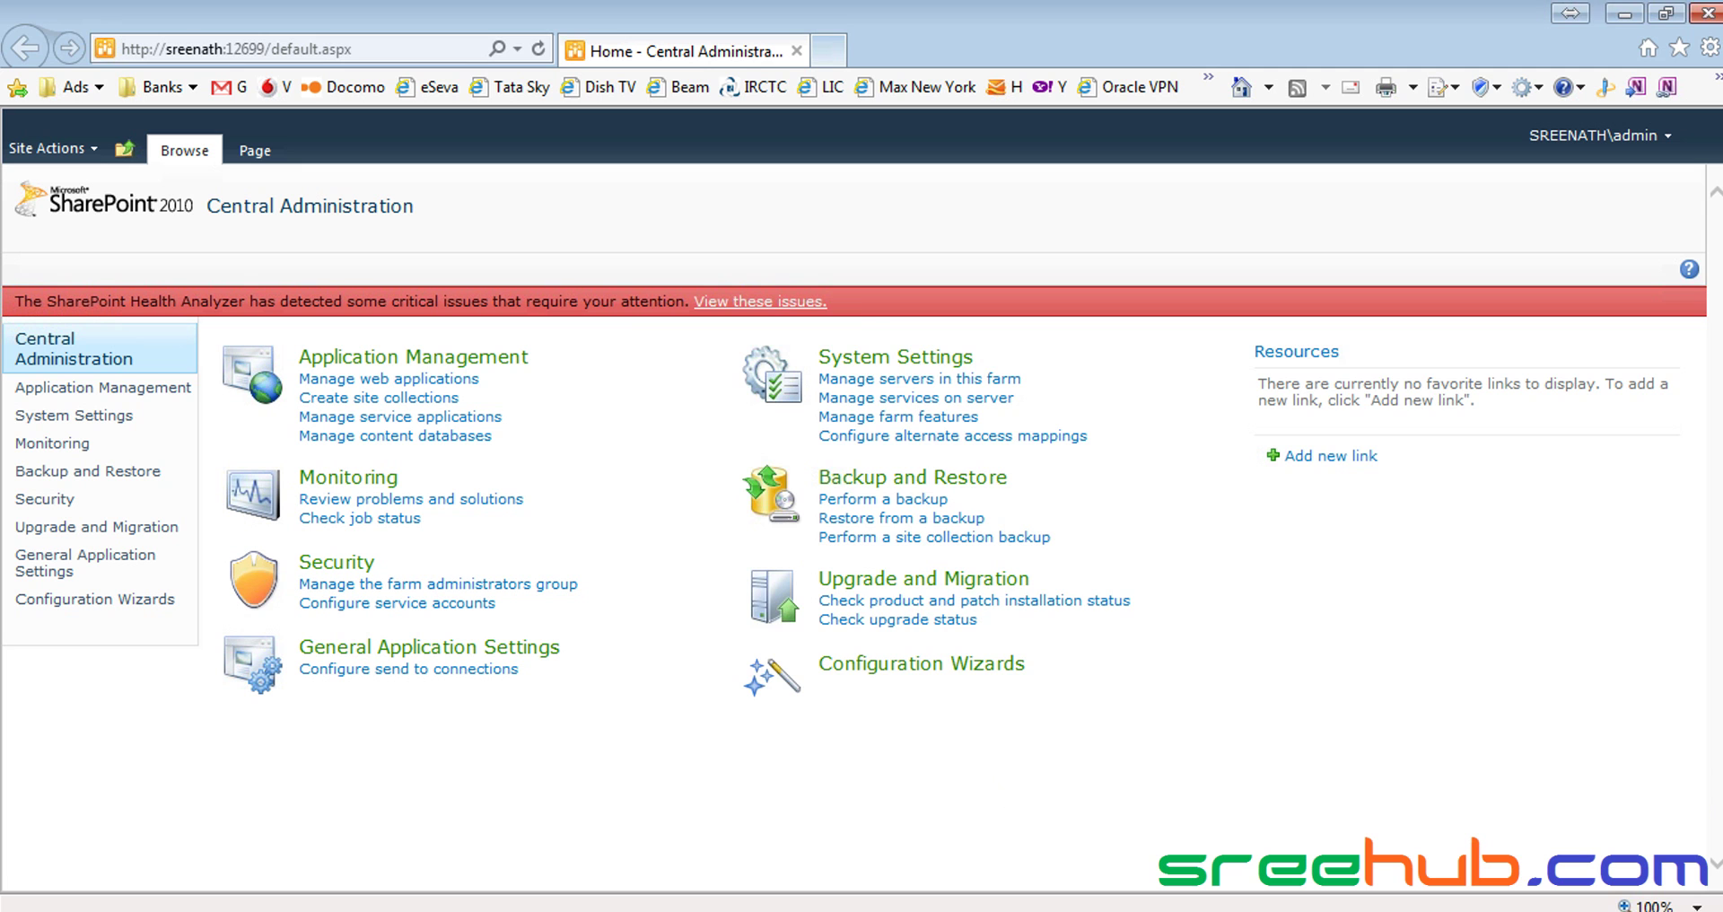
Select the access password in TeamViewer with Skype moved out of the way
key("alt+Tab")
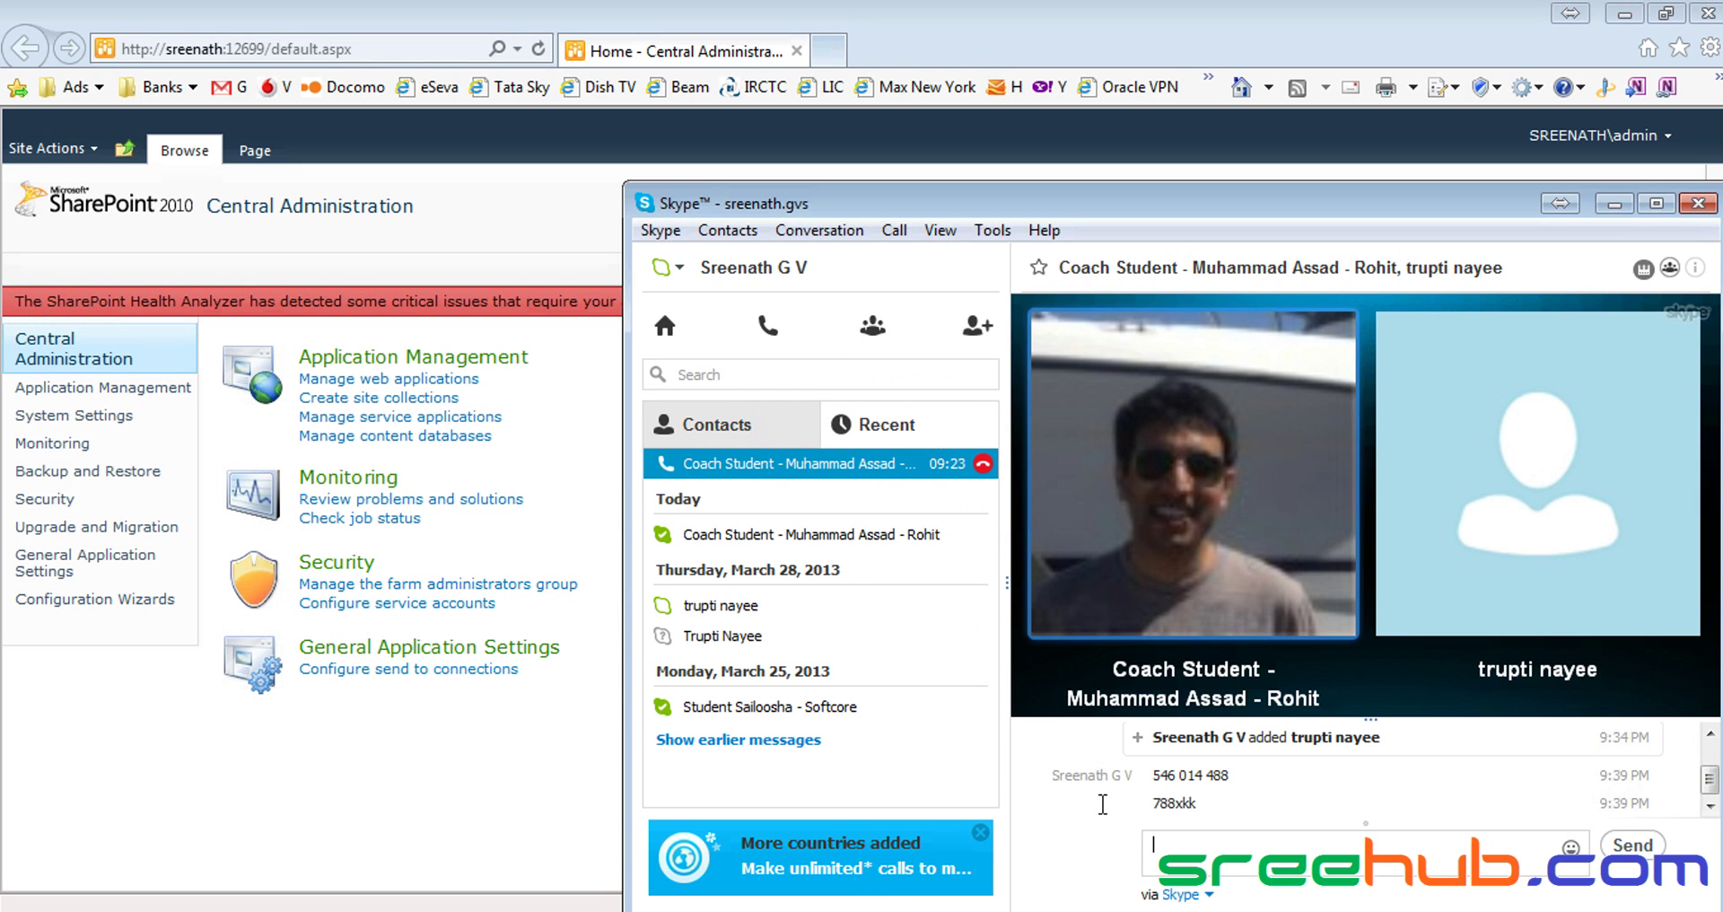
left_click(1614, 203)
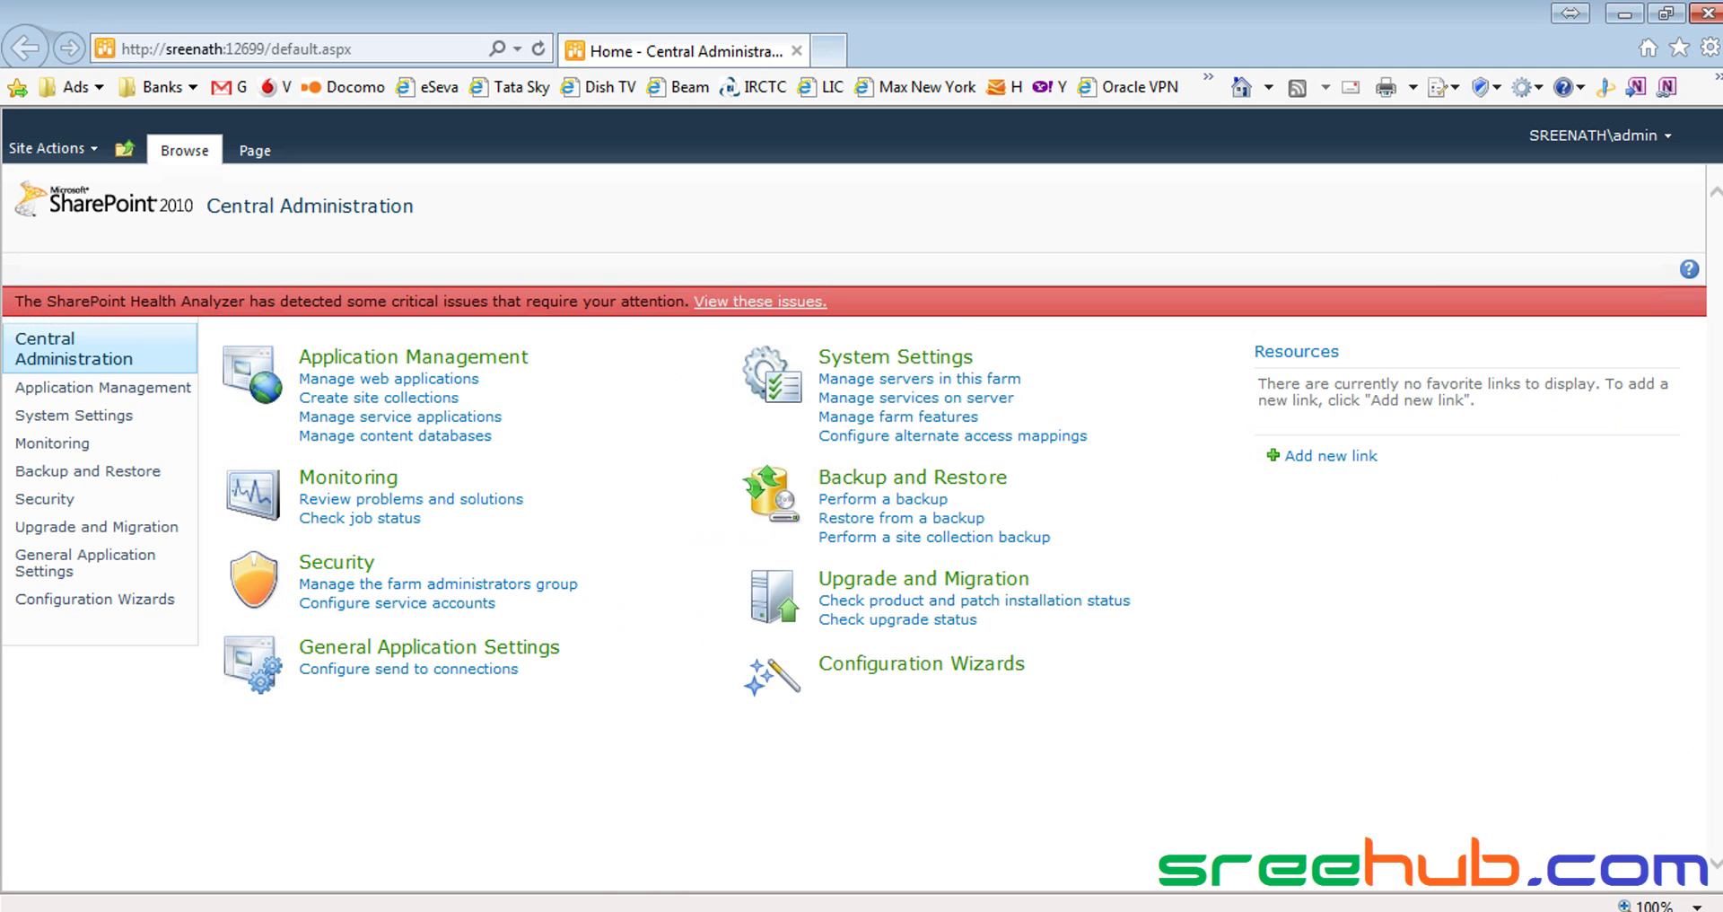
key("alt+Tab")
key("alt+Tab")
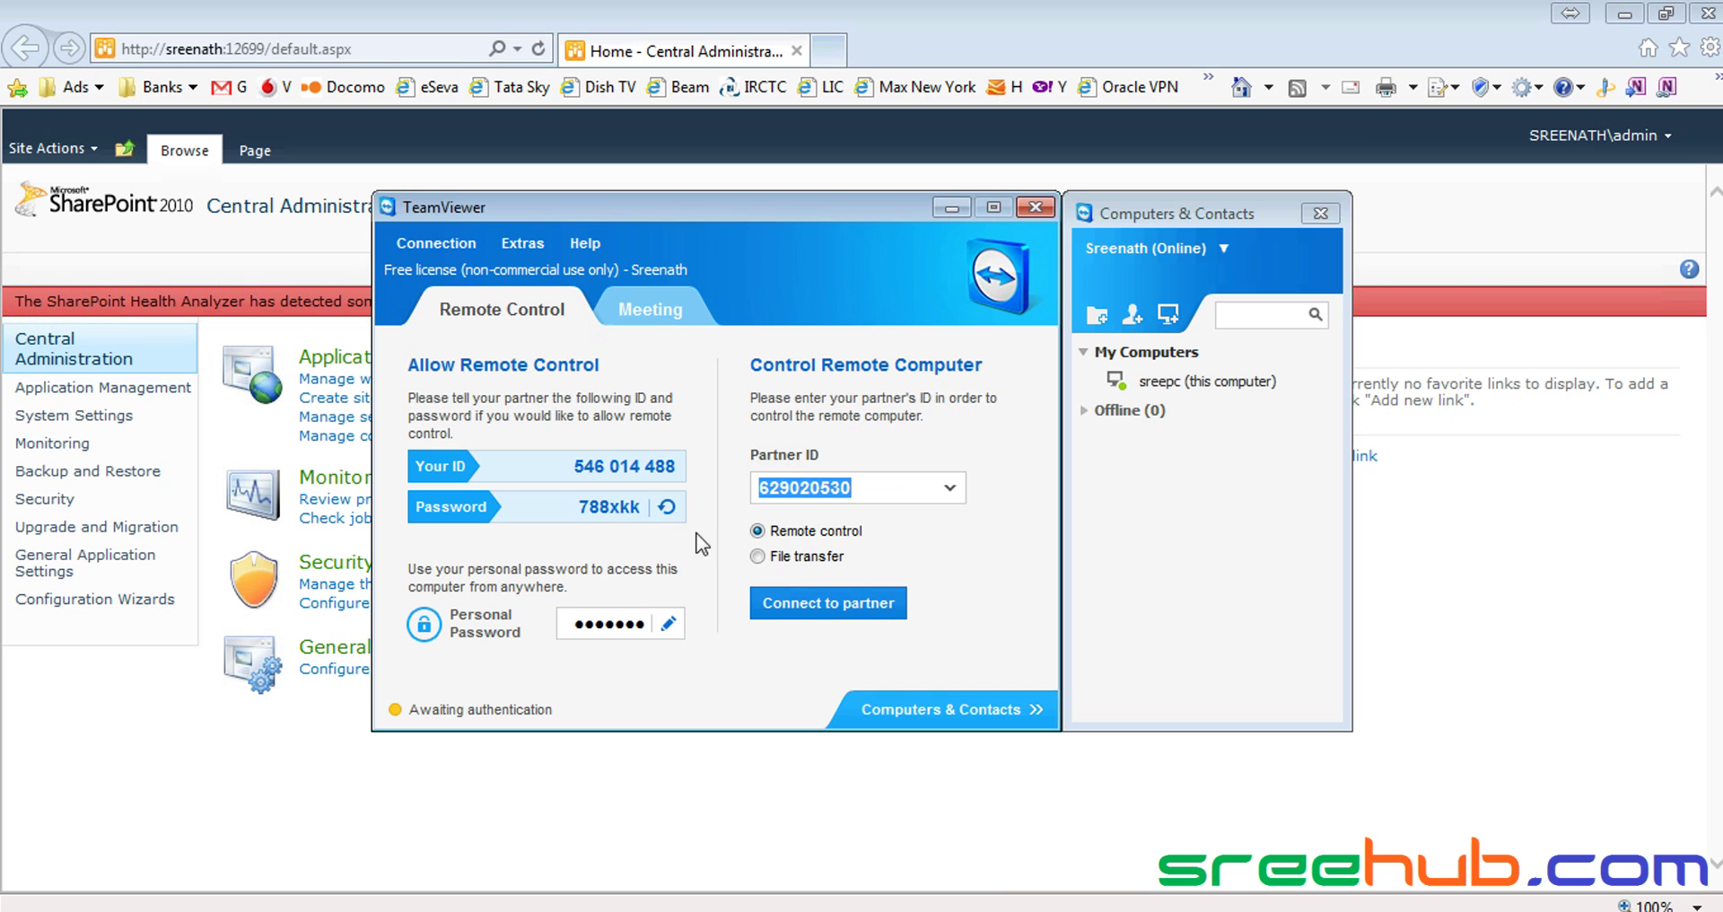
left_click(613, 505)
double_click(614, 505)
key("ctrl+c")
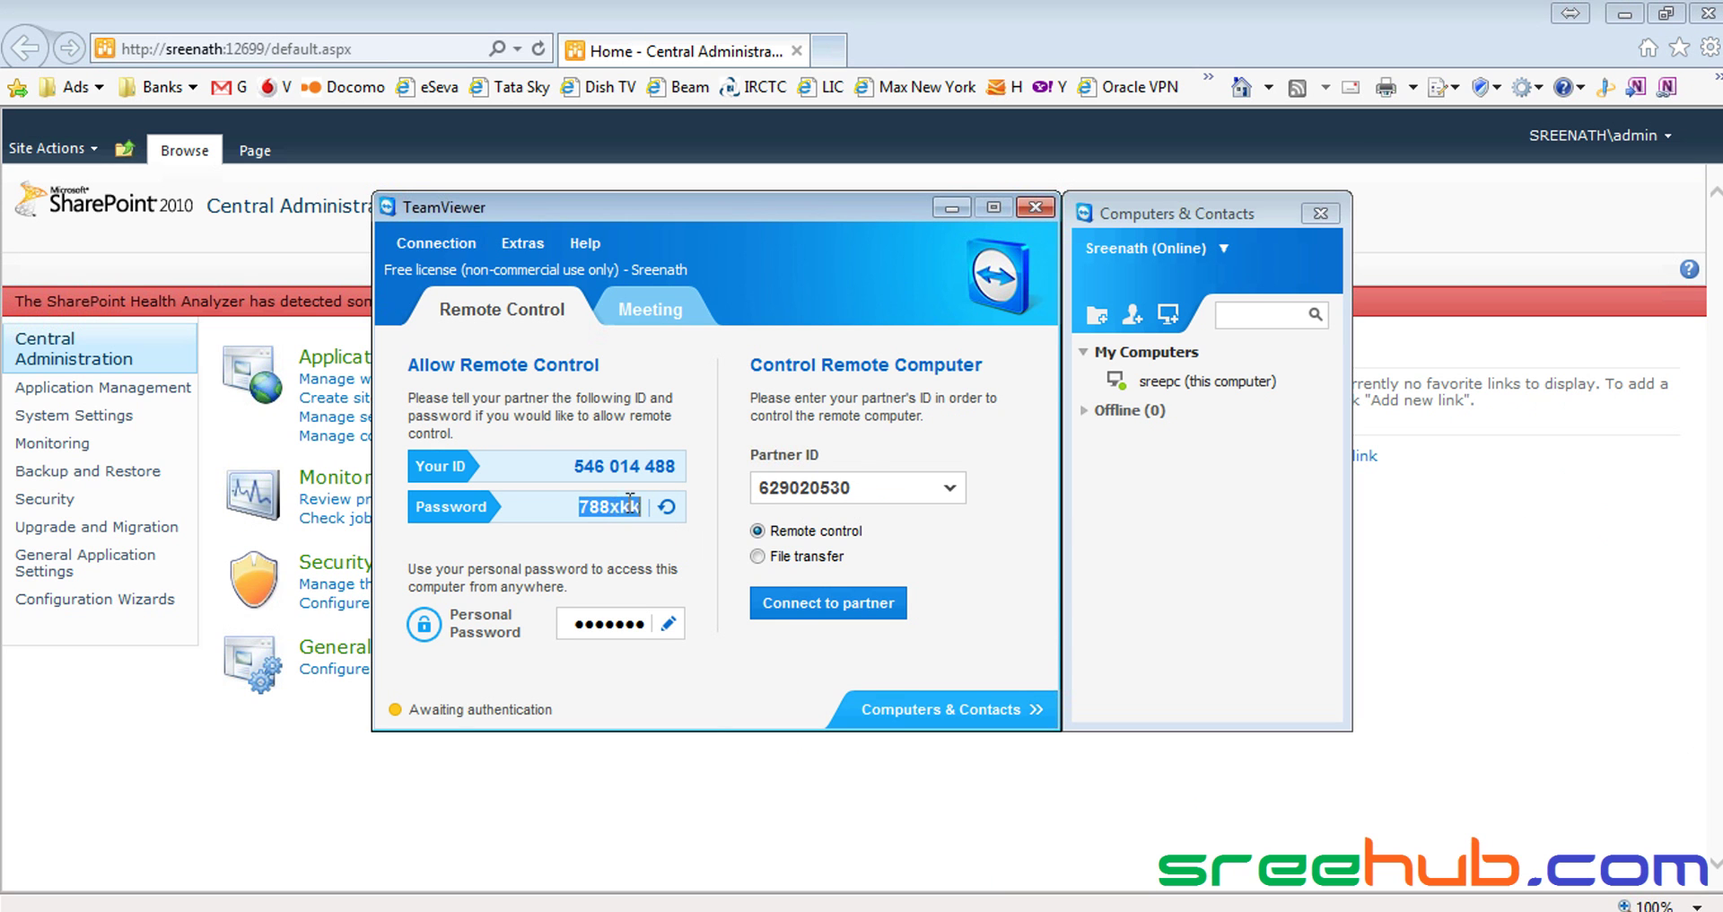
left_click(948, 208)
Paste the TeamViewer password into the Skype call chat, send it, and minimize Skype
key("alt+Tab")
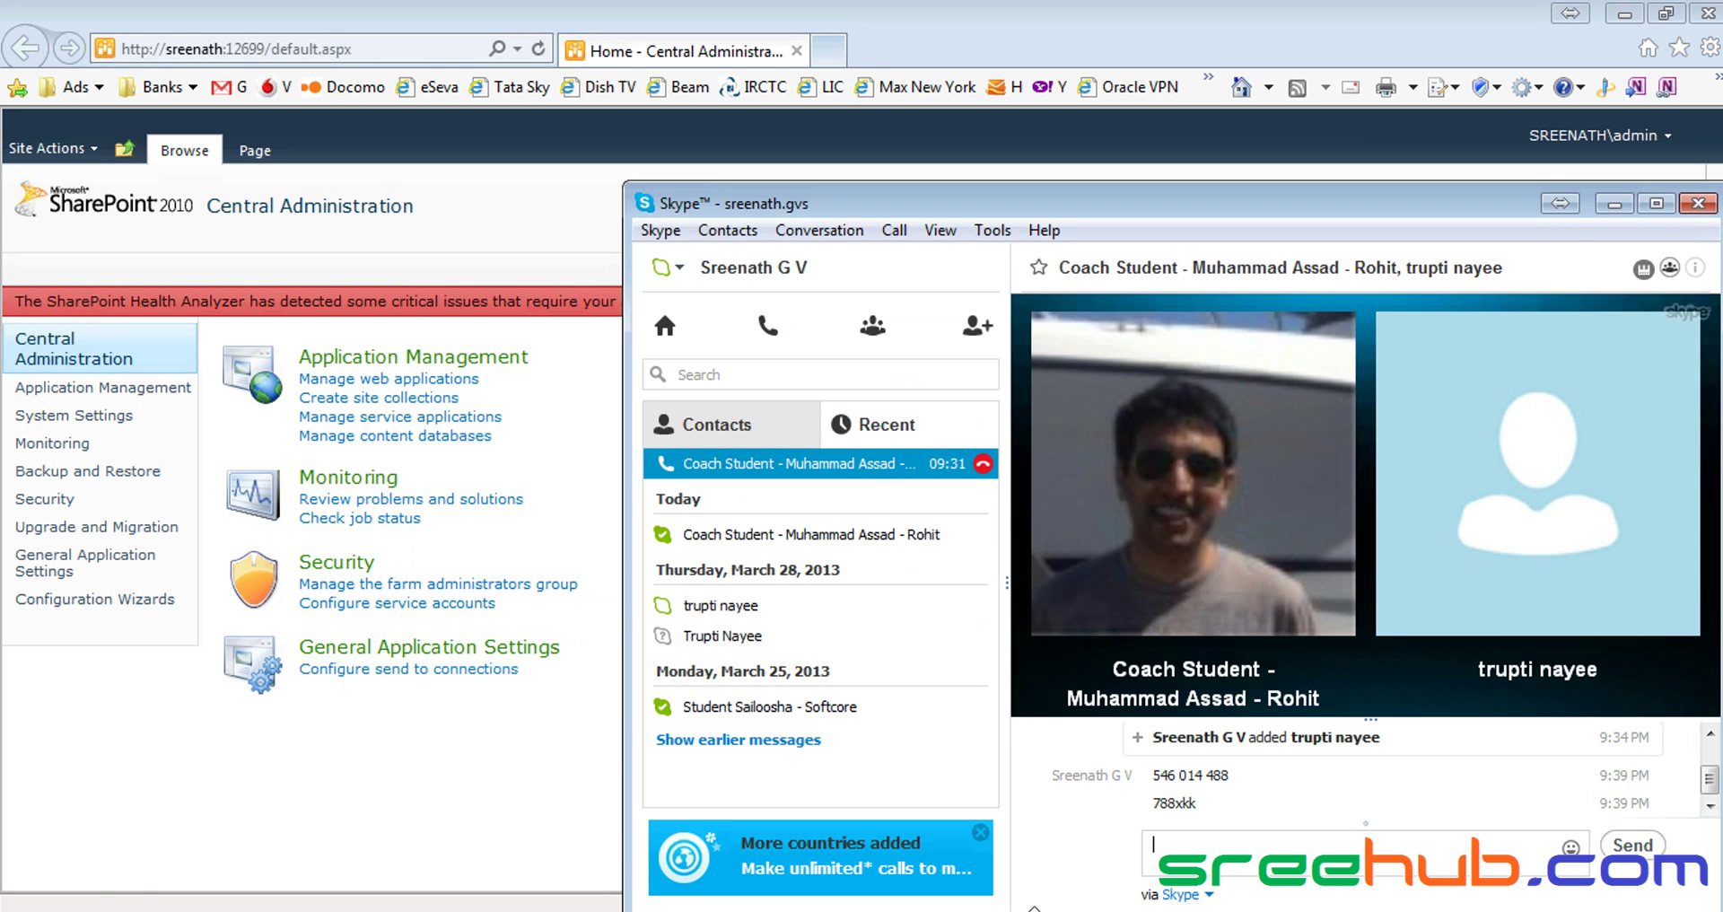
key("ctrl+v")
key("Return")
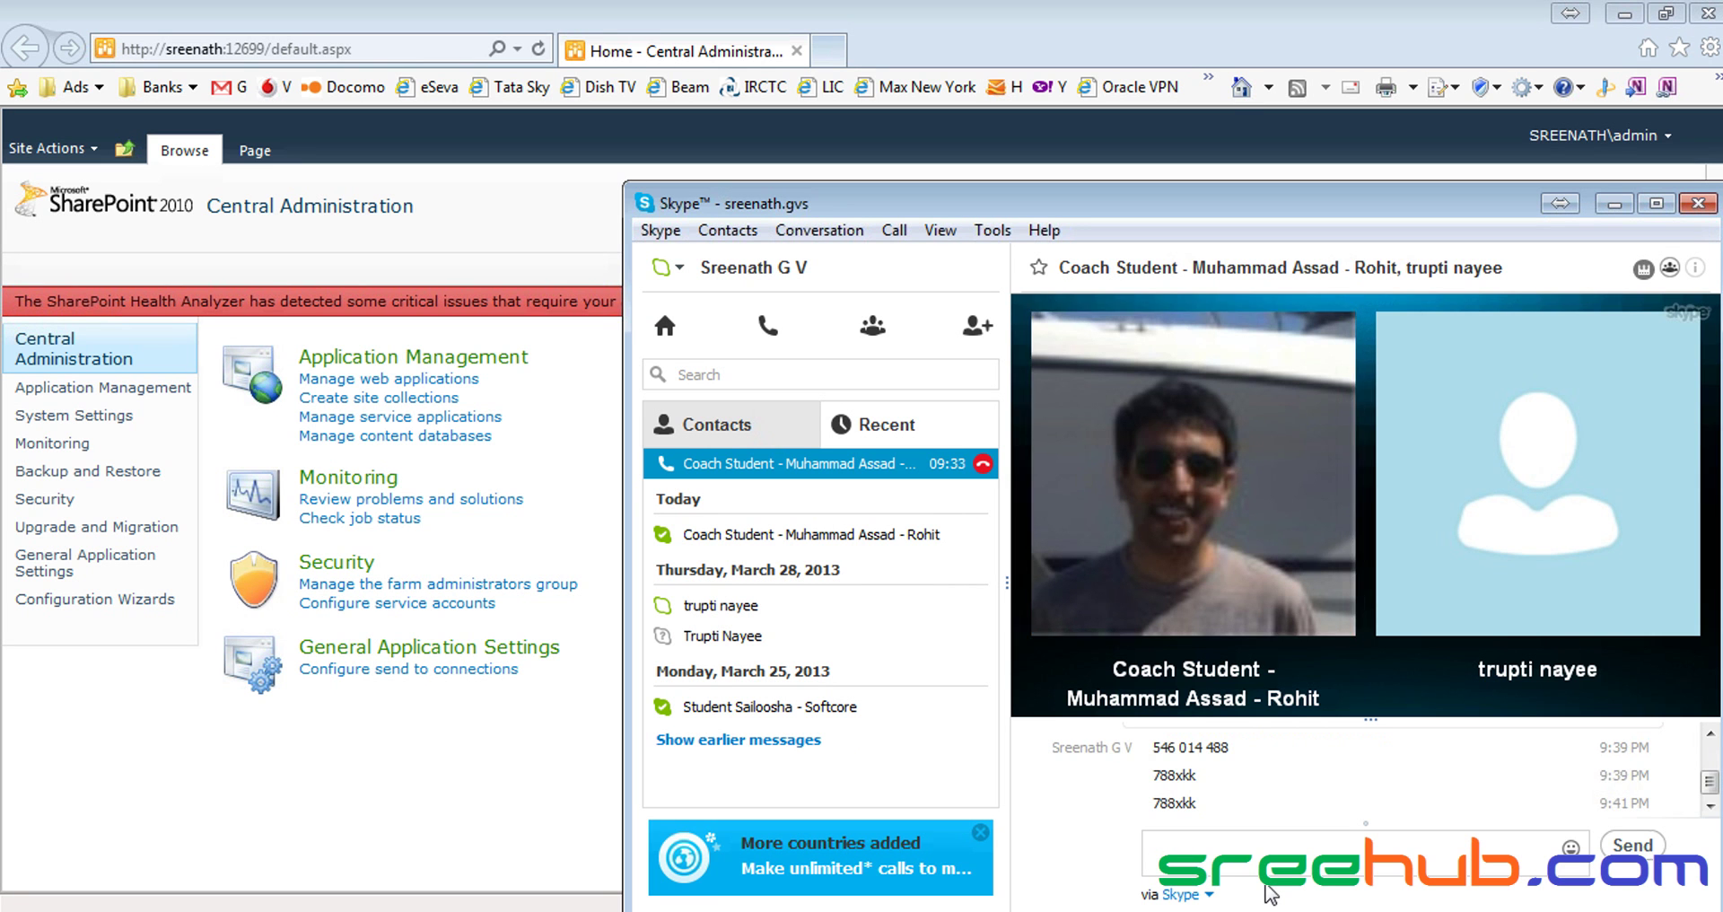
left_click(1616, 204)
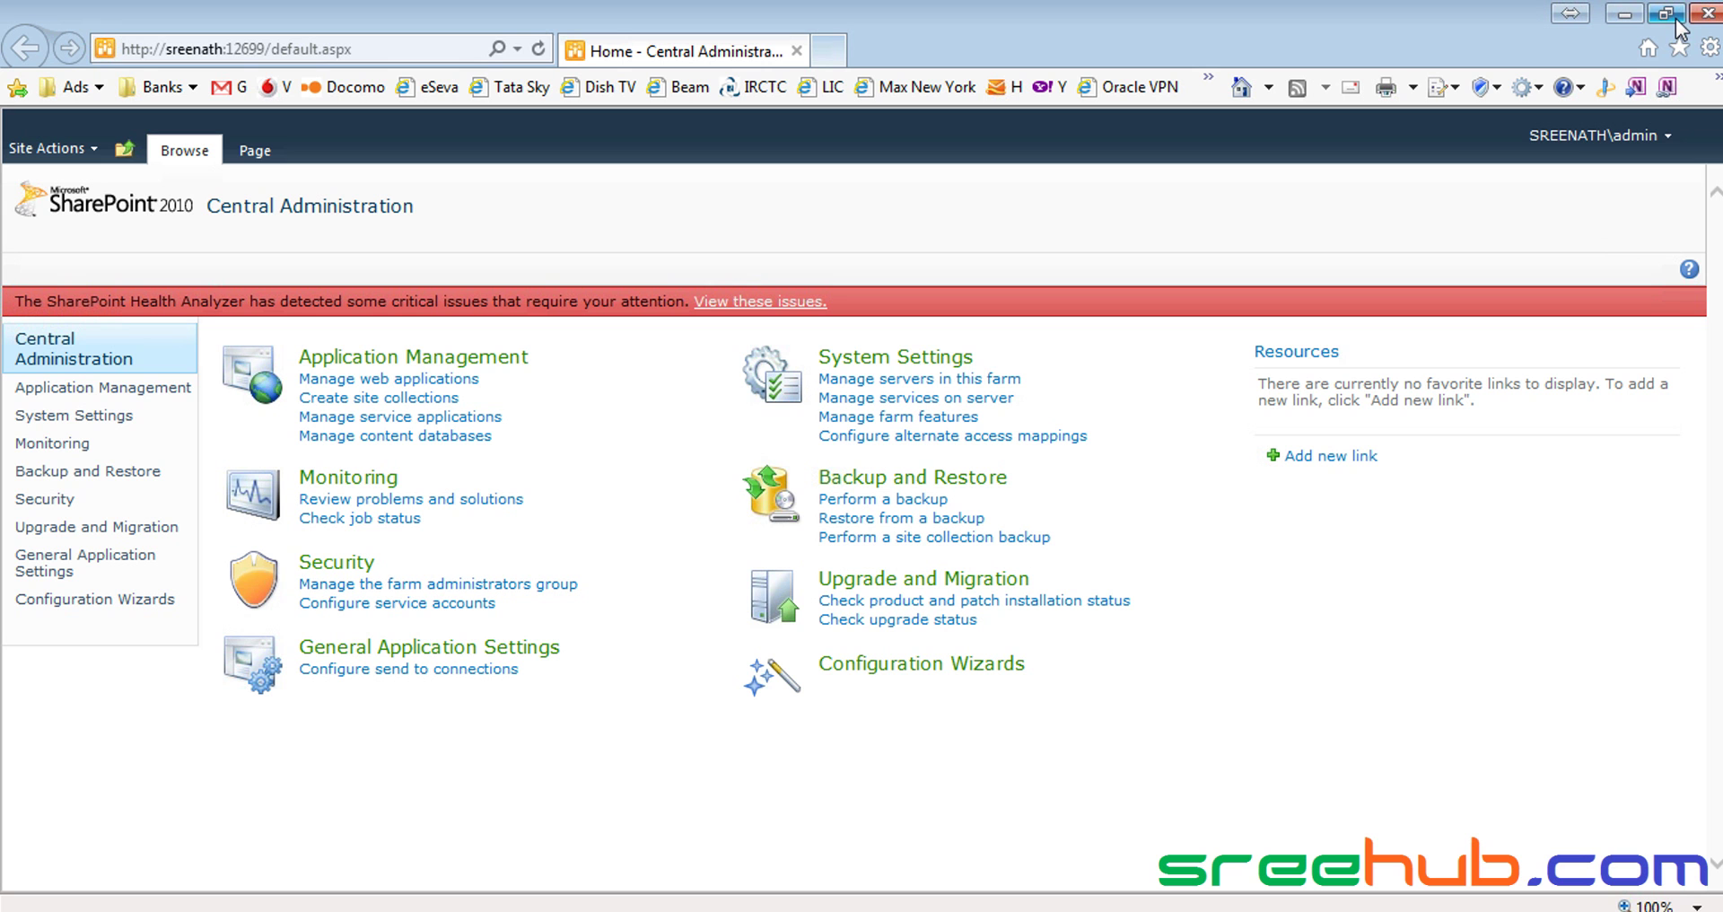
left_click(807, 911)
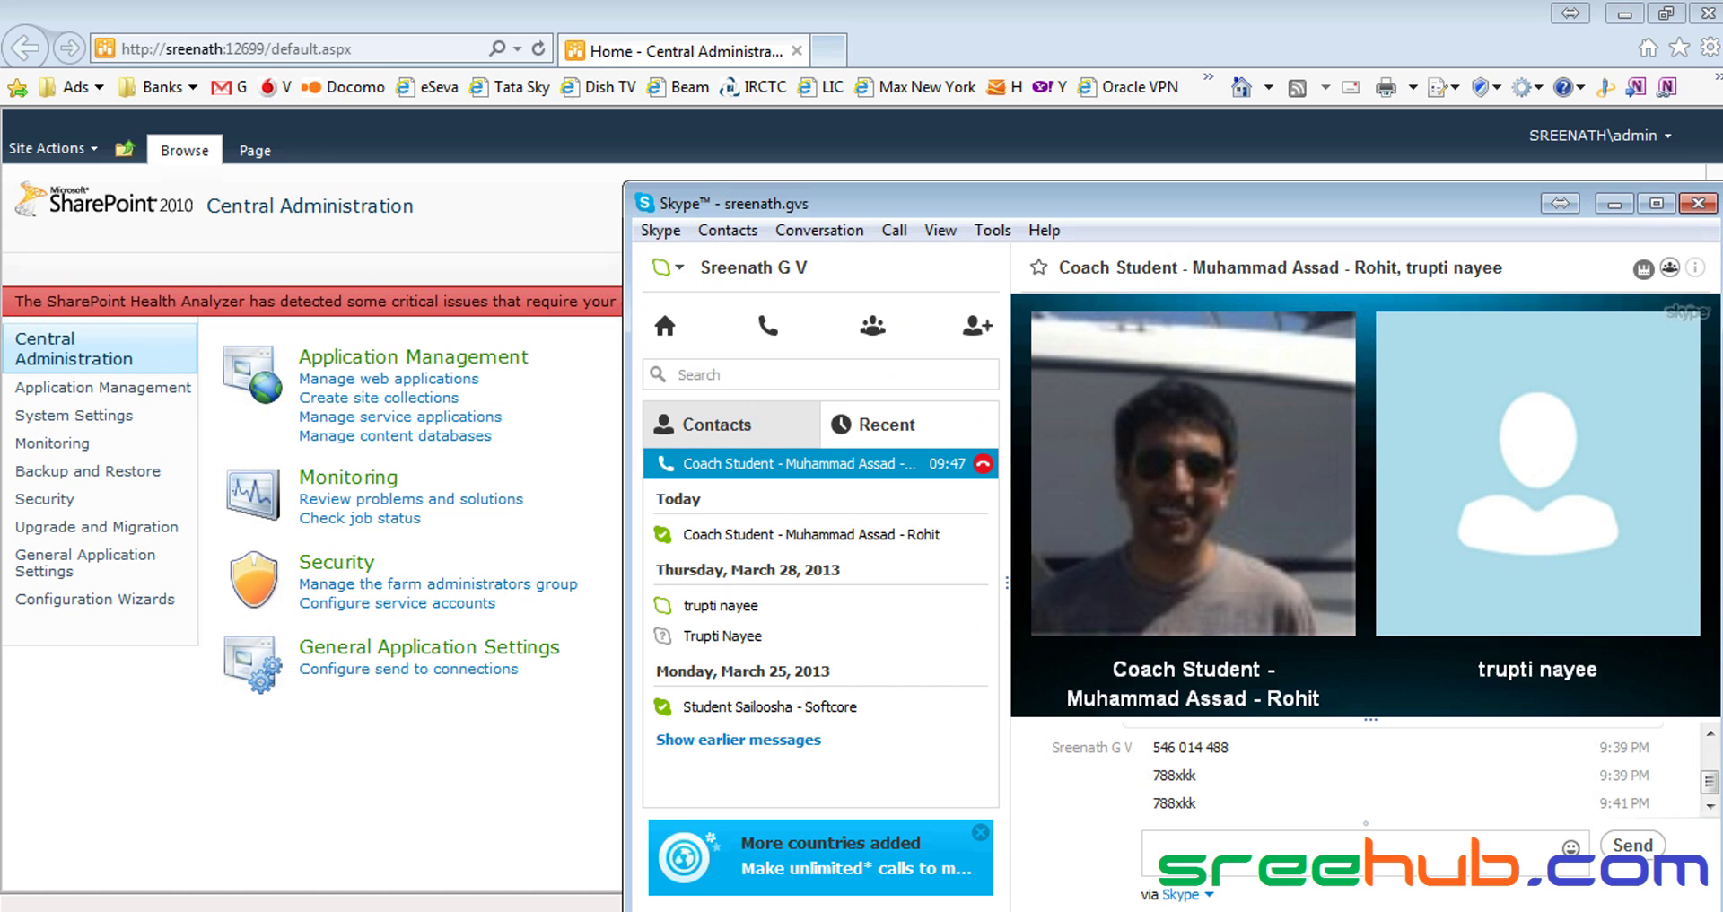
mouse_move(1041, 682)
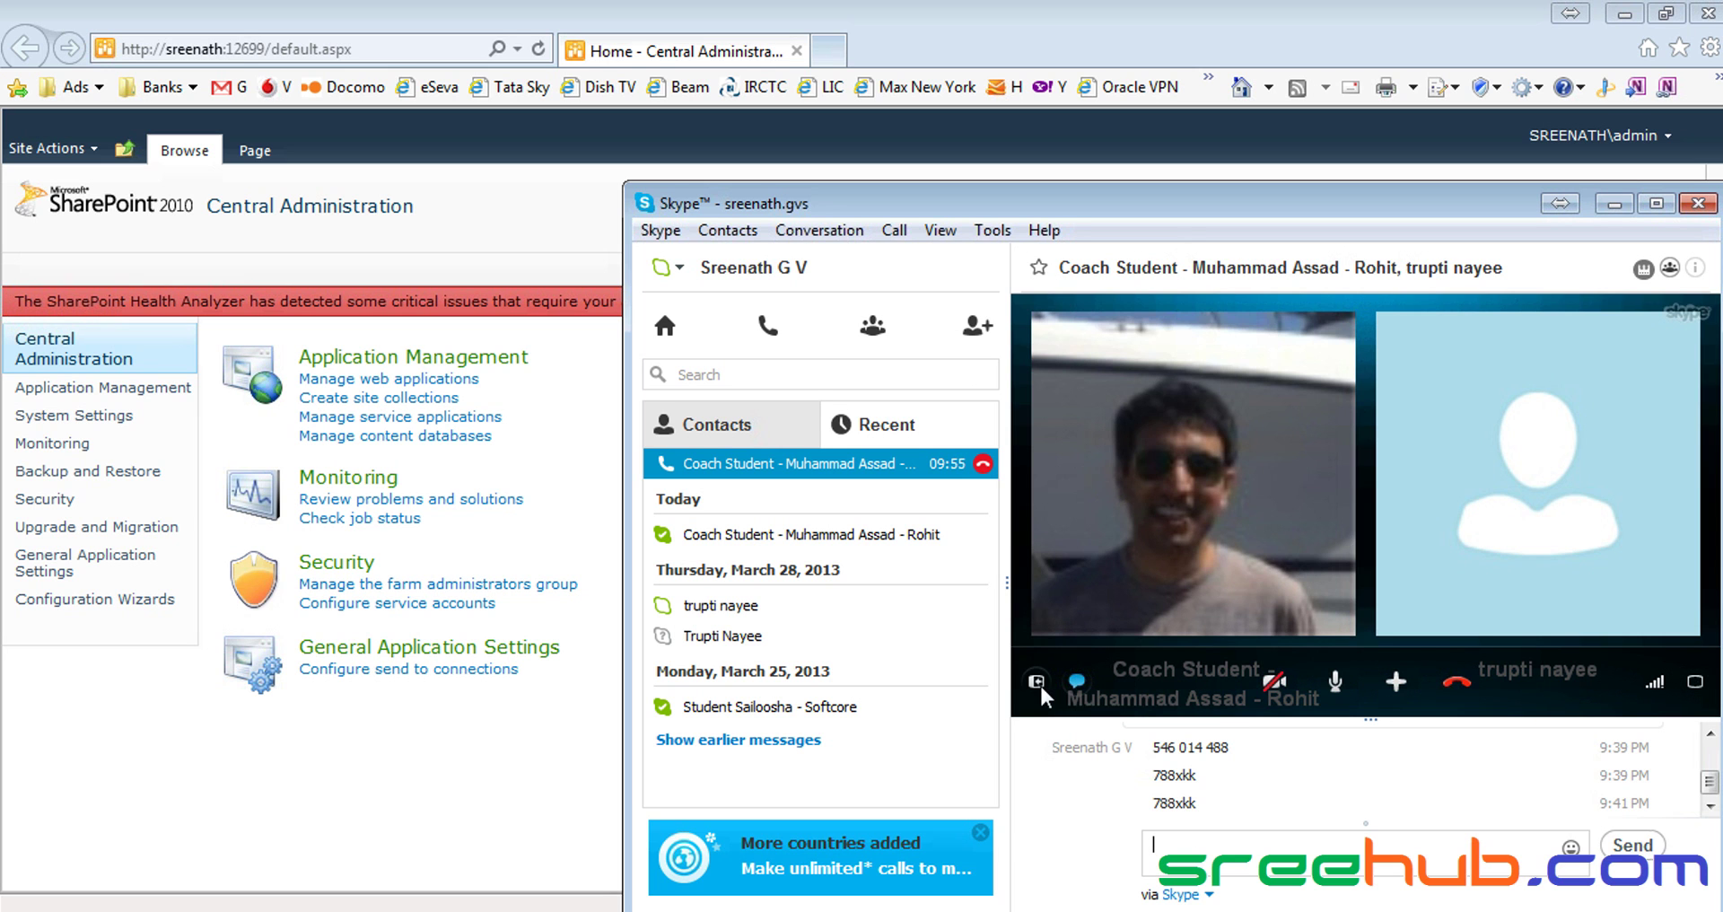
right_click(1163, 505)
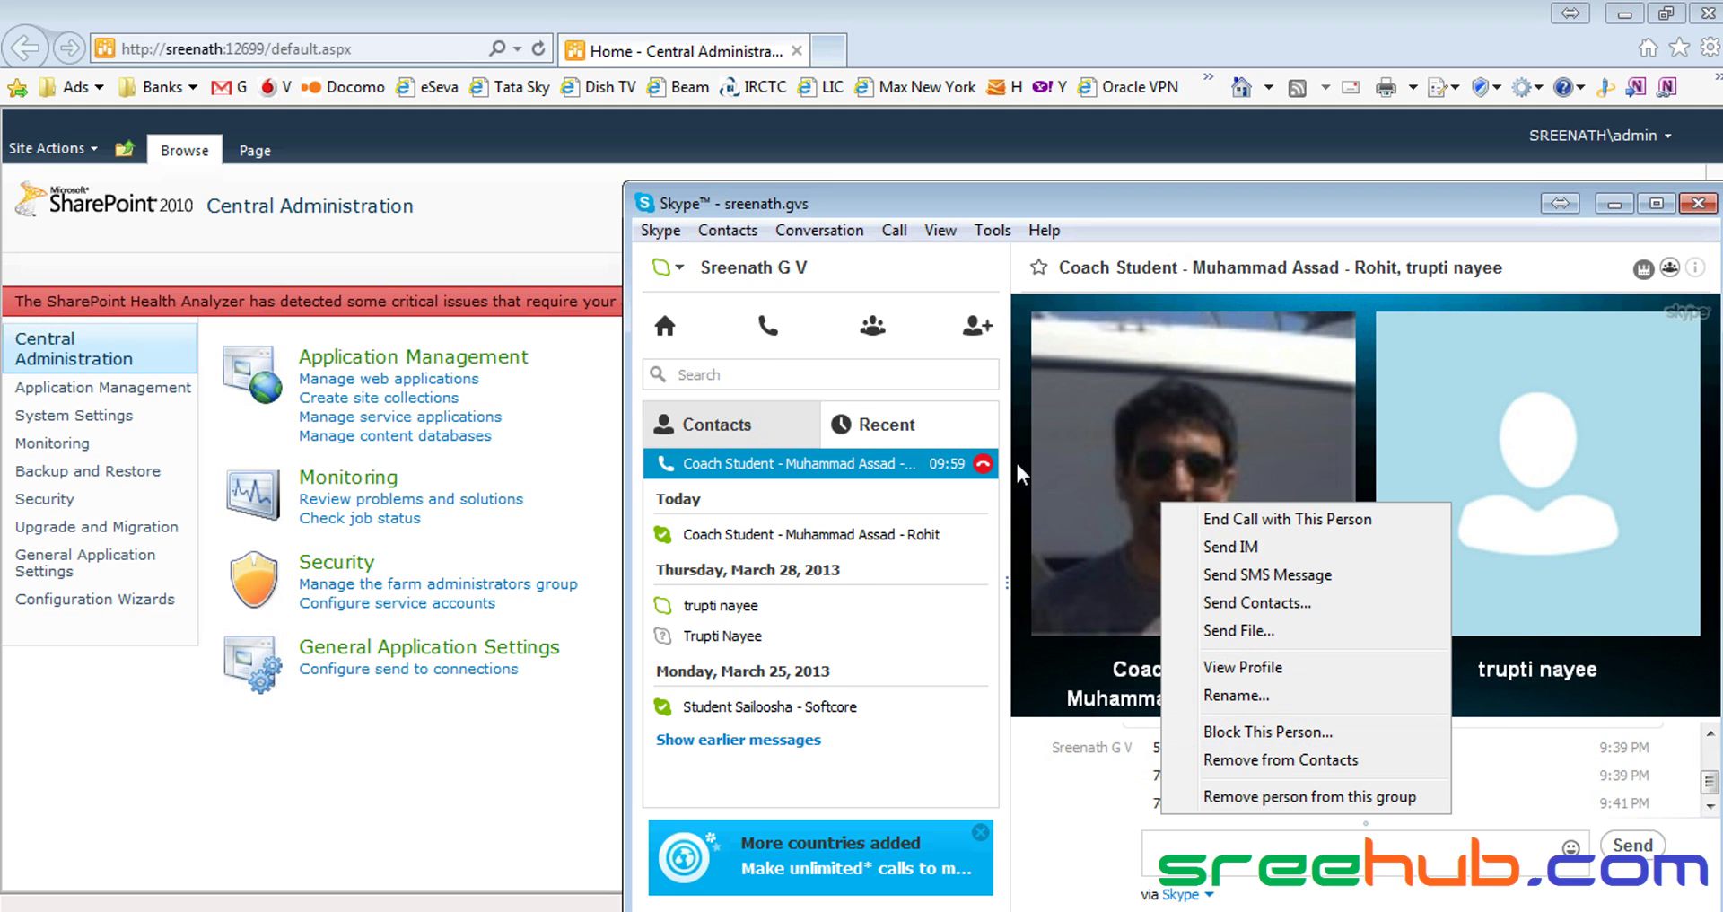
left_click(820, 232)
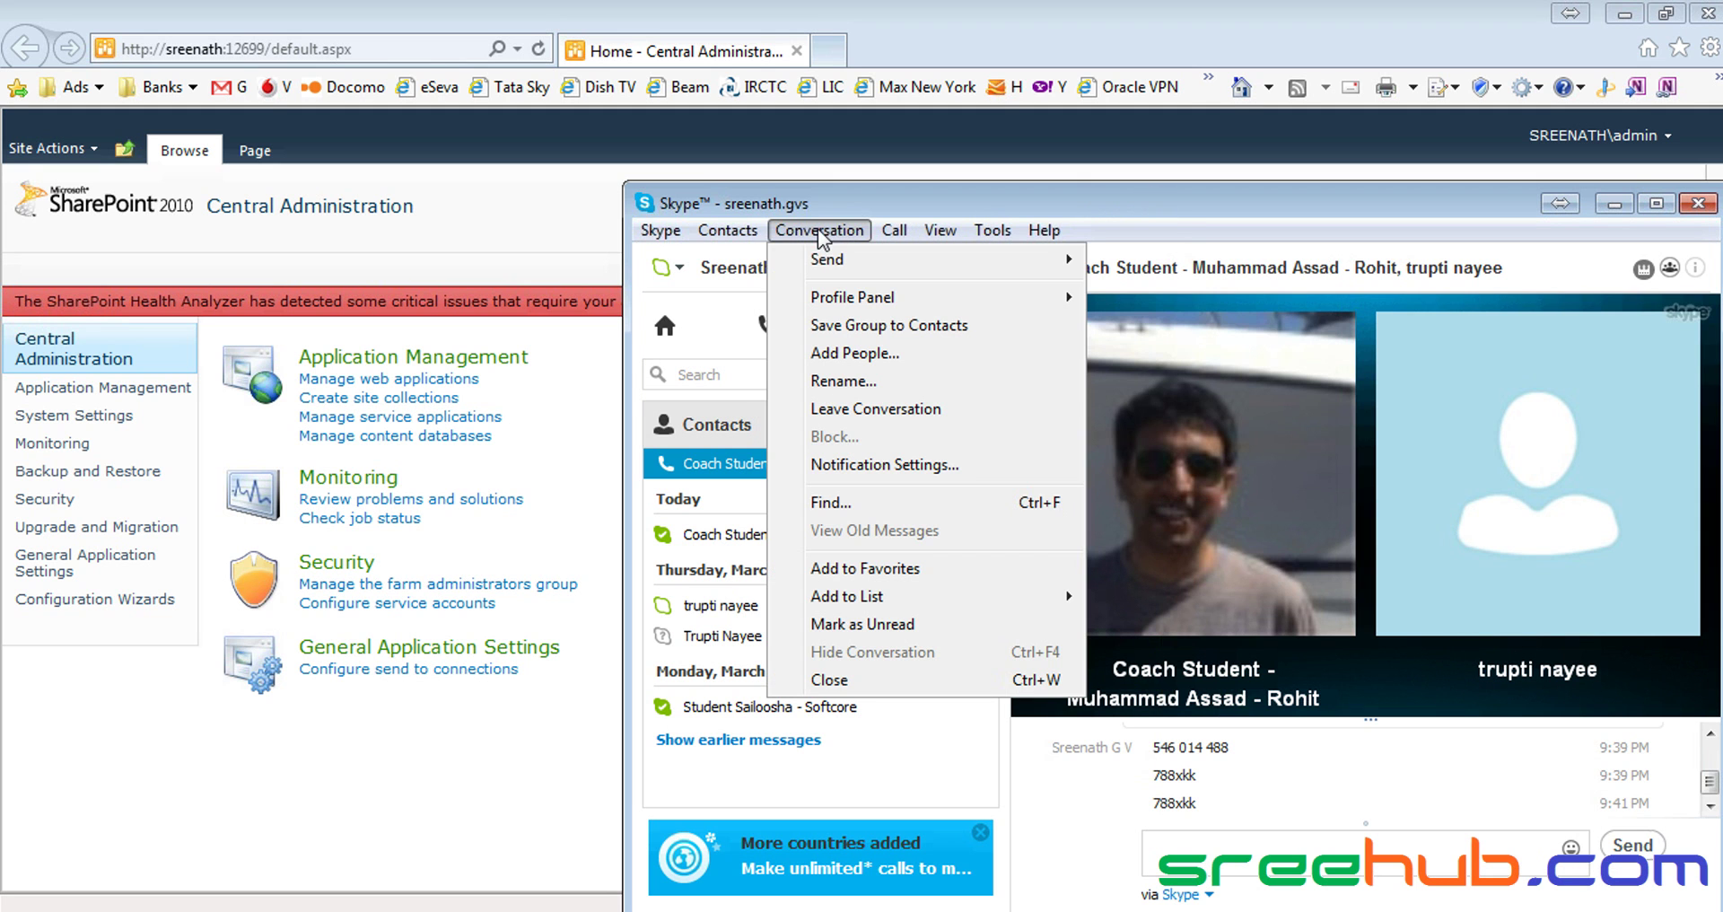
mouse_move(745, 235)
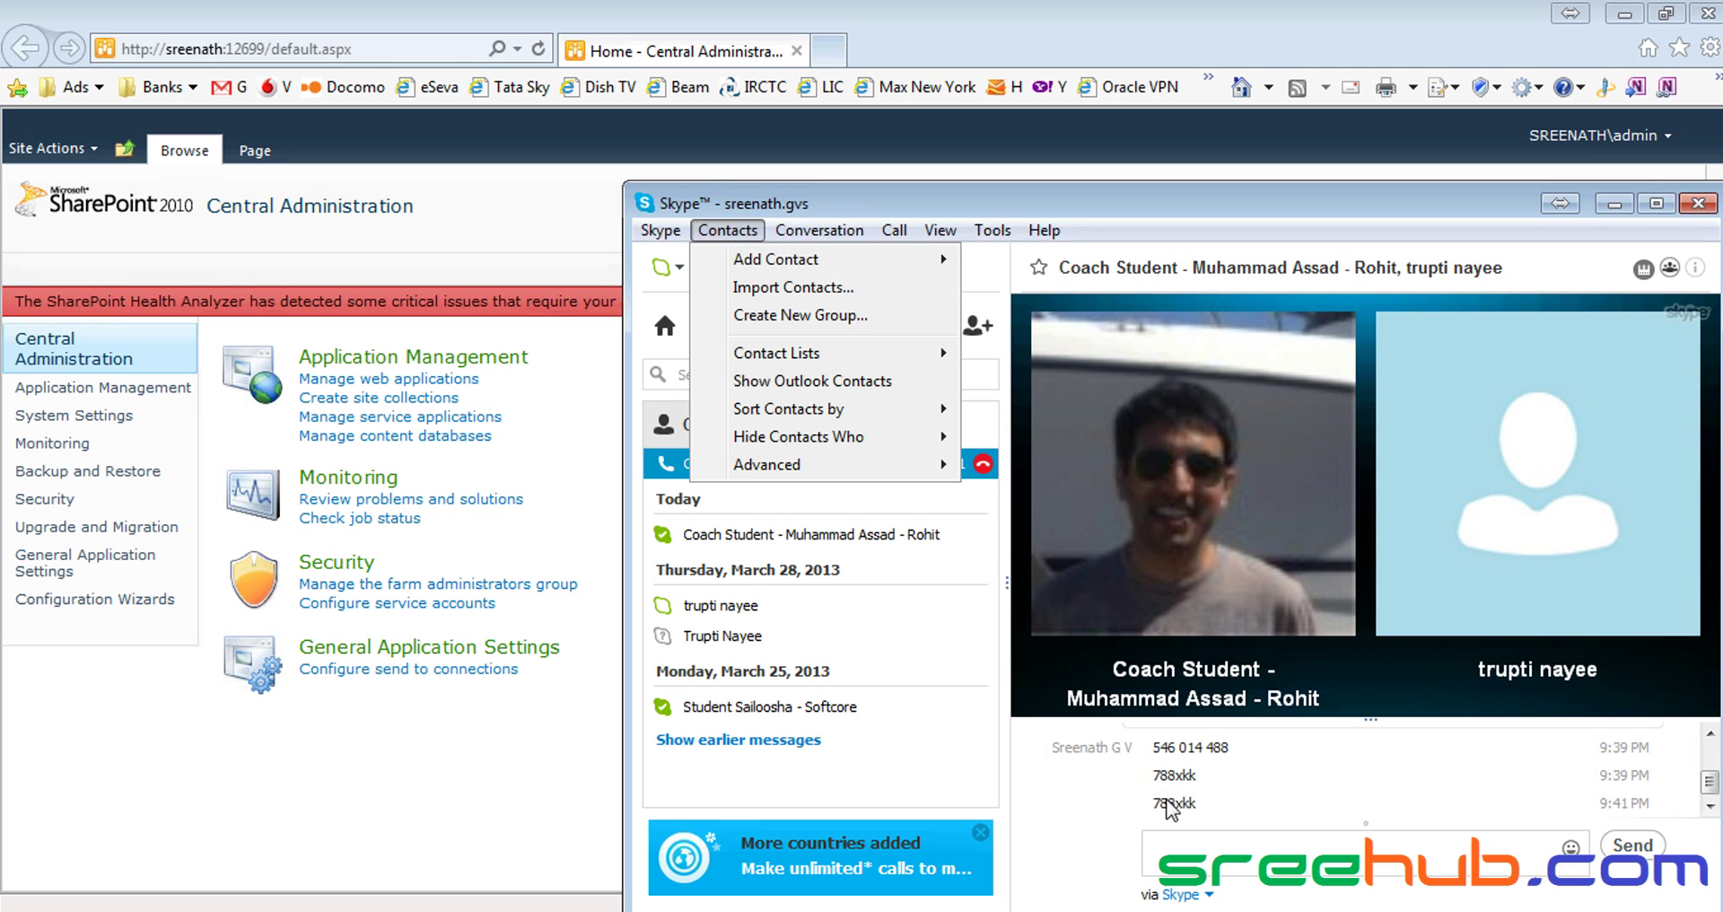
mouse_move(820, 231)
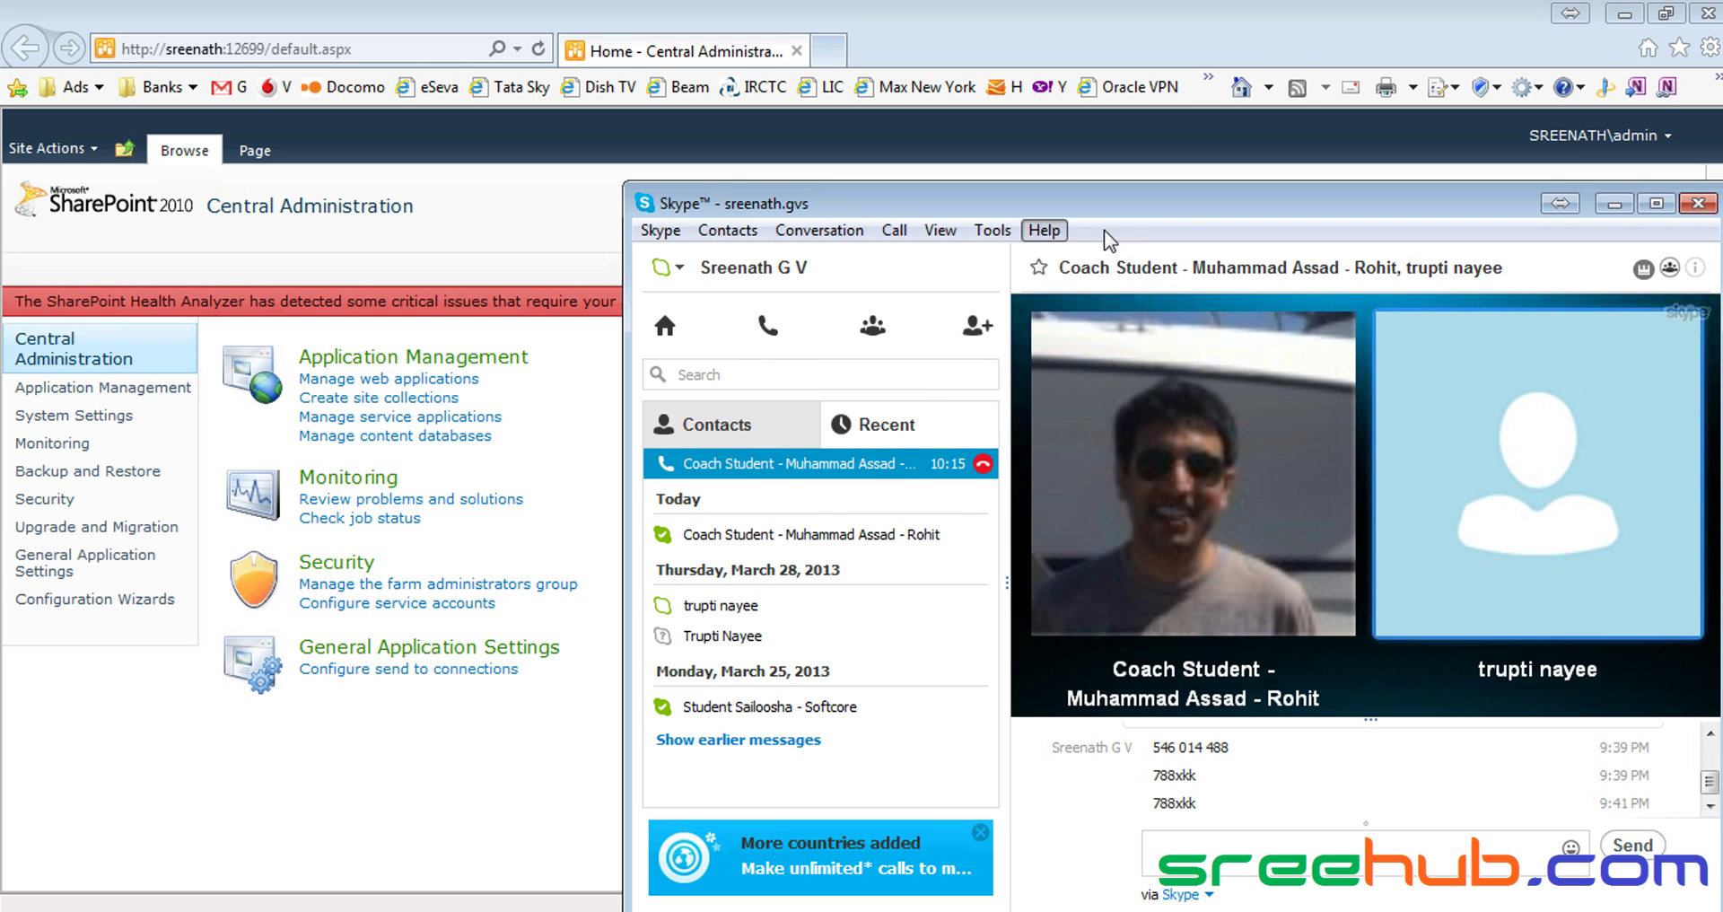
mouse_move(1044, 229)
left_click(1616, 204)
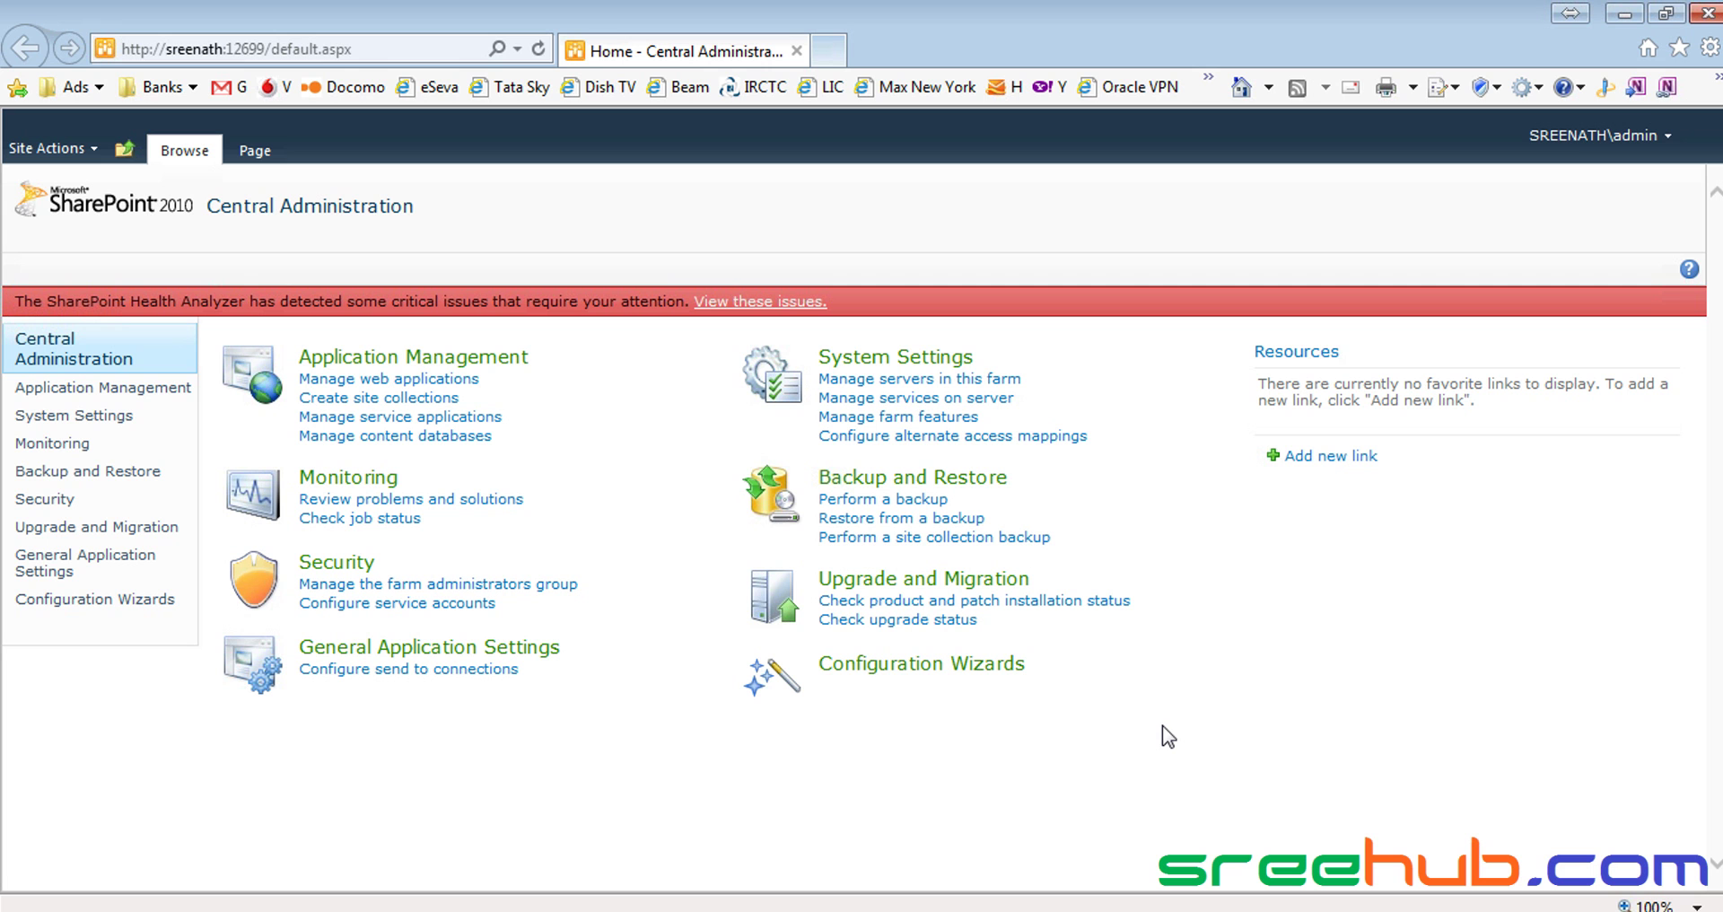
Generate a new random TeamViewer access password
key("alt+Tab")
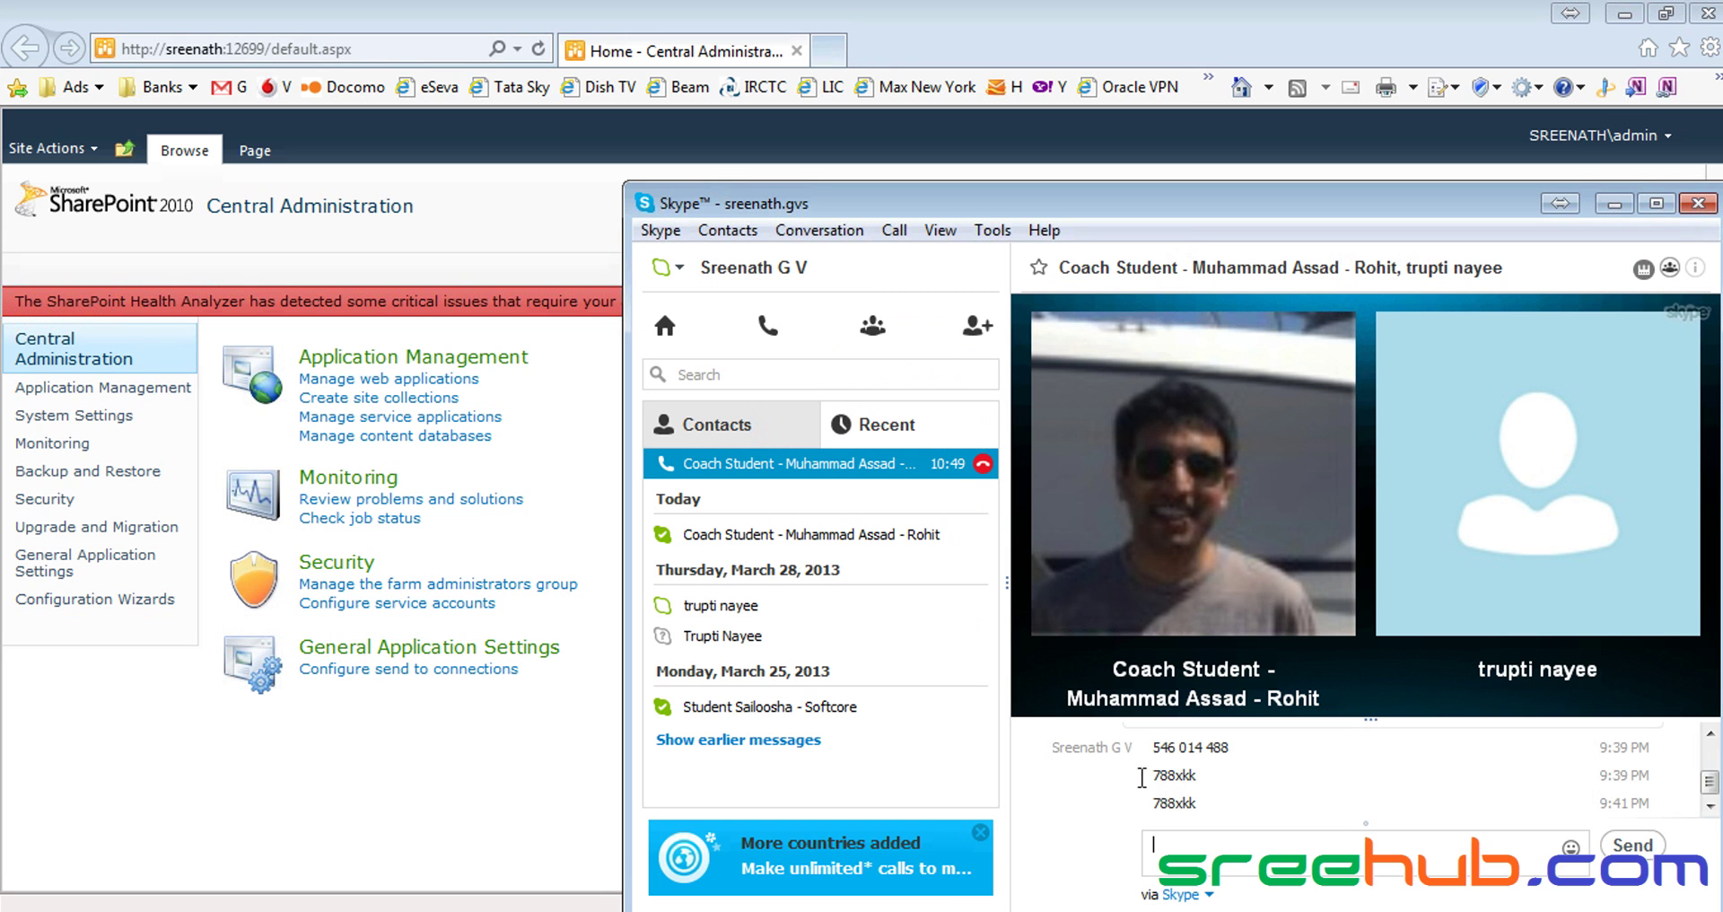
key("alt+Tab")
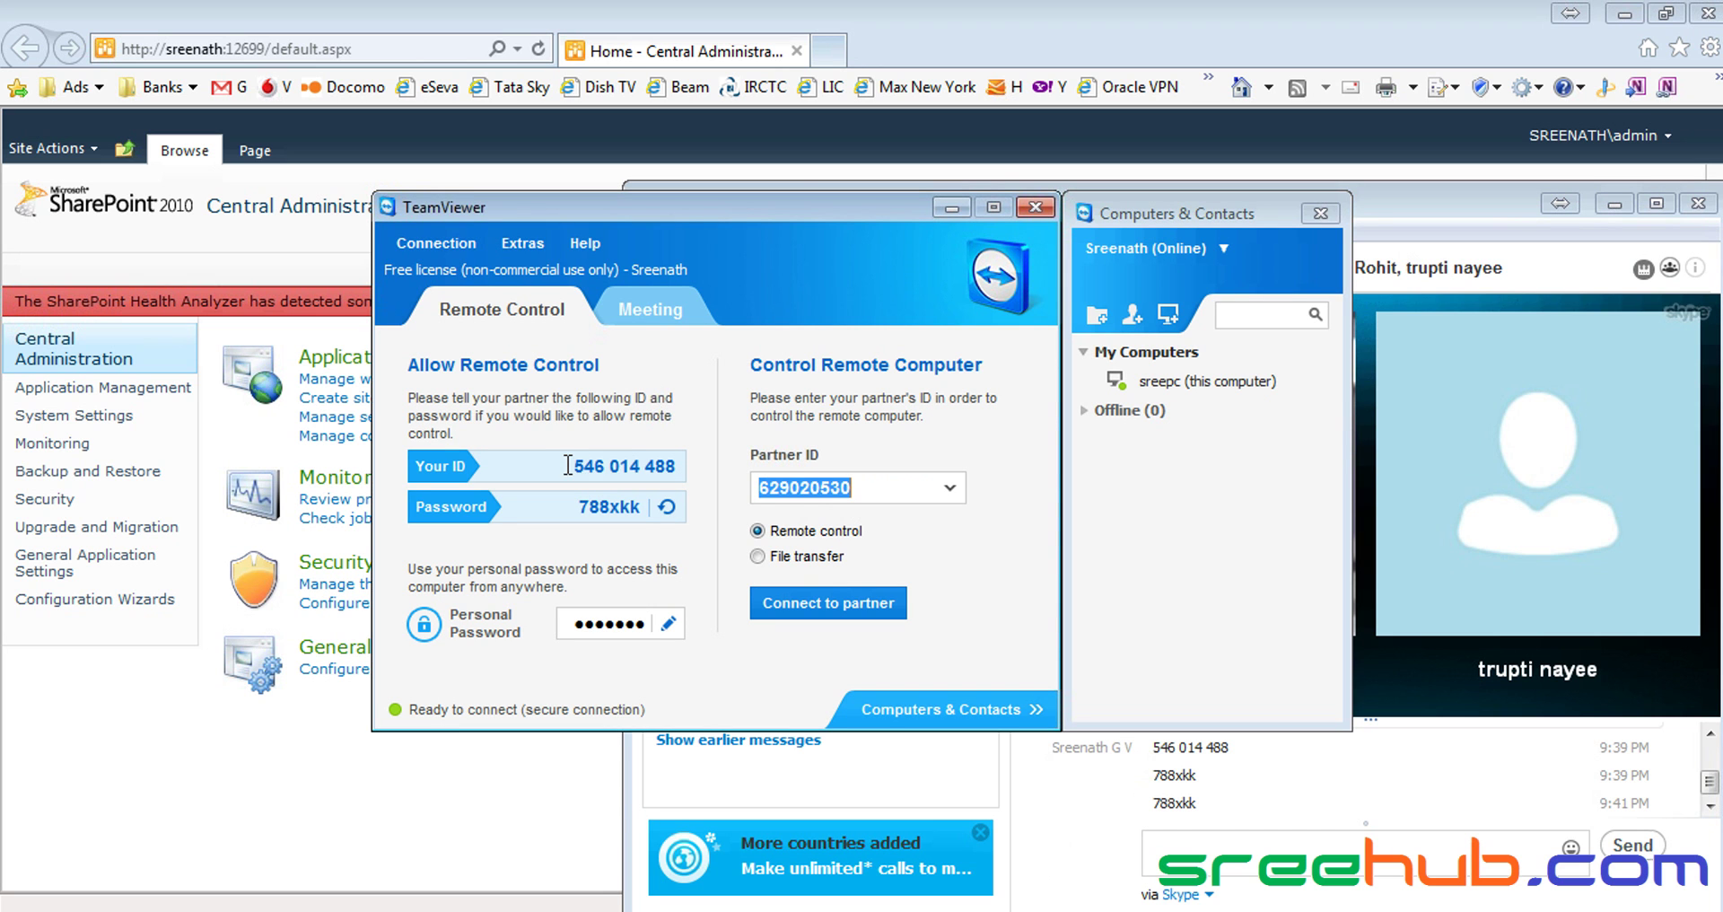
left_click_drag(571, 465, 665, 465)
left_click(651, 467)
left_click(667, 506)
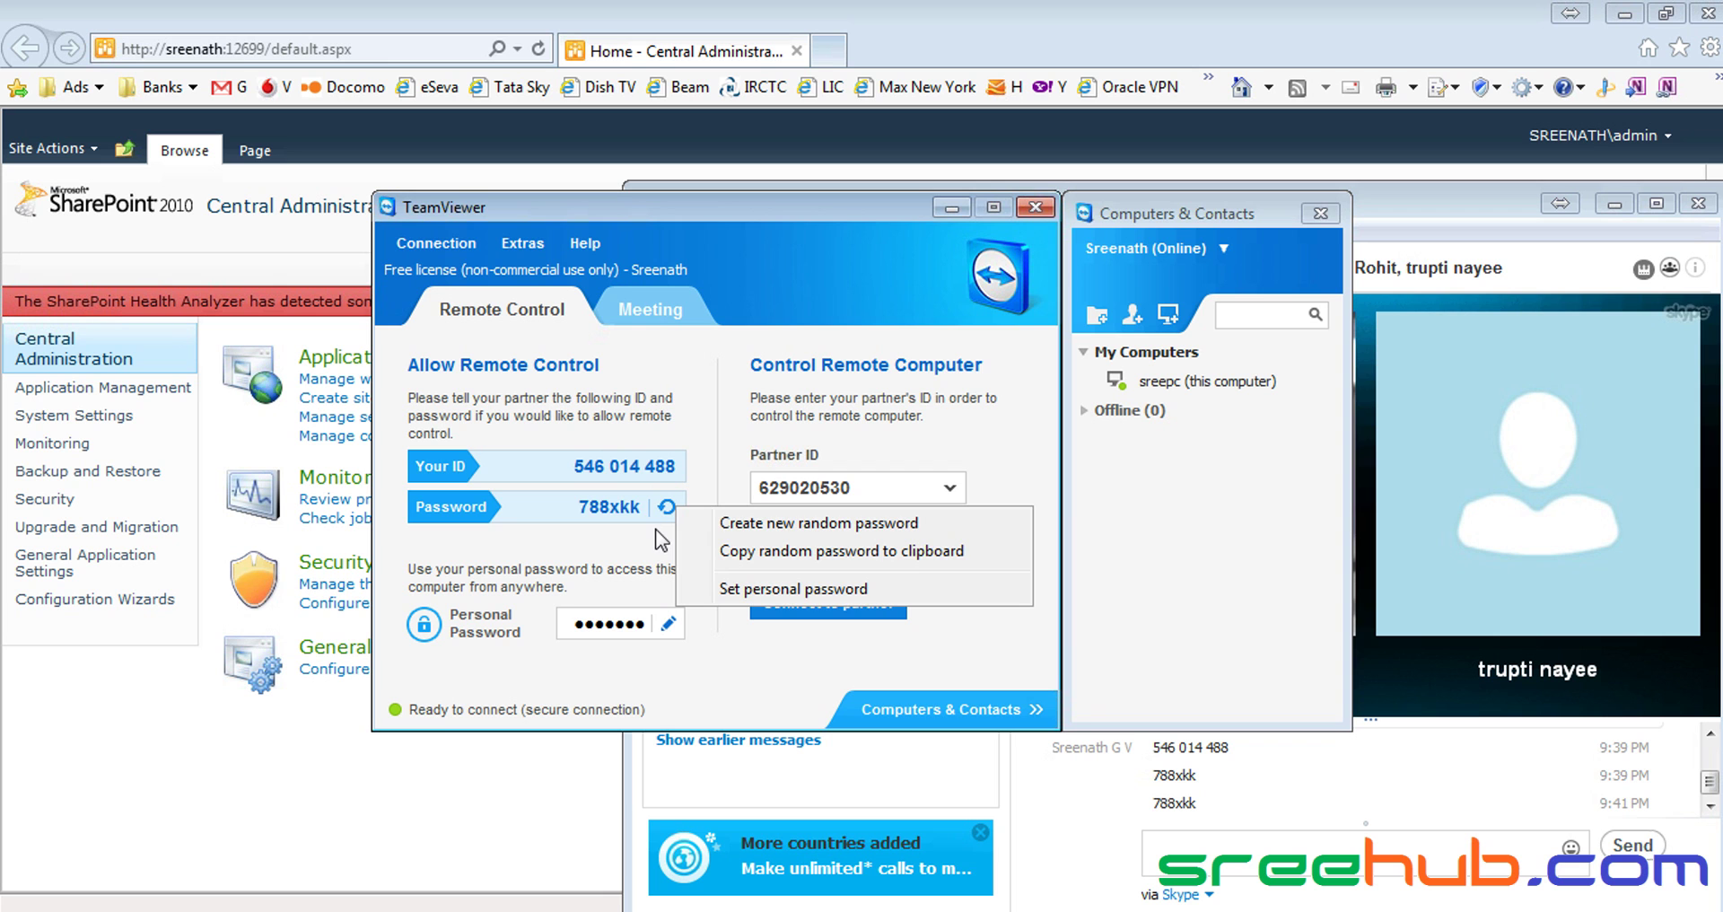
left_click(783, 523)
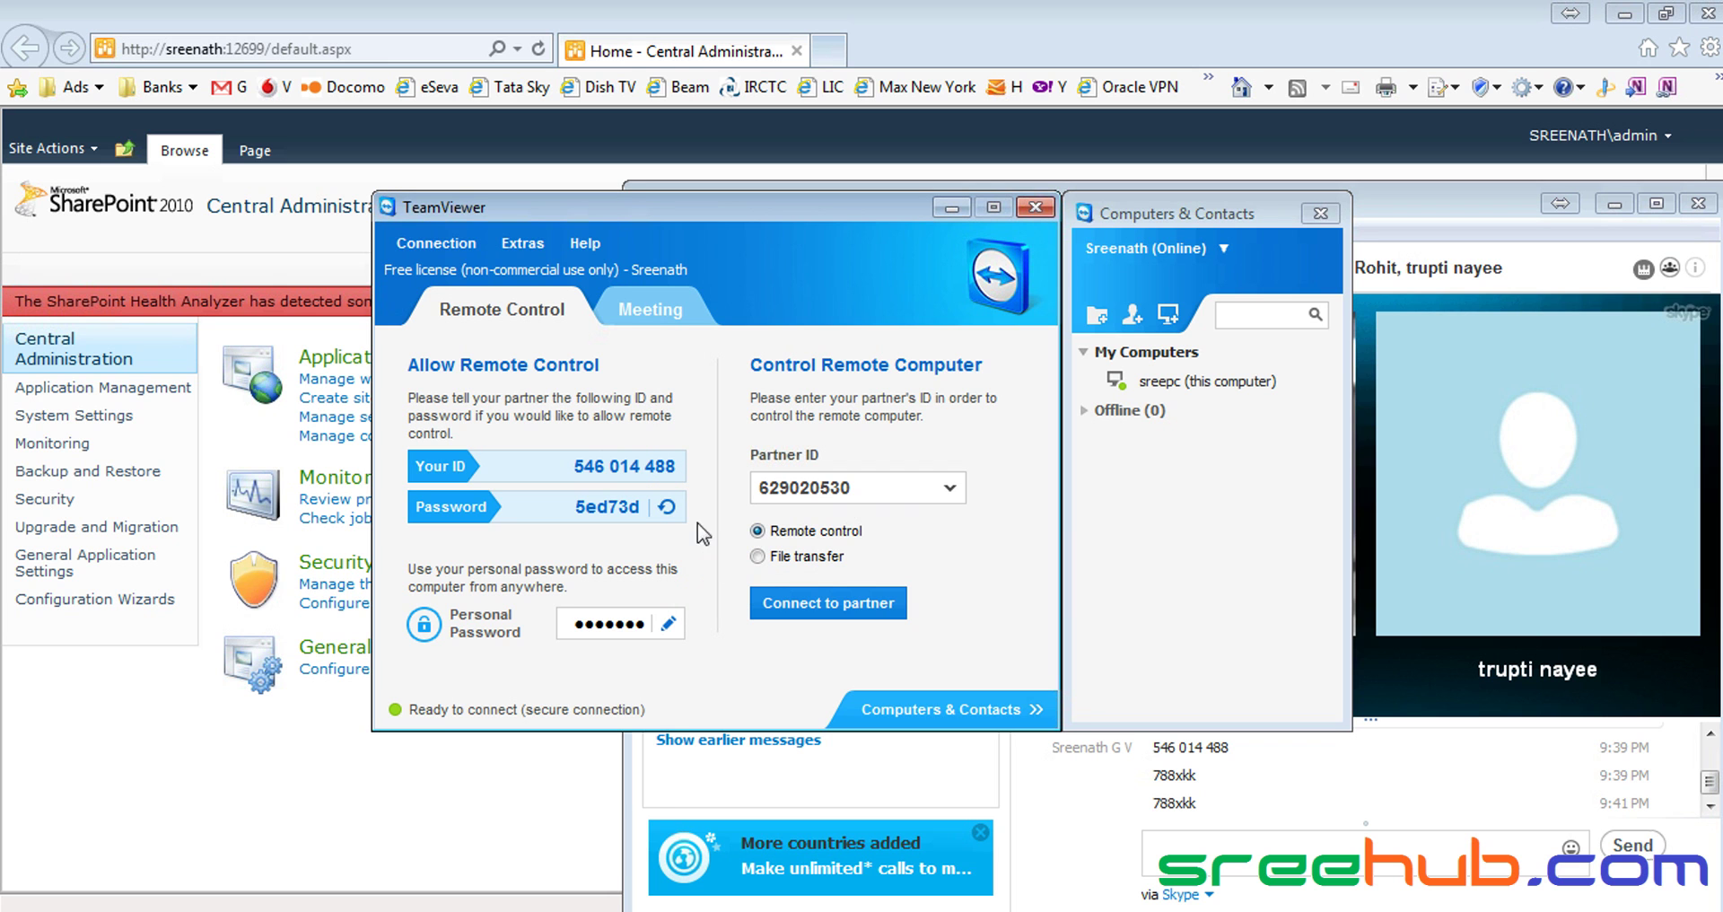
Send the TeamViewer ID and the new password as messages in the Skype call chat
left_click_drag(563, 470, 679, 467)
key("ctrl+c")
left_click(1161, 843)
key("ctrl+v")
key("Return")
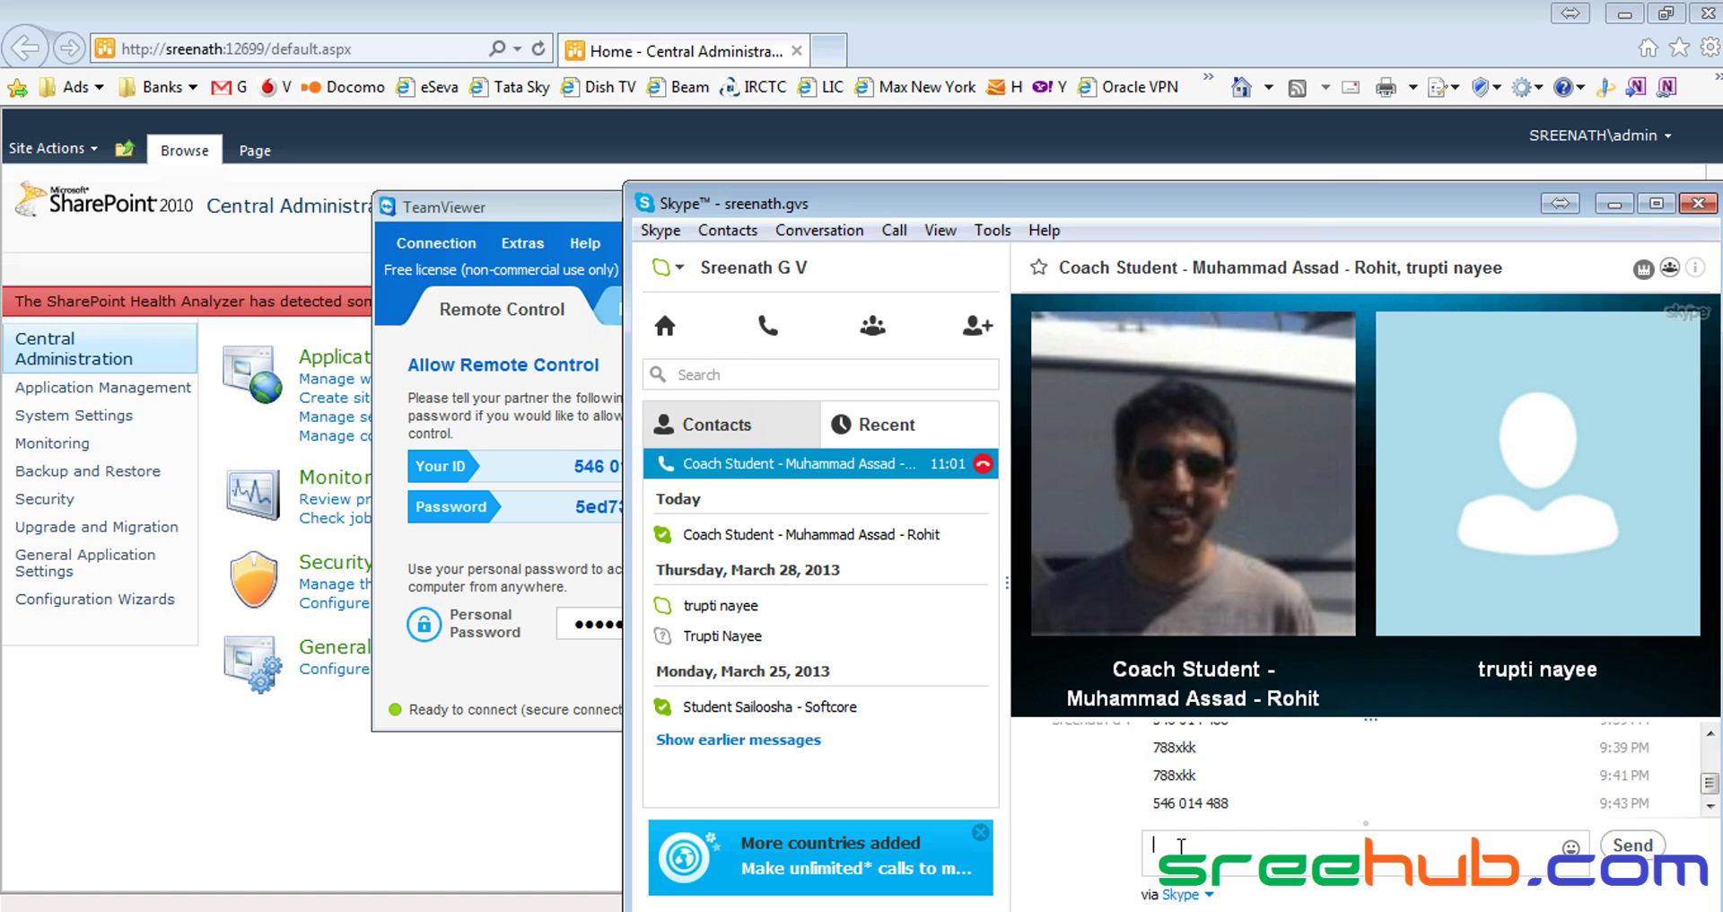
double_click(578, 506)
key("ctrl+c")
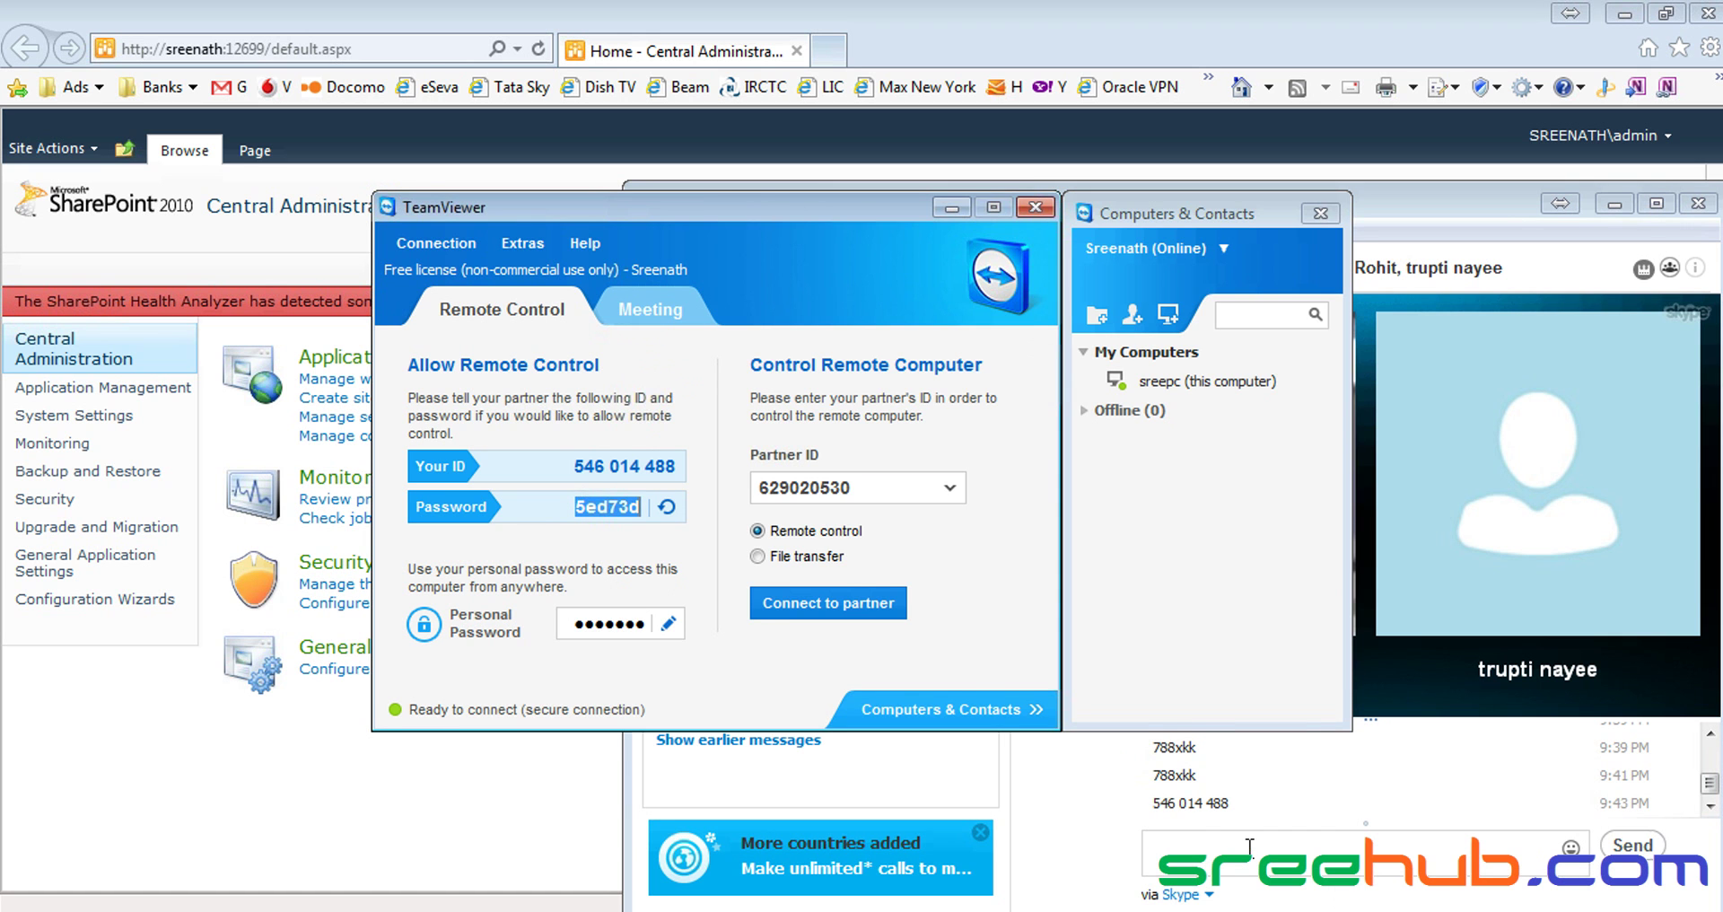
left_click(729, 345)
key("ctrl+v")
key("Return")
Close the TeamViewer window and minimize Skype
left_click(586, 203)
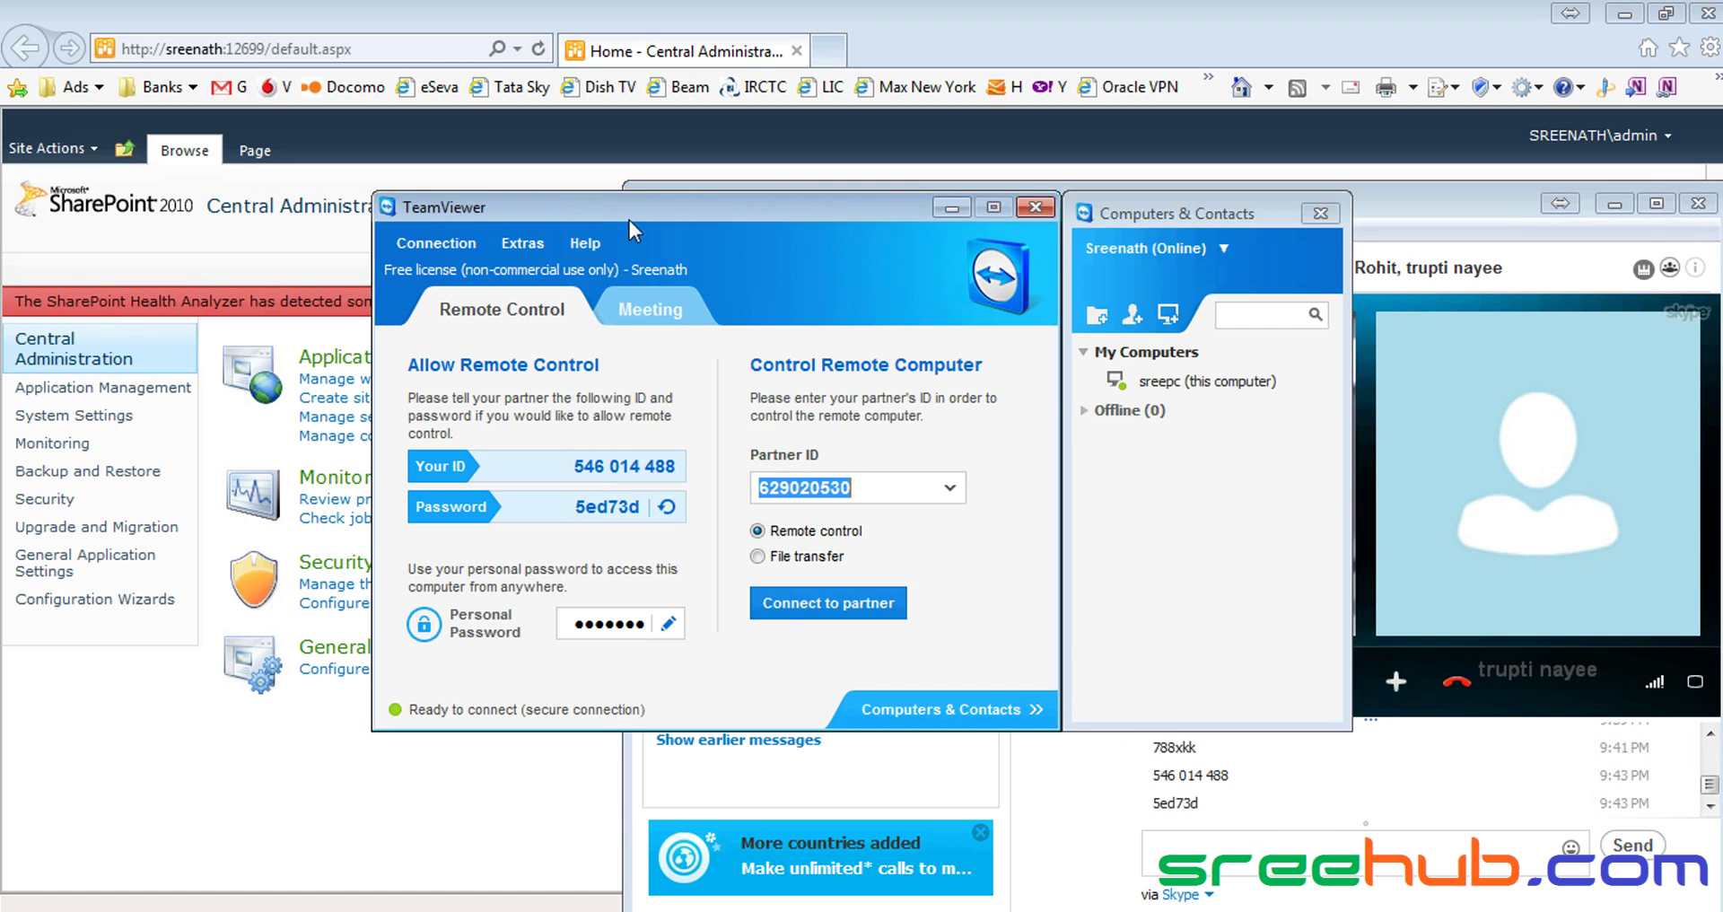
left_click(967, 208)
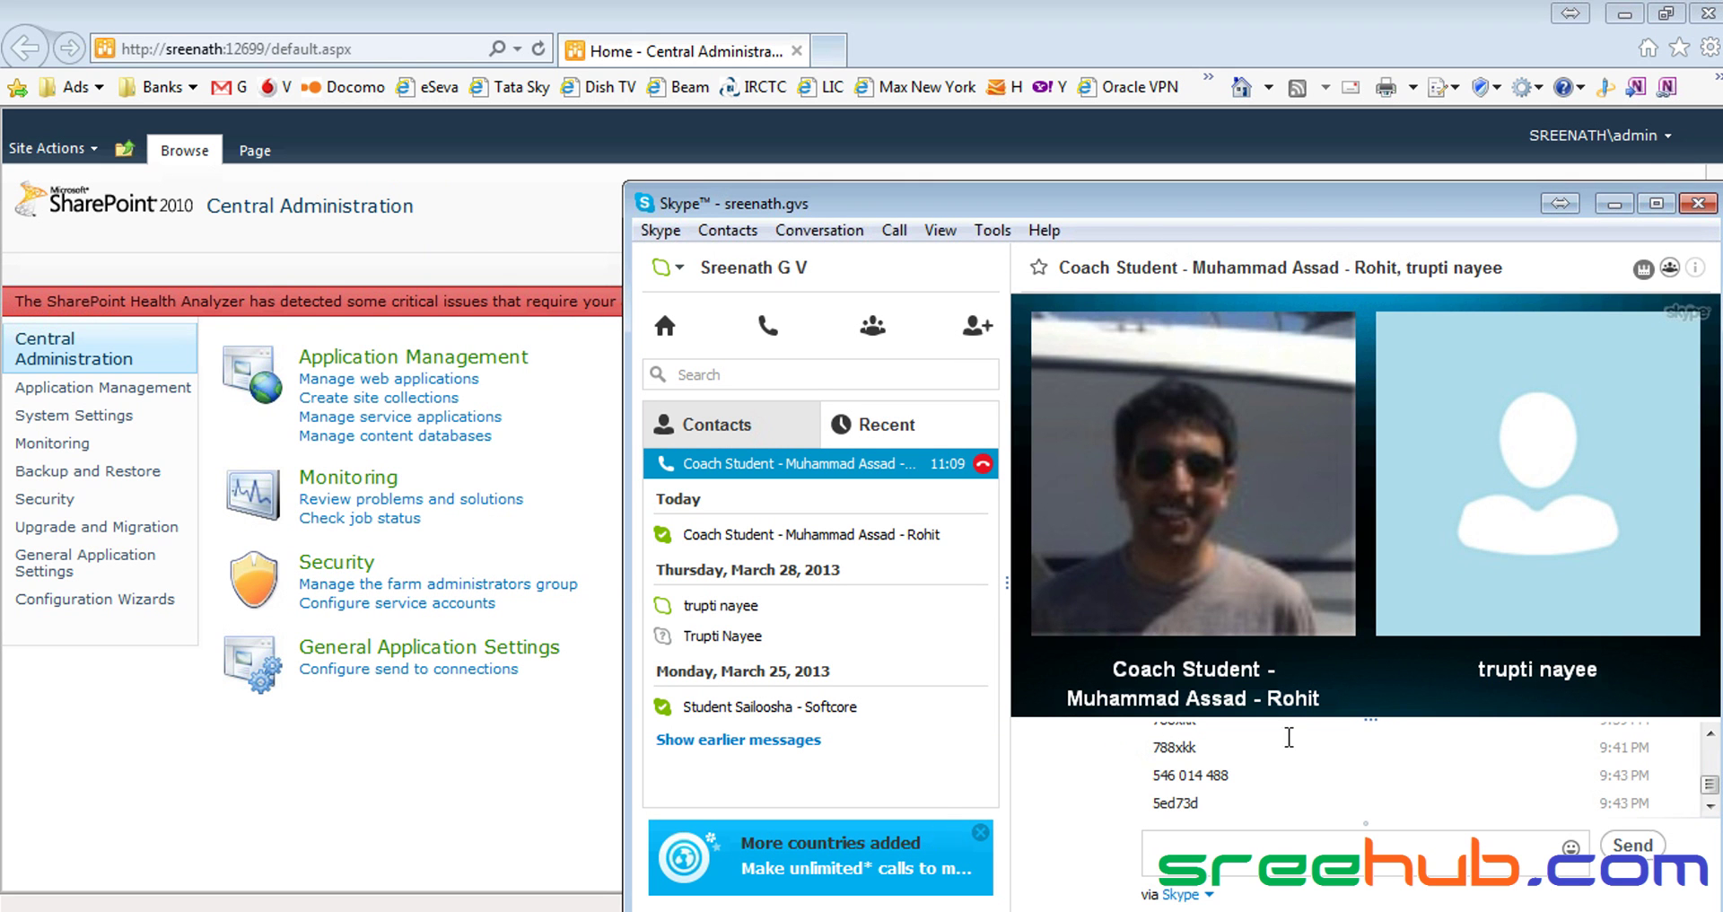
left_click(1614, 204)
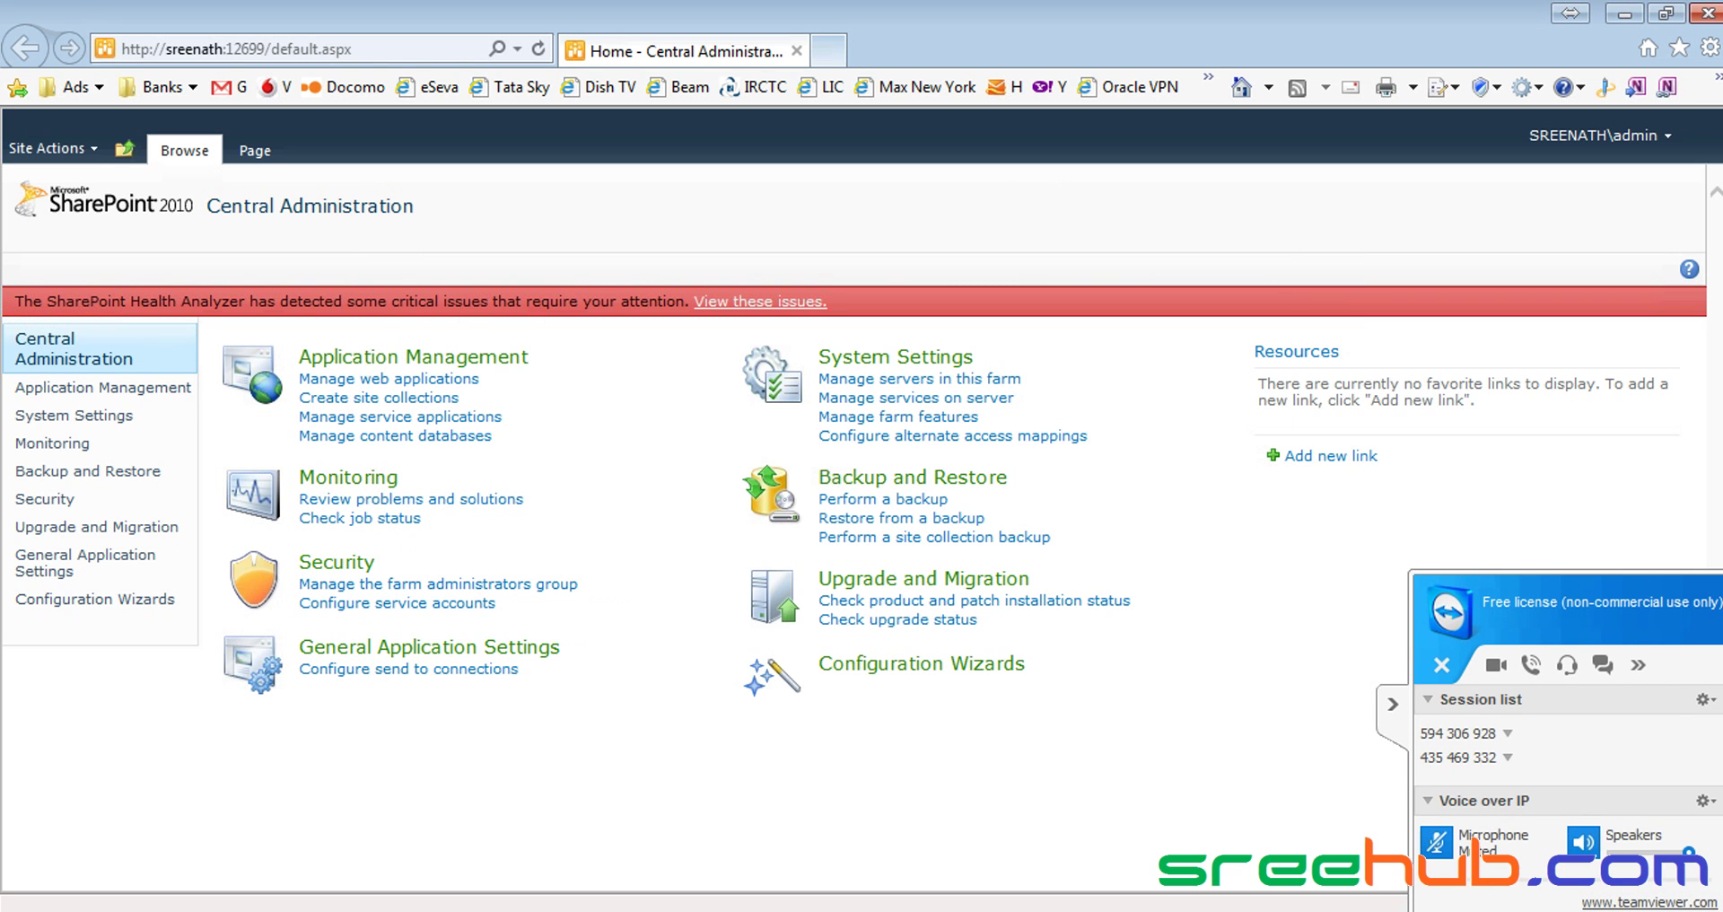
Allow the remote partner to view the screen, then expand and collapse TeamViewer's session panel
left_click(956, 537)
left_click(1391, 711)
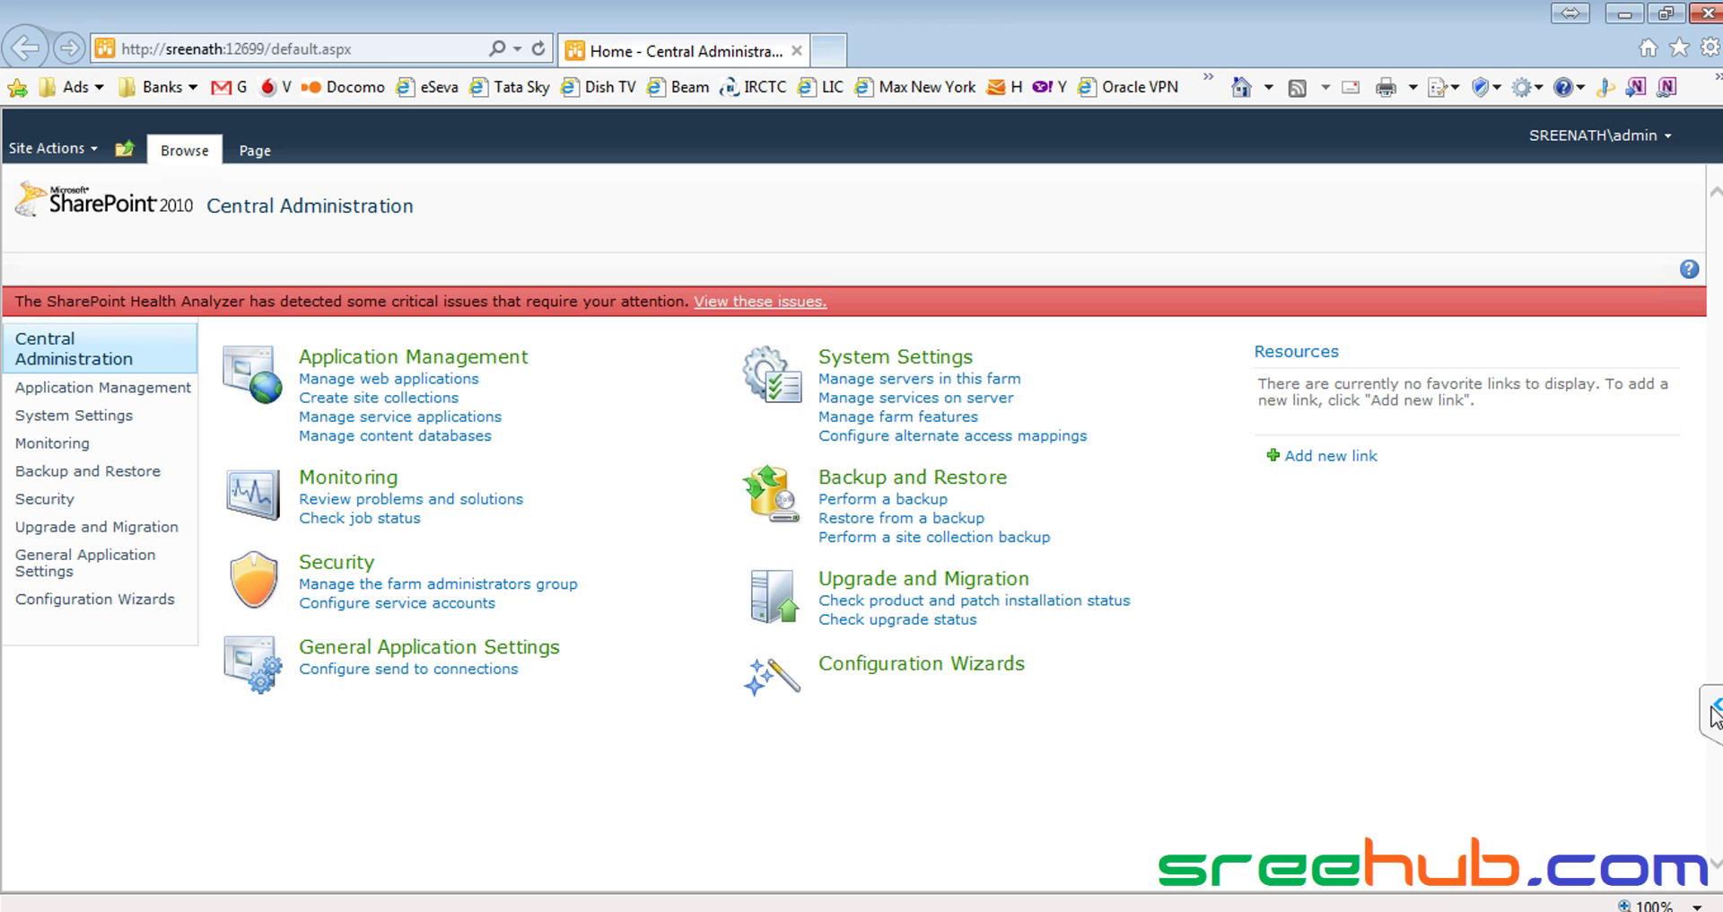
left_click(1715, 711)
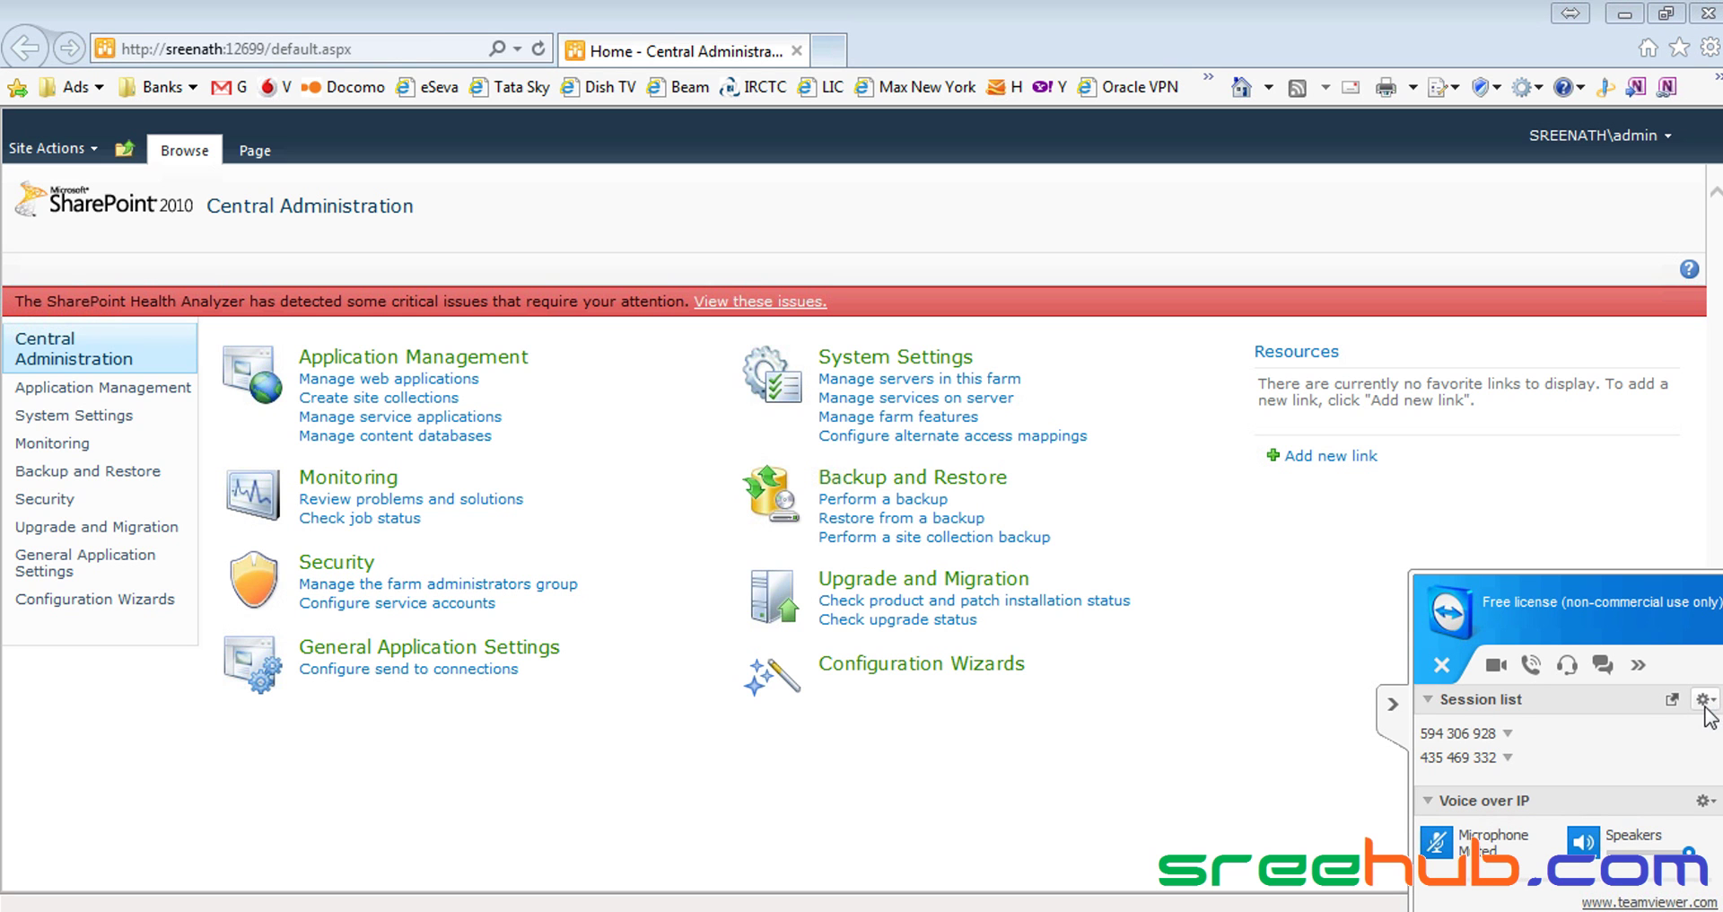
left_click(1393, 703)
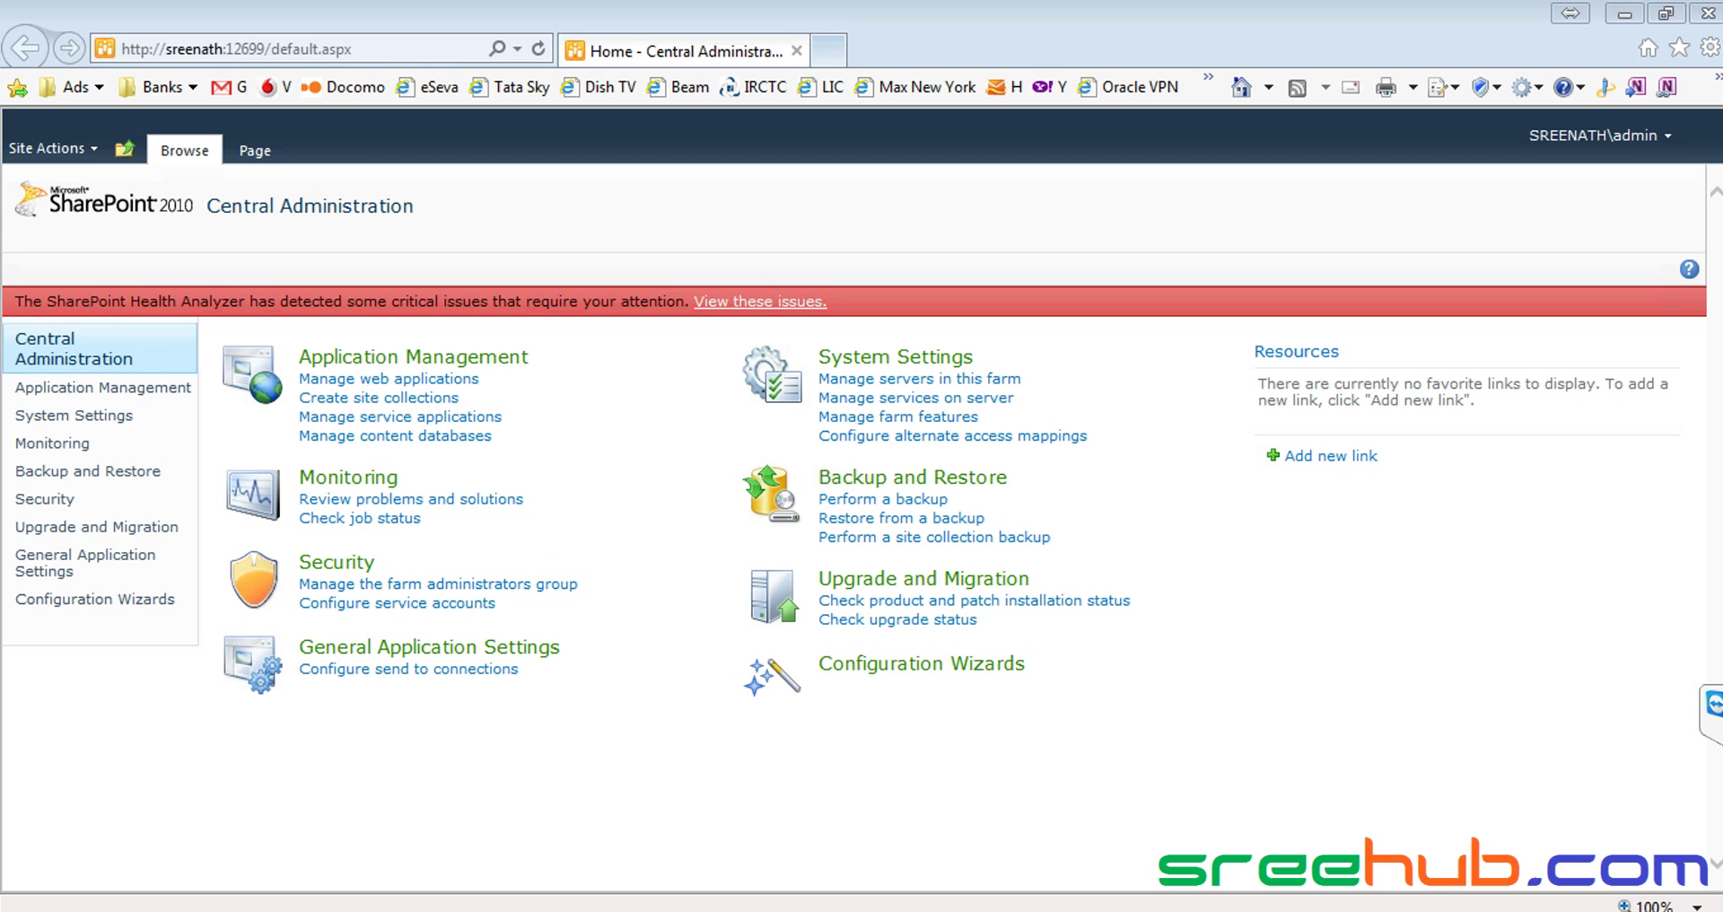
Open Manage web applications under Application Management in Central Administration
right_click(1514, 911)
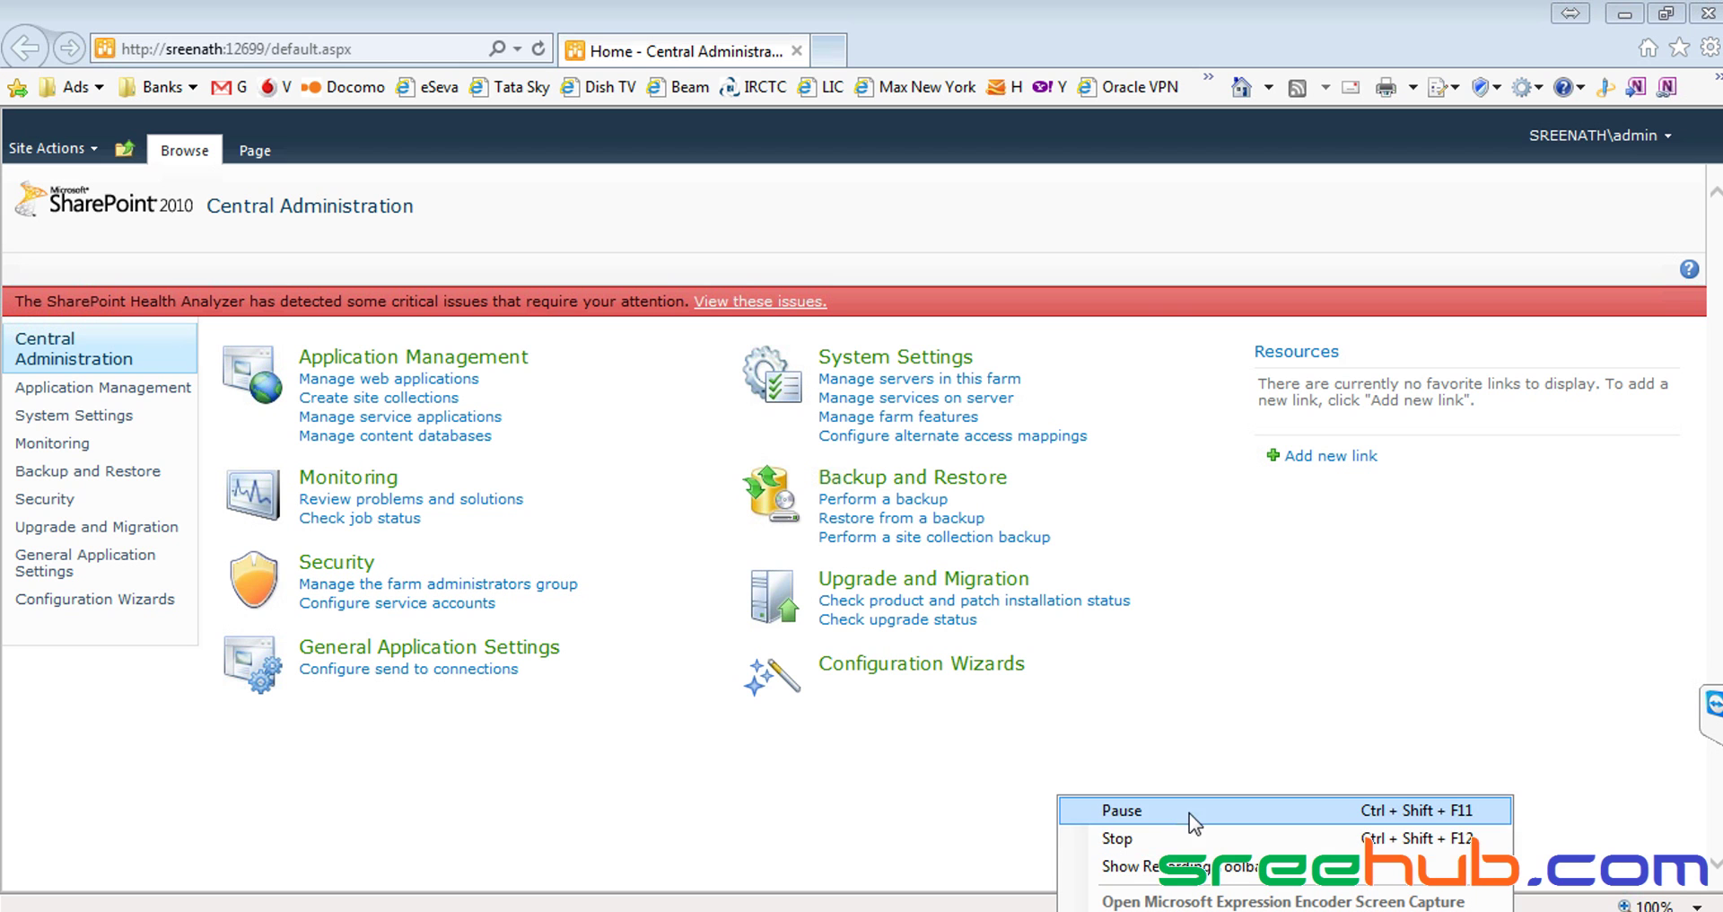
left_click(1248, 595)
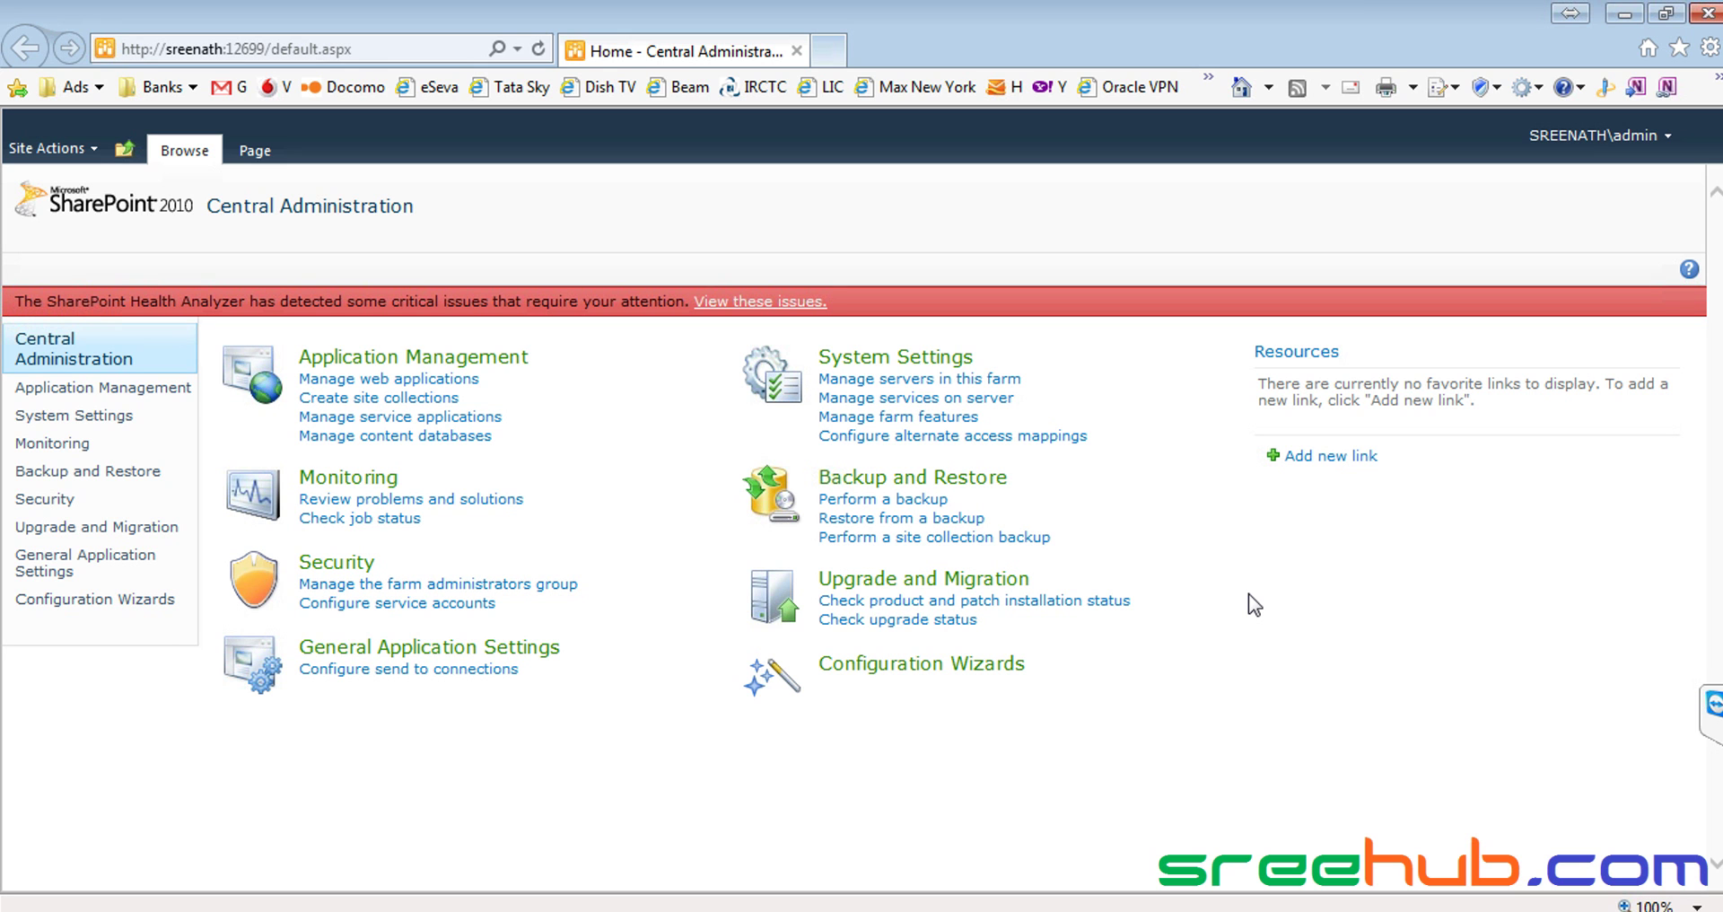
left_click(368, 380)
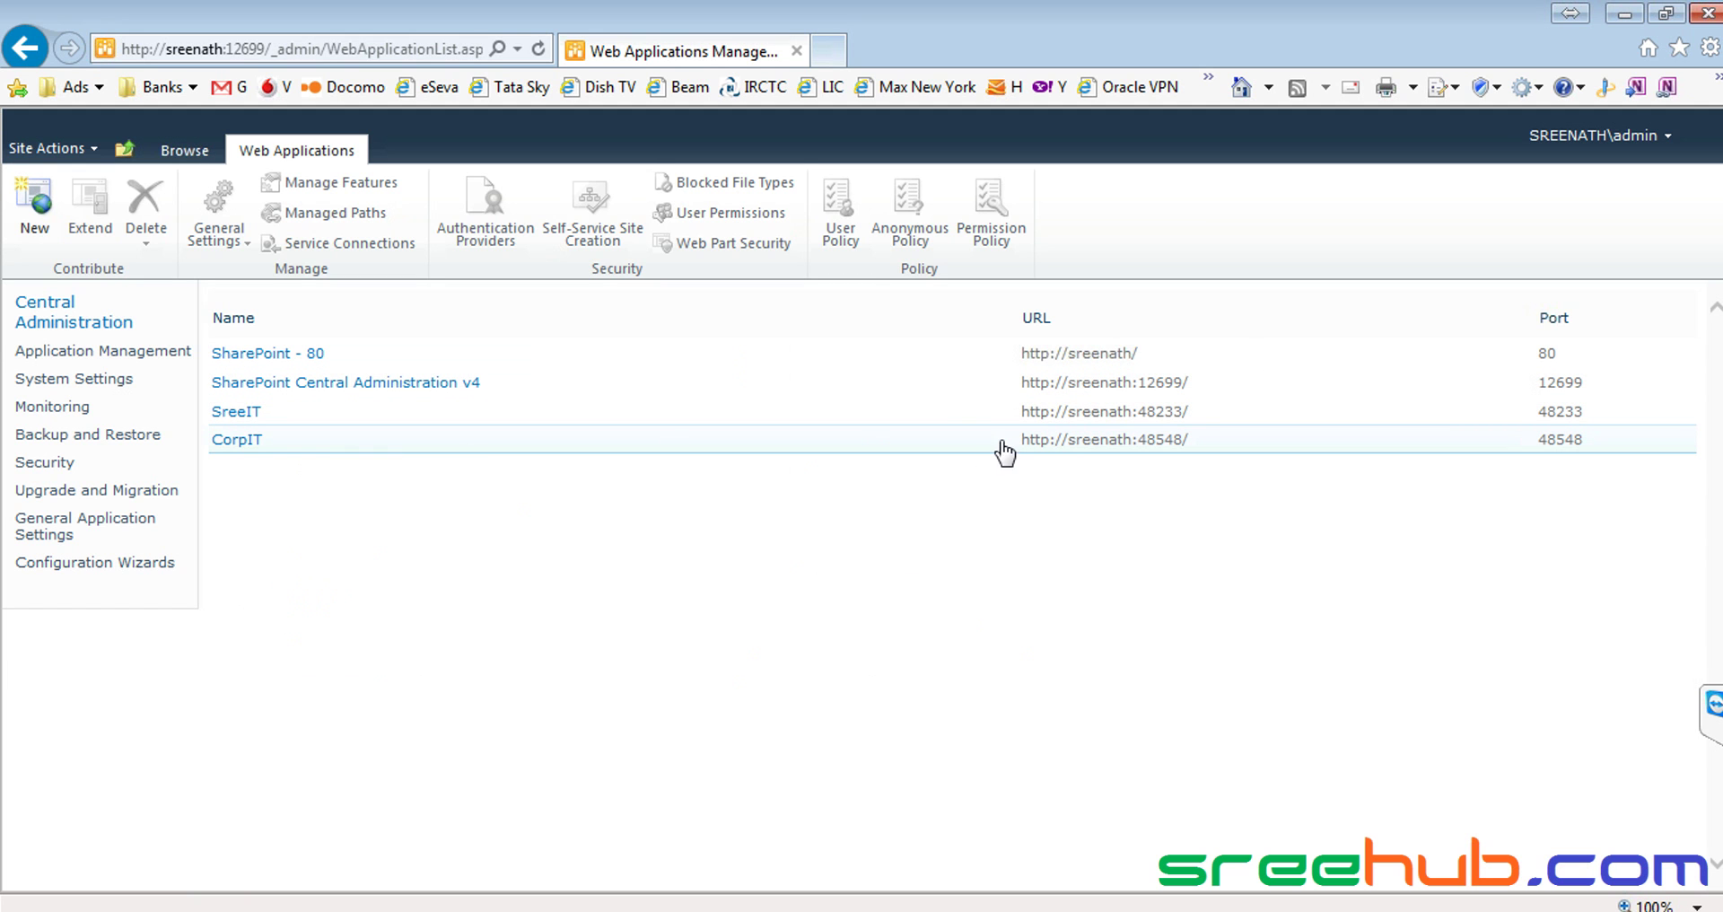
left_click_drag(1016, 440, 828, 57)
left_click_drag(528, 586, 347, 530)
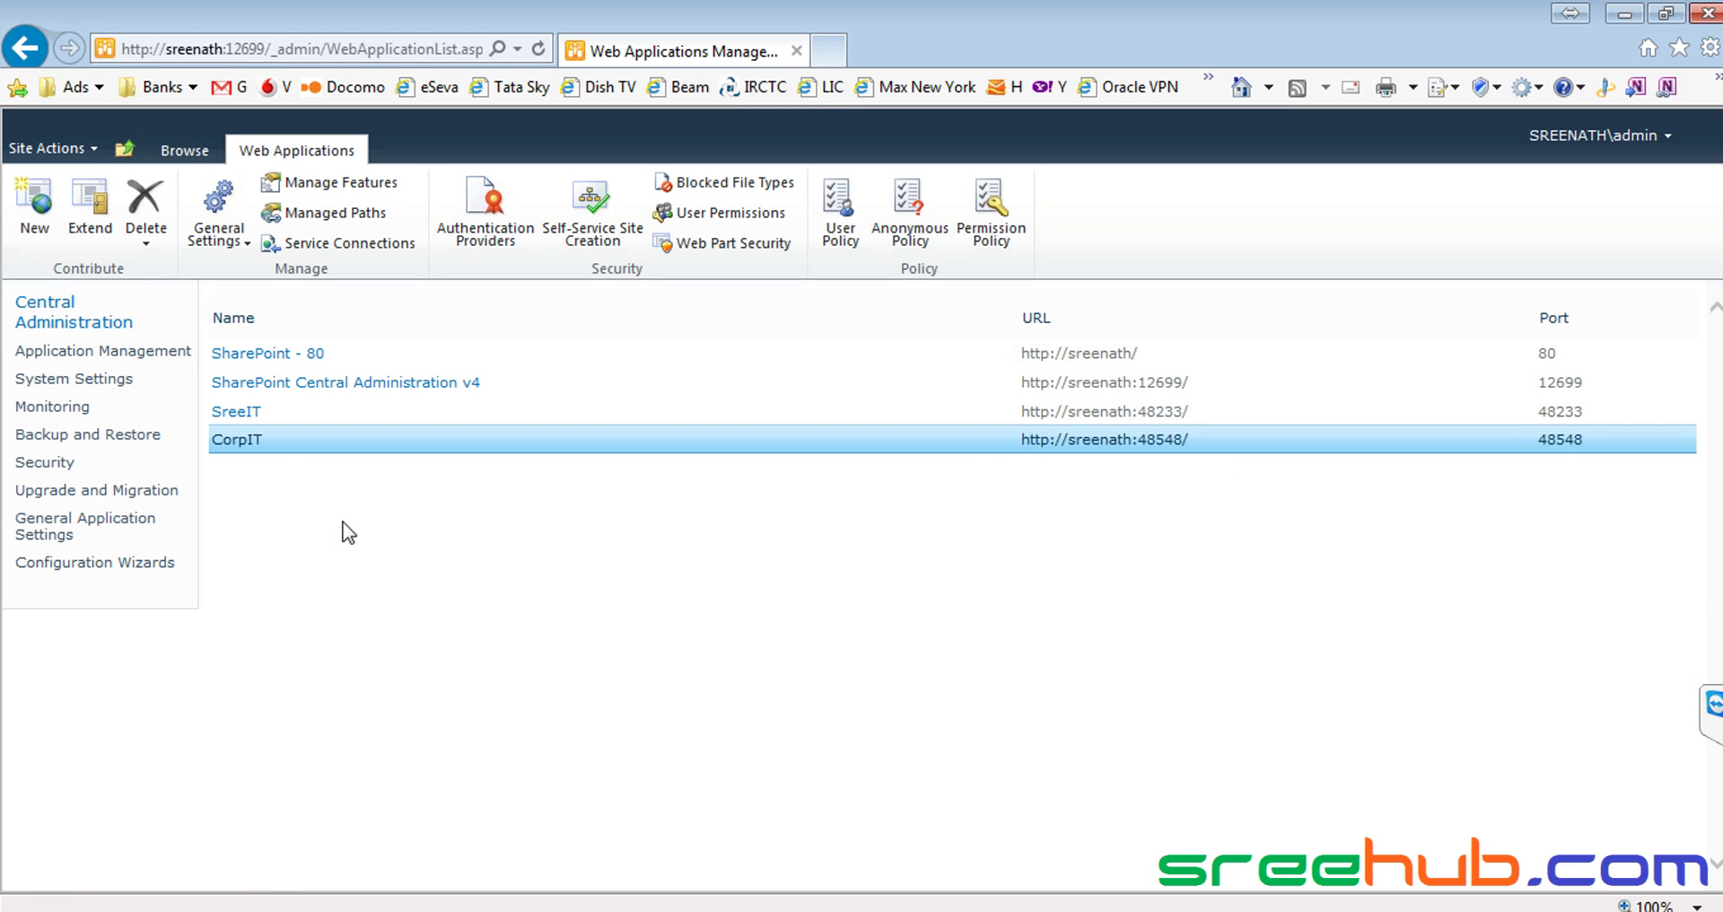
left_click_drag(238, 440, 844, 60)
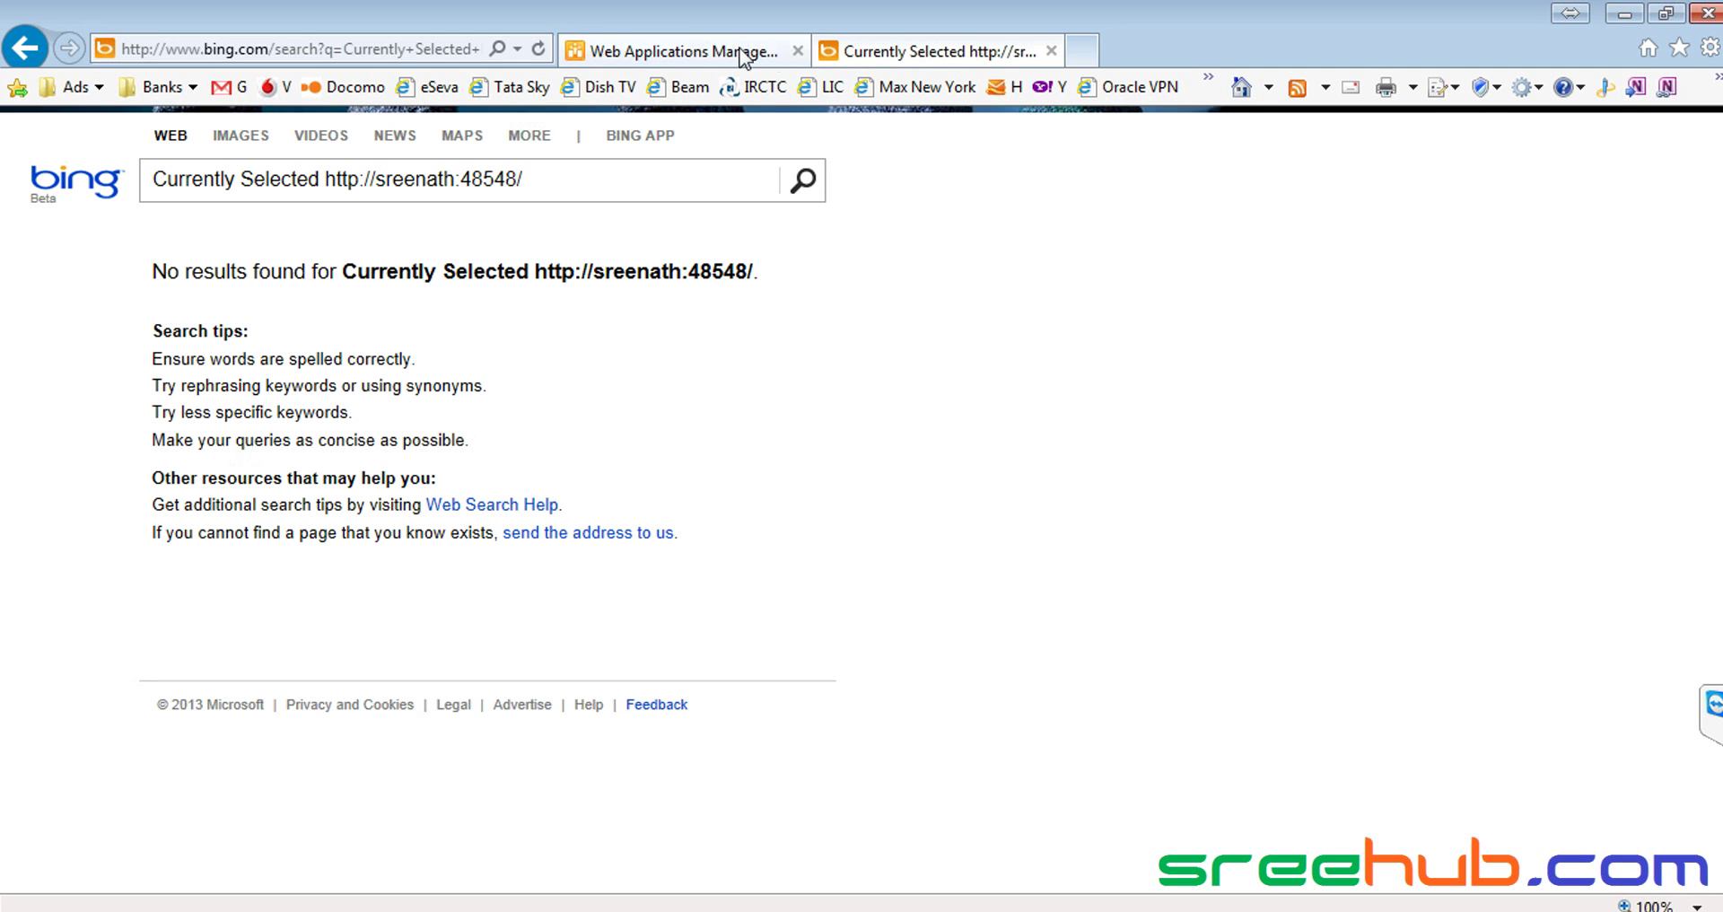
left_click(435, 50)
type("Currently Selected http://sreenath:48548/")
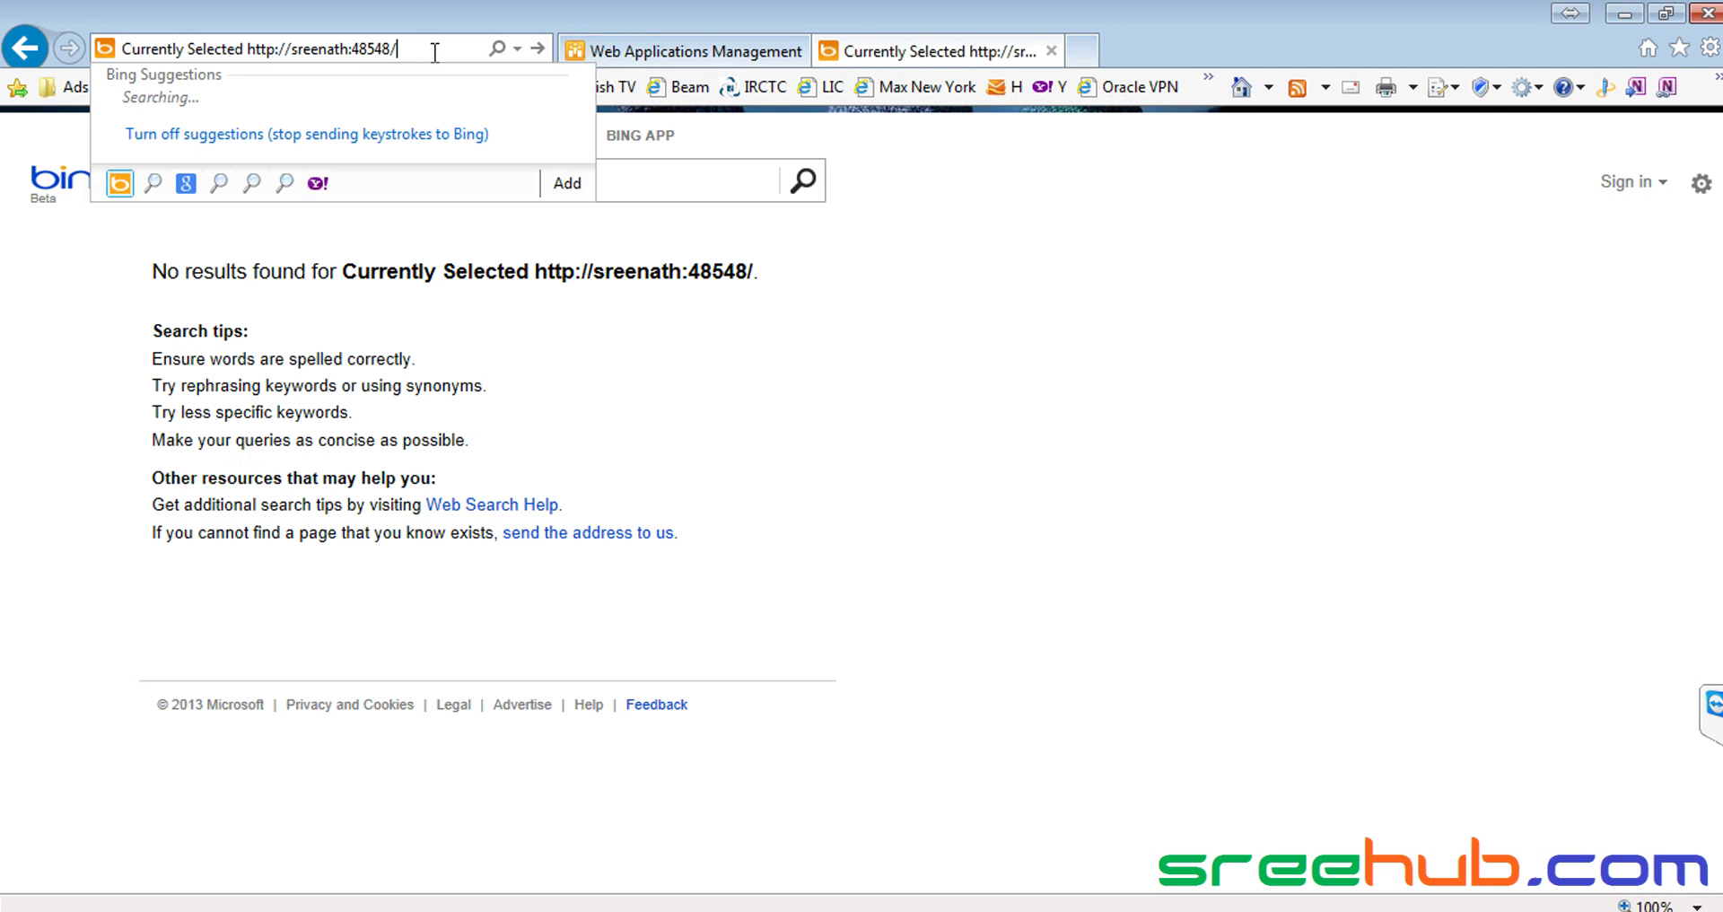
key("Home")
key("ctrl+shift+Right")
key("ctrl+shift+Right")
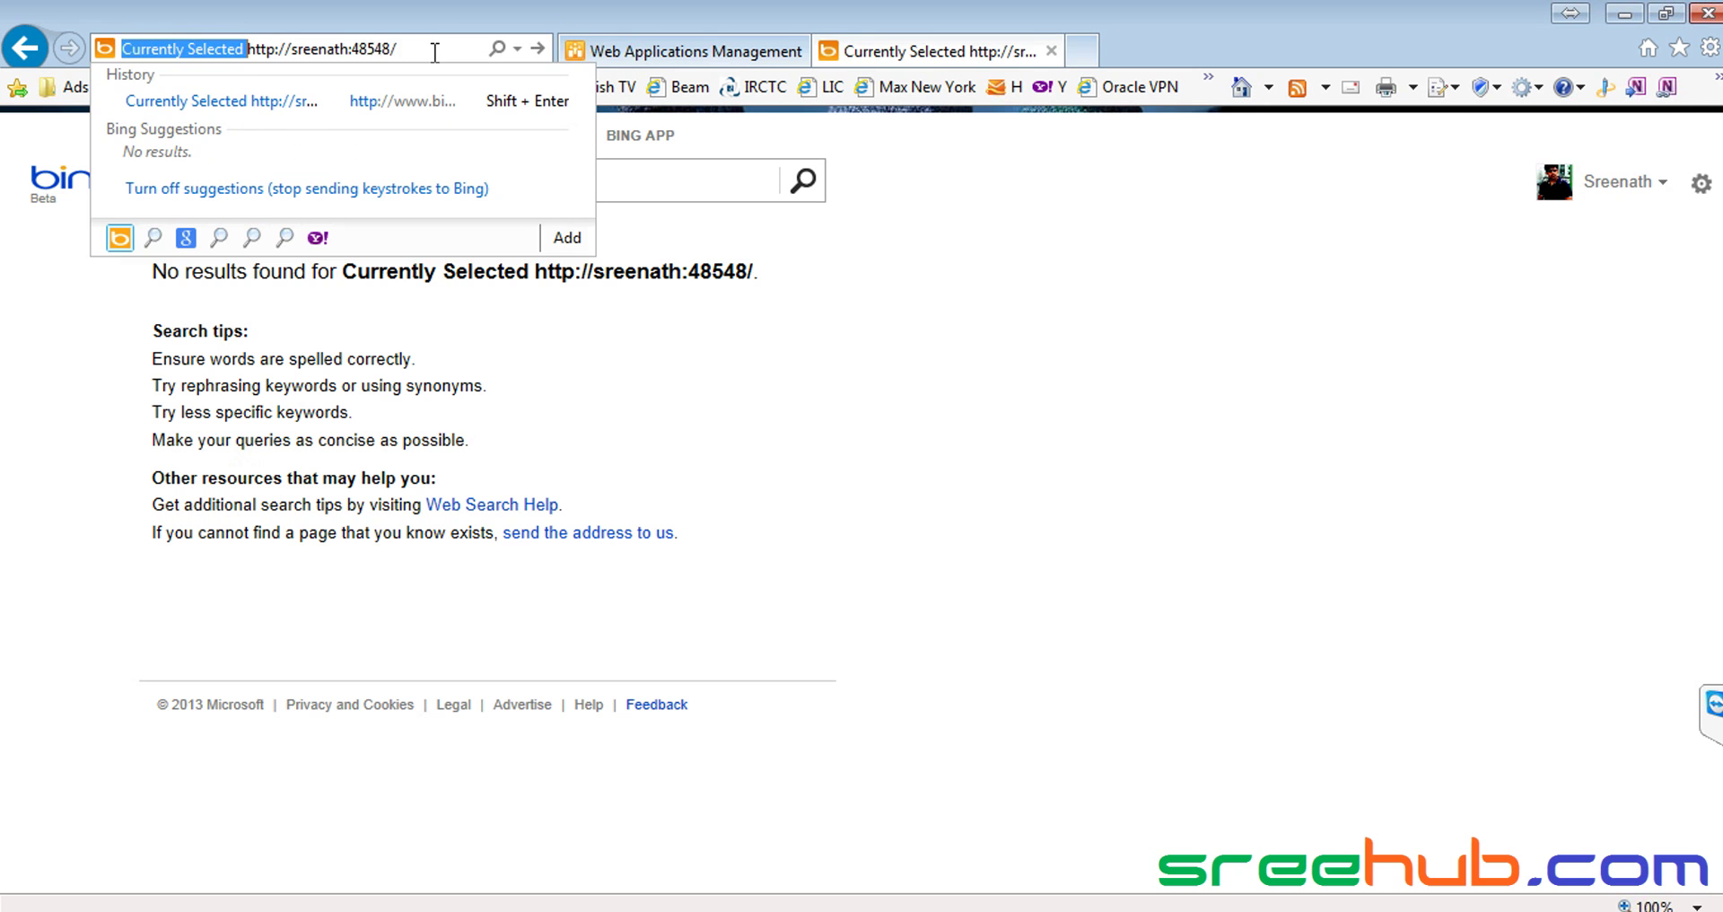
key("Delete")
key("Return")
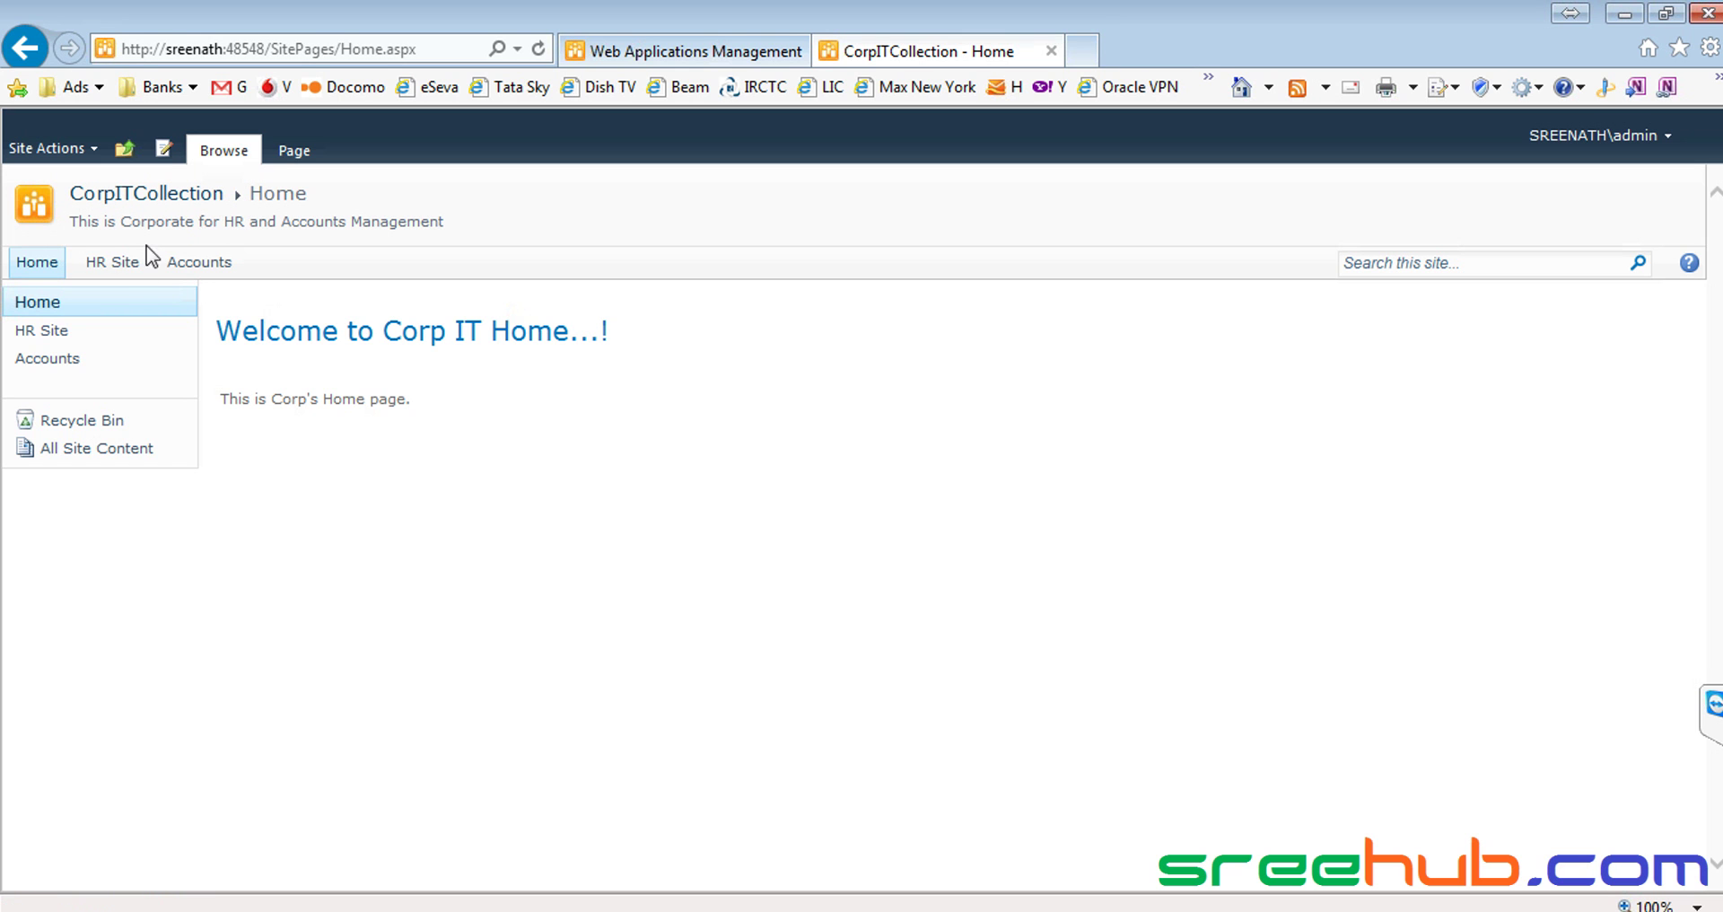
Visit HR Site, return to CorpITCollection, then open the Accounts subsite's home page
left_click(129, 274)
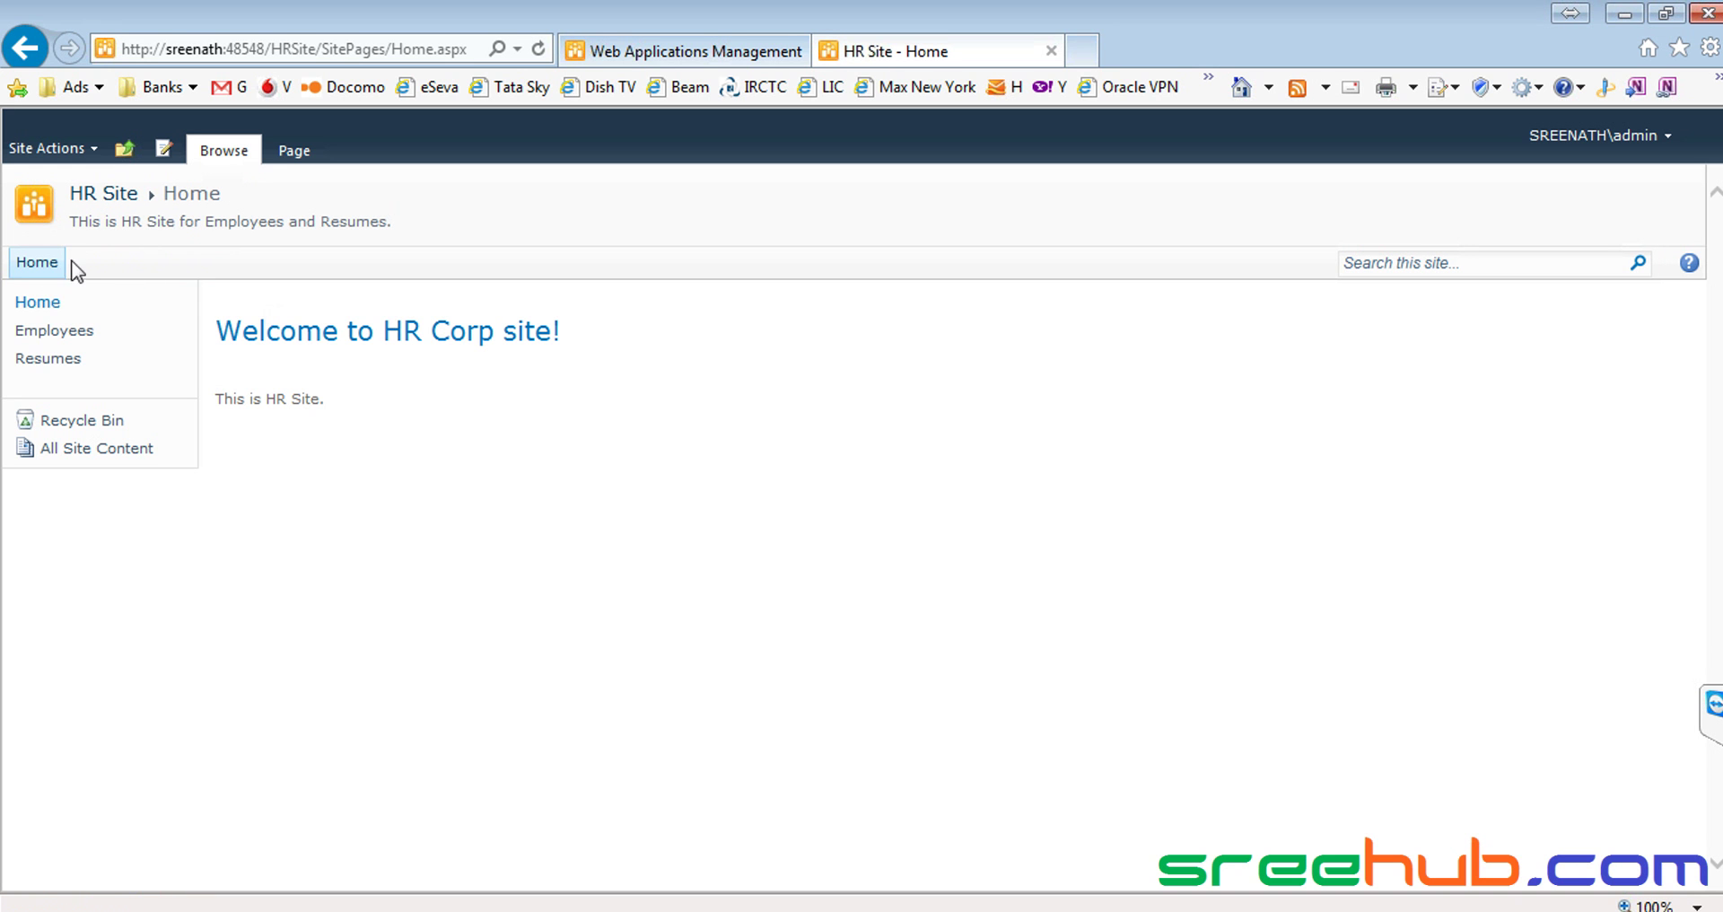
left_click(40, 305)
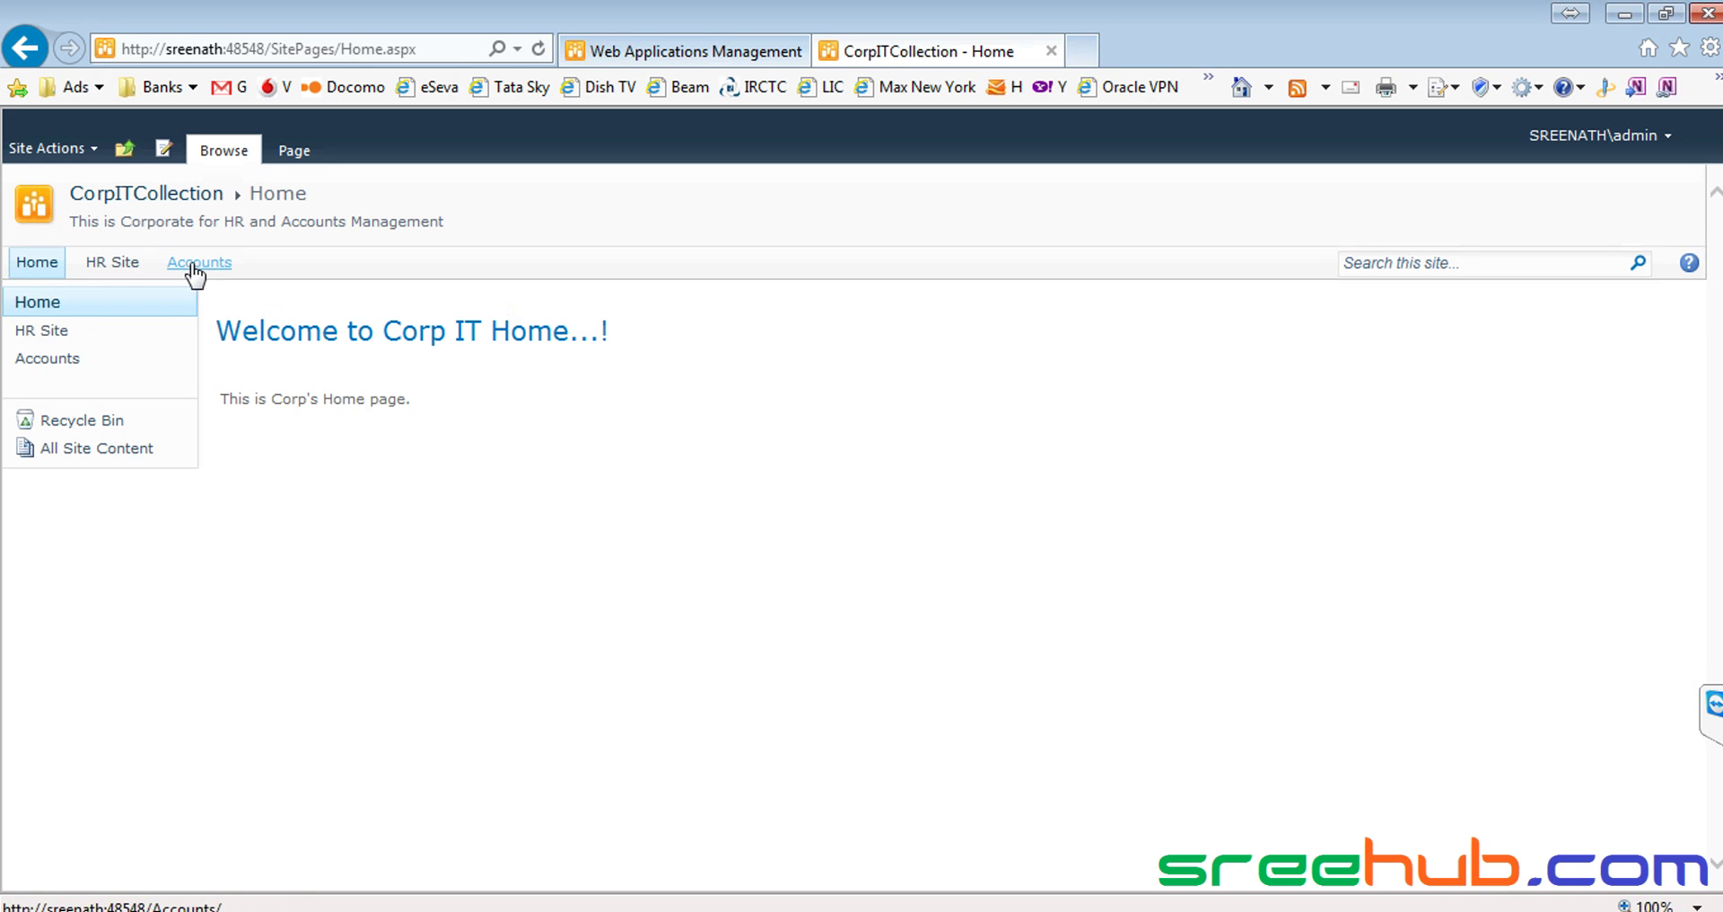
left_click(197, 266)
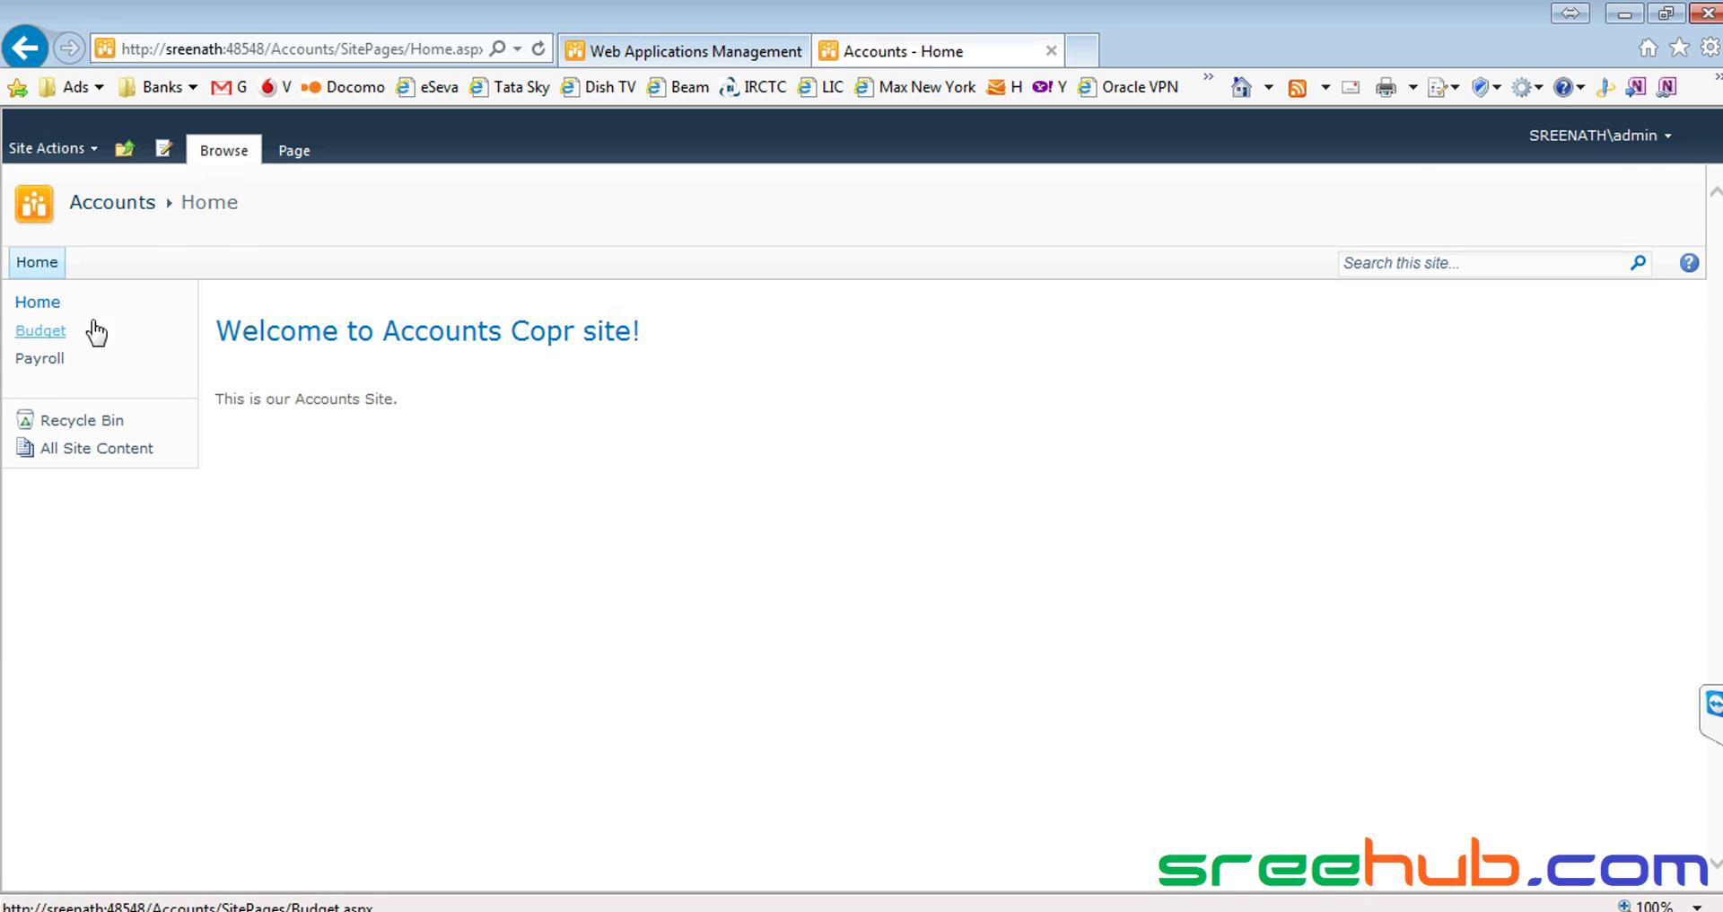
left_click(38, 265)
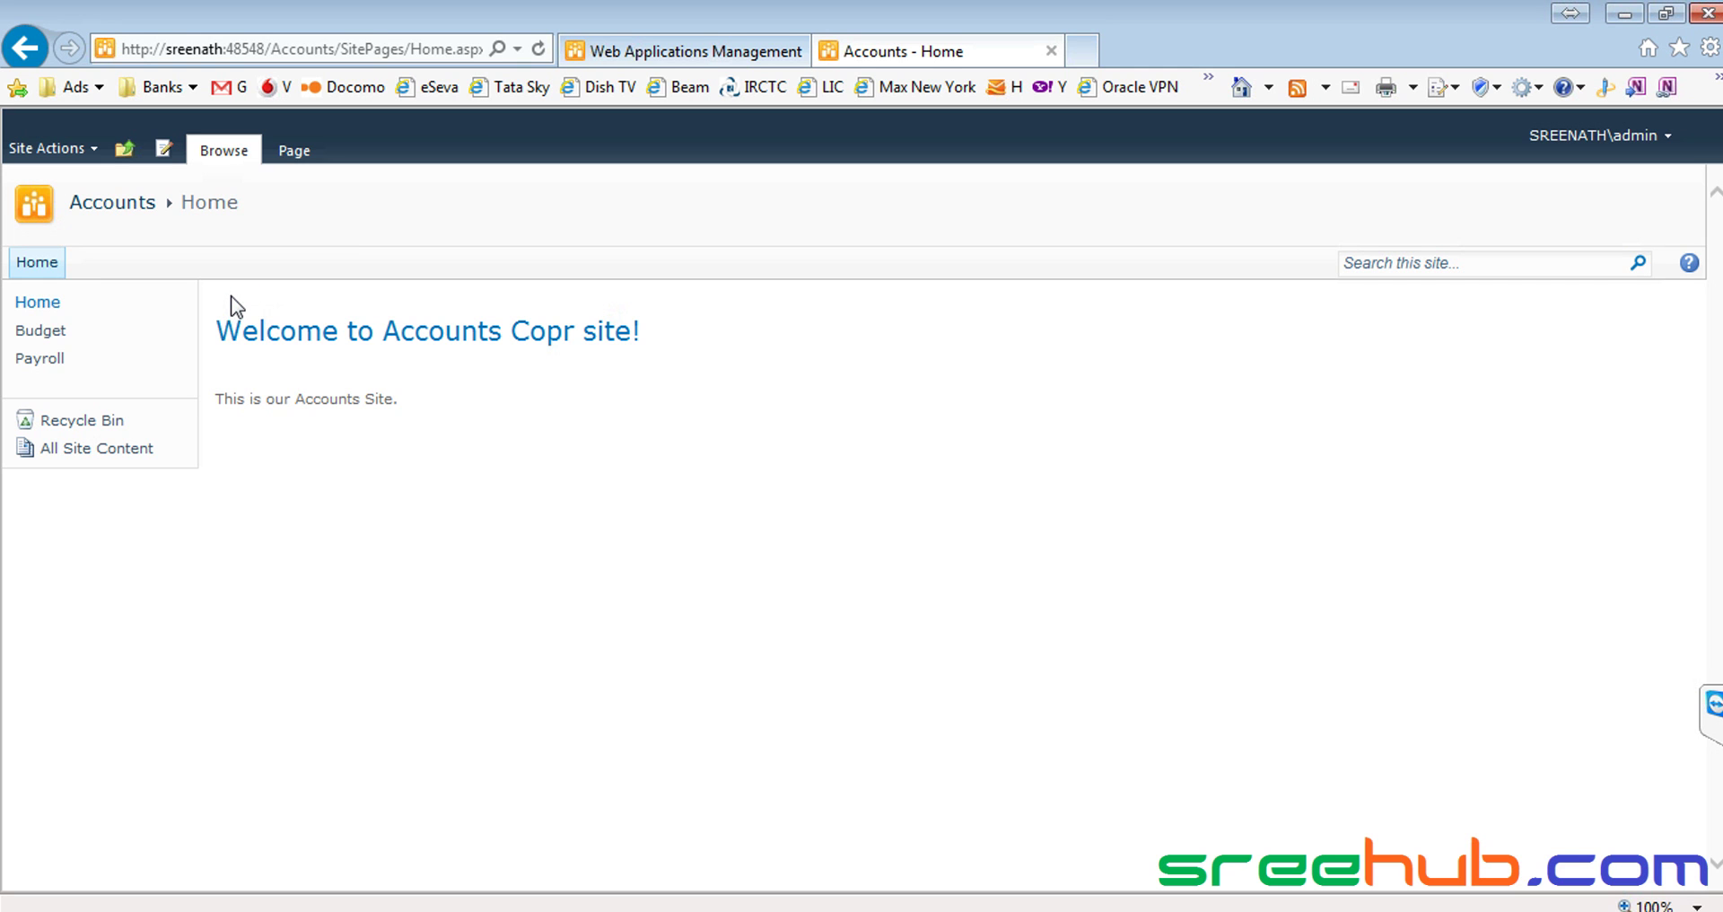
Return to CorpITCollection home, highlight the Home, HR Site and Accounts links, then open HR Site
left_click(30, 310)
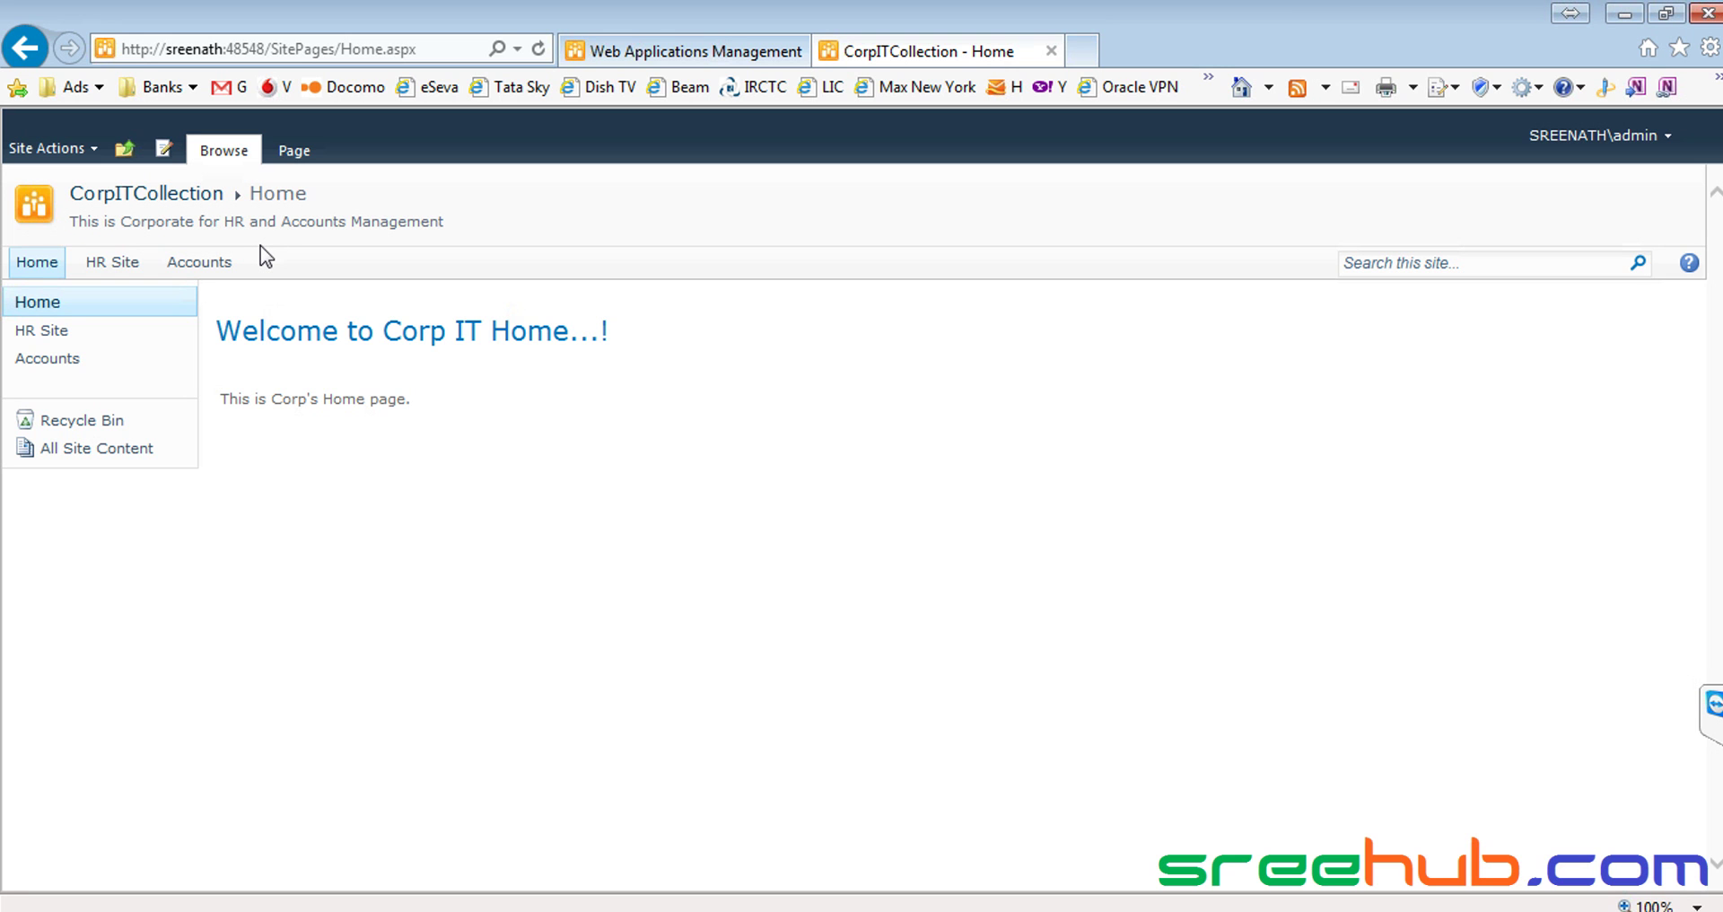
left_click_drag(260, 269, 185, 269)
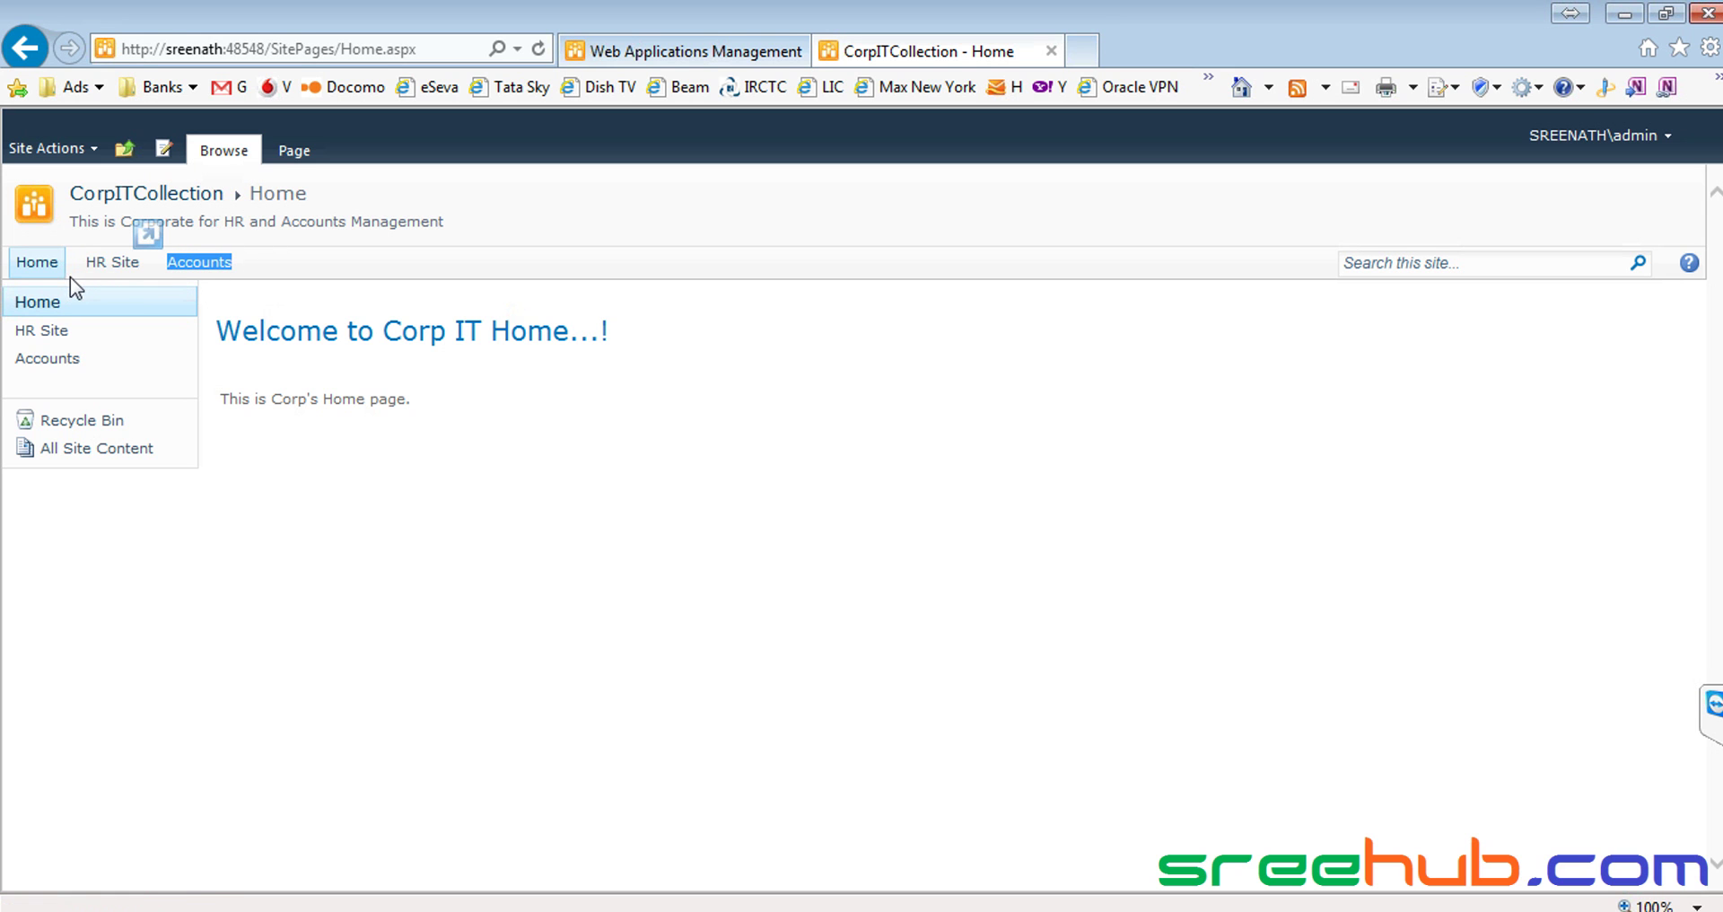
left_click(387, 229)
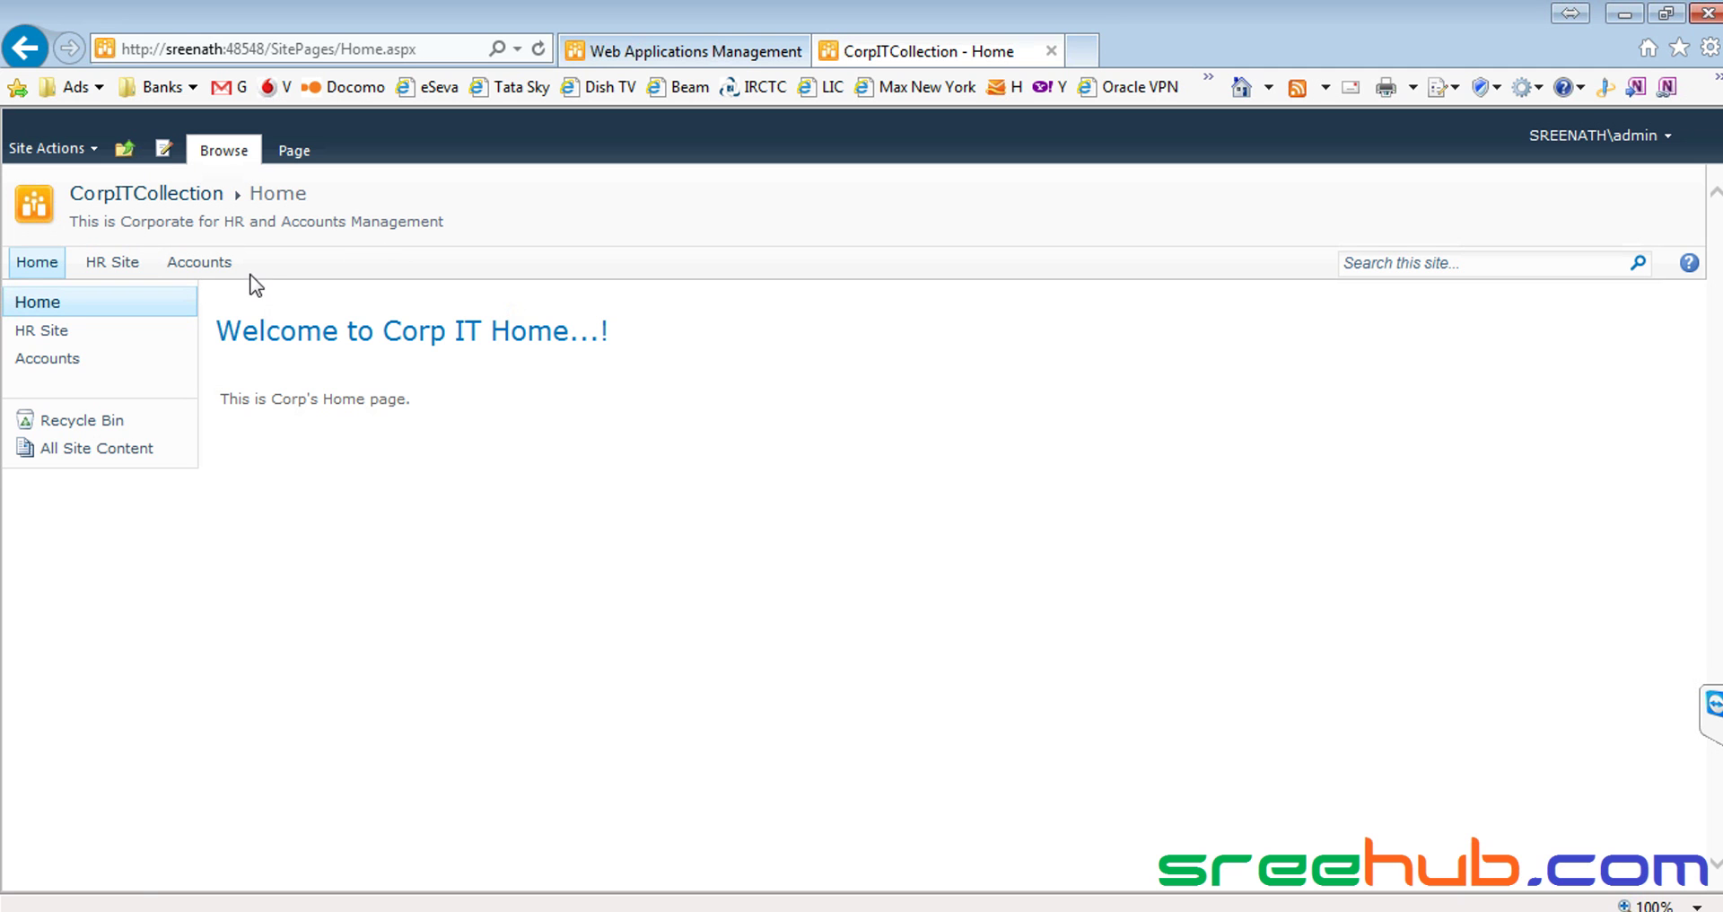
left_click_drag(264, 267, 173, 276)
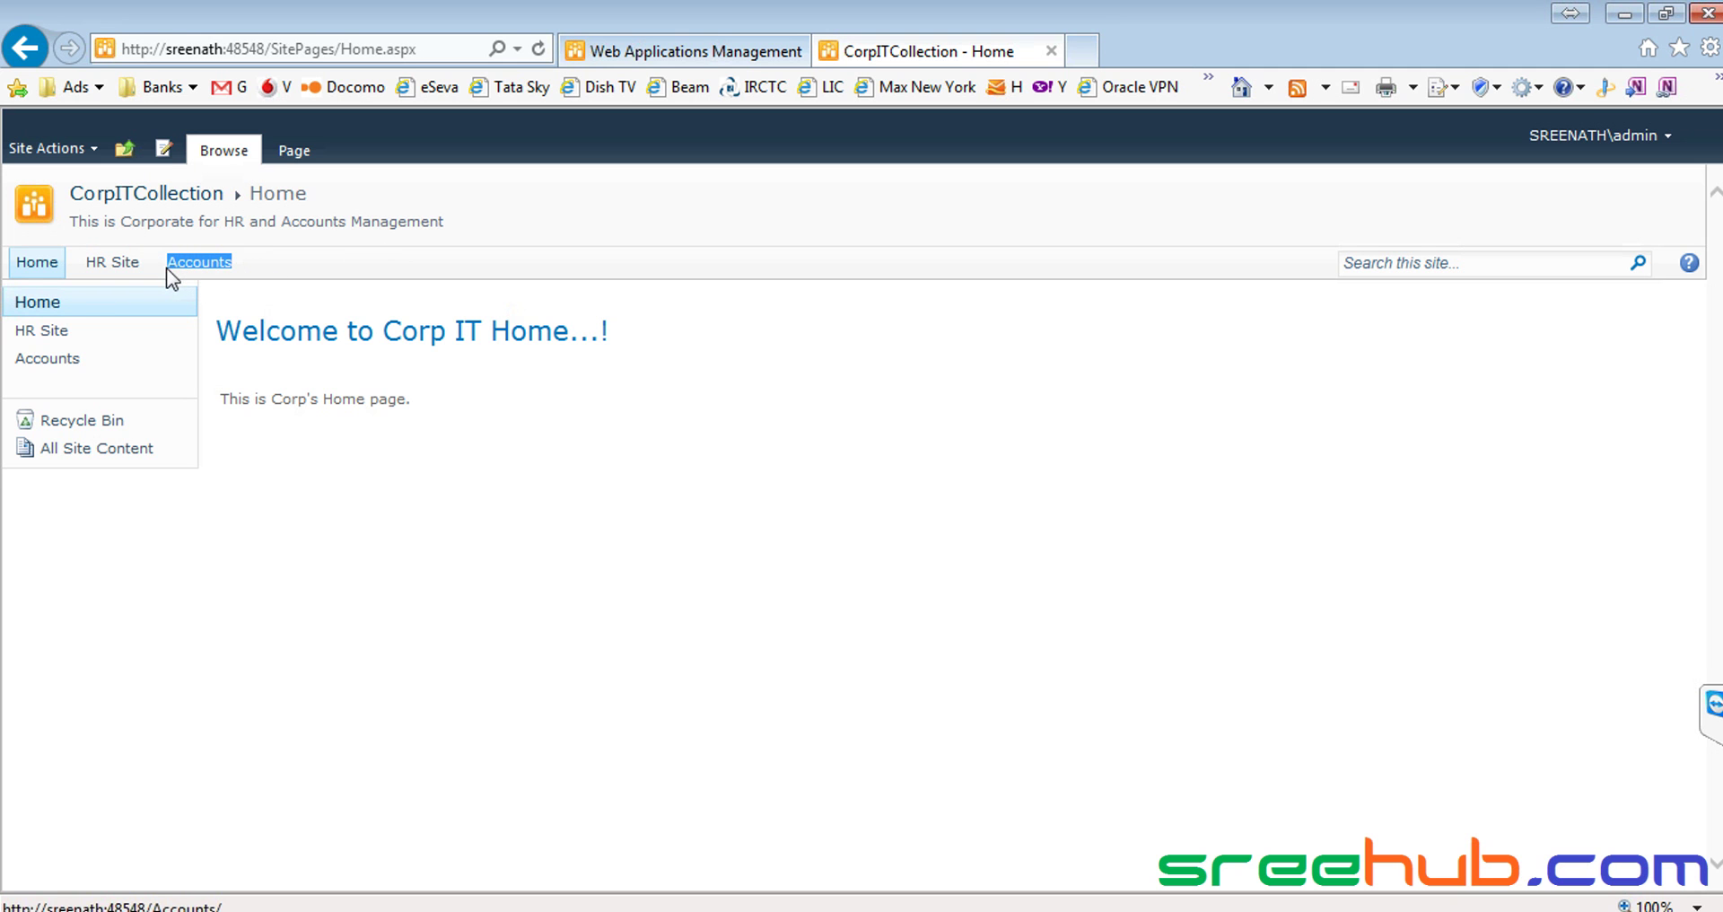
left_click_drag(76, 283, 135, 283)
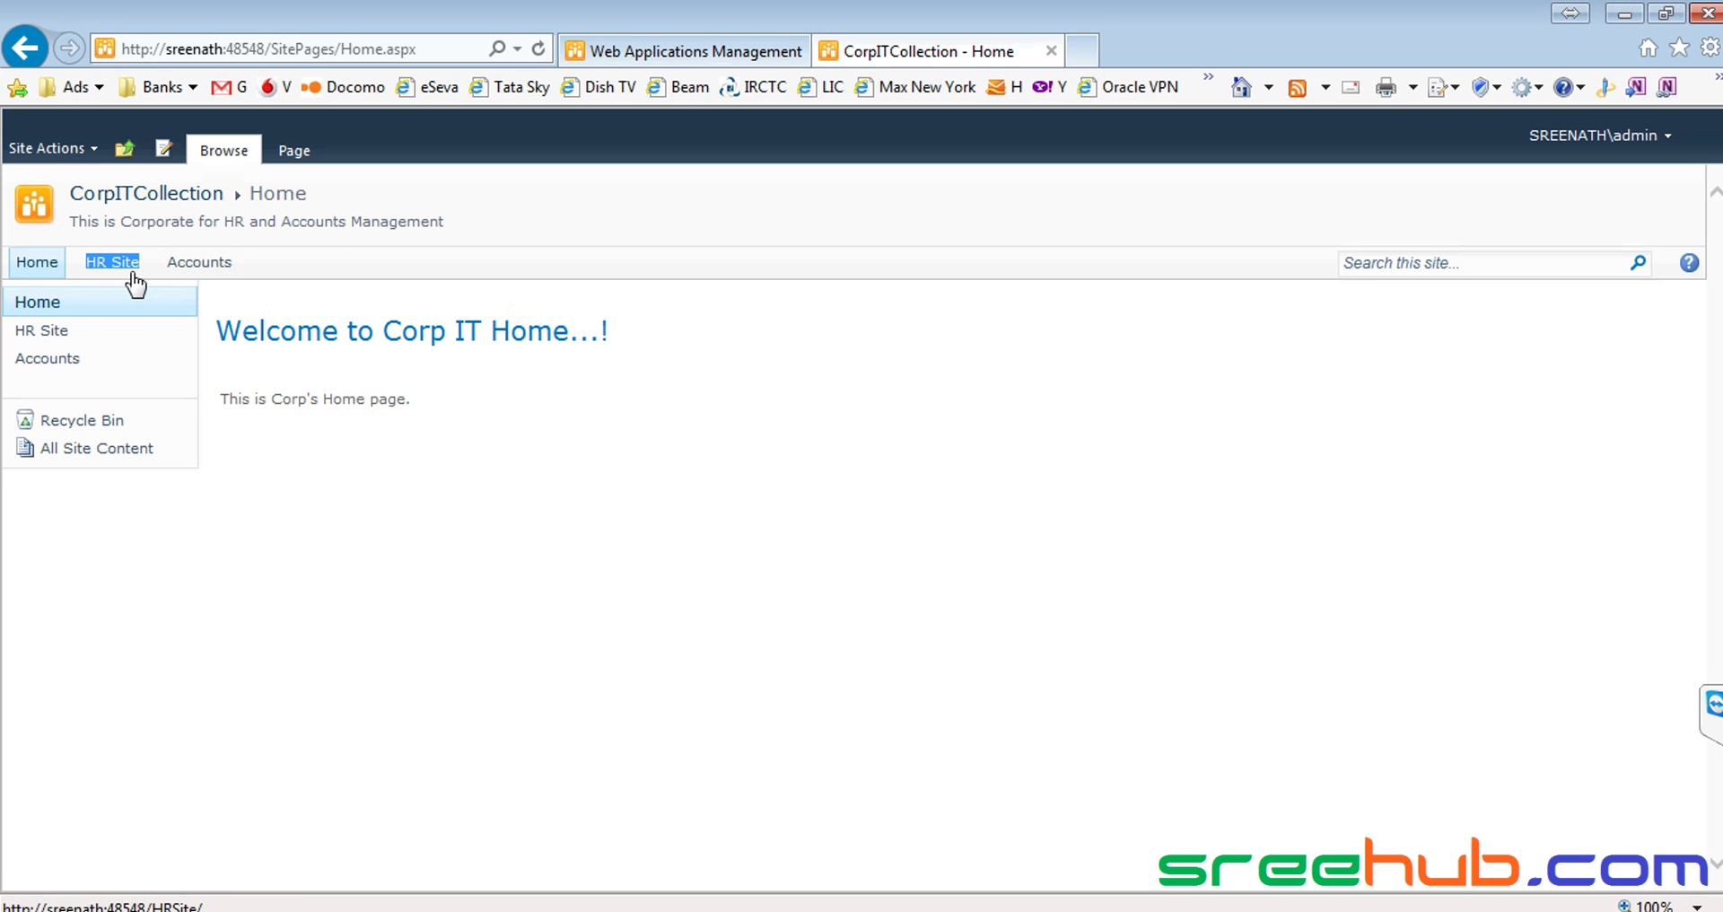
left_click(310, 277)
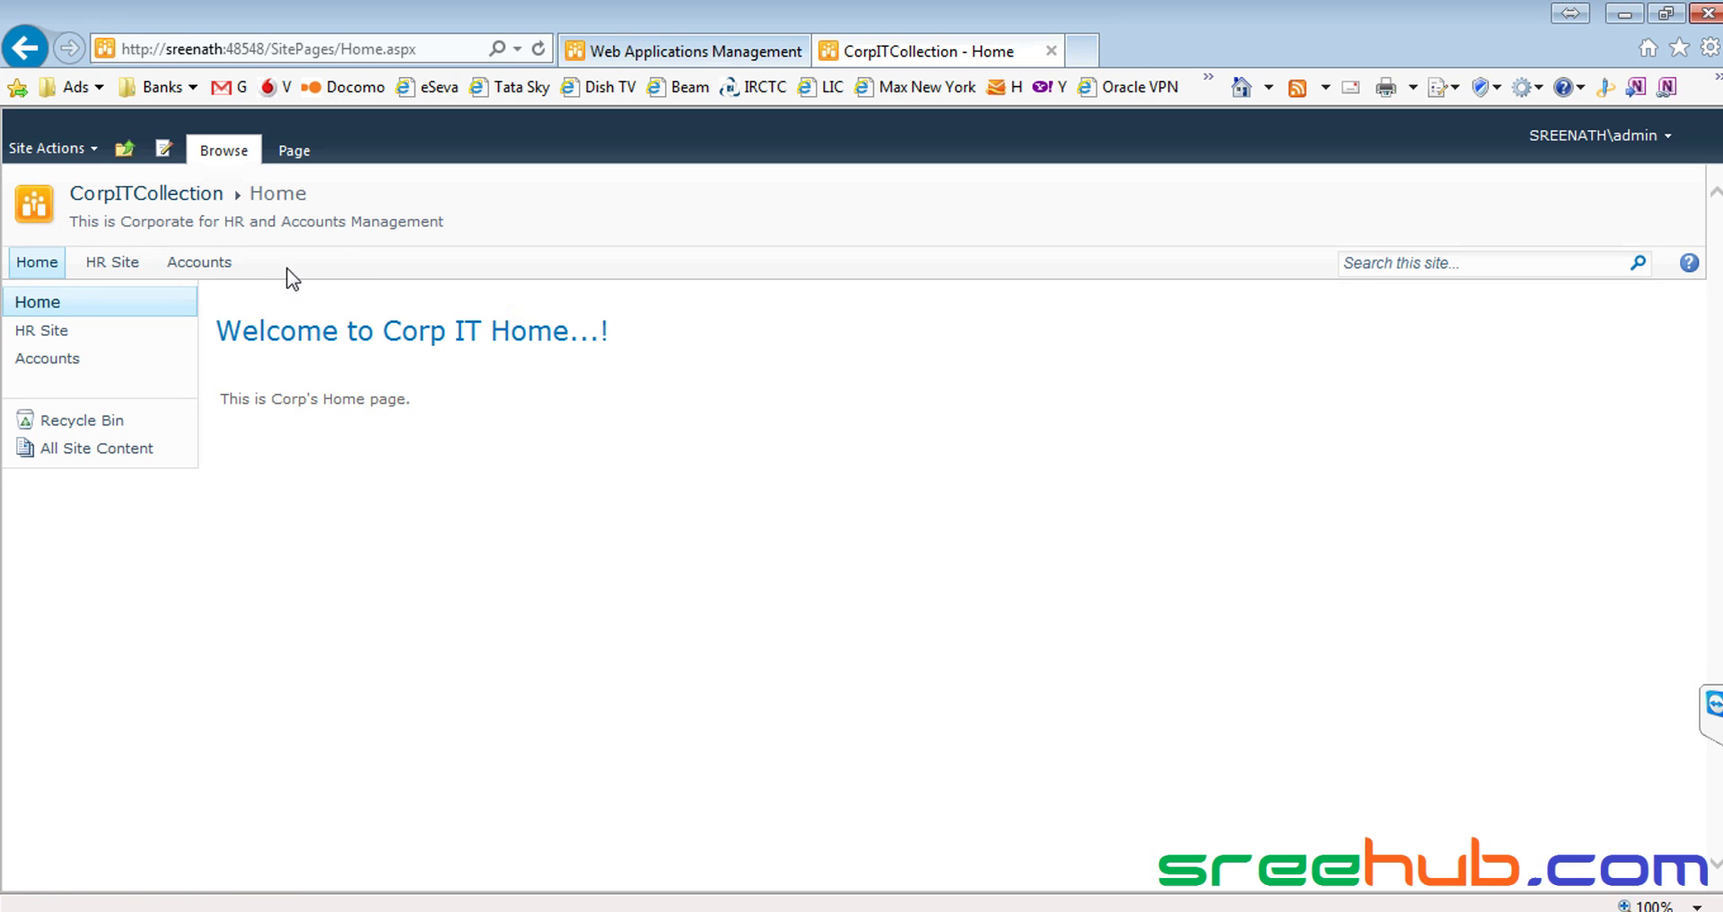
left_click_drag(301, 266, 31, 262)
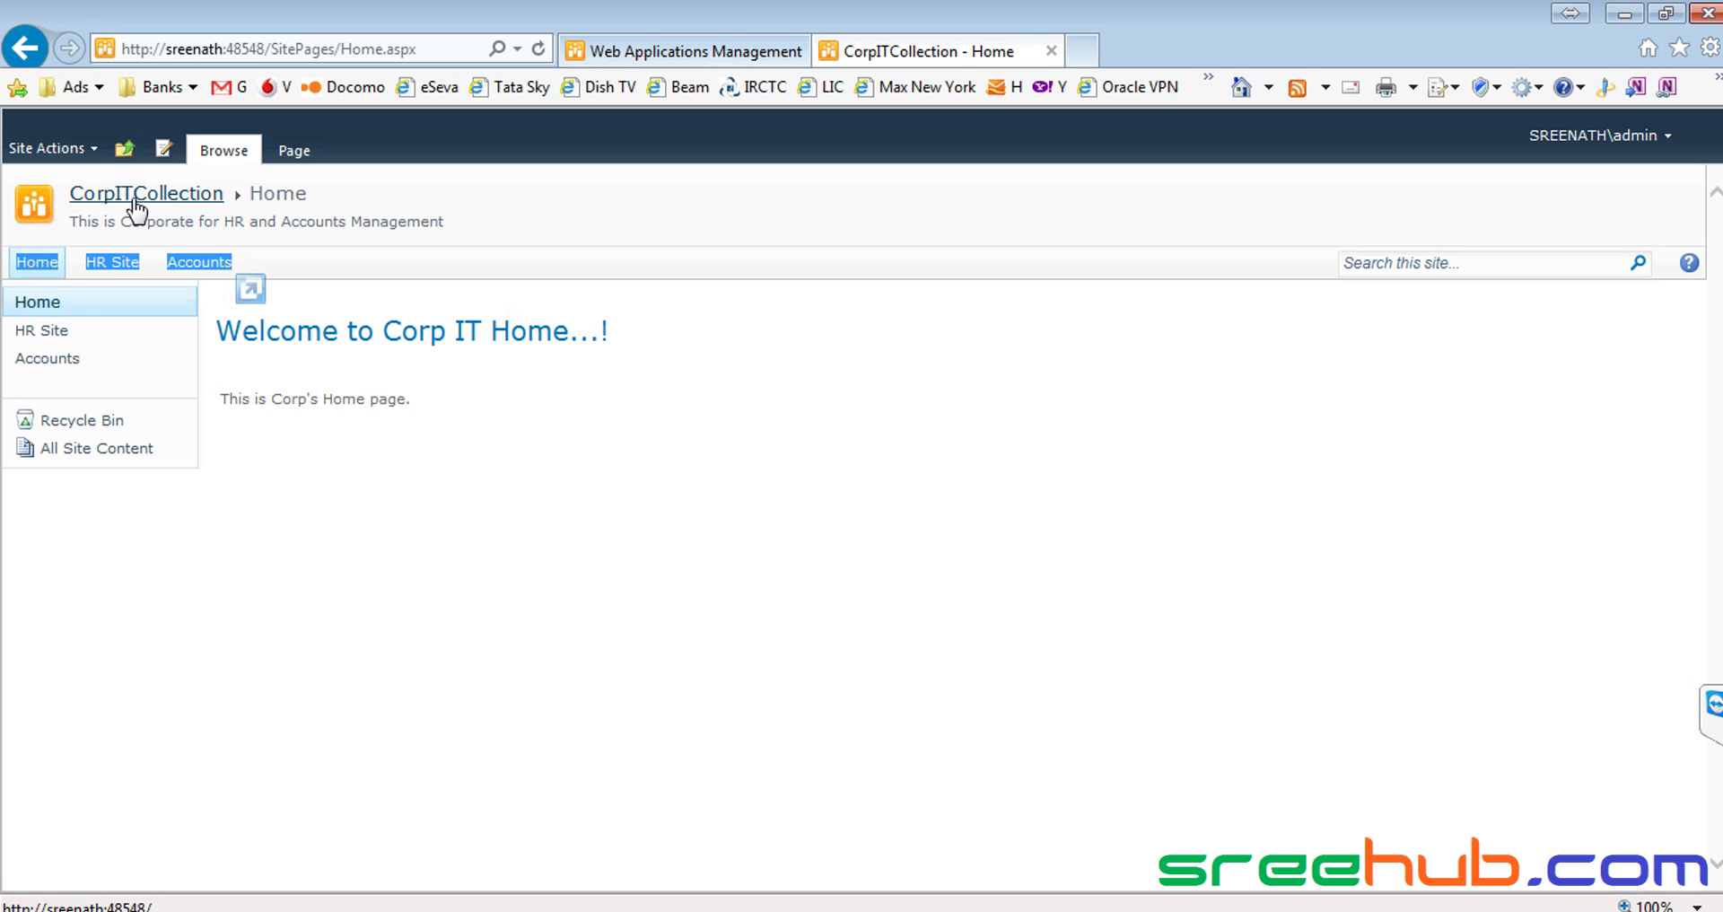
left_click(314, 268)
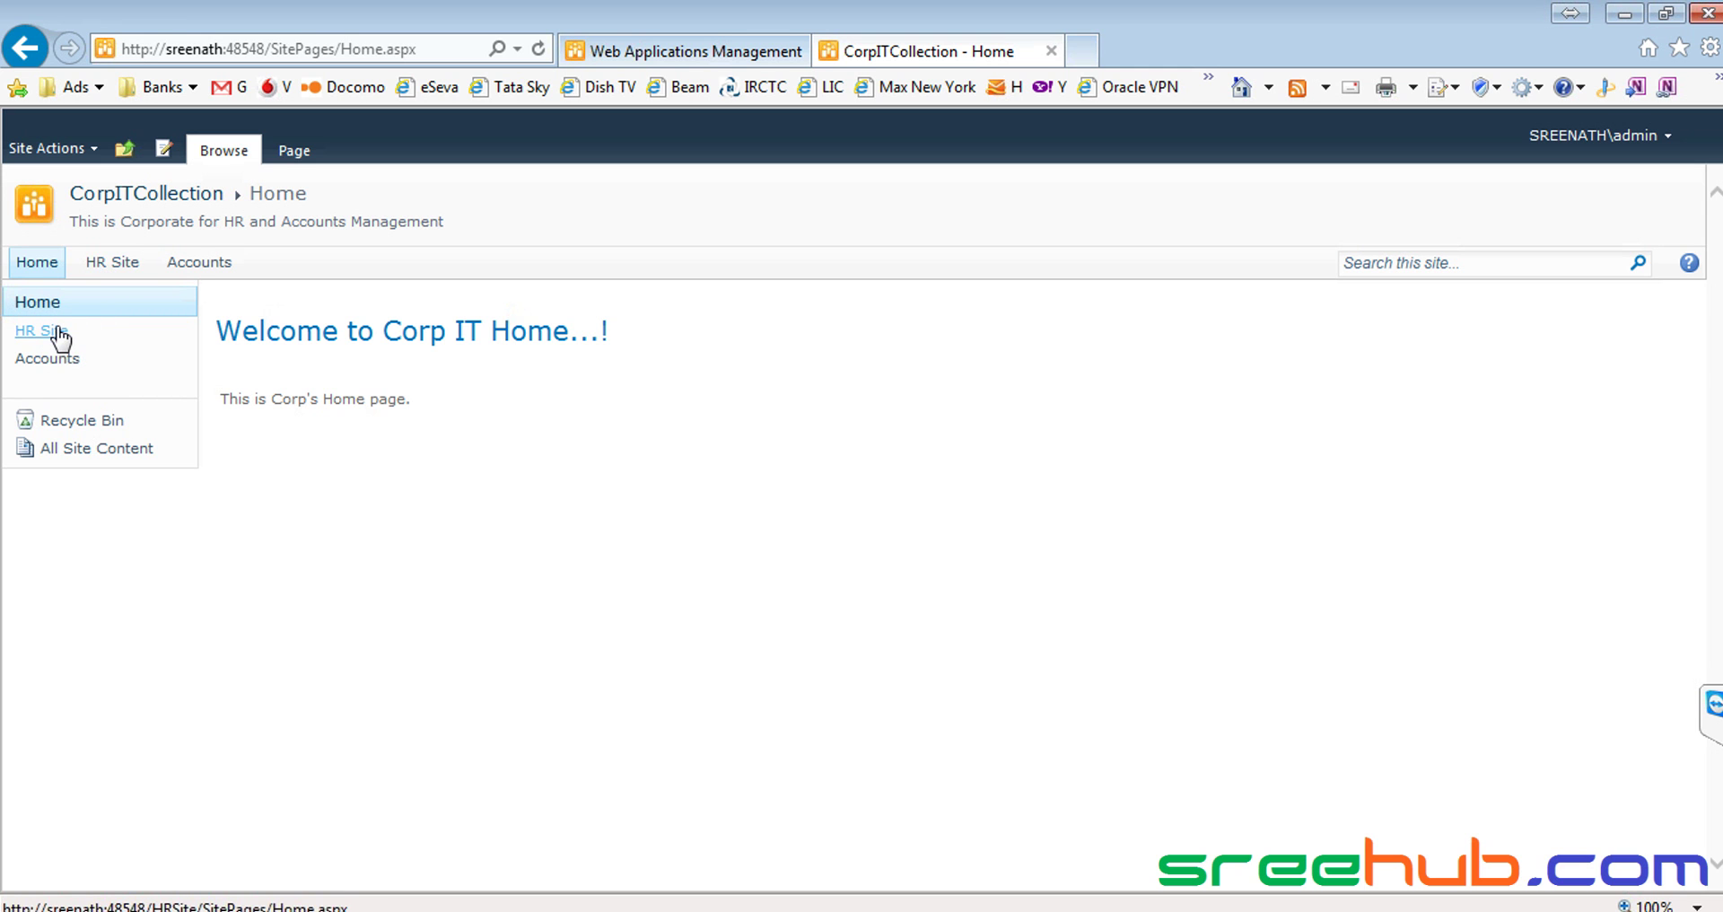
left_click(120, 263)
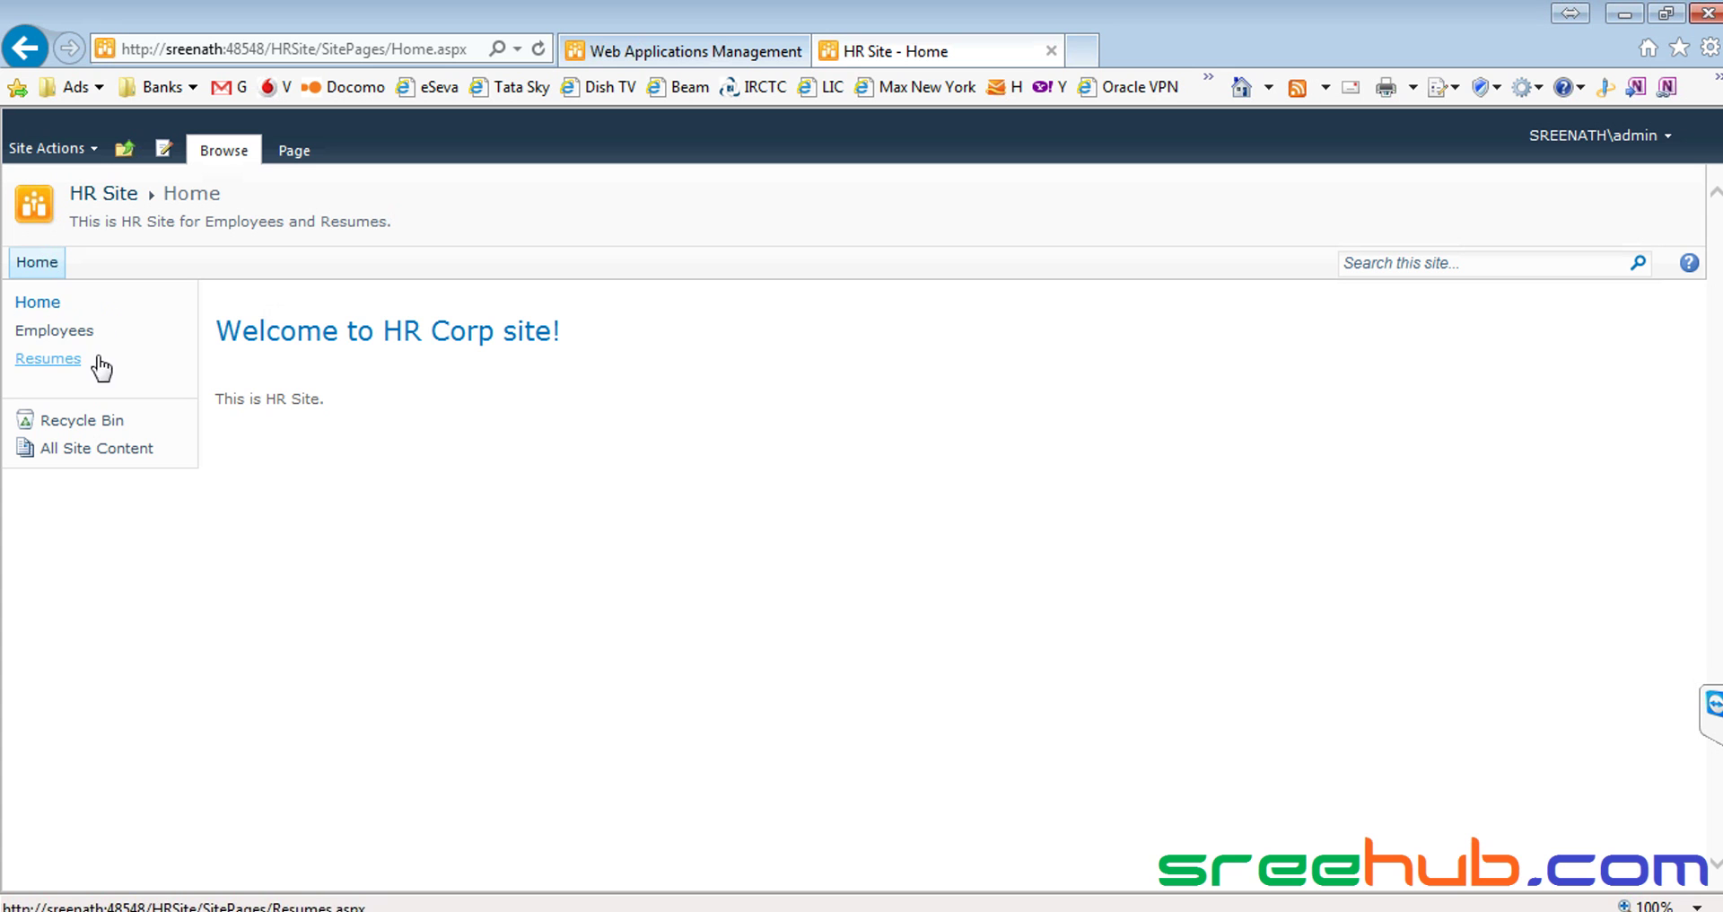
left_click(72, 339)
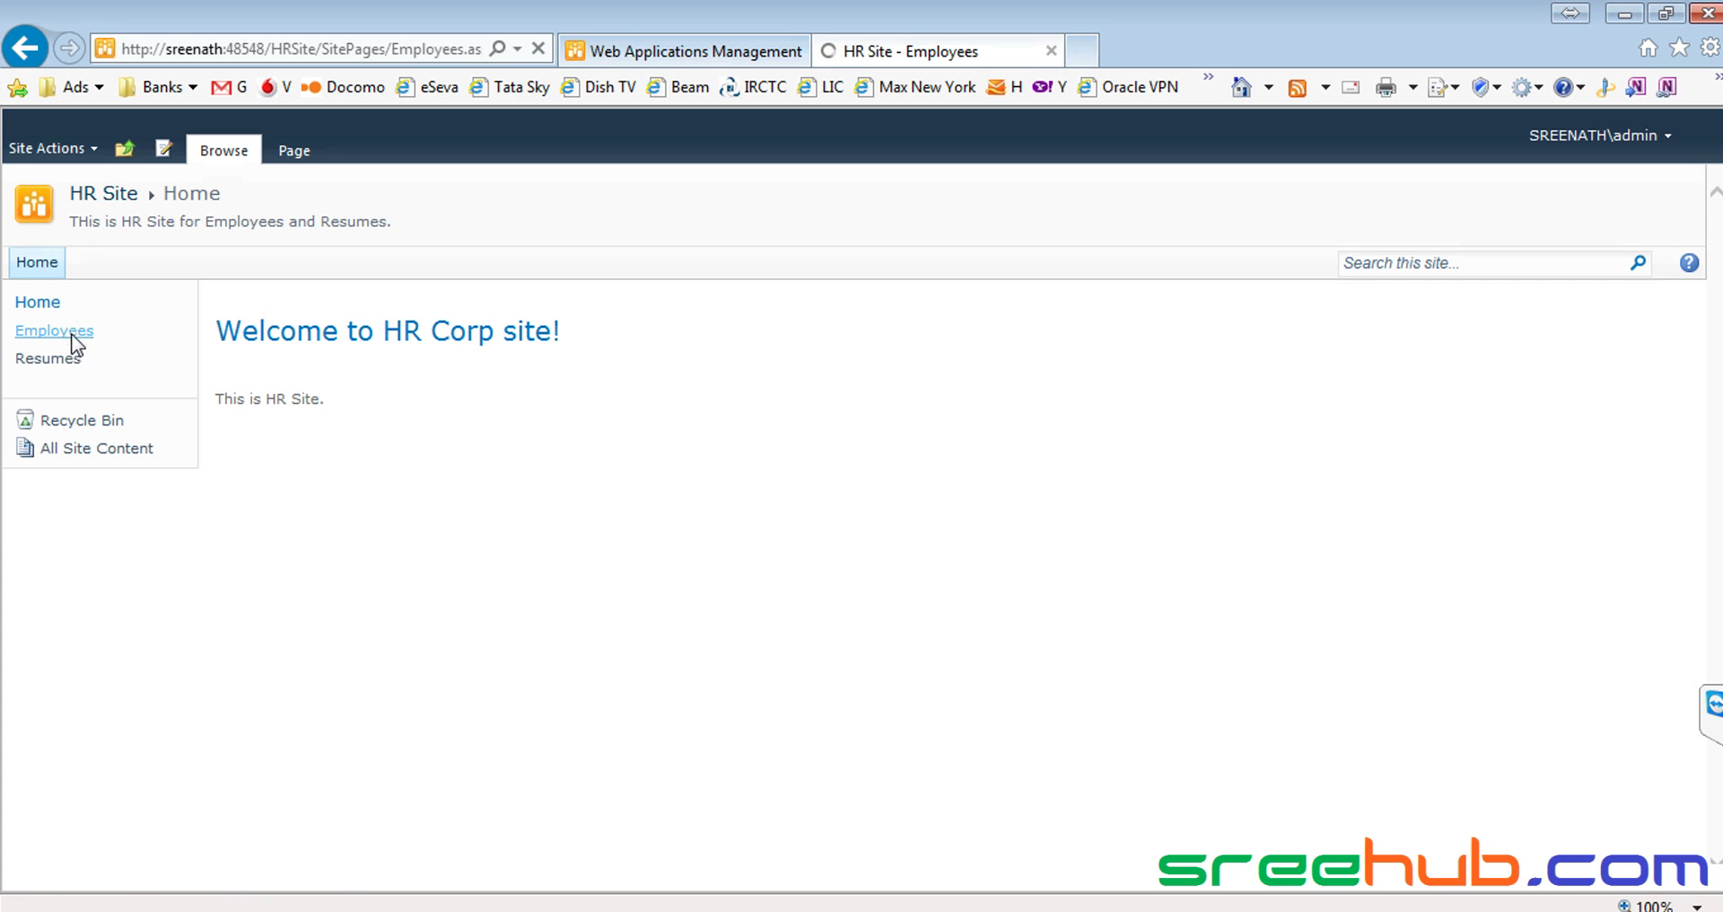
left_click_drag(217, 391, 920, 412)
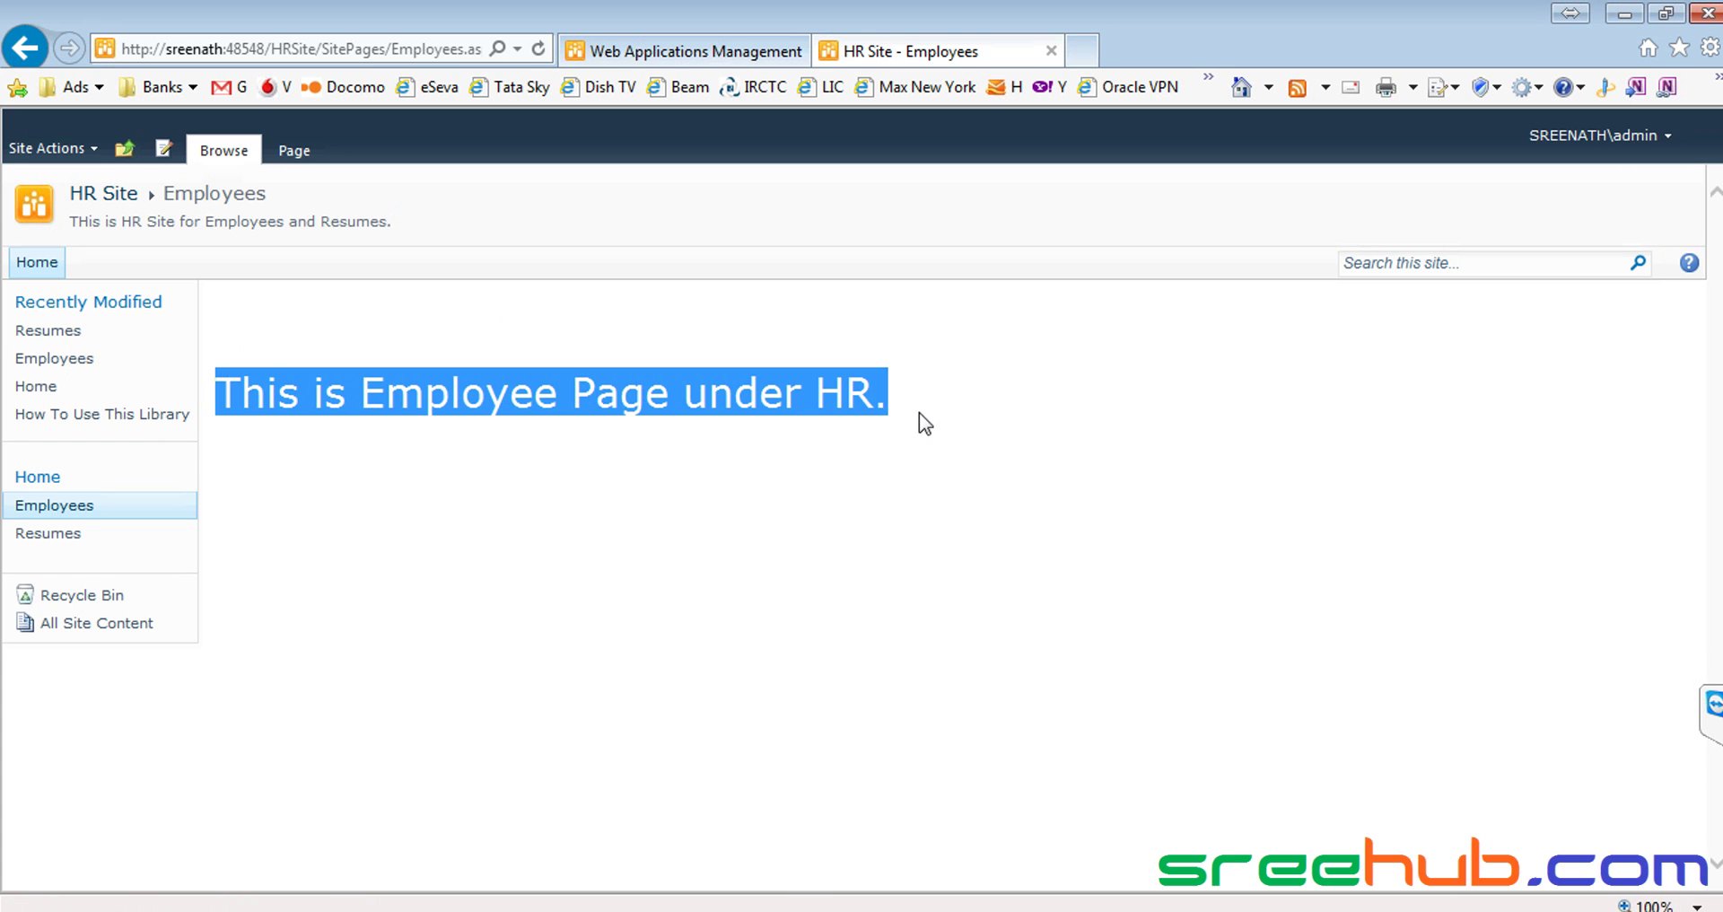
left_click(919, 412)
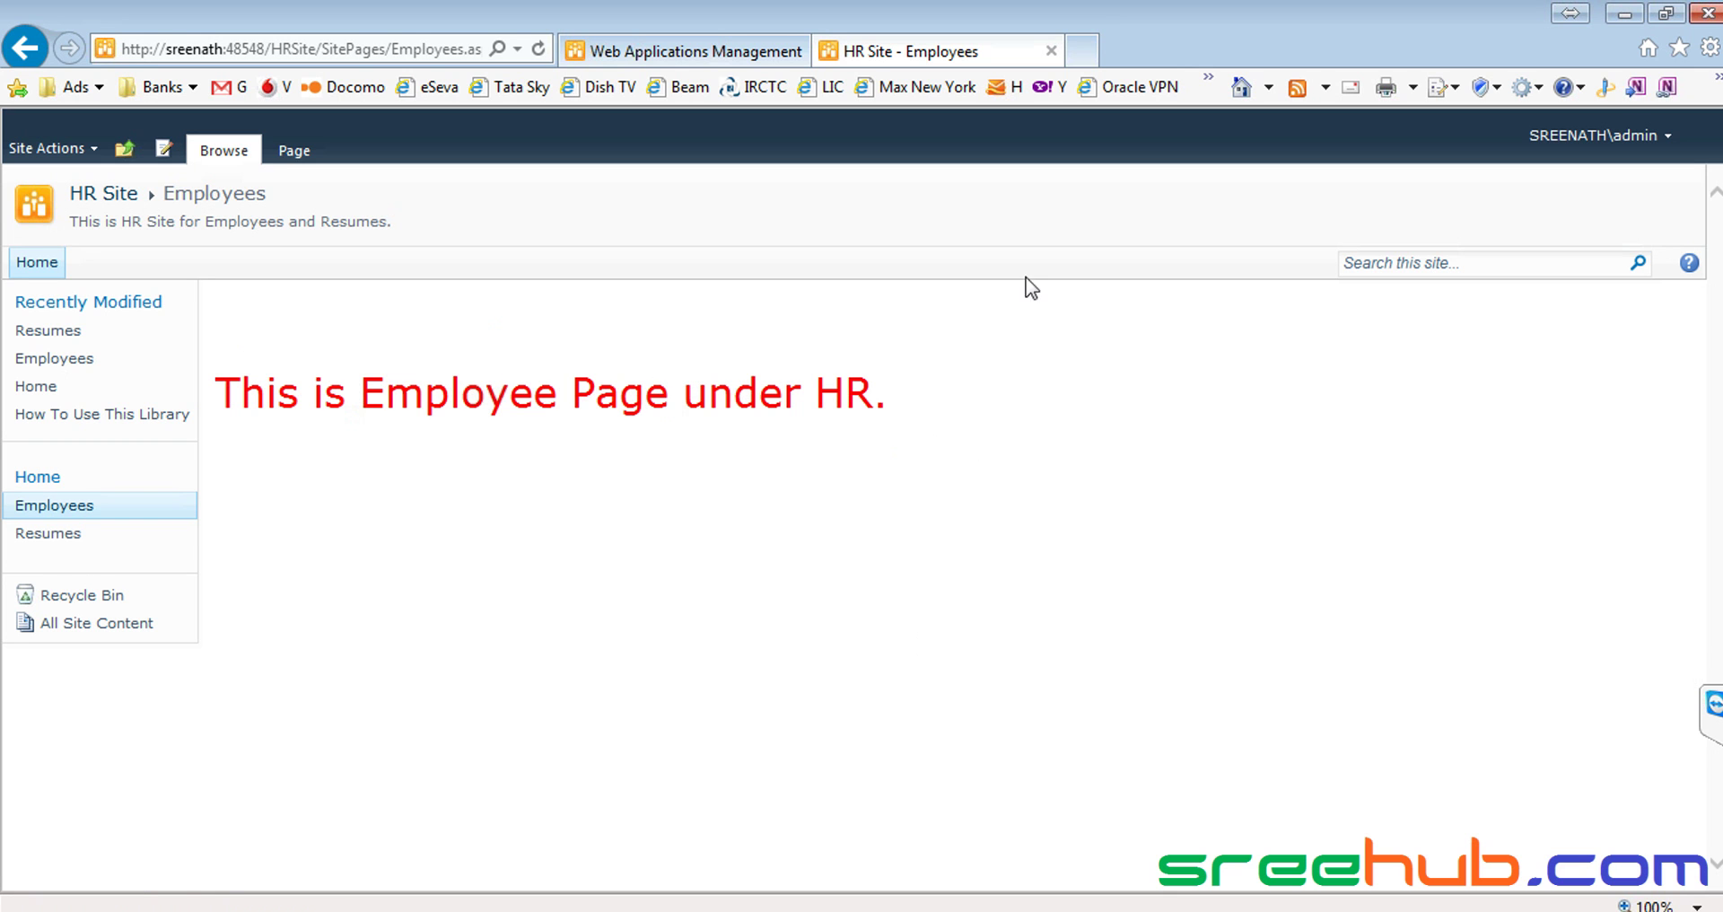
left_click(58, 360)
left_click(85, 197)
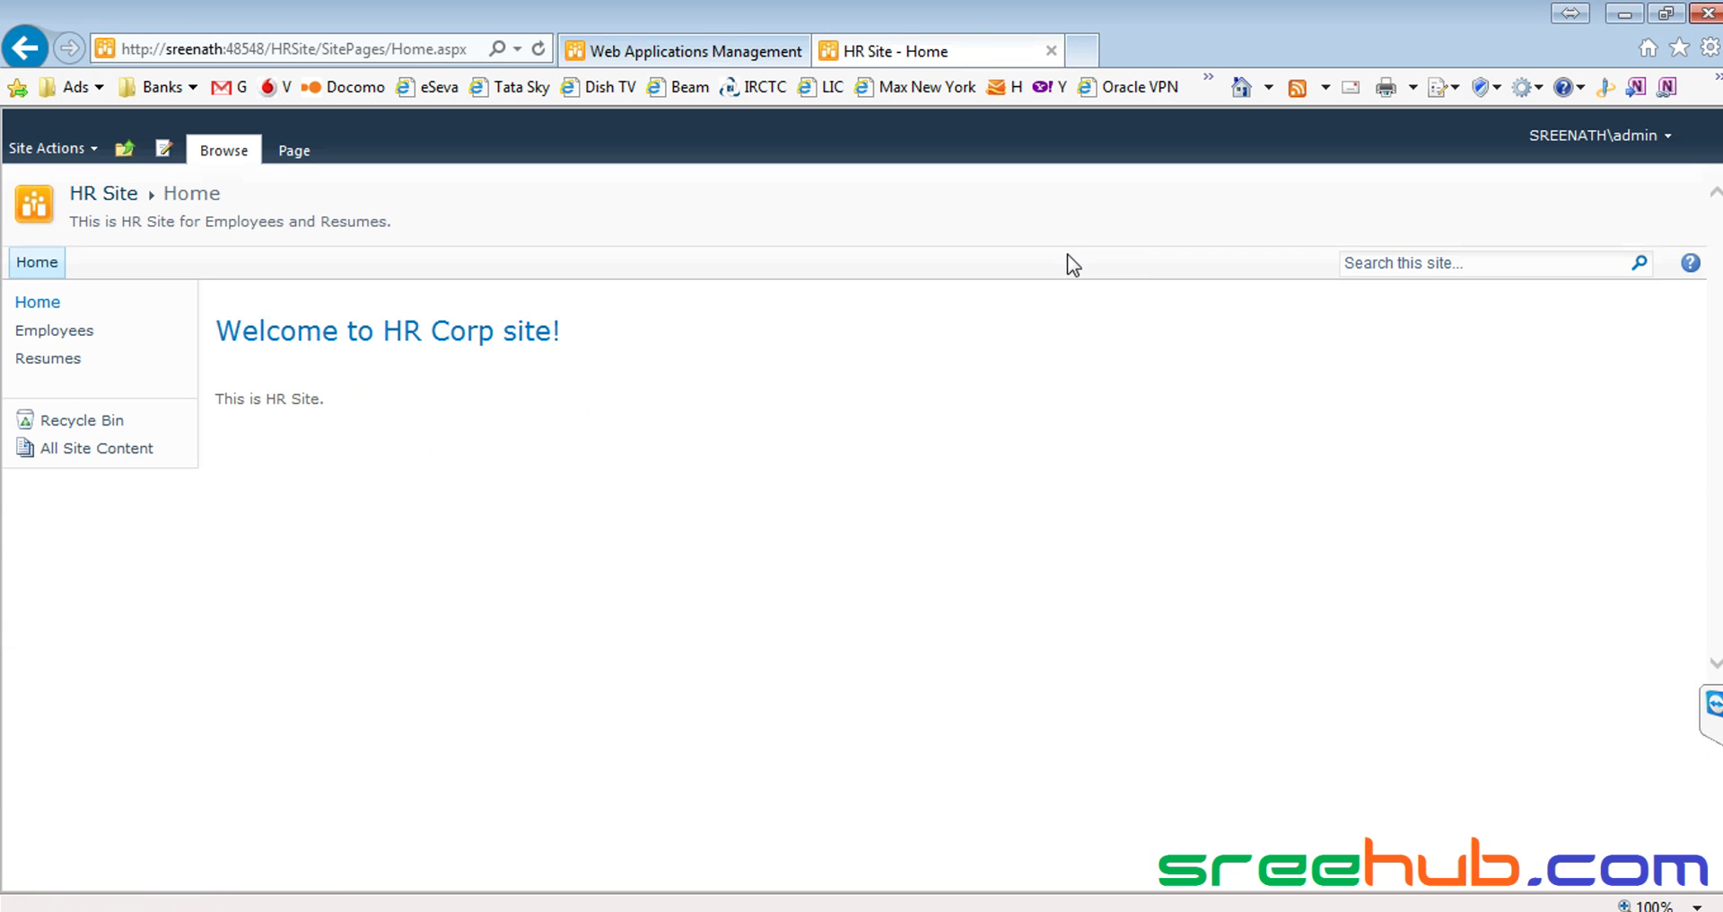
left_click(126, 150)
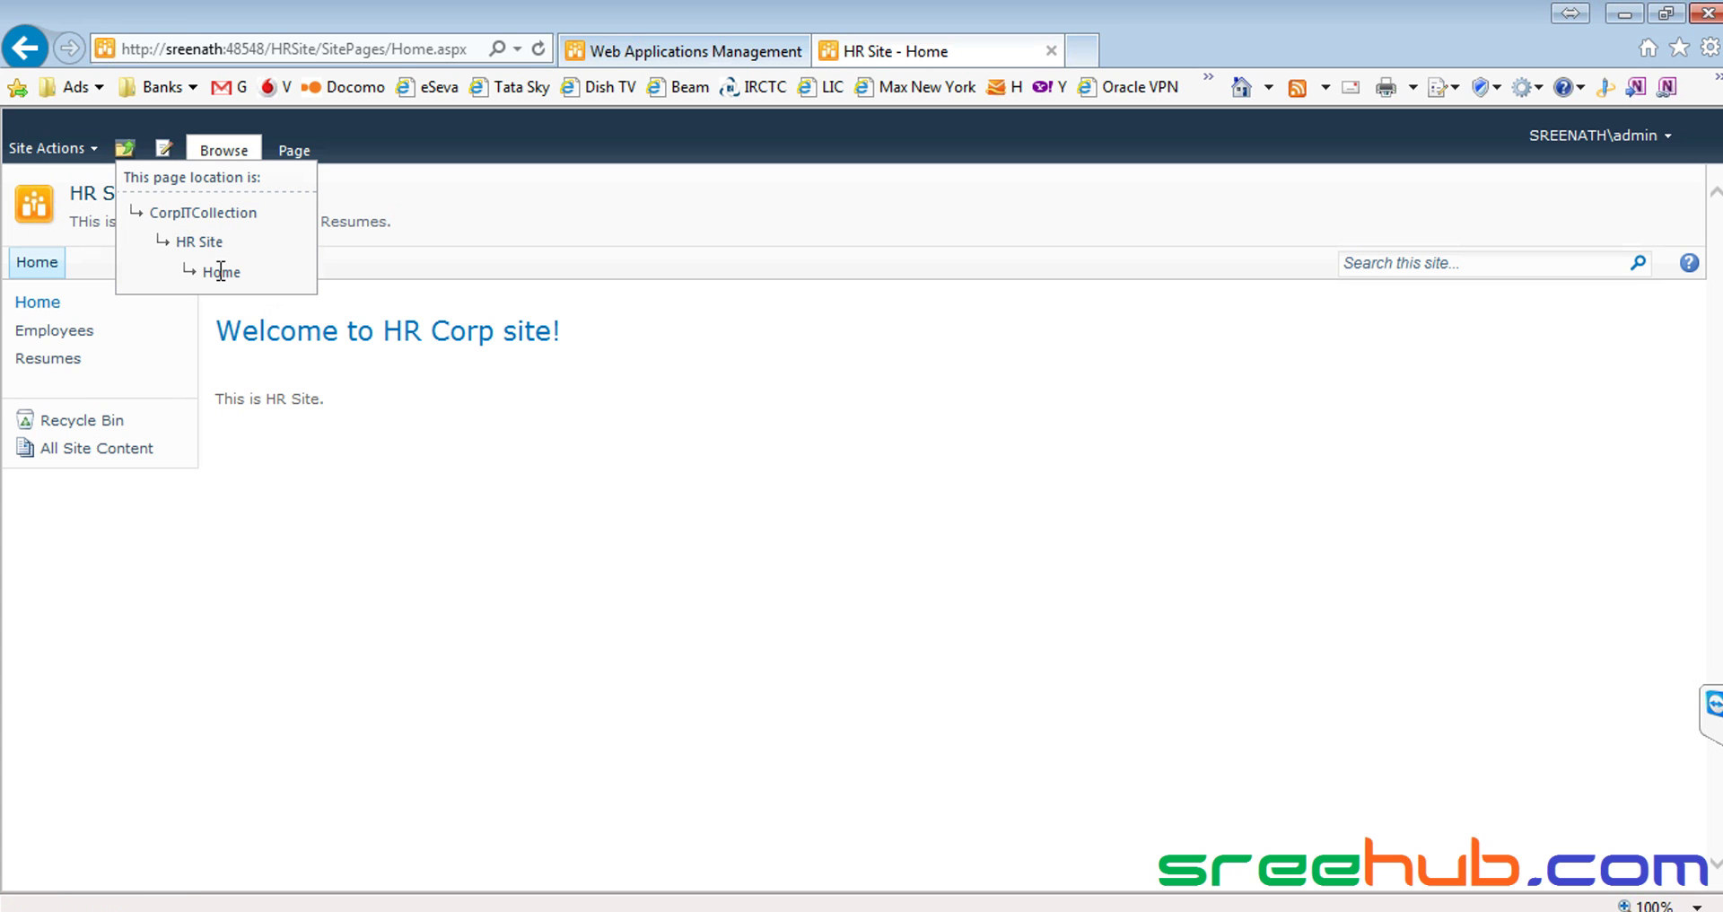
left_click(202, 213)
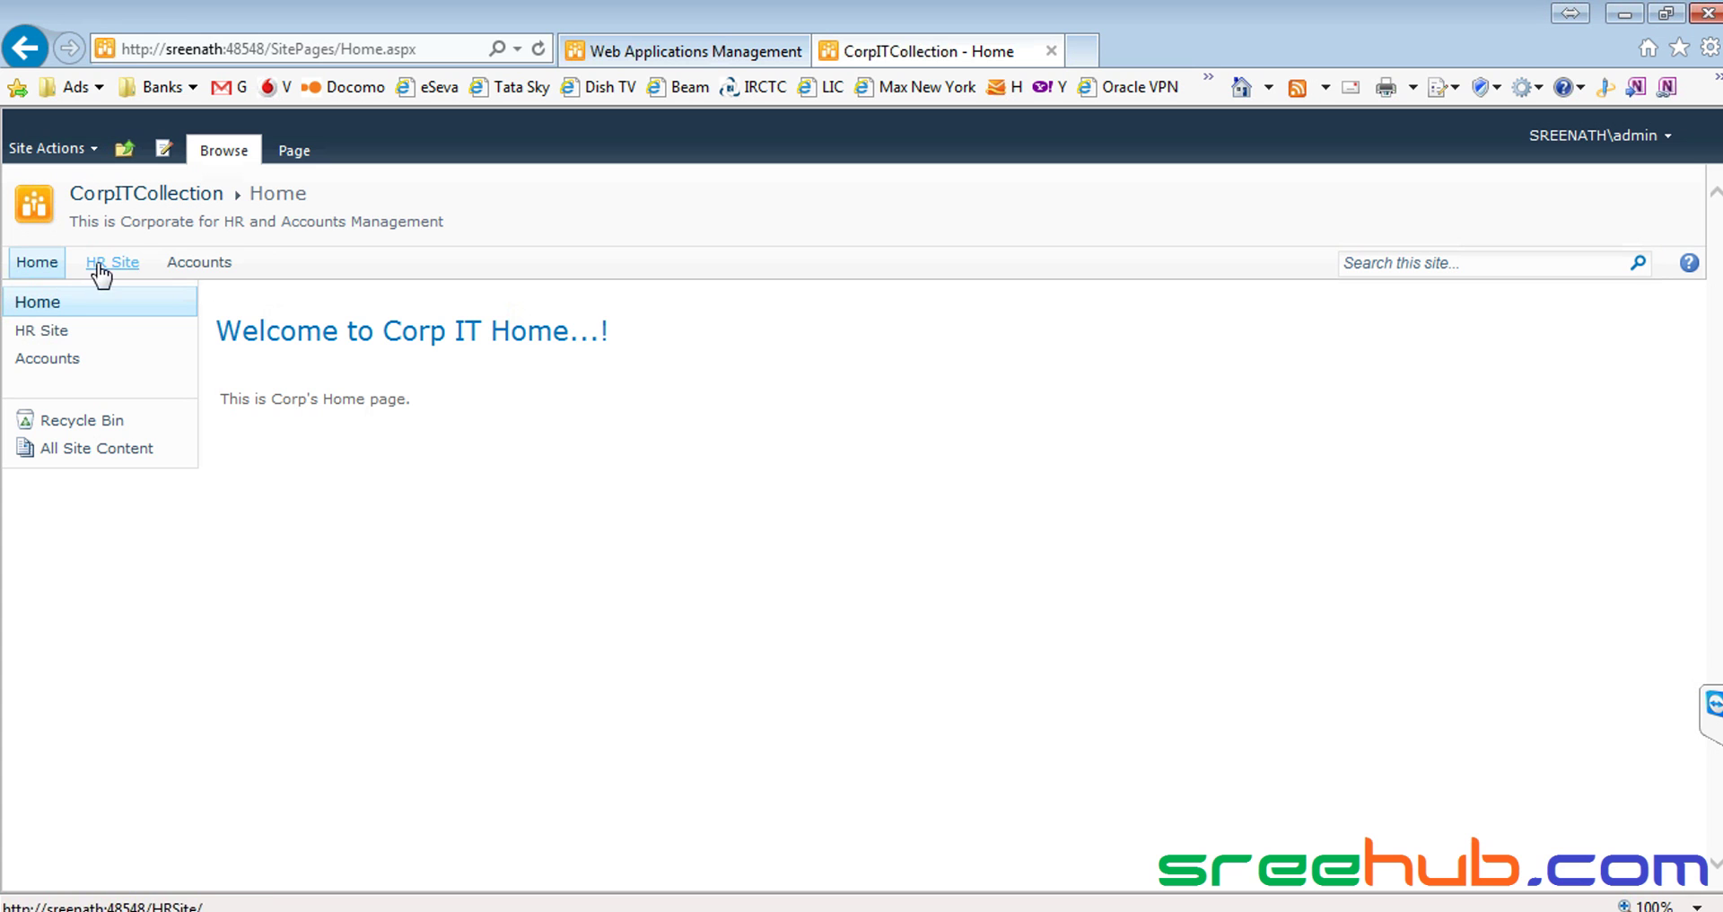
left_click_drag(253, 269, 188, 272)
Switch between the Accounts and HR Site subsites via the CorpITCollection home page
left_click(199, 262)
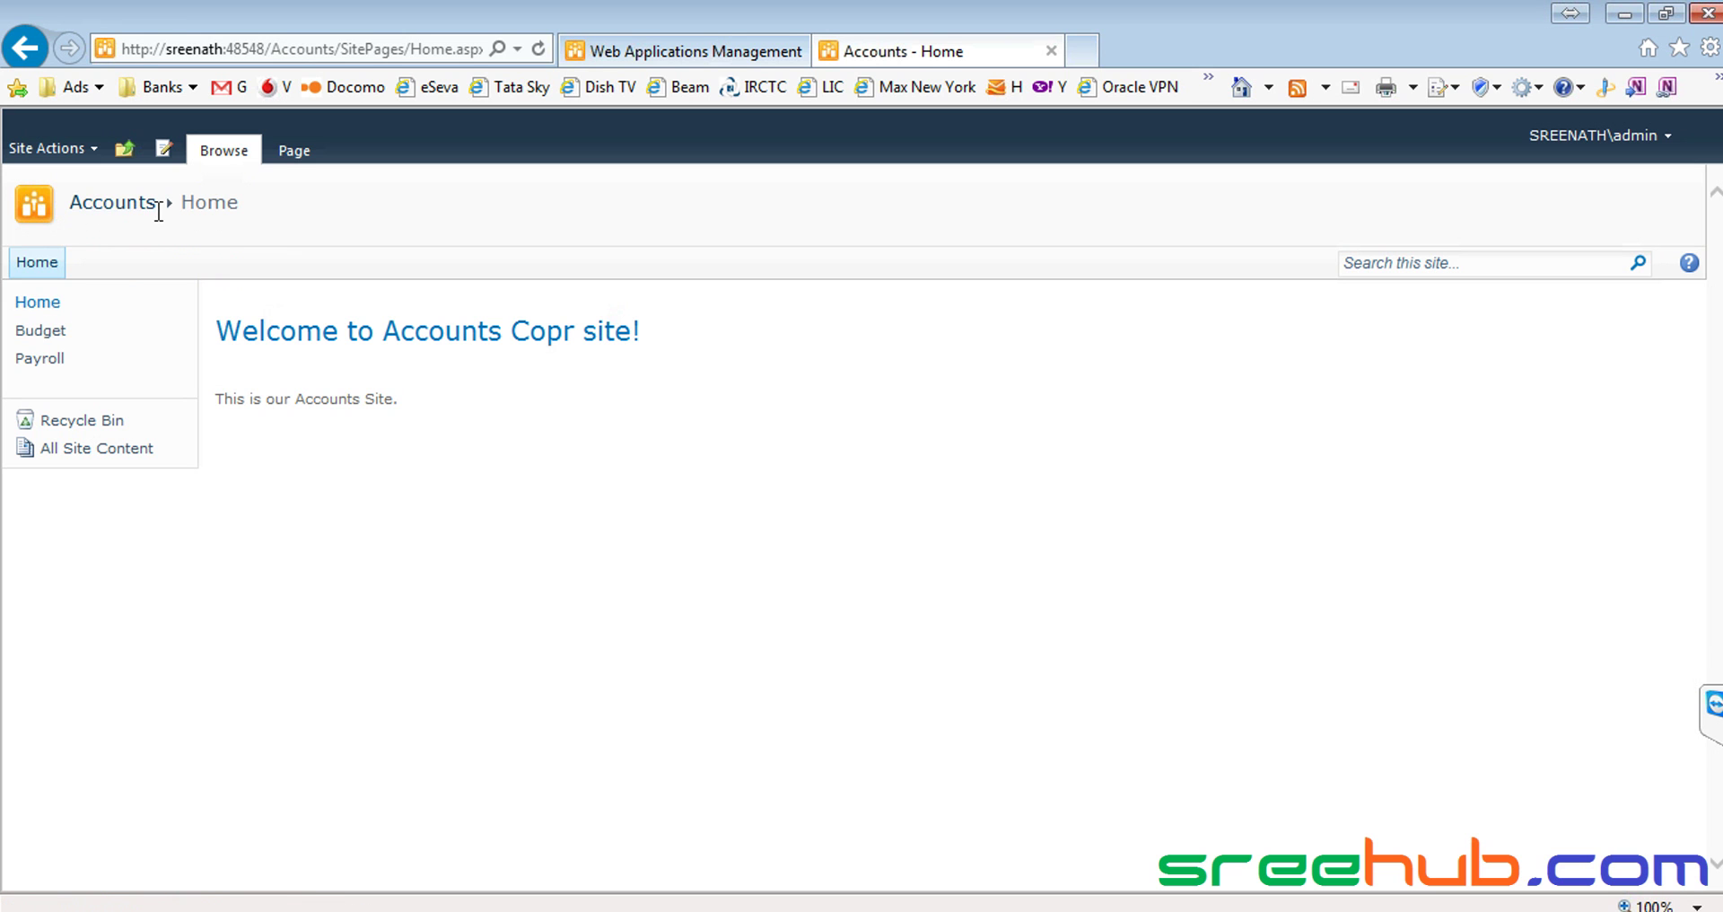
left_click_drag(103, 334, 177, 380)
left_click(37, 304)
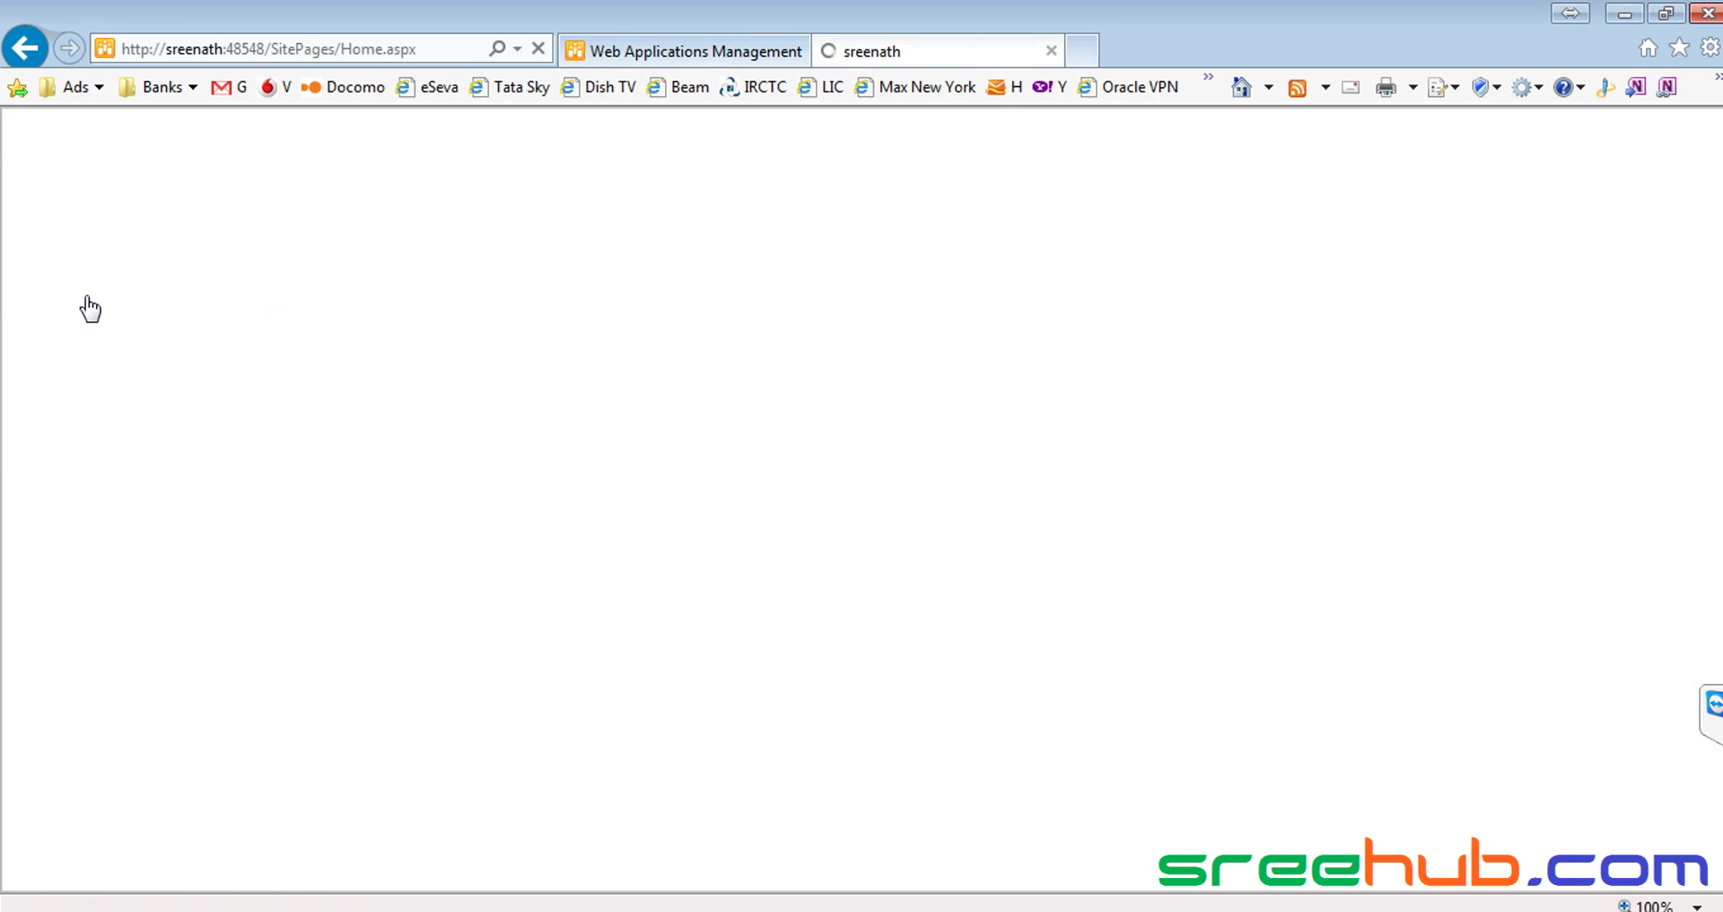
left_click(111, 269)
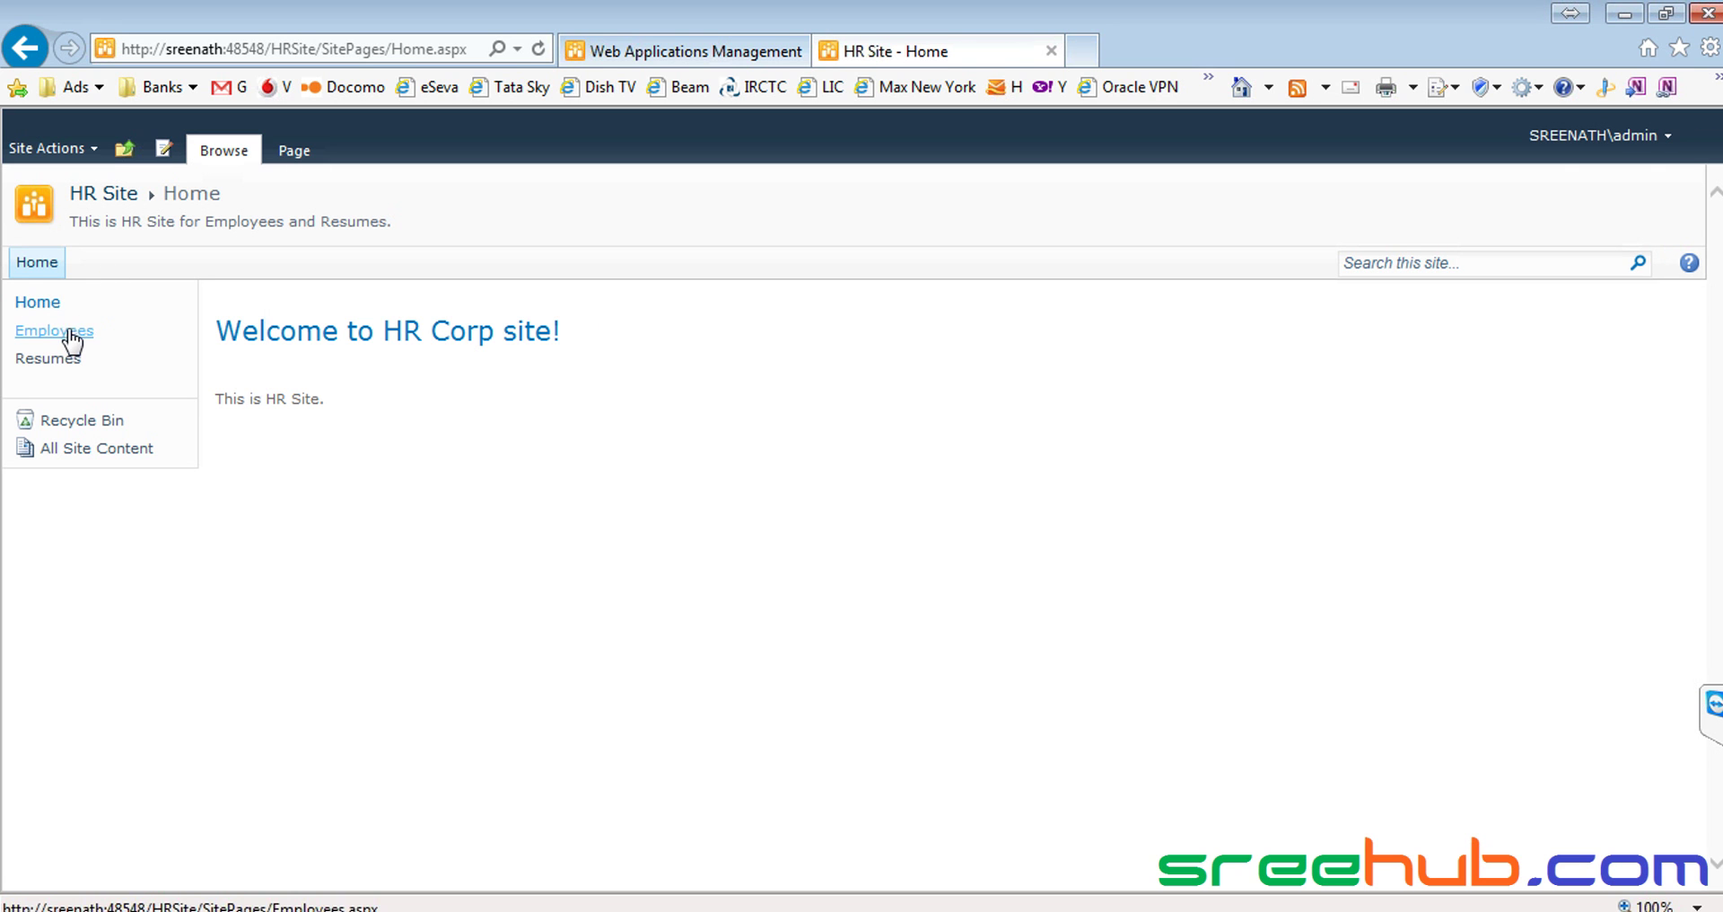
left_click(40, 304)
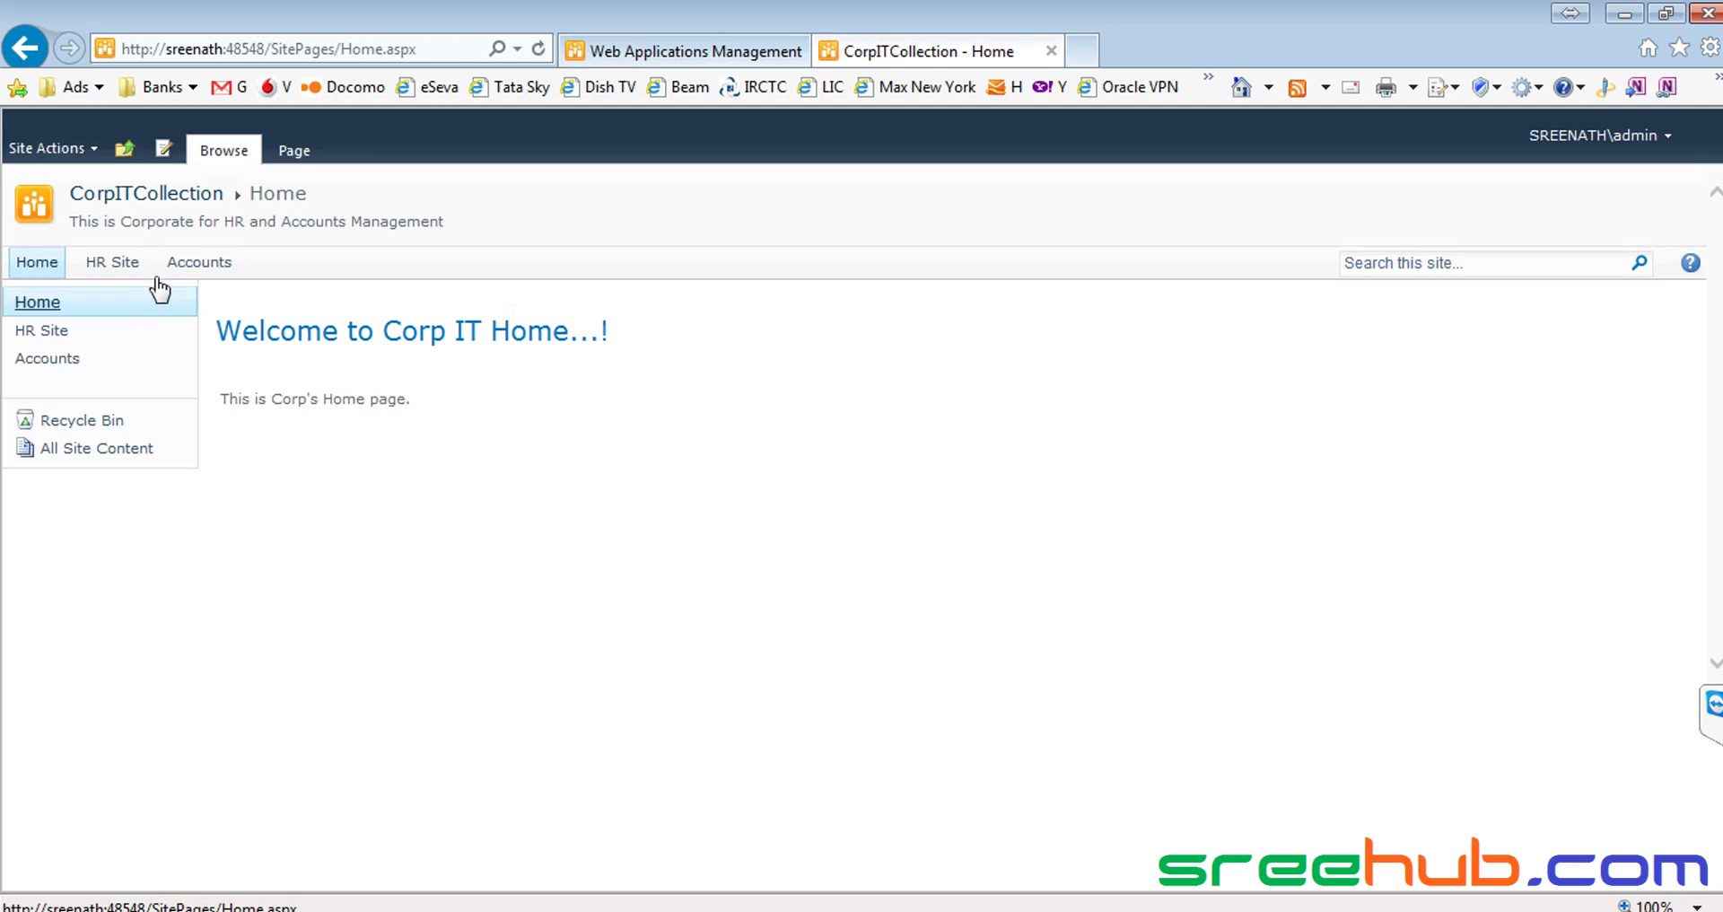
left_click(194, 265)
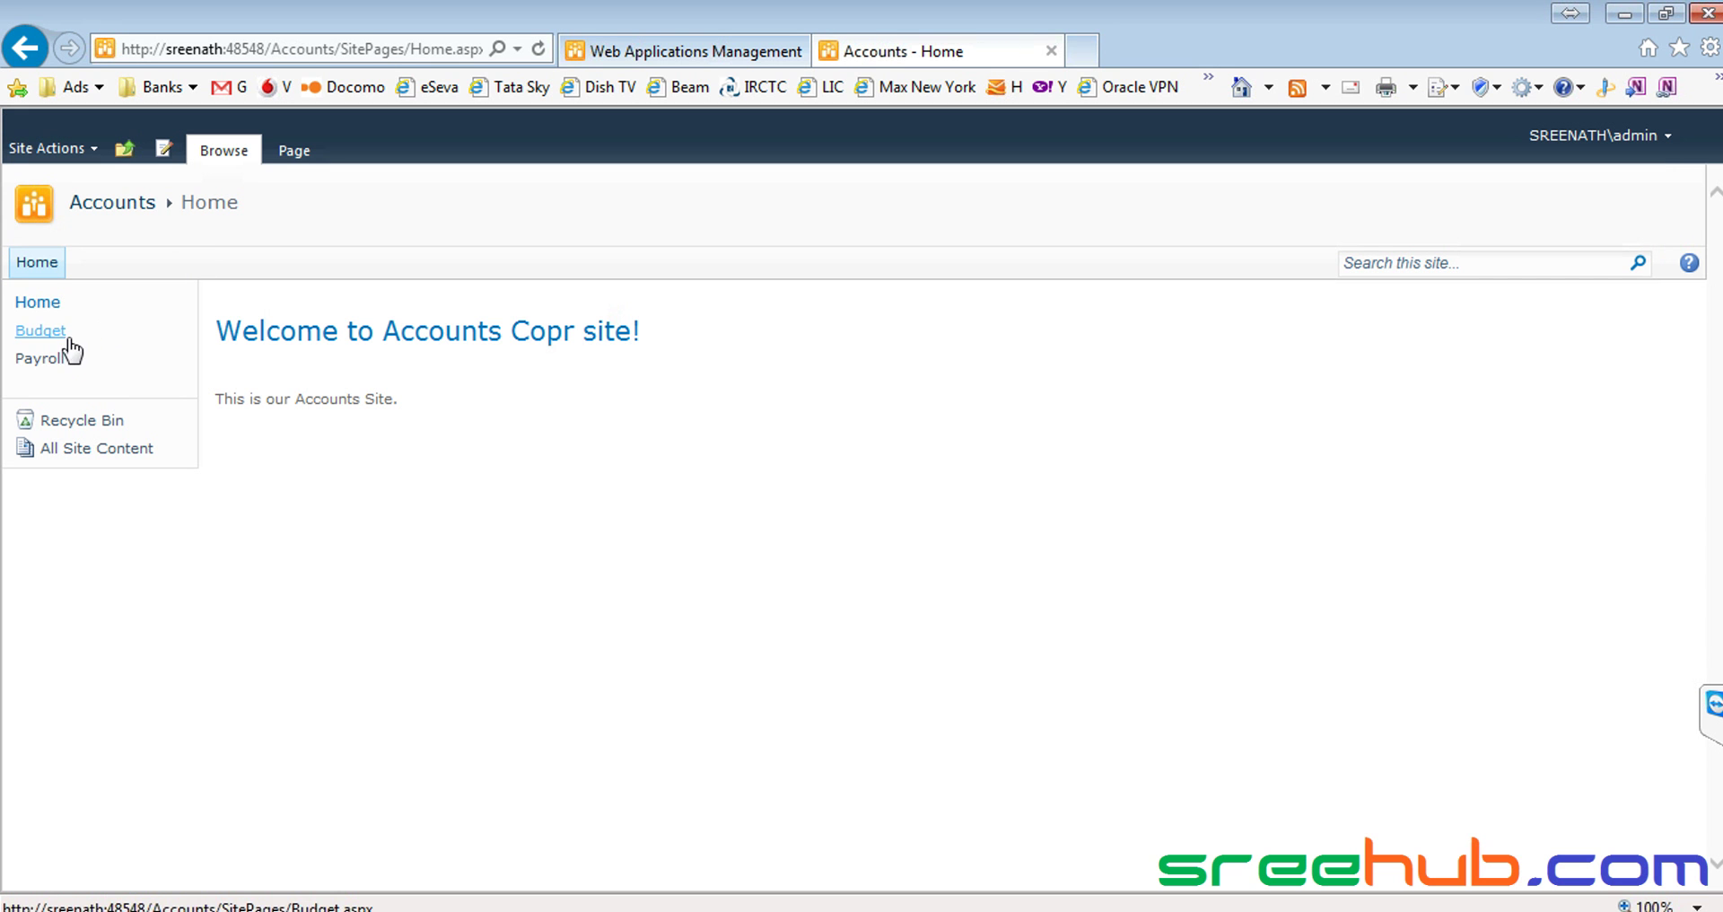
View the Accounts Budget and Payroll pages, then return to the CorpITCollection home page
left_click(49, 332)
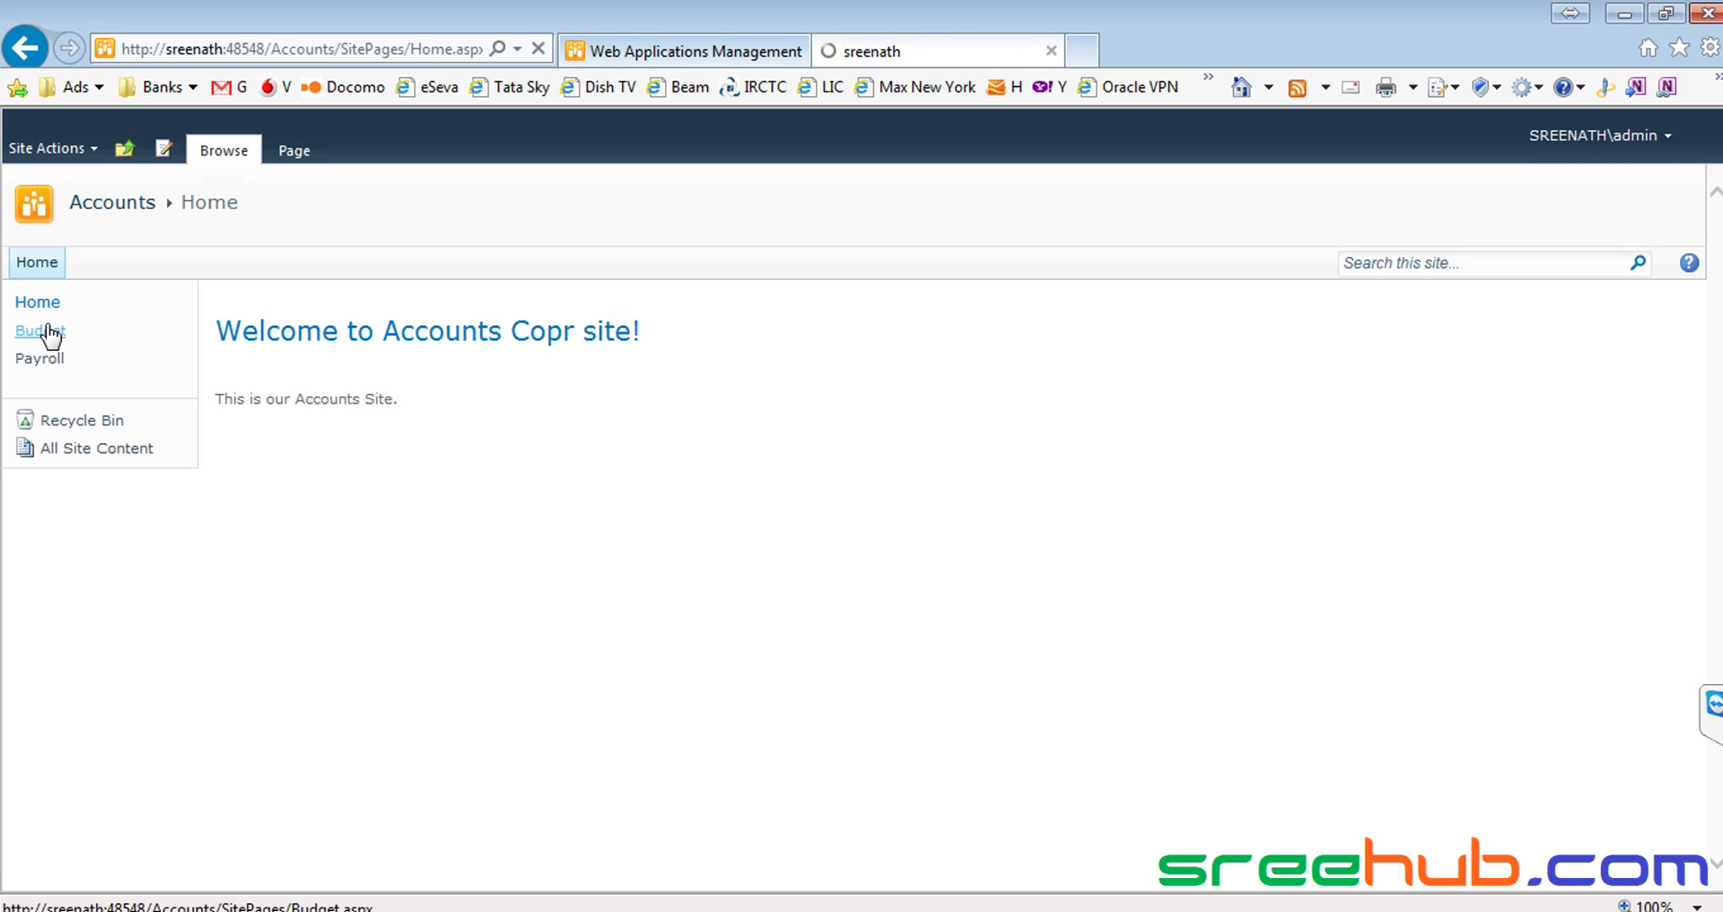
left_click_drag(326, 363, 732, 368)
left_click(898, 324)
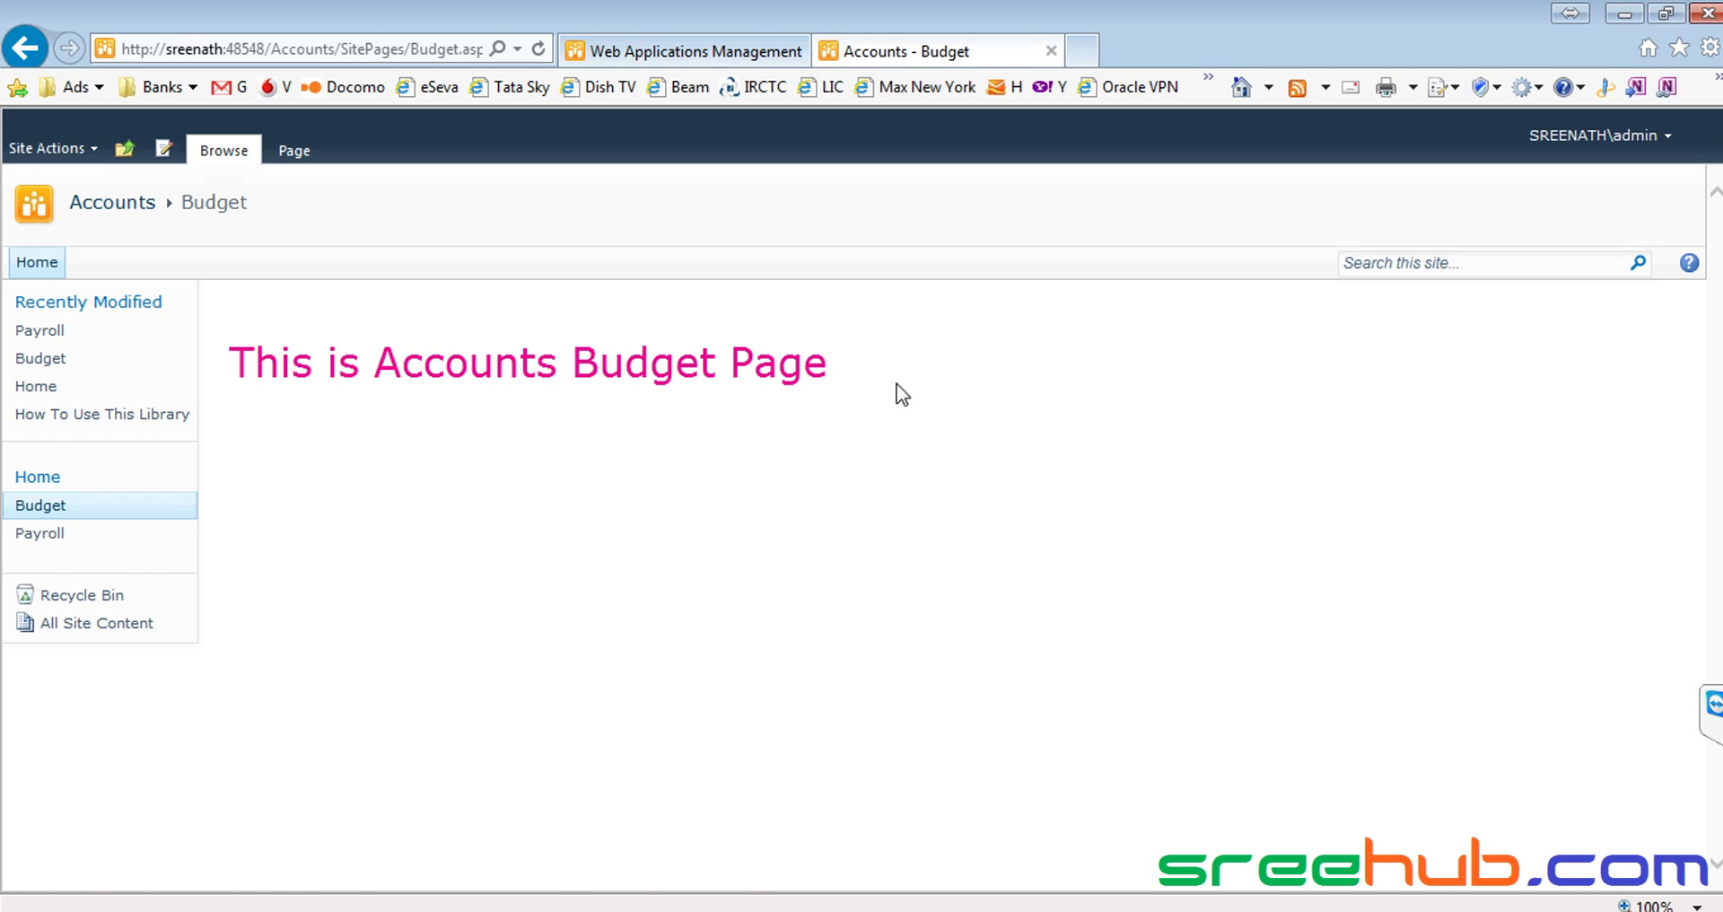
left_click(41, 262)
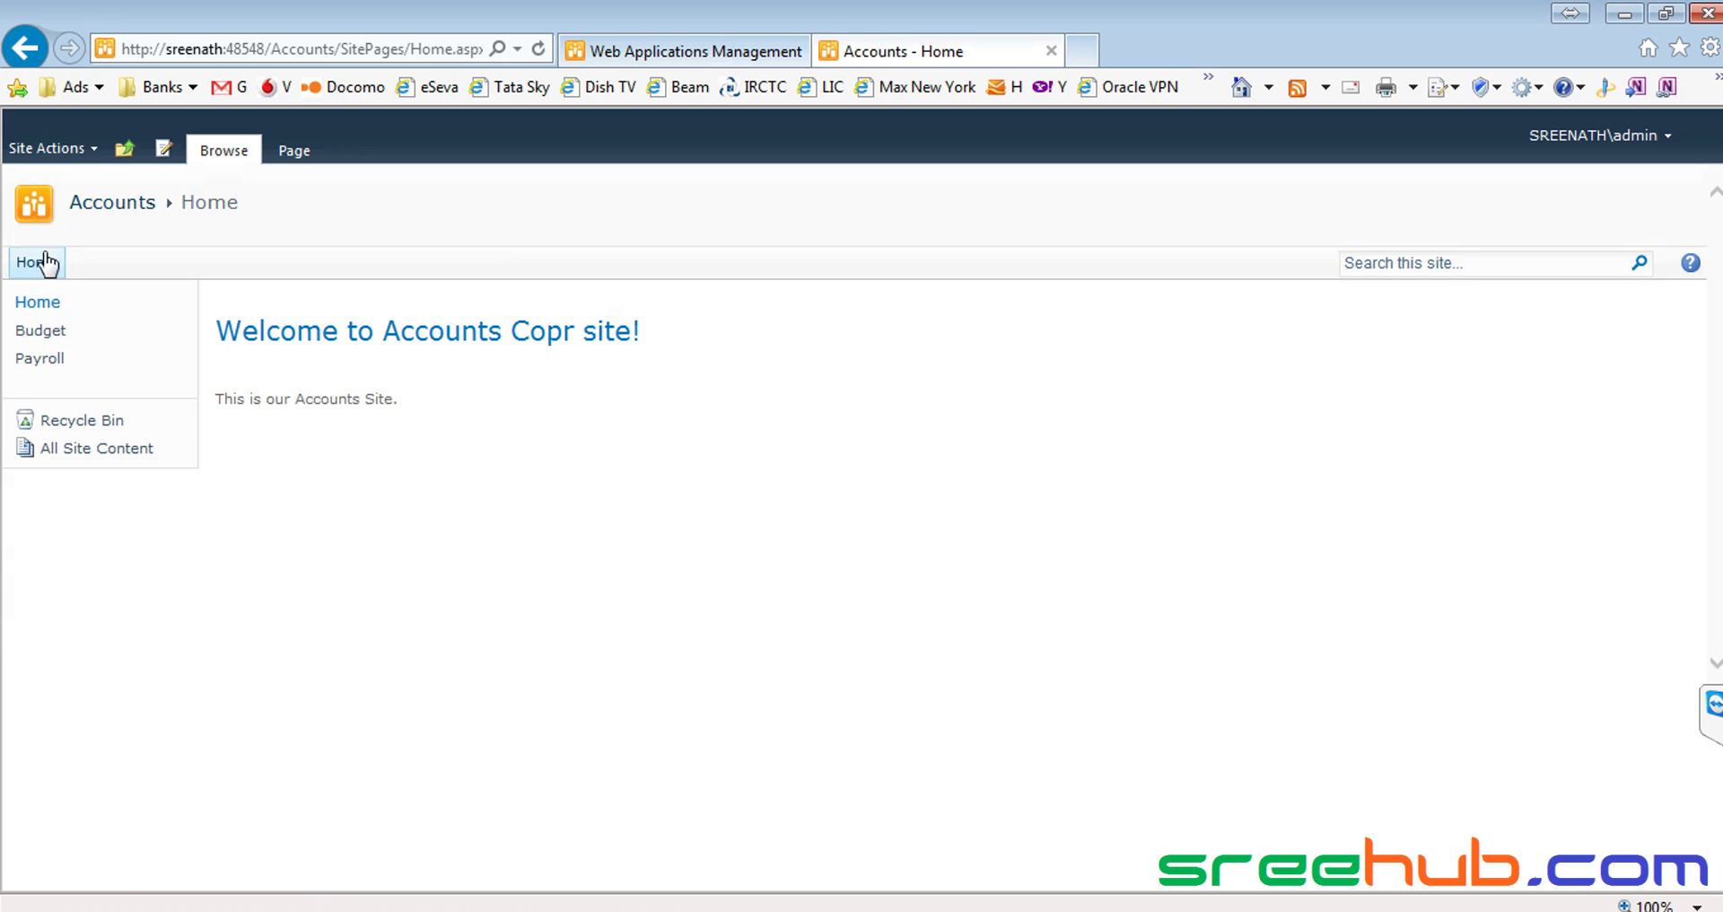
left_click(40, 358)
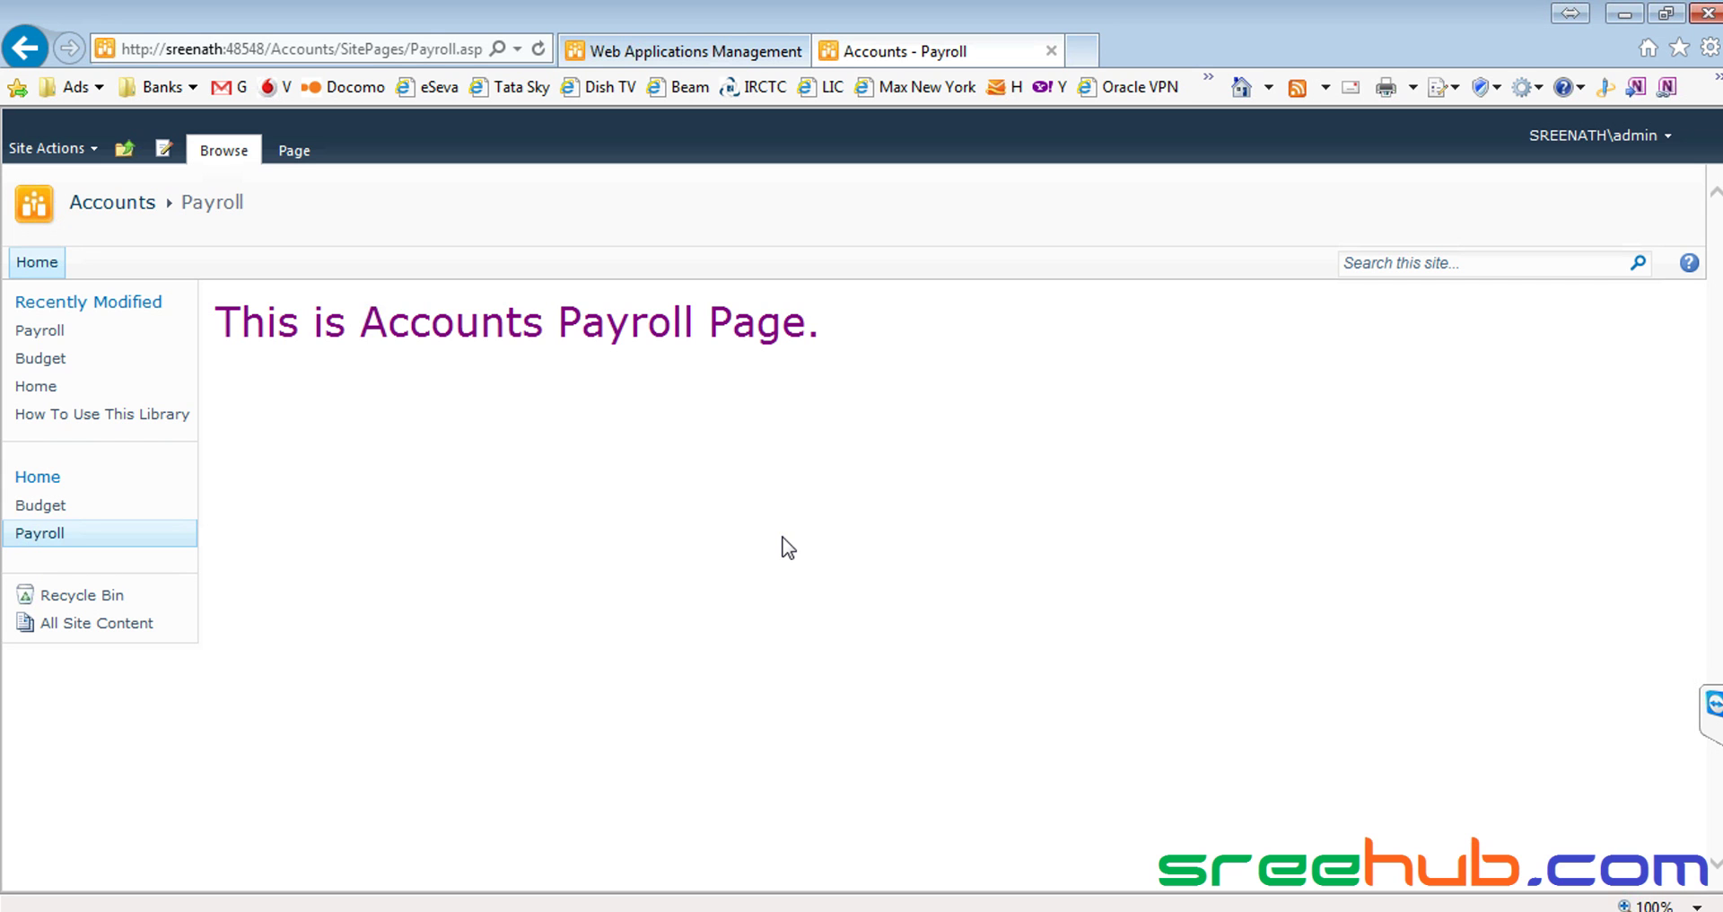
left_click(40, 262)
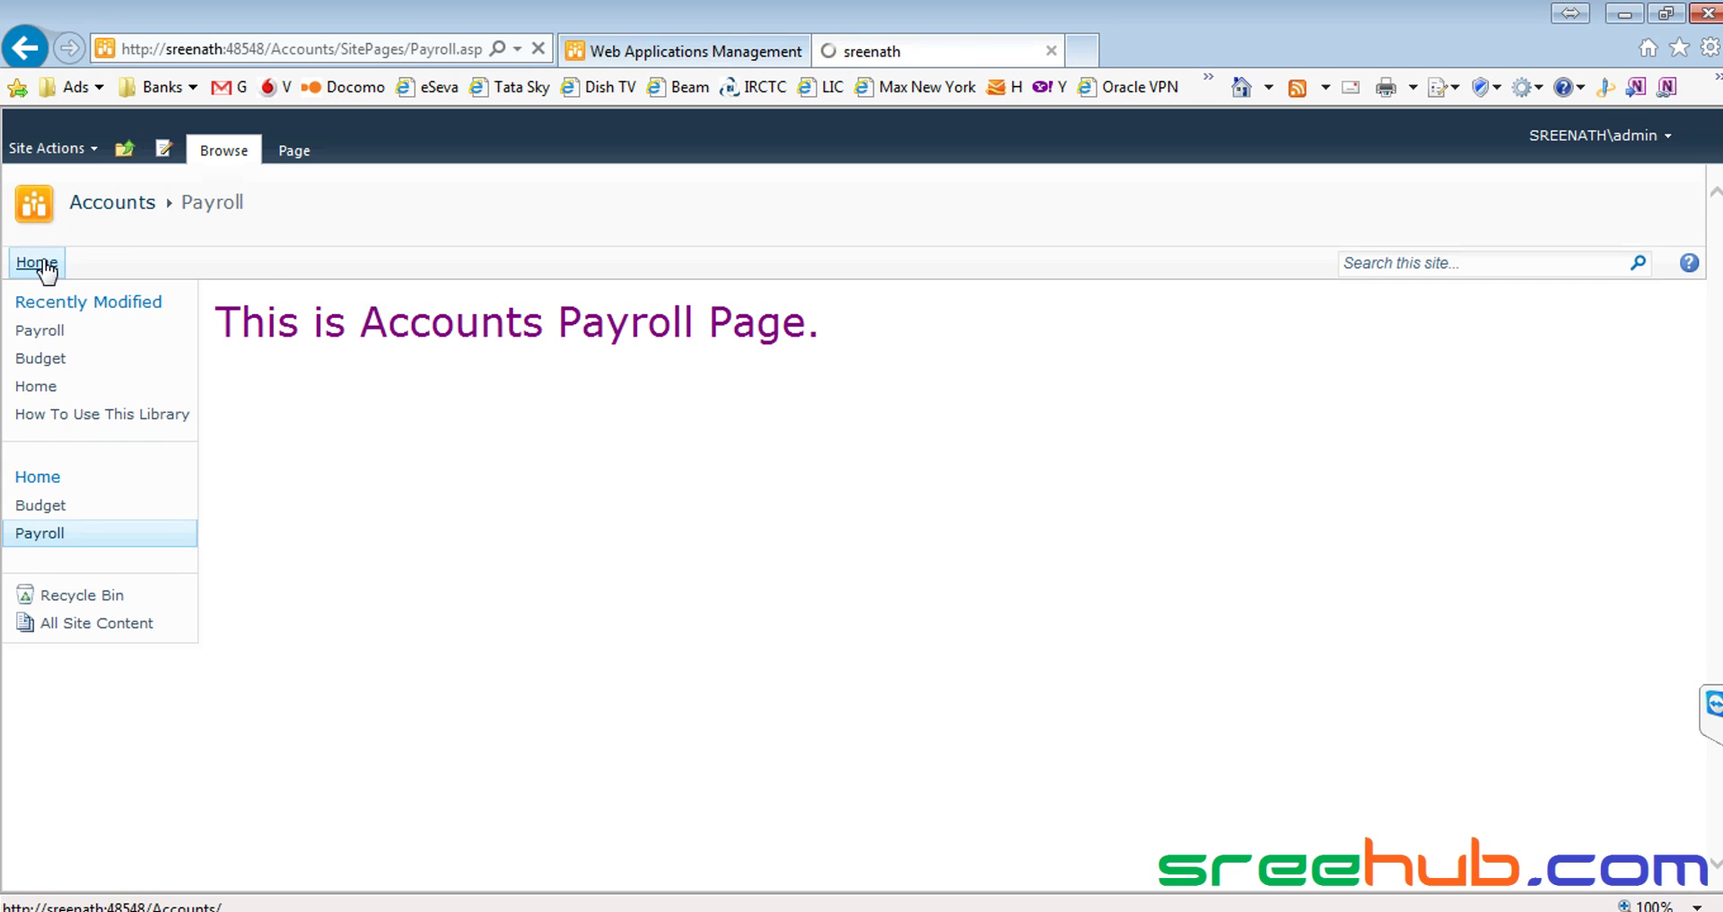
left_click(22, 299)
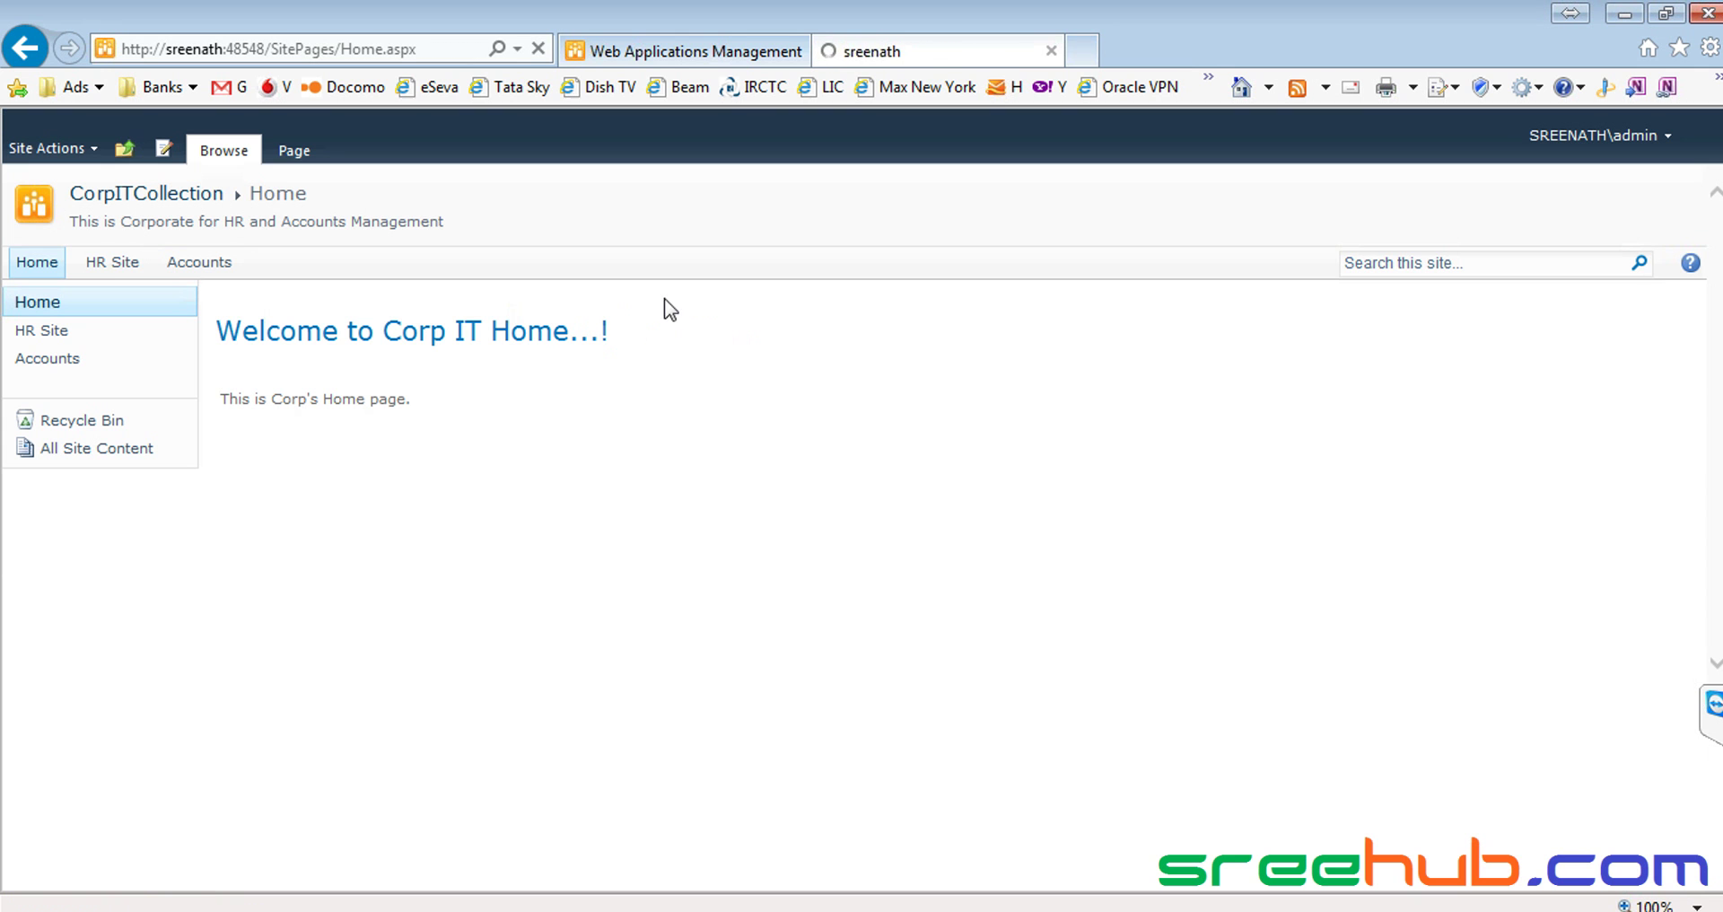
Open HR Site's Resumes page and highlight its 'This is my Resumes Page.' heading
left_click(118, 262)
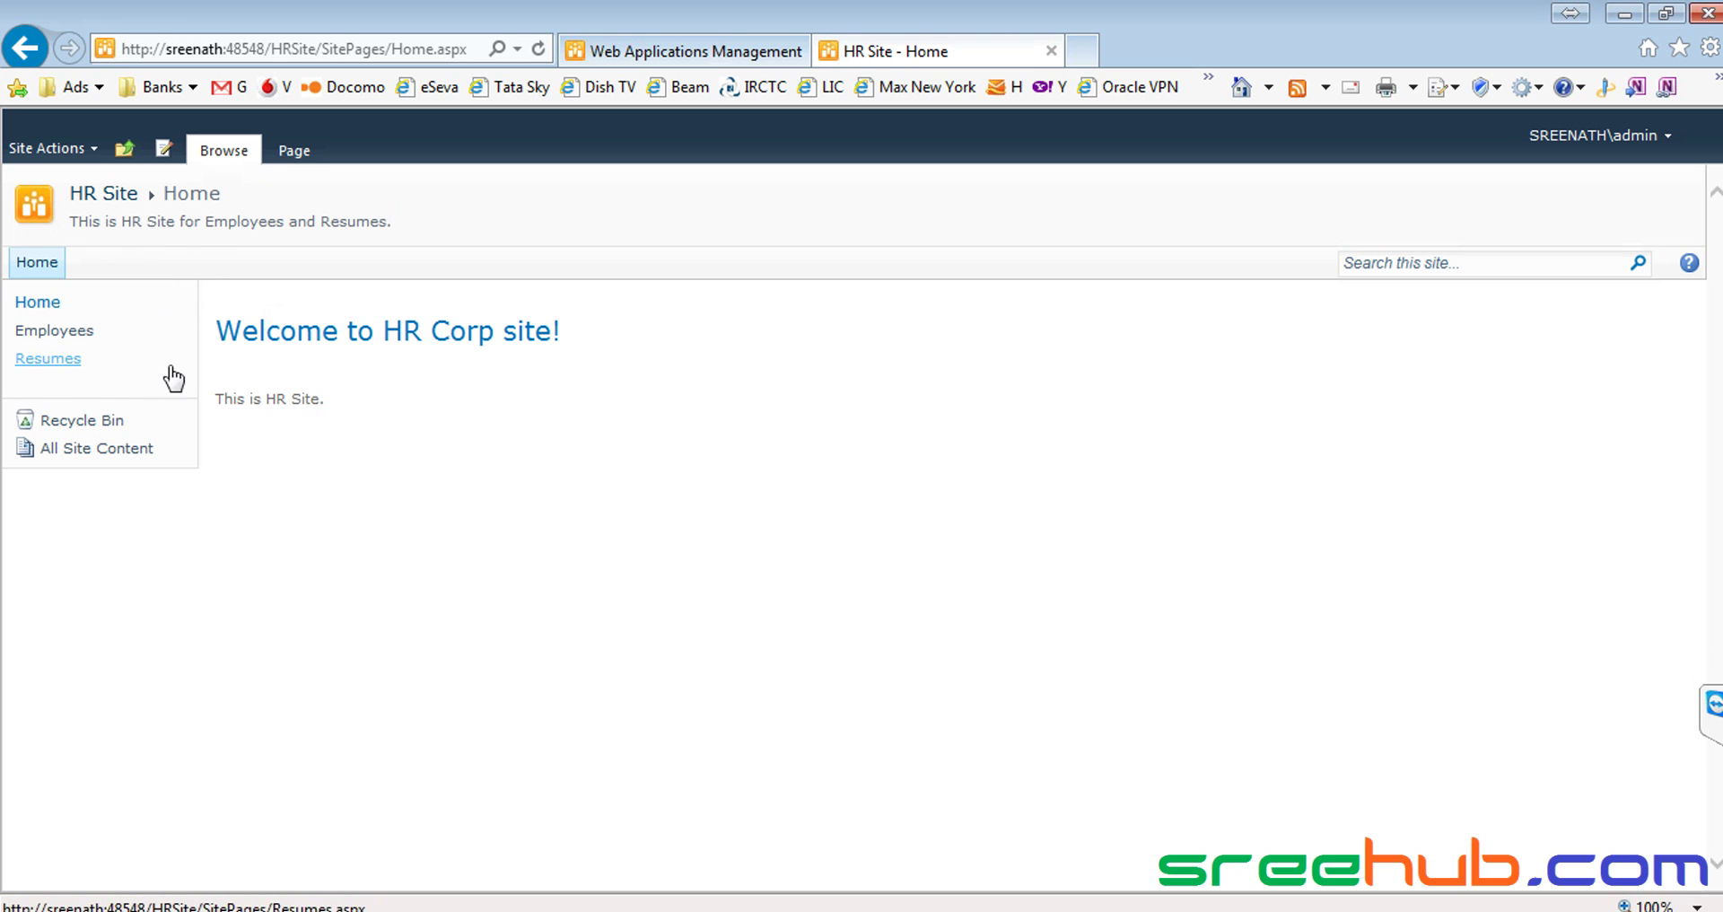
left_click(47, 361)
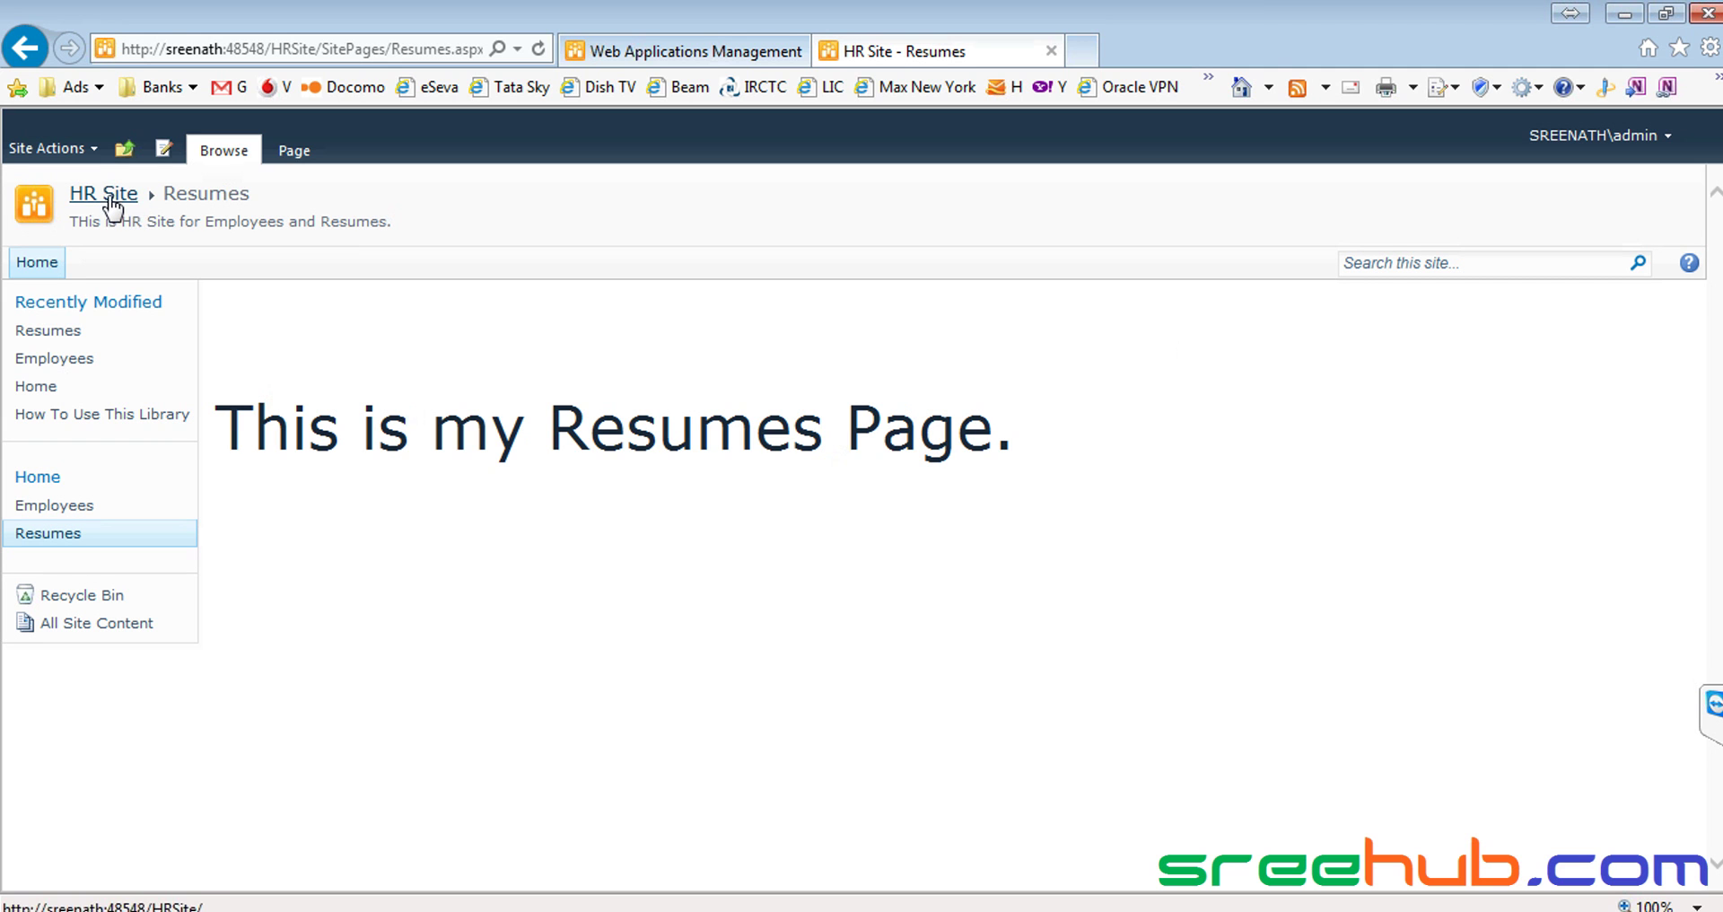
left_click_drag(168, 194, 270, 193)
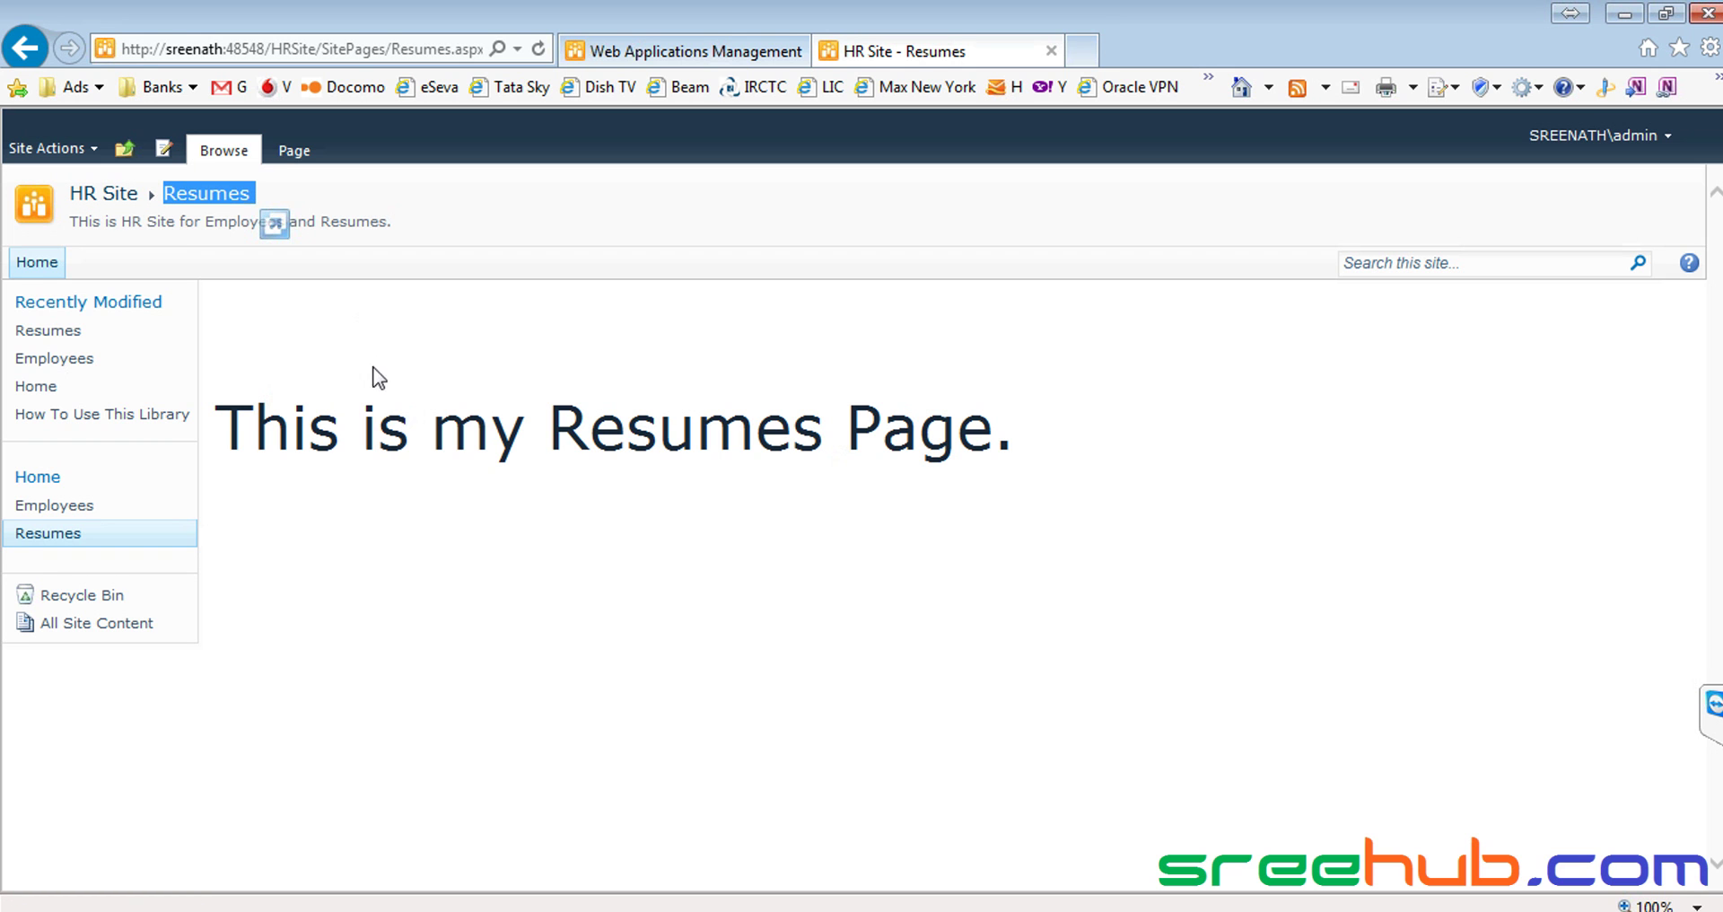
left_click_drag(216, 422, 1057, 431)
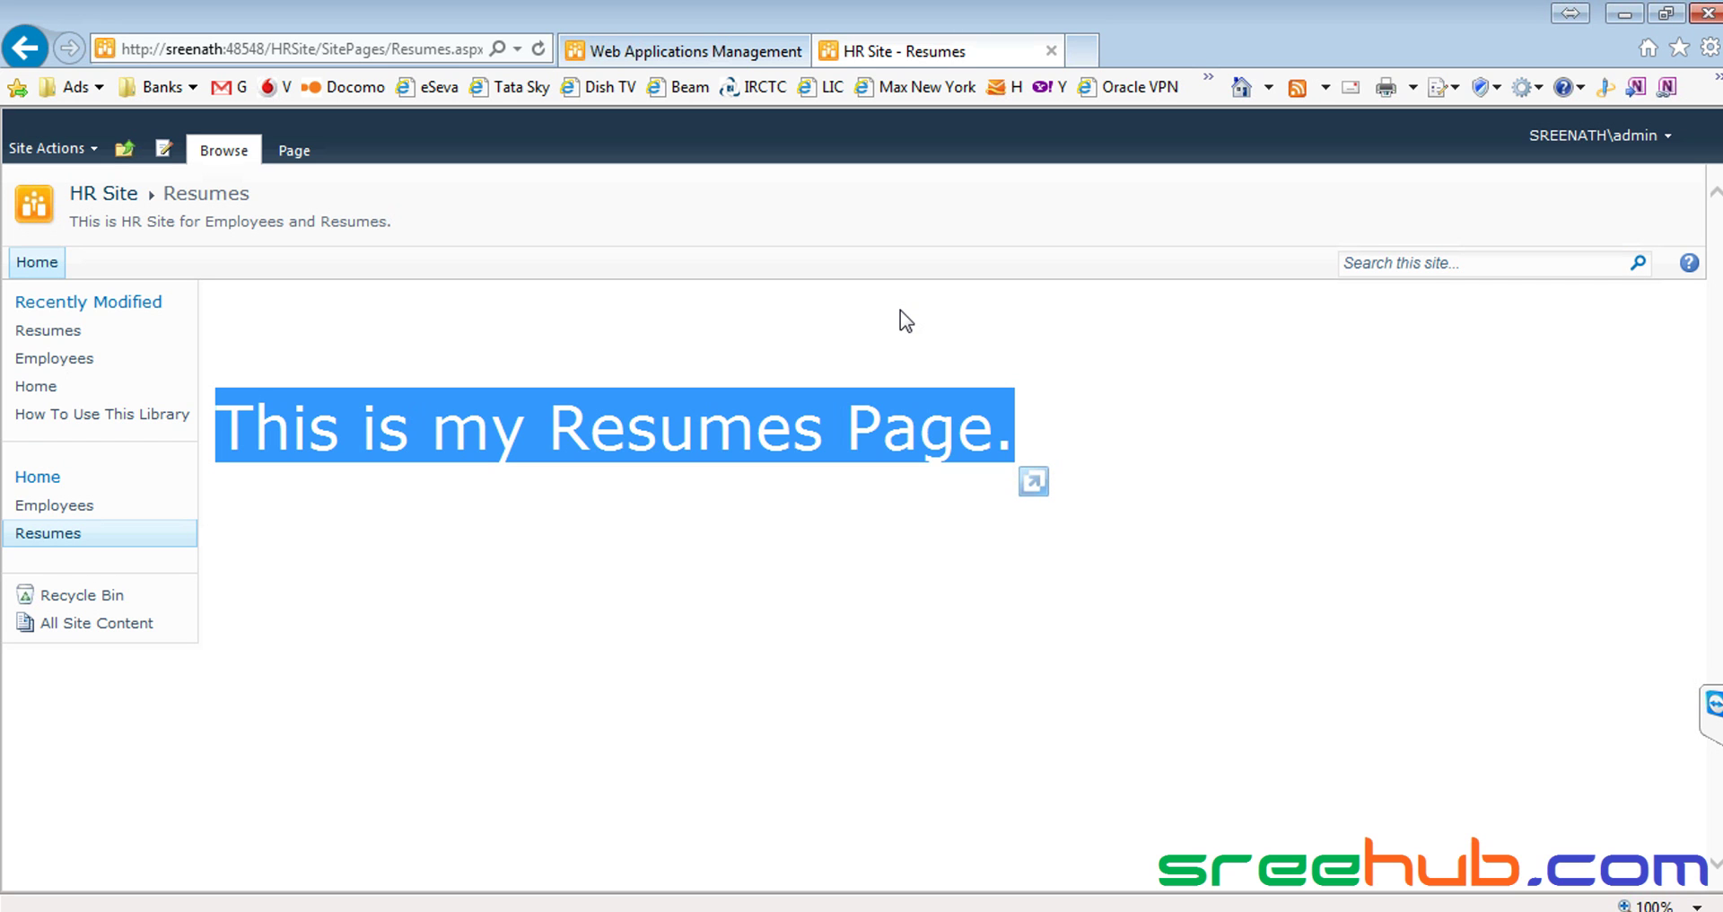
left_click(790, 322)
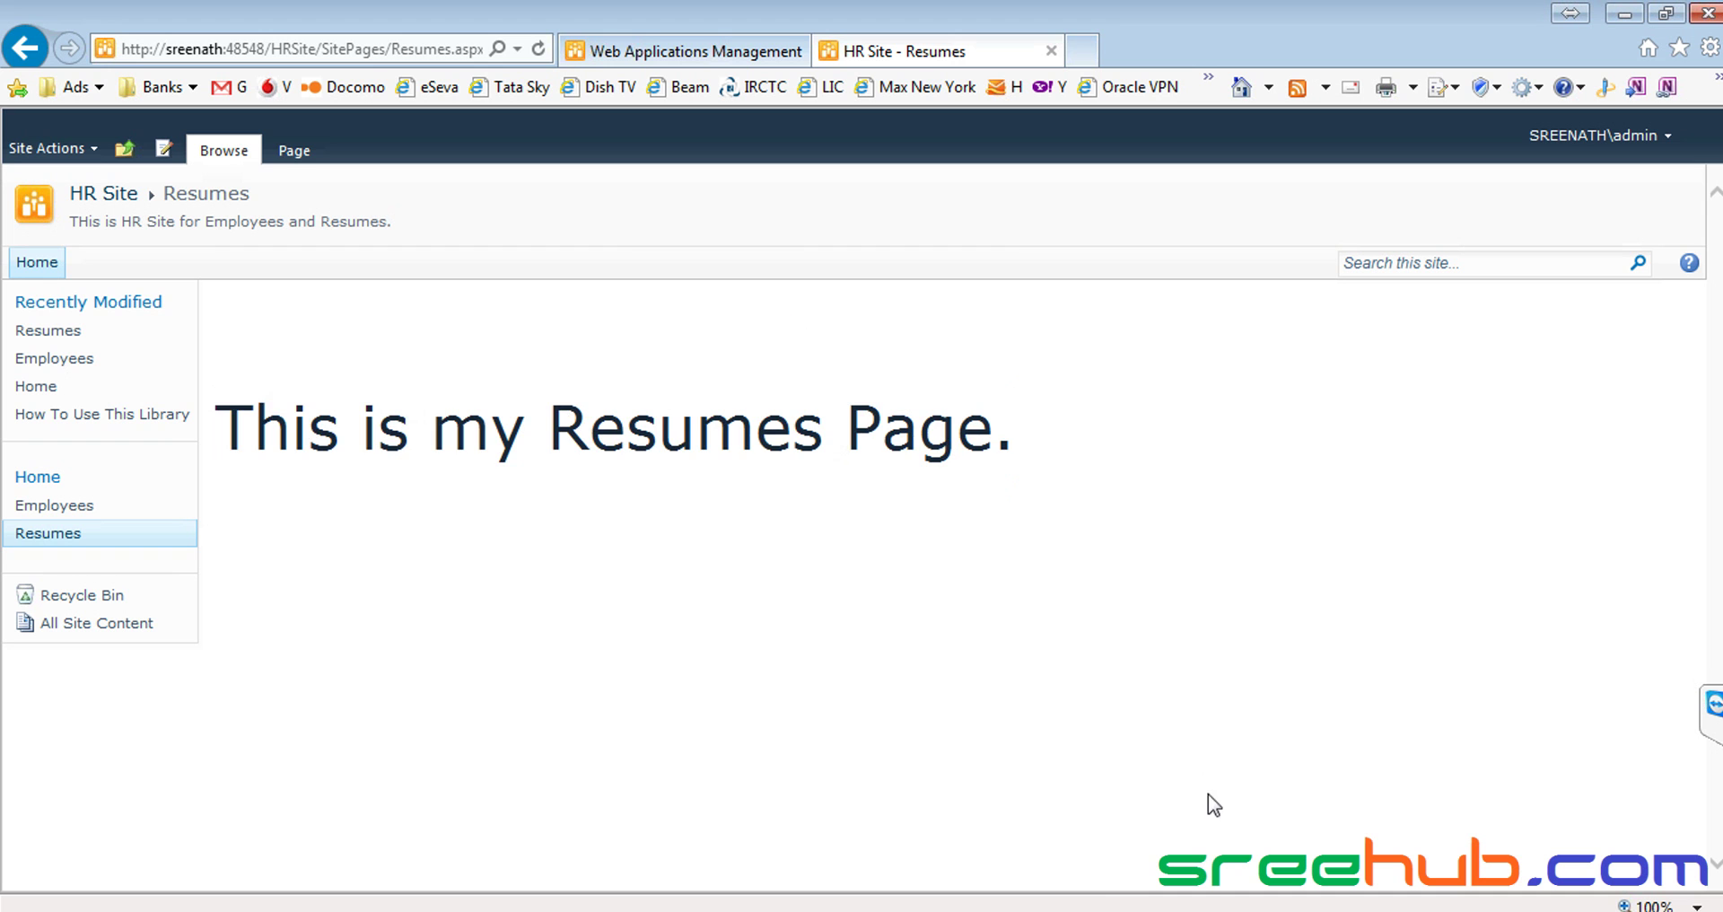
key("super")
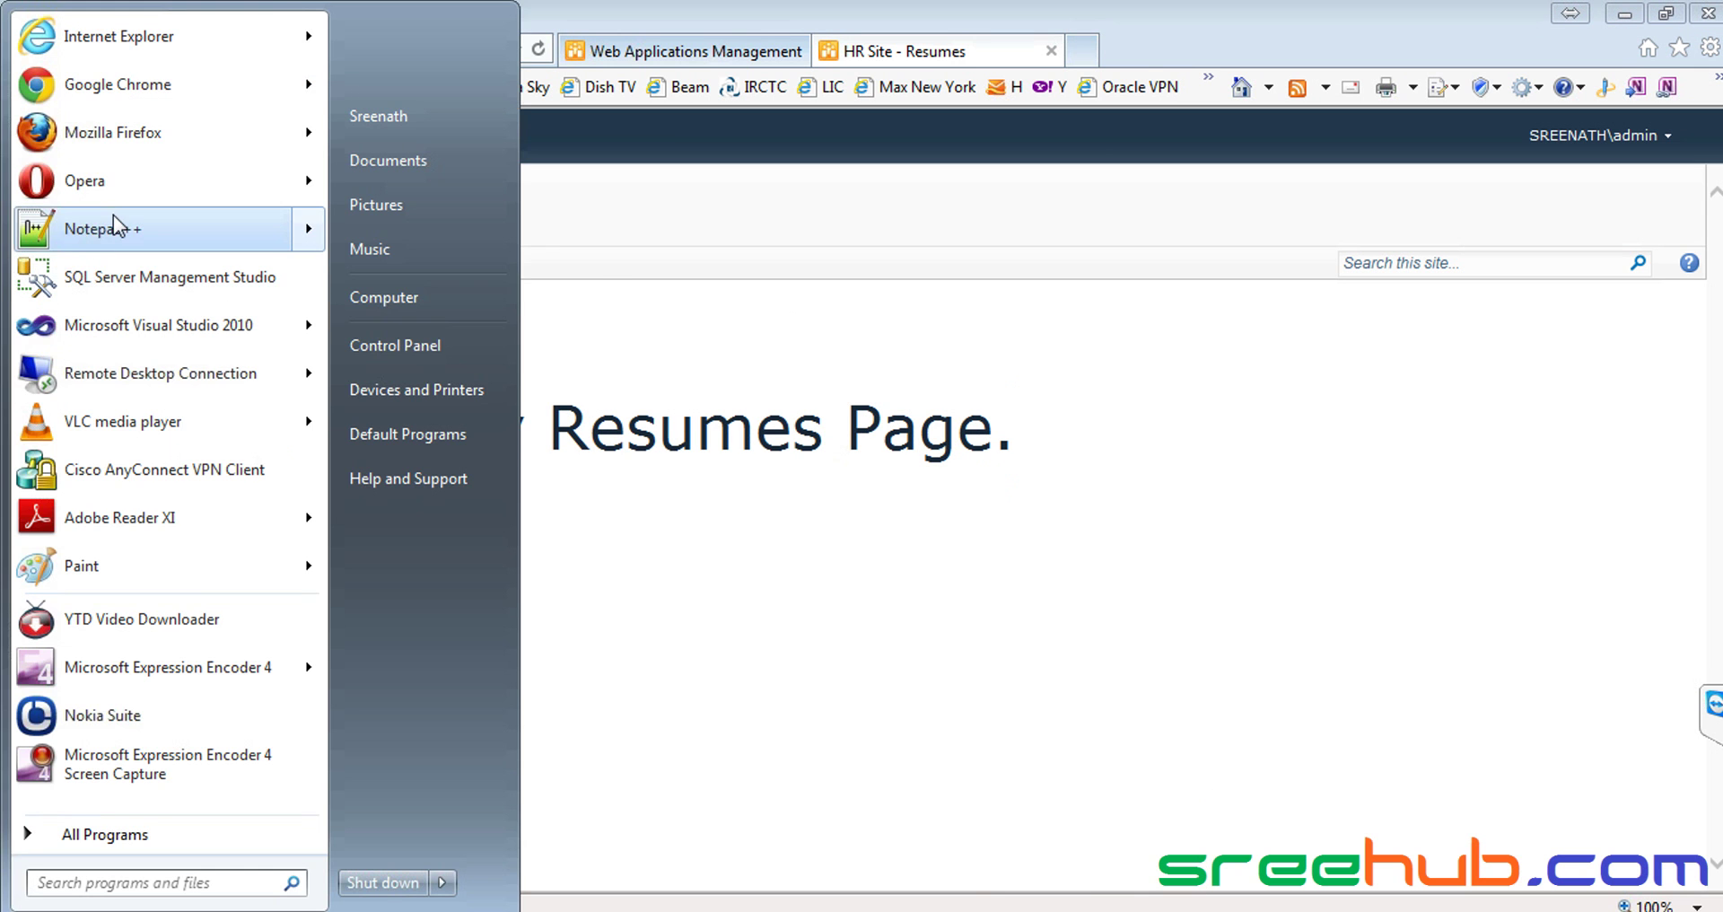
Launch Notepad++, type 'Lists' on line 4 of a new tab, and switch back to Internet Explorer
left_click(117, 222)
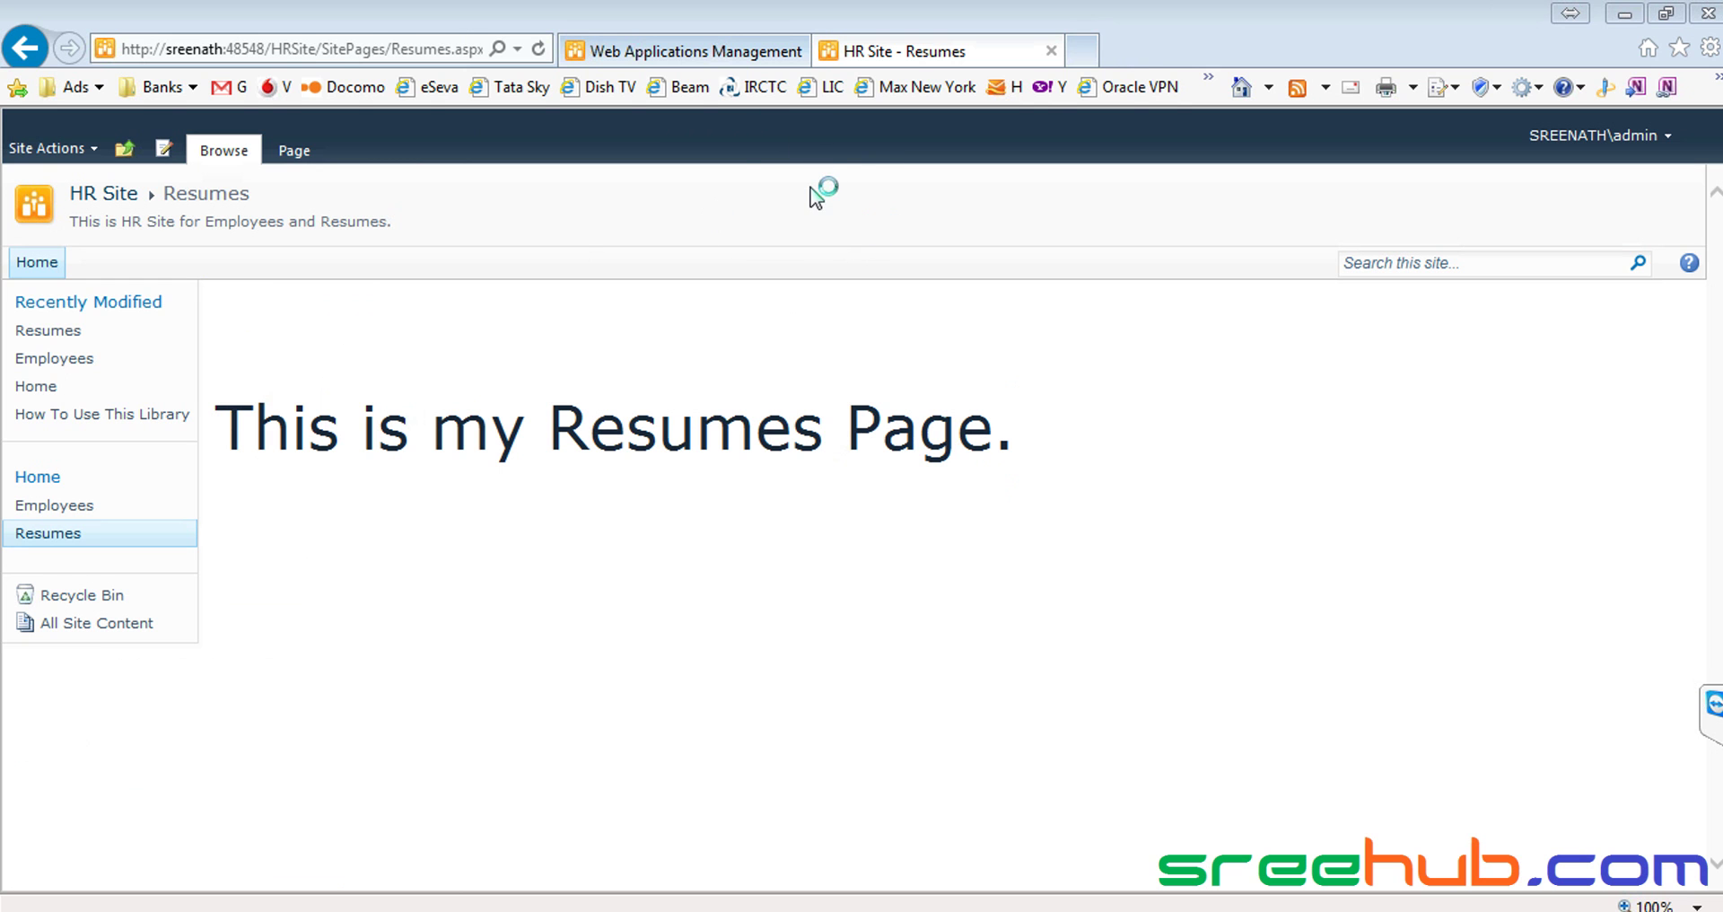
double_click(882, 100)
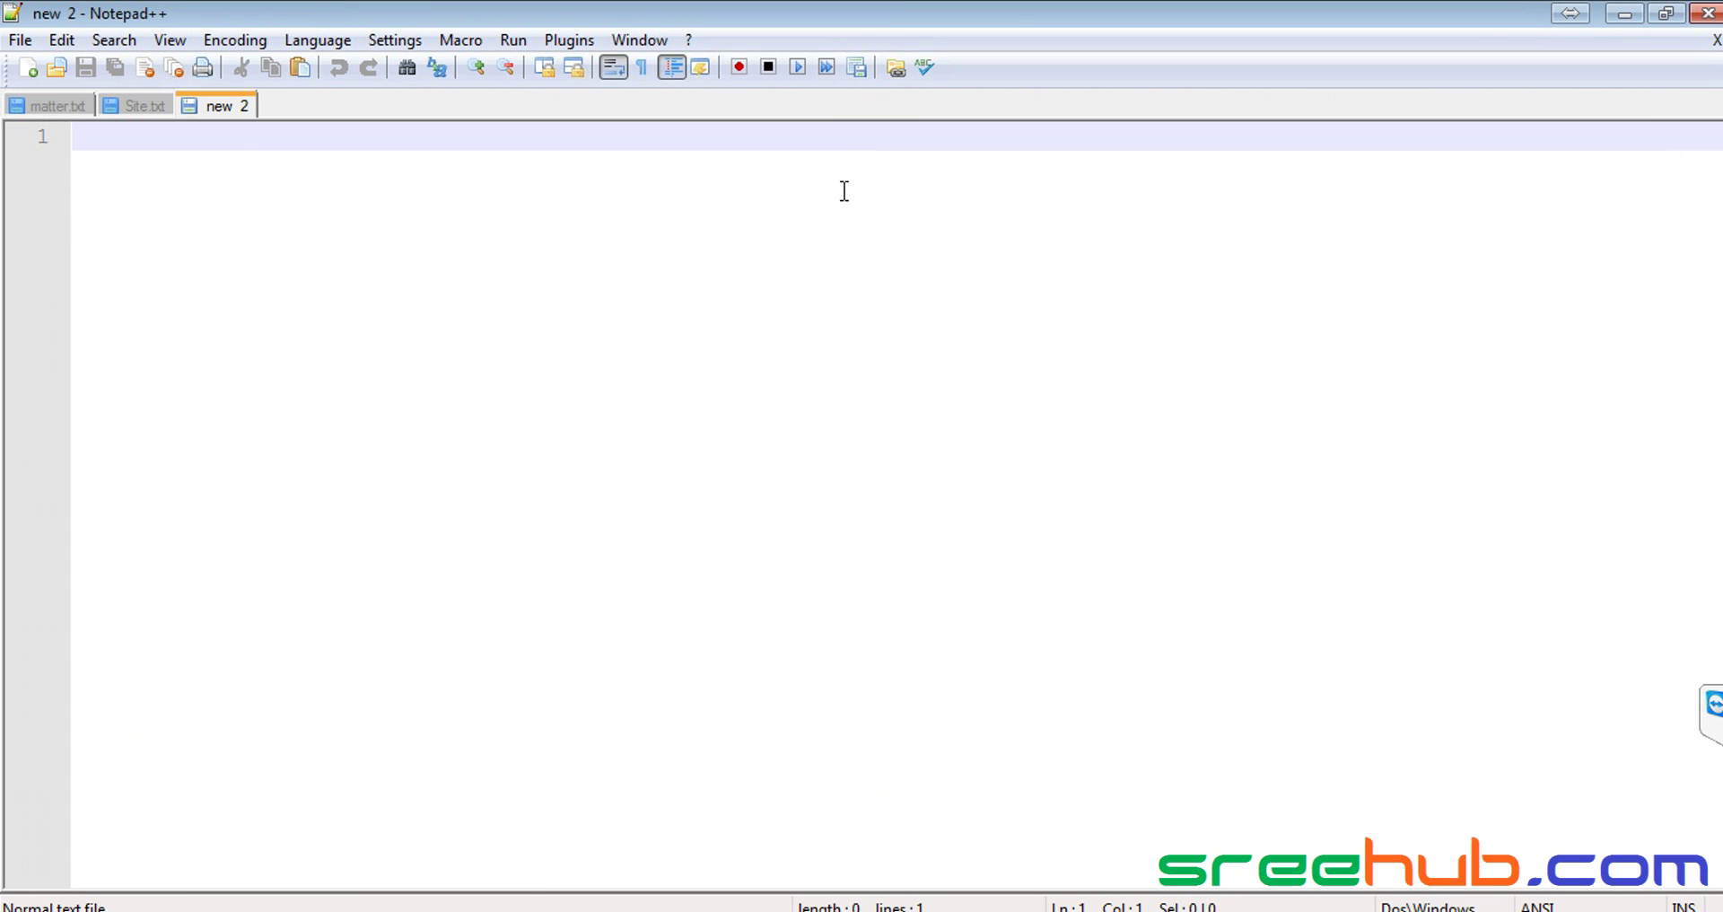
key("Return")
key("Return")
key("Return")
key("Tab")
key("Tab")
key("Tab")
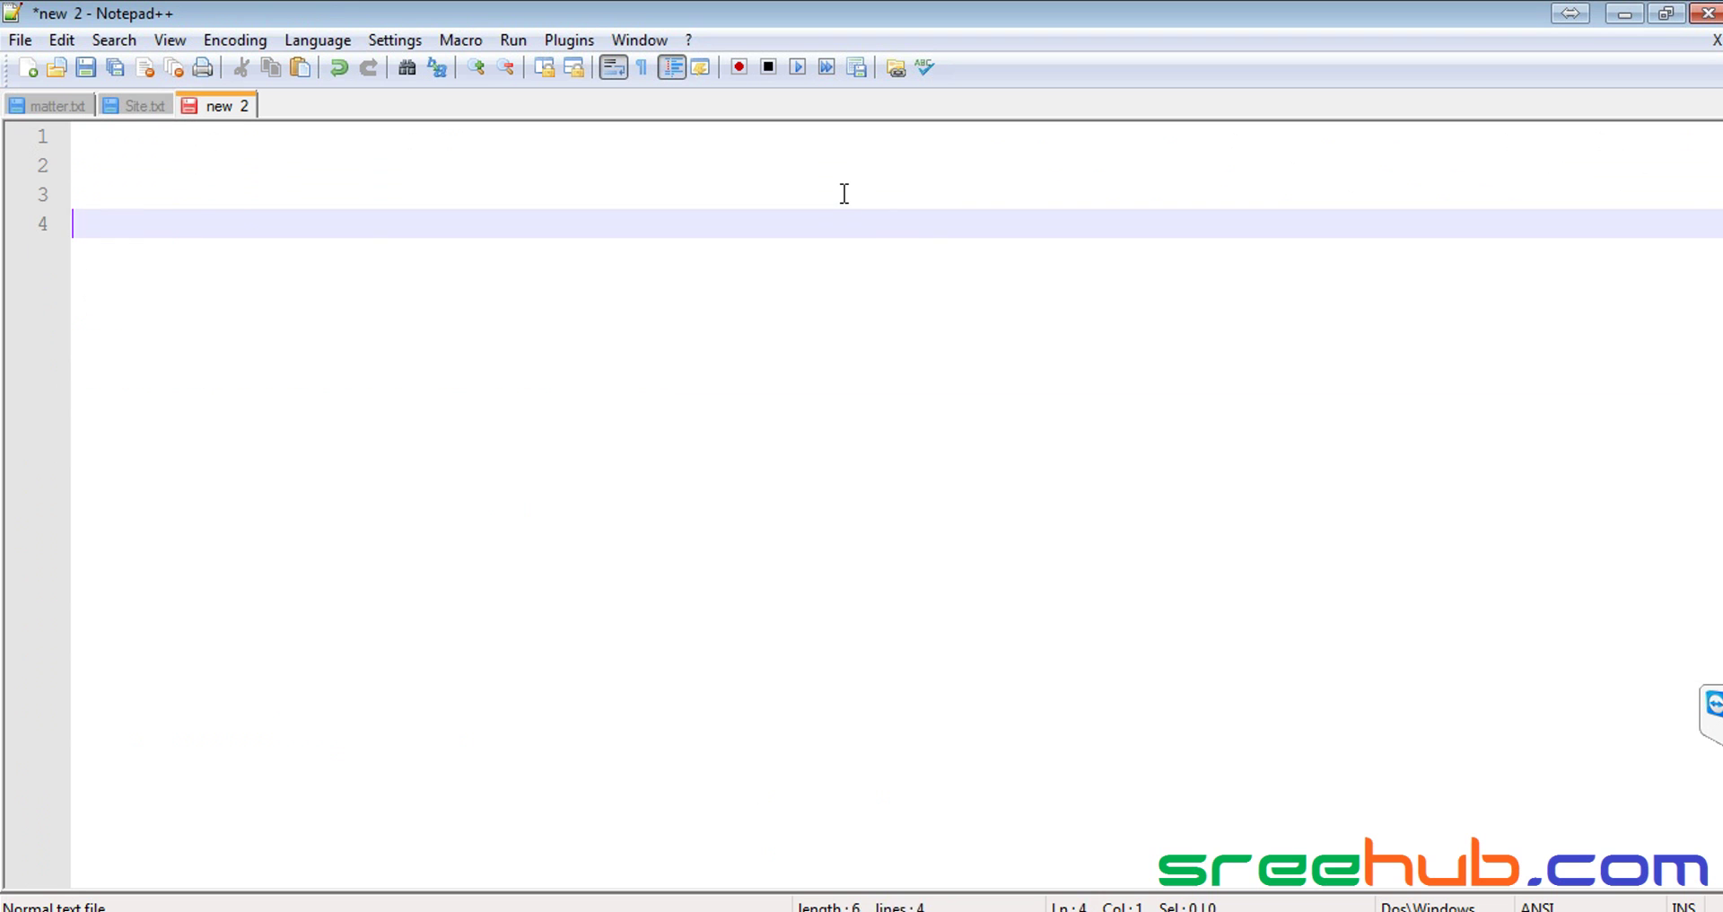
scroll(821, 728, "up", 3)
type("Lists")
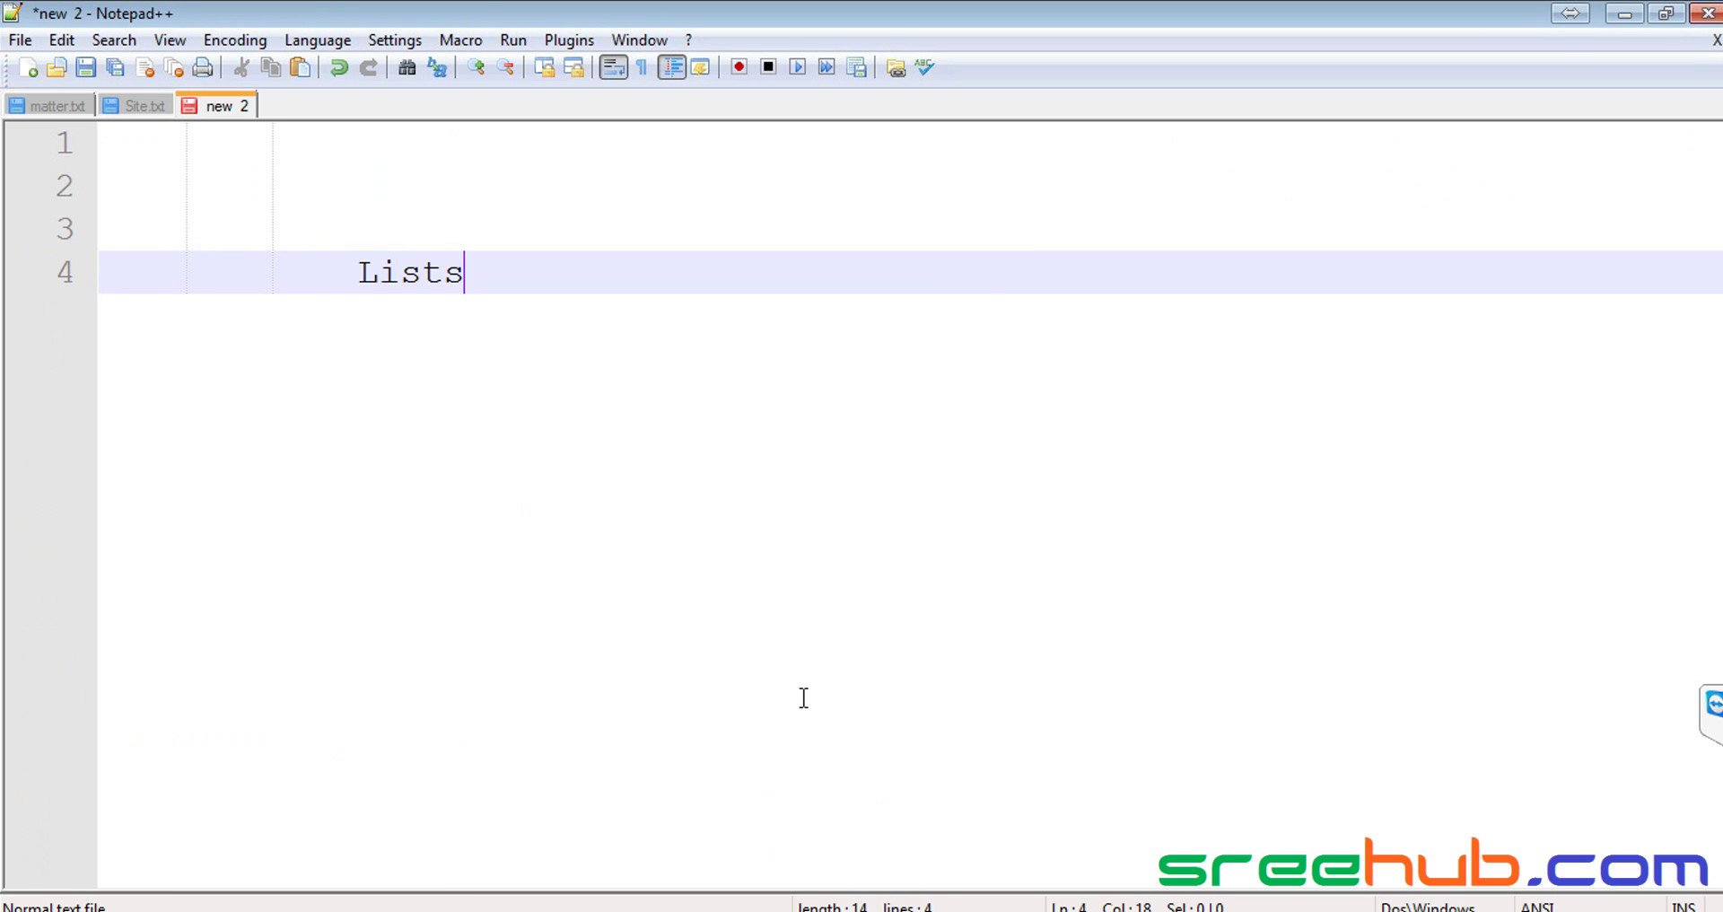
key("shift+Home")
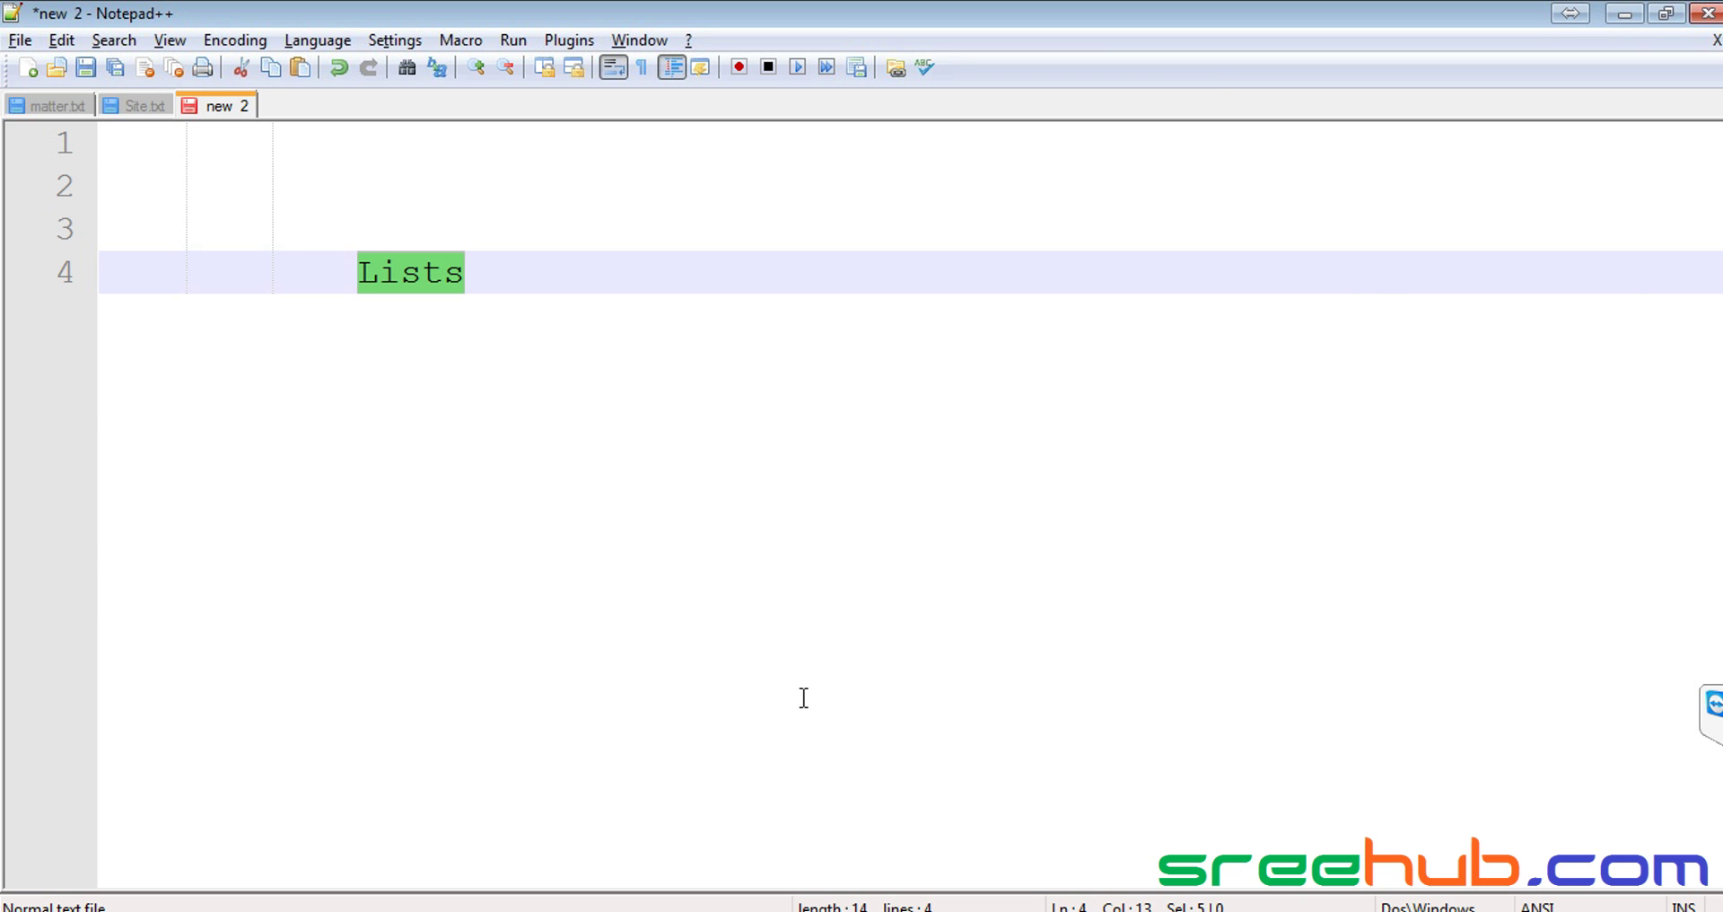
key("alt+Tab")
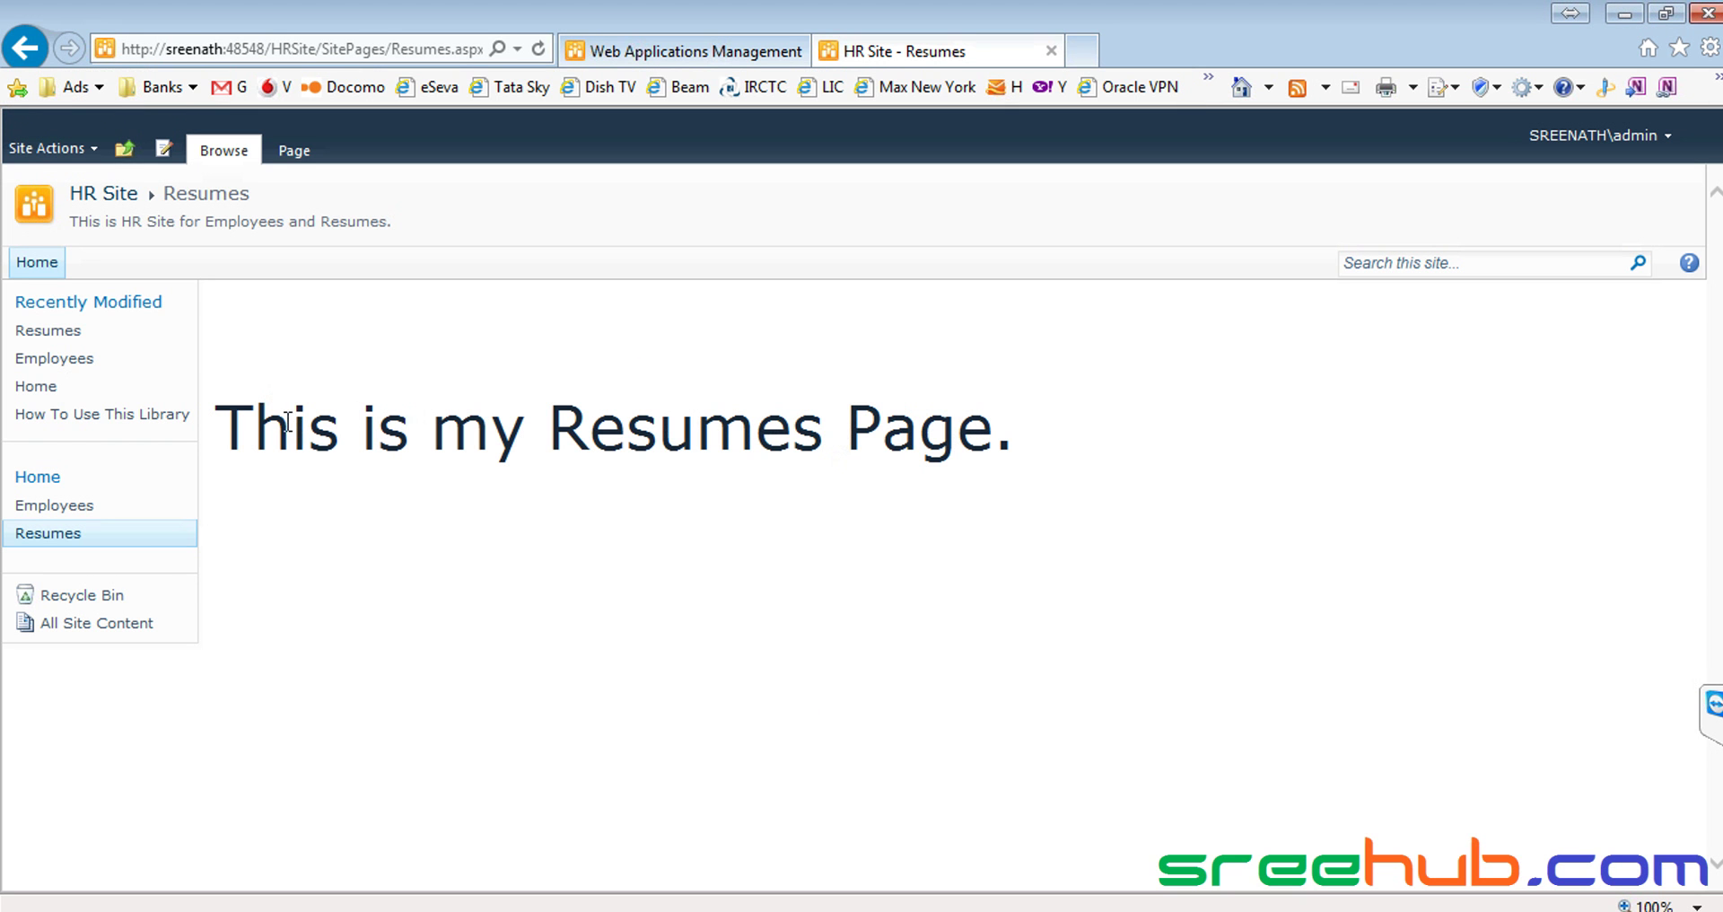
Highlight the 'This is my Resumes Page.' heading, then choose Site Actions > Edit Page
left_click_drag(212, 414, 1085, 429)
left_click(1225, 453)
left_click_drag(310, 347, 1023, 530)
left_click(1323, 549)
left_click_drag(246, 193, 131, 196)
left_click(40, 154)
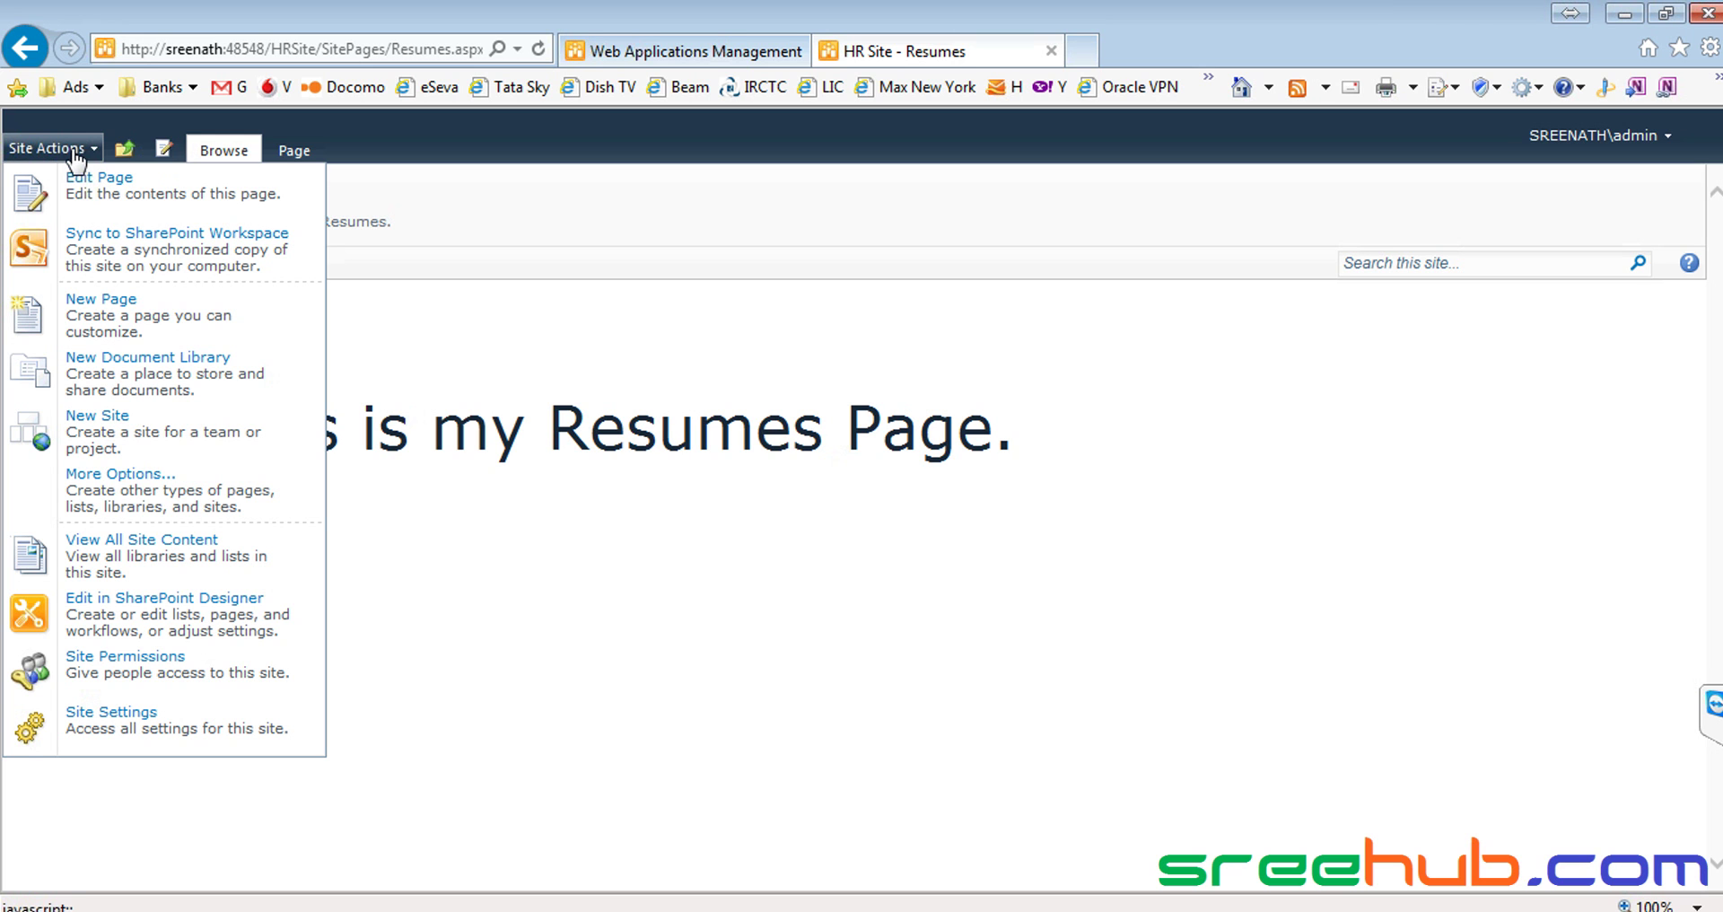
left_click(128, 203)
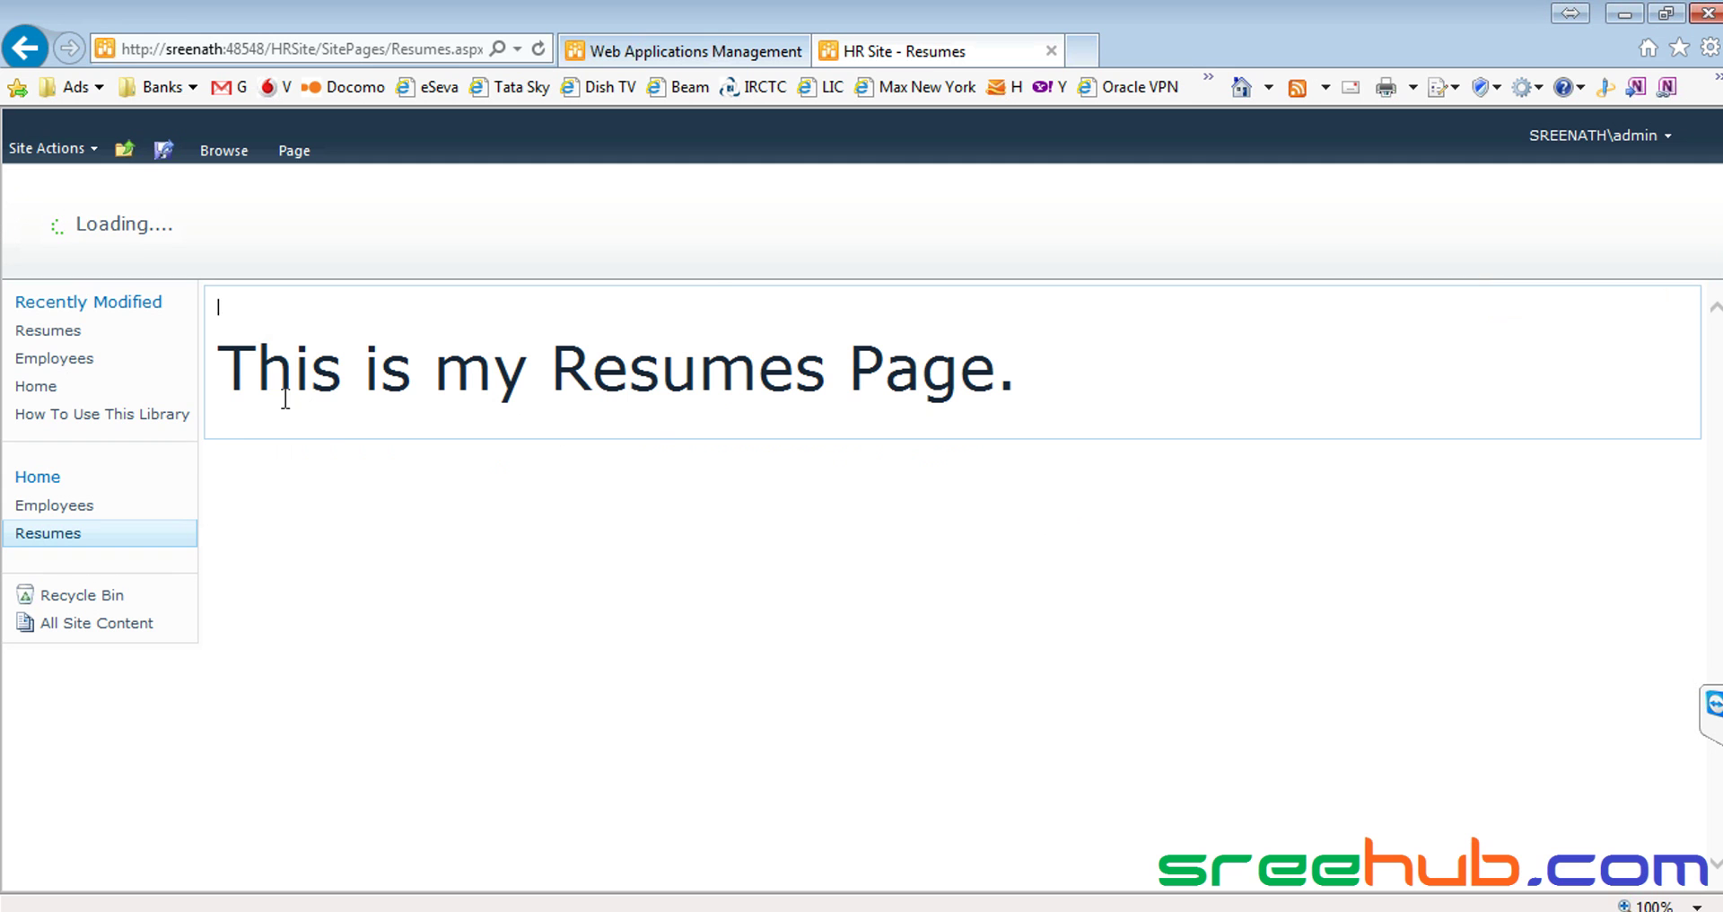
Type a test line 'typing innword...' below the heading, then delete it again
key("Down")
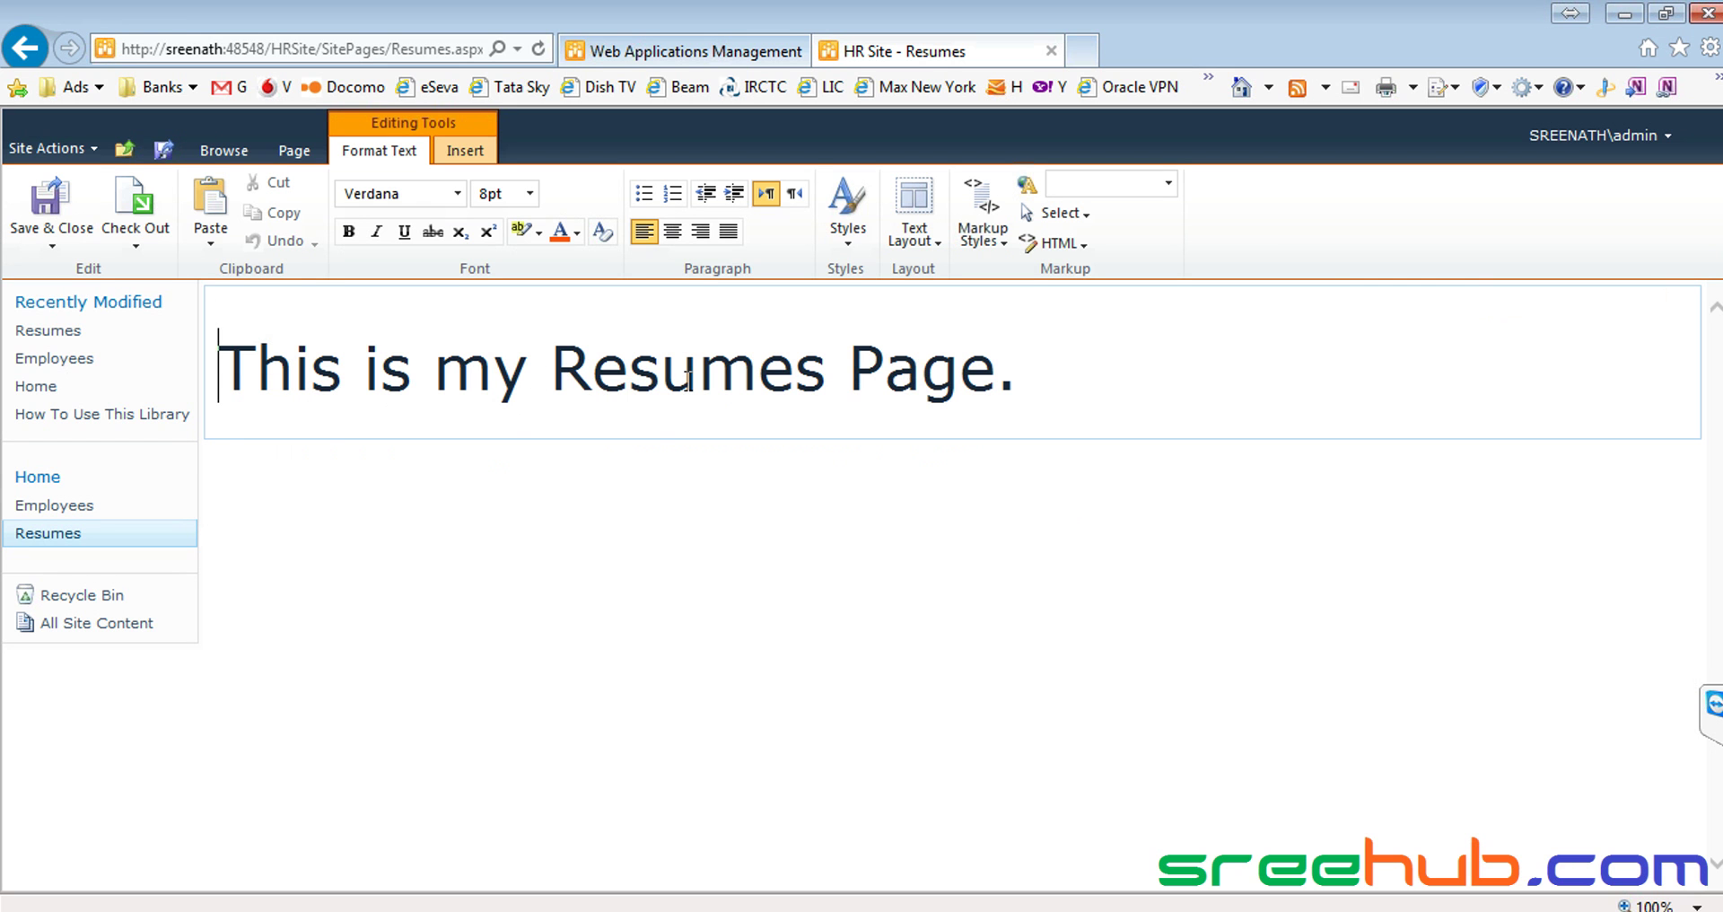
key("End")
key("Return")
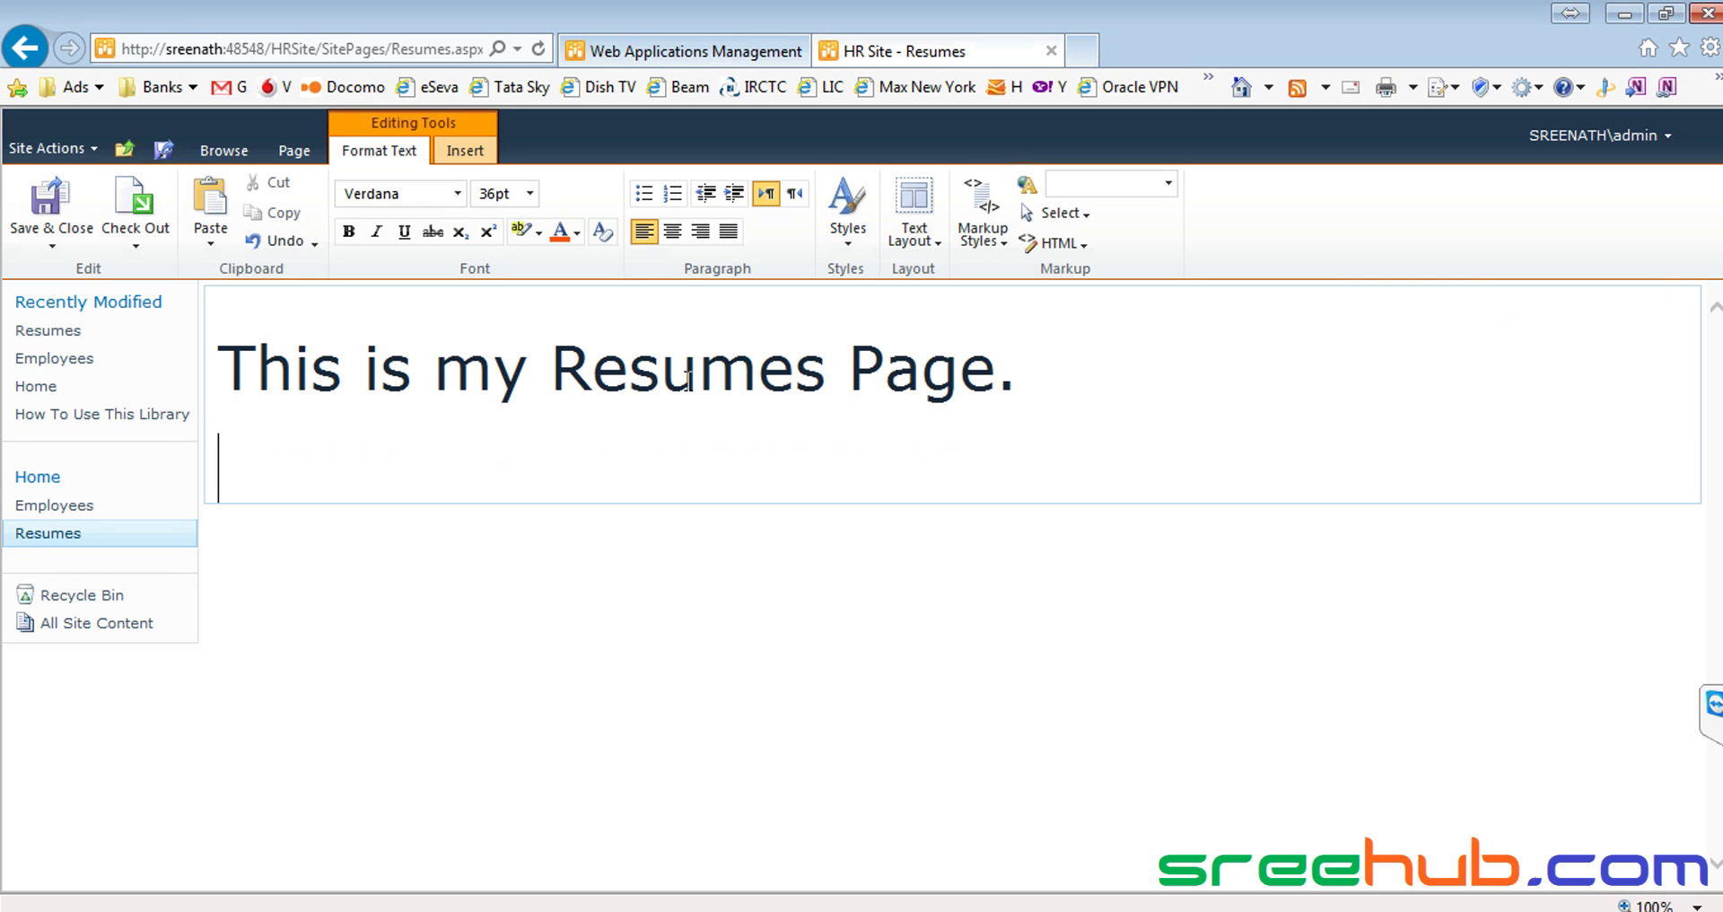
type("typin")
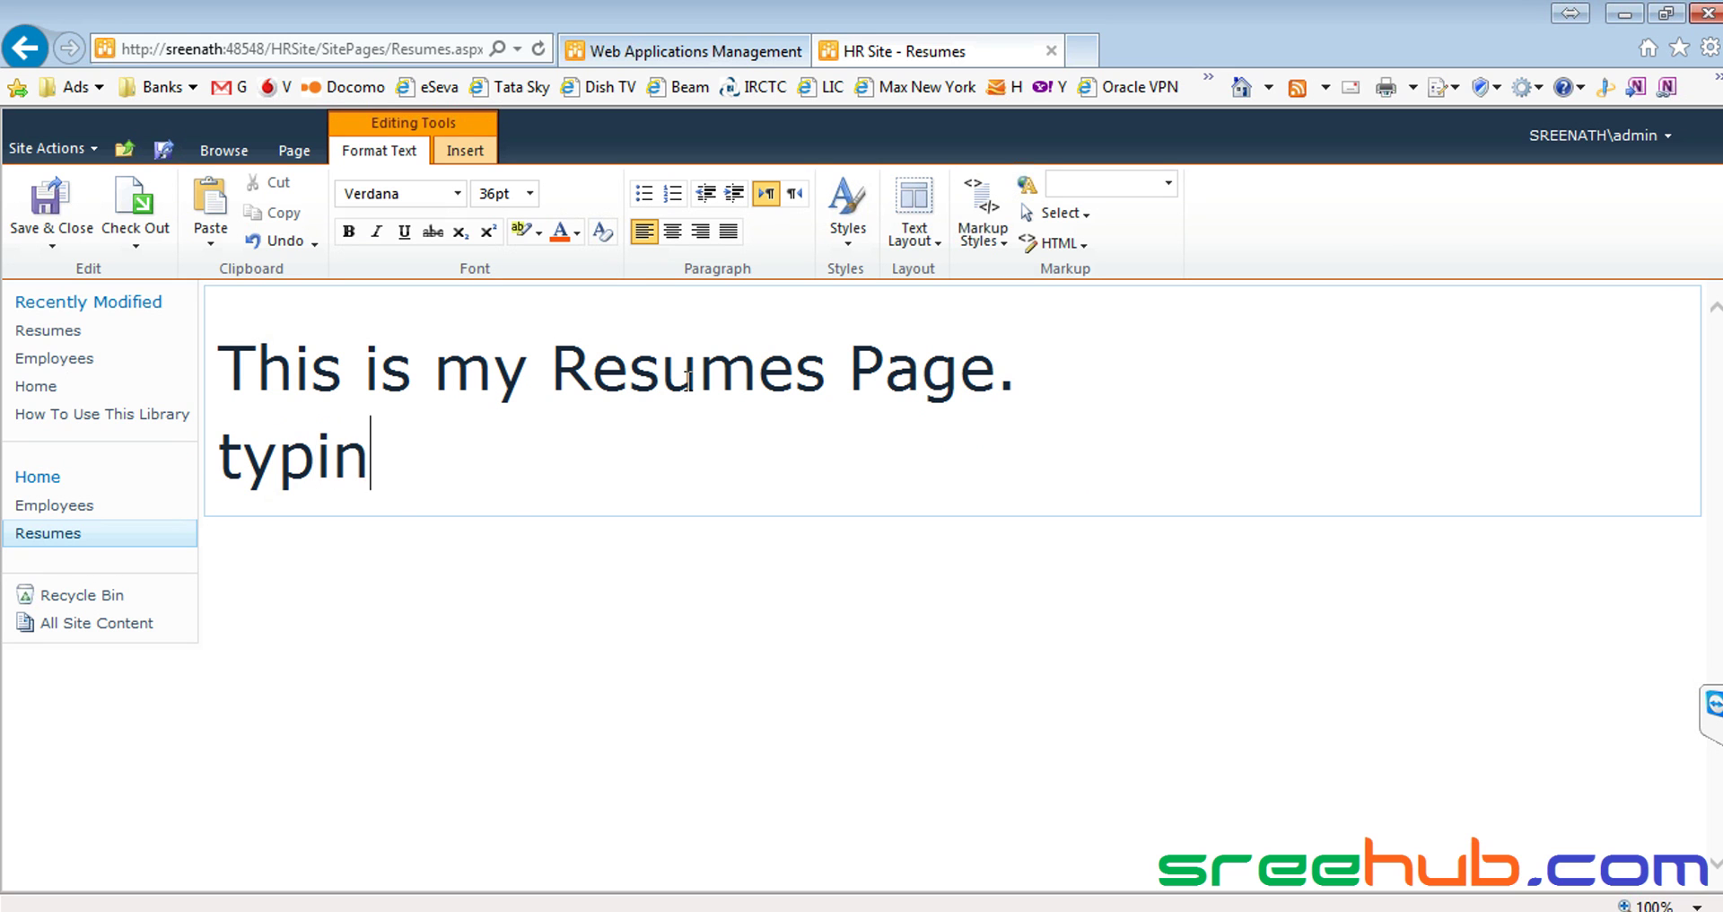
type("g innwor")
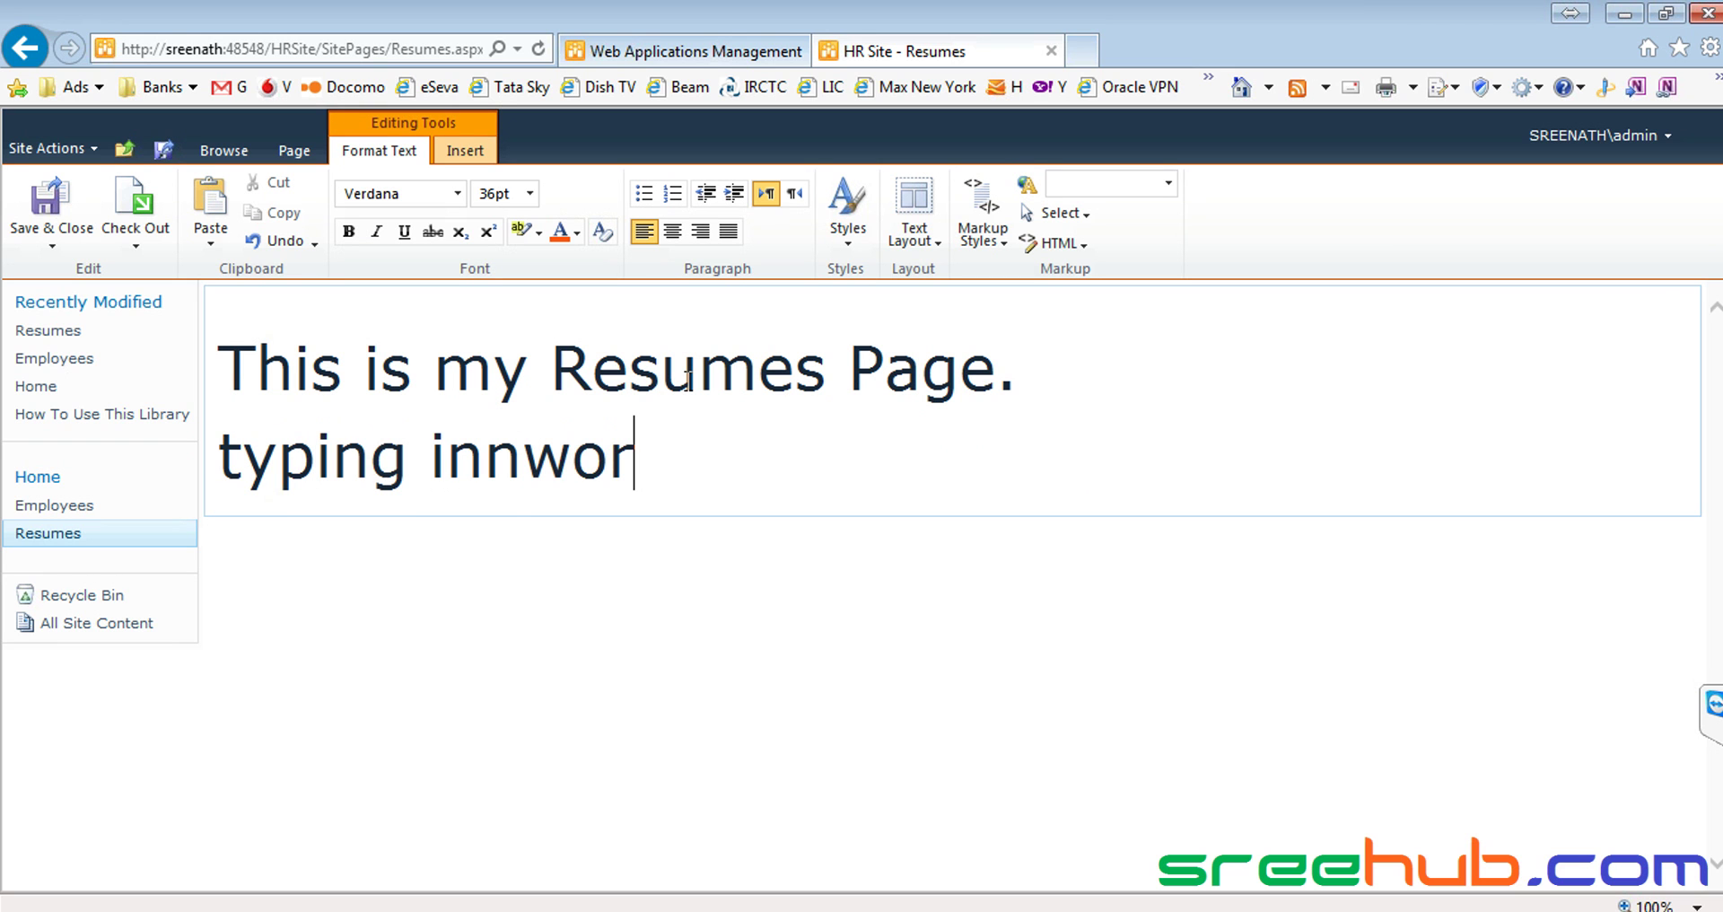
type("d...")
key("Return")
key("Return")
key("BackSpace")
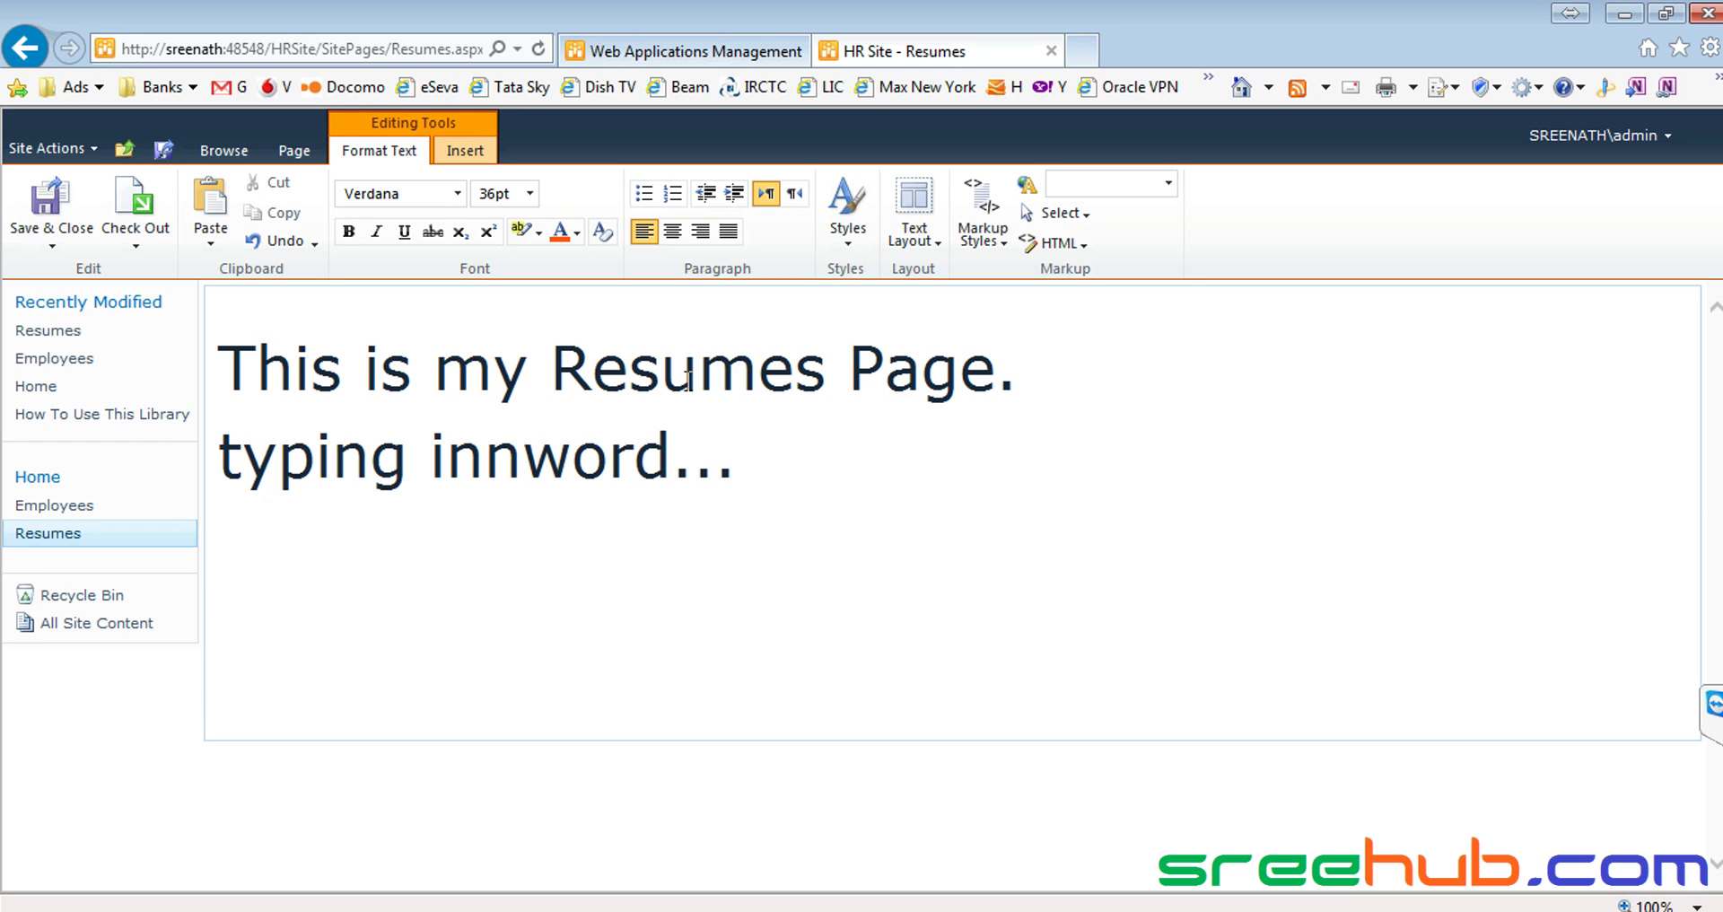
key("shift+Up")
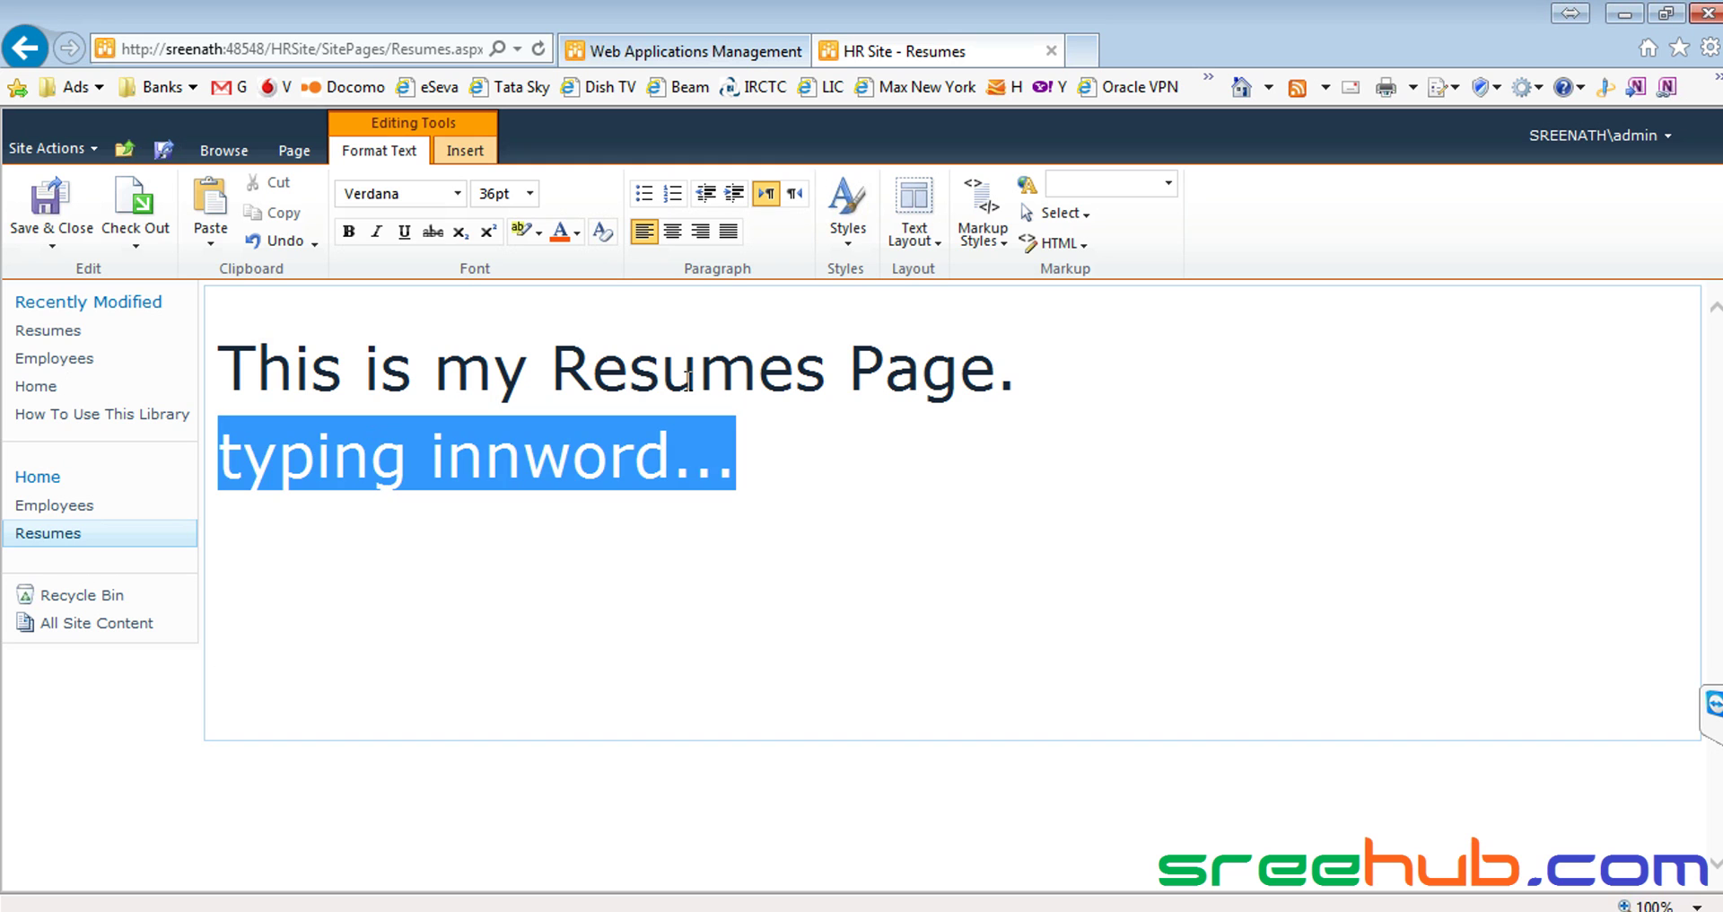
key("BackSpace")
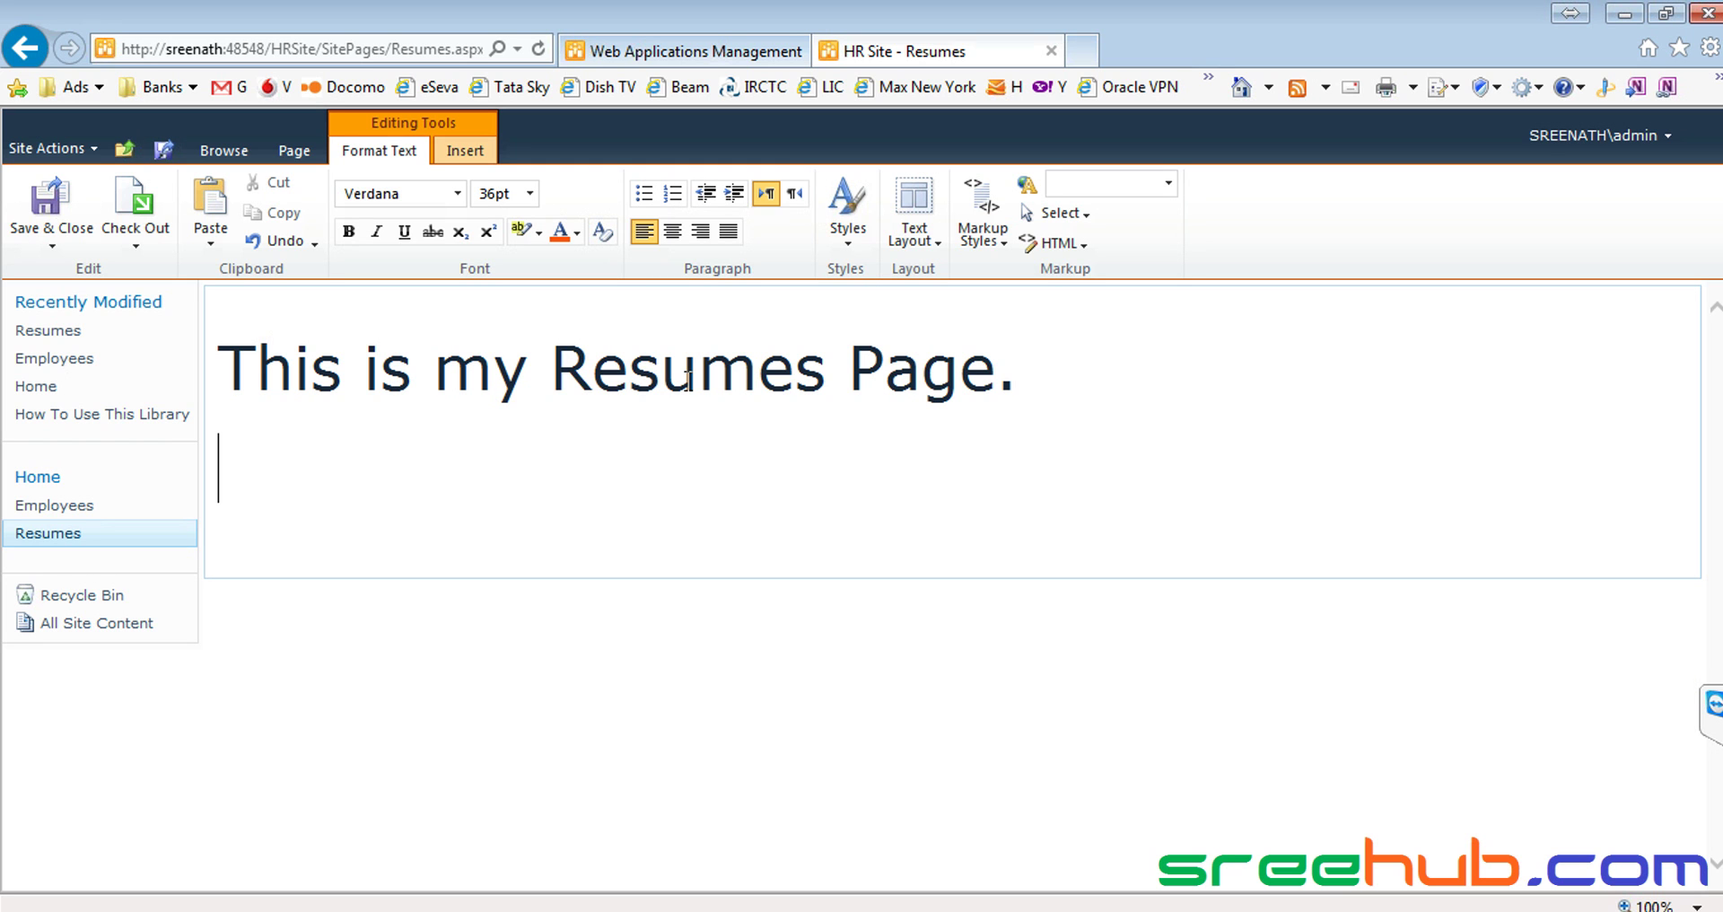
Trim the heading down to 'Resumes' and set its font size to 18pt
key("Up")
key("ctrl+shift+Right")
key("ctrl+shift+Right")
key("ctrl+shift+Right")
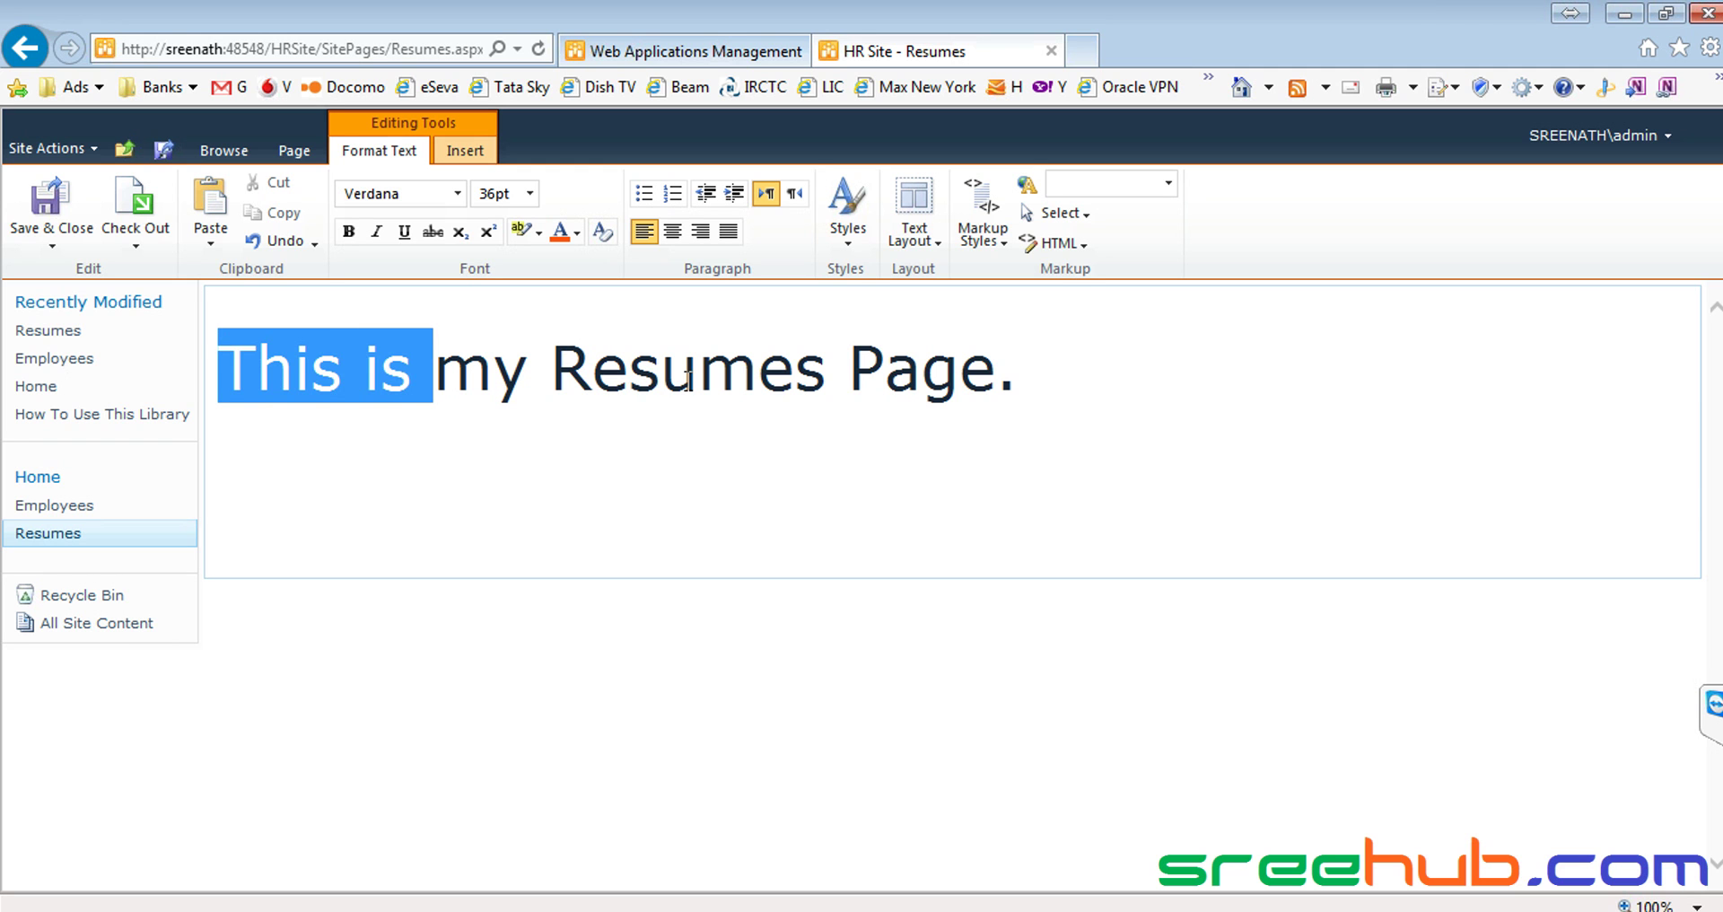
key("Delete")
key("End")
key("BackSpace")
key("BackSpace")
key("BackSpace")
key("BackSpace")
key("BackSpace")
key("BackSpace")
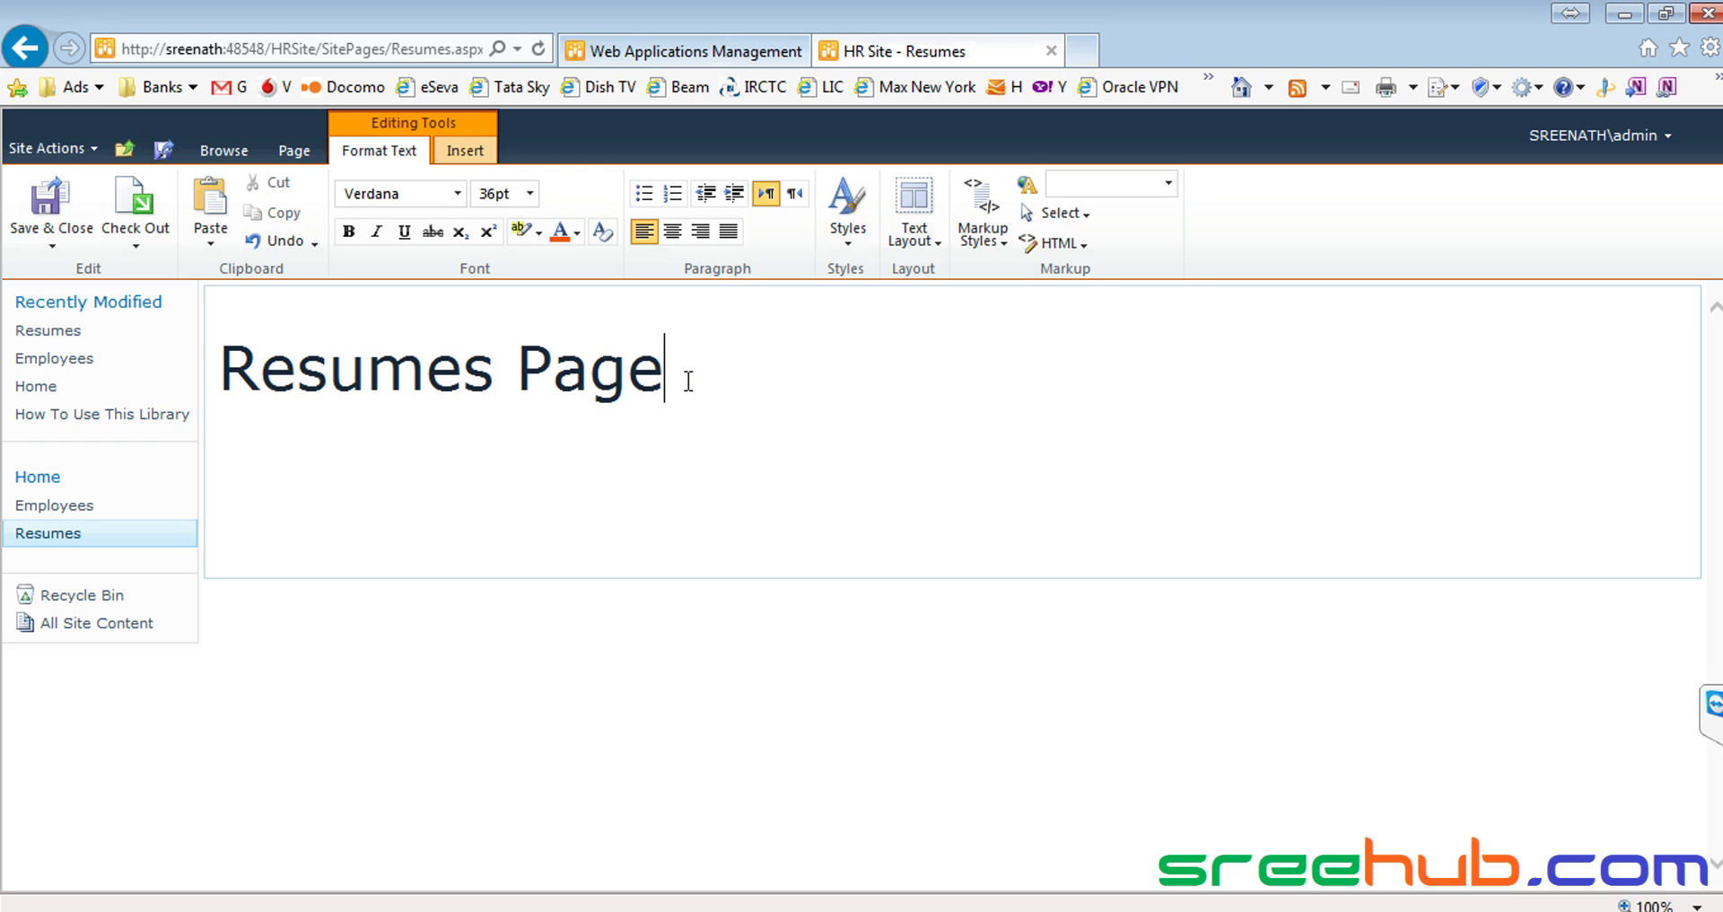
key("shift+Home")
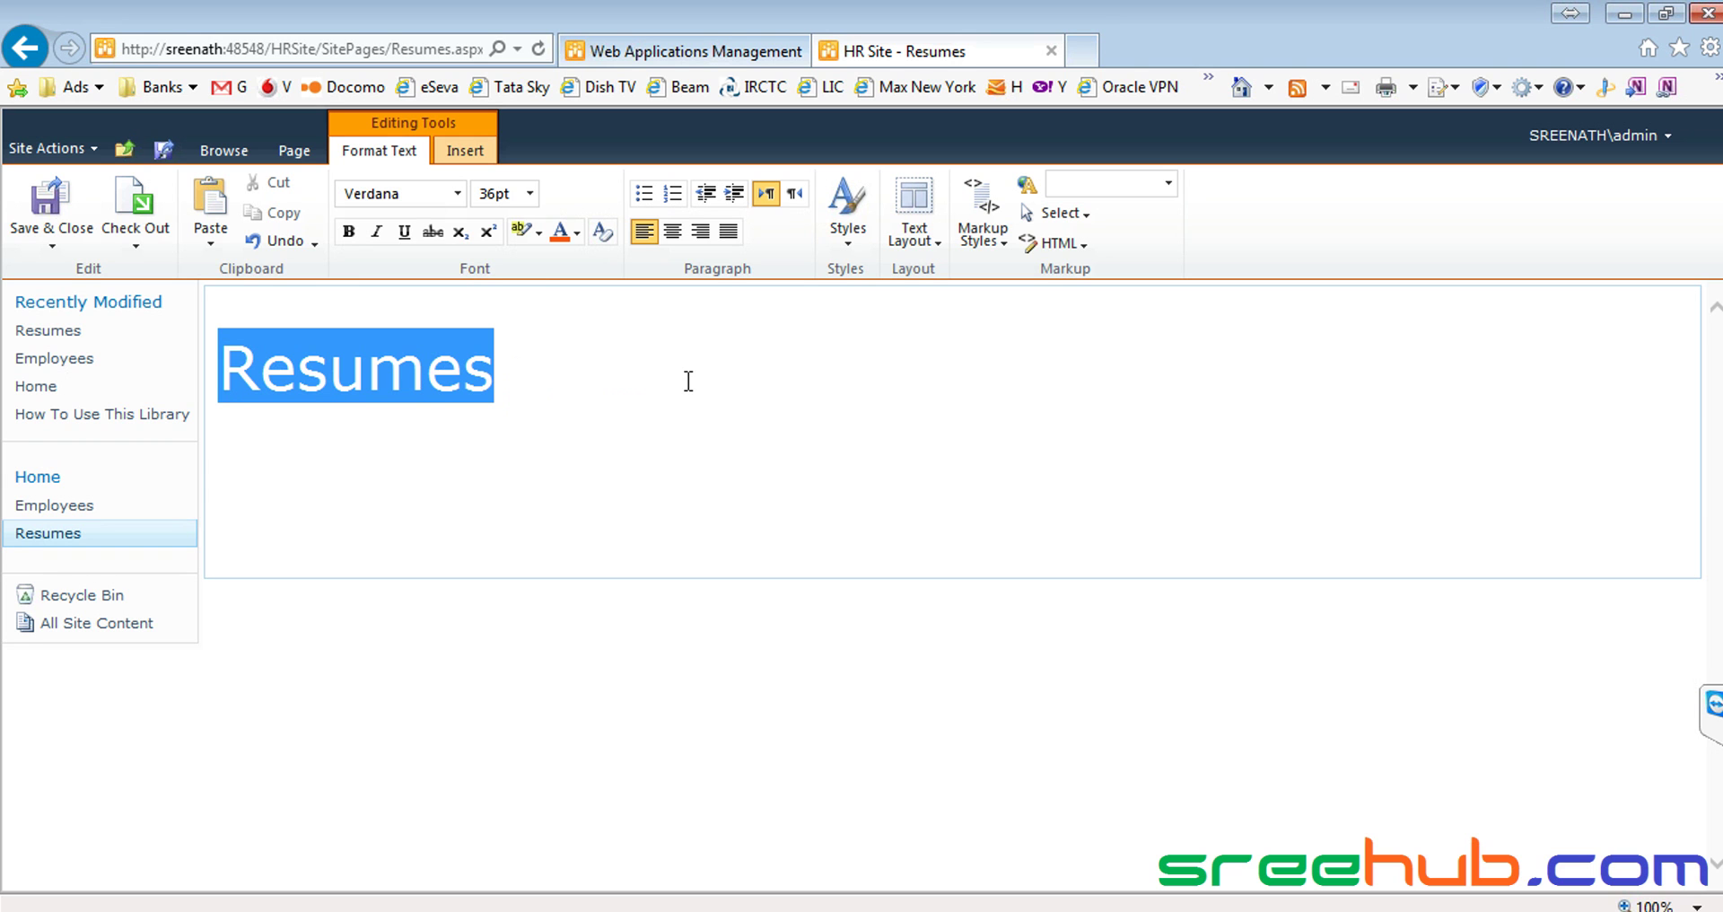
left_click(530, 193)
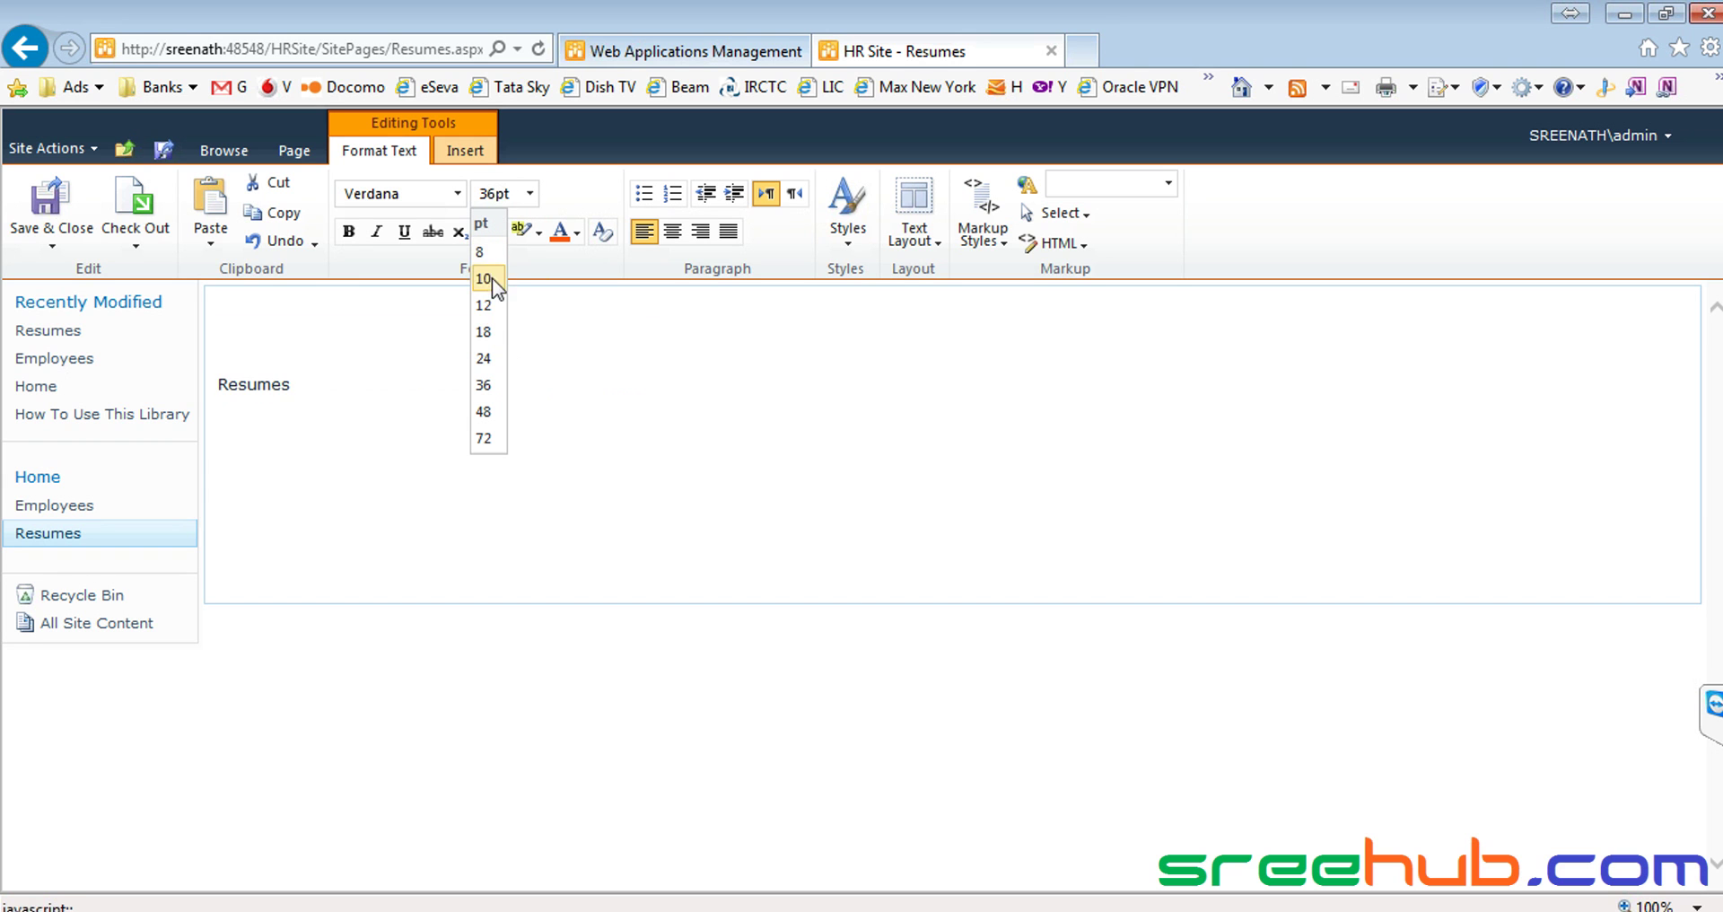
left_click(489, 347)
Delete the empty line above the heading and toggle between the Format Text and Insert ribbons
left_click(354, 325)
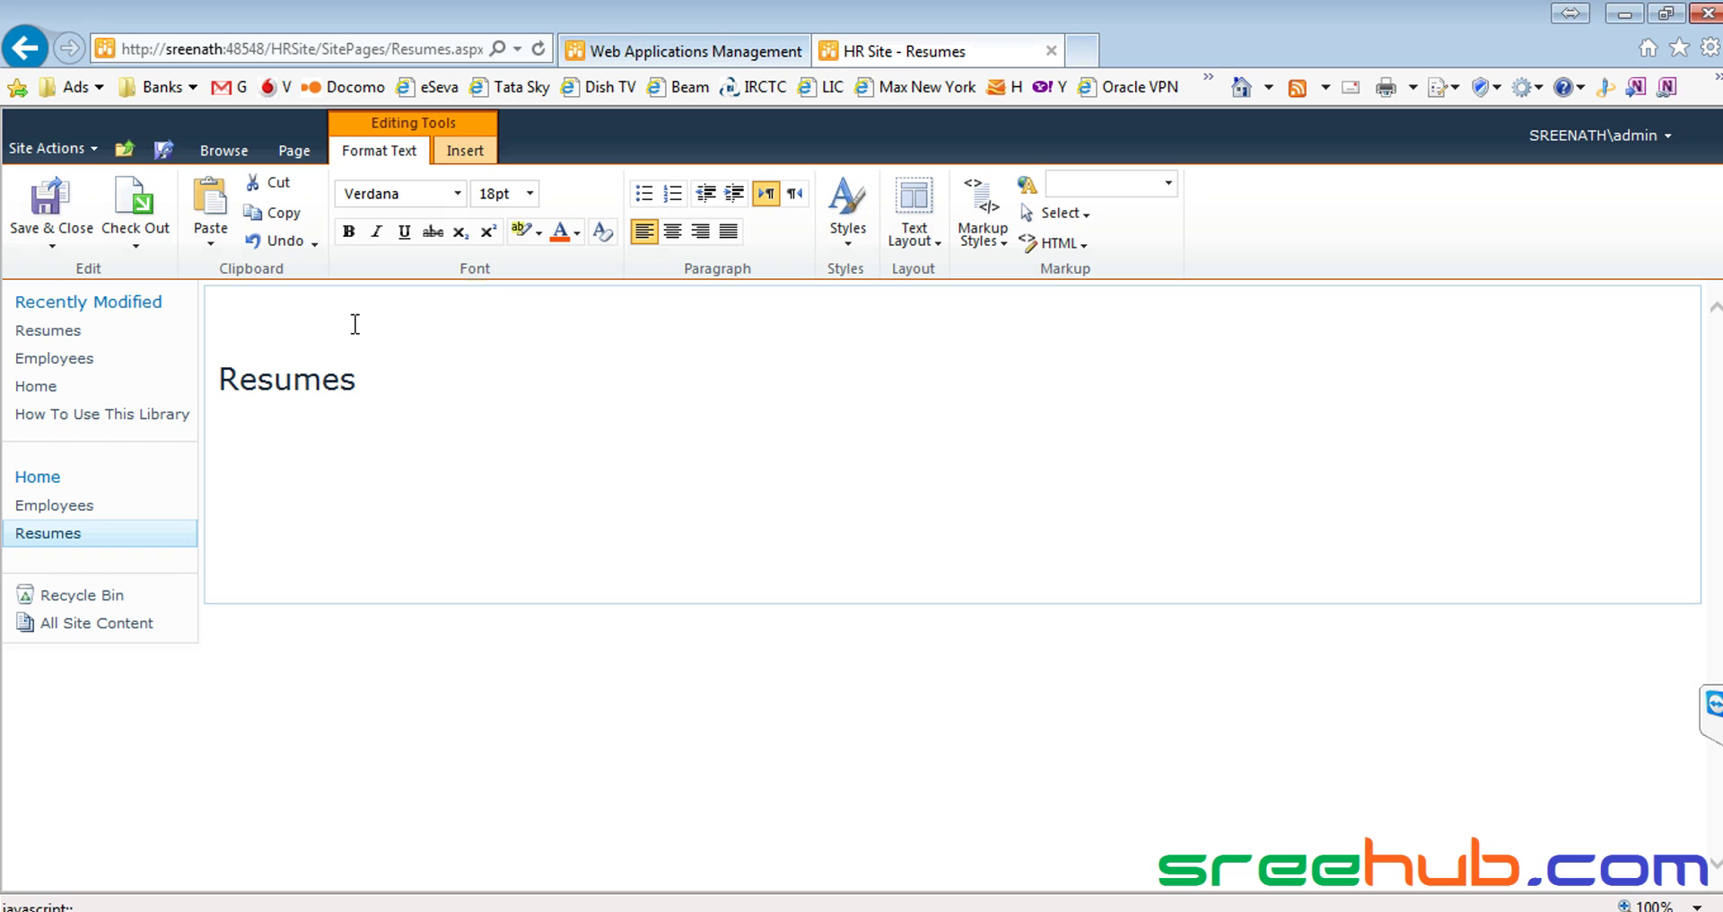
key("Delete")
key("Down")
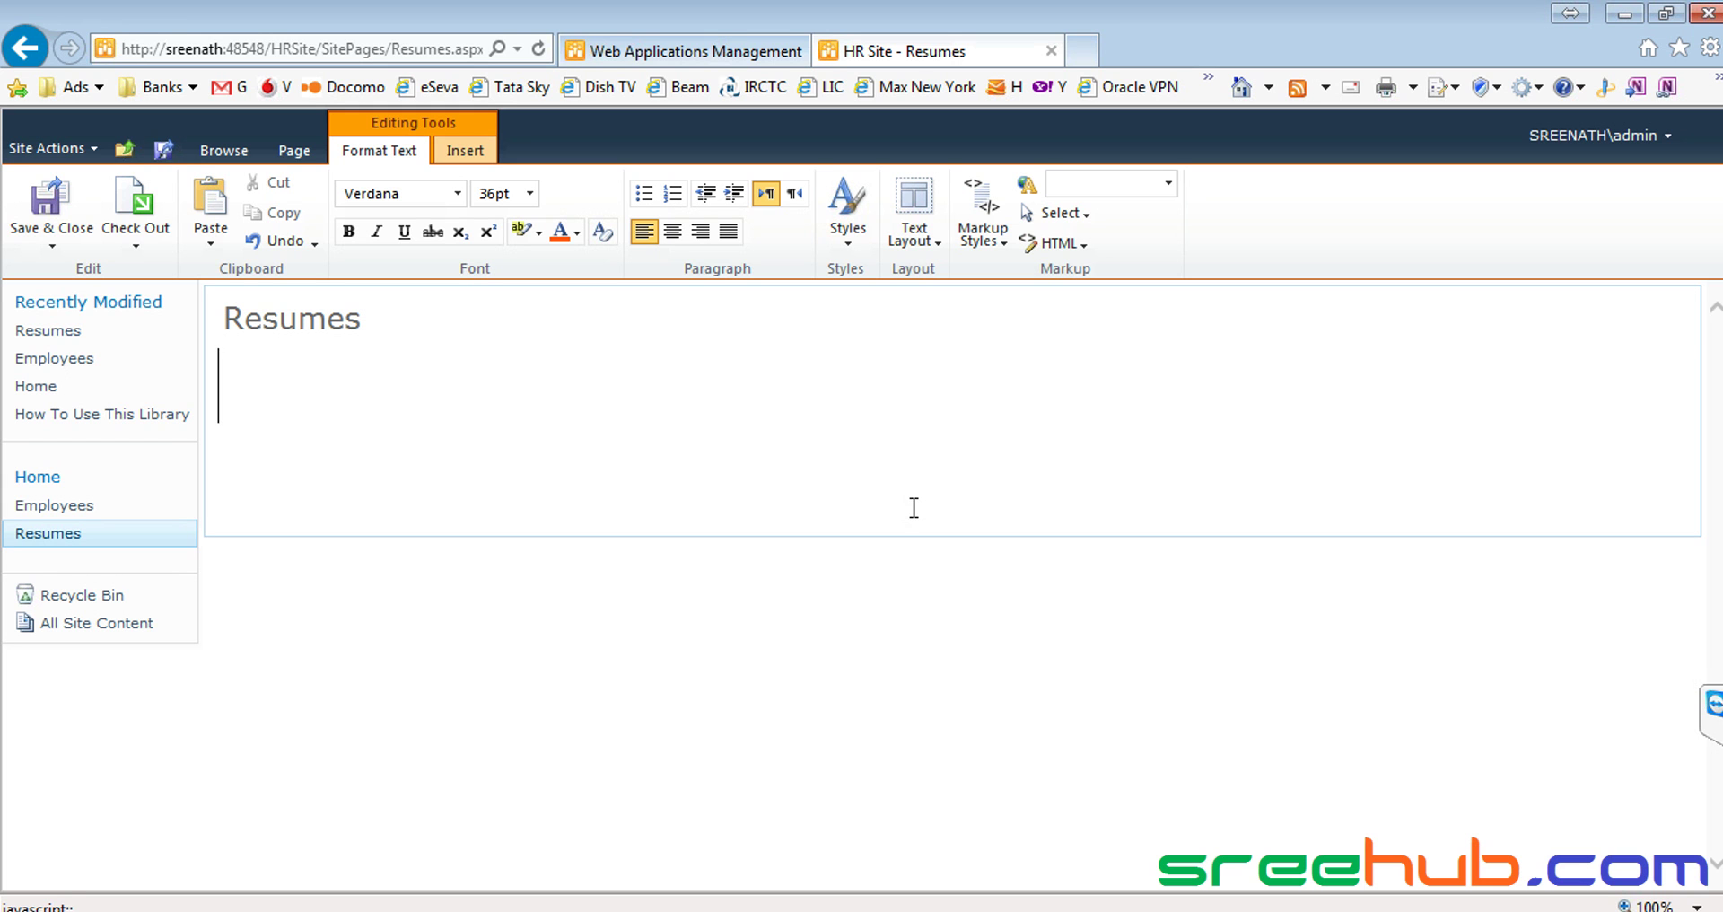
left_click(467, 153)
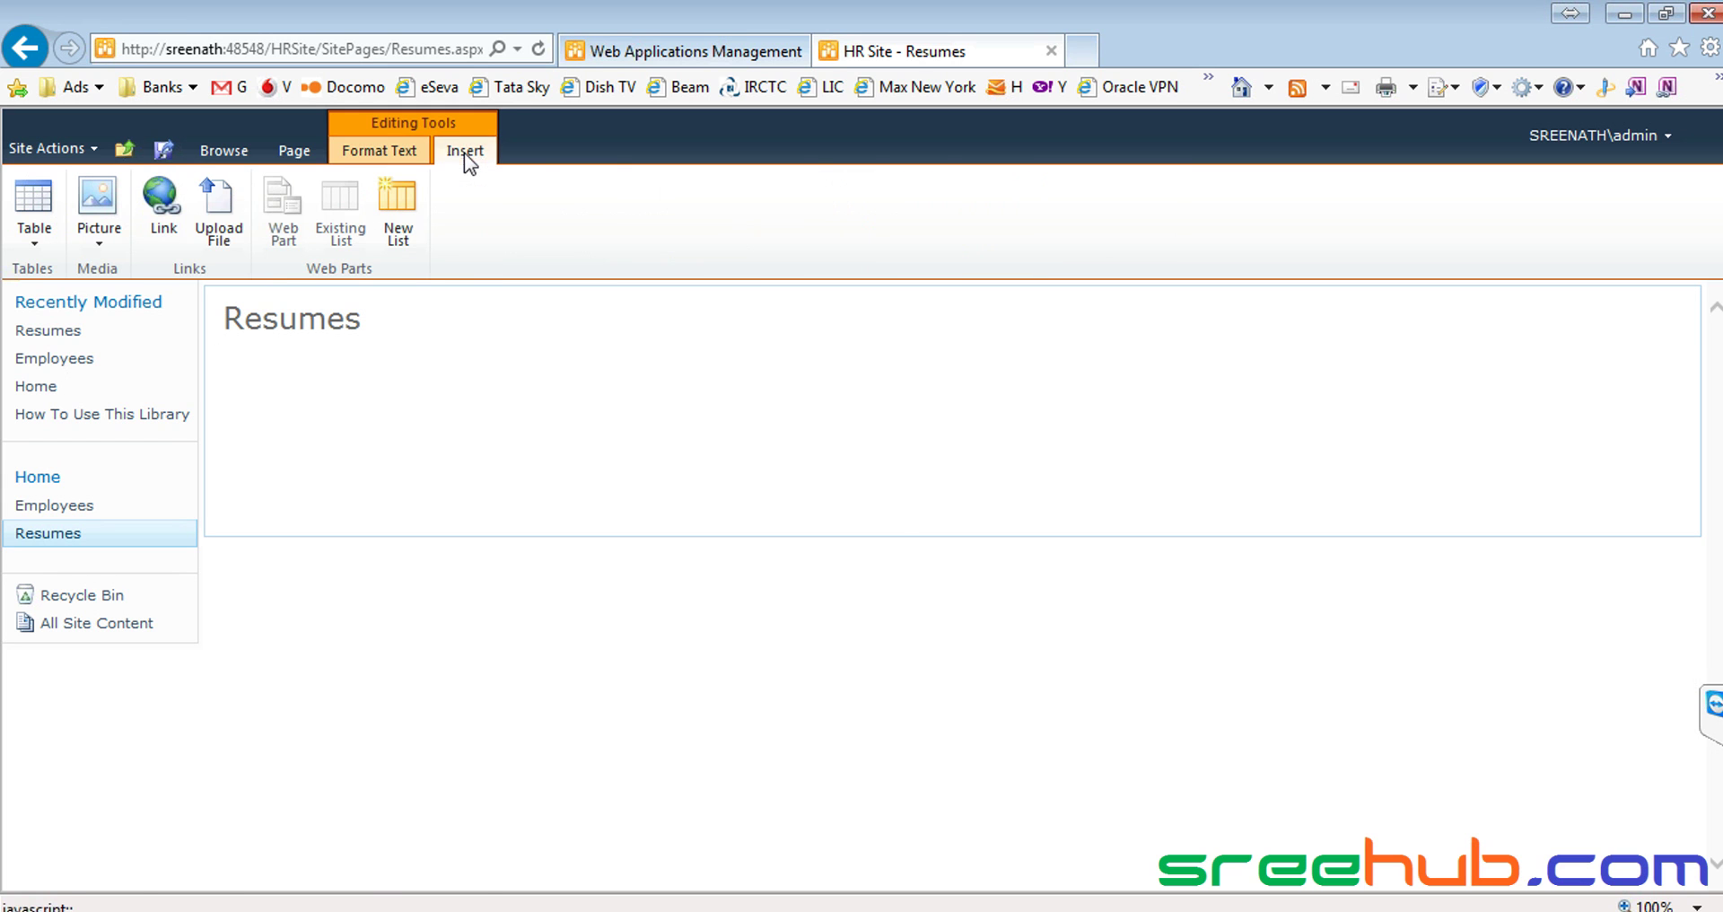
left_click(375, 149)
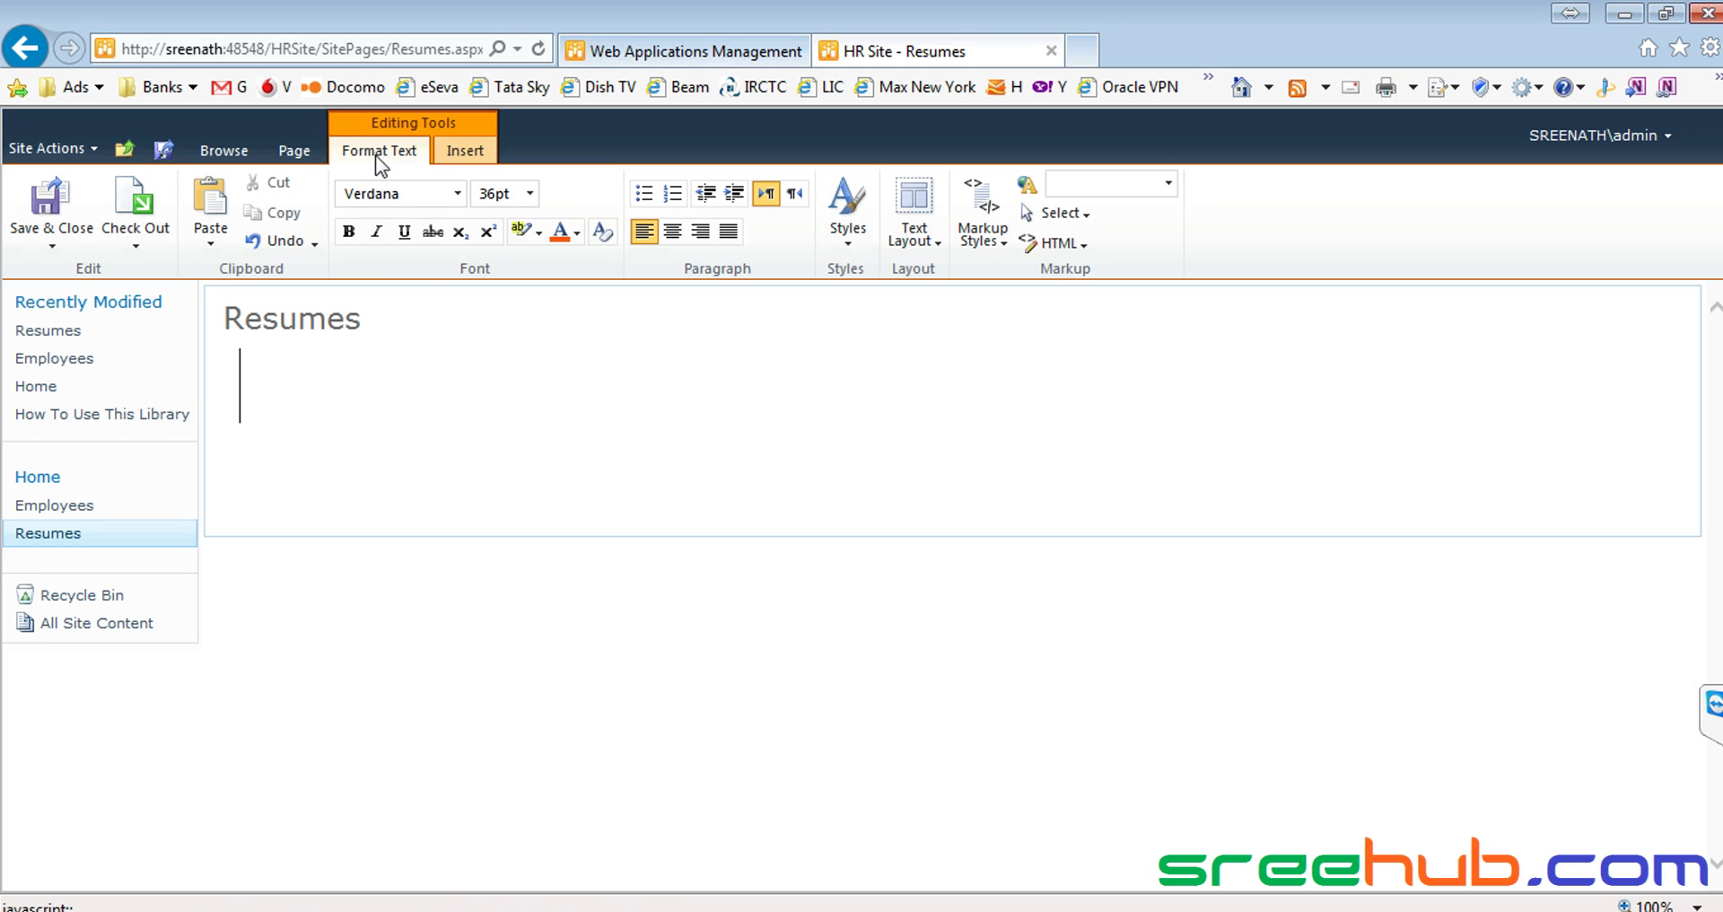
left_click(467, 152)
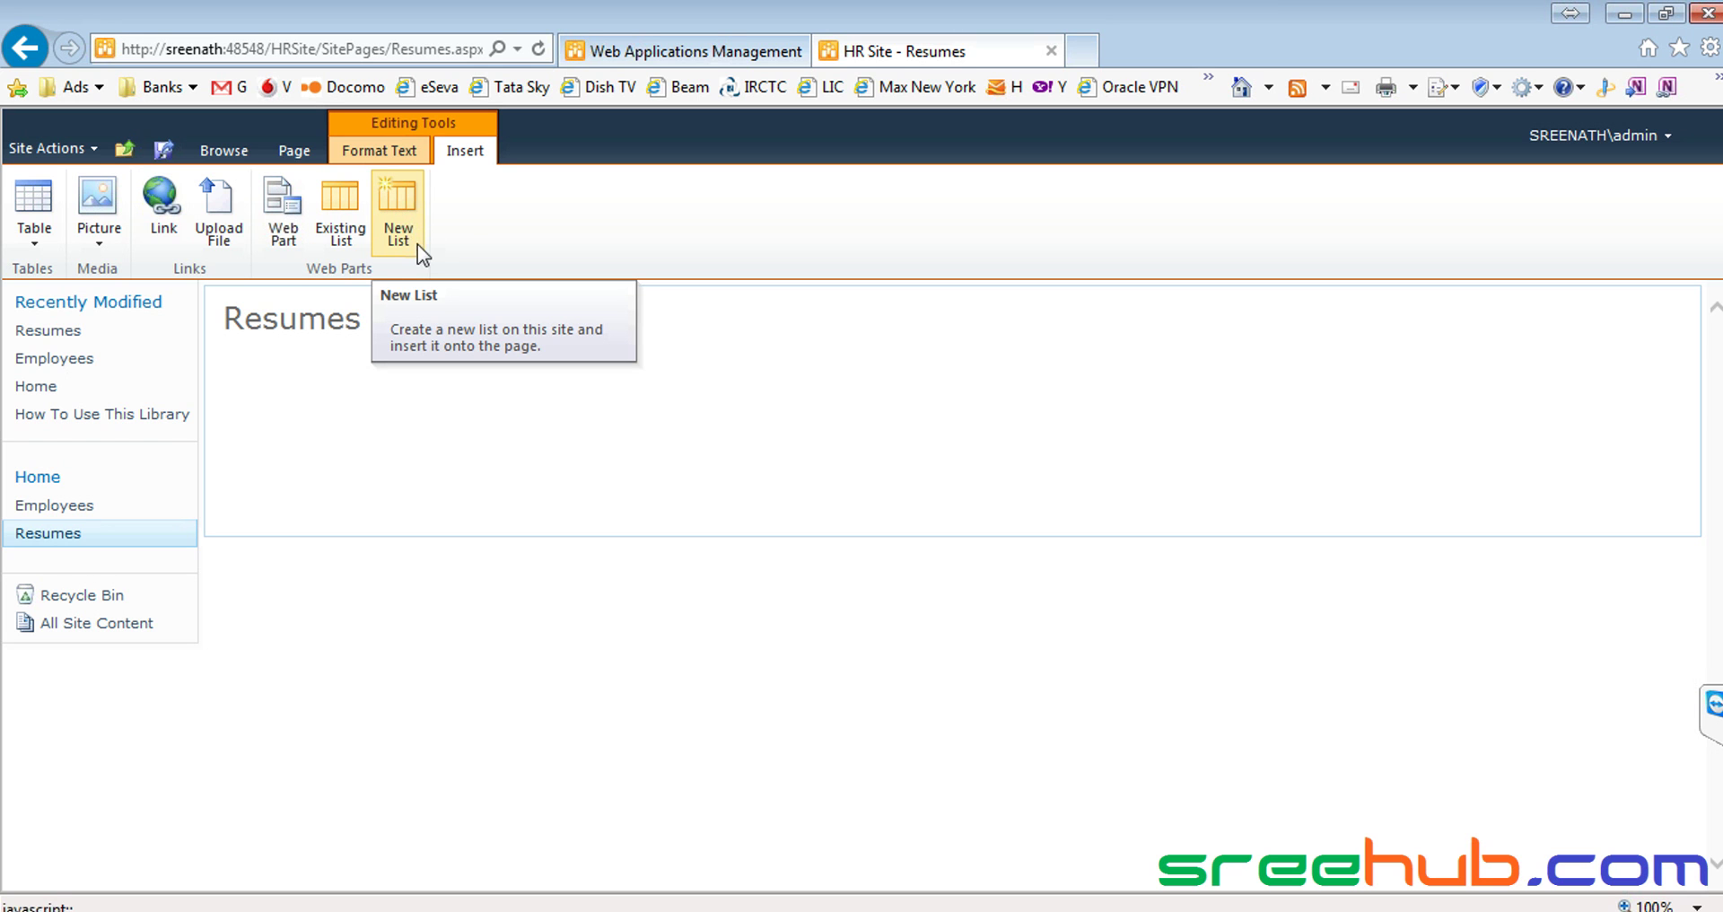
Create a Document Library titled 'Resumes' via Insert > New List and add it to the page
left_click(402, 217)
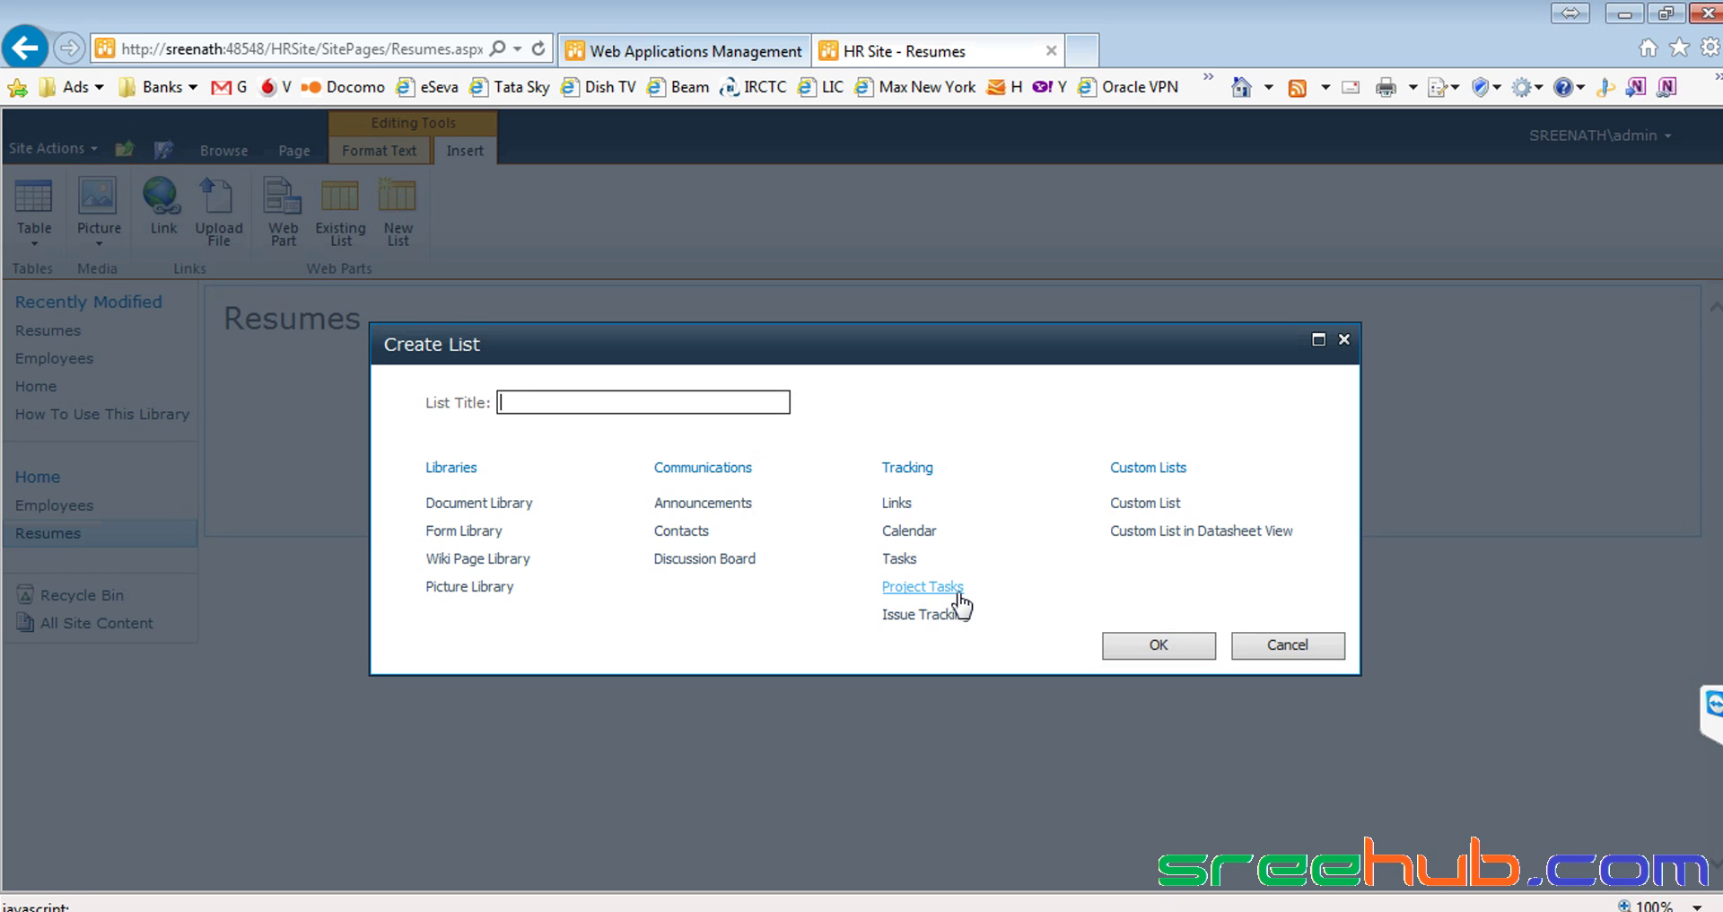
left_click_drag(454, 350, 493, 350)
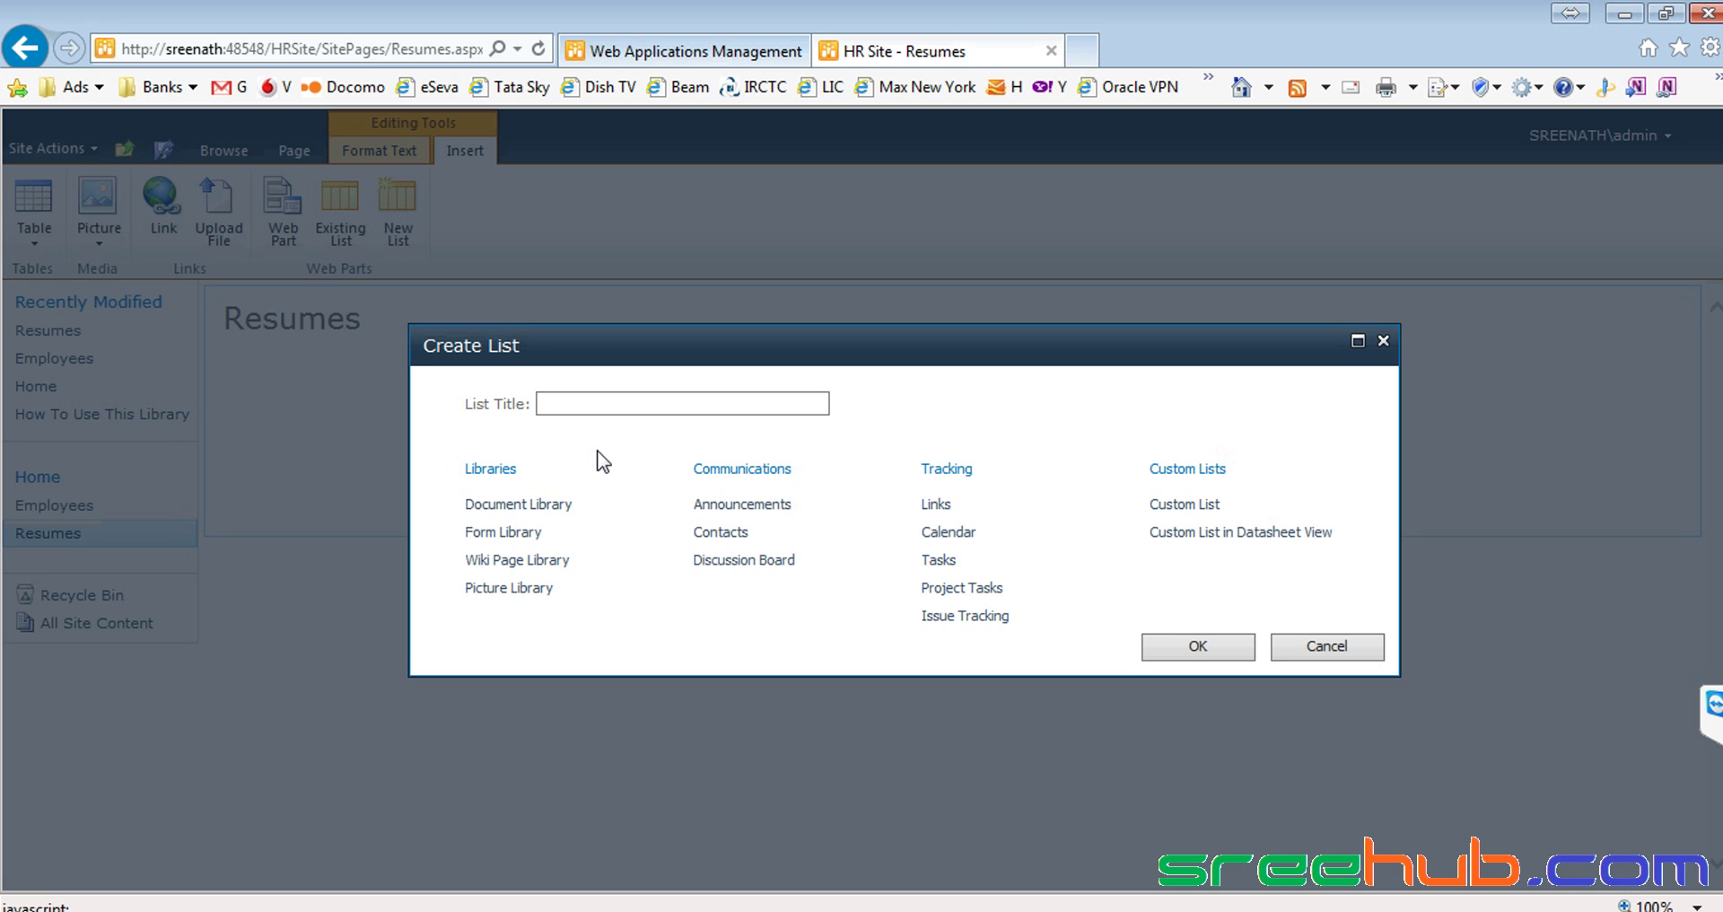
left_click(608, 400)
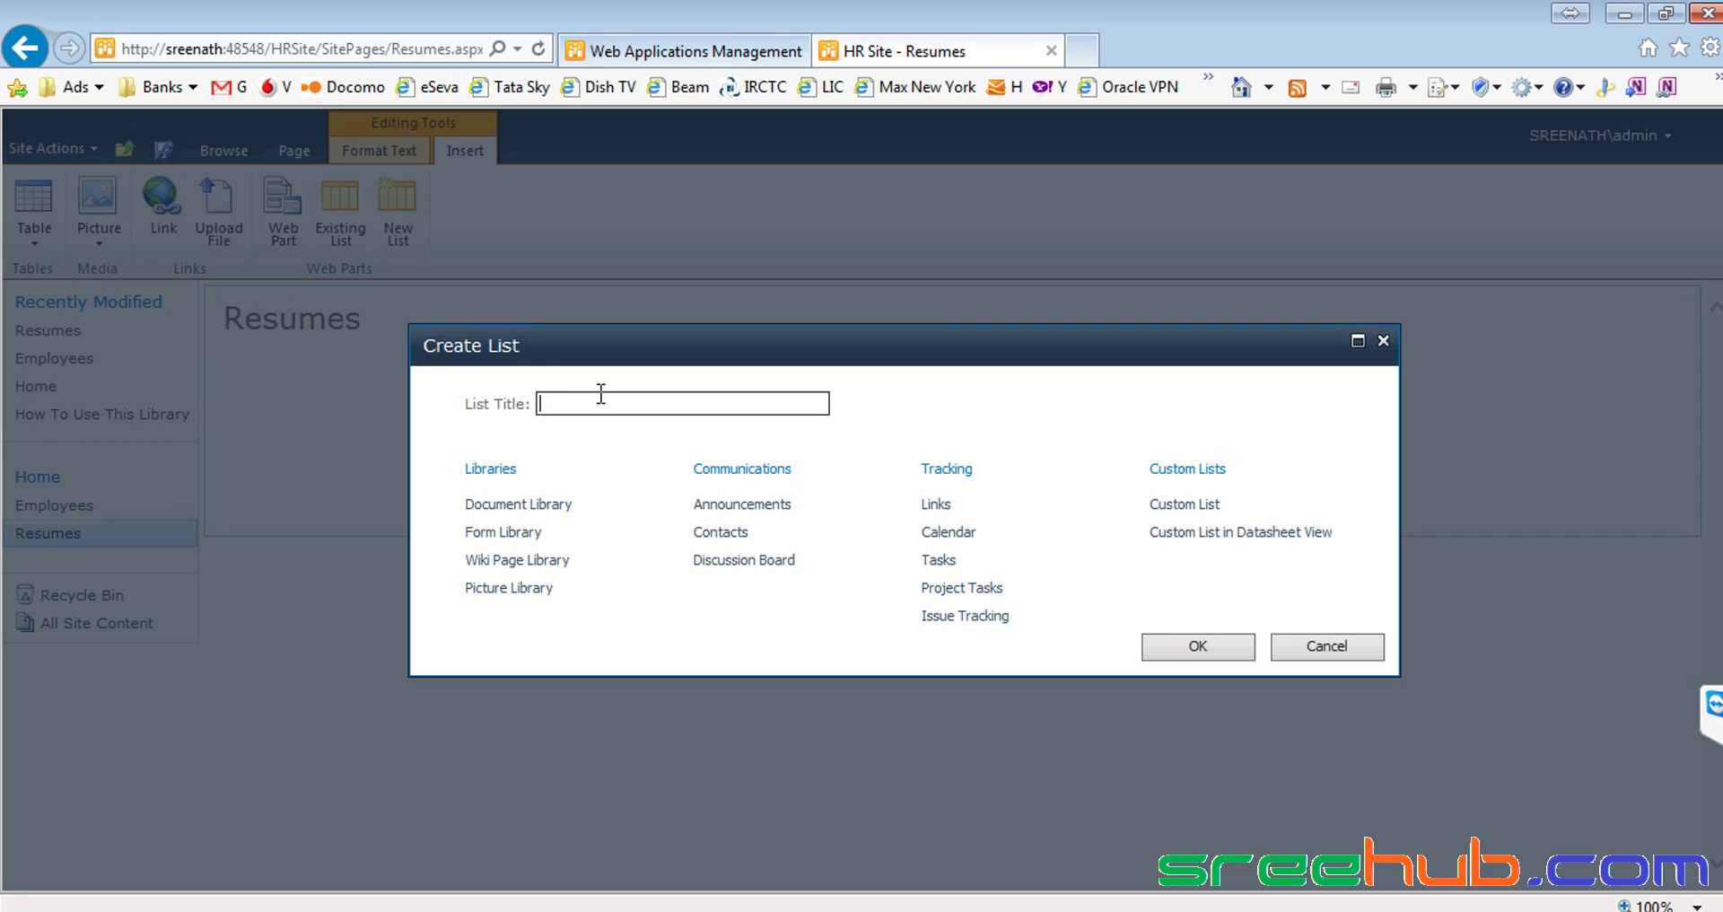
left_click(508, 508)
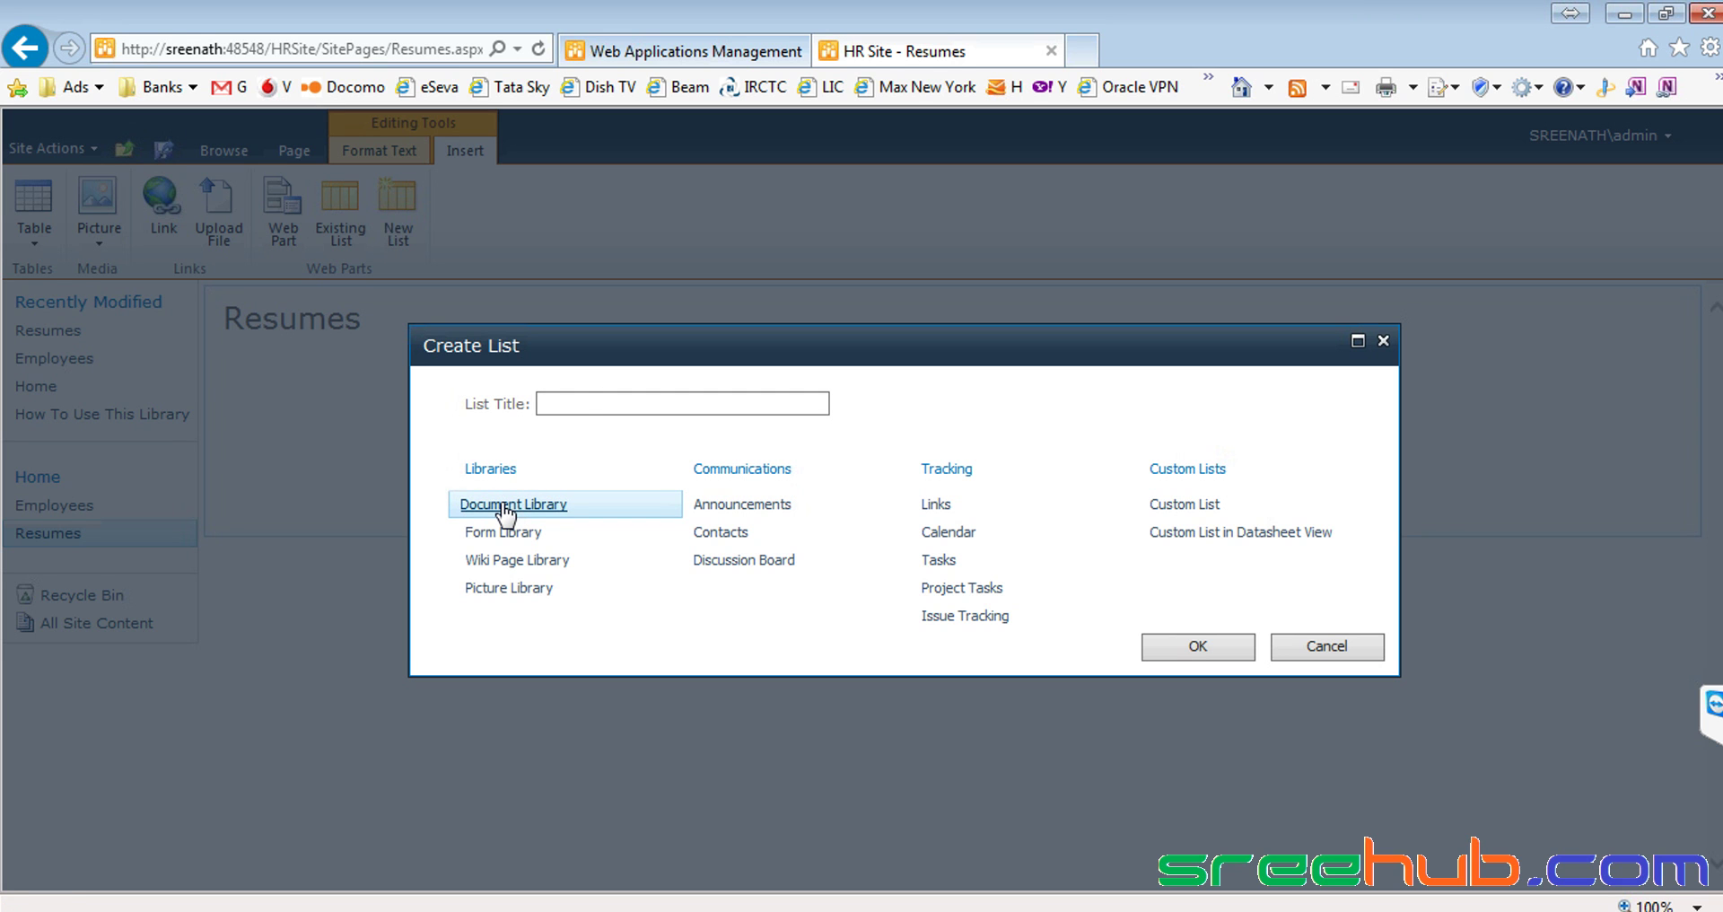
left_click(586, 403)
type("Resumes")
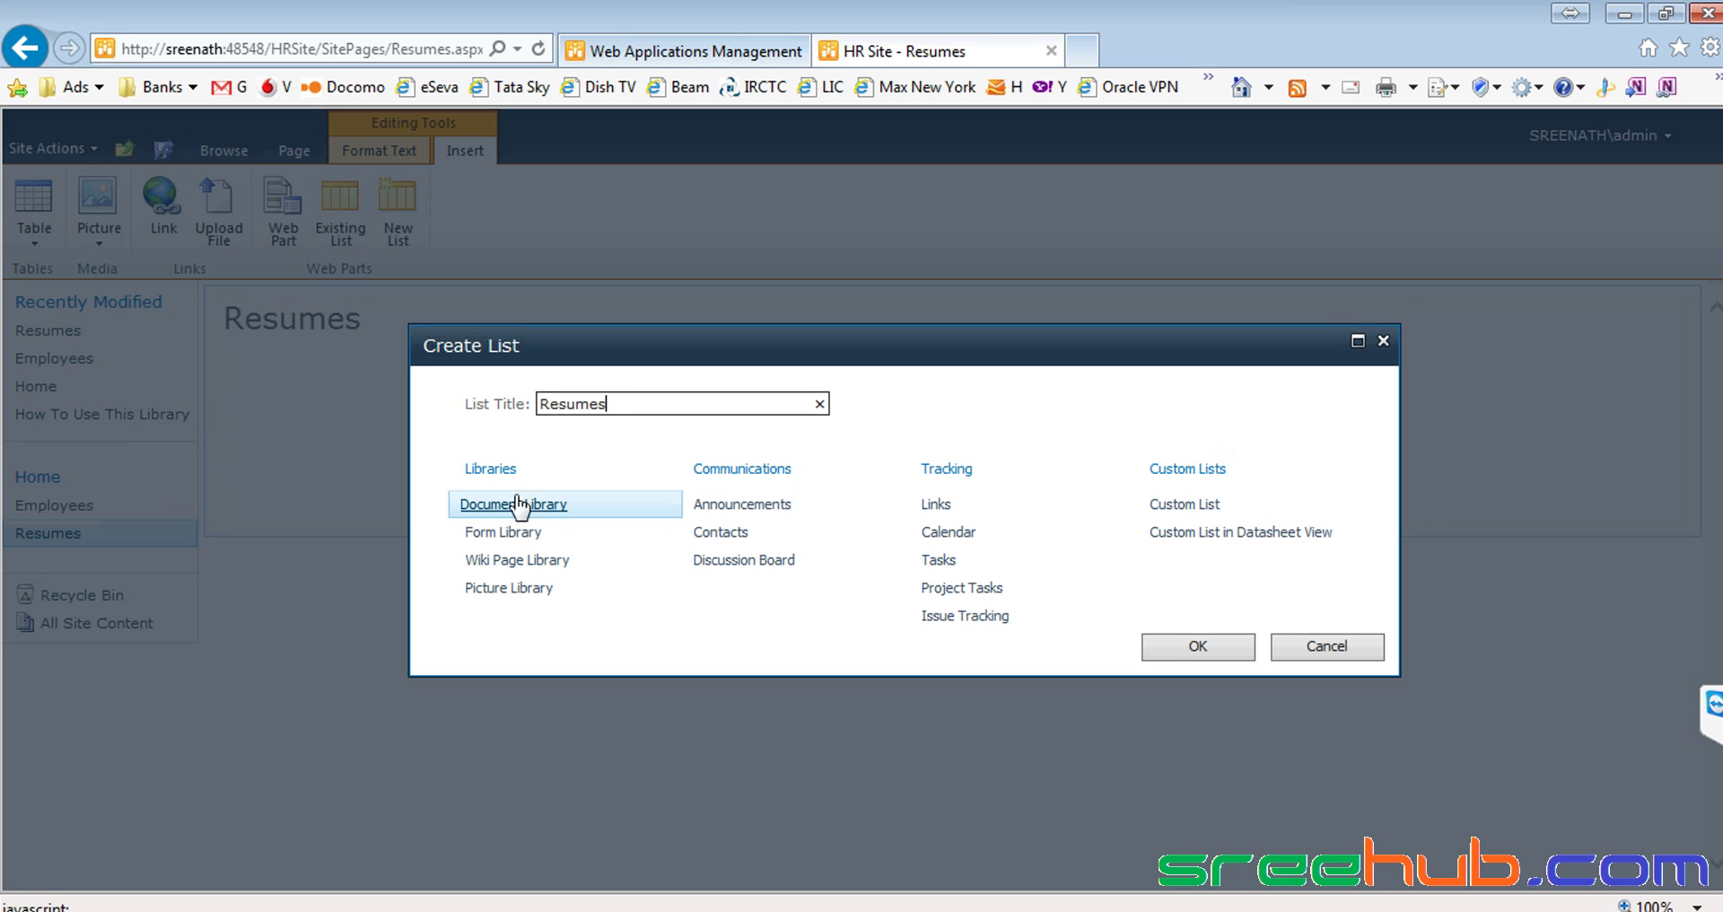
left_click(1201, 650)
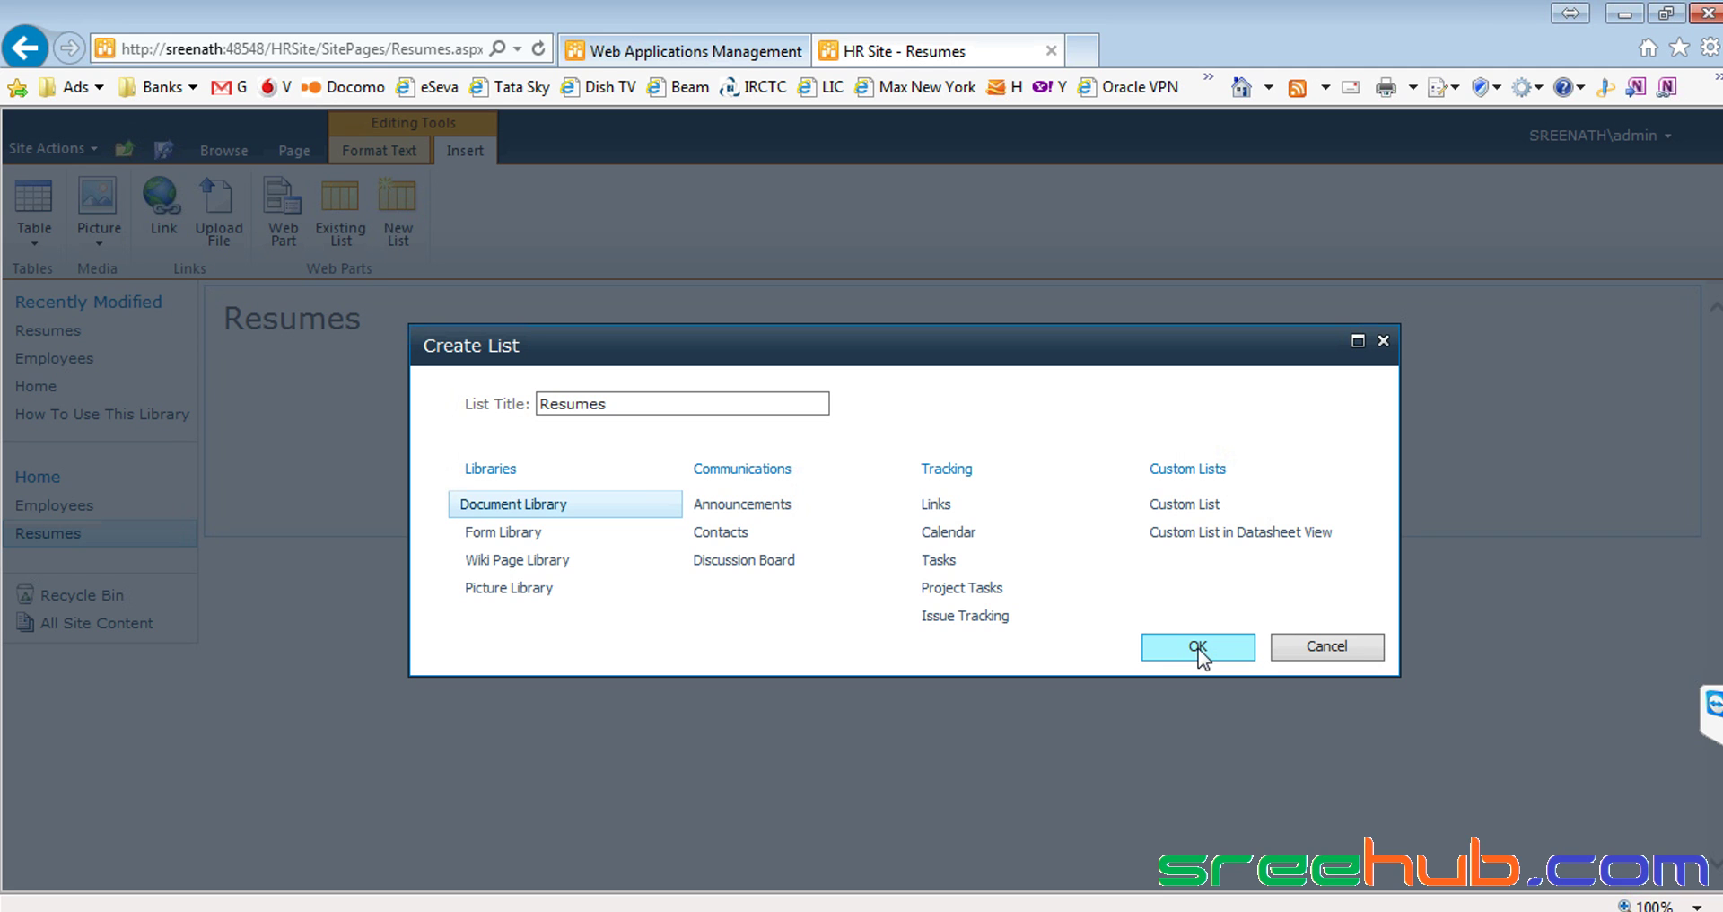
left_click(1196, 656)
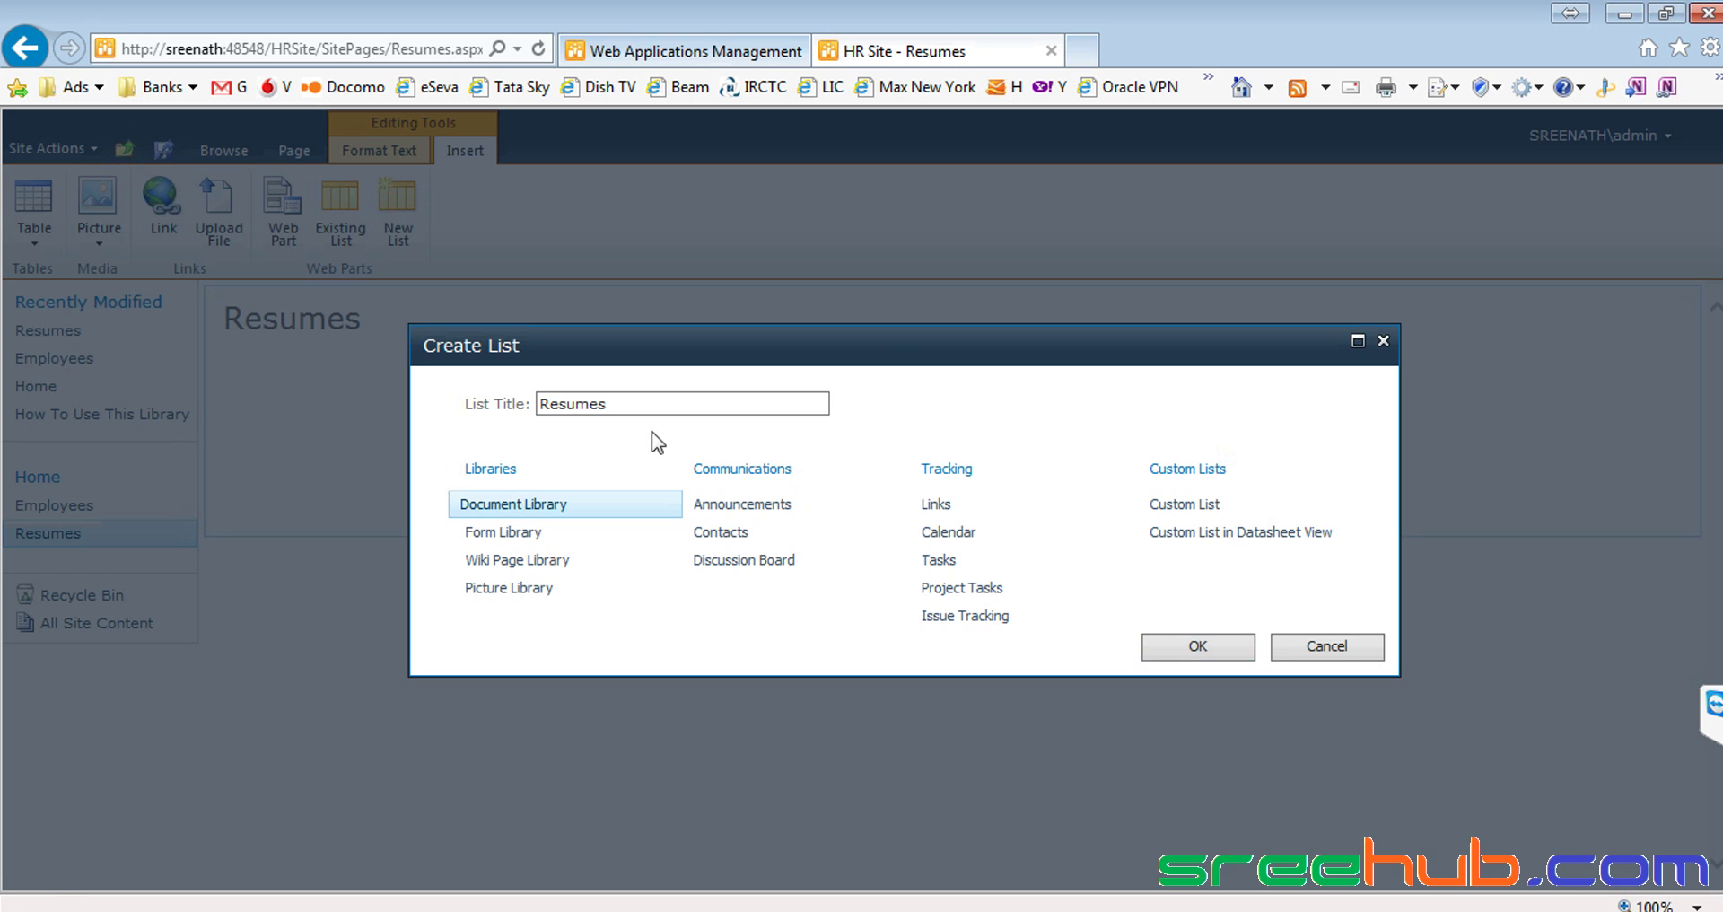
left_click(1200, 646)
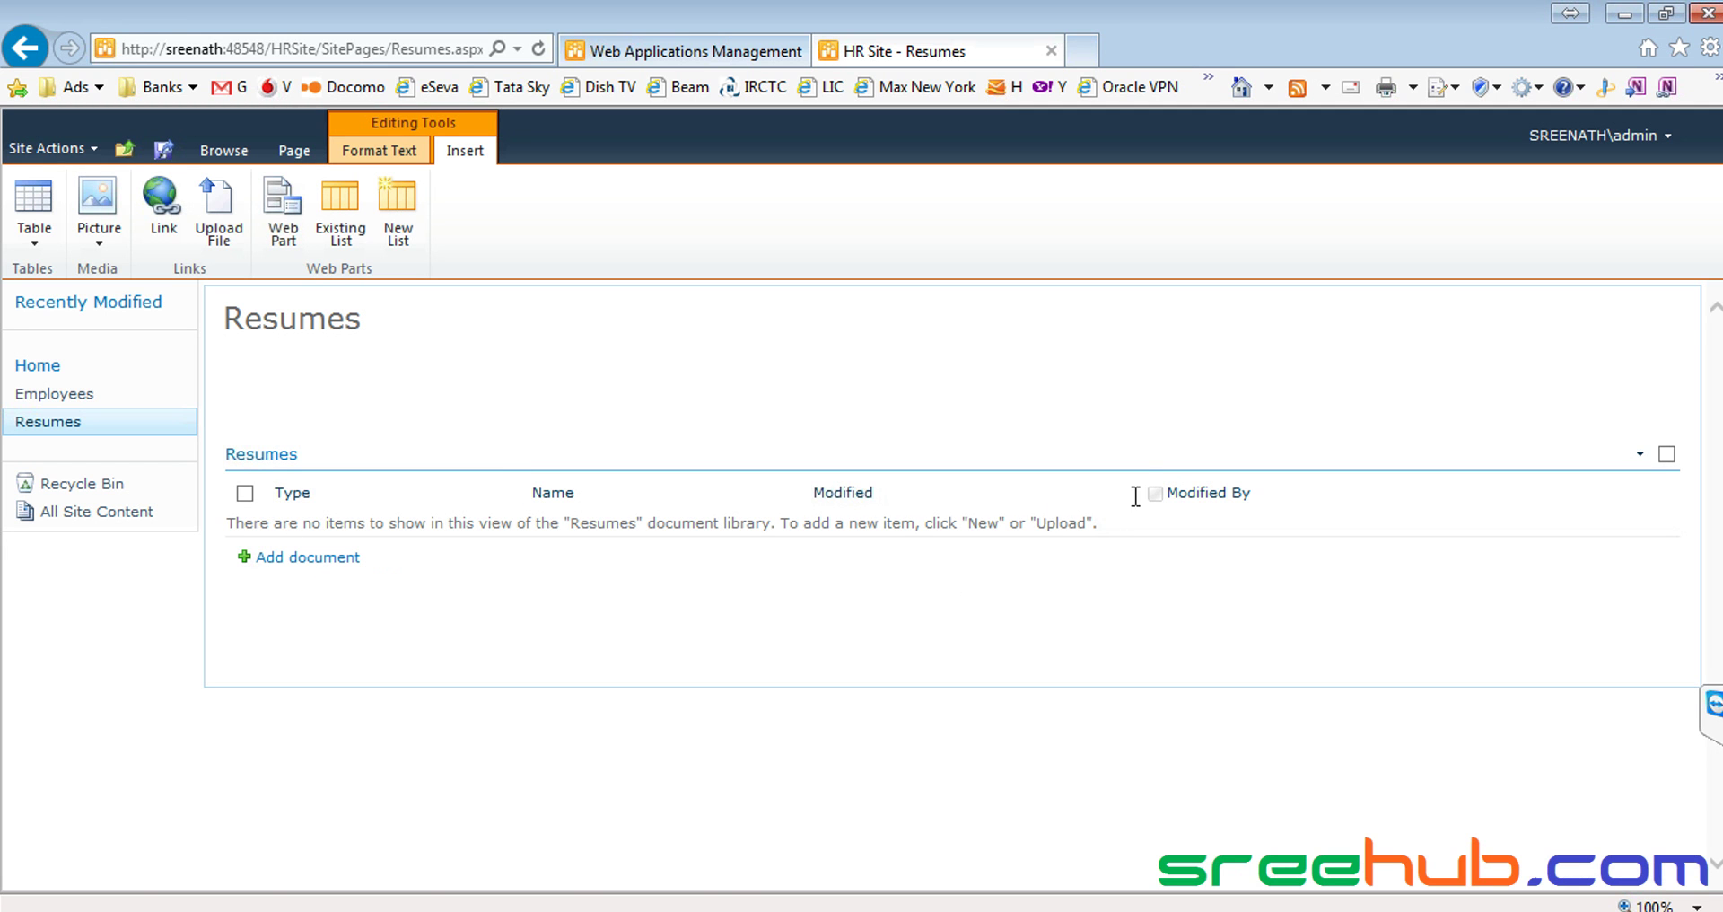
Adjust the content around the Resumes library, then Save & Close the page from Format Text
left_click(273, 377)
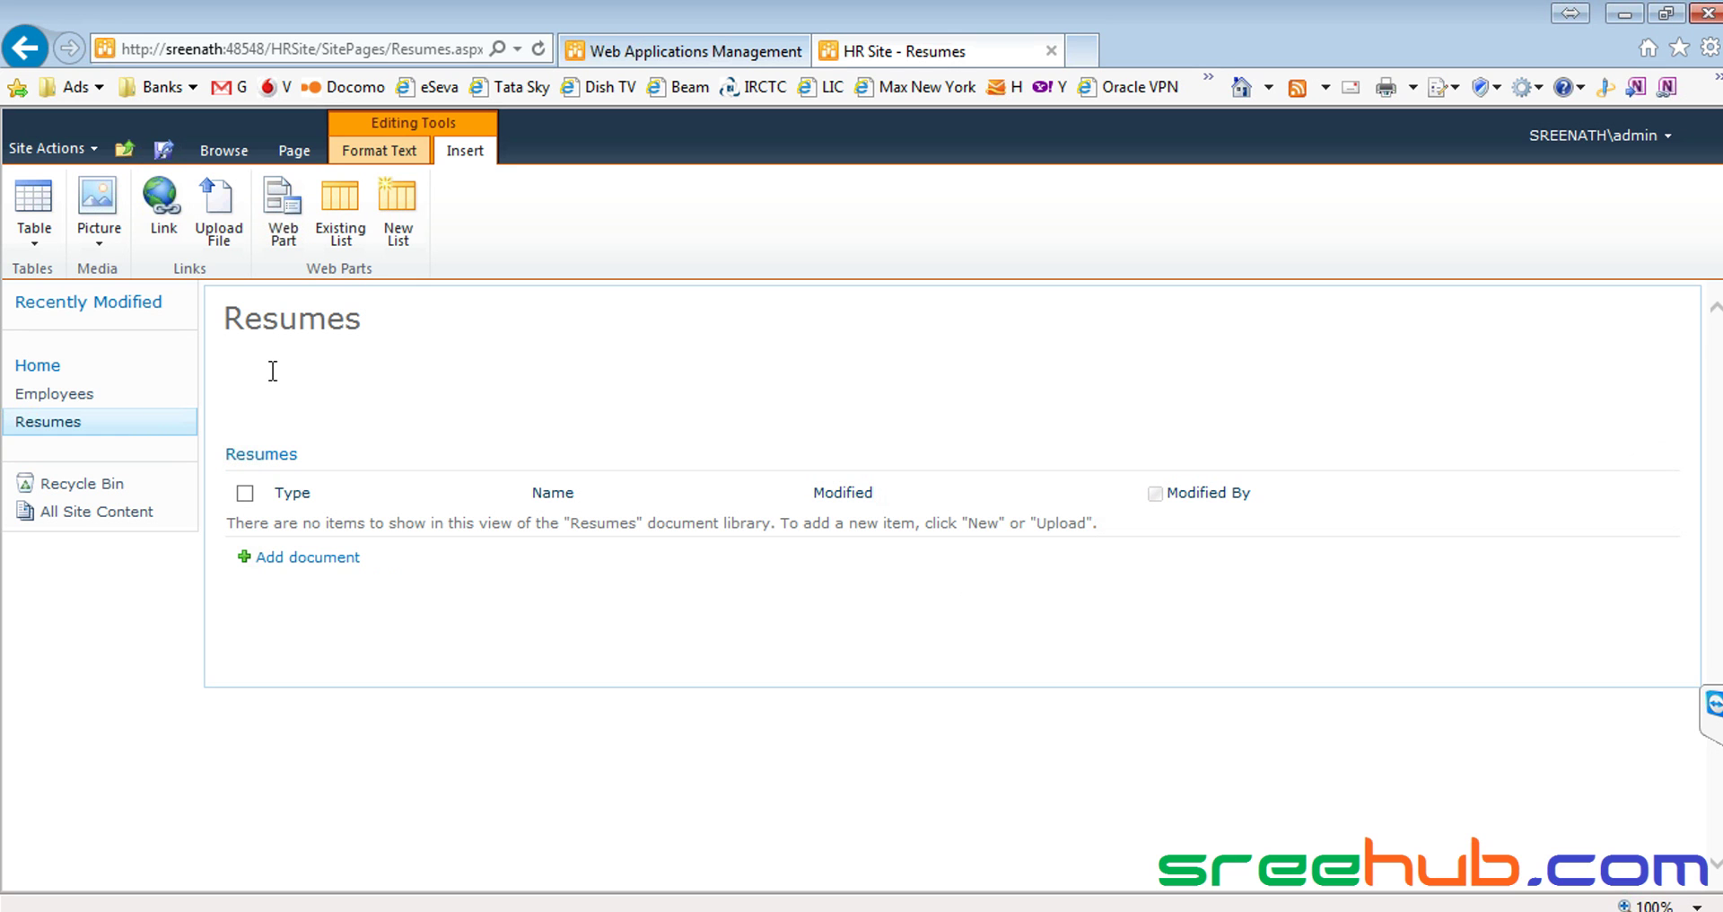
key("Down")
key("Up")
key("Down")
key("ctrl+[")
left_click_drag(273, 370, 305, 567)
left_click(527, 605)
left_click(379, 153)
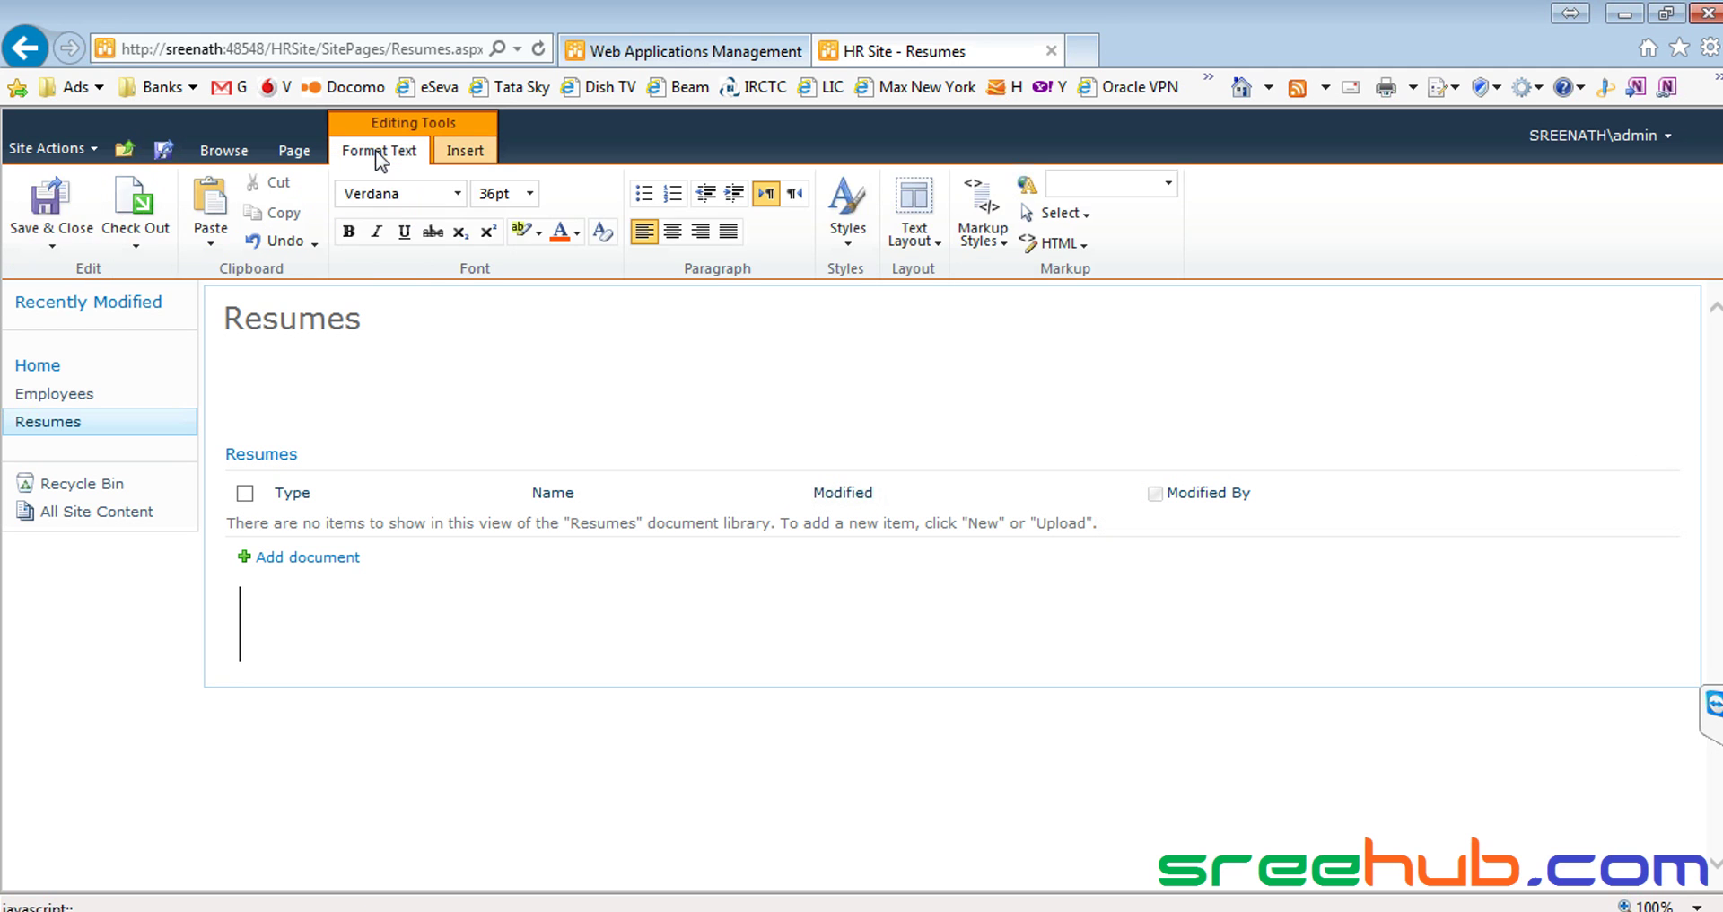
left_click(52, 206)
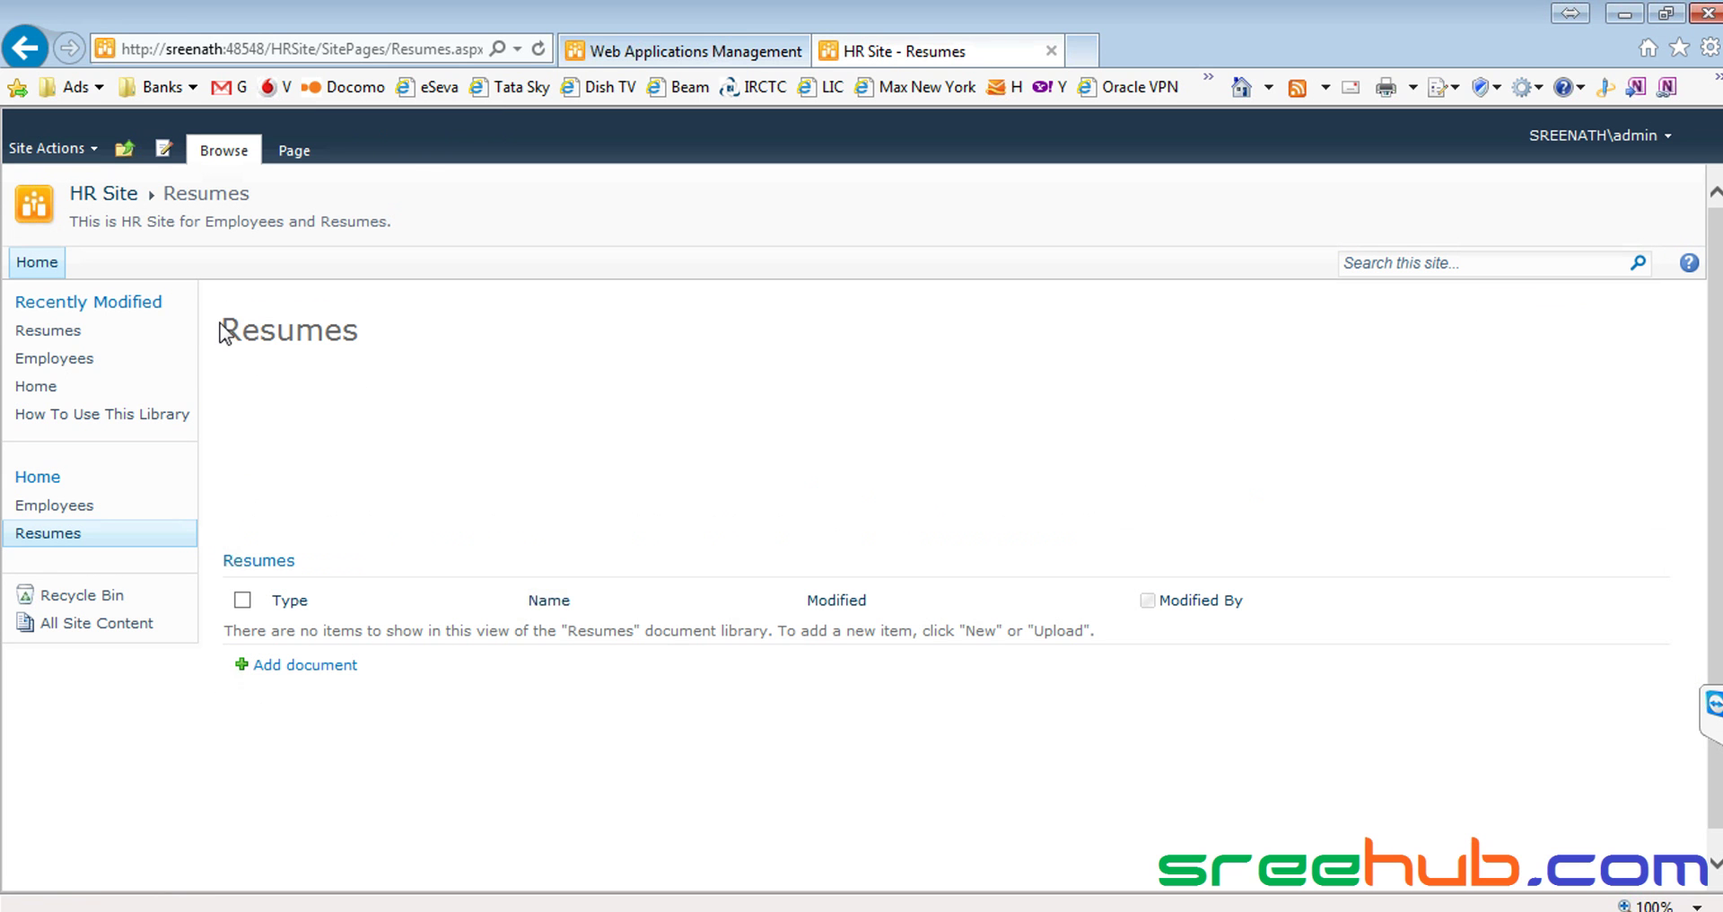
left_click_drag(232, 333, 372, 323)
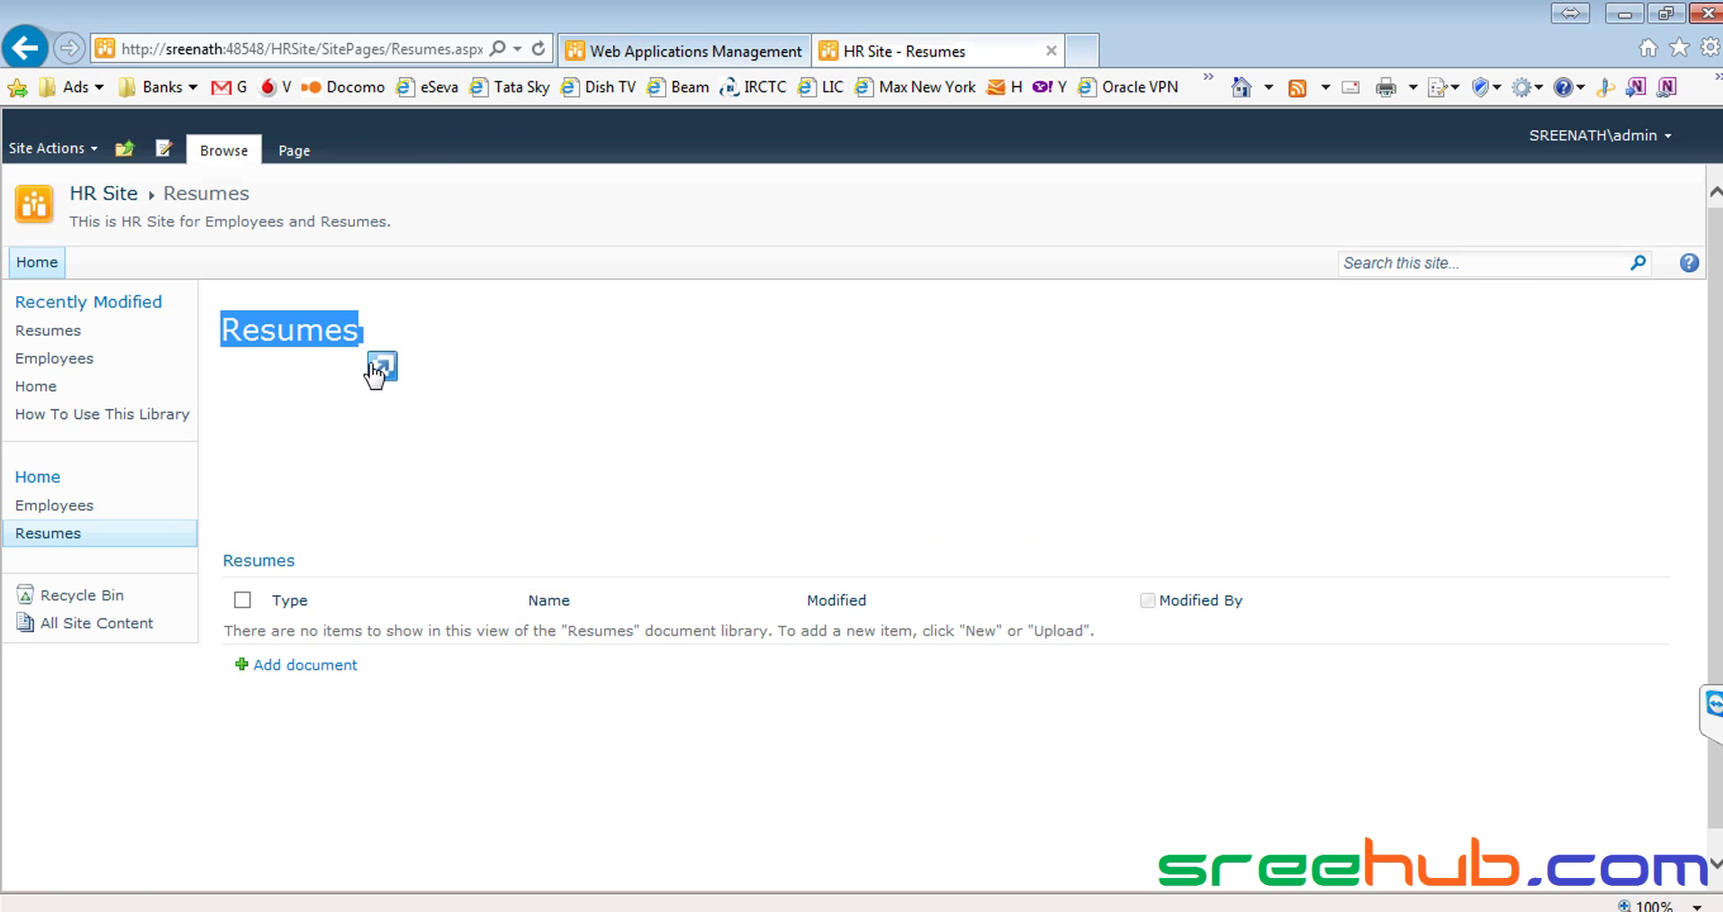
left_click(374, 370)
left_click(280, 391)
left_click_drag(237, 443, 558, 729)
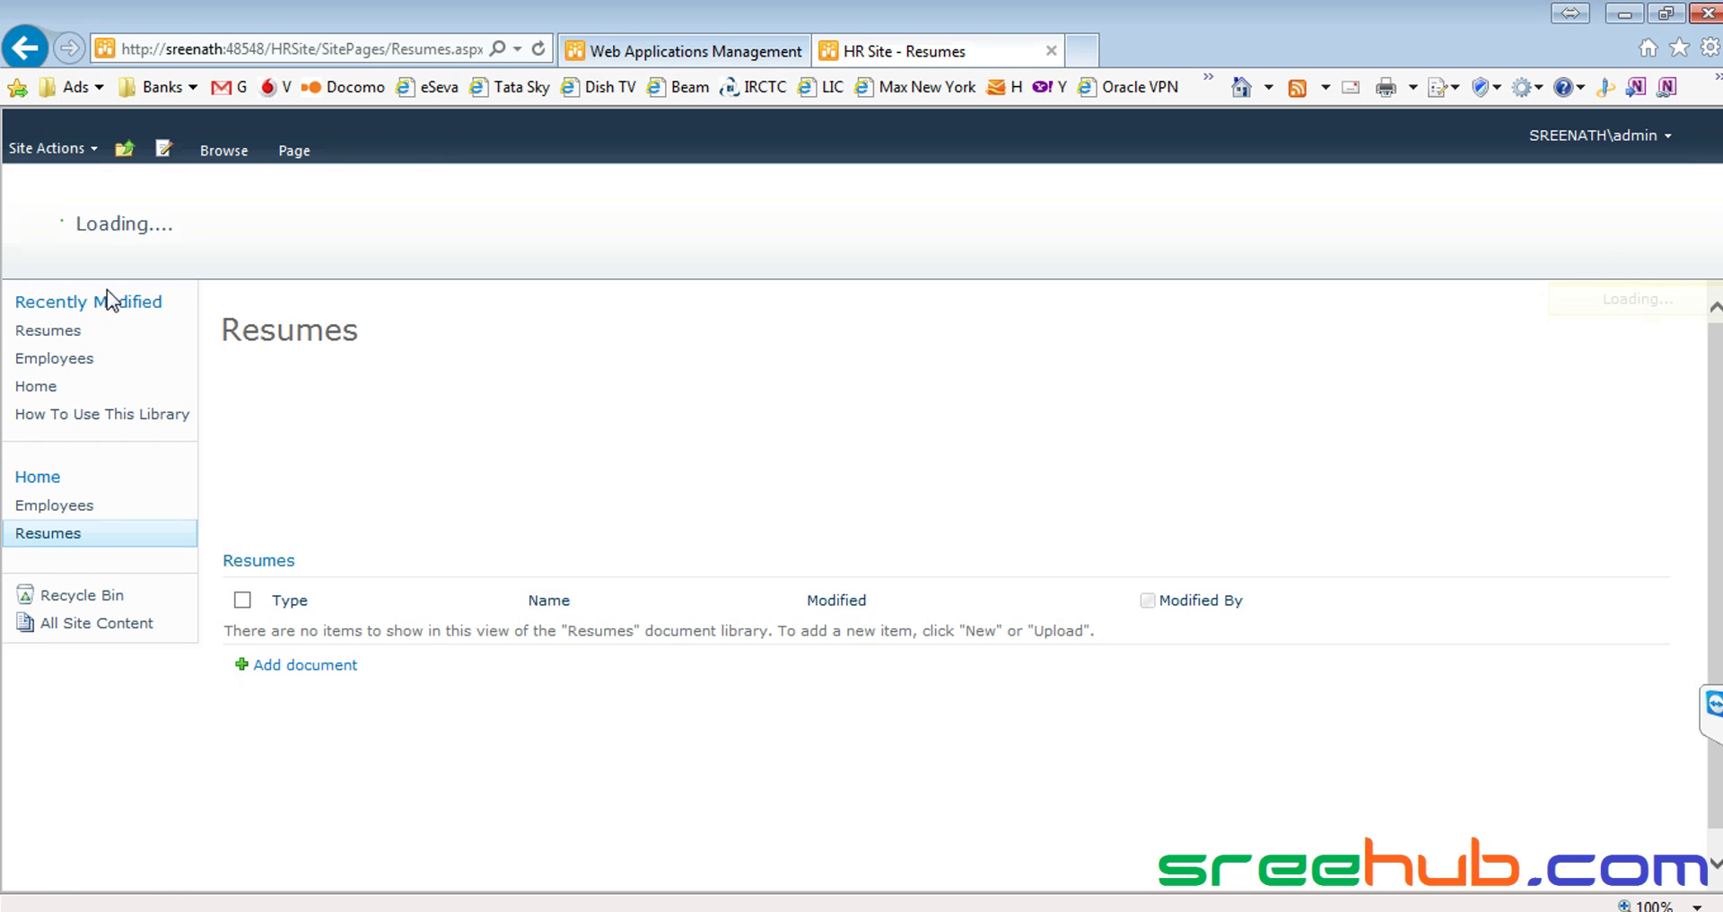
left_click(103, 193)
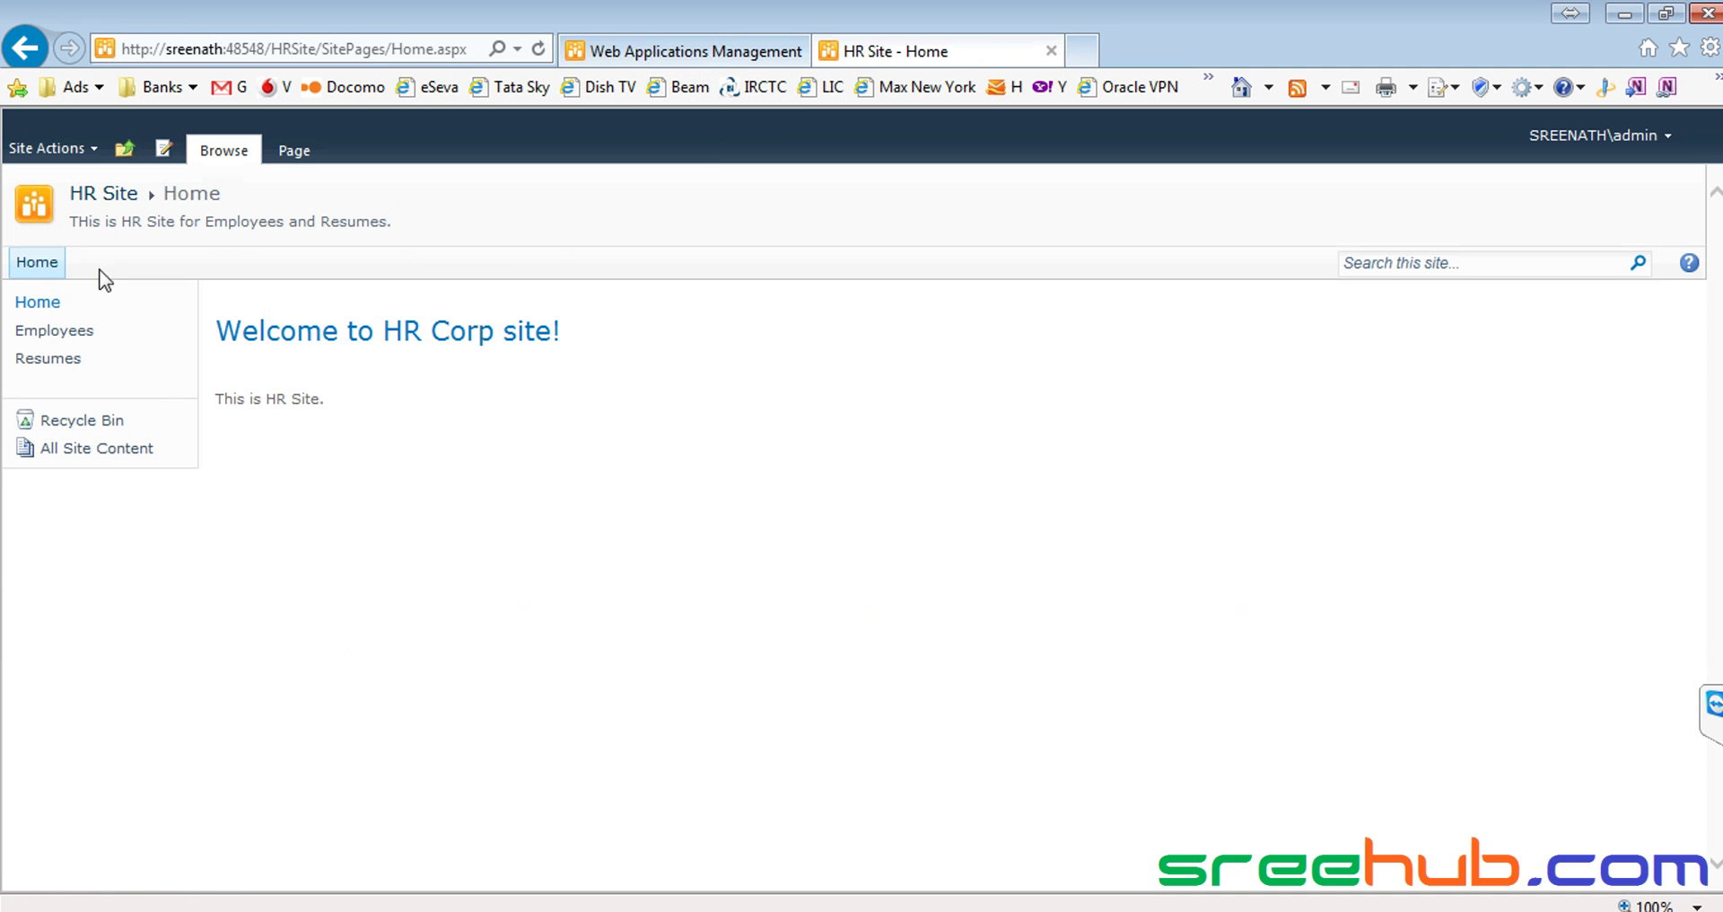
left_click(46, 359)
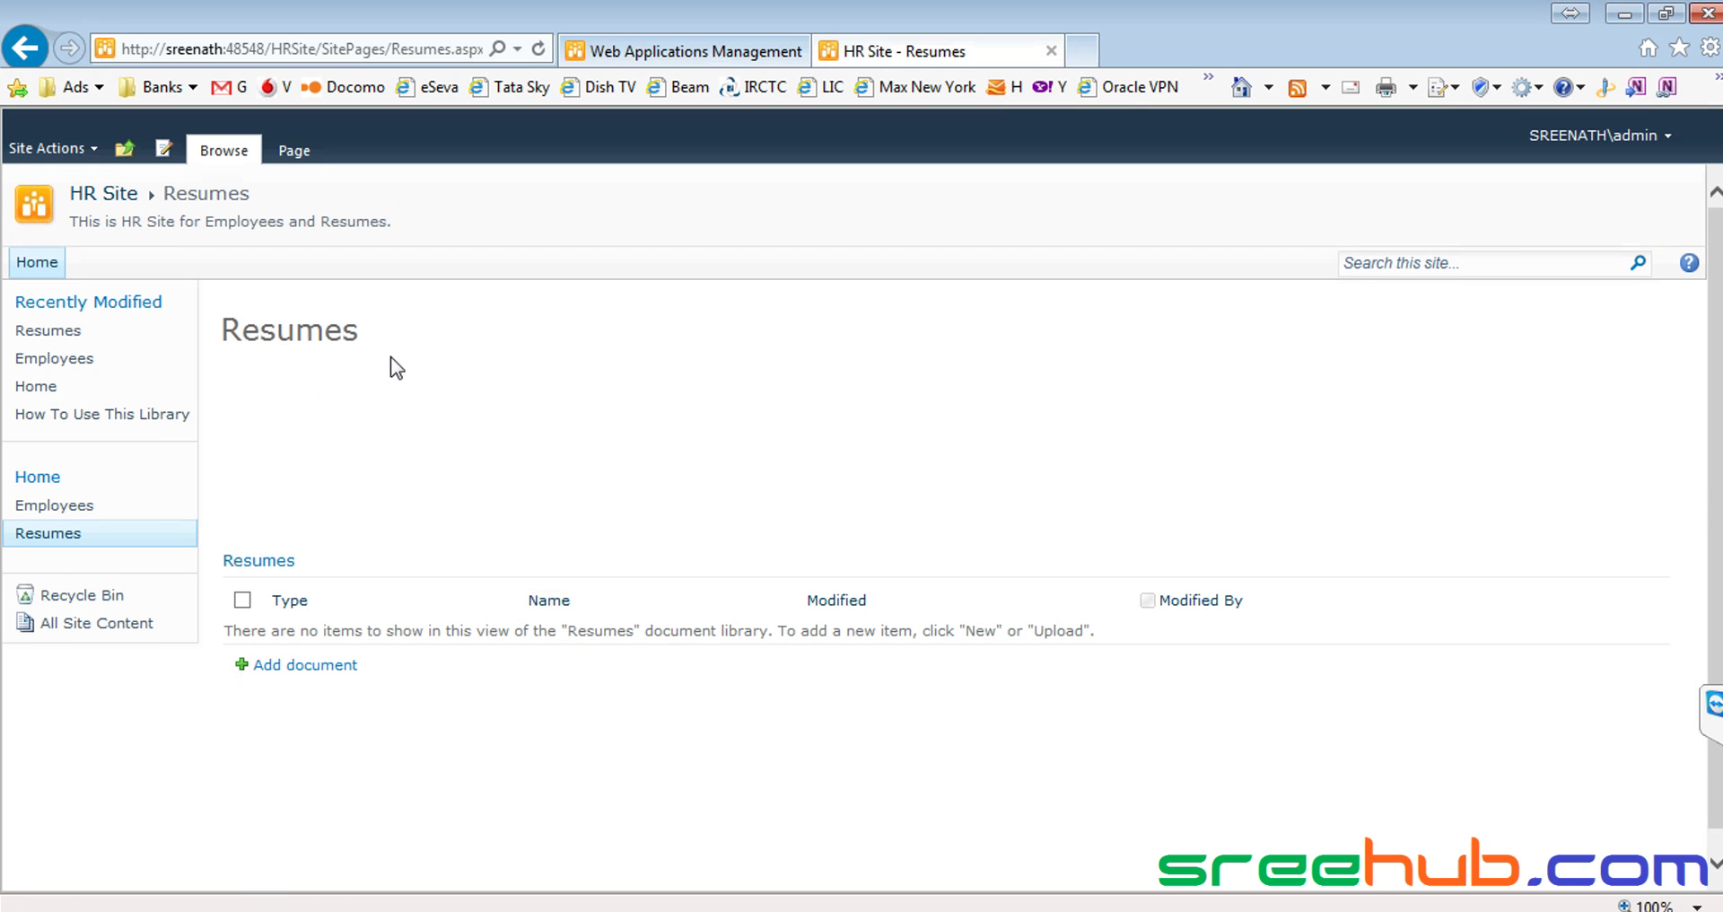
left_click_drag(231, 330, 423, 327)
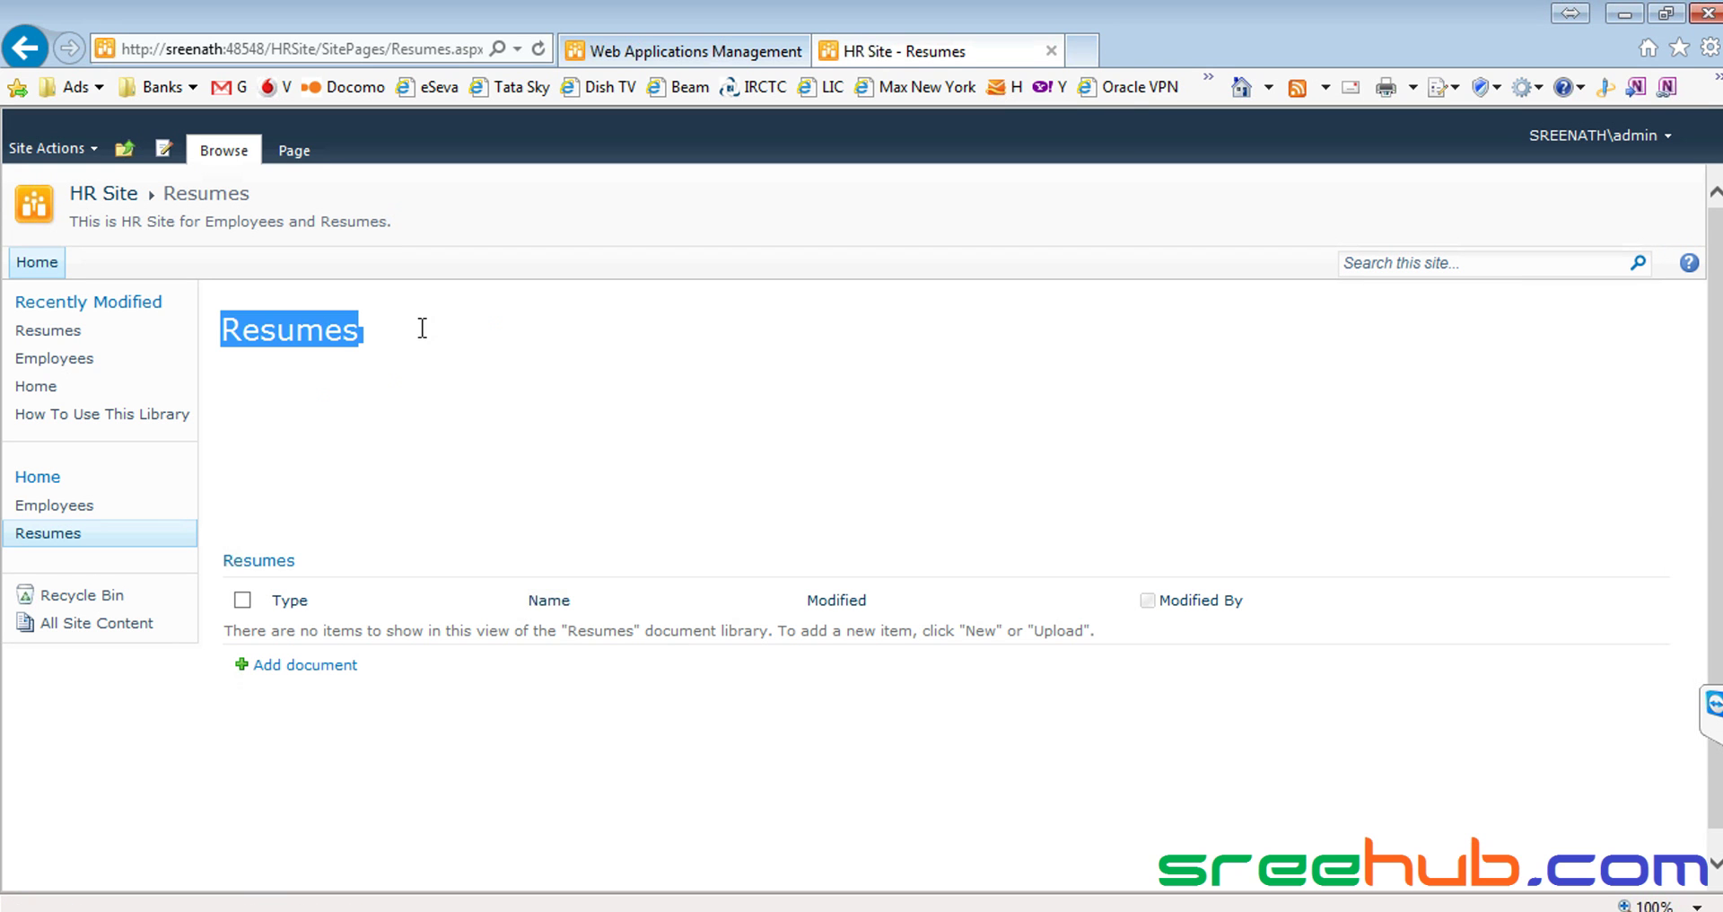
left_click(310, 433)
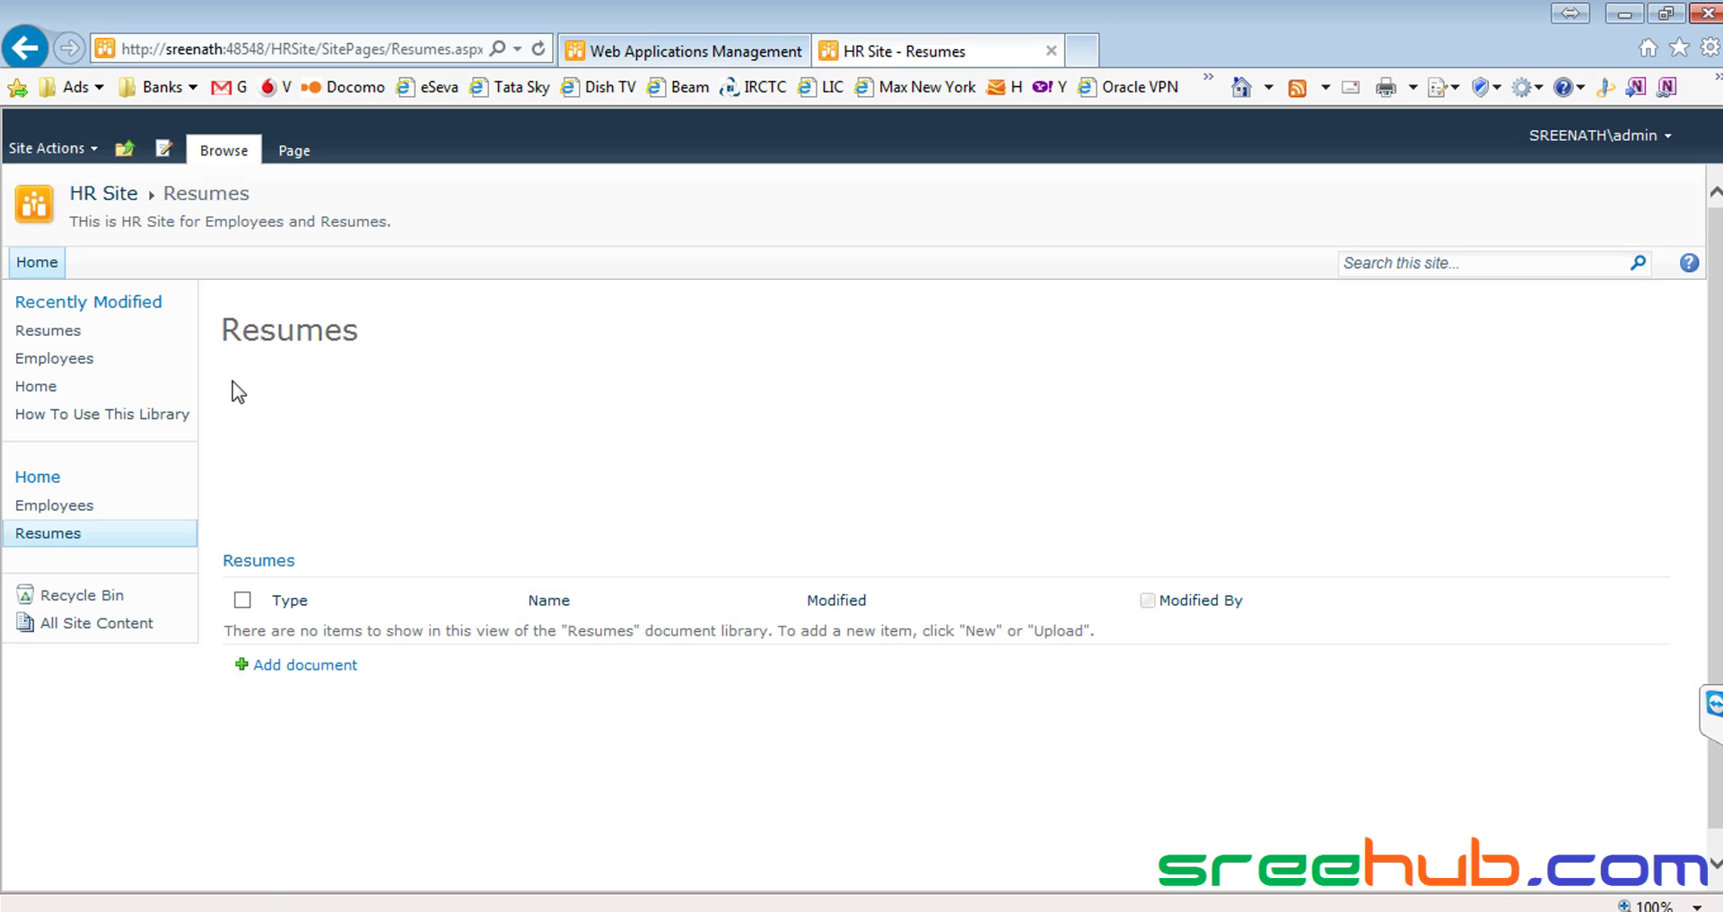
left_click_drag(232, 384, 238, 462)
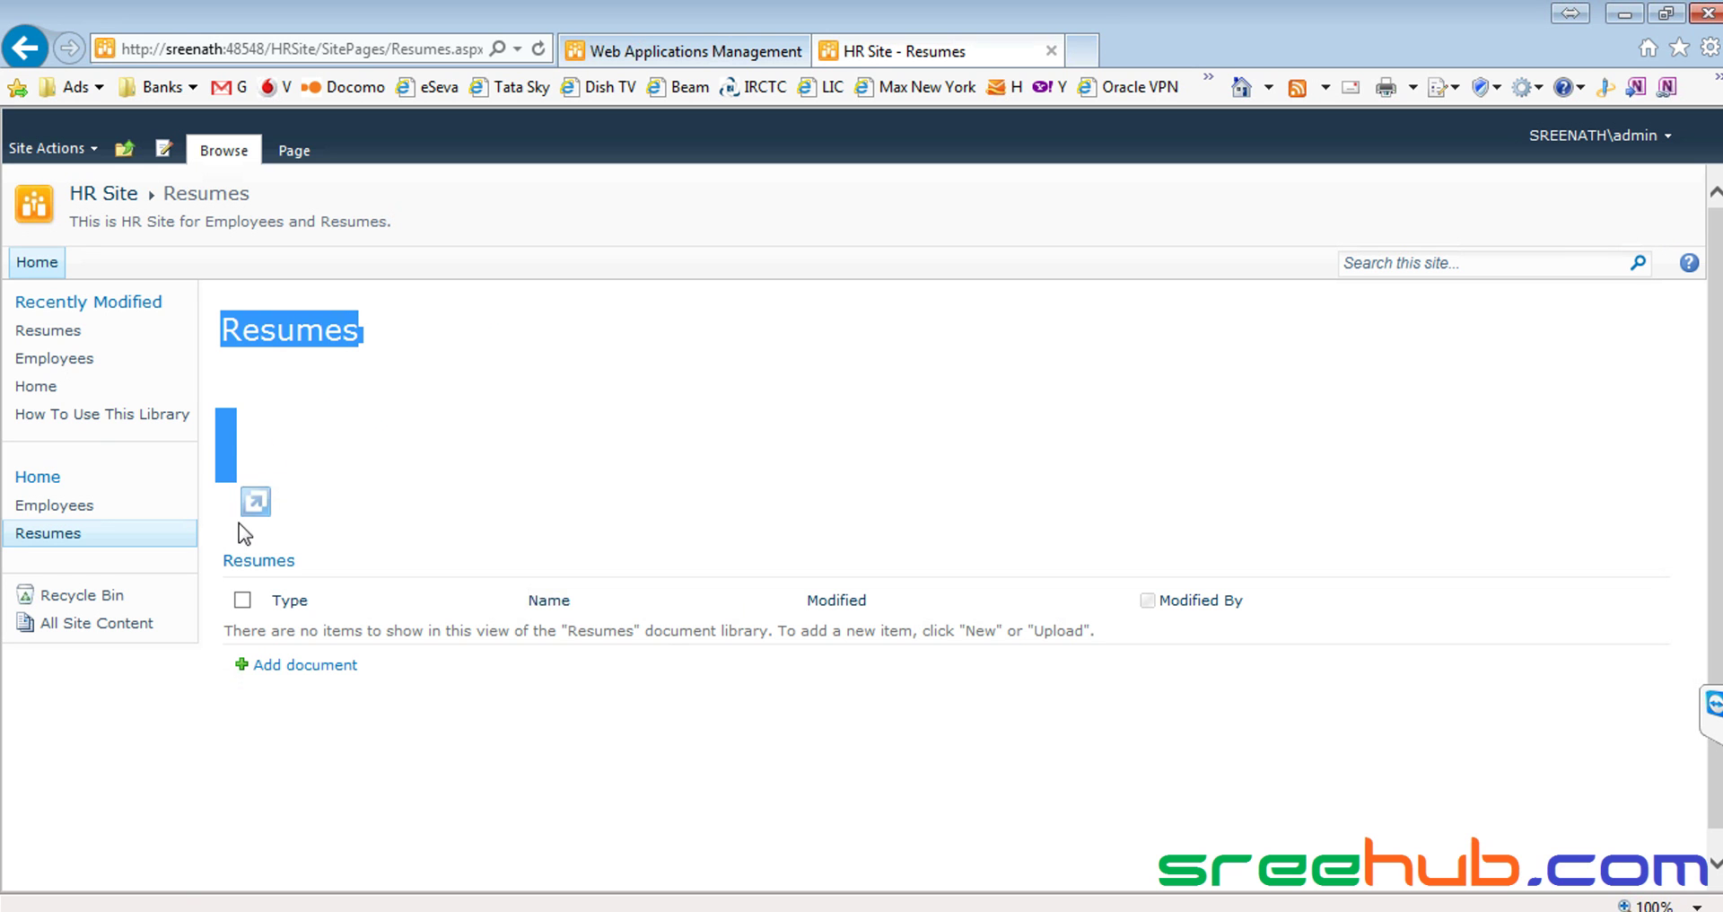
left_click(239, 525)
left_click_drag(233, 426, 230, 557)
left_click(260, 412)
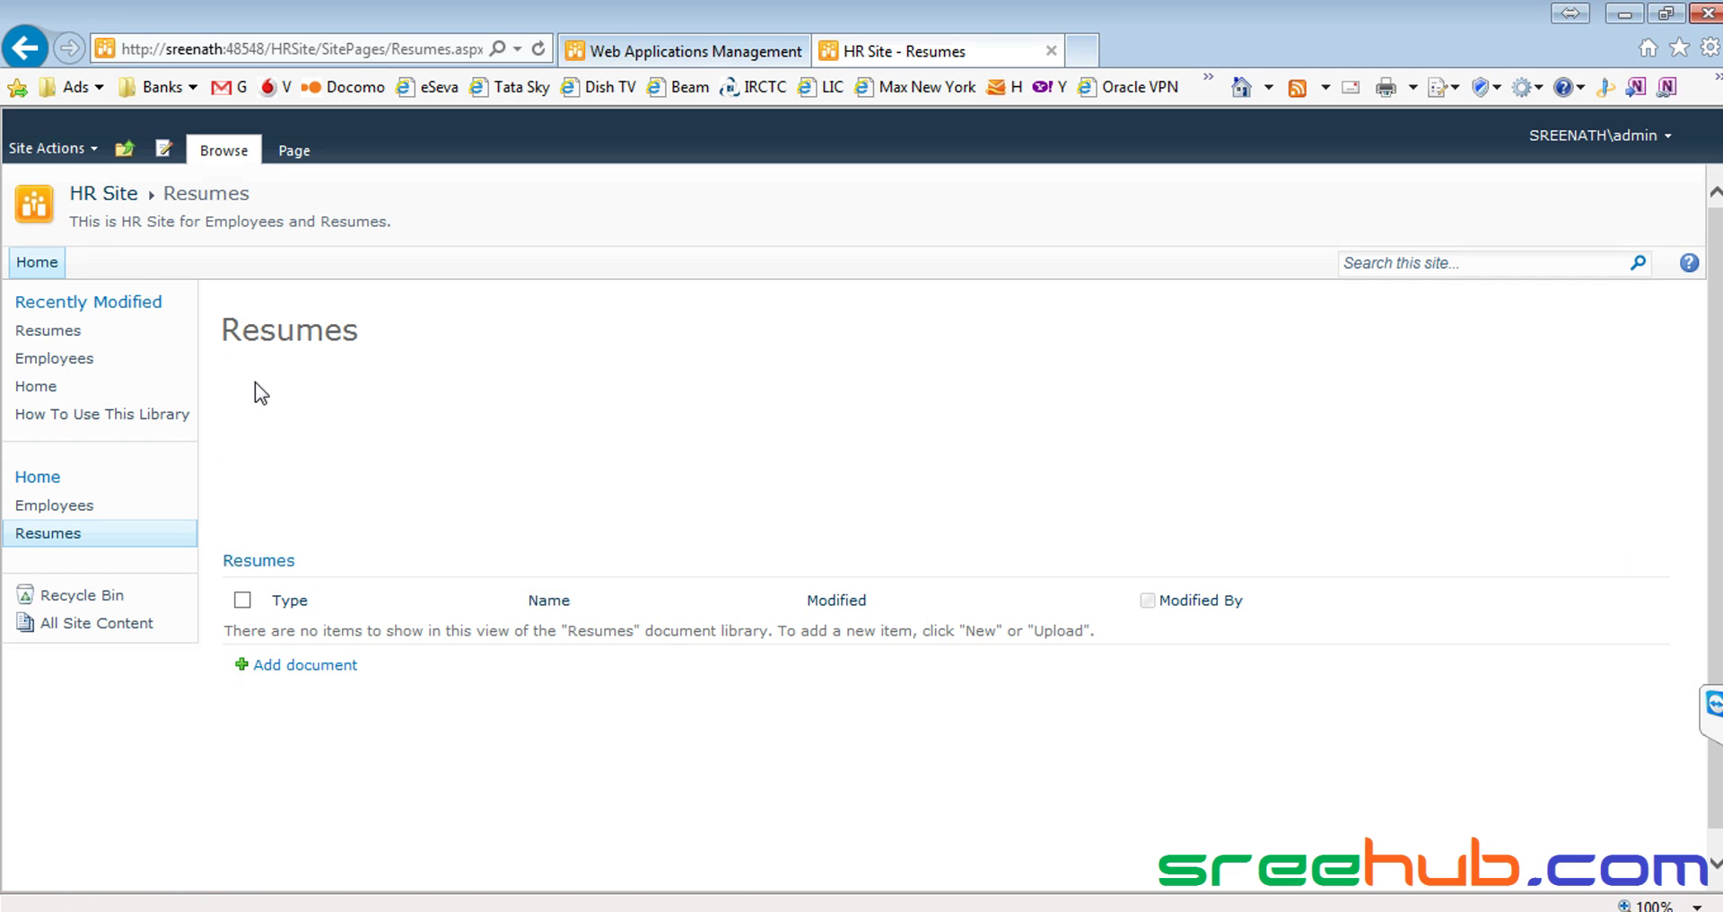
left_click(54, 151)
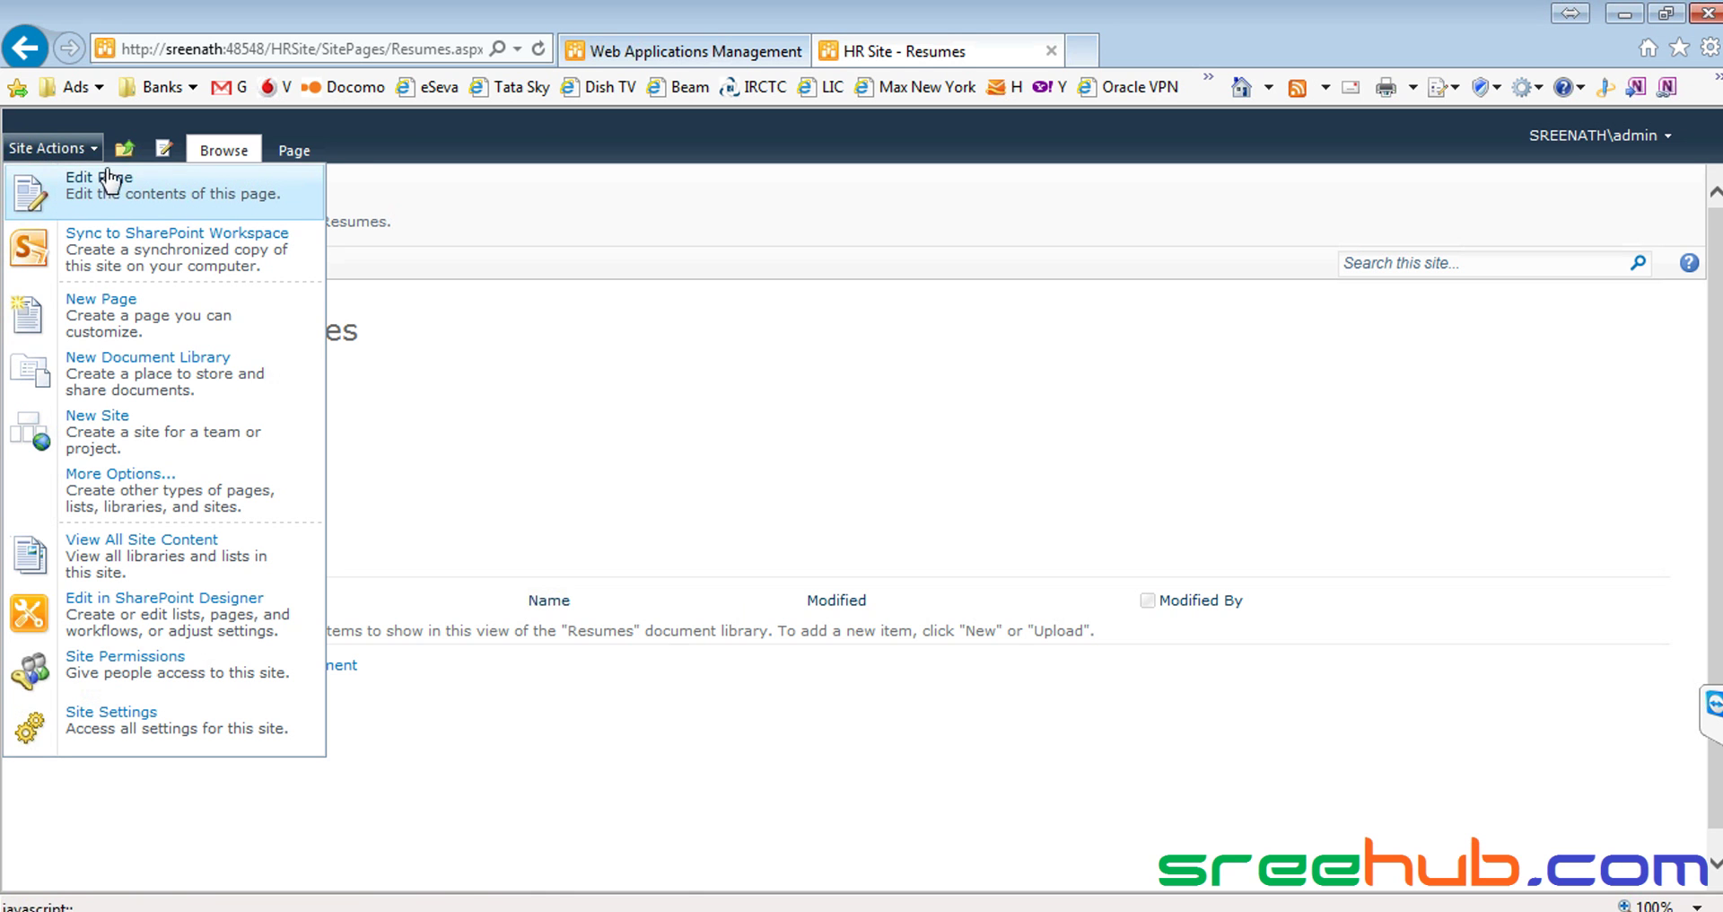
Re-enter edit mode, remove the blank gap between the Resumes heading and library, and save
left_click(519, 375)
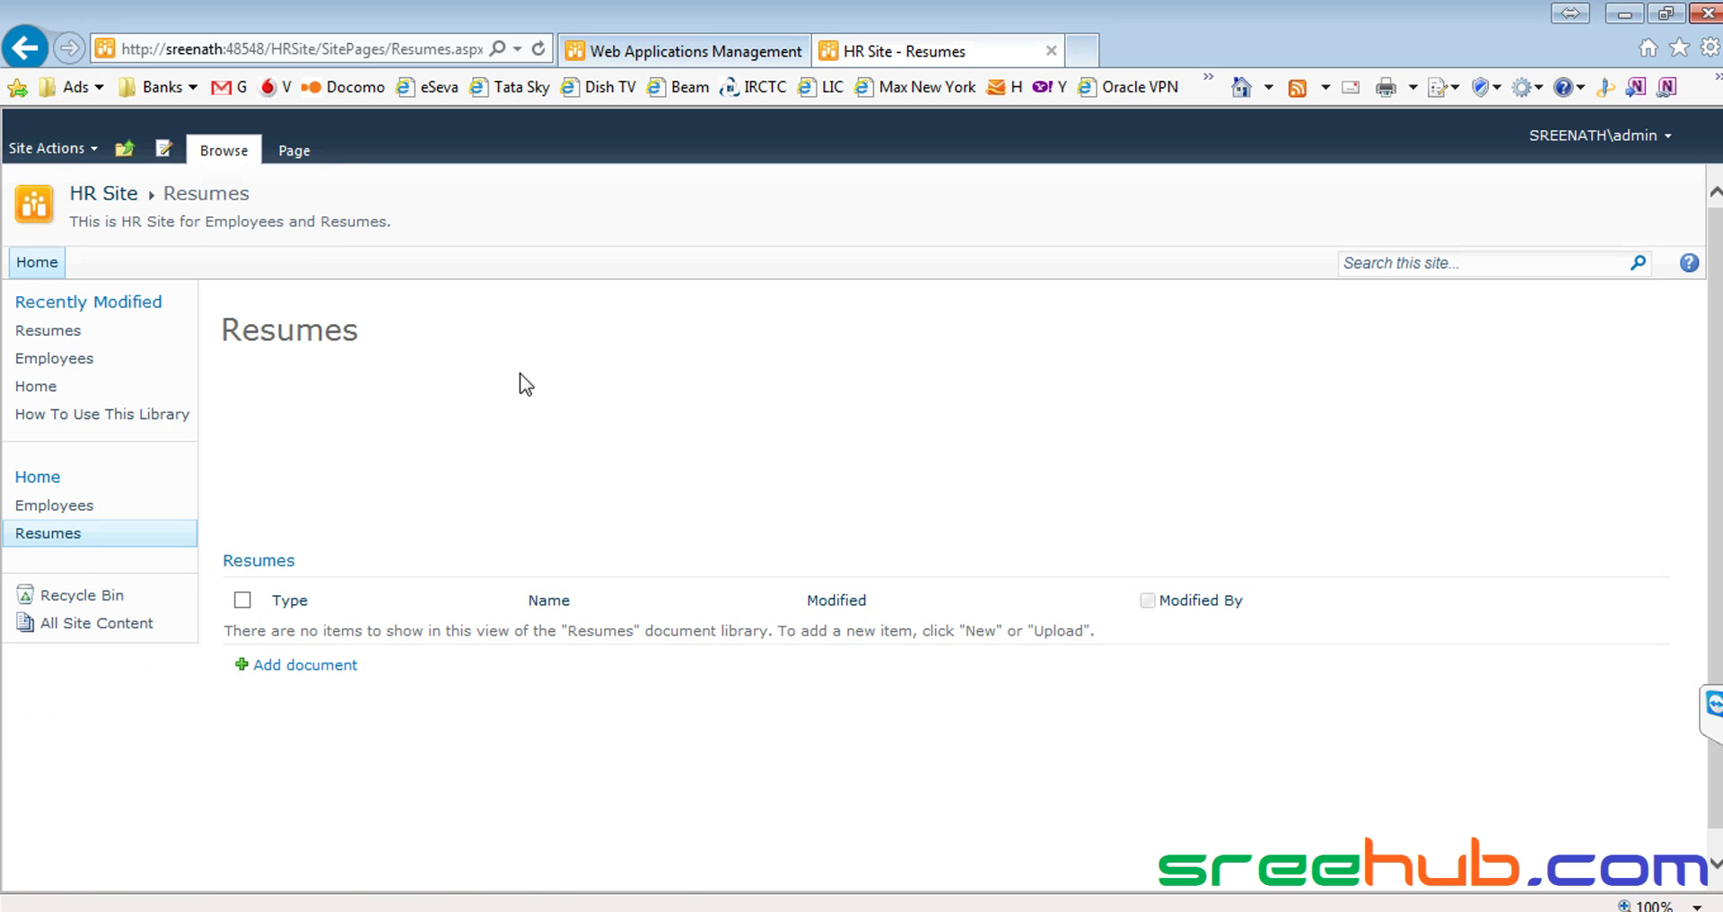
left_click(167, 162)
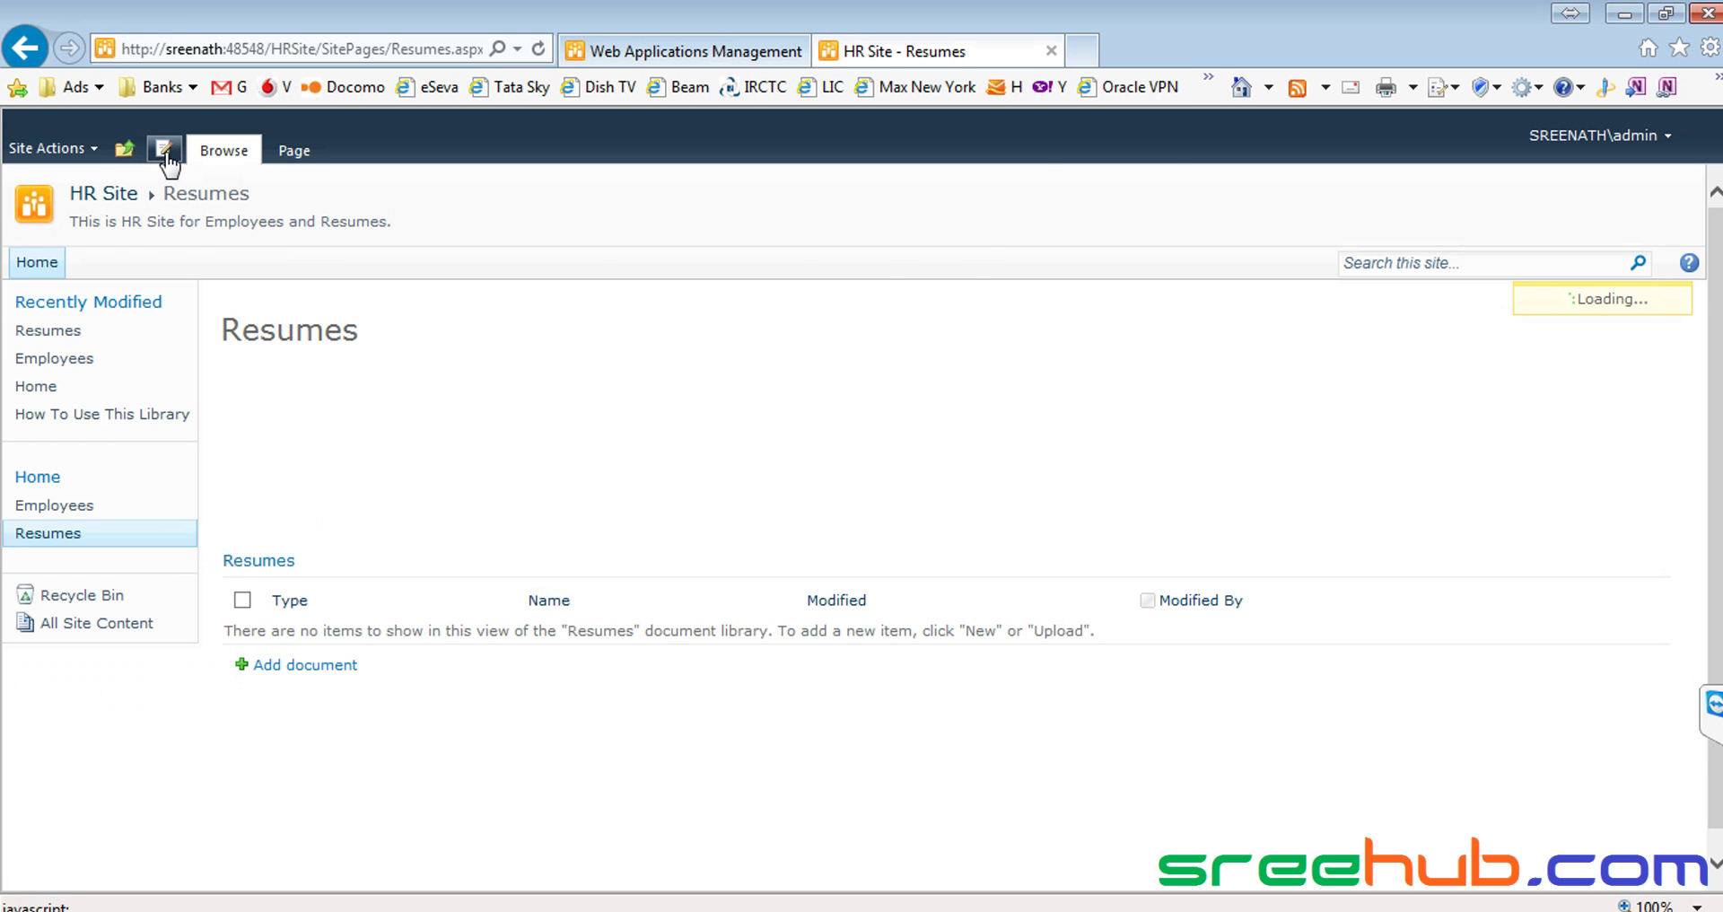
left_click(321, 345)
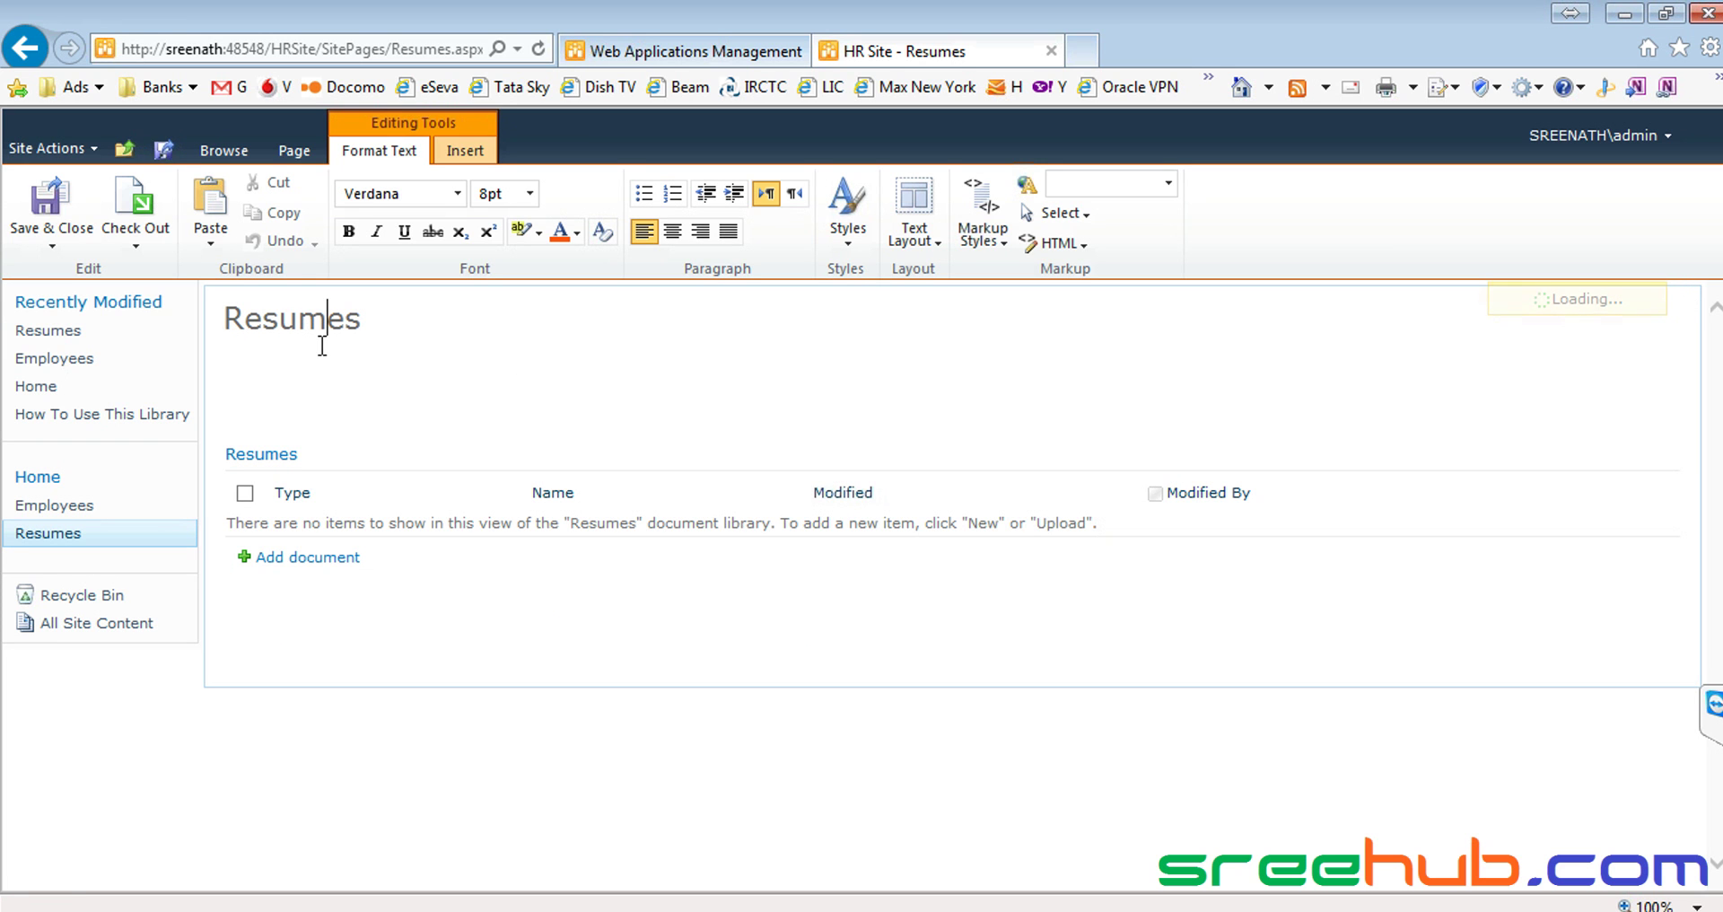
key("Delete")
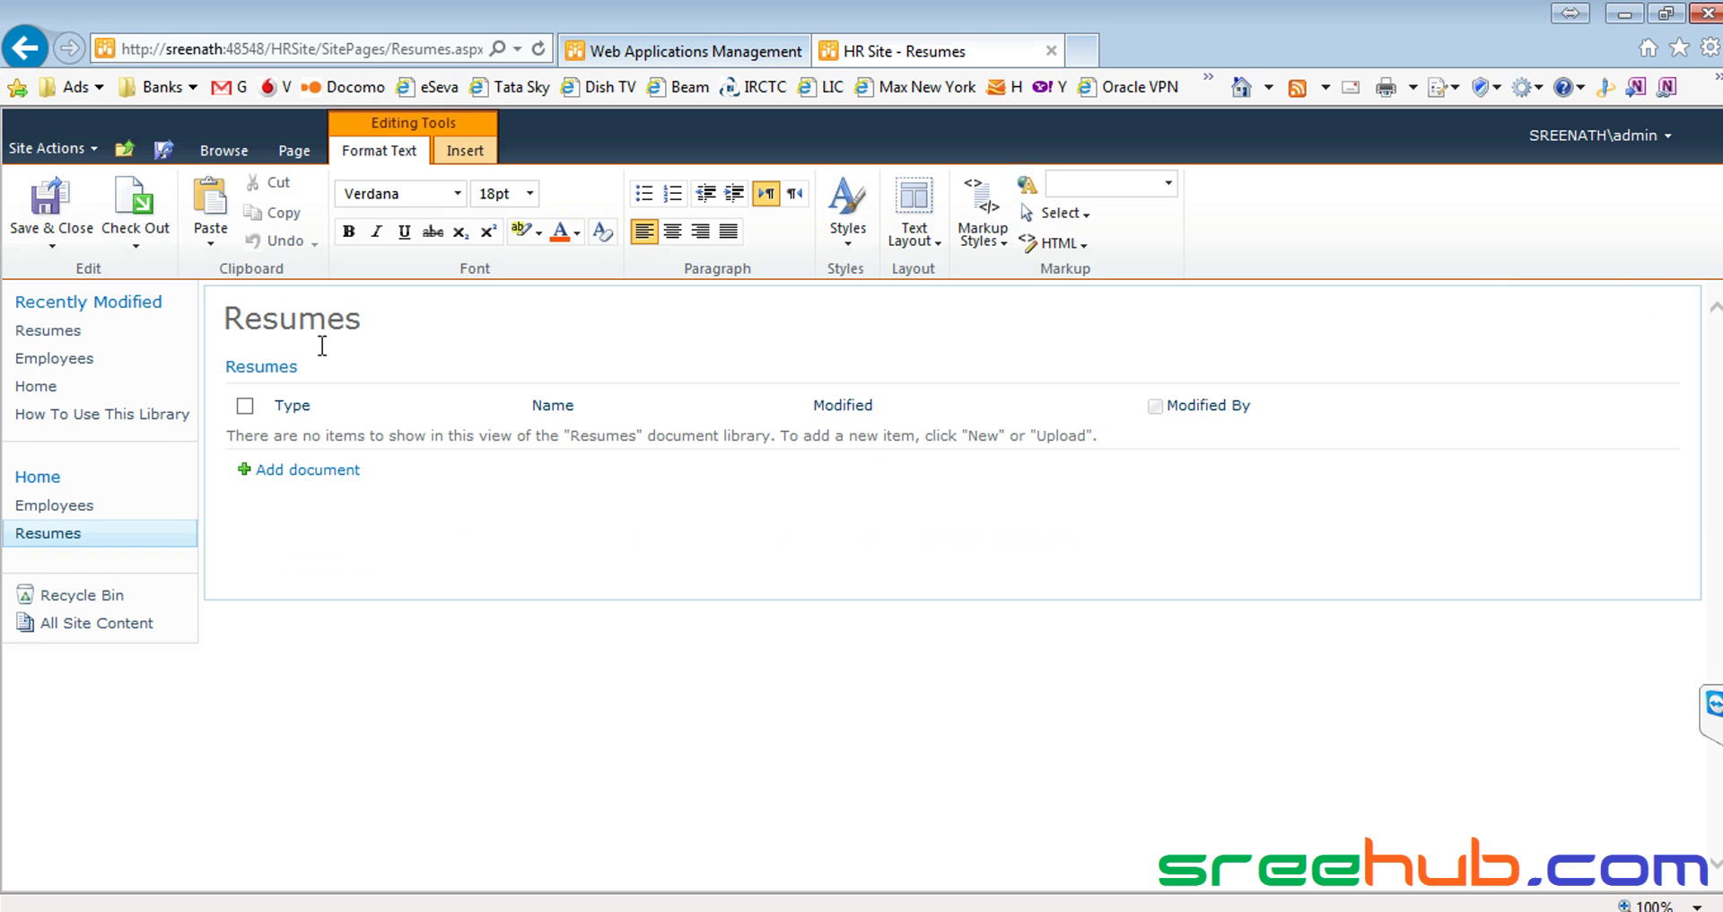
key("Return")
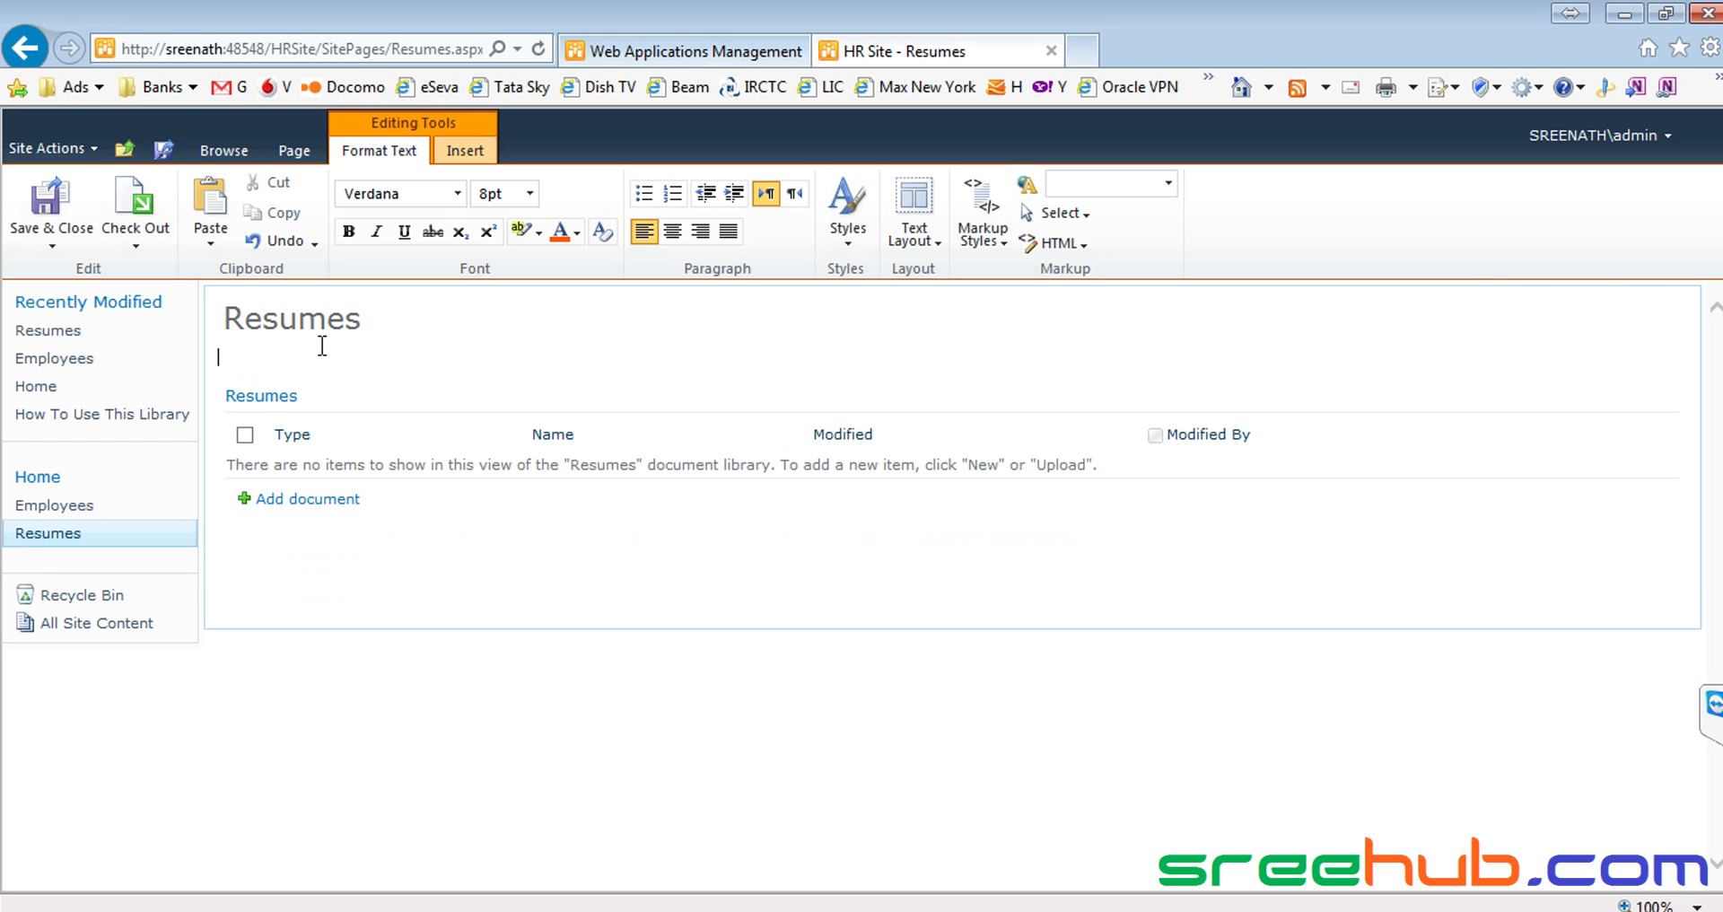
key("Delete")
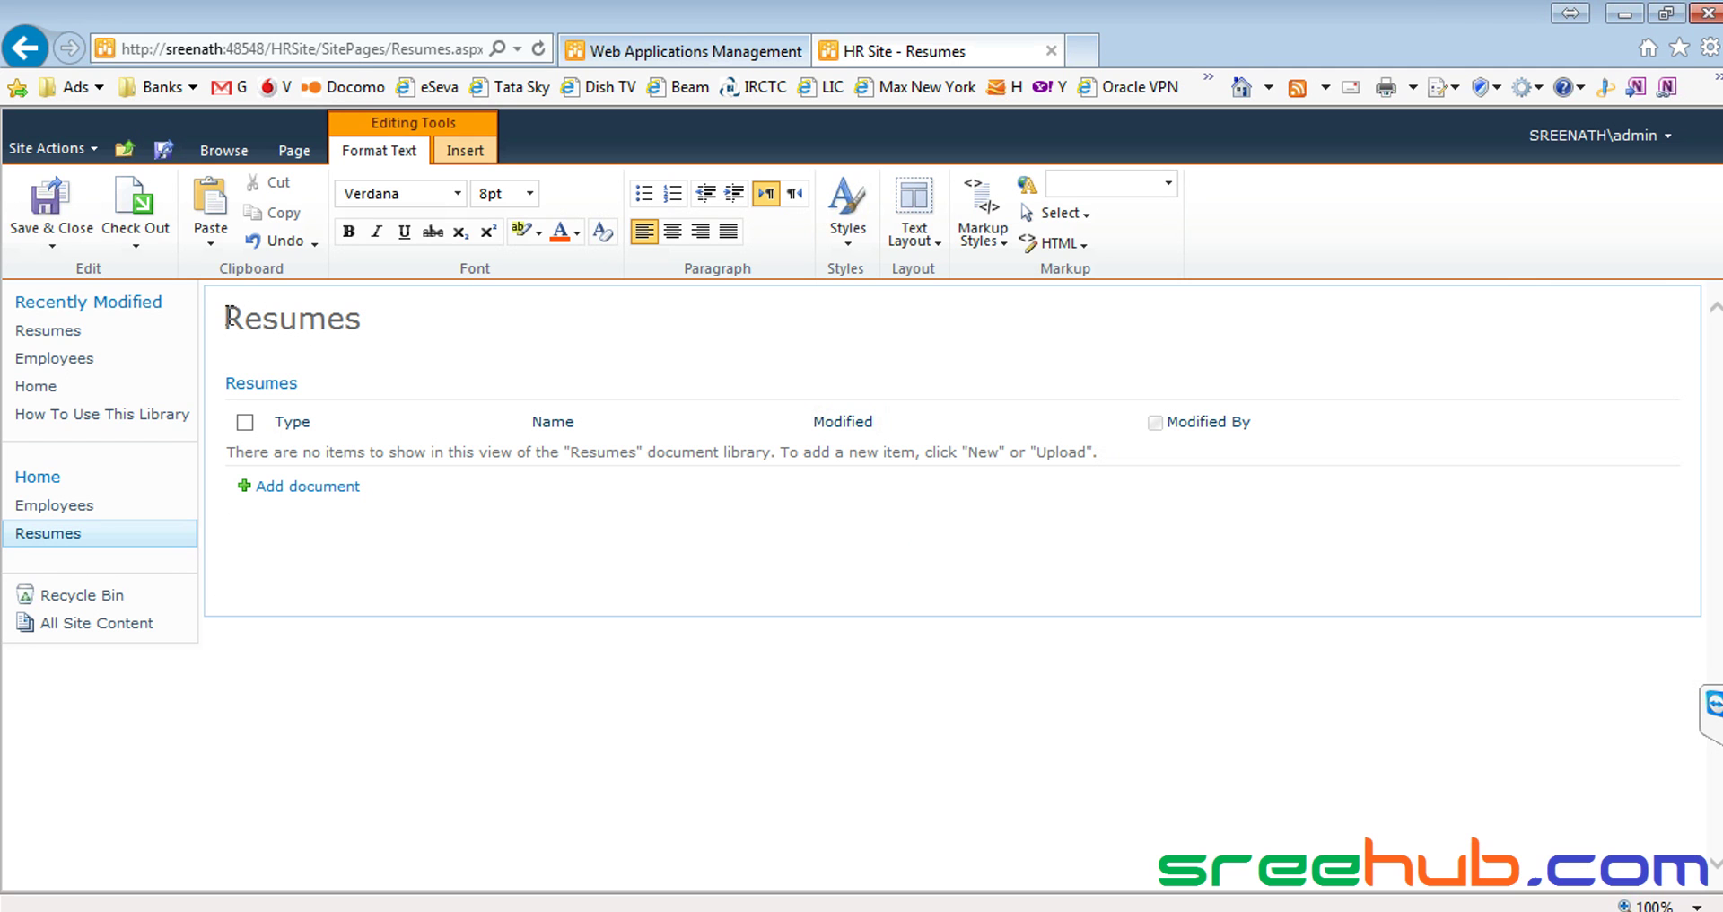
left_click_drag(224, 317, 373, 316)
left_click(273, 363)
left_click(46, 215)
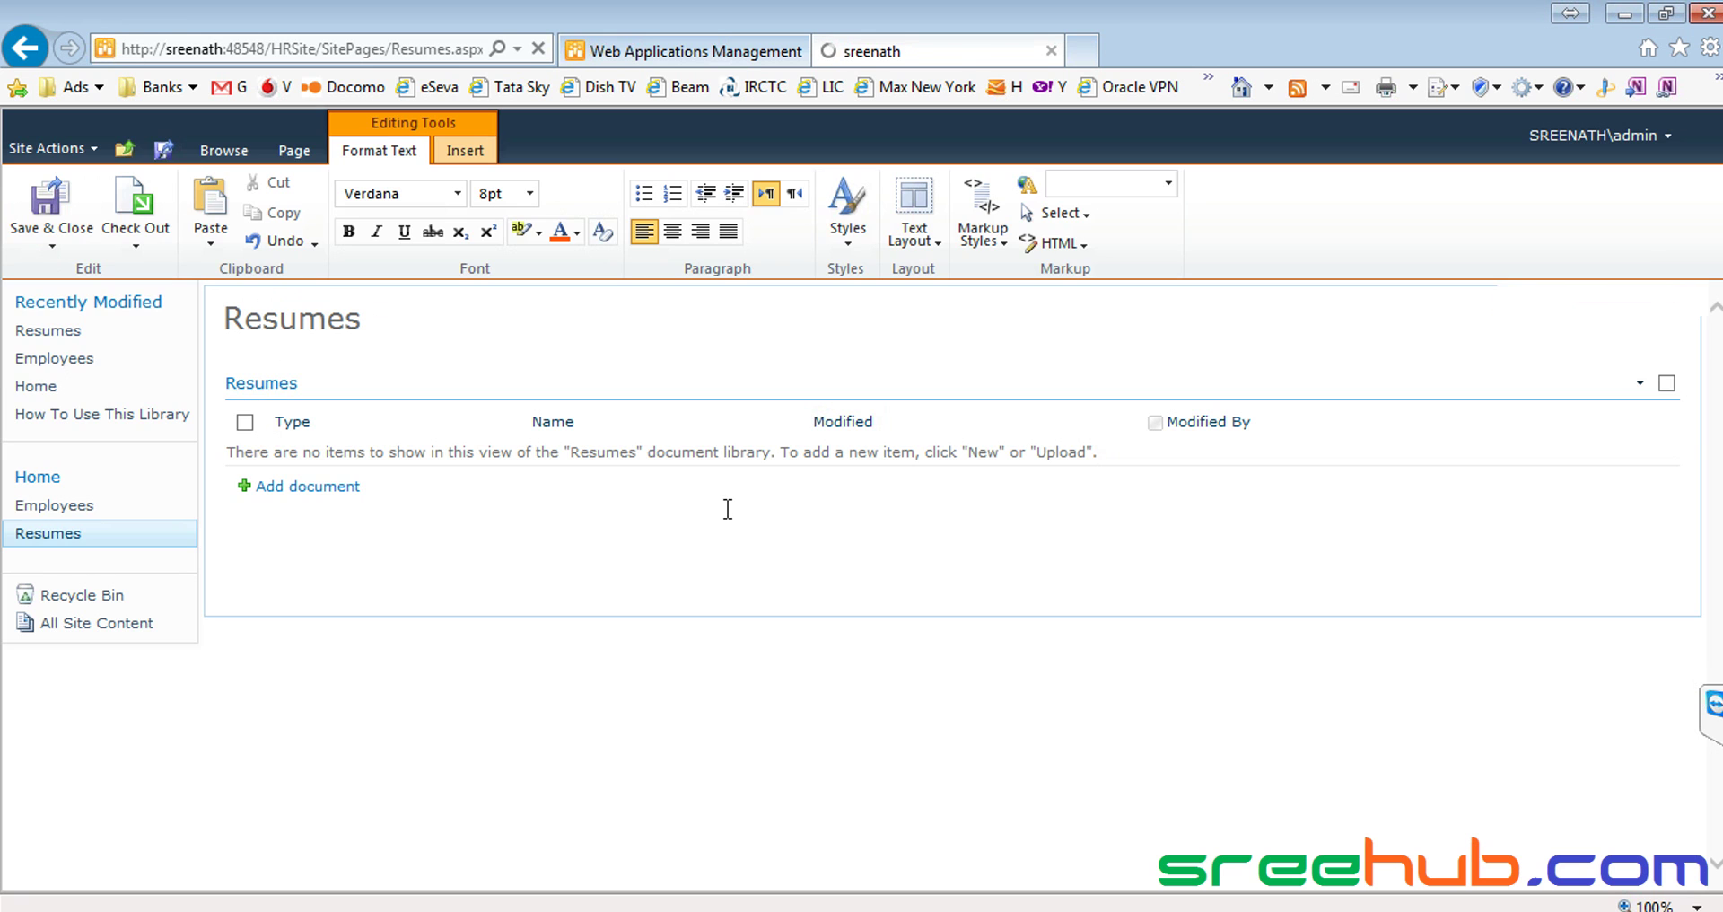
left_click_drag(223, 329, 374, 327)
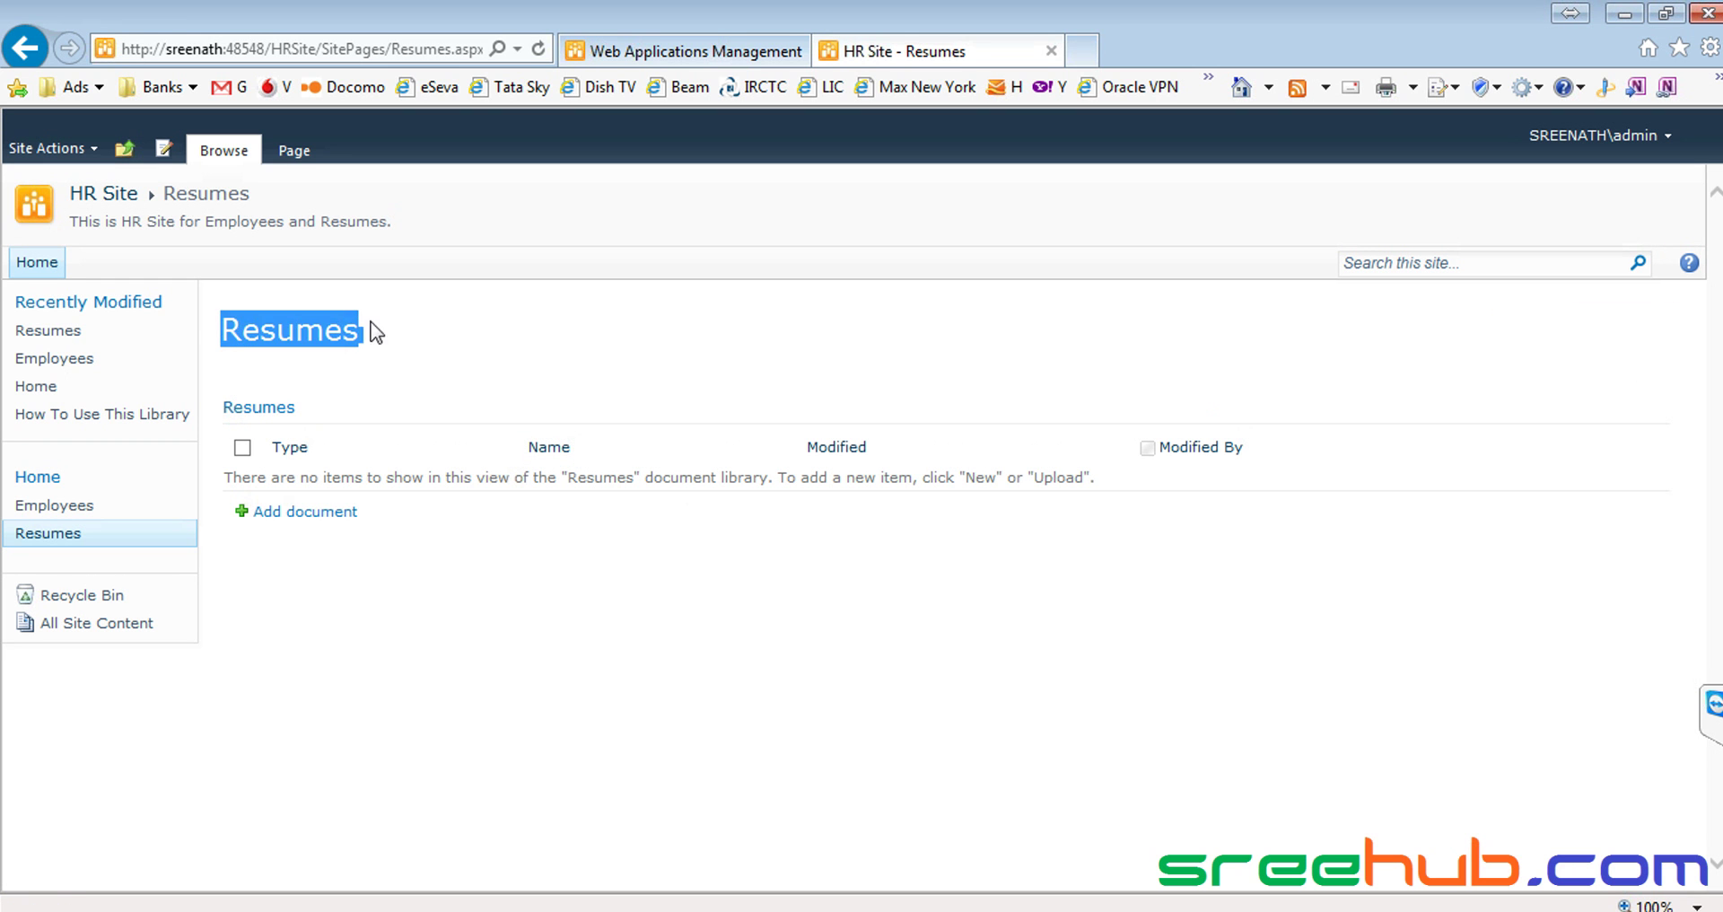
left_click(514, 323)
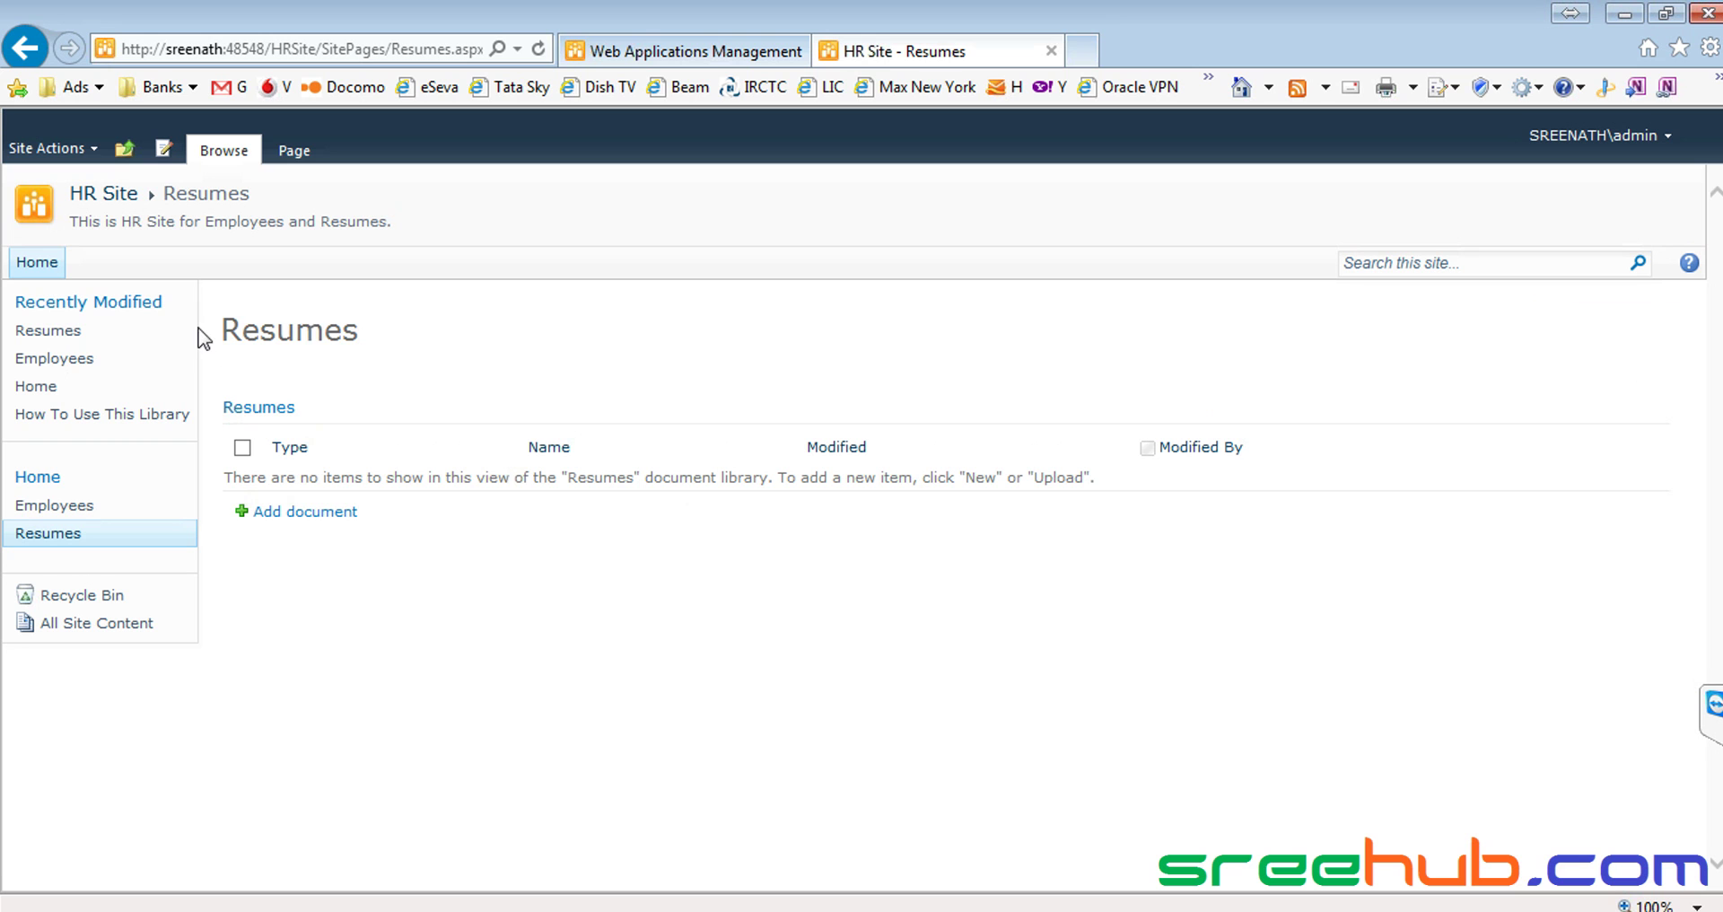
left_click_drag(205, 333, 440, 328)
left_click(300, 311)
left_click_drag(219, 318, 384, 514)
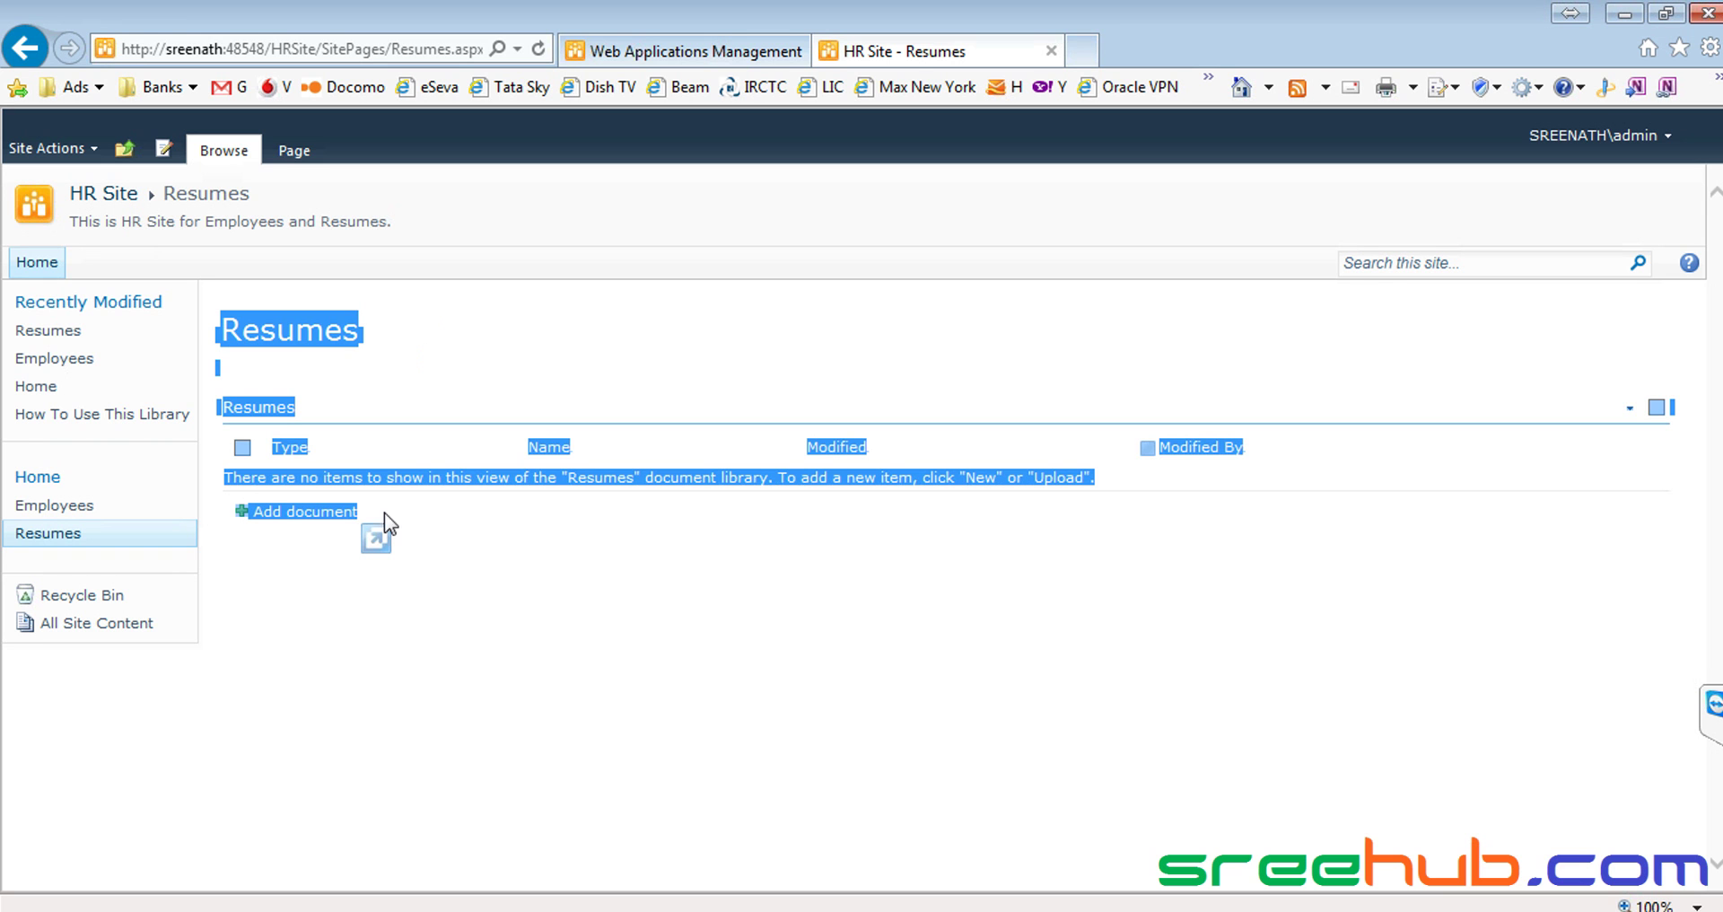
left_click(432, 320)
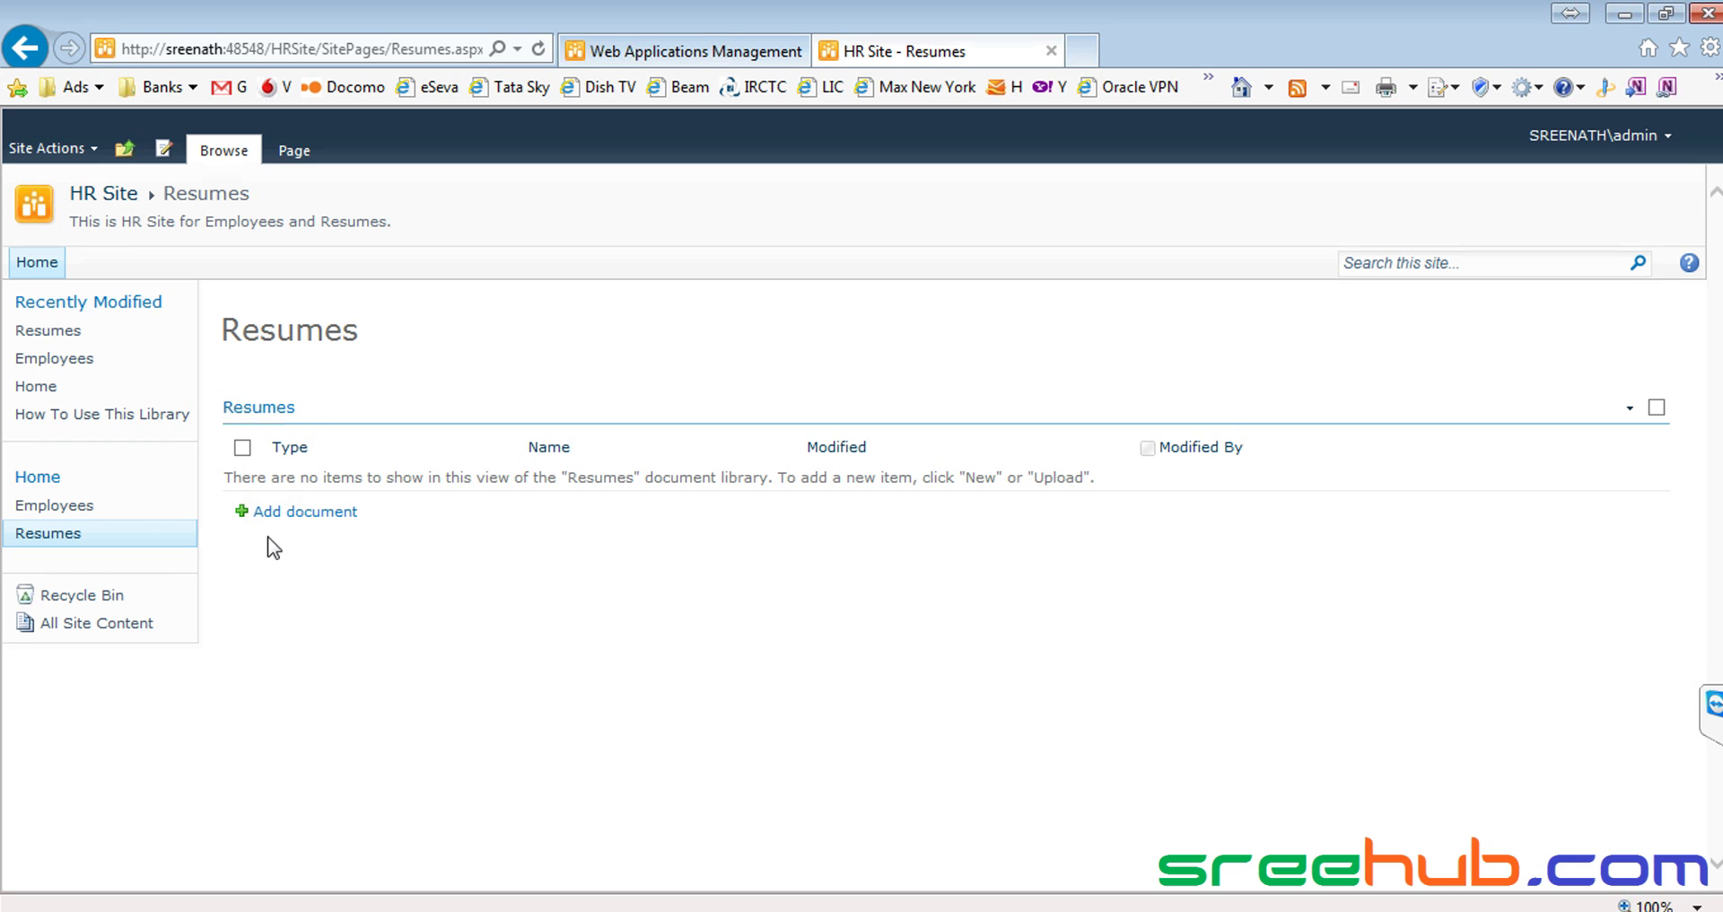
left_click(115, 201)
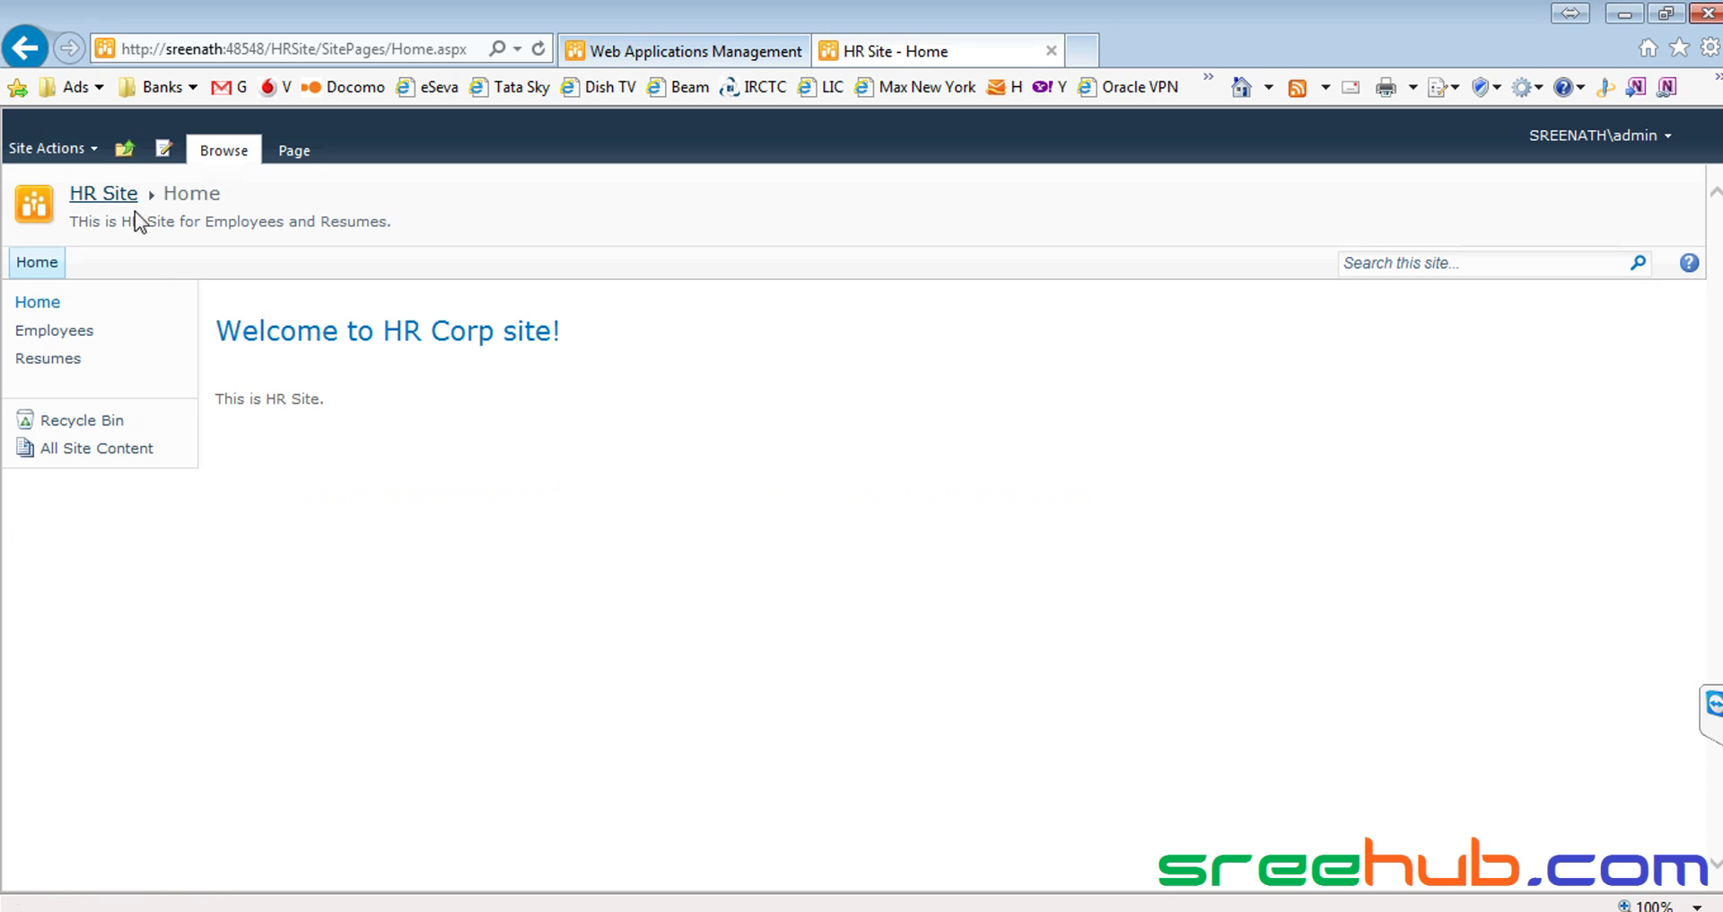
left_click(51, 359)
left_click_drag(232, 321, 562, 362)
left_click(561, 364)
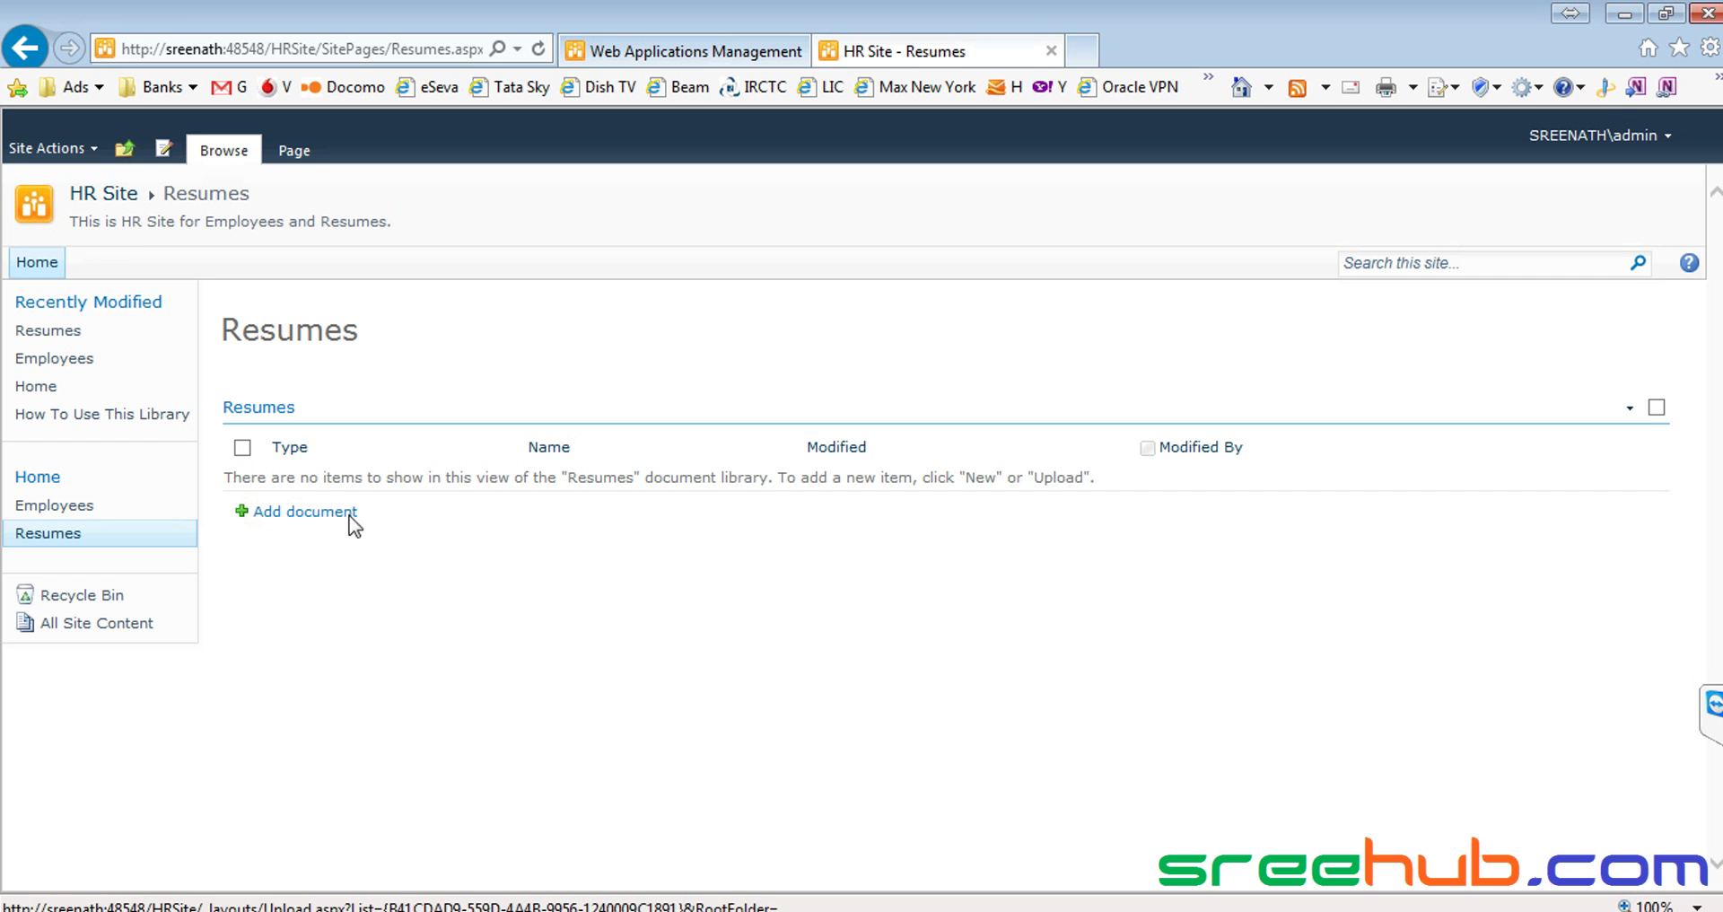
Upload 'Share point course content' from the Desktop to Resumes, then open its item menu
left_click(297, 508)
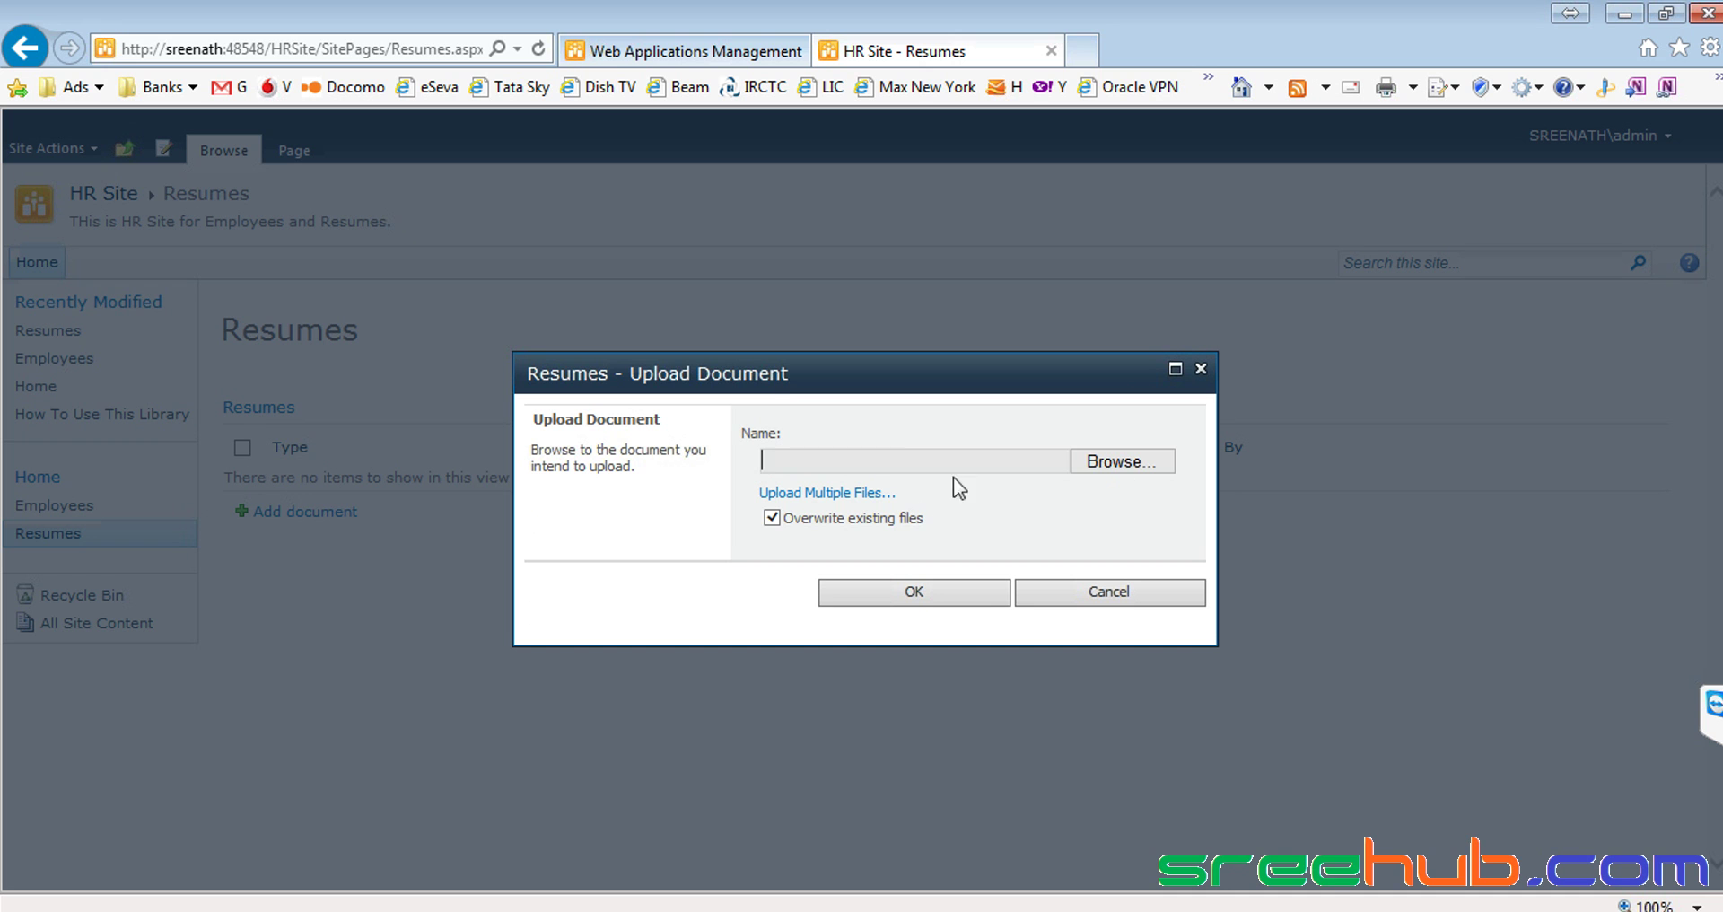
left_click(1132, 467)
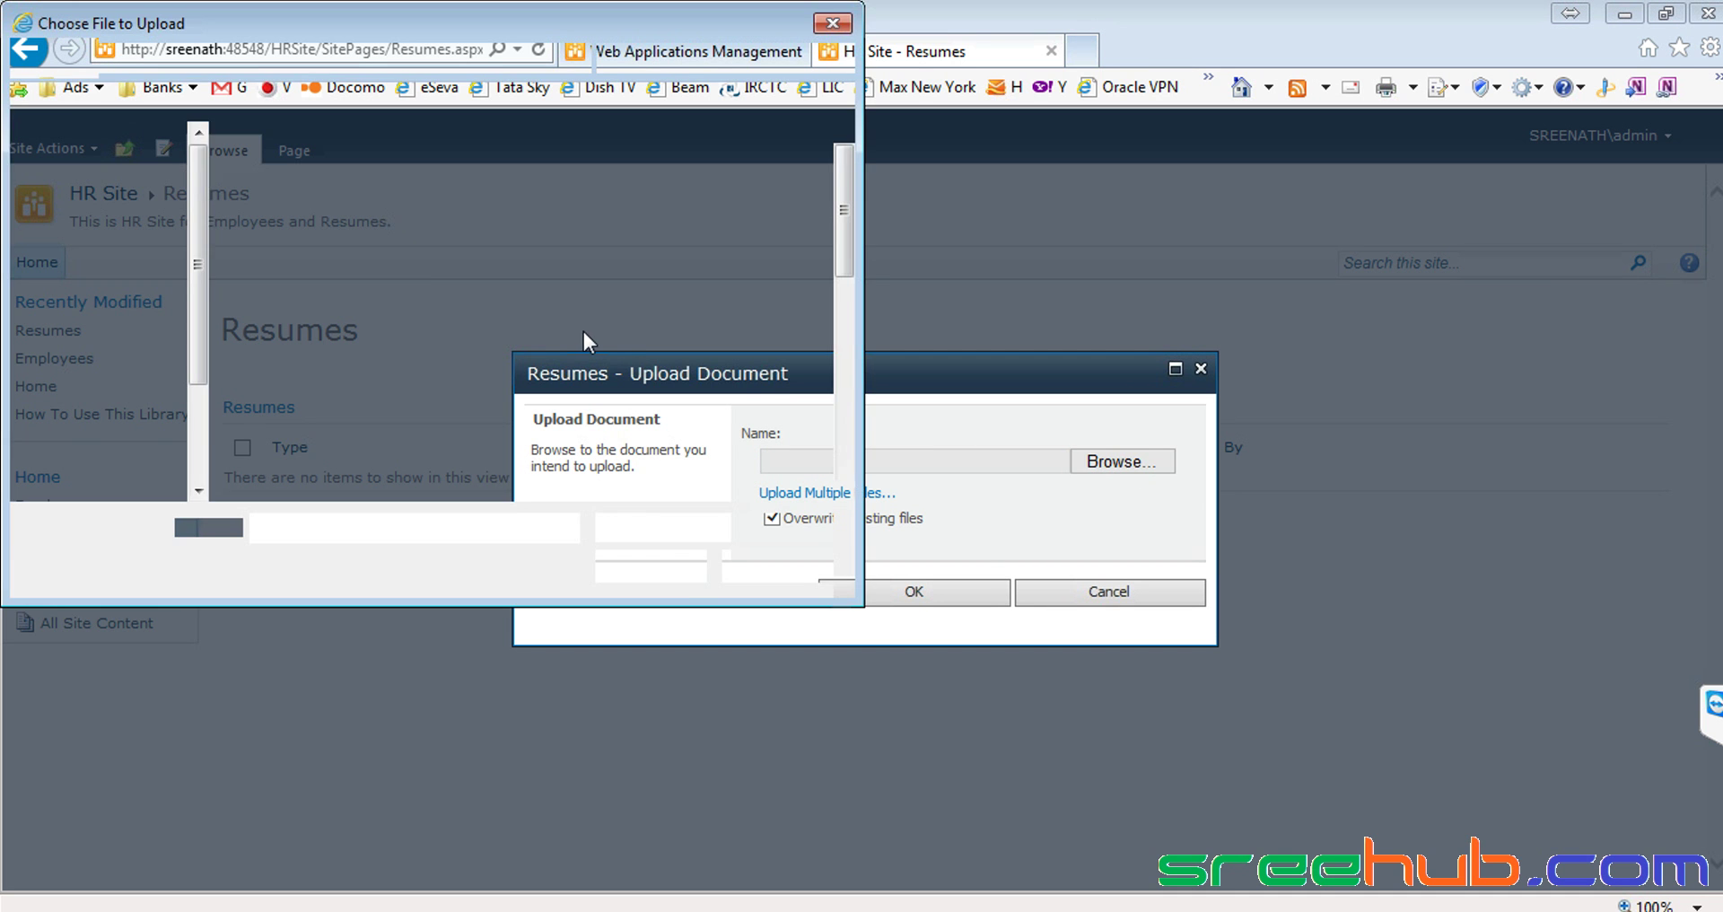
scroll(359, 304, "down", 5)
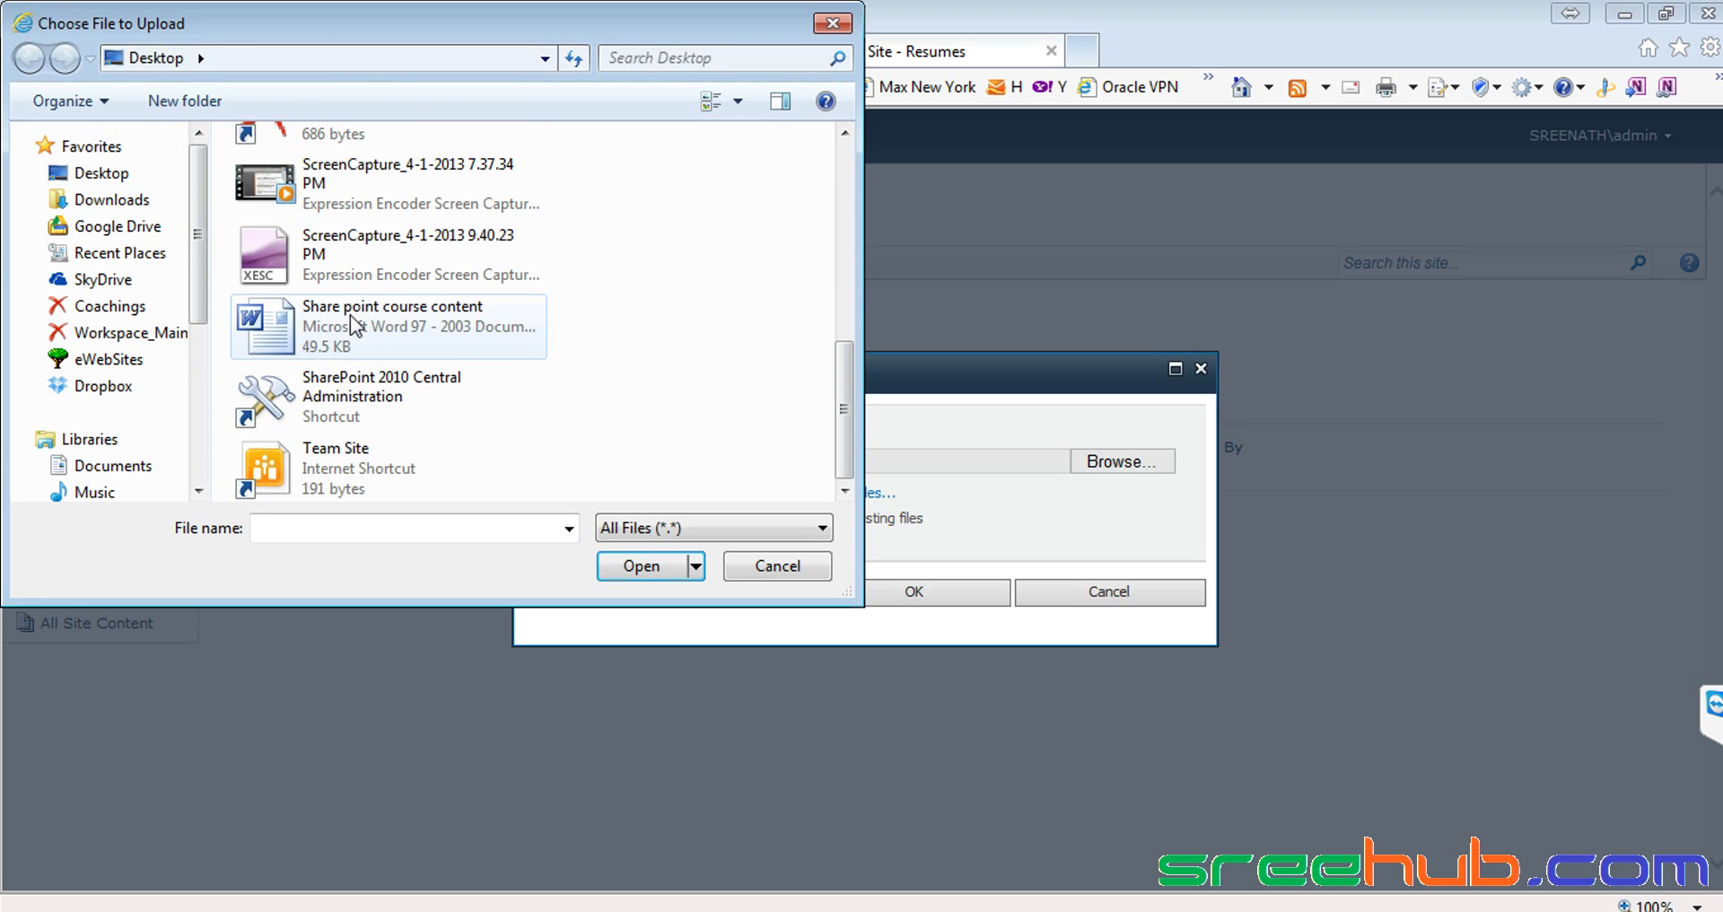
left_click(384, 319)
double_click(384, 320)
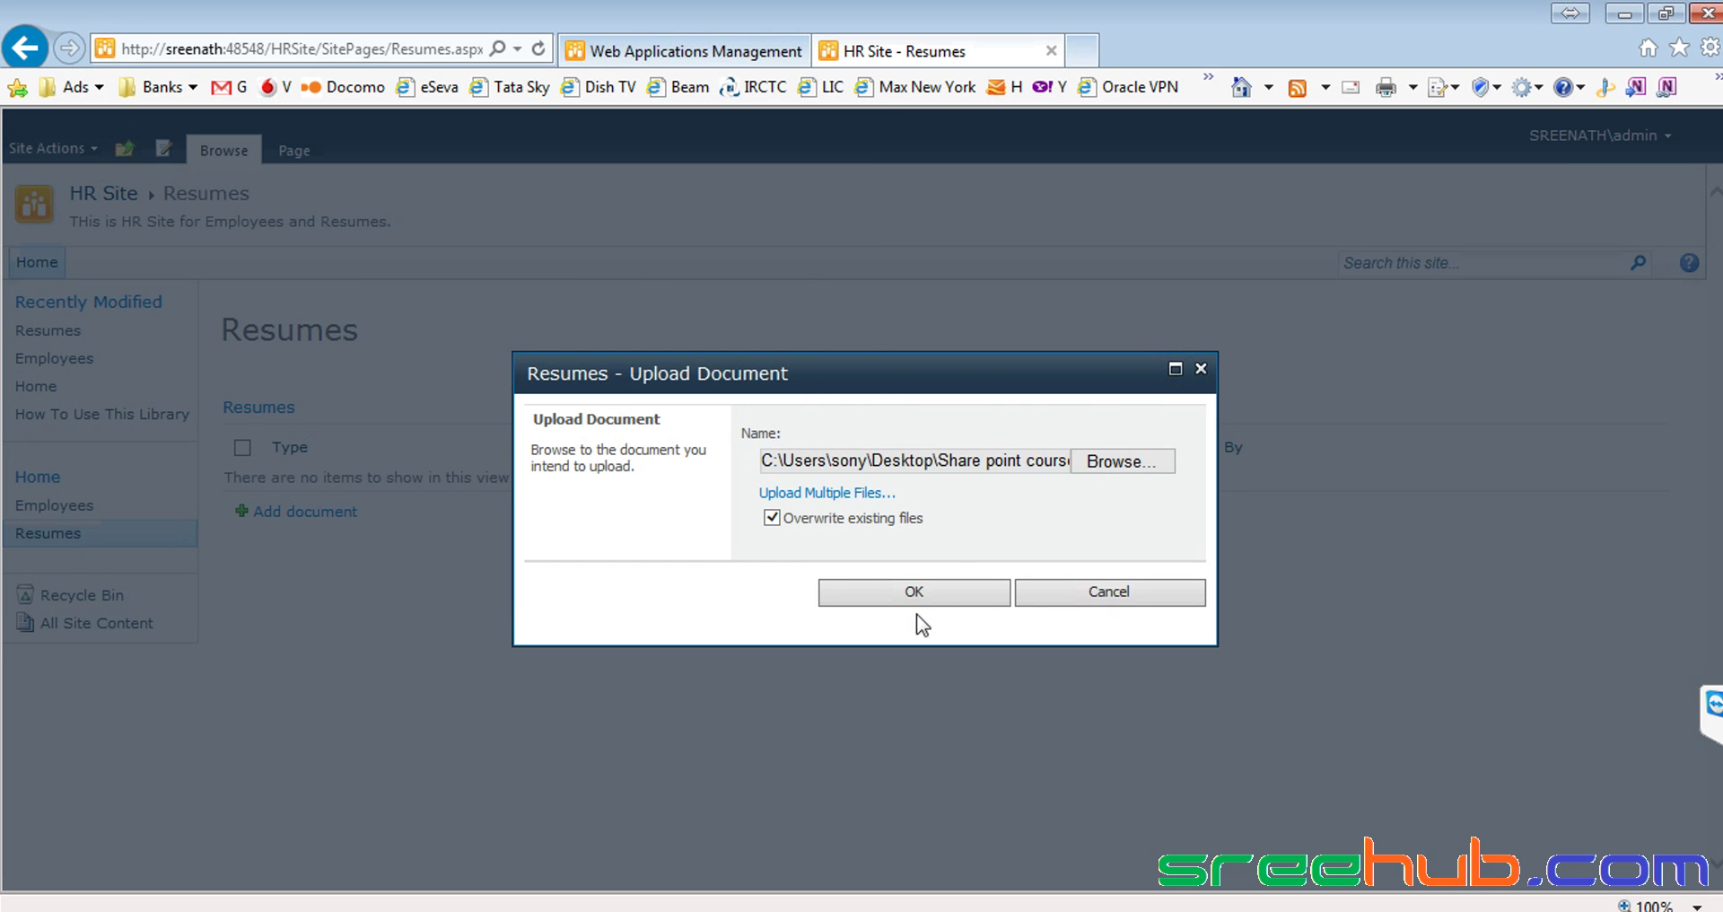
left_click(937, 592)
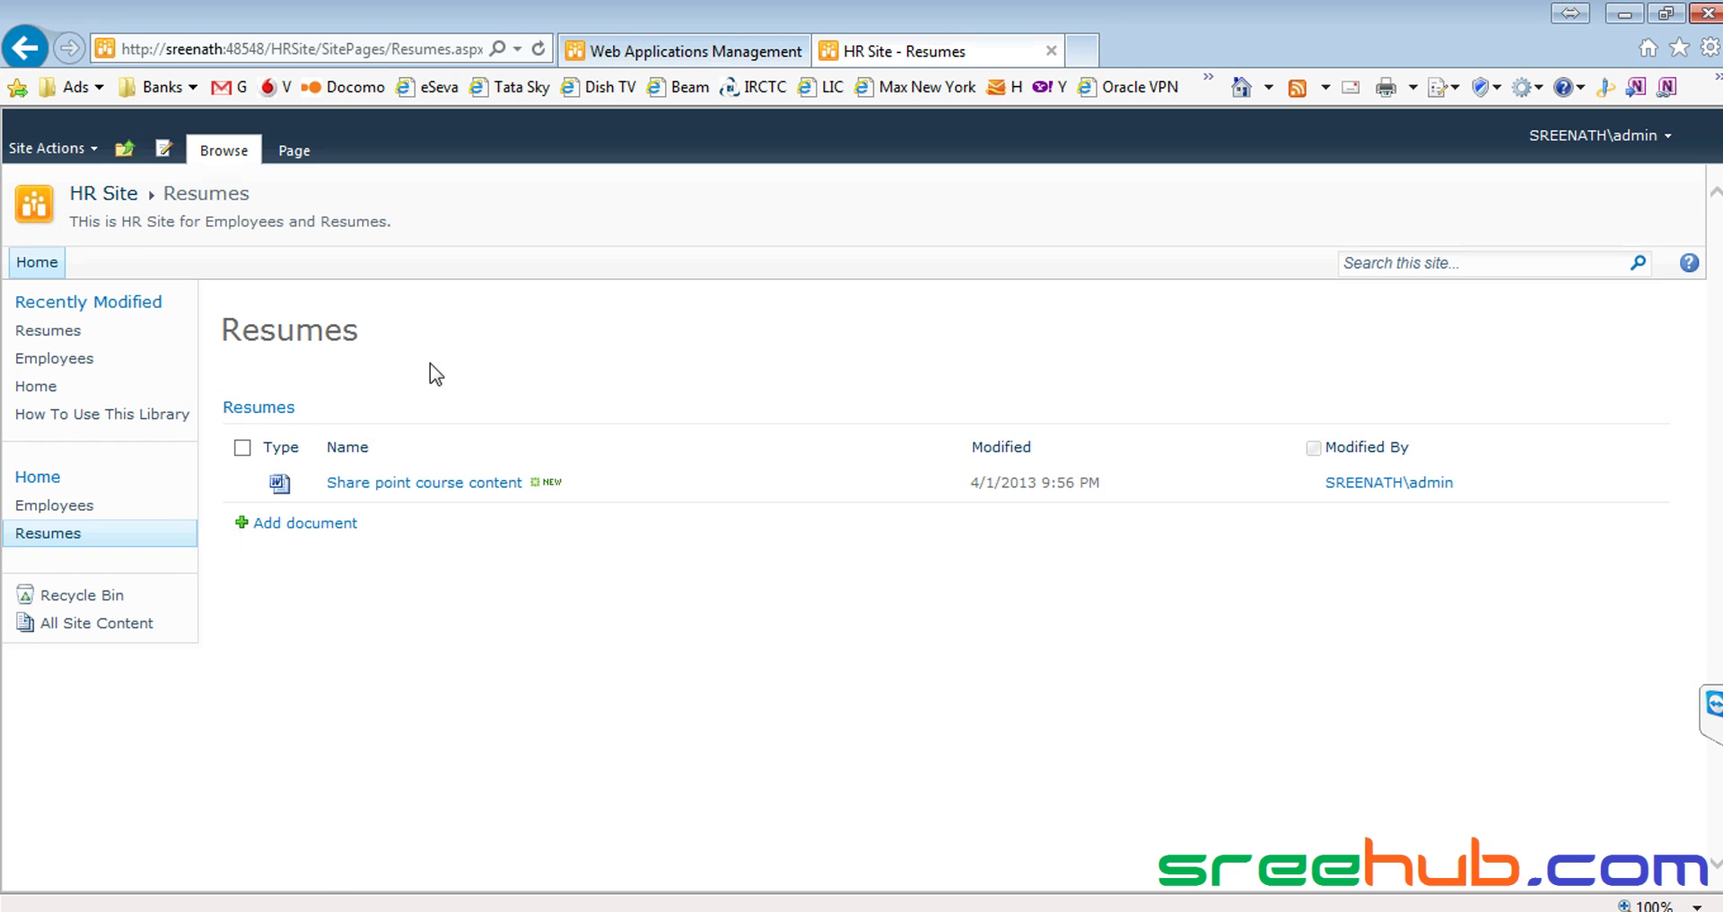
left_click(337, 485)
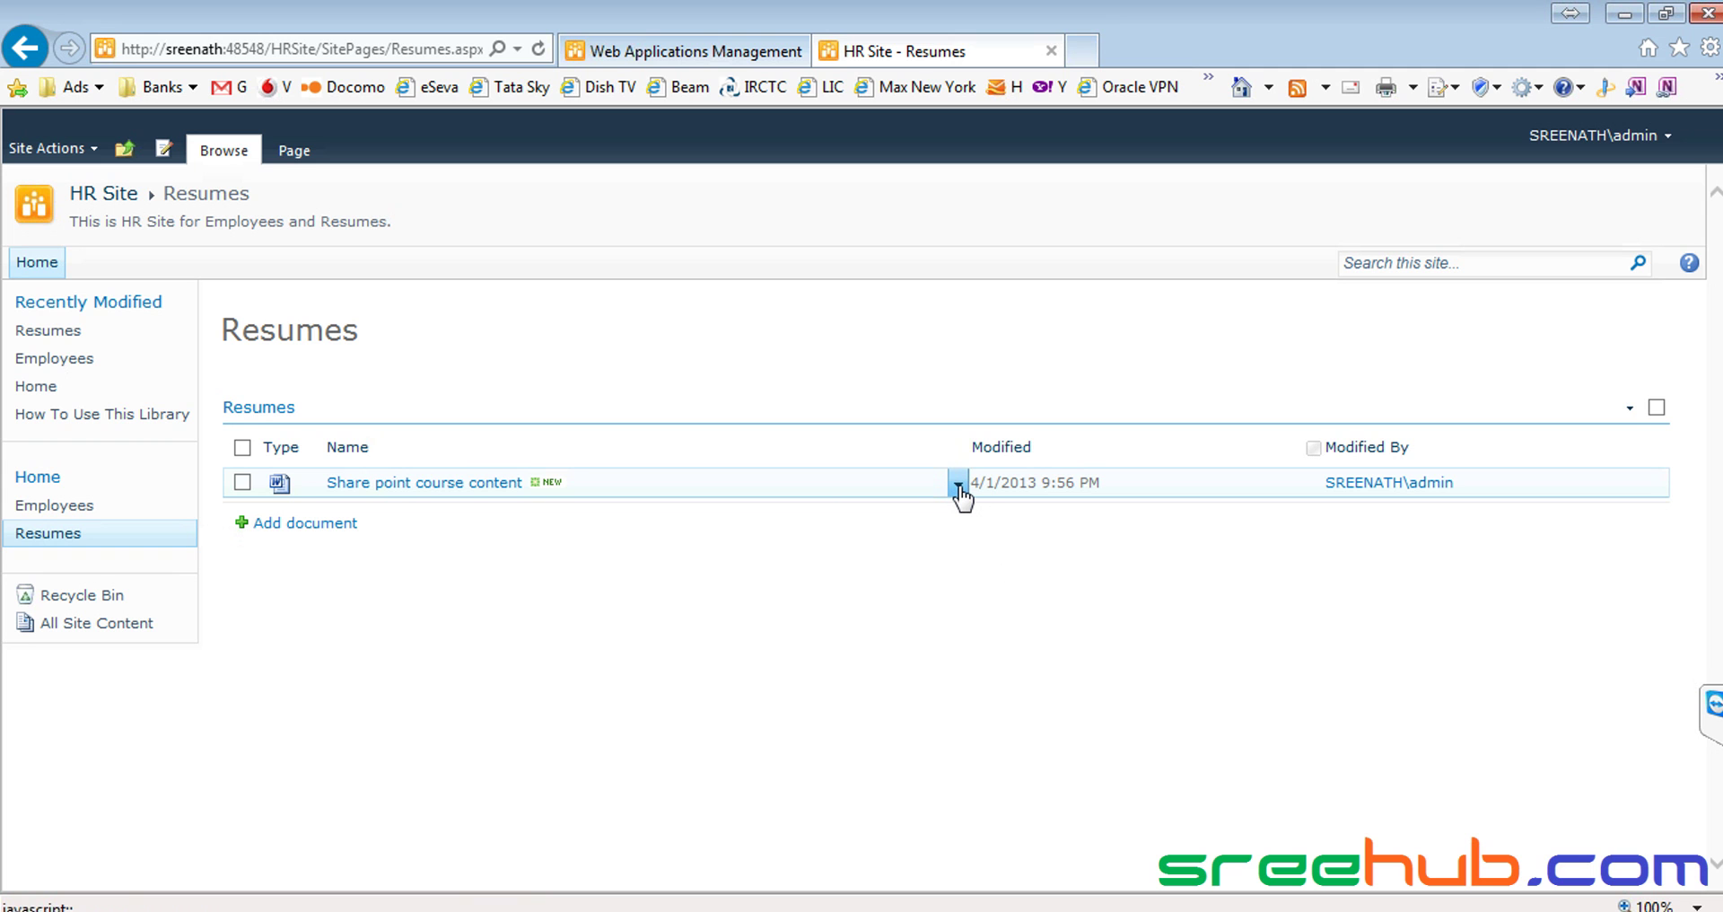
left_click(958, 487)
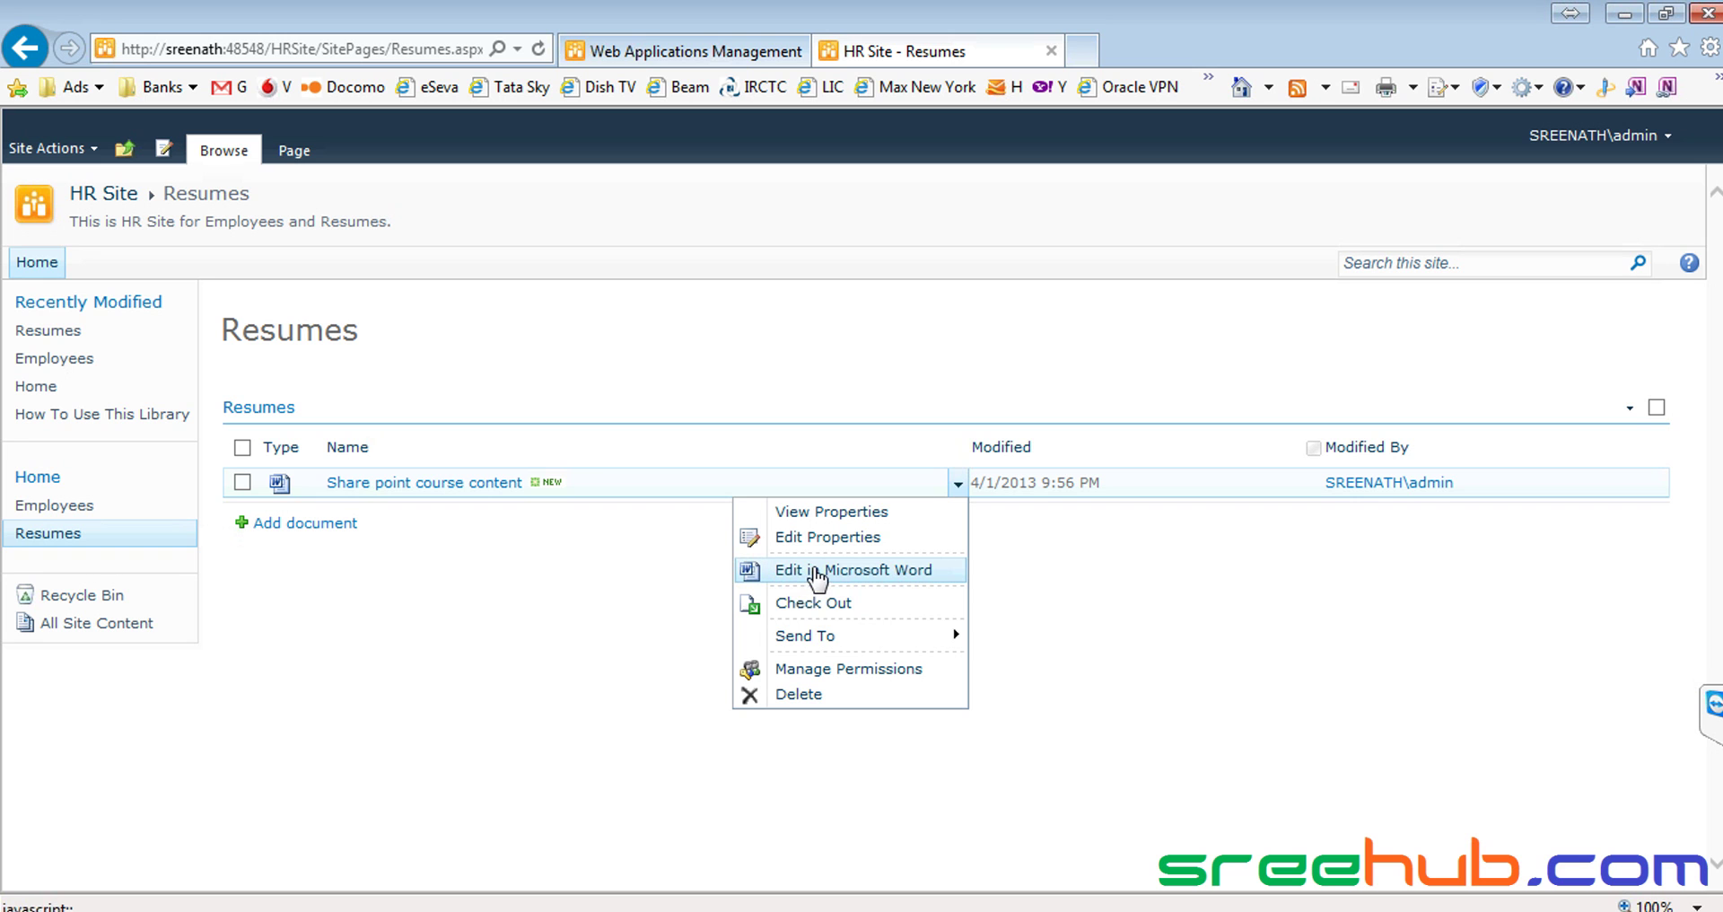
Open 'Share point course content' in Microsoft Word, enter the account password, and return to Internet Explorer
left_click(817, 575)
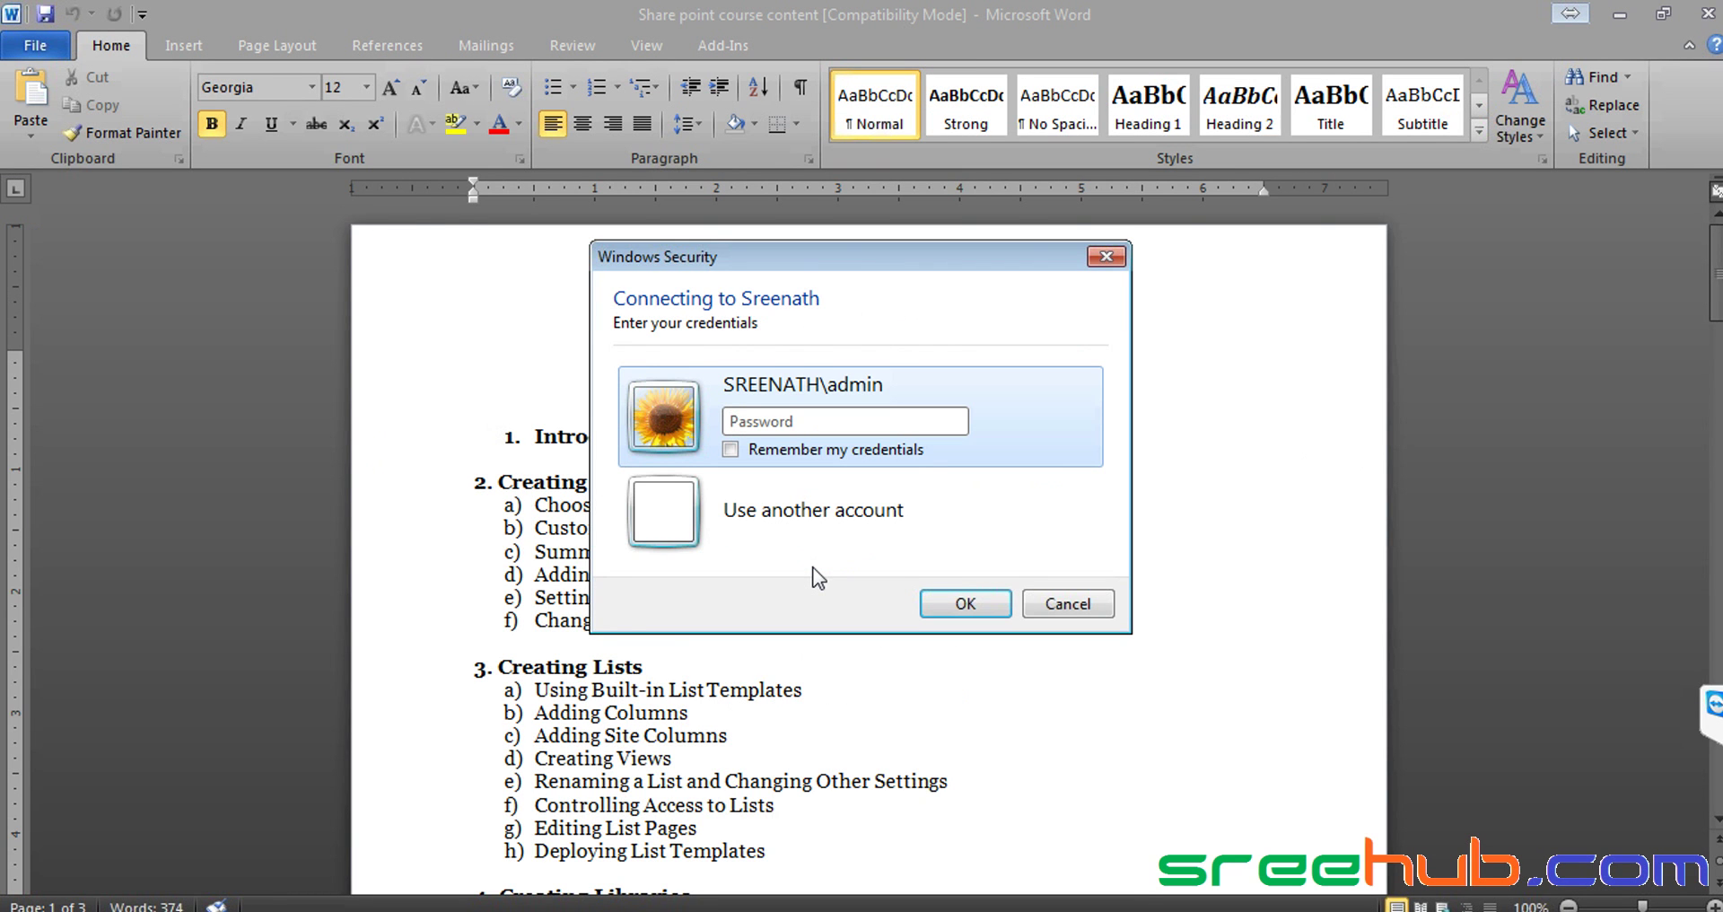
type("•••••")
key("alt+Tab")
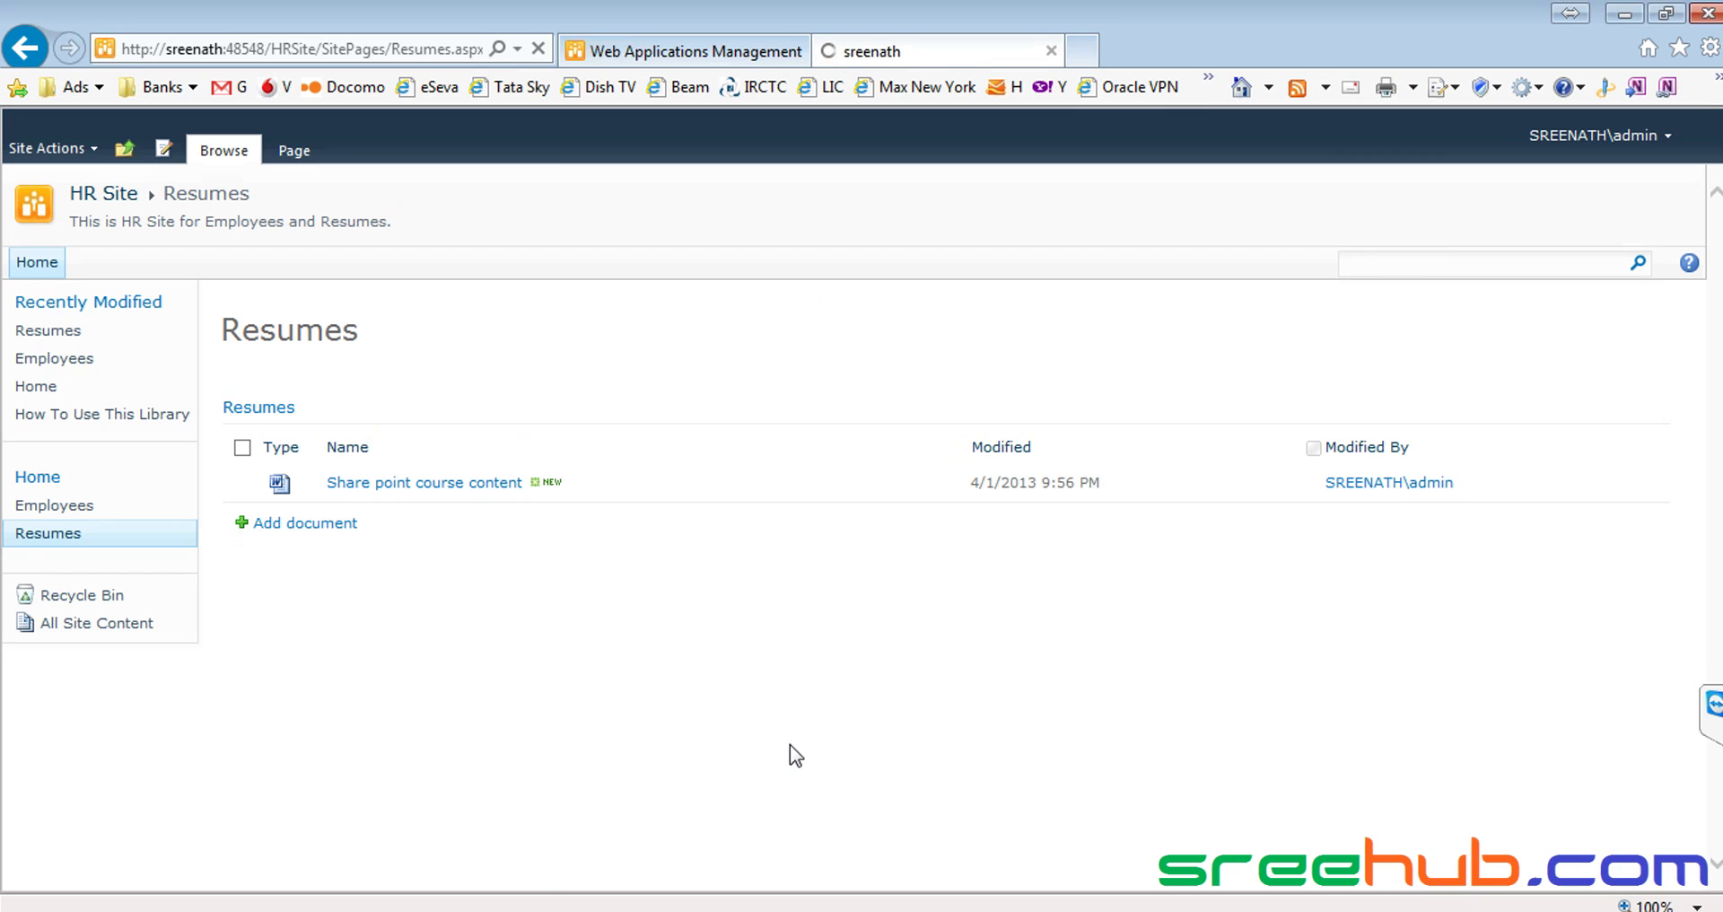
key("alt+Tab")
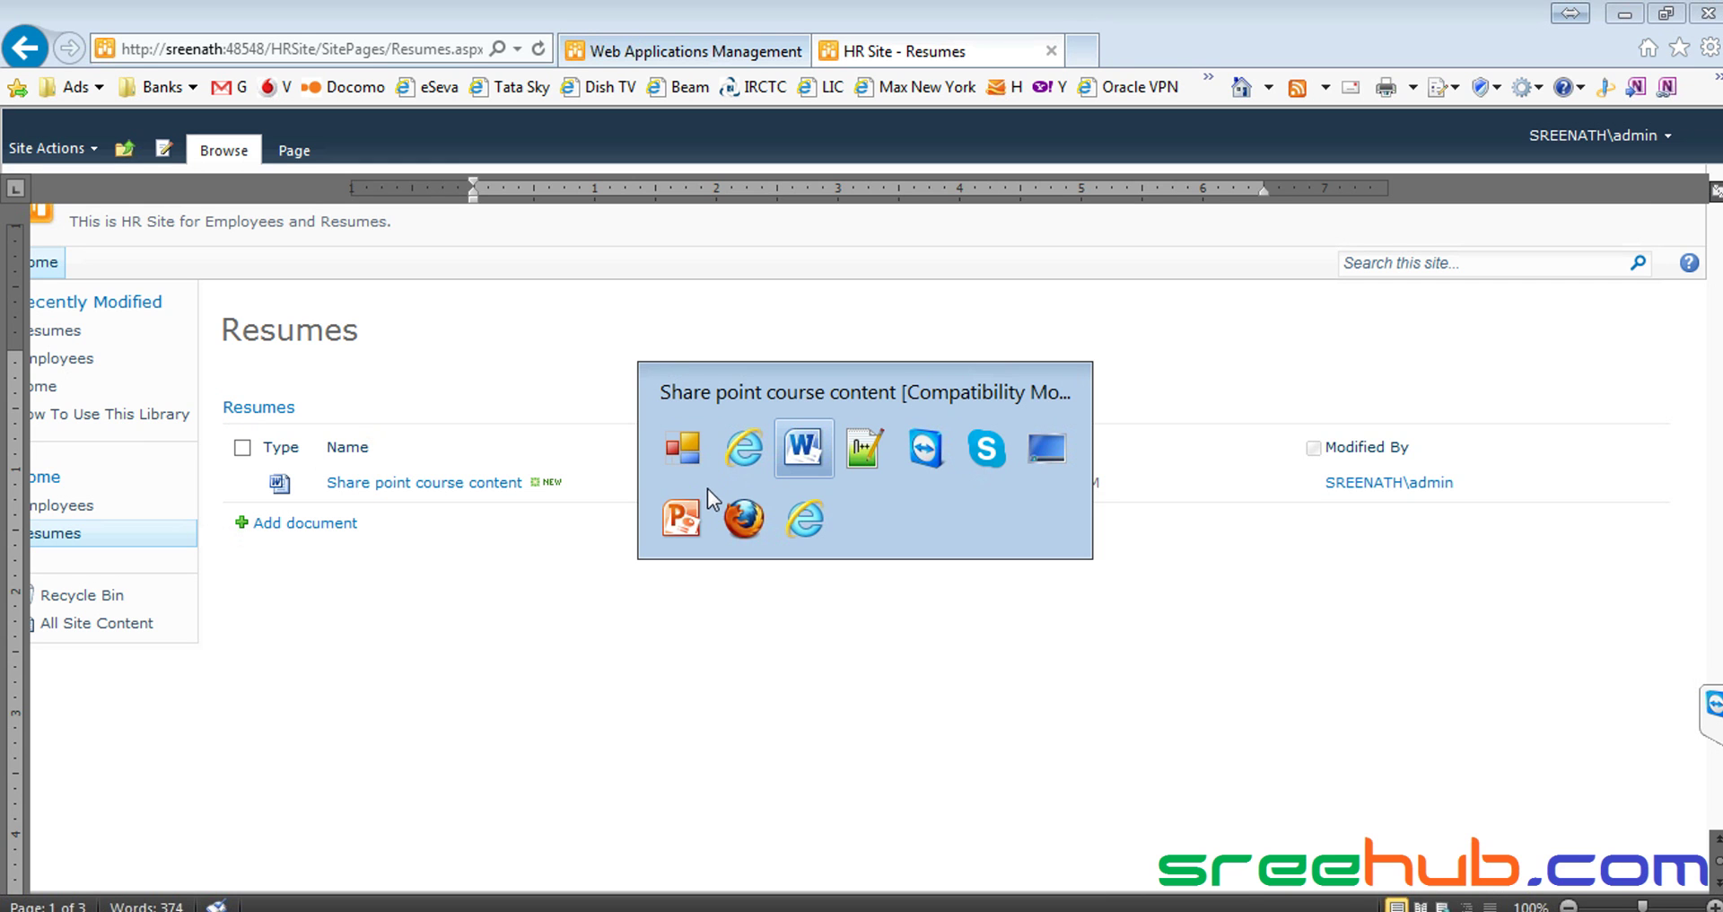
key("alt+Tab")
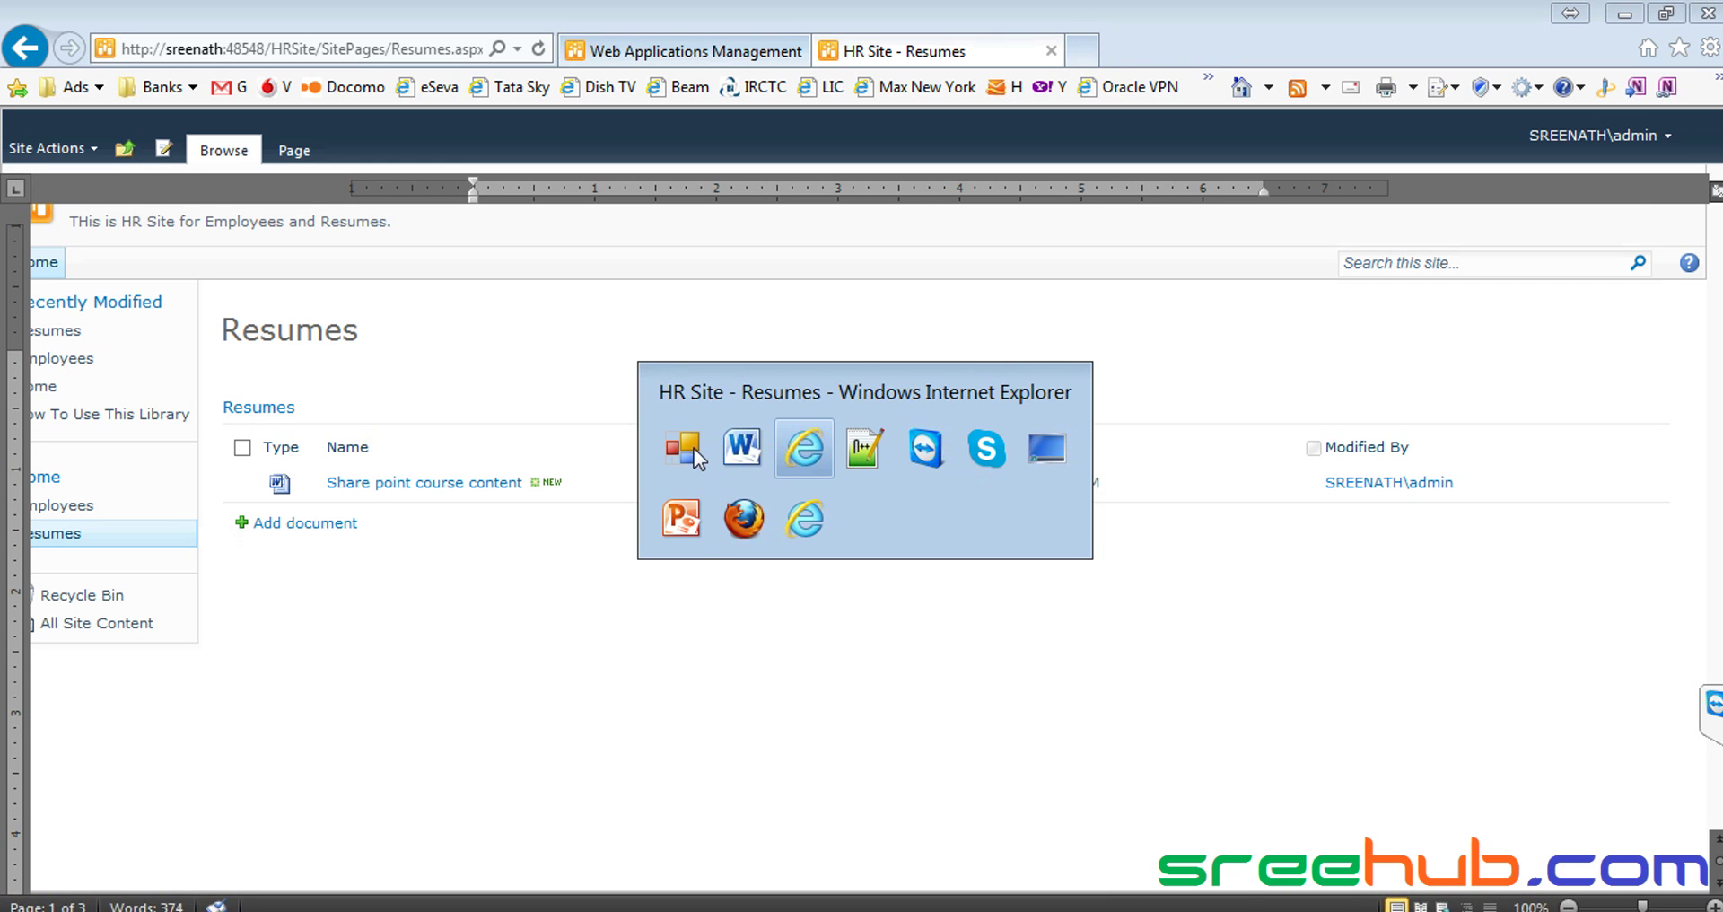
key("alt+Tab")
key("alt+Tab")
key("alt+Tab")
key("alt+Tab")
key("alt+Tab")
key("alt+Tab")
key("alt+Tab")
key("alt+Tab")
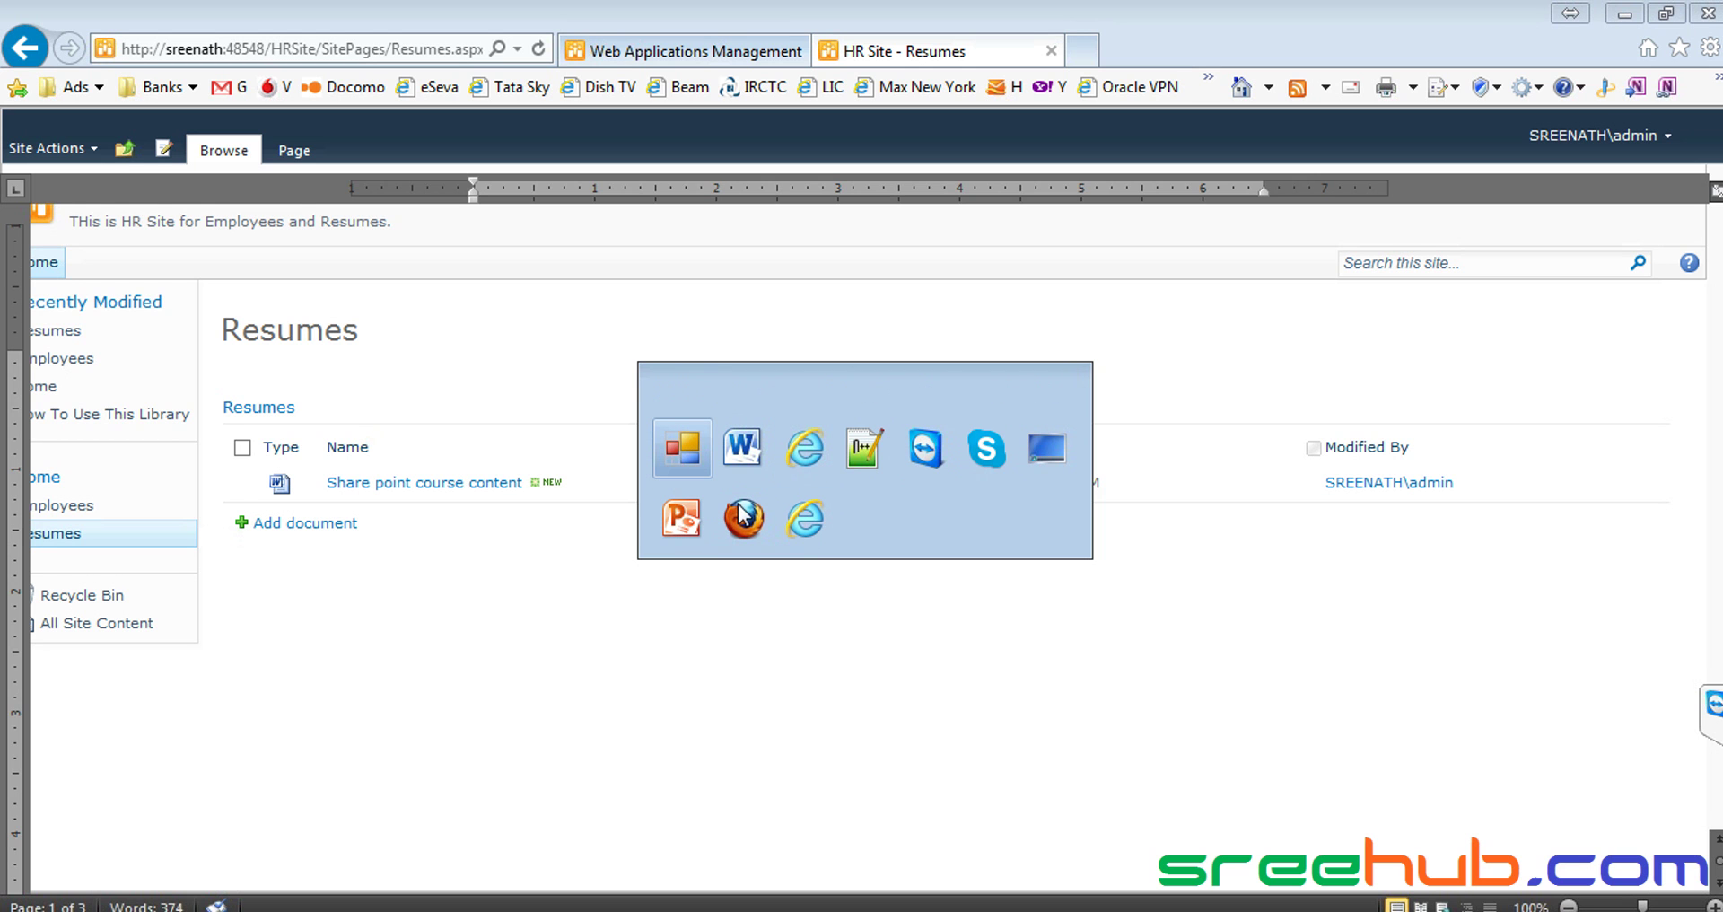
key("alt+Tab")
key("alt+Tab")
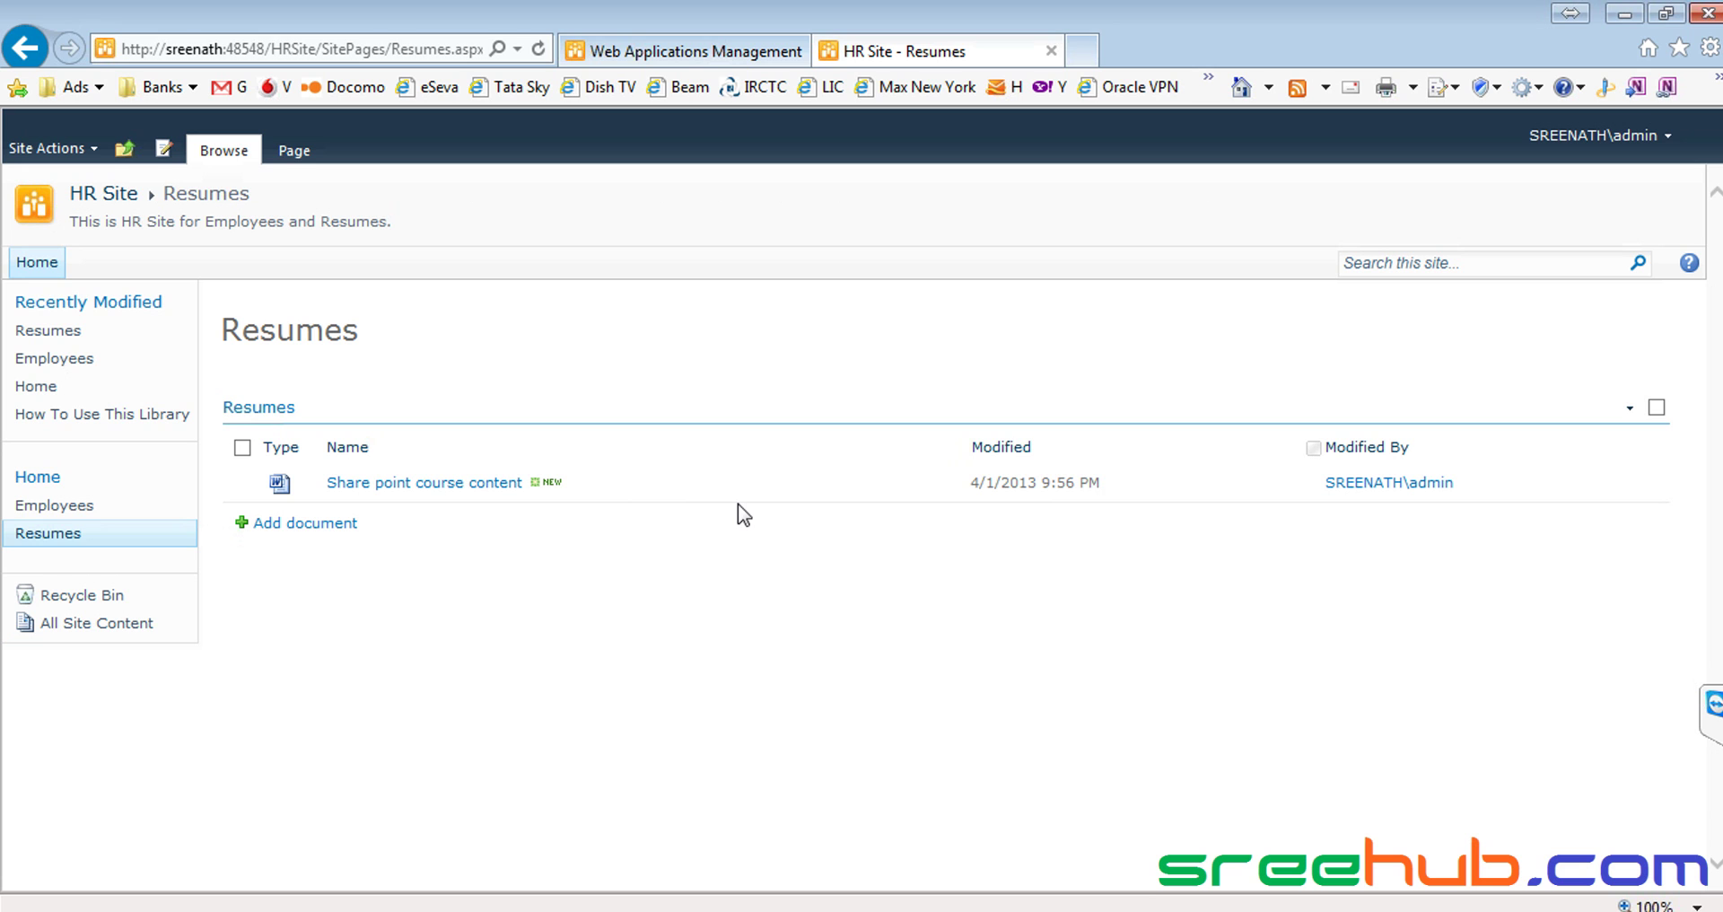
key("alt+Tab")
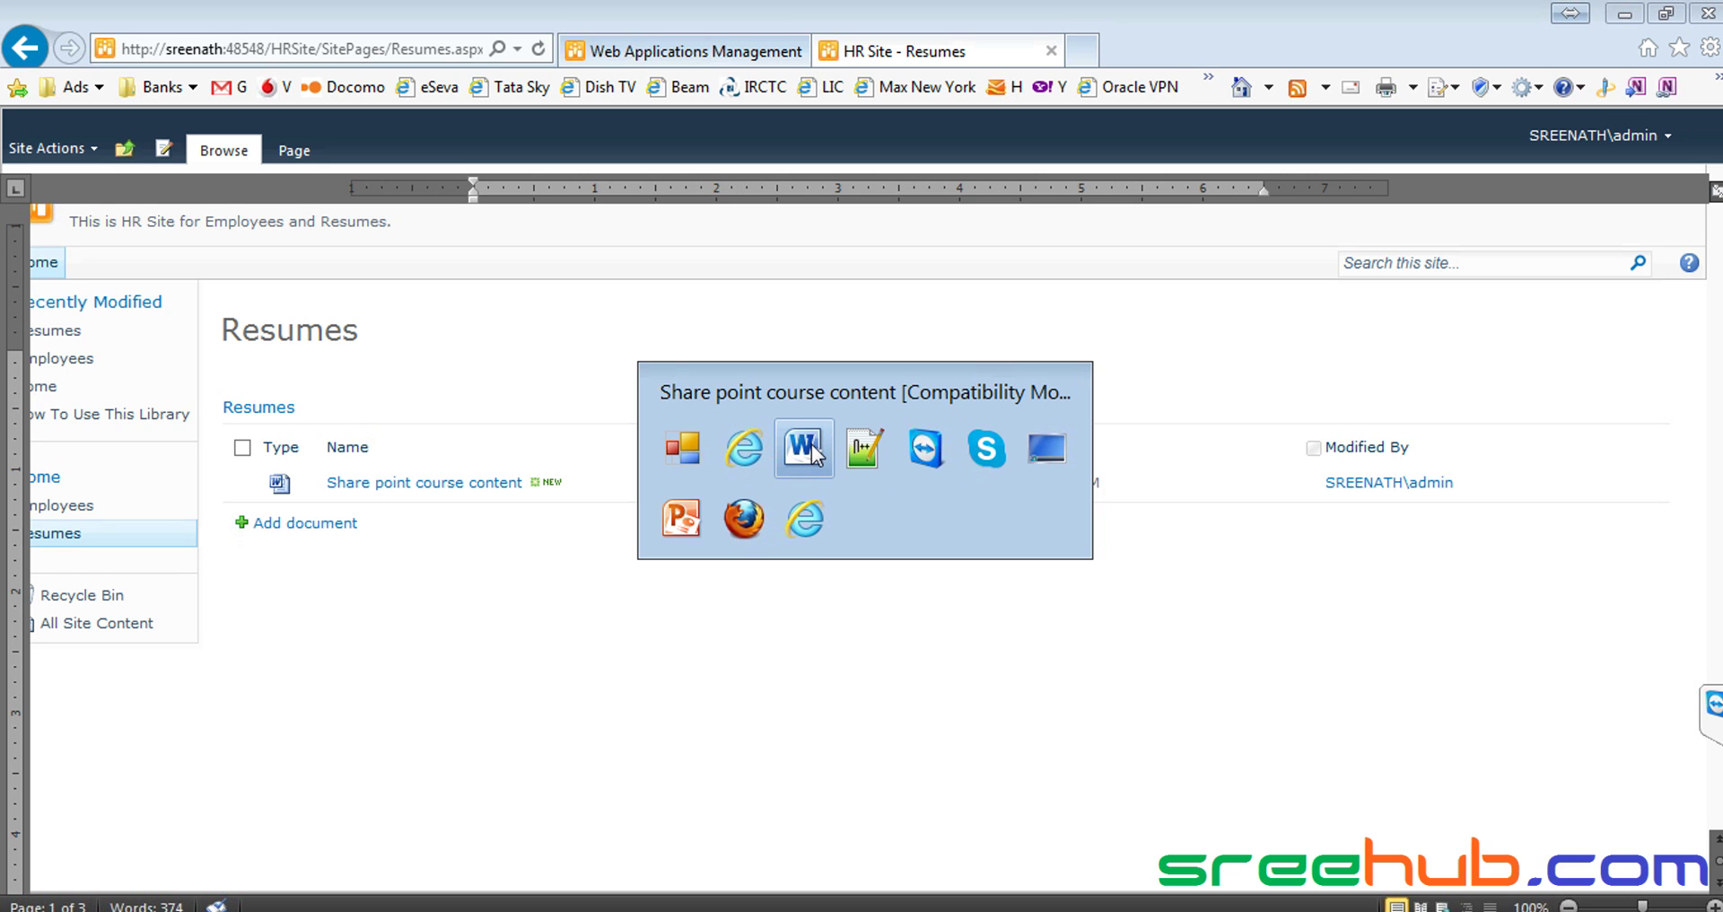
key("Escape")
key("alt+Tab")
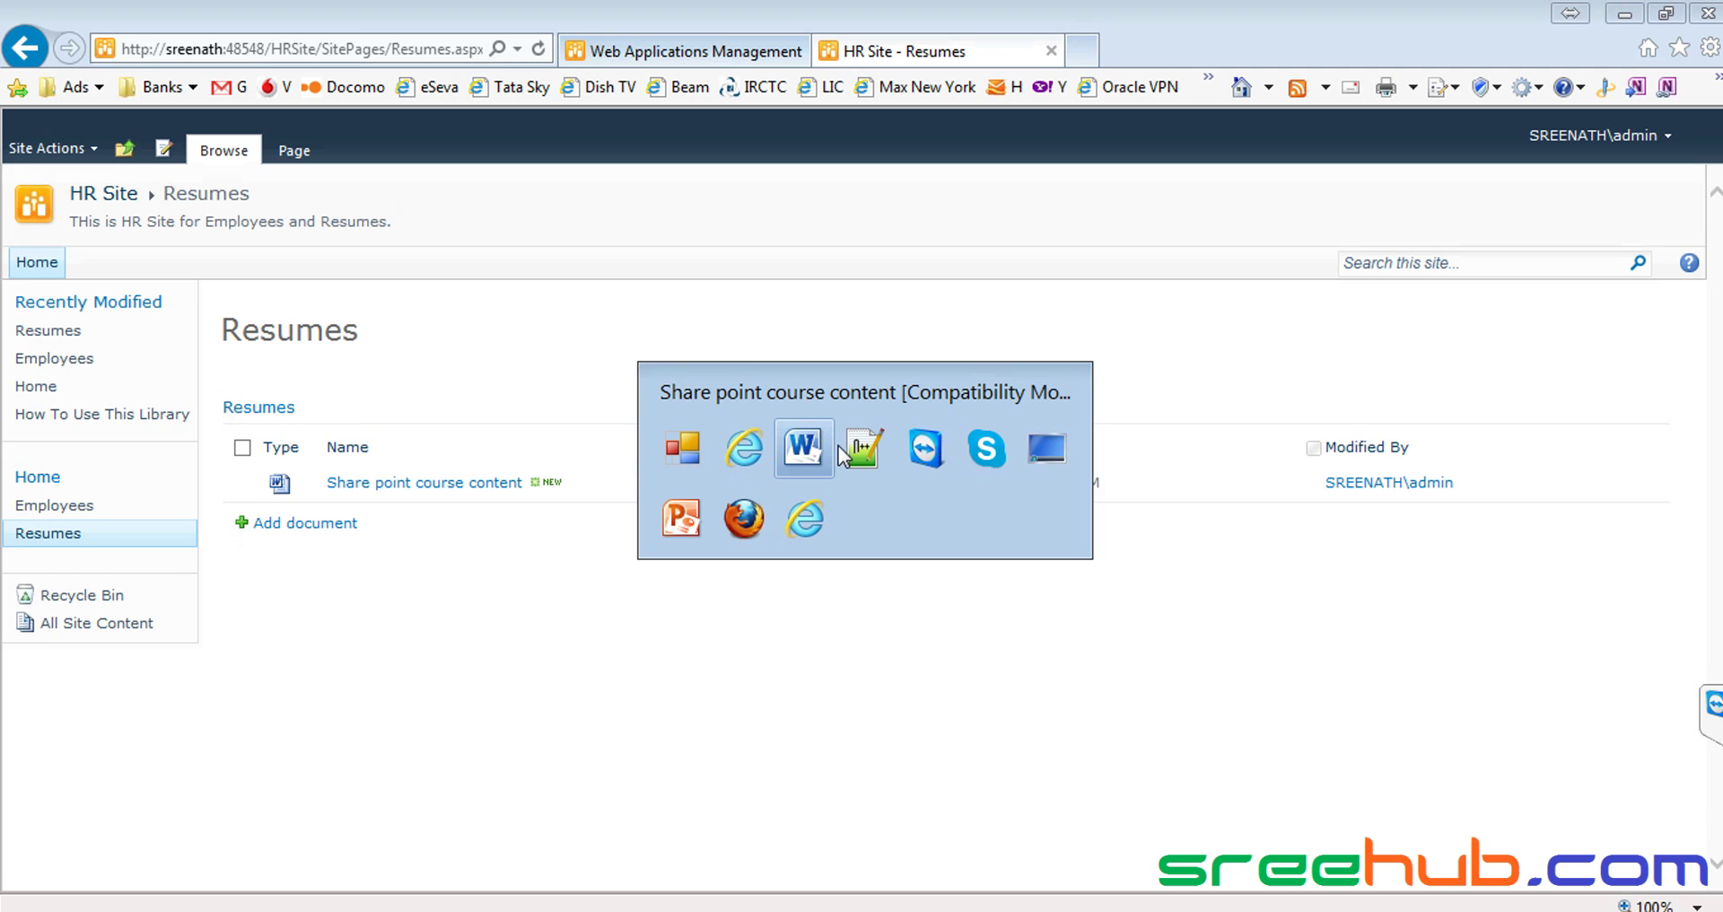
key("Escape")
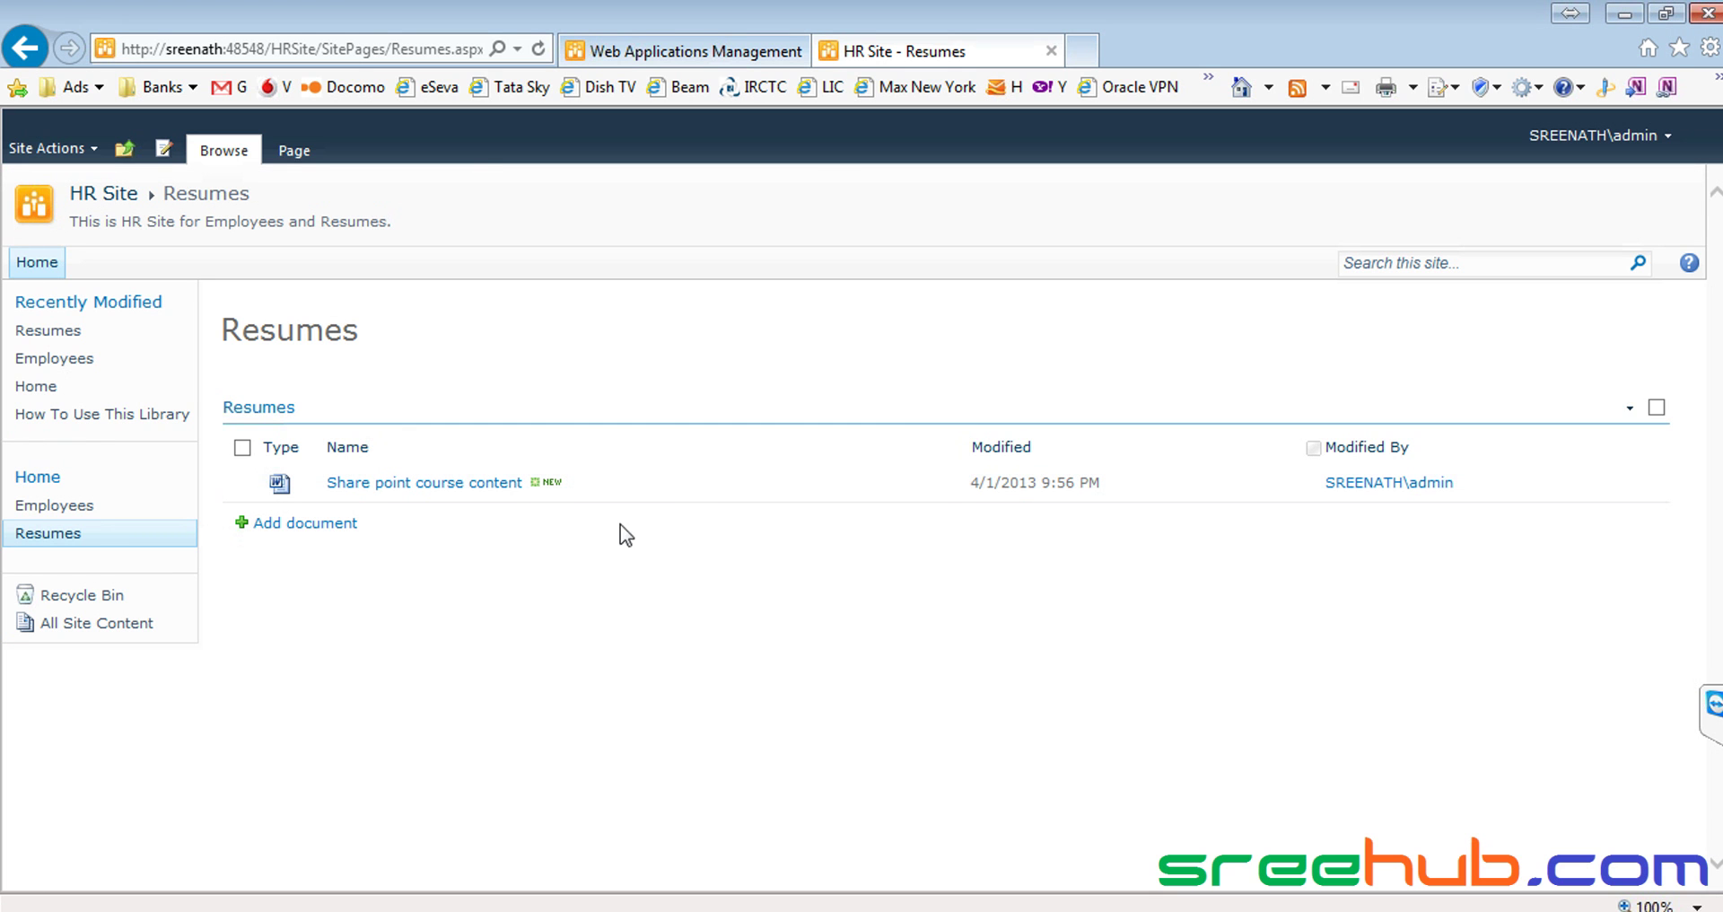
Close the document's item menu, then choose Site Actions > Edit Page for Resumes
left_click(958, 486)
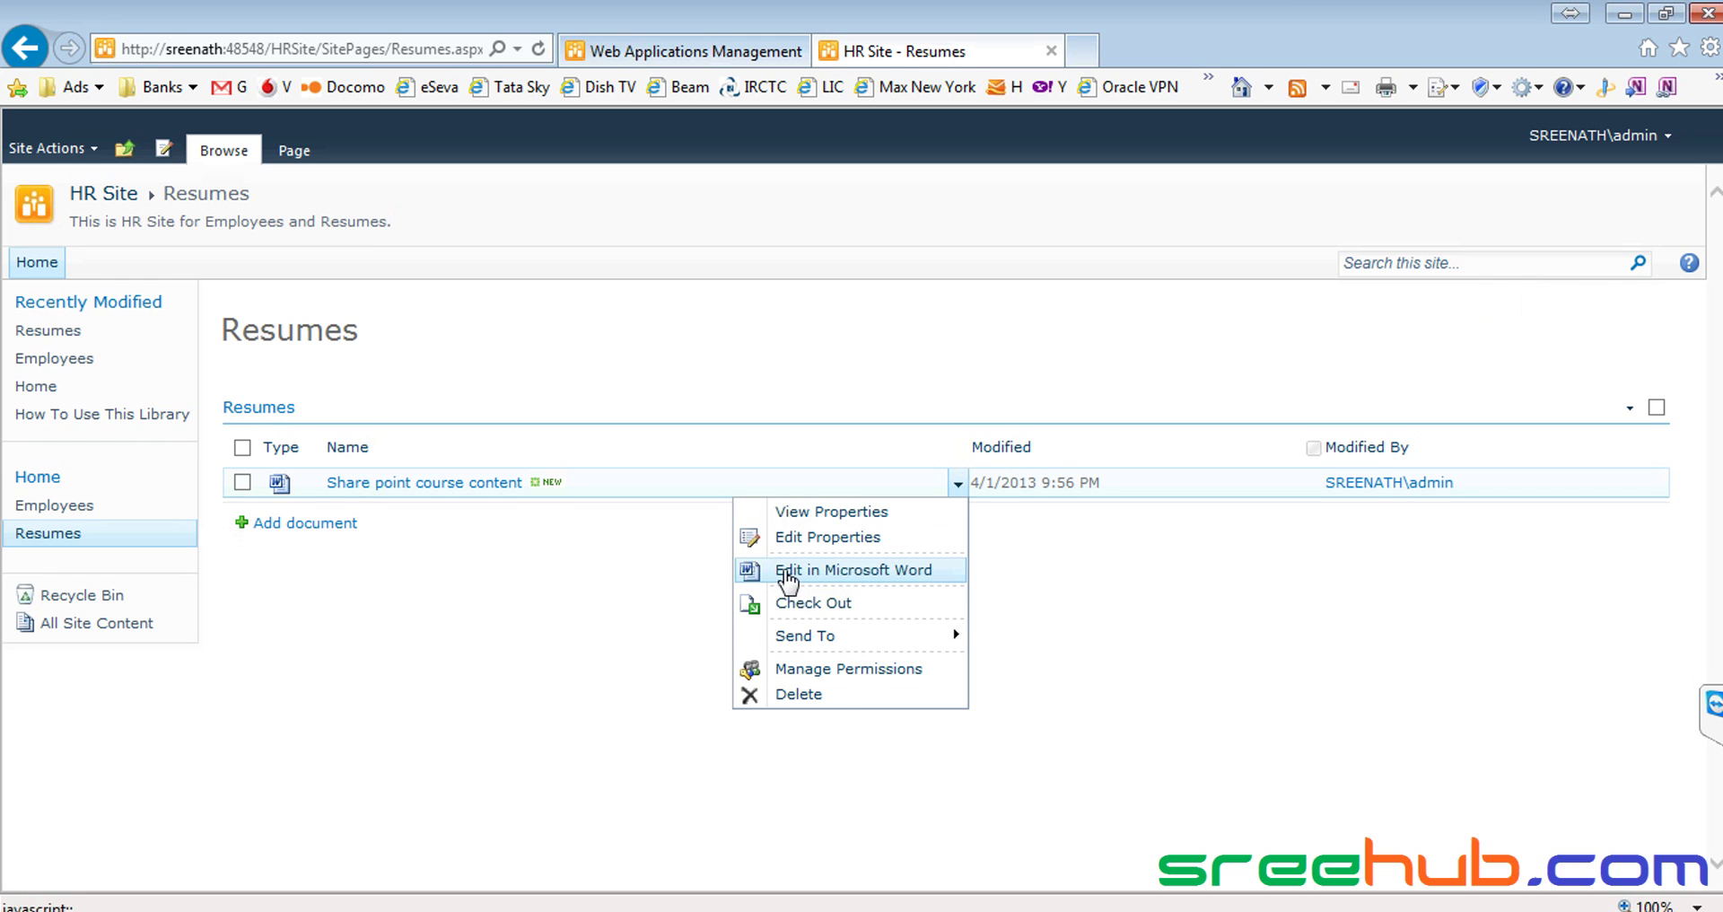
left_click(522, 570)
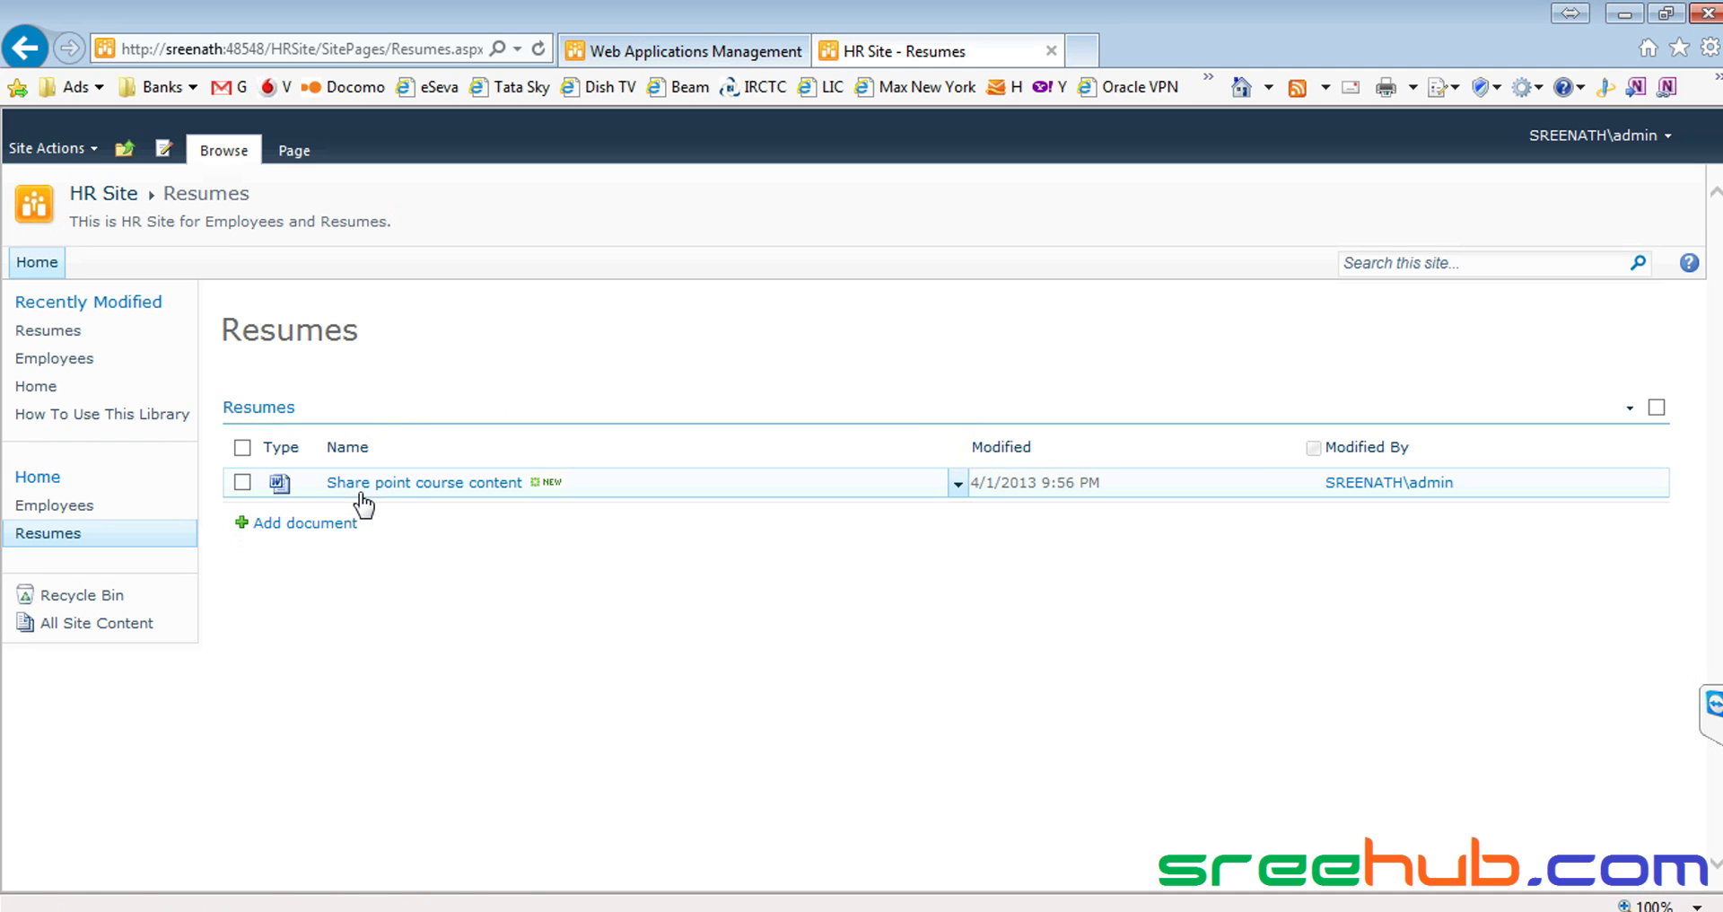
left_click_drag(375, 329, 242, 330)
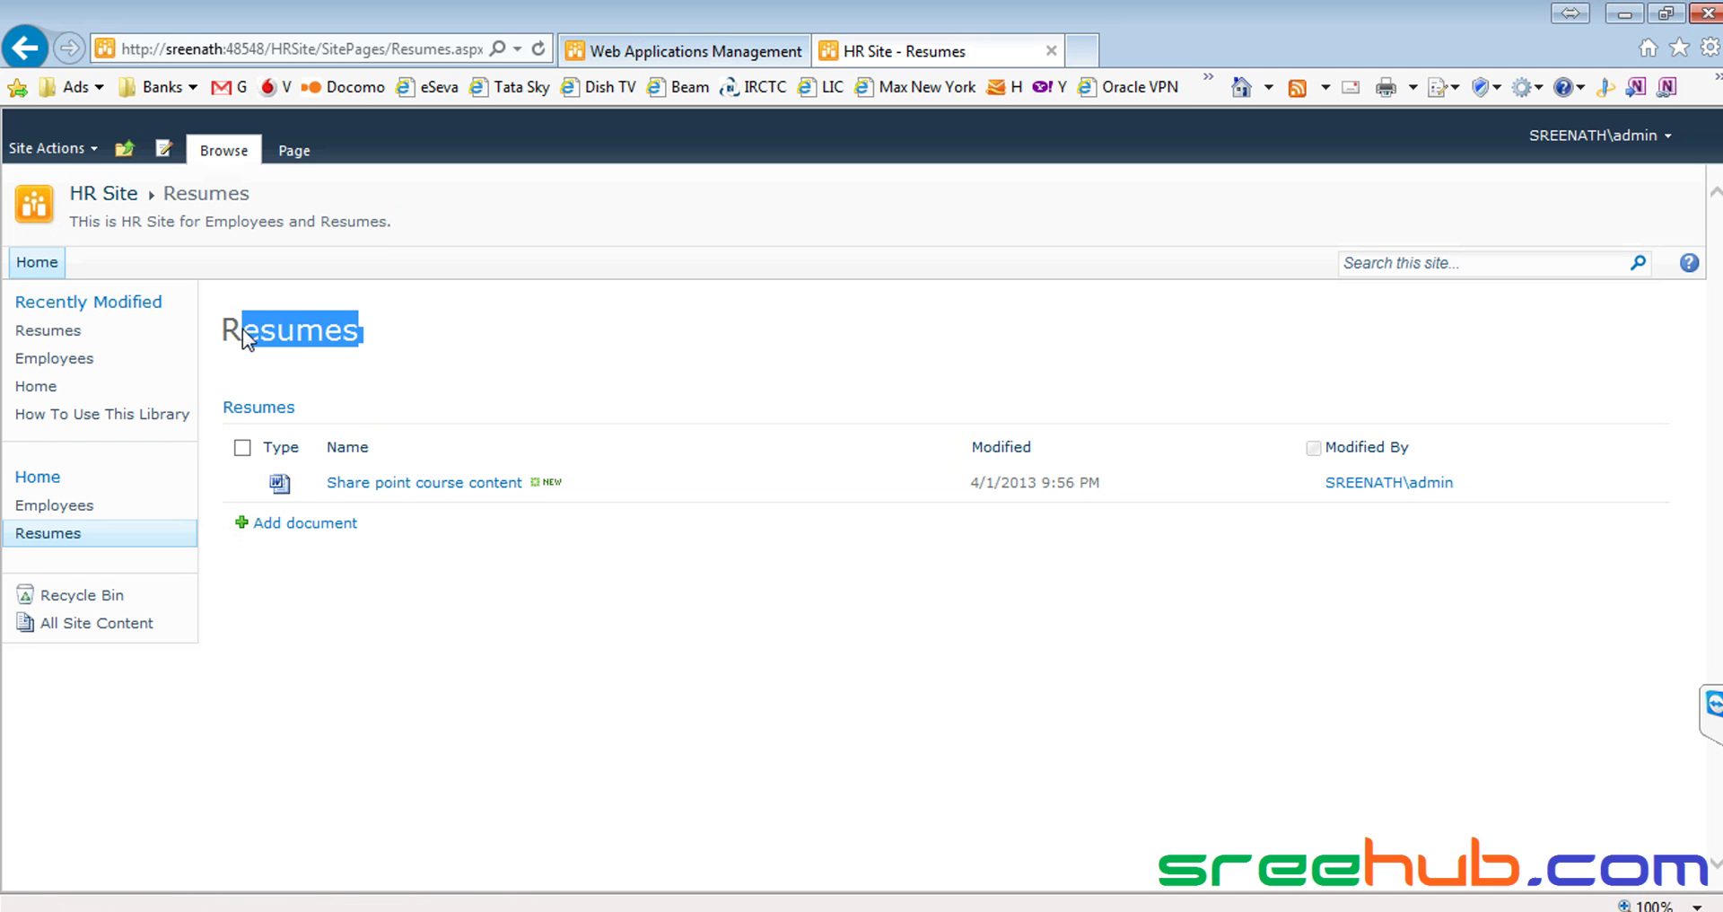
left_click(400, 349)
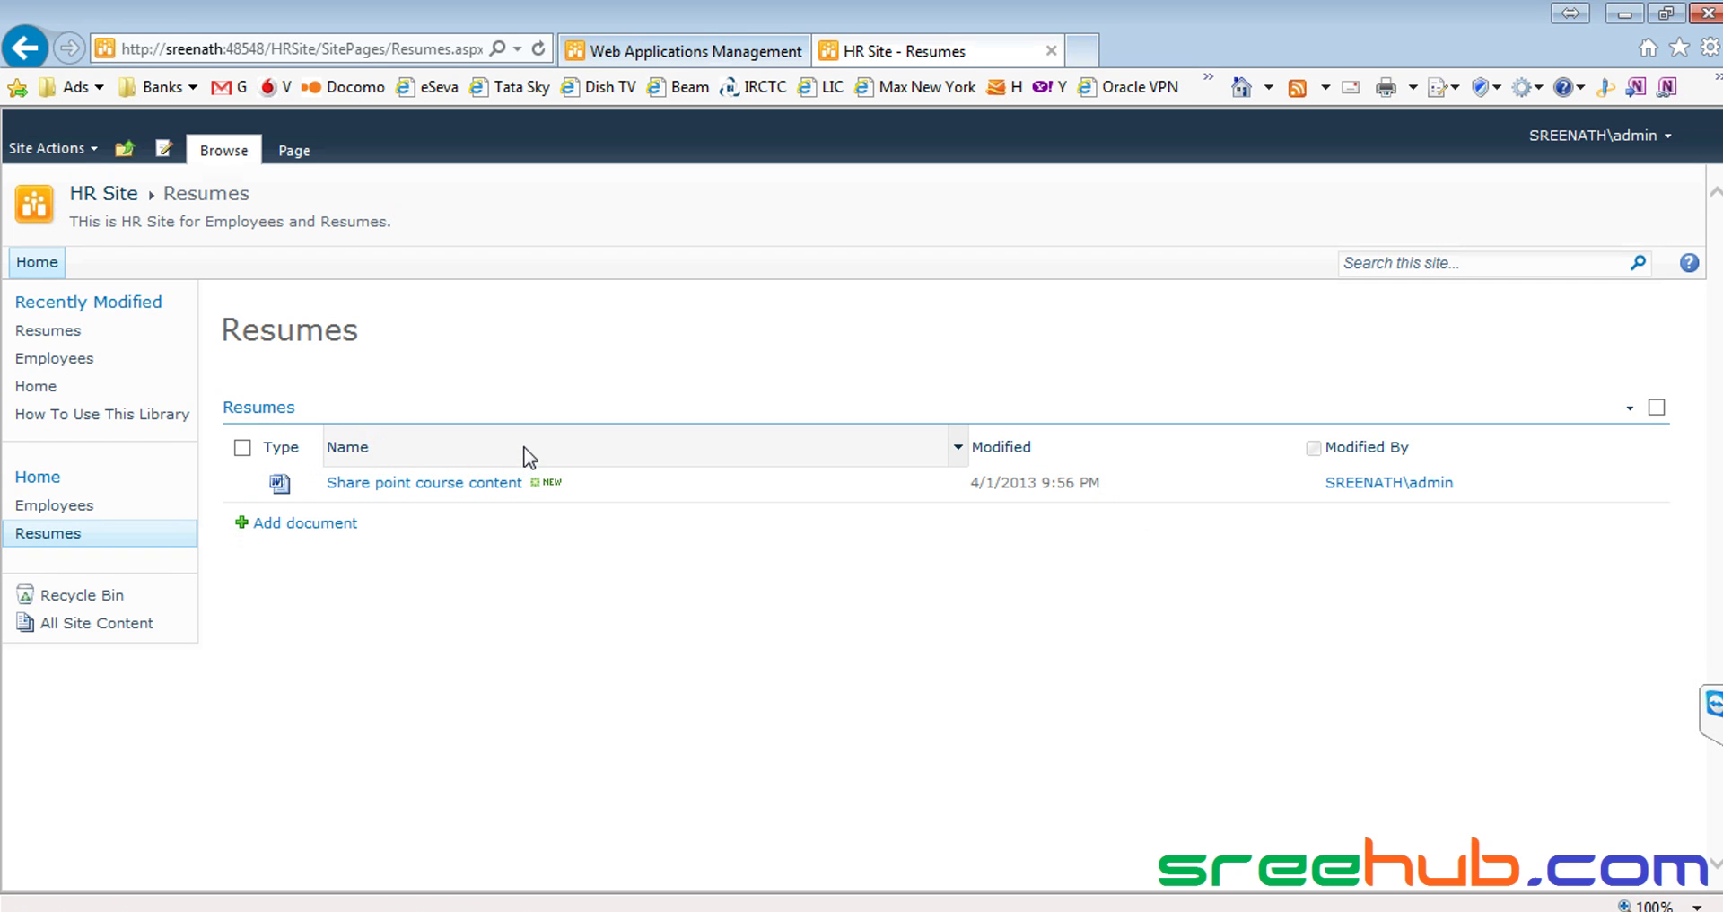
left_click(72, 149)
left_click(90, 176)
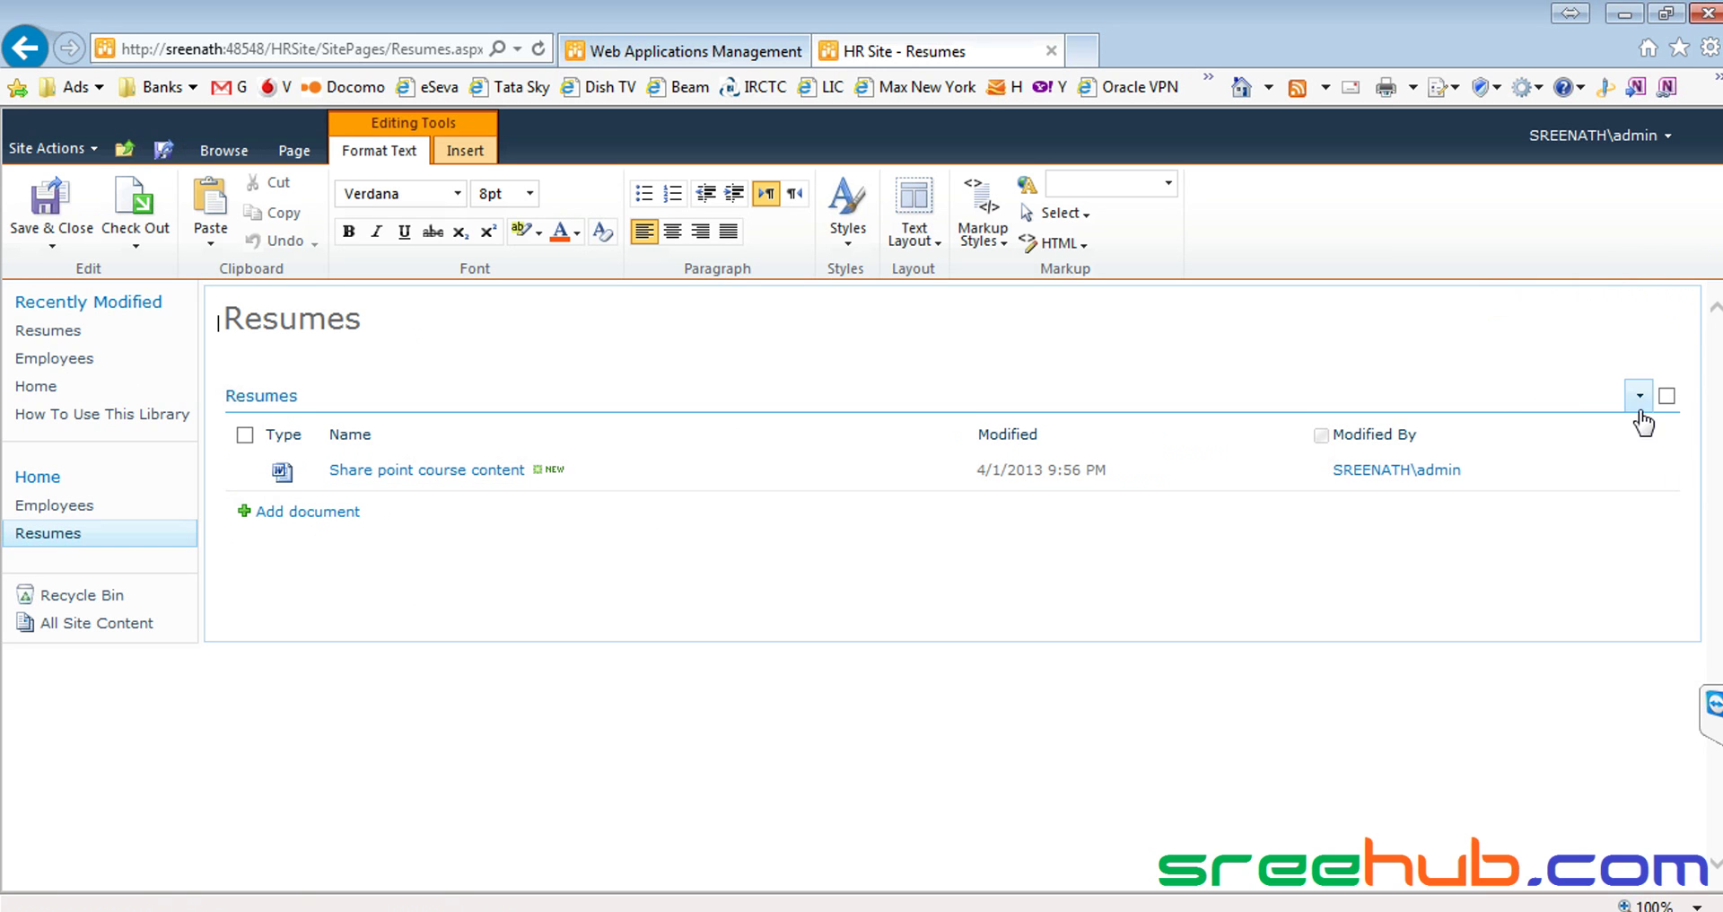
Select the Resumes web part and open Library Settings from the Library Tools Library tab
left_click(1667, 396)
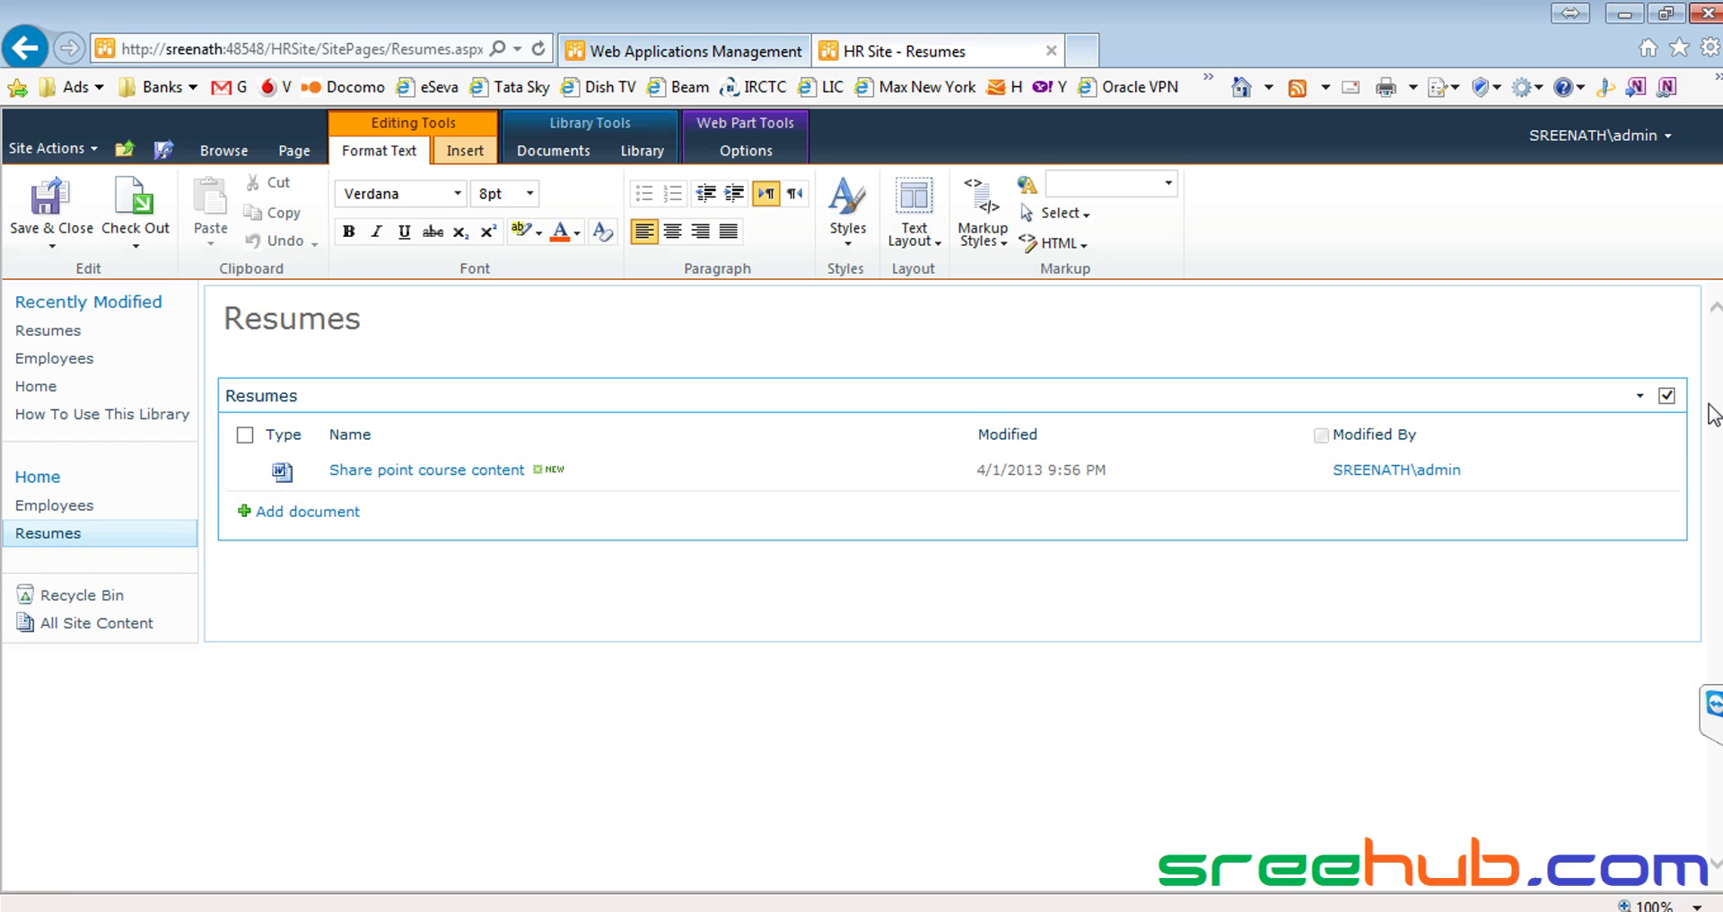
left_click(639, 150)
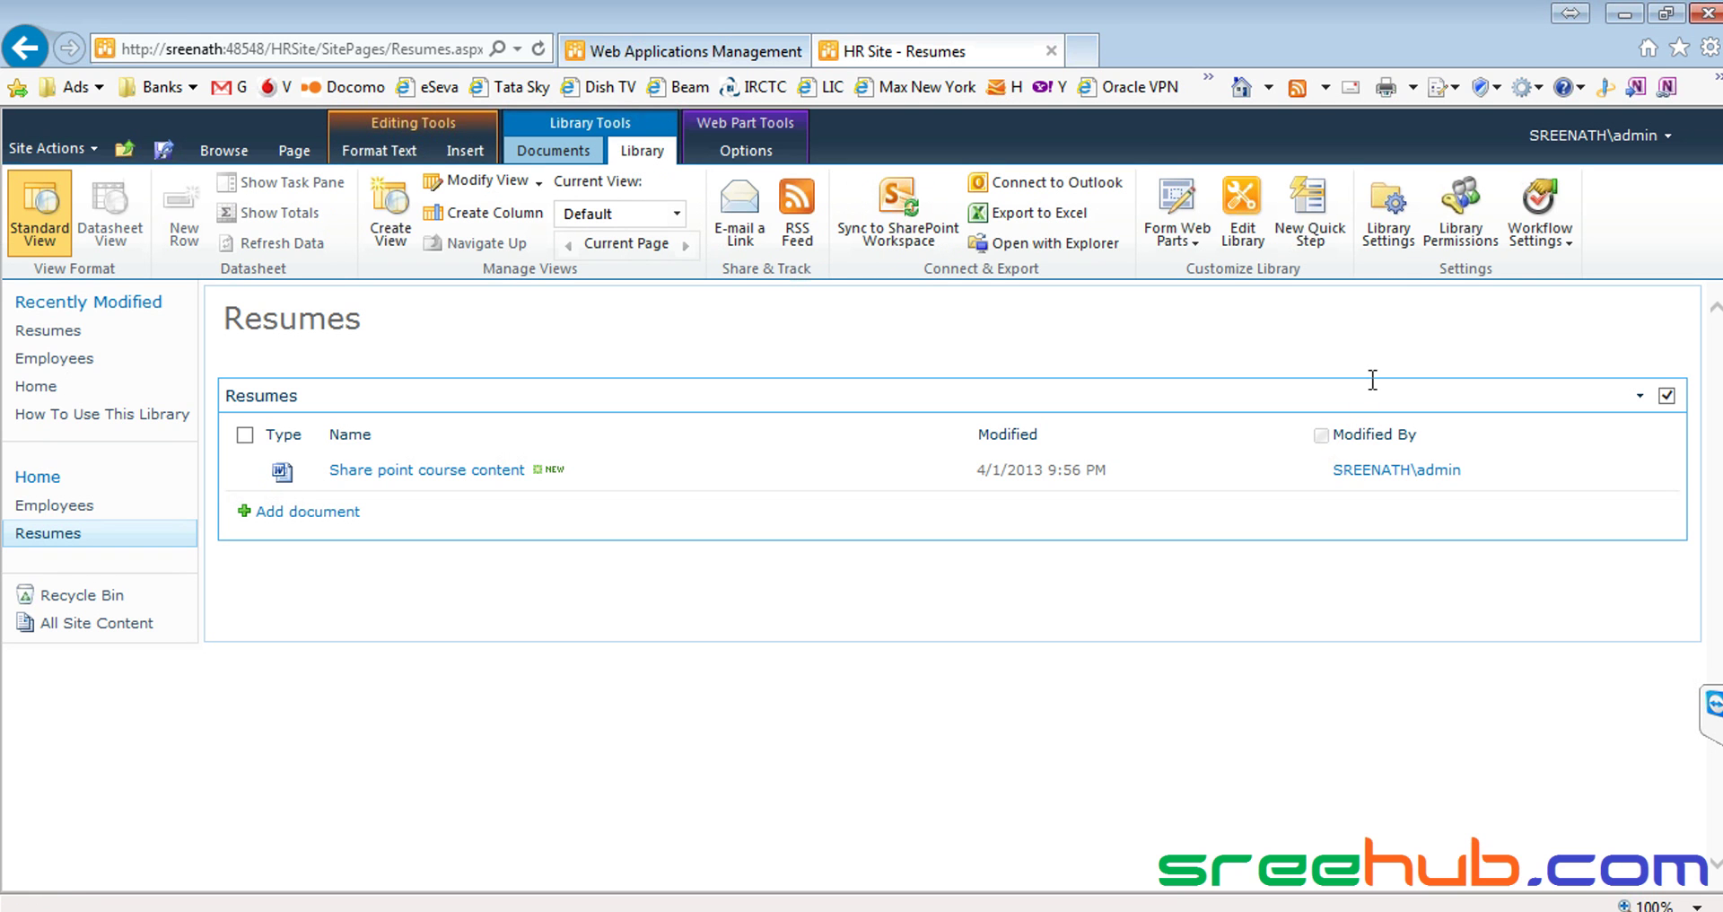
left_click(1394, 227)
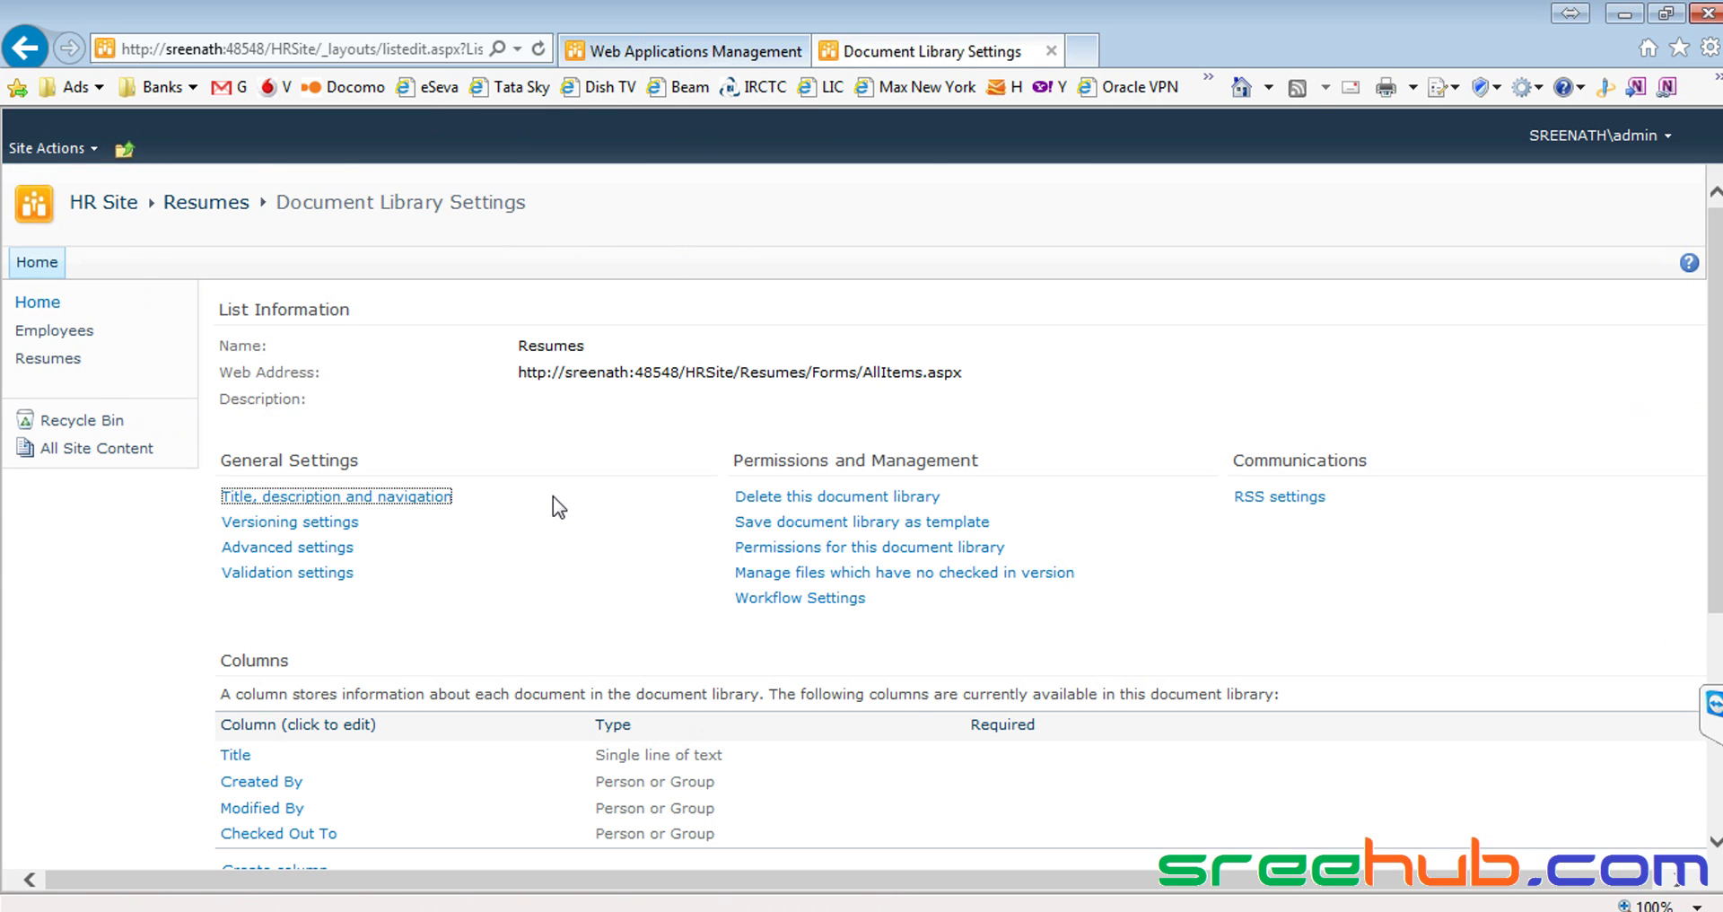
Scroll down the Resumes library settings to Columns and start creating a new column
scroll(557, 507, "down", 3)
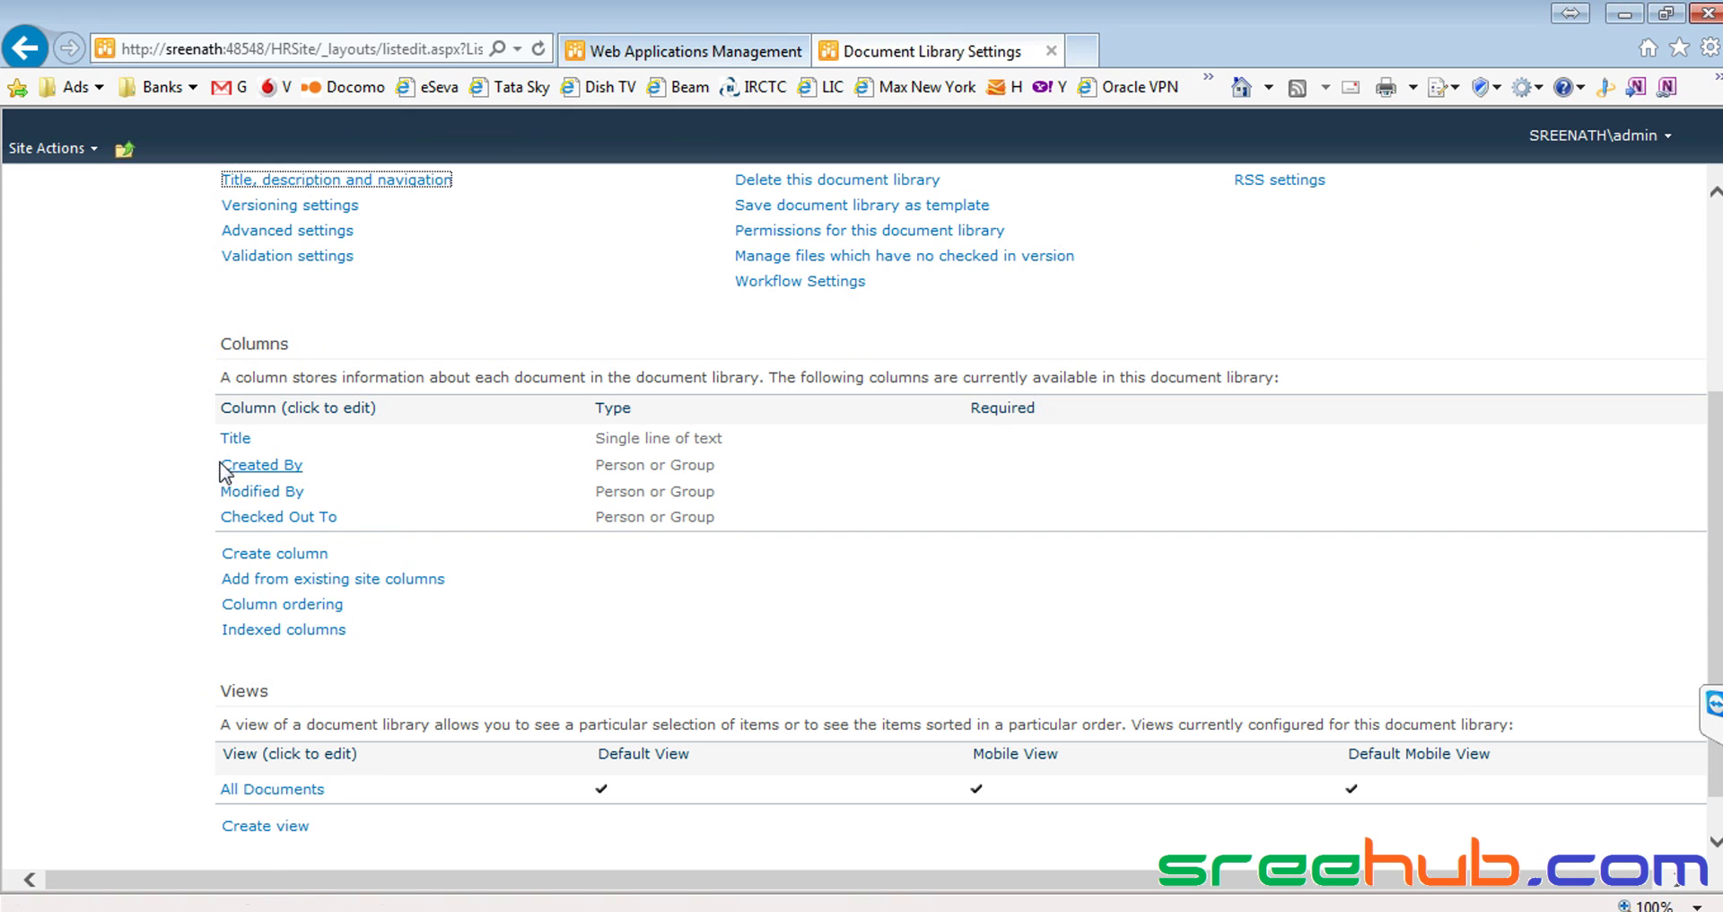
scroll(206, 492, "down", 1)
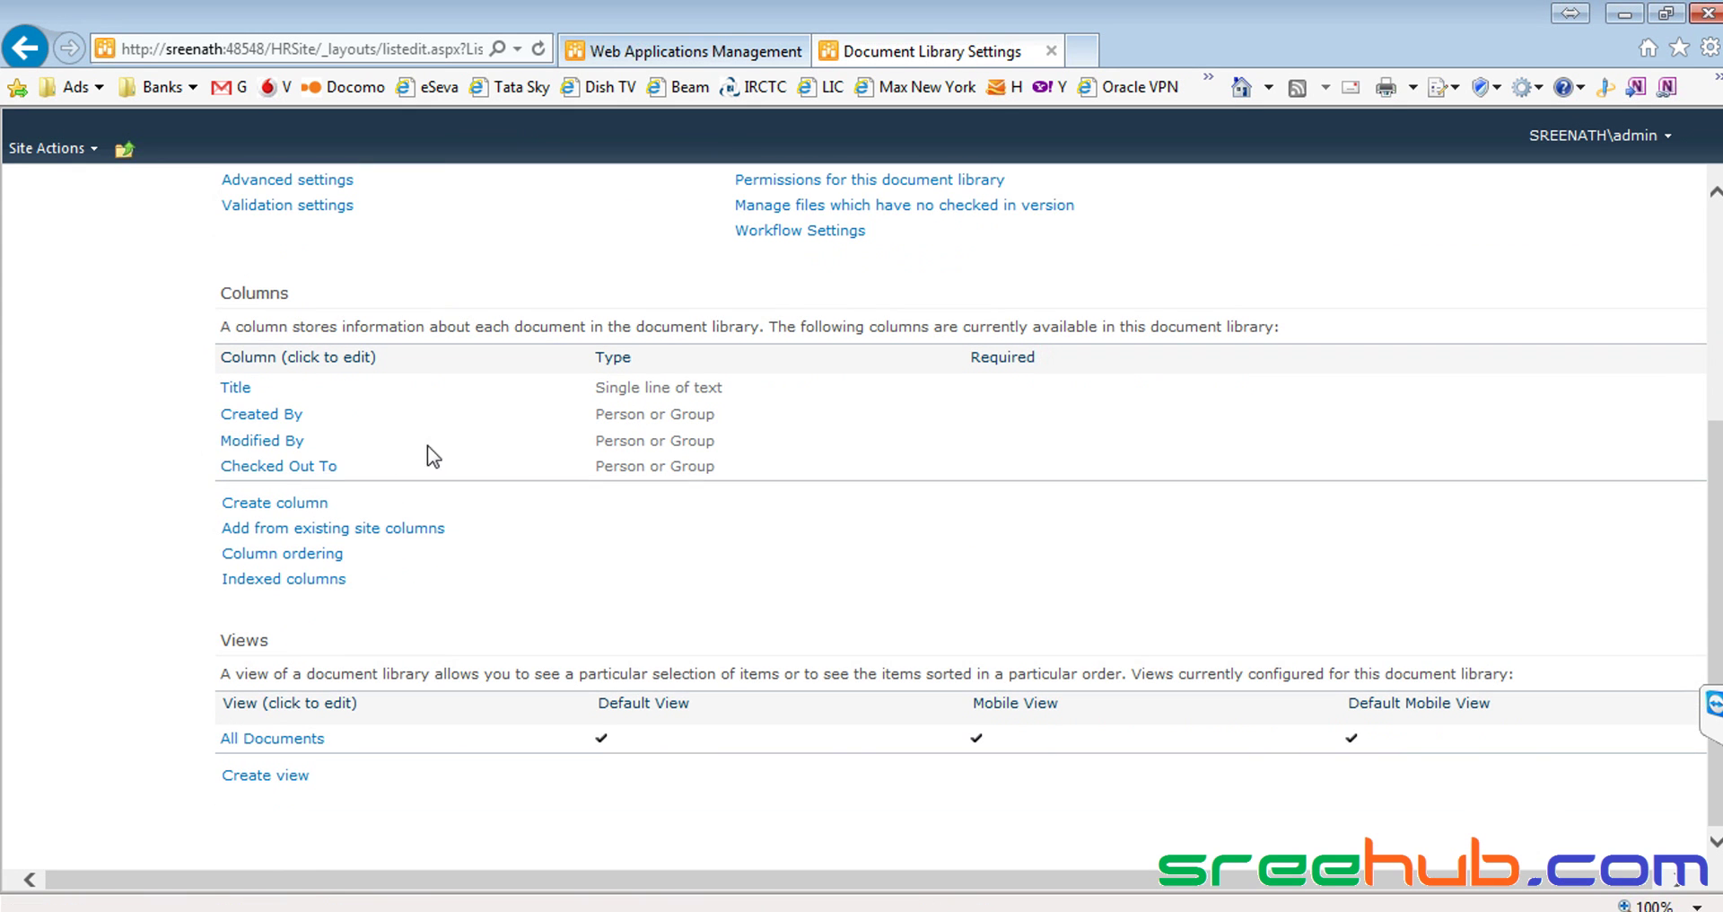
scroll(513, 466, "up", 5)
scroll(513, 466, "down", 4)
scroll(513, 466, "down", 3)
scroll(514, 476, "up", 6)
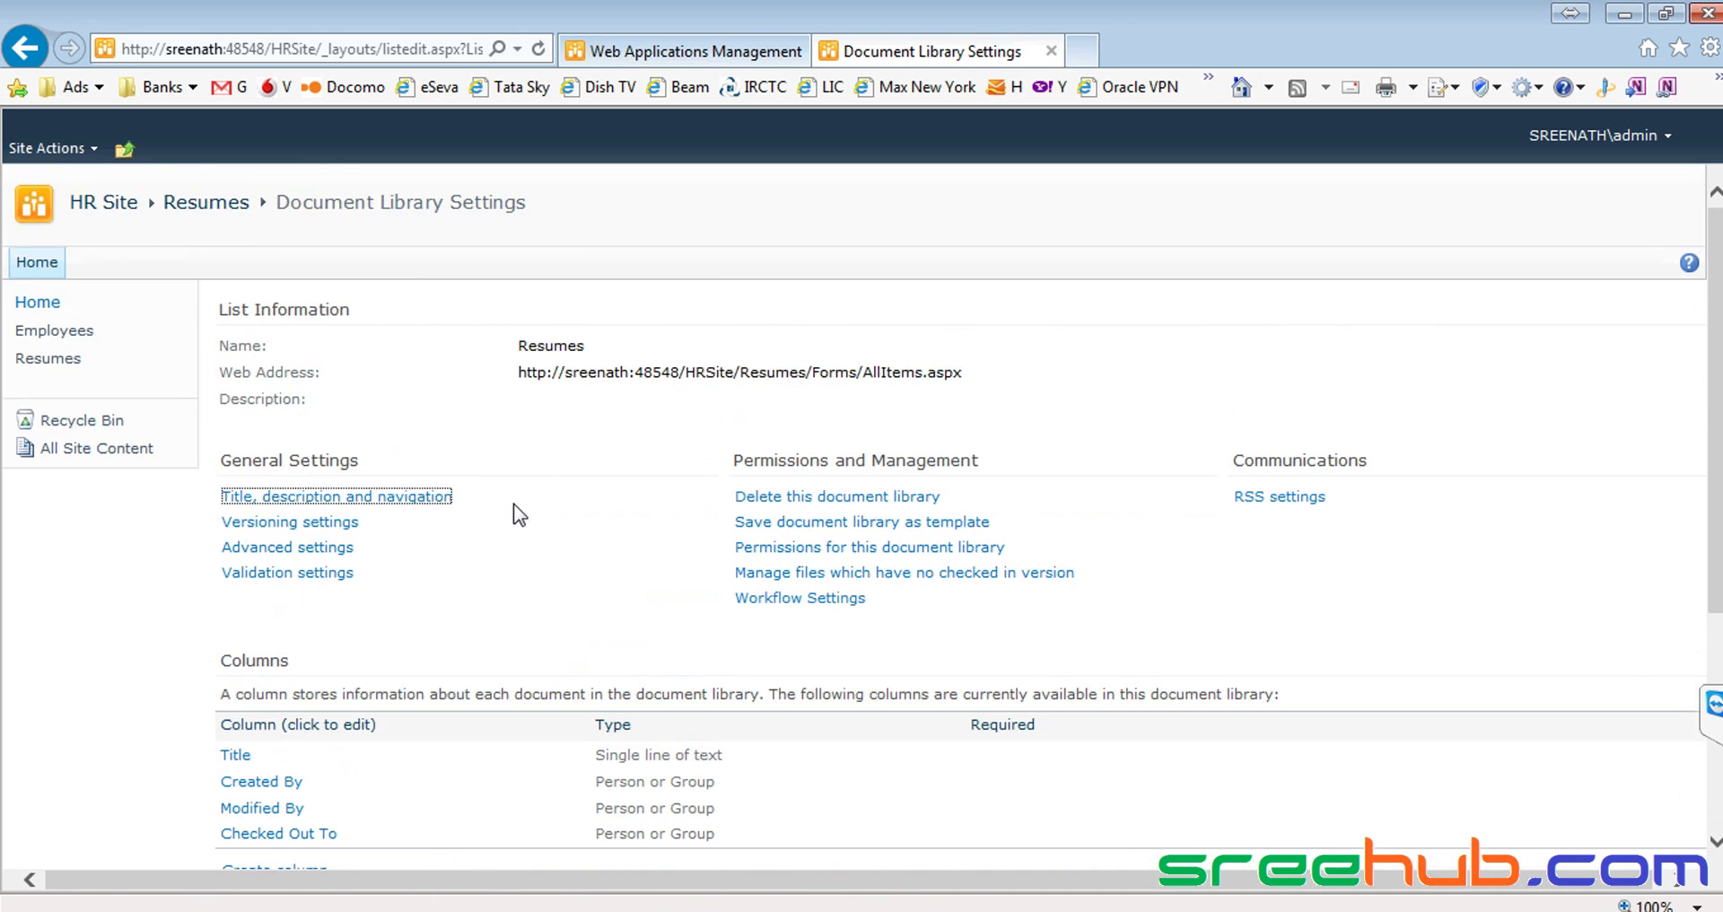
scroll(514, 503, "down", 2)
scroll(513, 503, "down", 3)
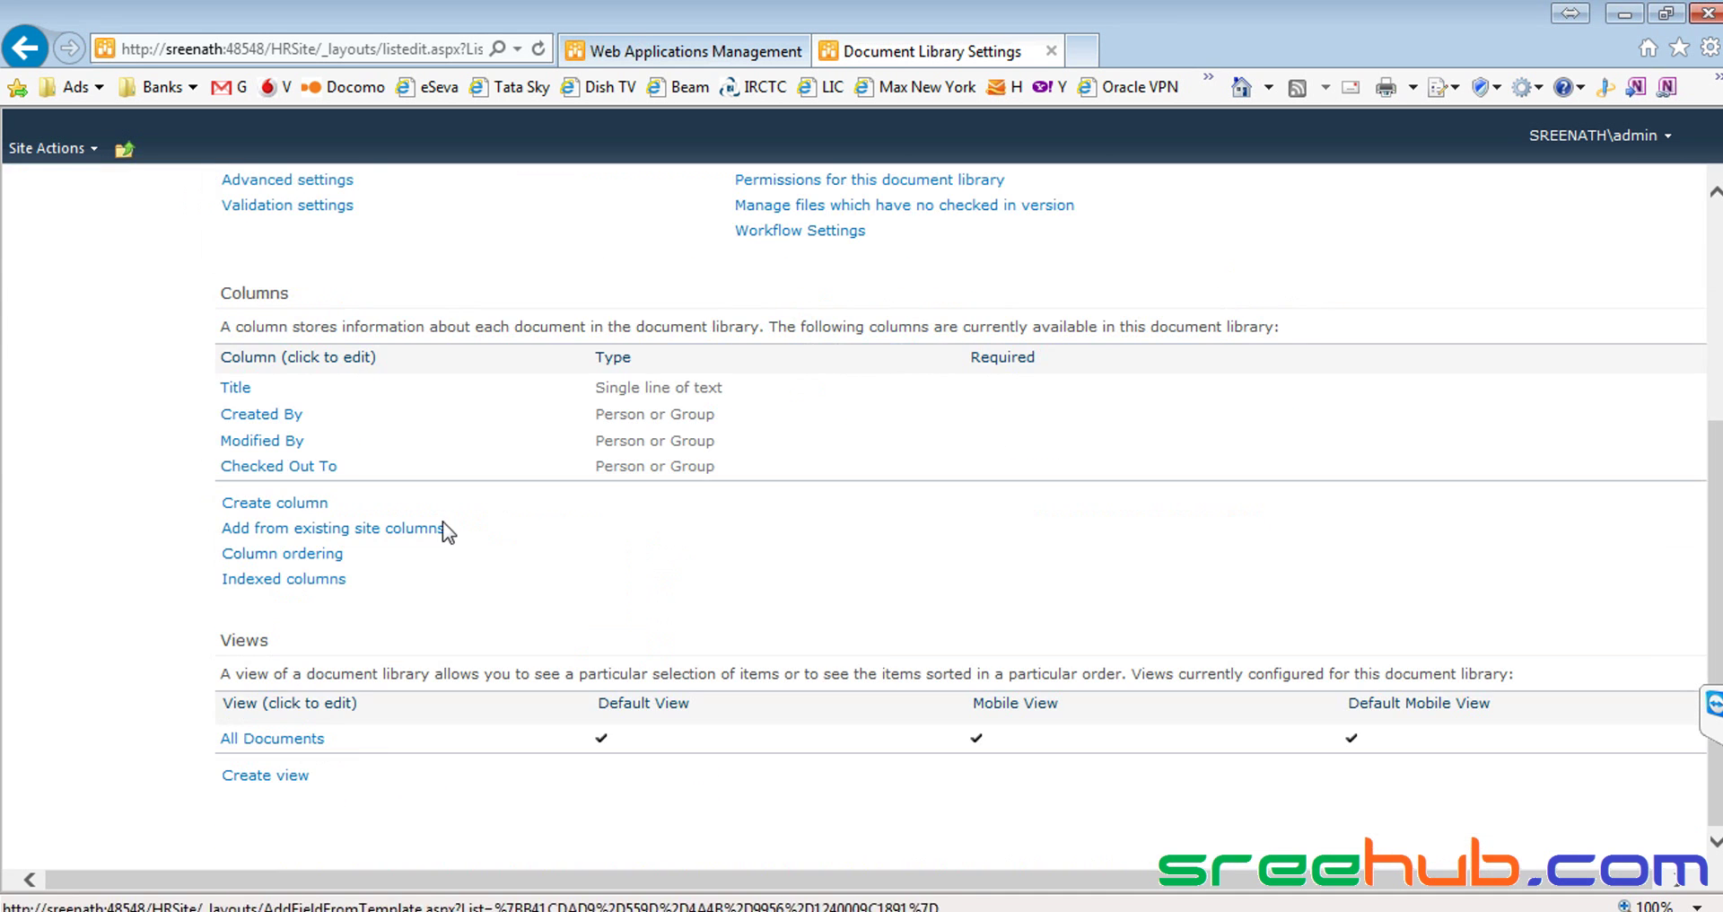
left_click(259, 509)
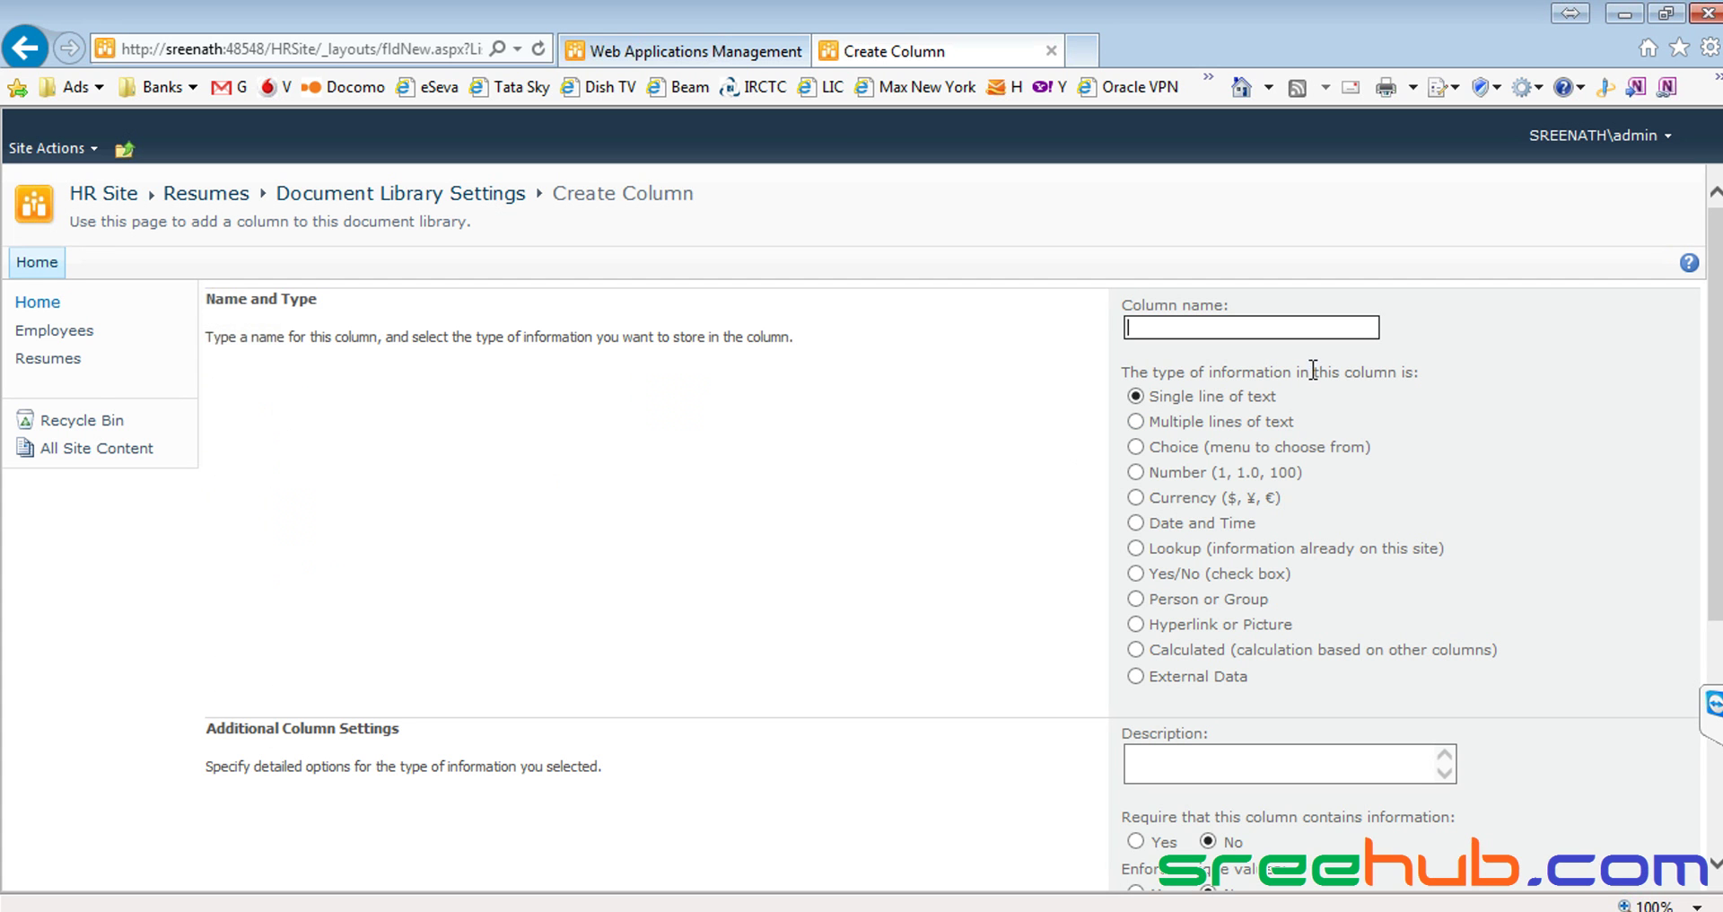
Name the new column EmployeeName and reuse that name as its Description
scroll(1187, 397, "down", 4)
scroll(1188, 397, "up", 5)
type("EmployeeName")
left_click_drag(1273, 328, 1059, 327)
key("ctrl+c")
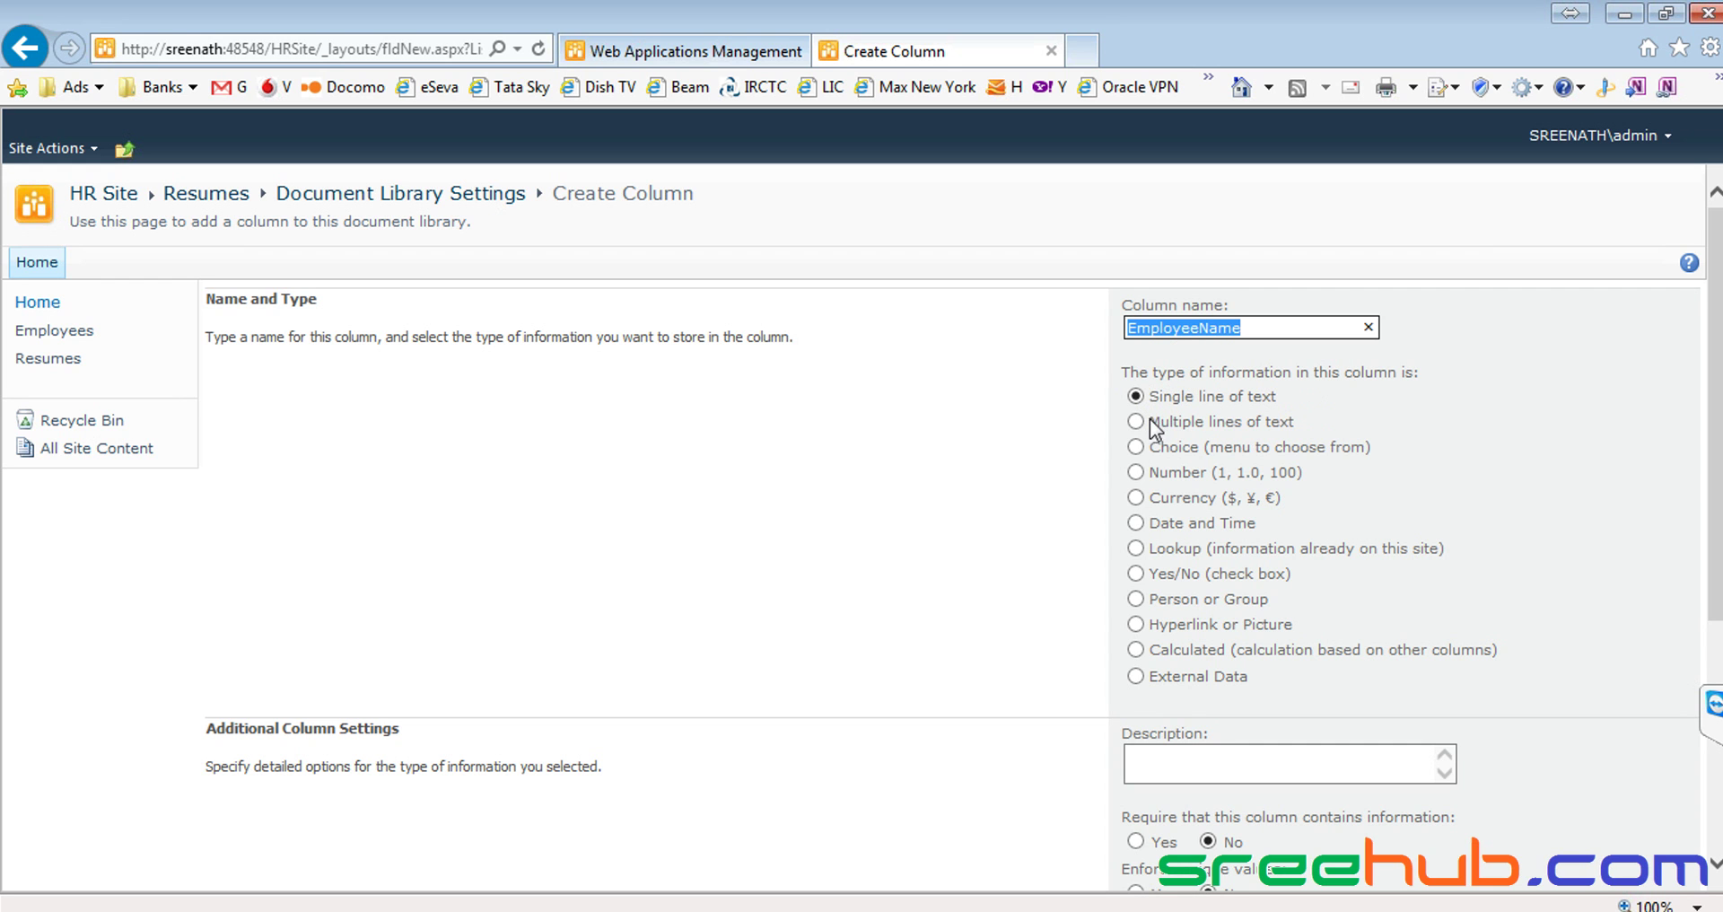
scroll(1334, 418, "down", 2)
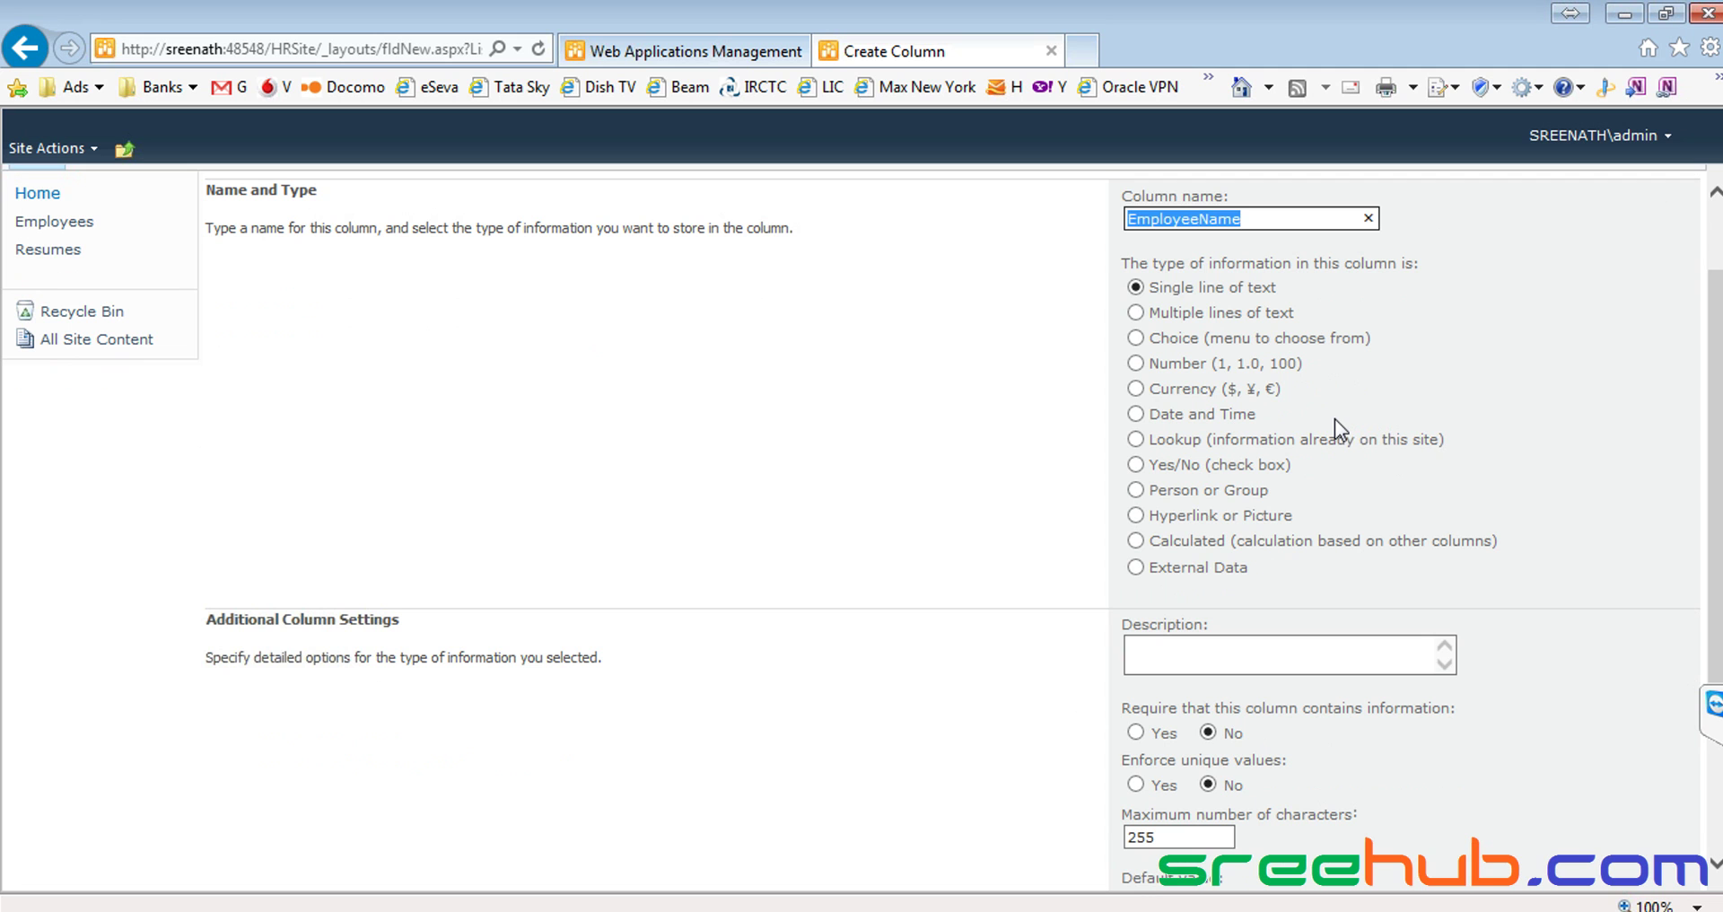
left_click(1211, 647)
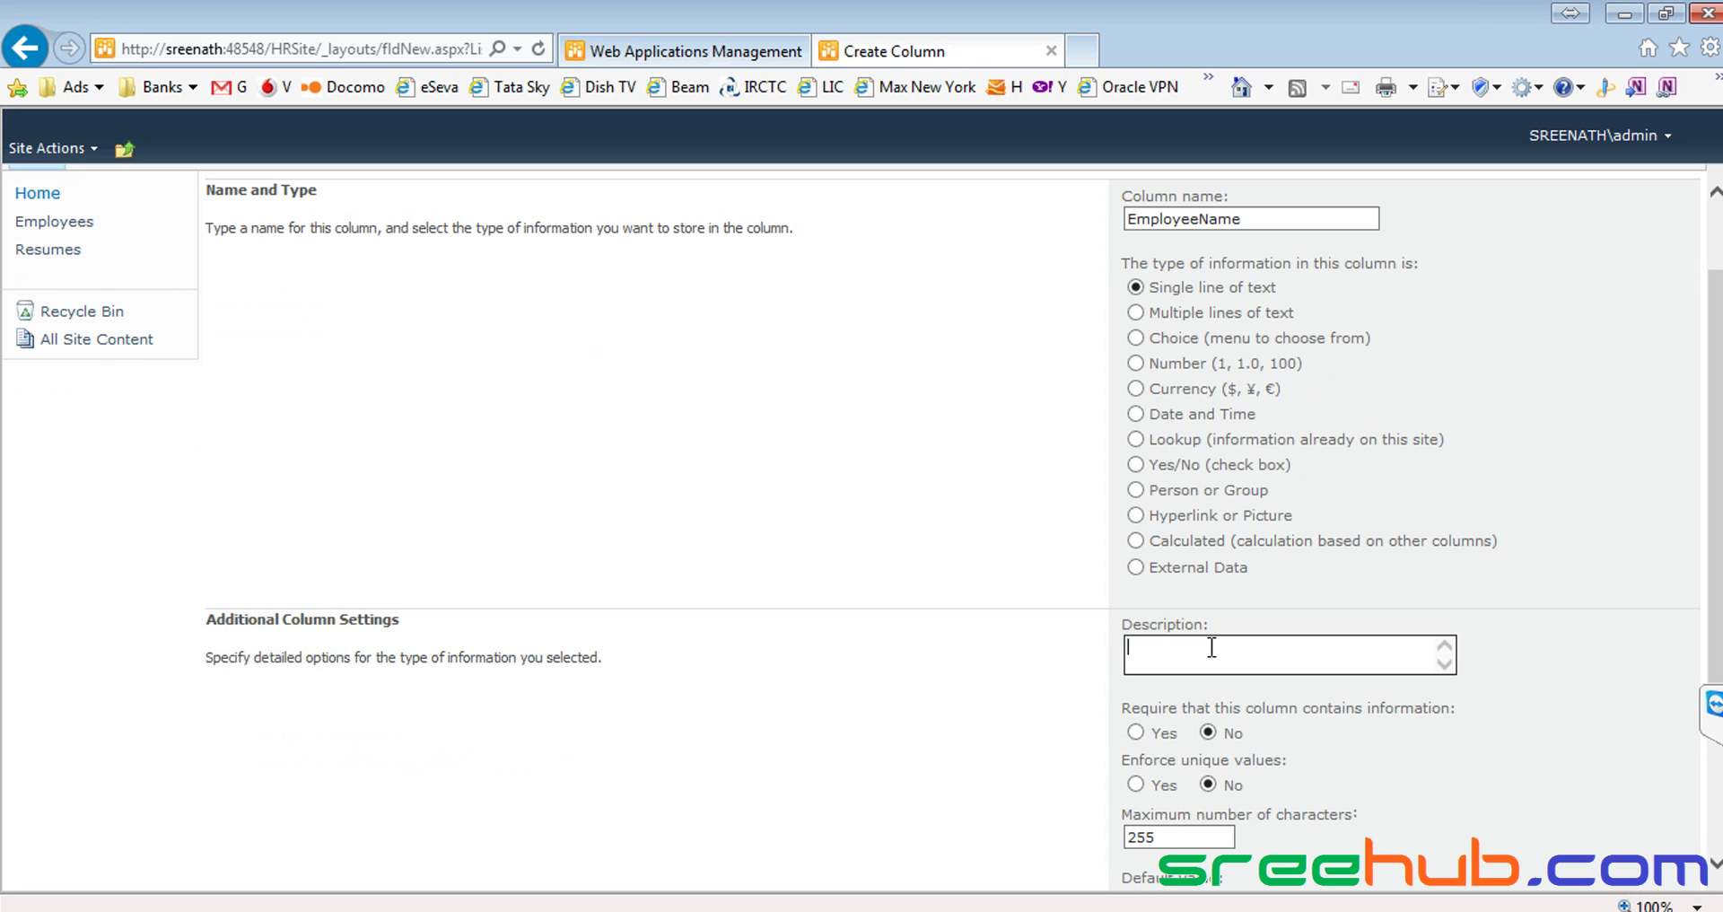
key("ctrl+v")
Keep the Single line of text type, set Require to Yes, and create the column
scroll(1171, 627, "down", 2)
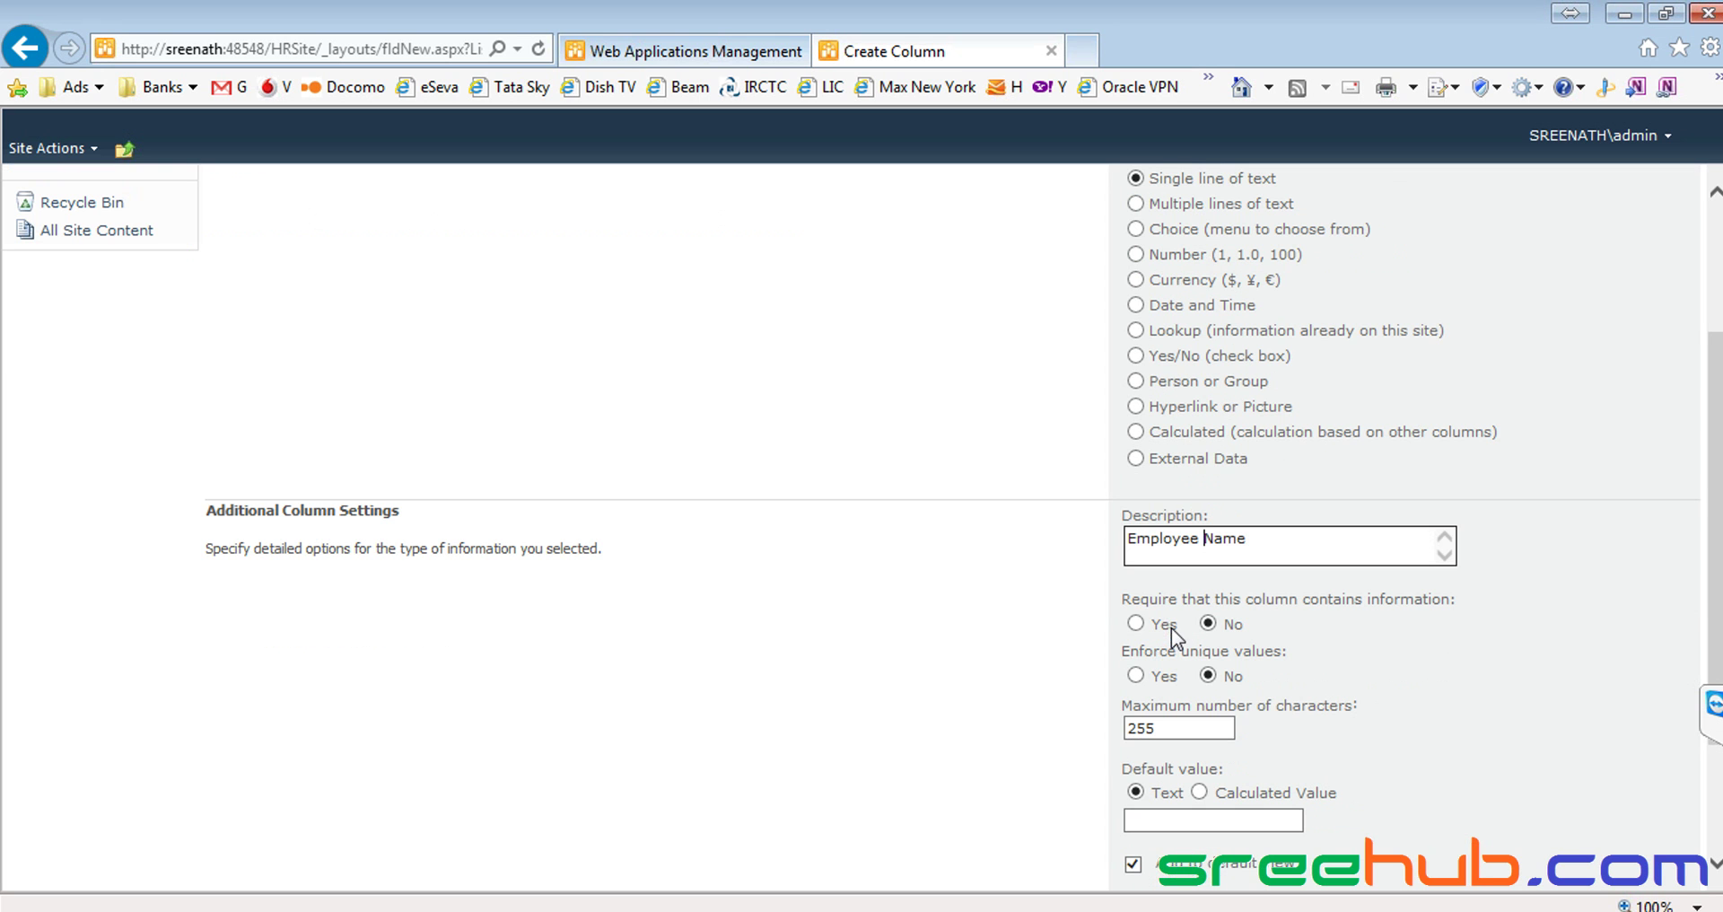
scroll(1153, 506, "up", 2)
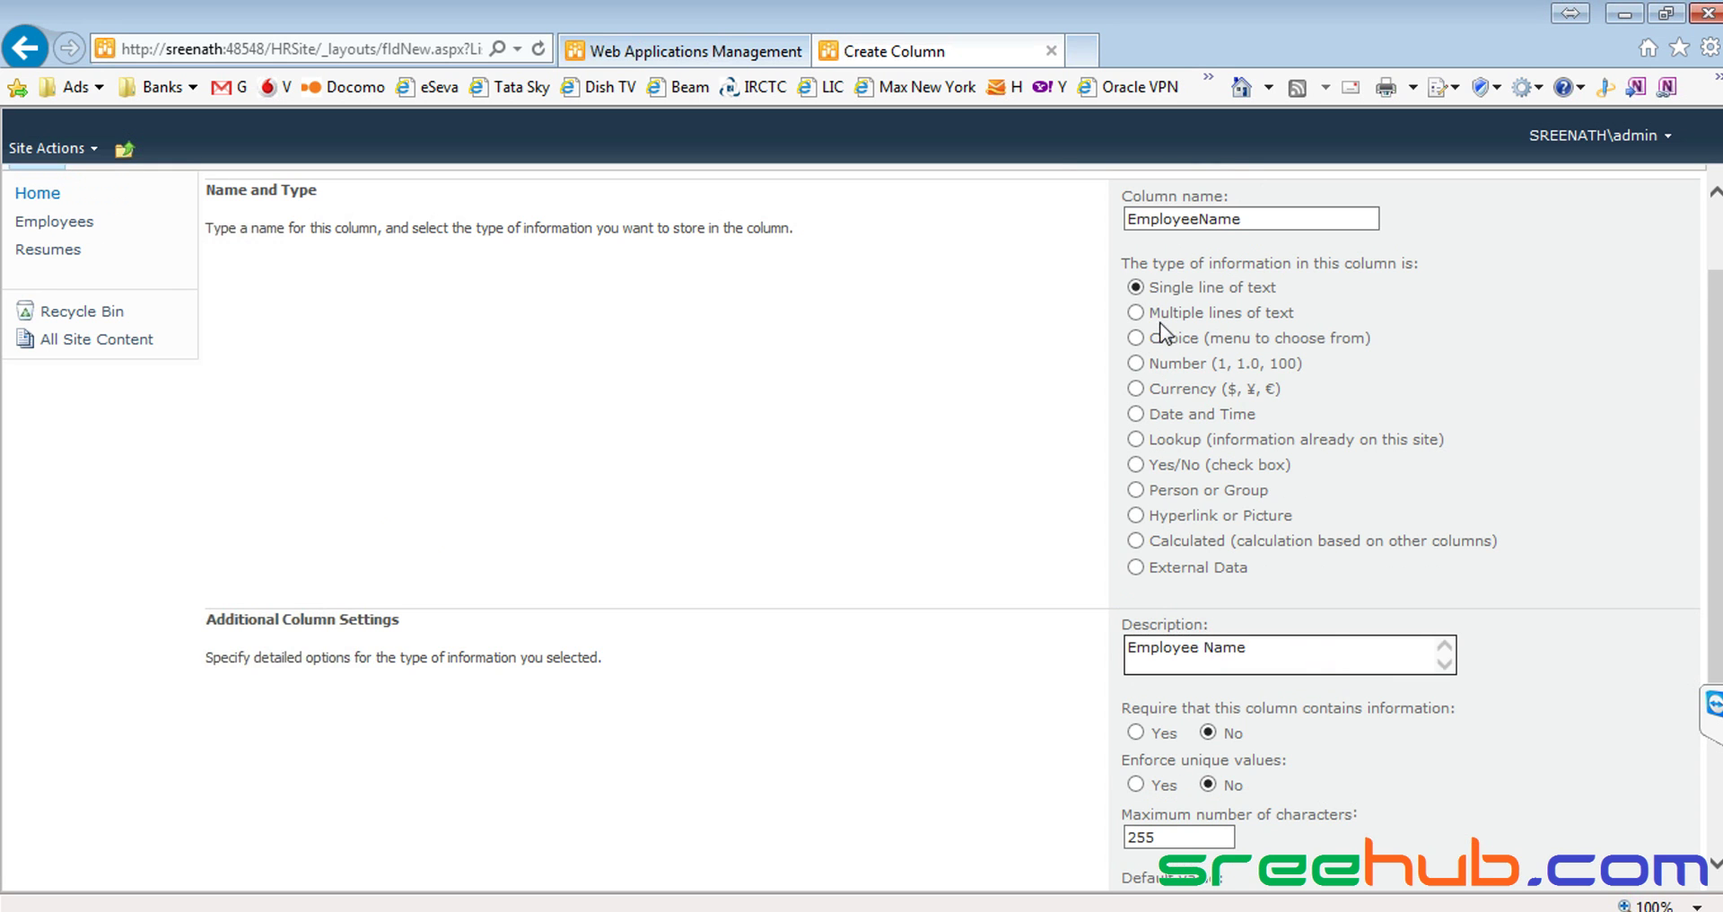
left_click_drag(1155, 287, 1279, 289)
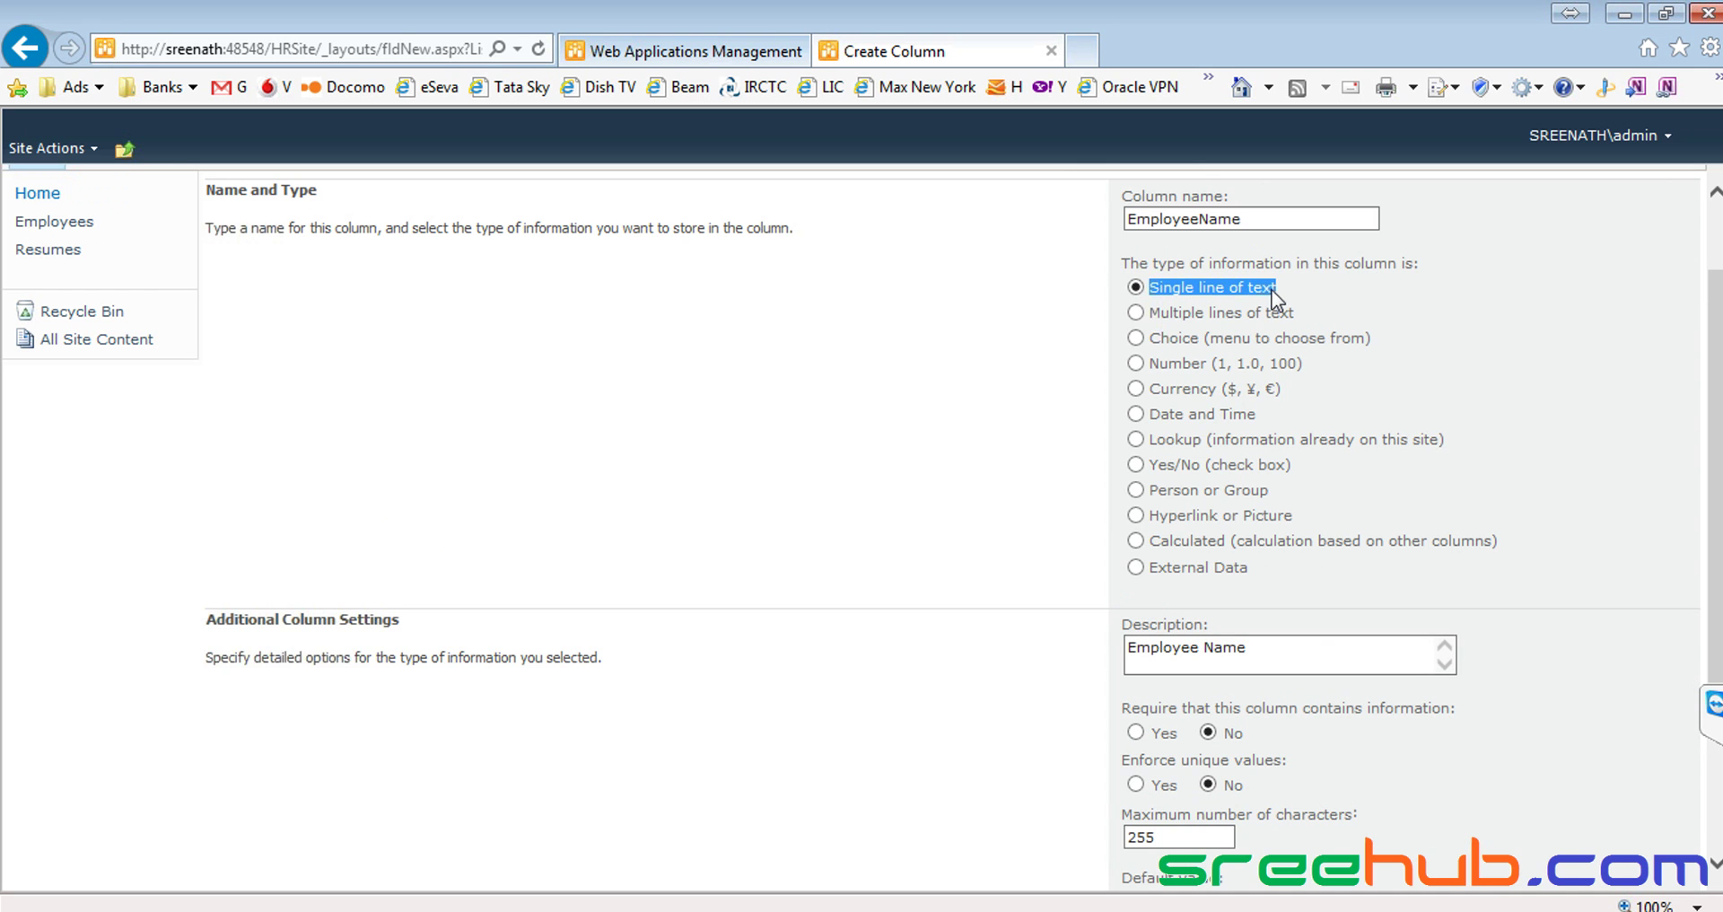
left_click(1160, 398)
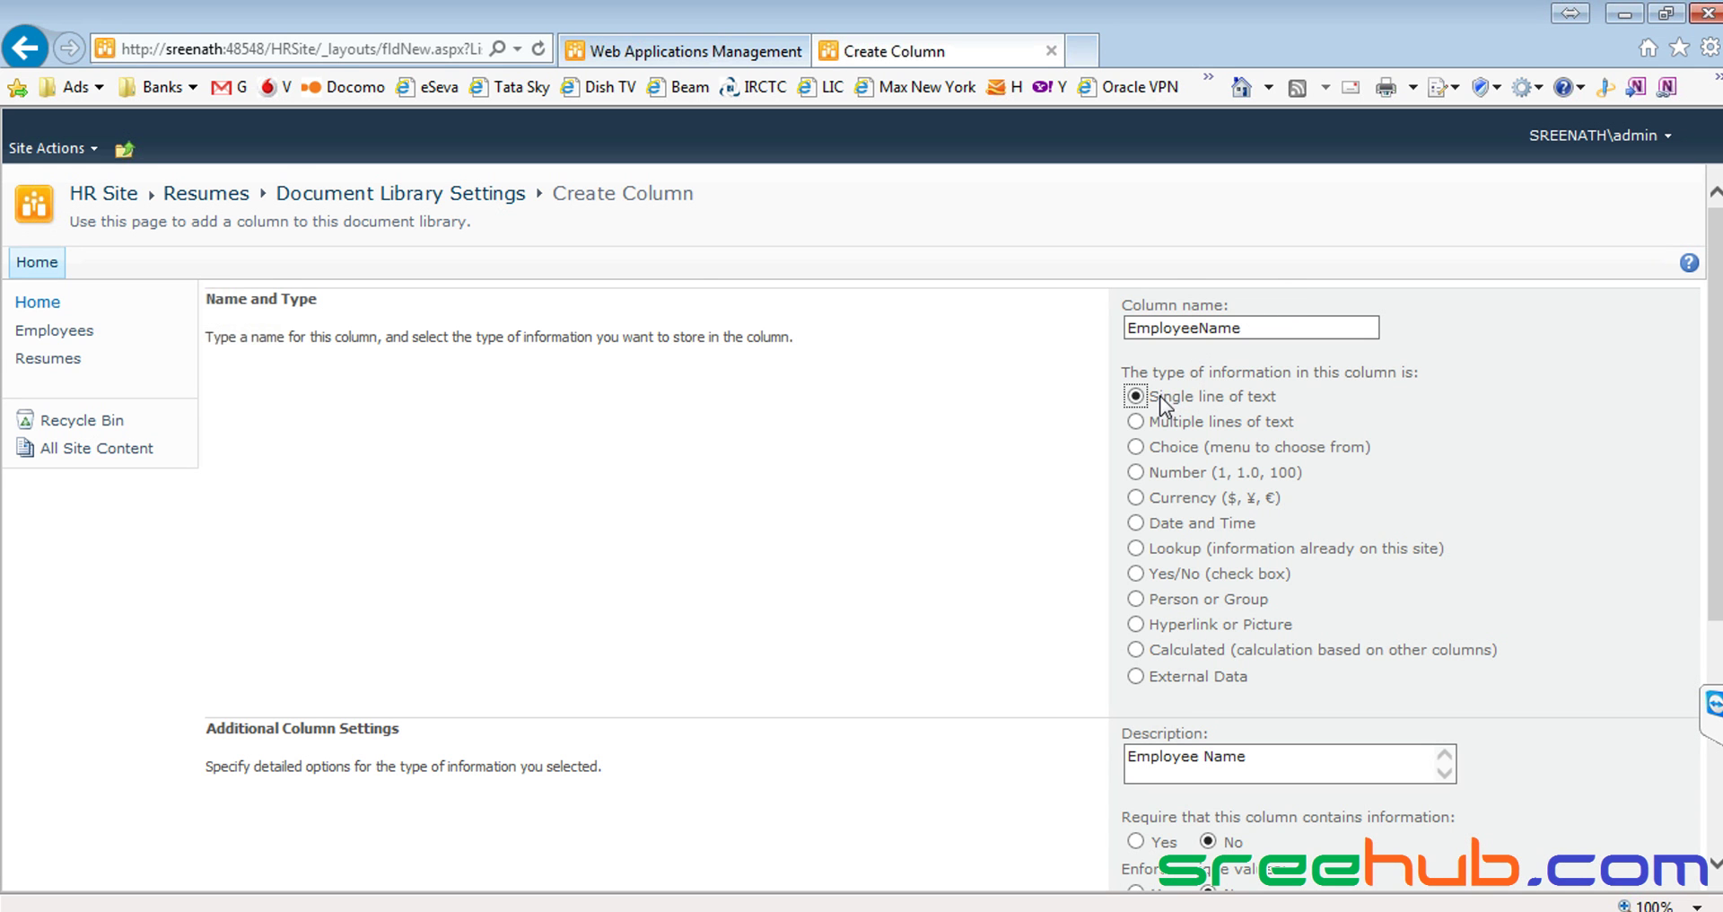
scroll(1196, 408, "down", 4)
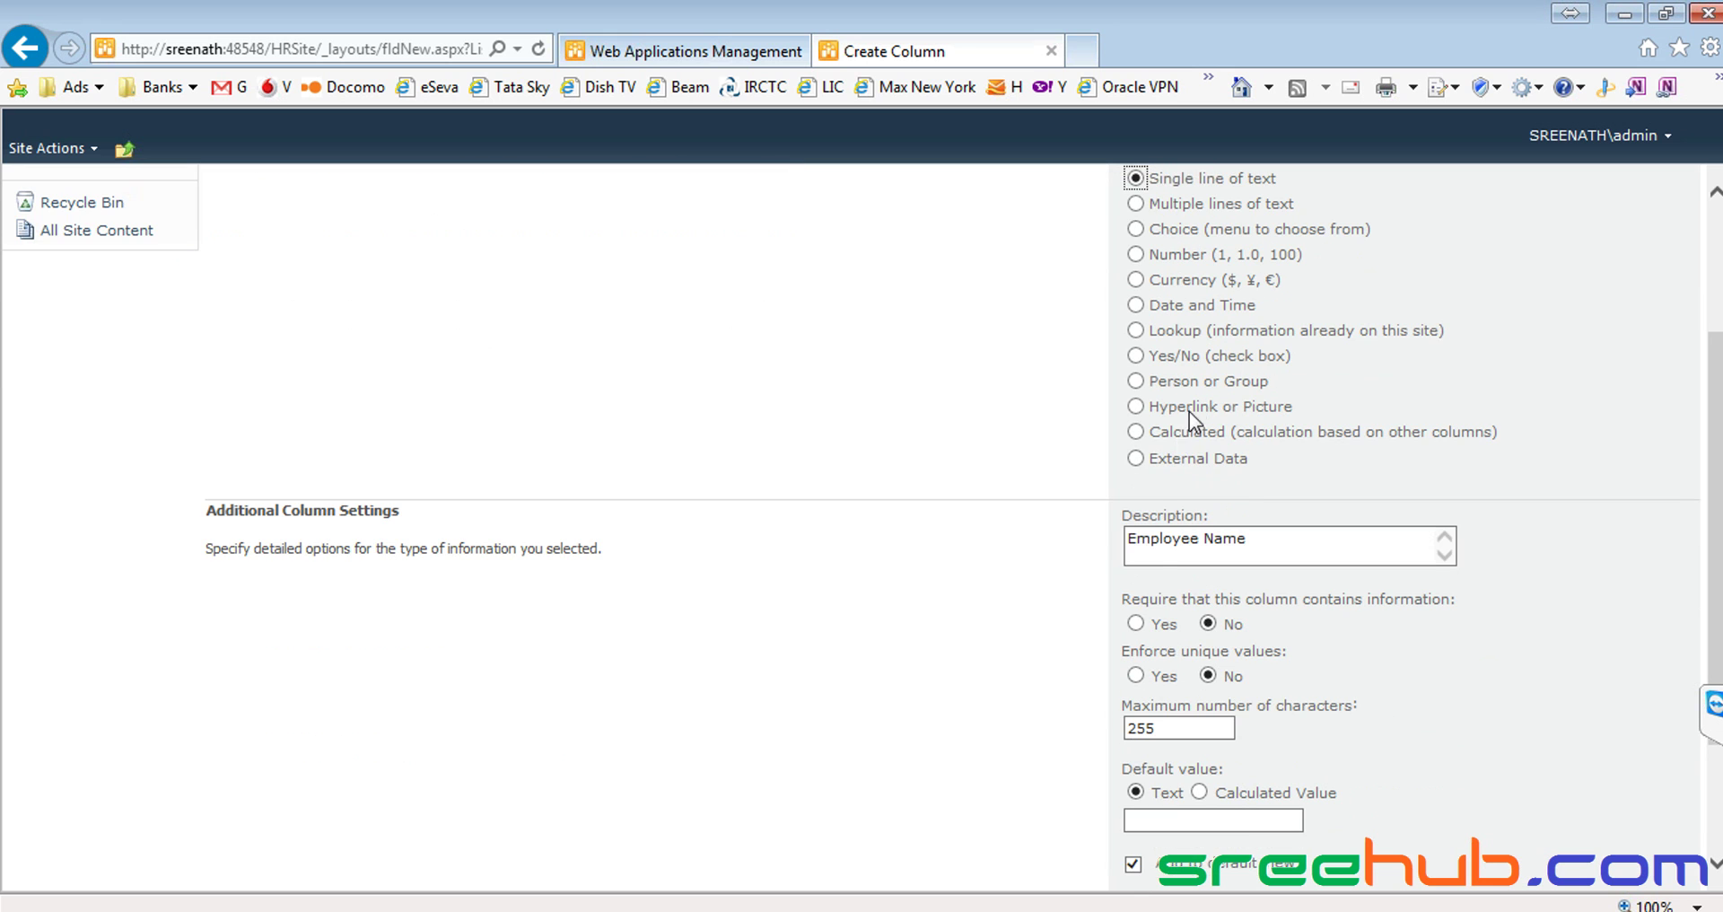
left_click_drag(1129, 539, 1291, 542)
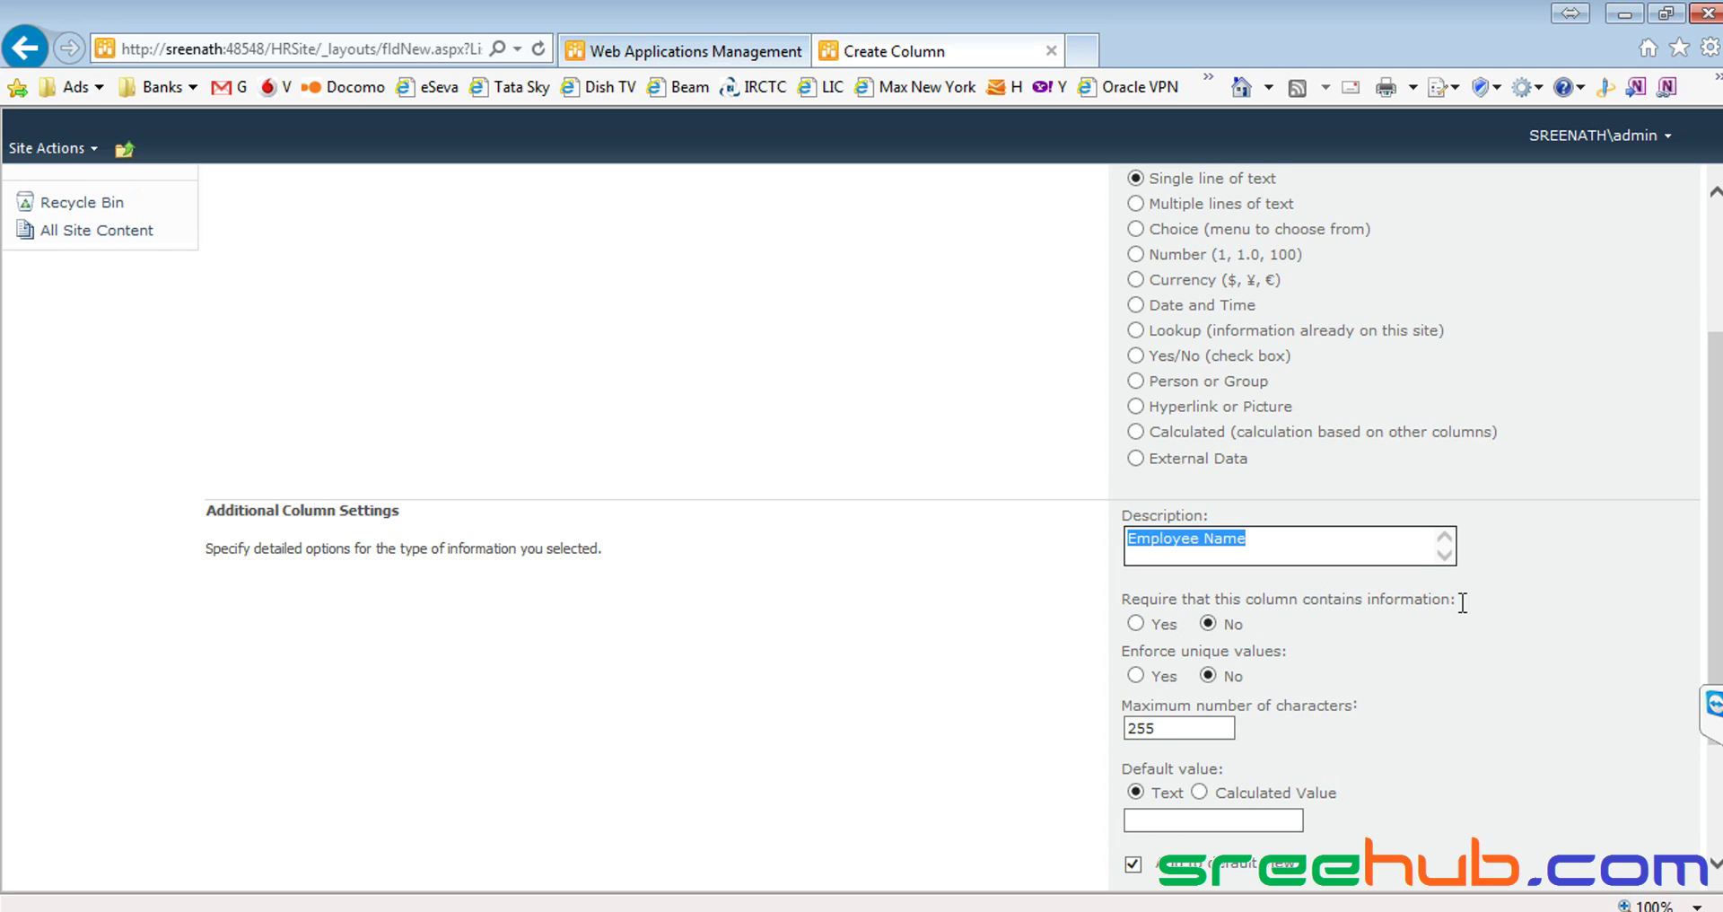
left_click(1171, 556)
left_click(1136, 624)
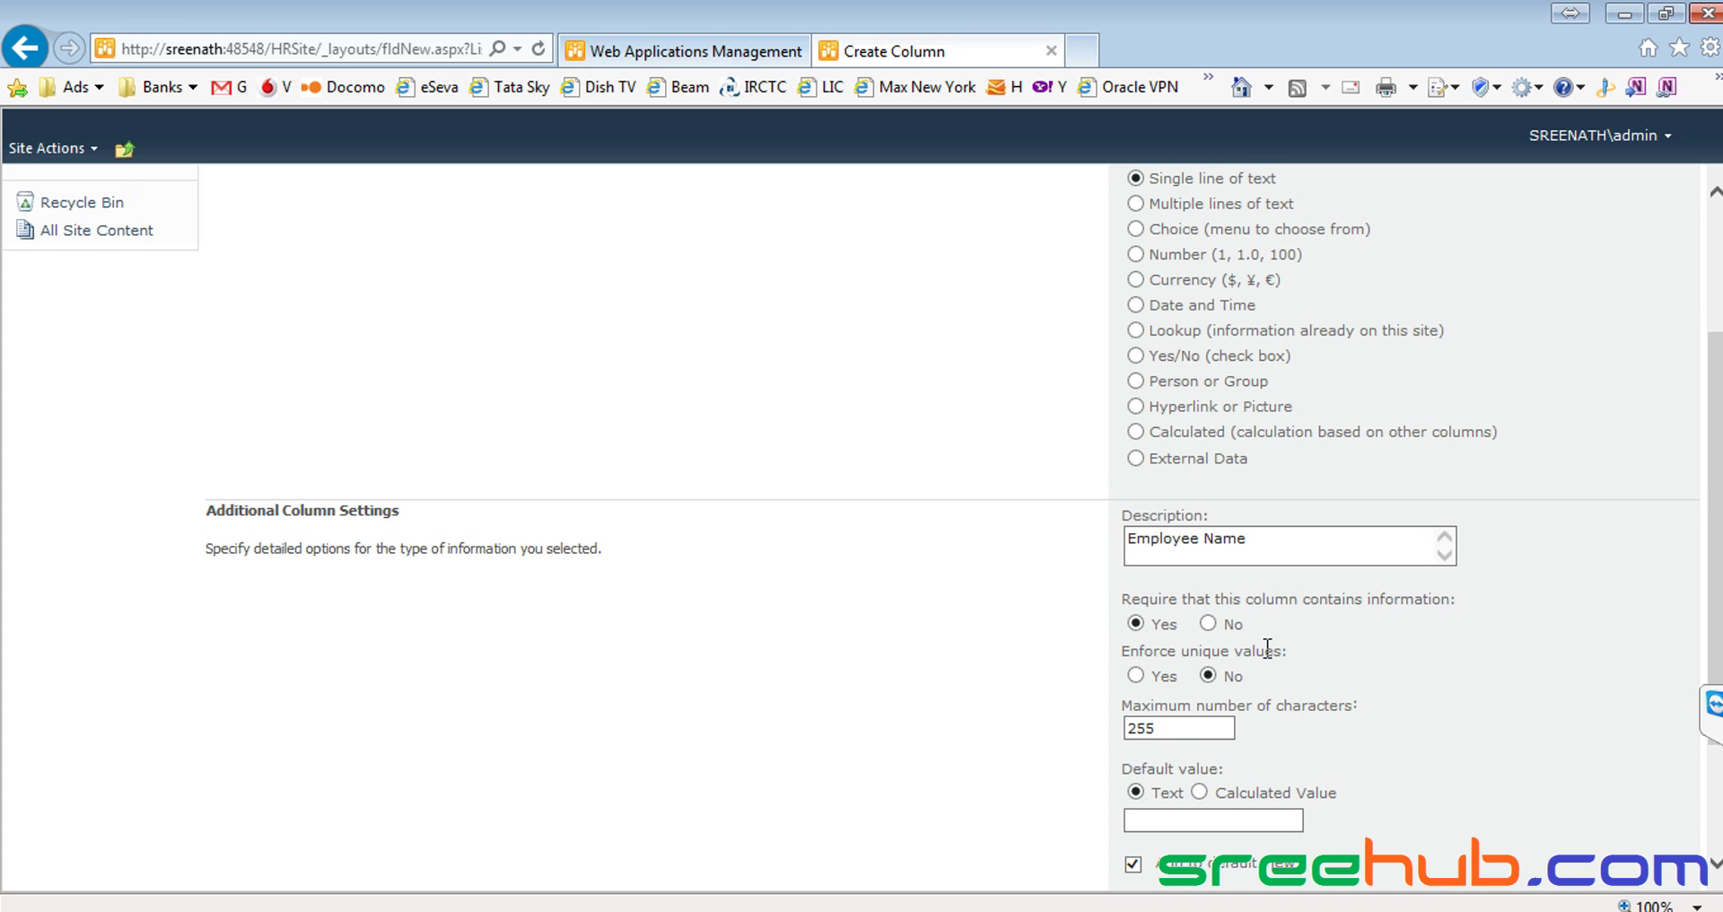
scroll(1268, 648, "down", 2)
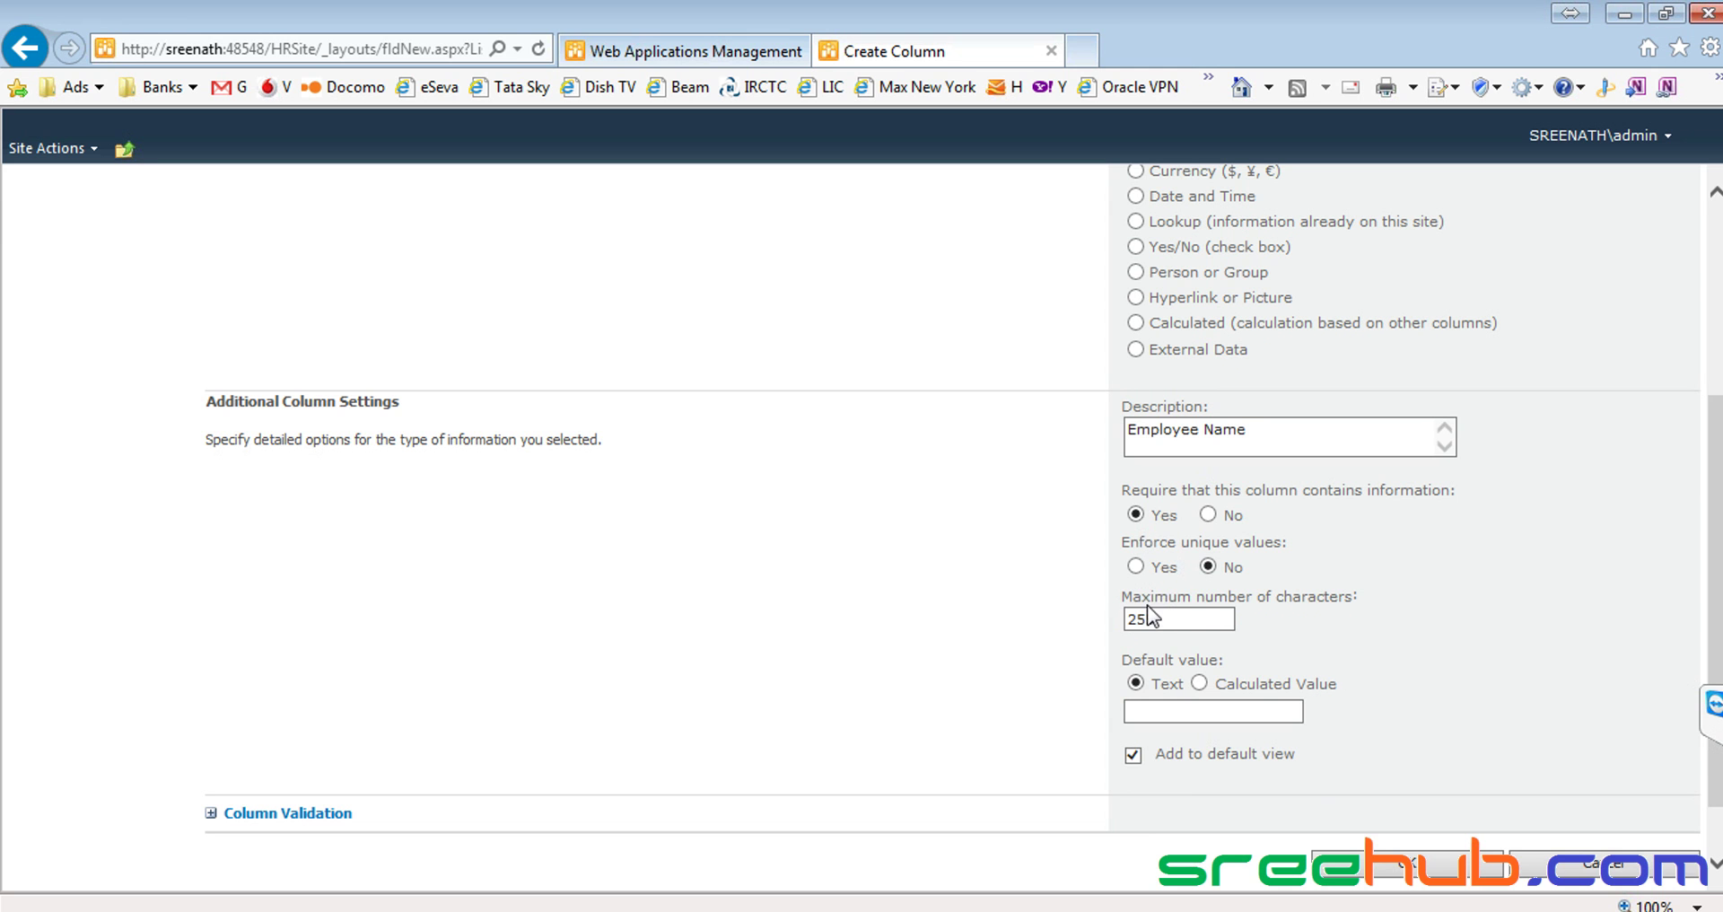
scroll(1306, 608, "down", 1)
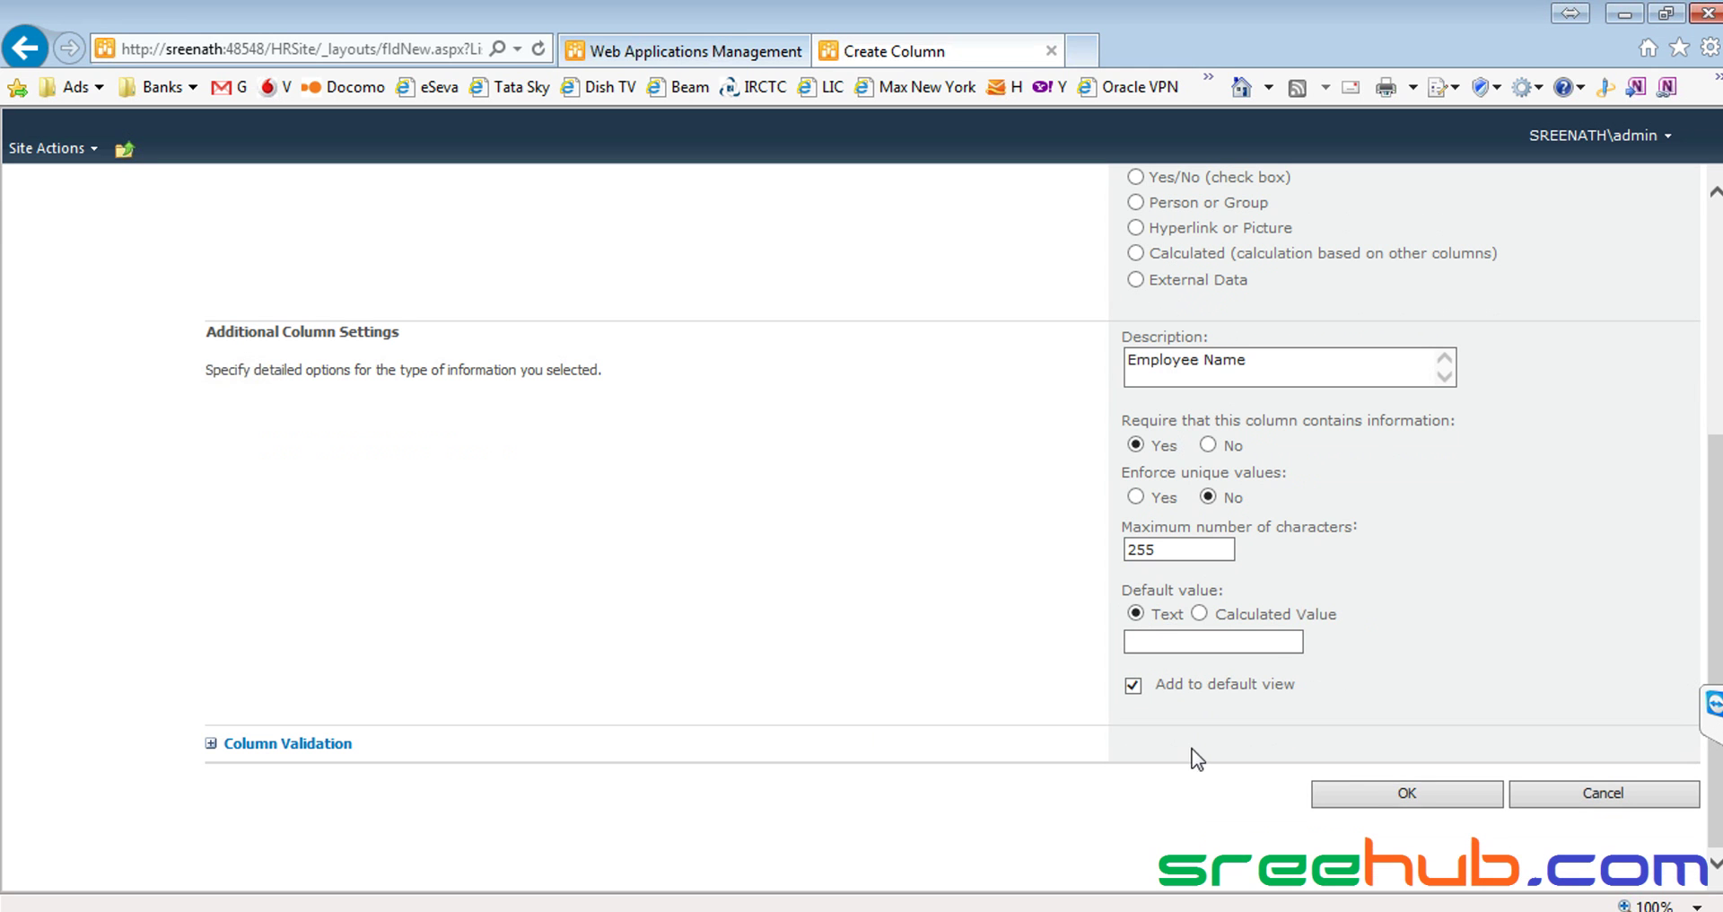
left_click(1378, 795)
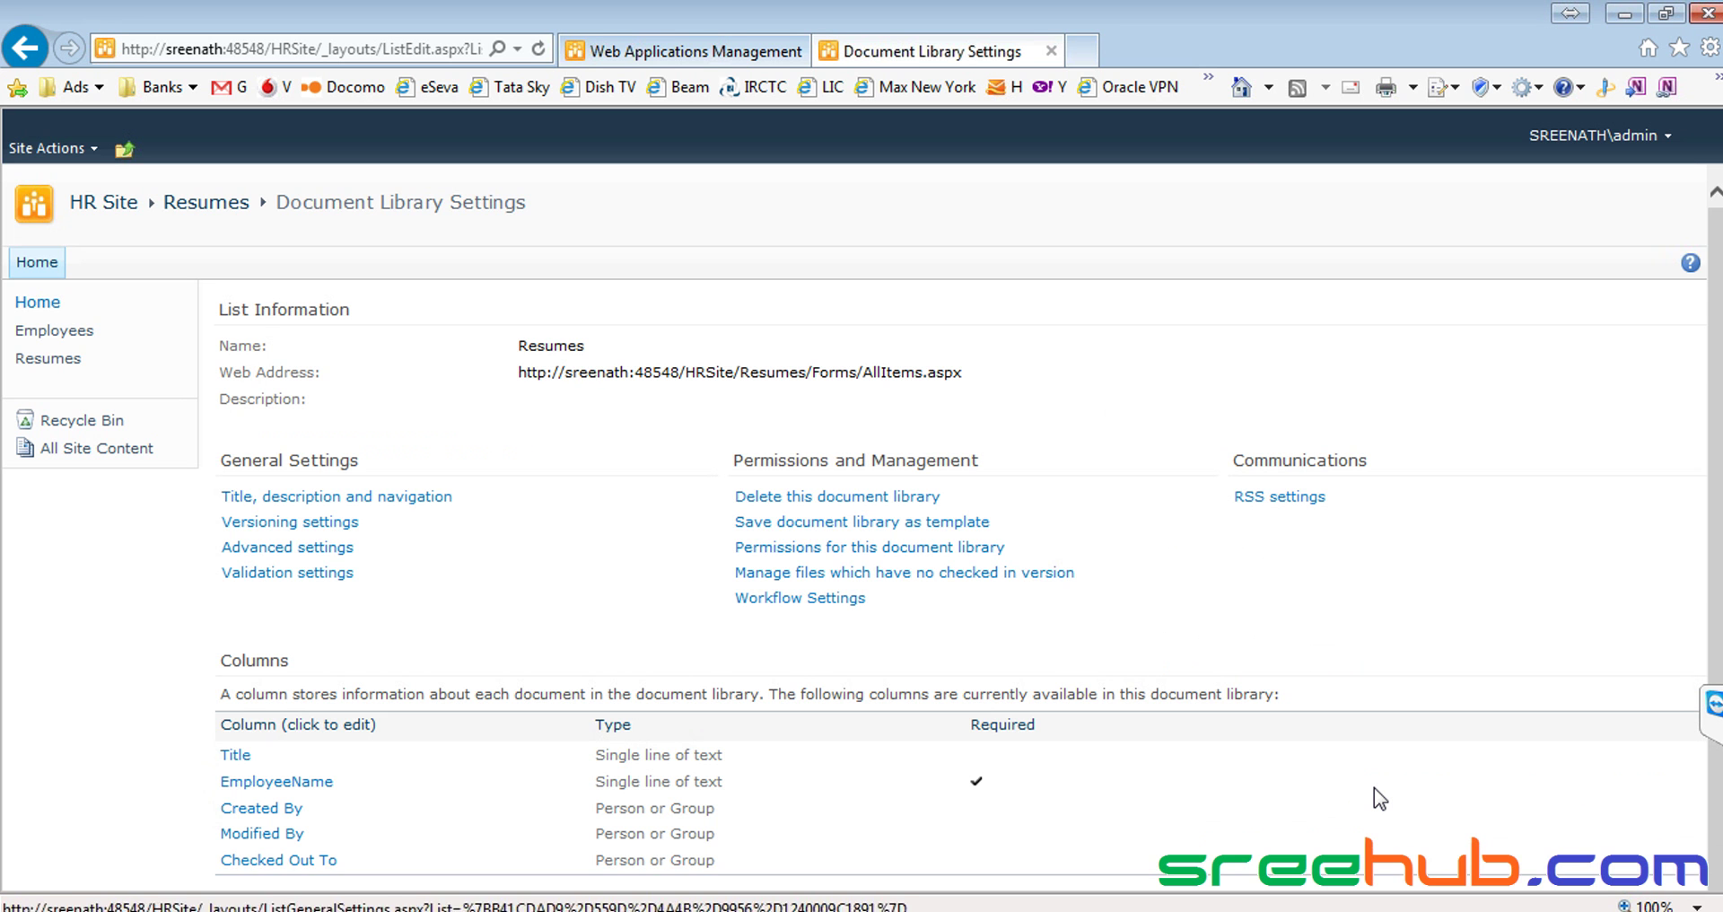
Return to the Resumes library page through the Quick Launch link
scroll(475, 730, "down", 1)
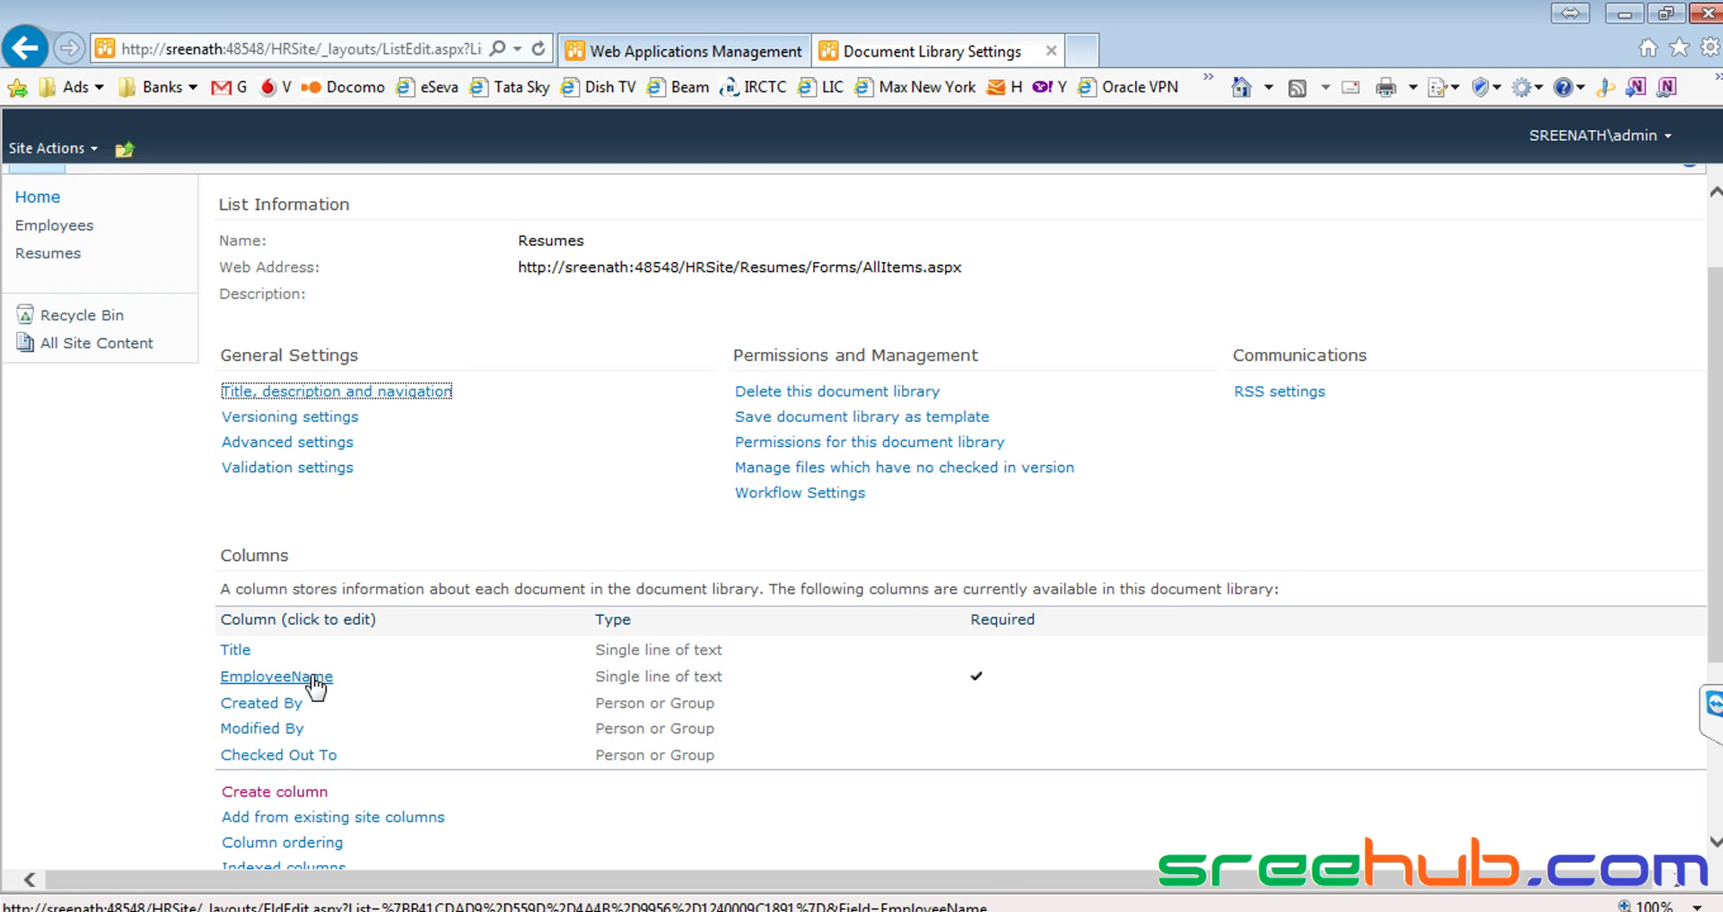
scroll(338, 655, "up", 1)
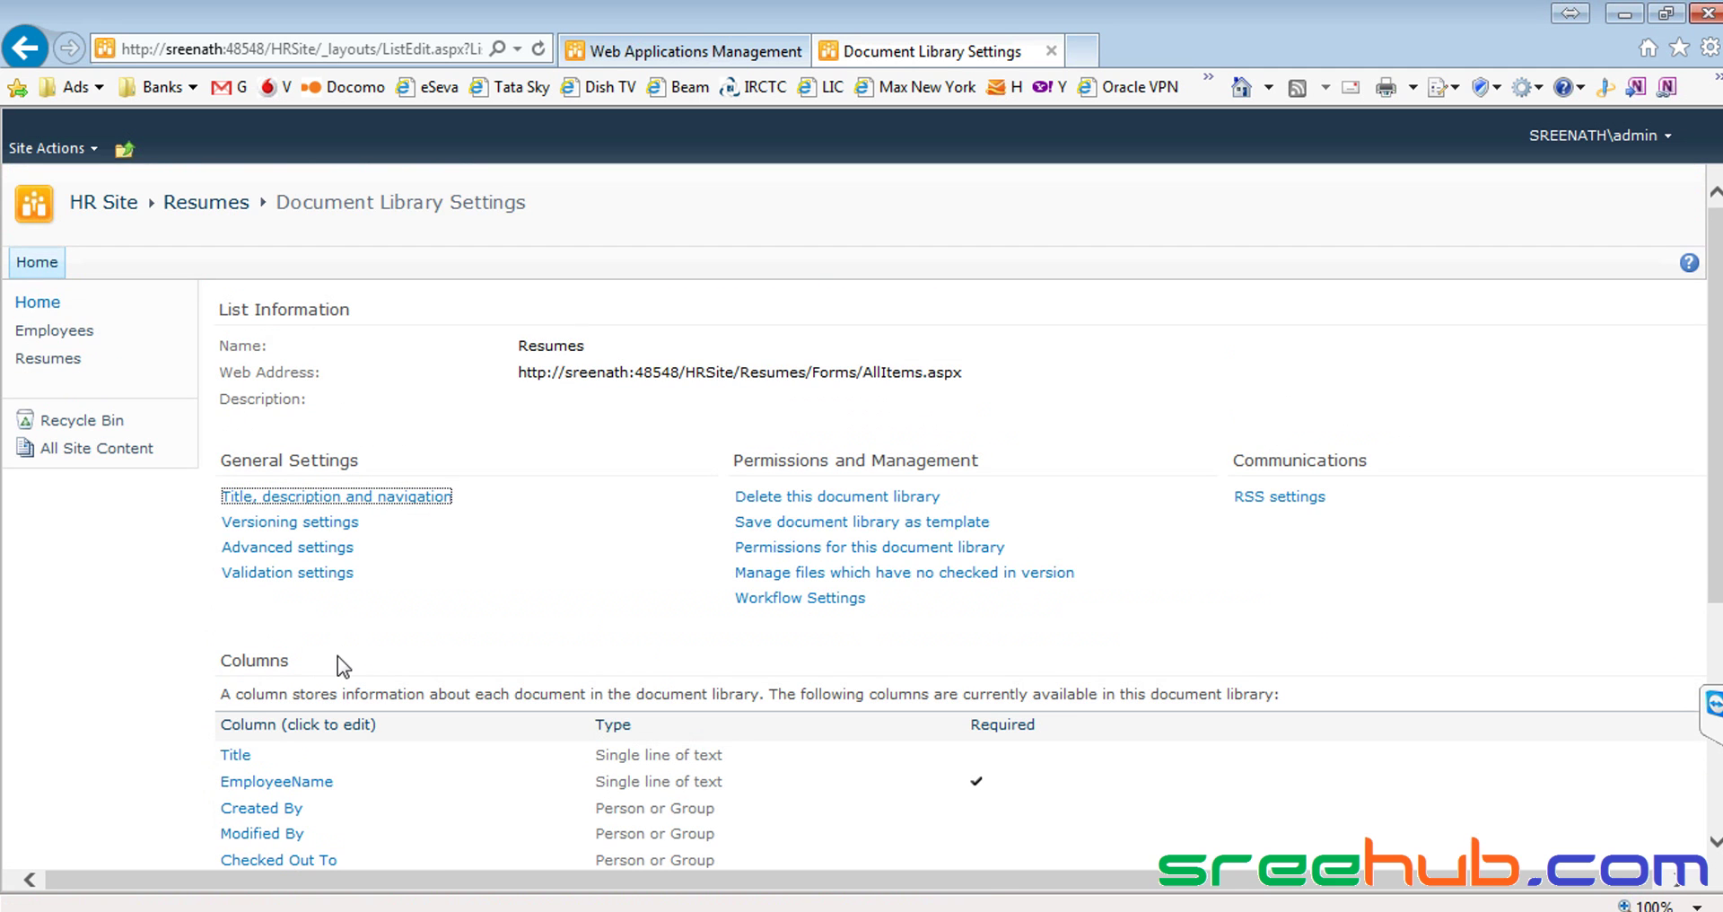
left_click(50, 361)
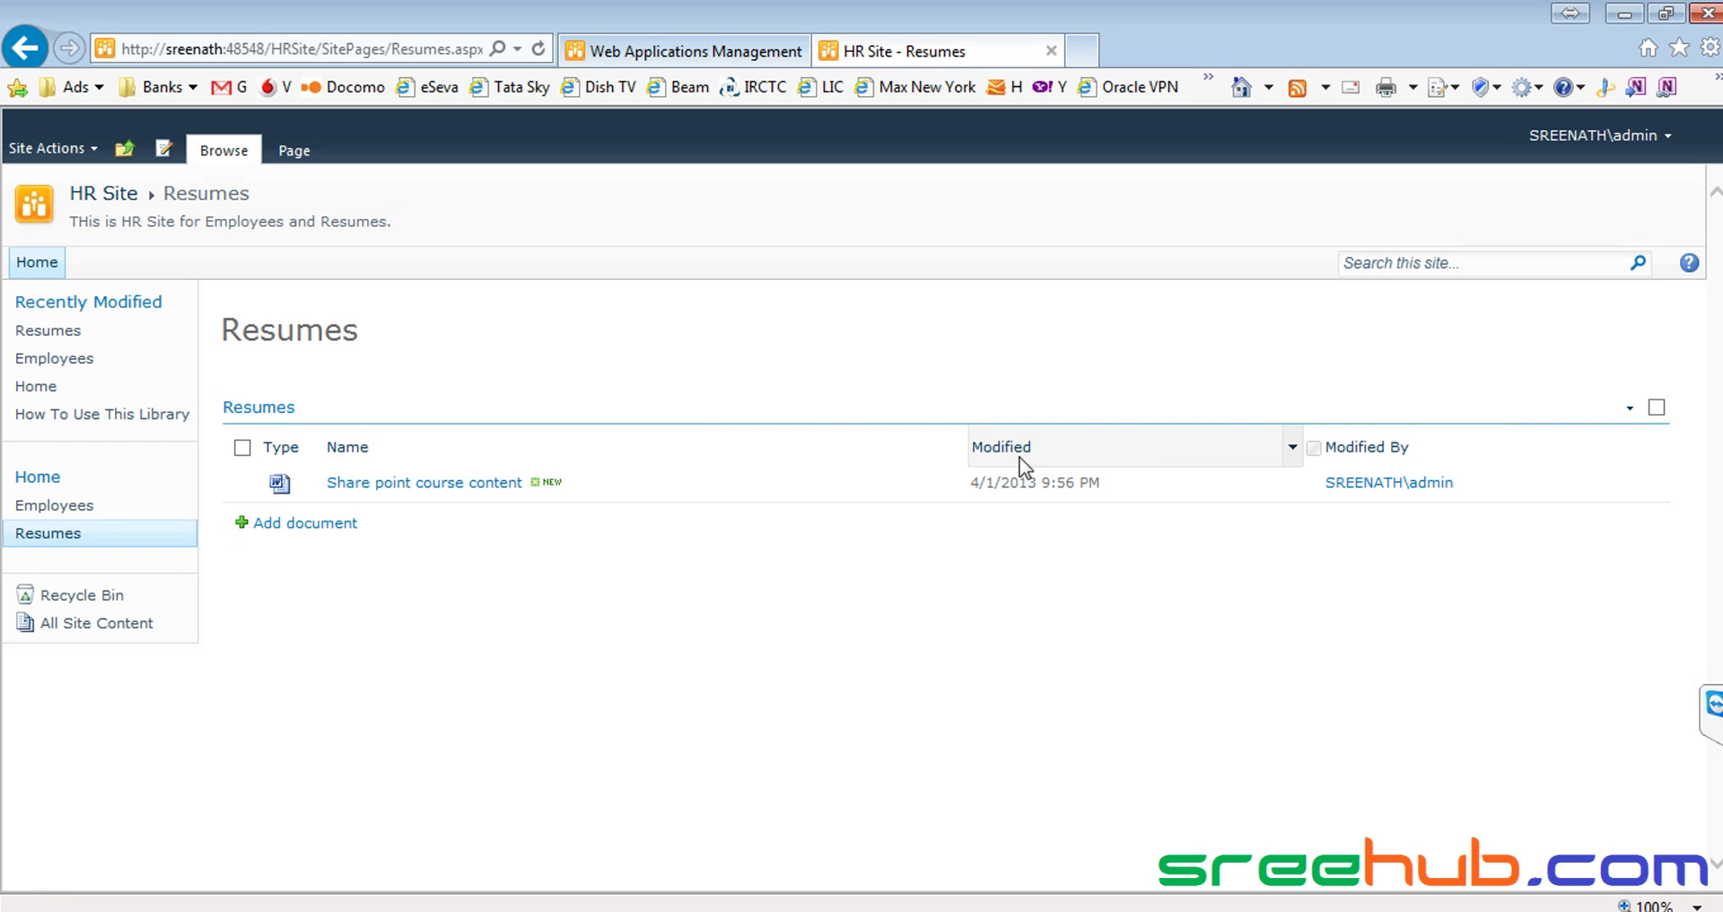
Send the Share point course content document to the Recycle Bin
left_click(957, 489)
left_click(849, 699)
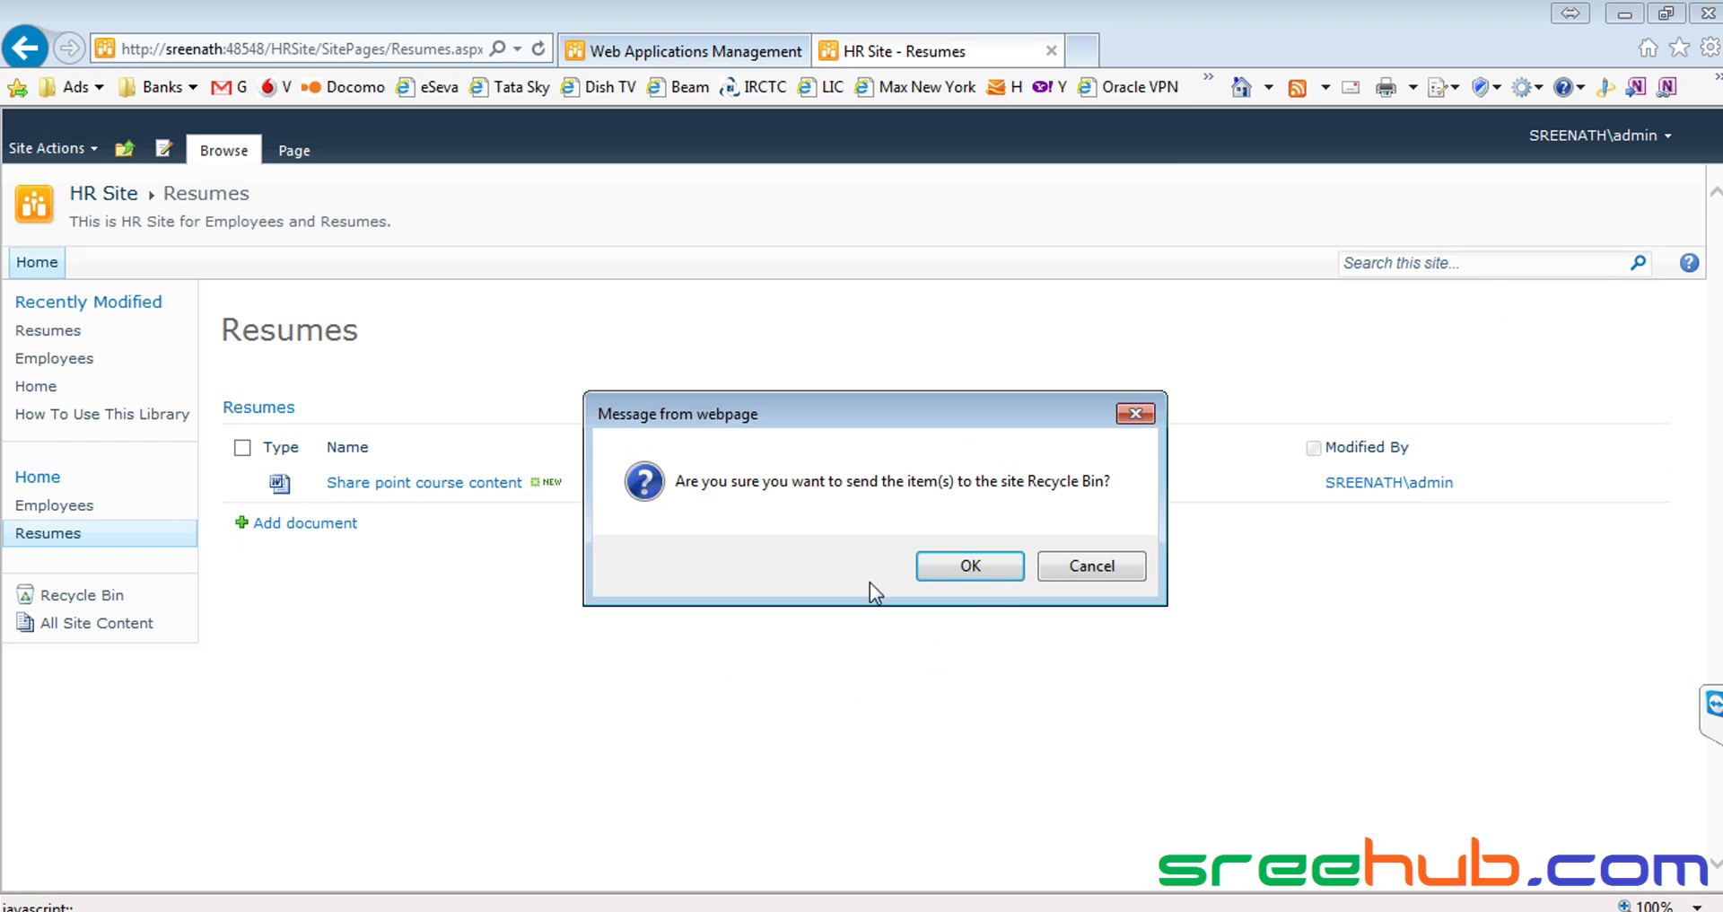
left_click(997, 575)
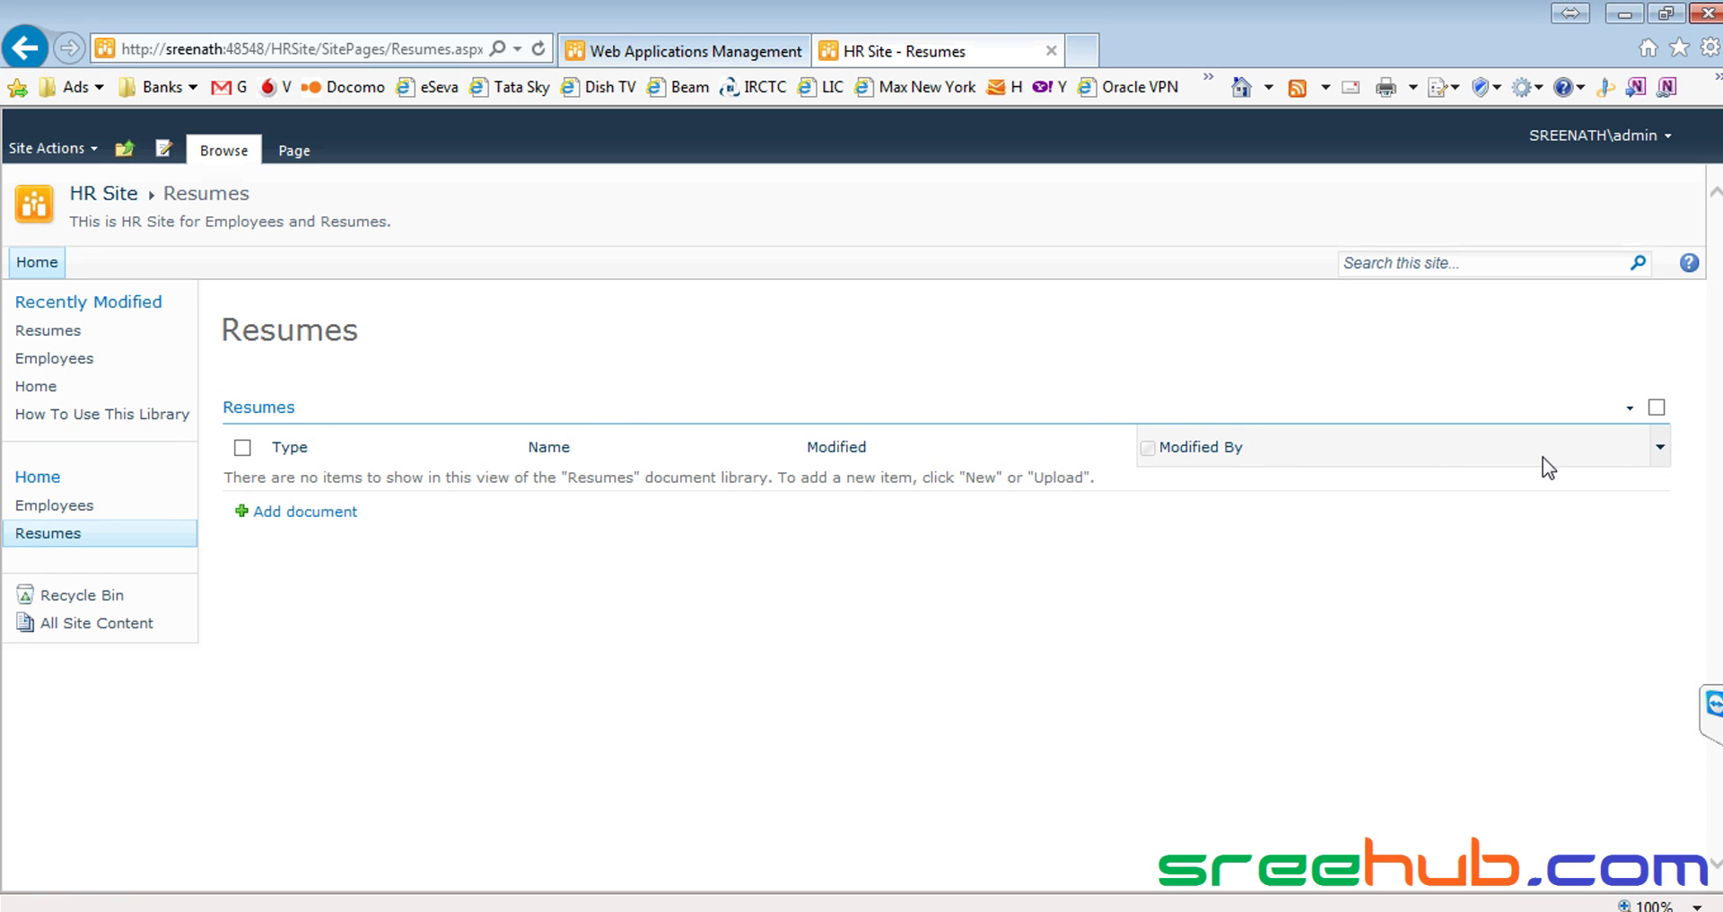
Put the Resumes page in edit mode, select its library web part, and choose Library Settings
left_click(167, 149)
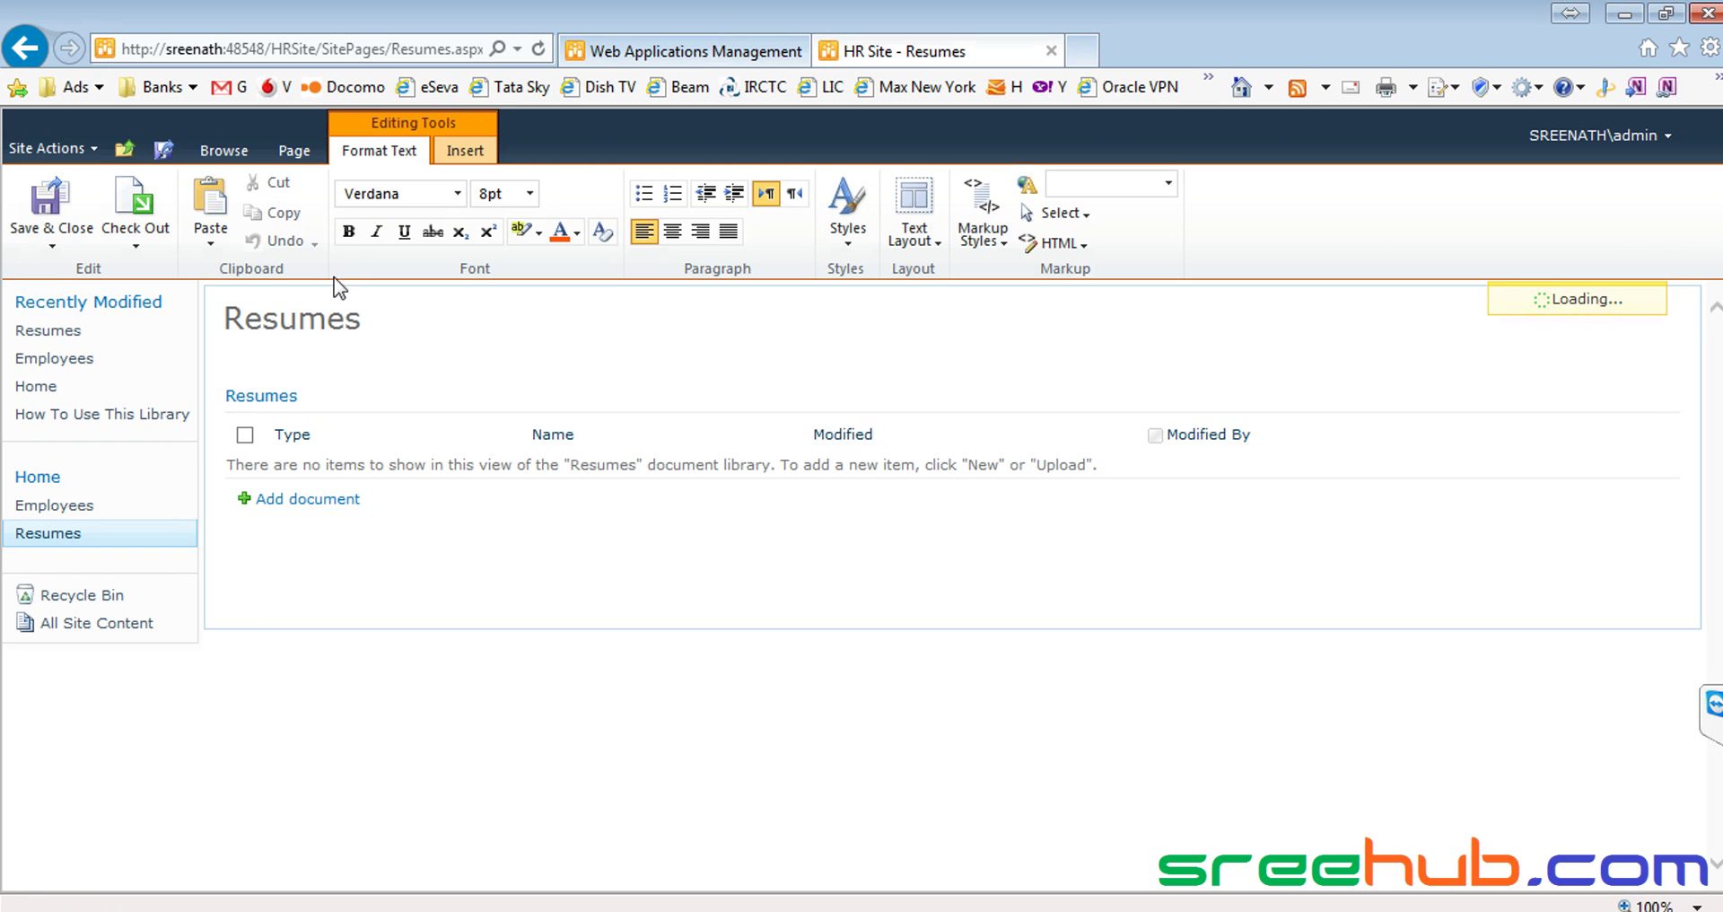
left_click(1667, 396)
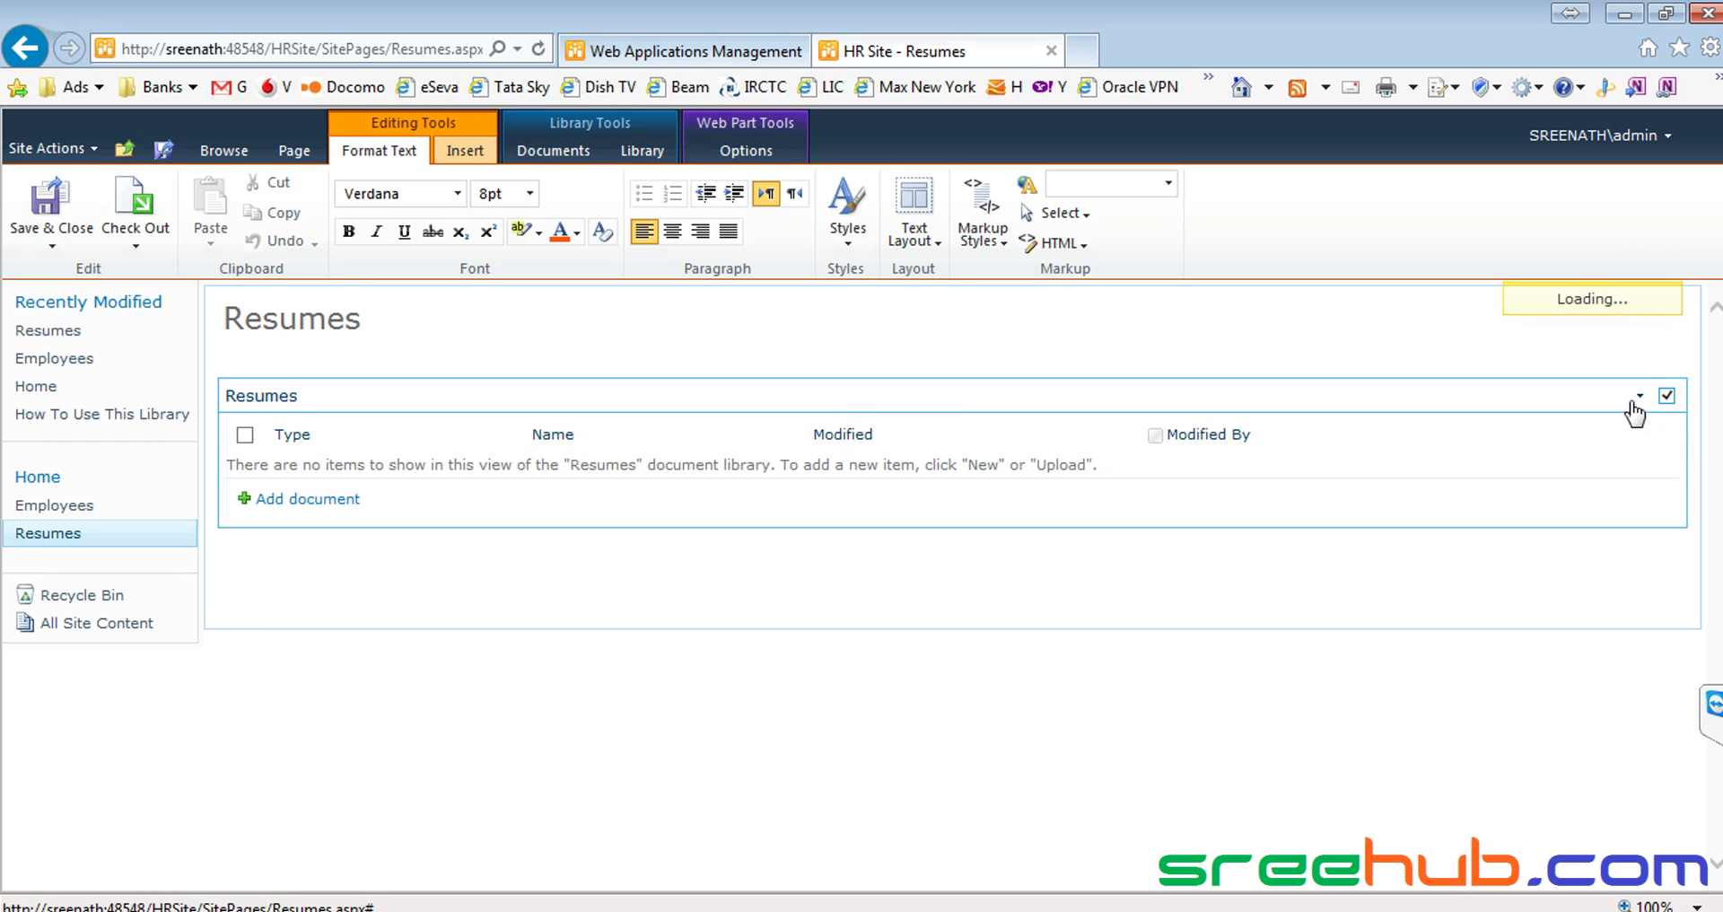
left_click(1667, 396)
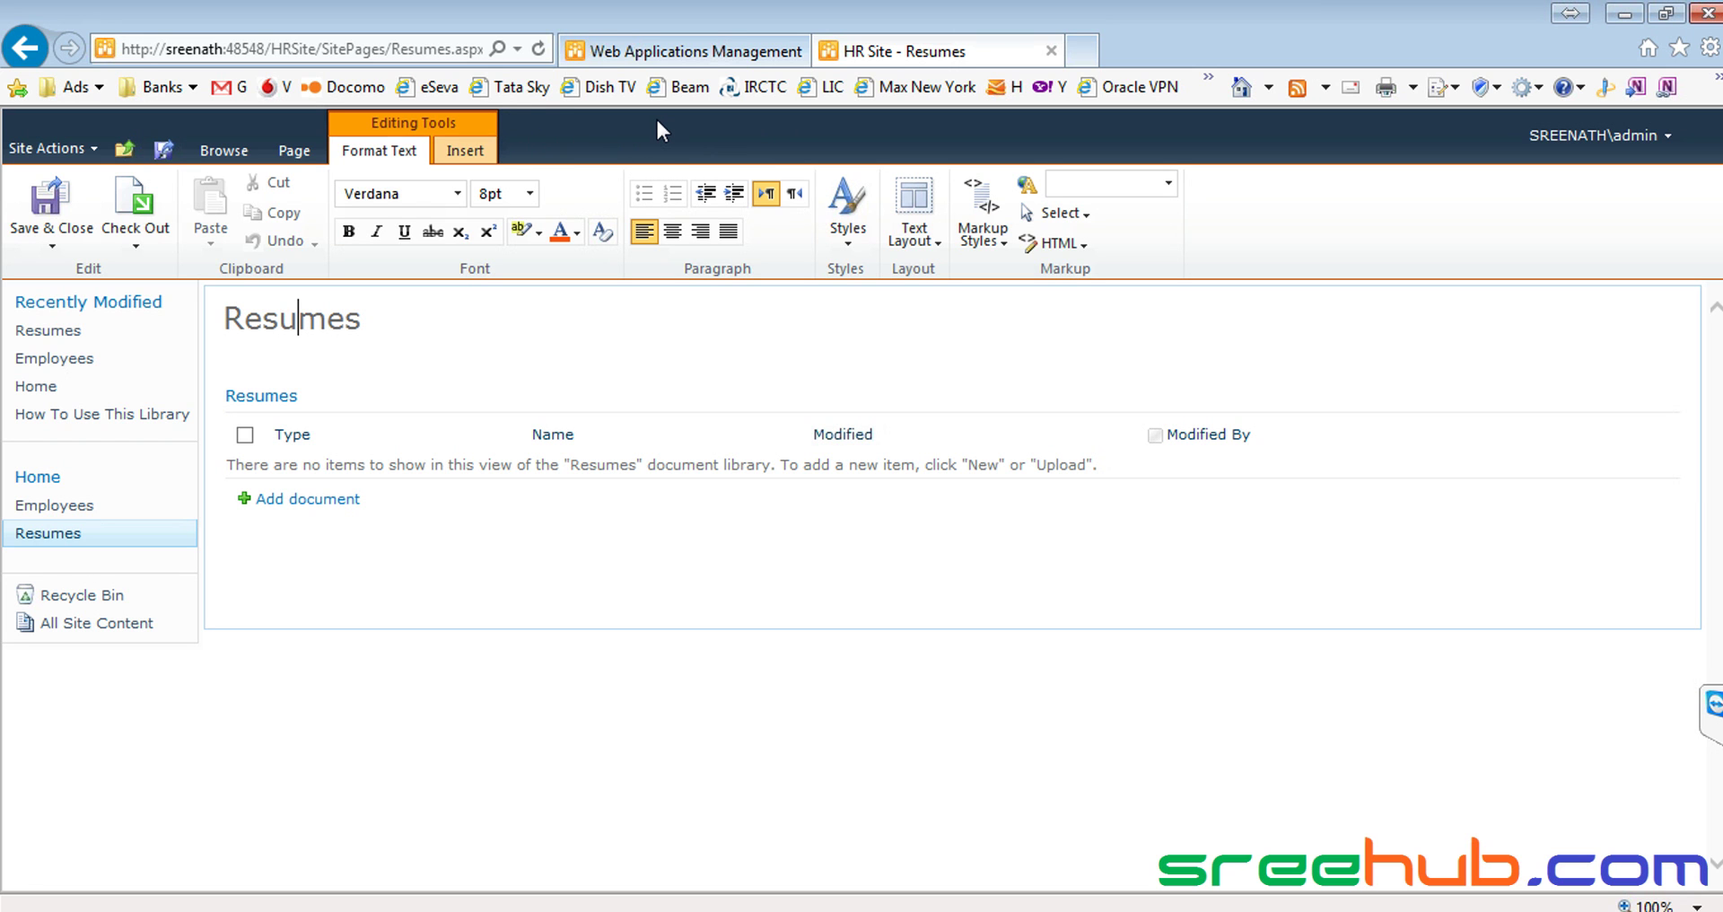
left_click(905, 349)
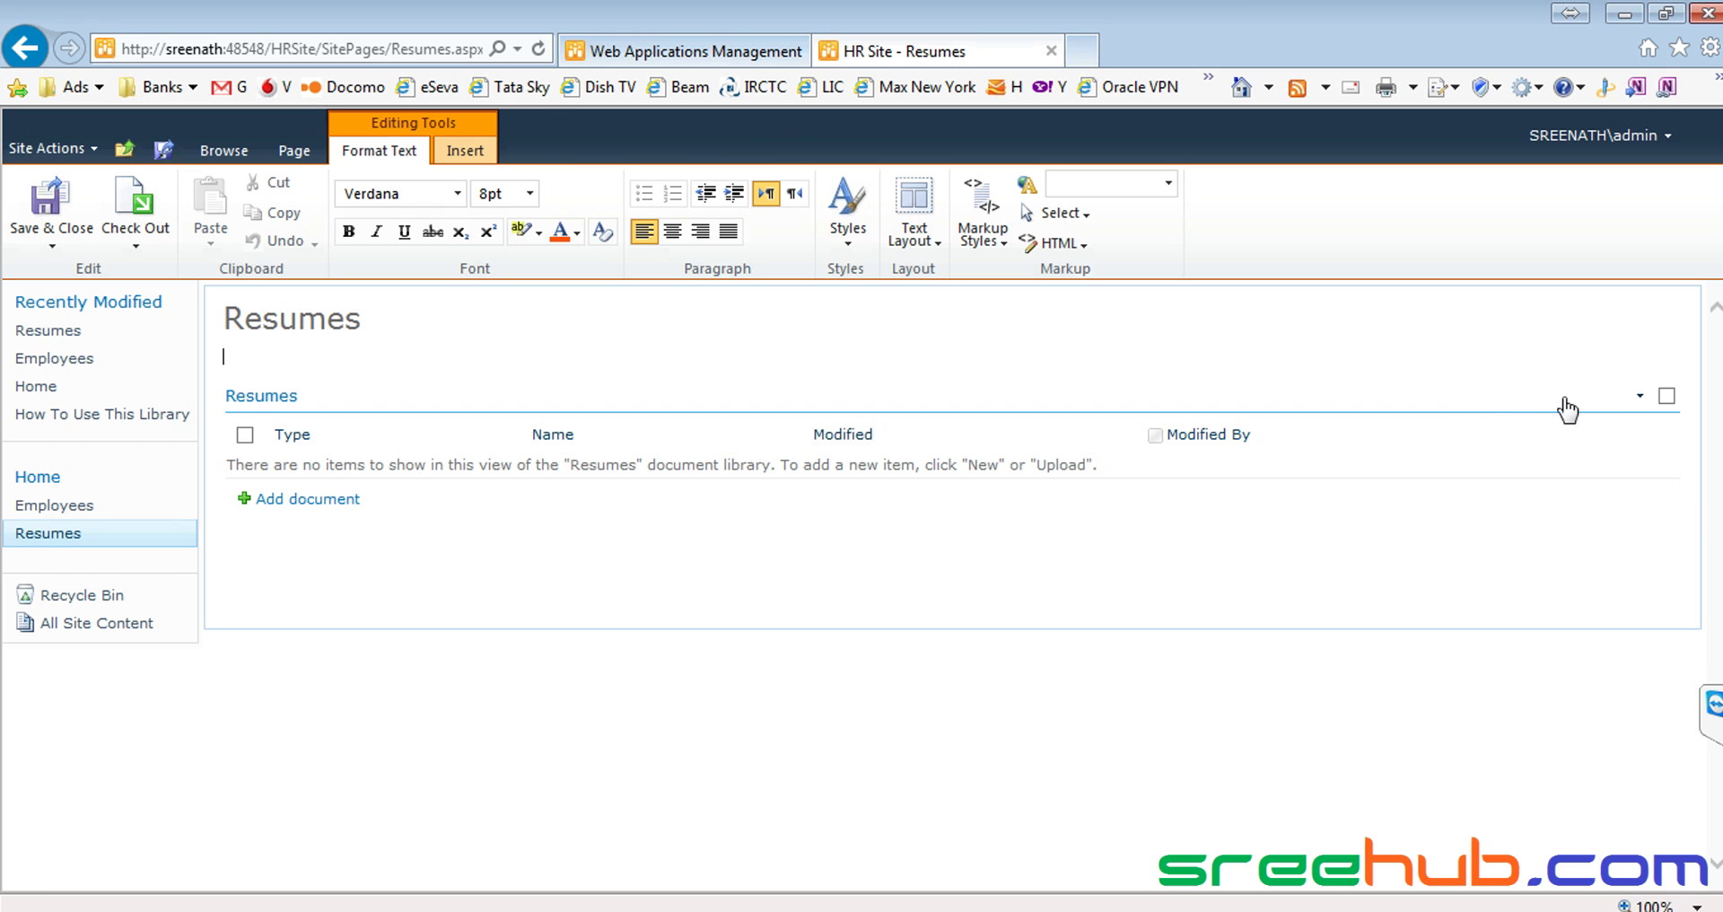
left_click(1669, 400)
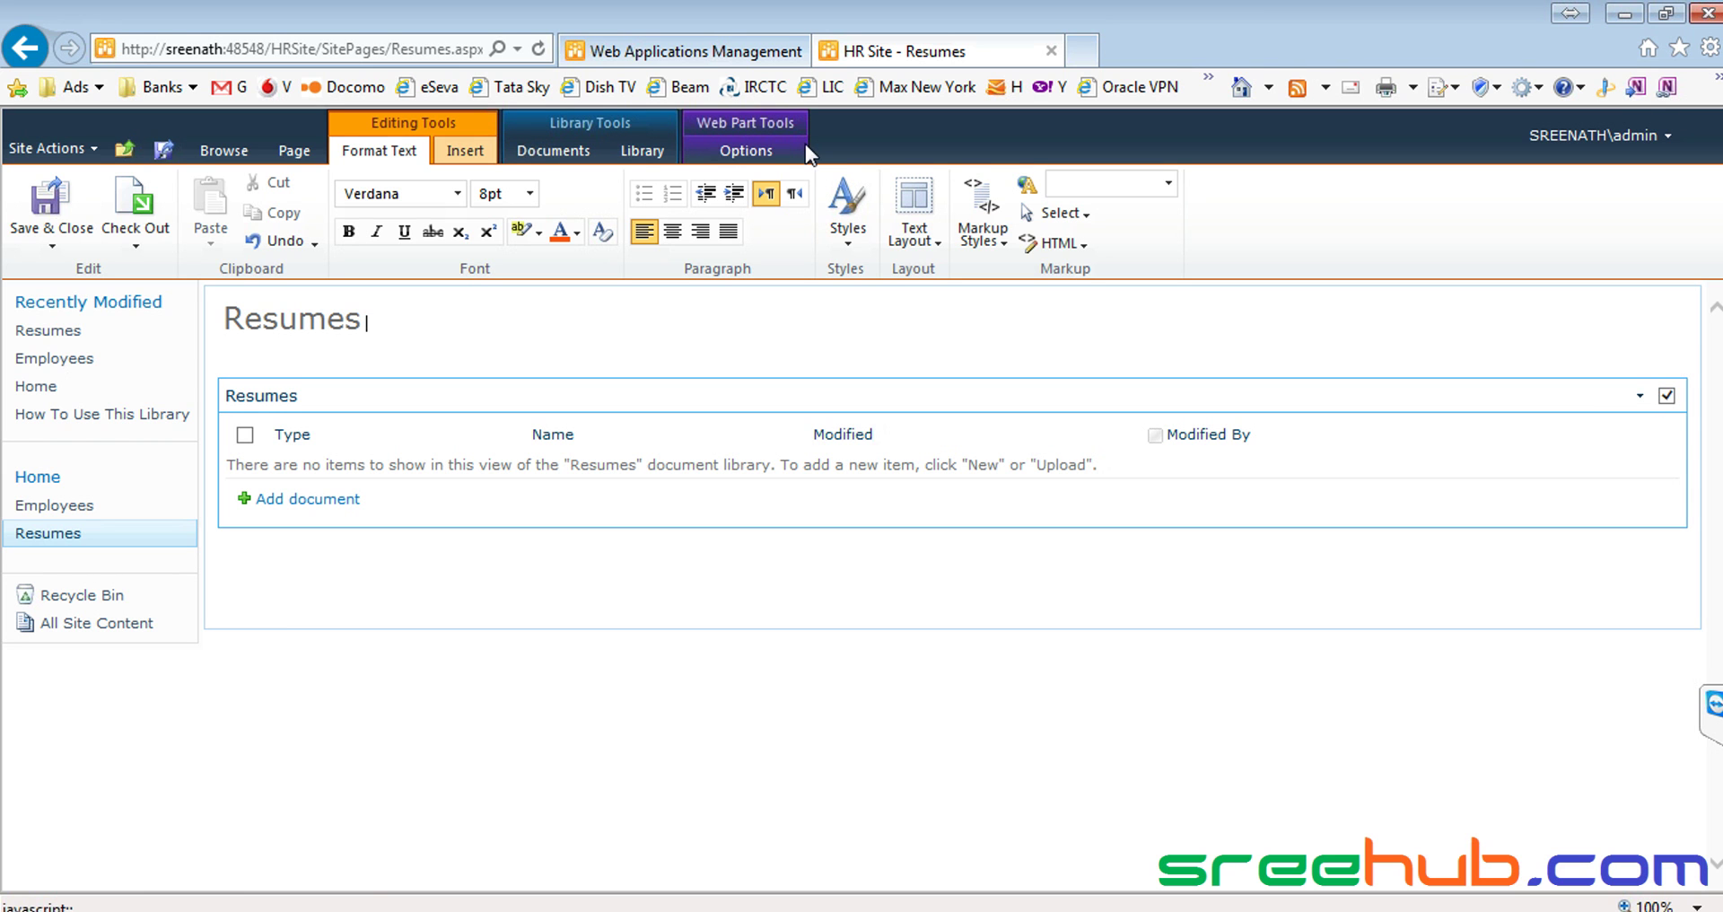
left_click(633, 150)
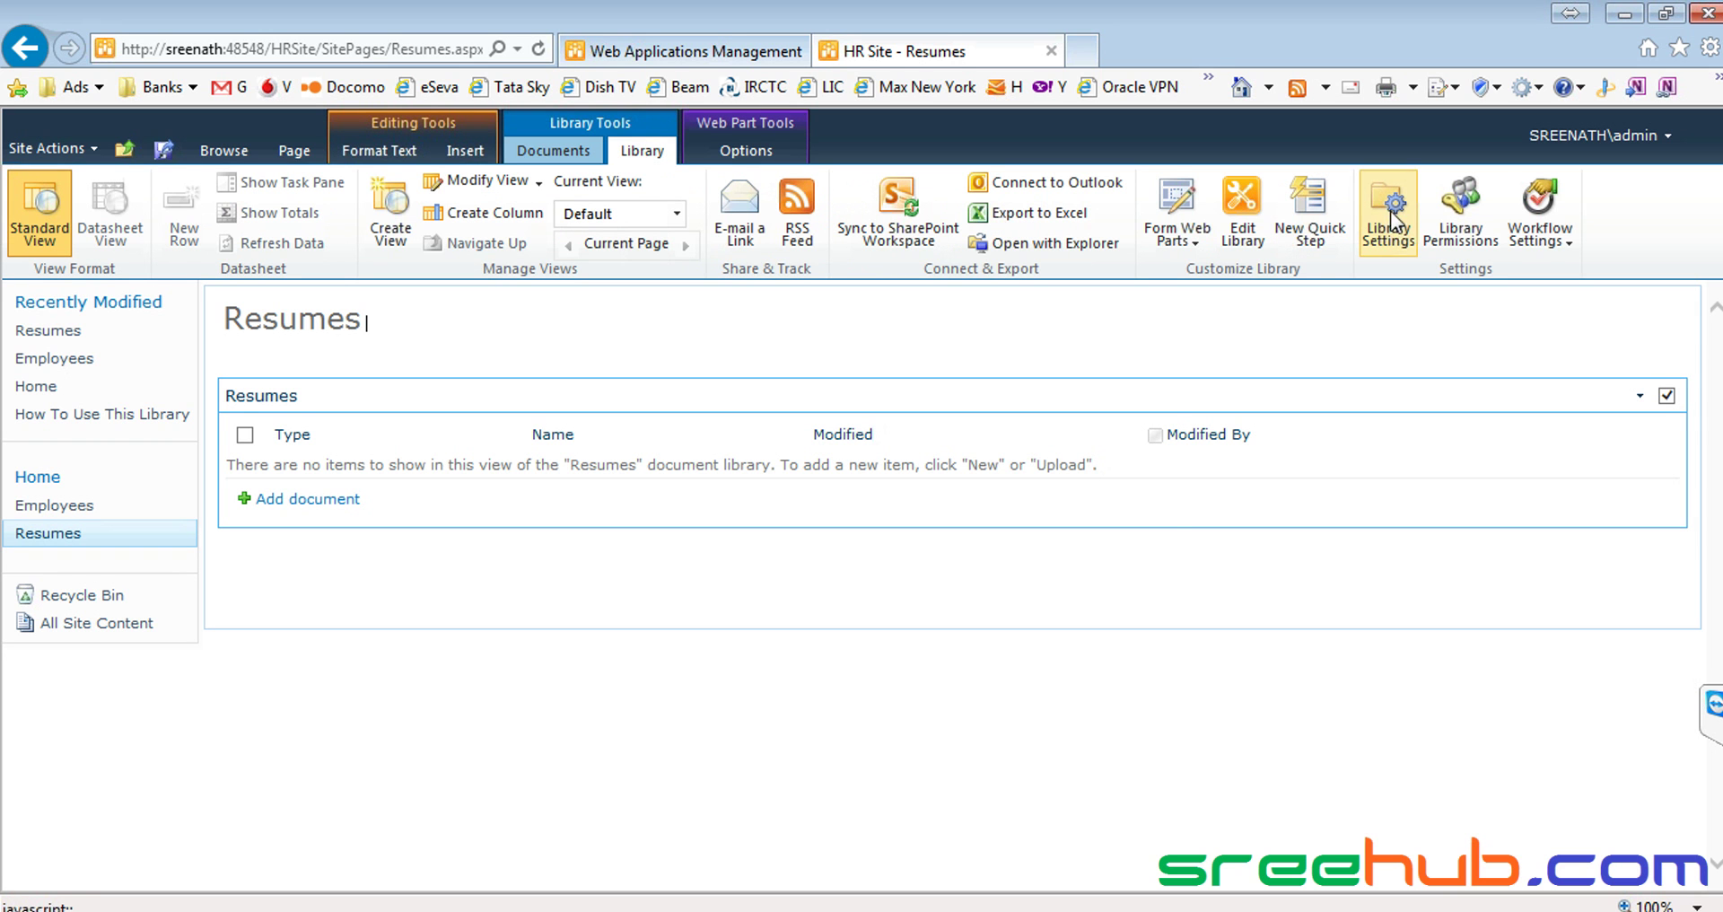
left_click(1392, 220)
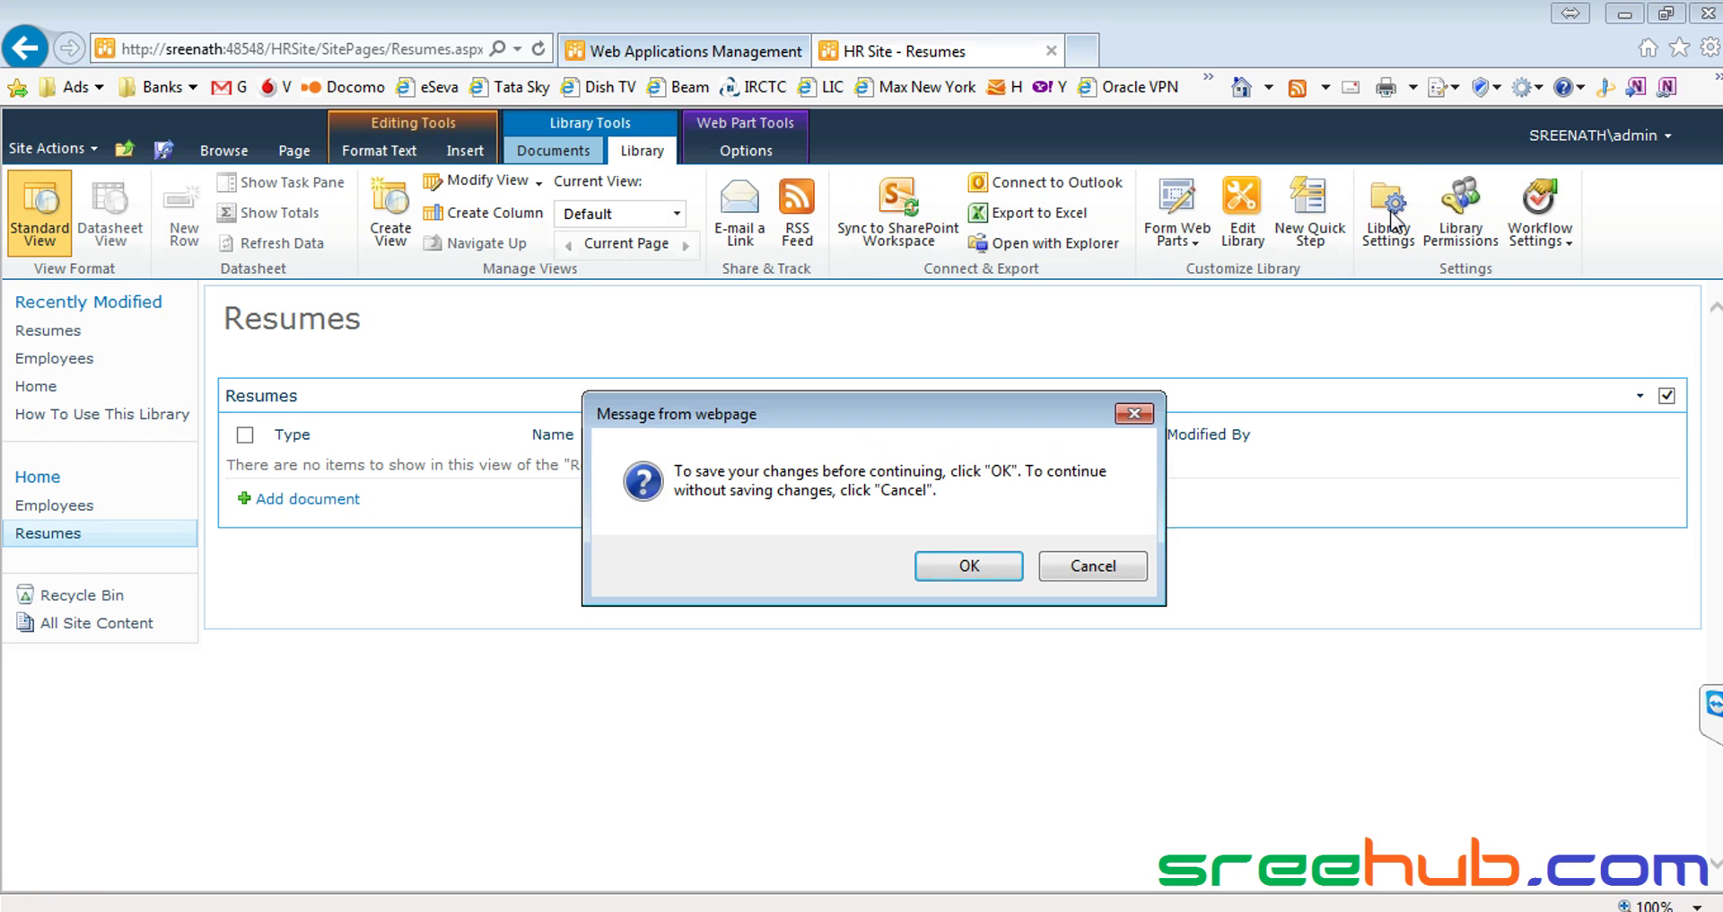
Confirm saving the page, then review the library's Columns and Views sections
left_click(931, 558)
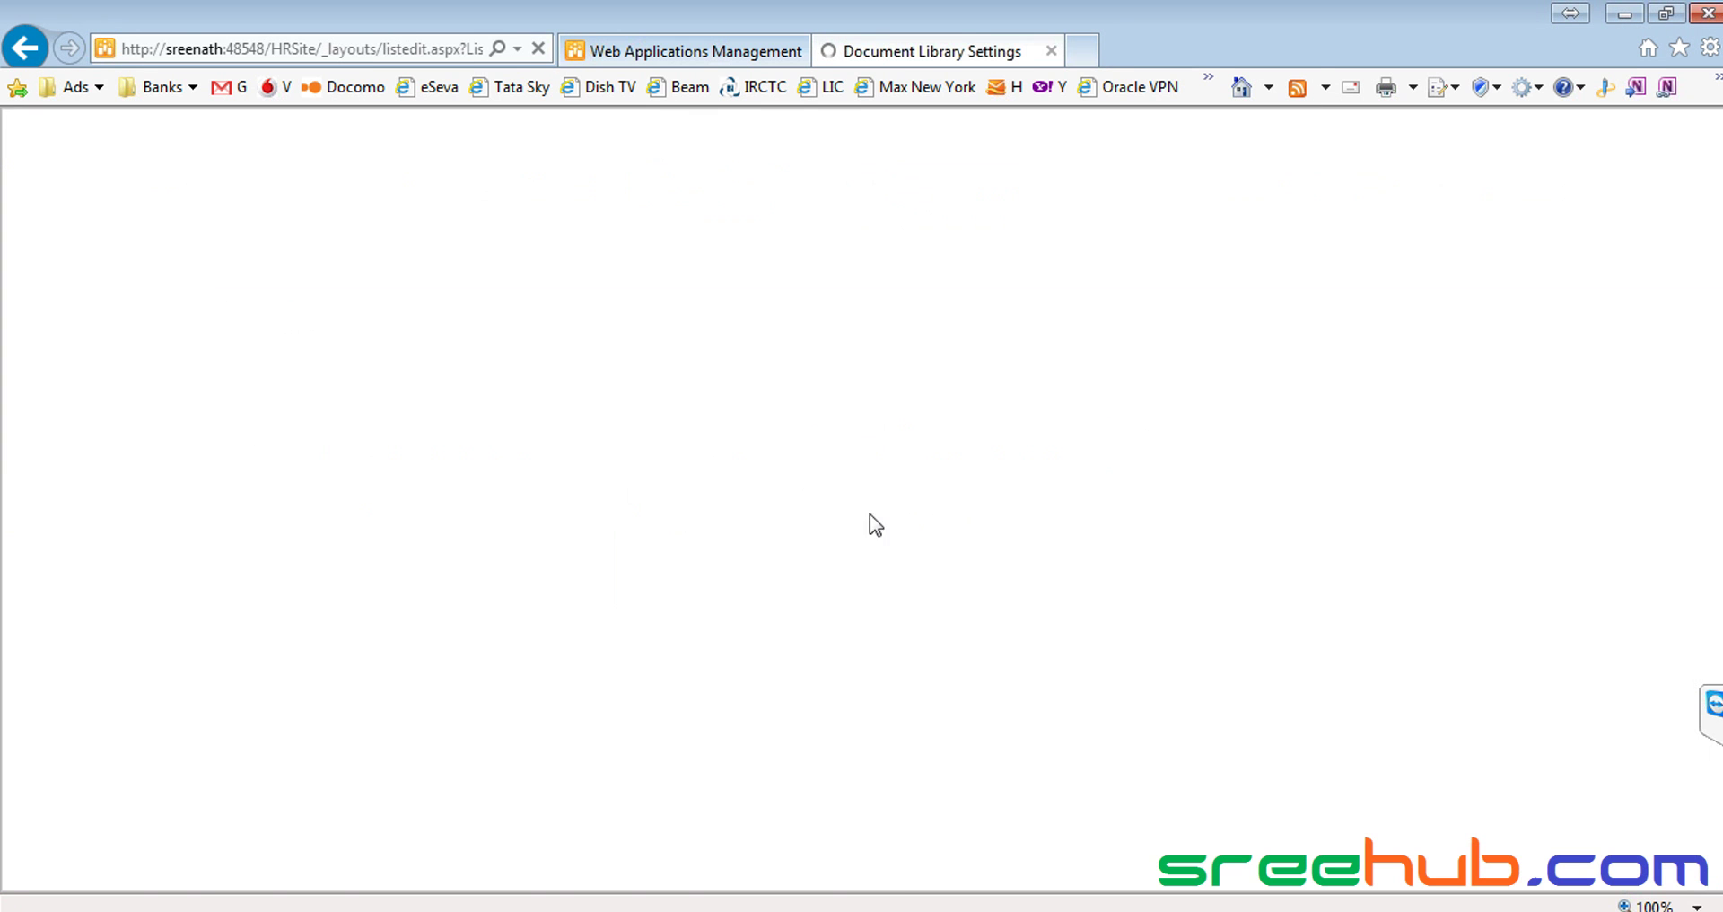
scroll(624, 519, "down", 3)
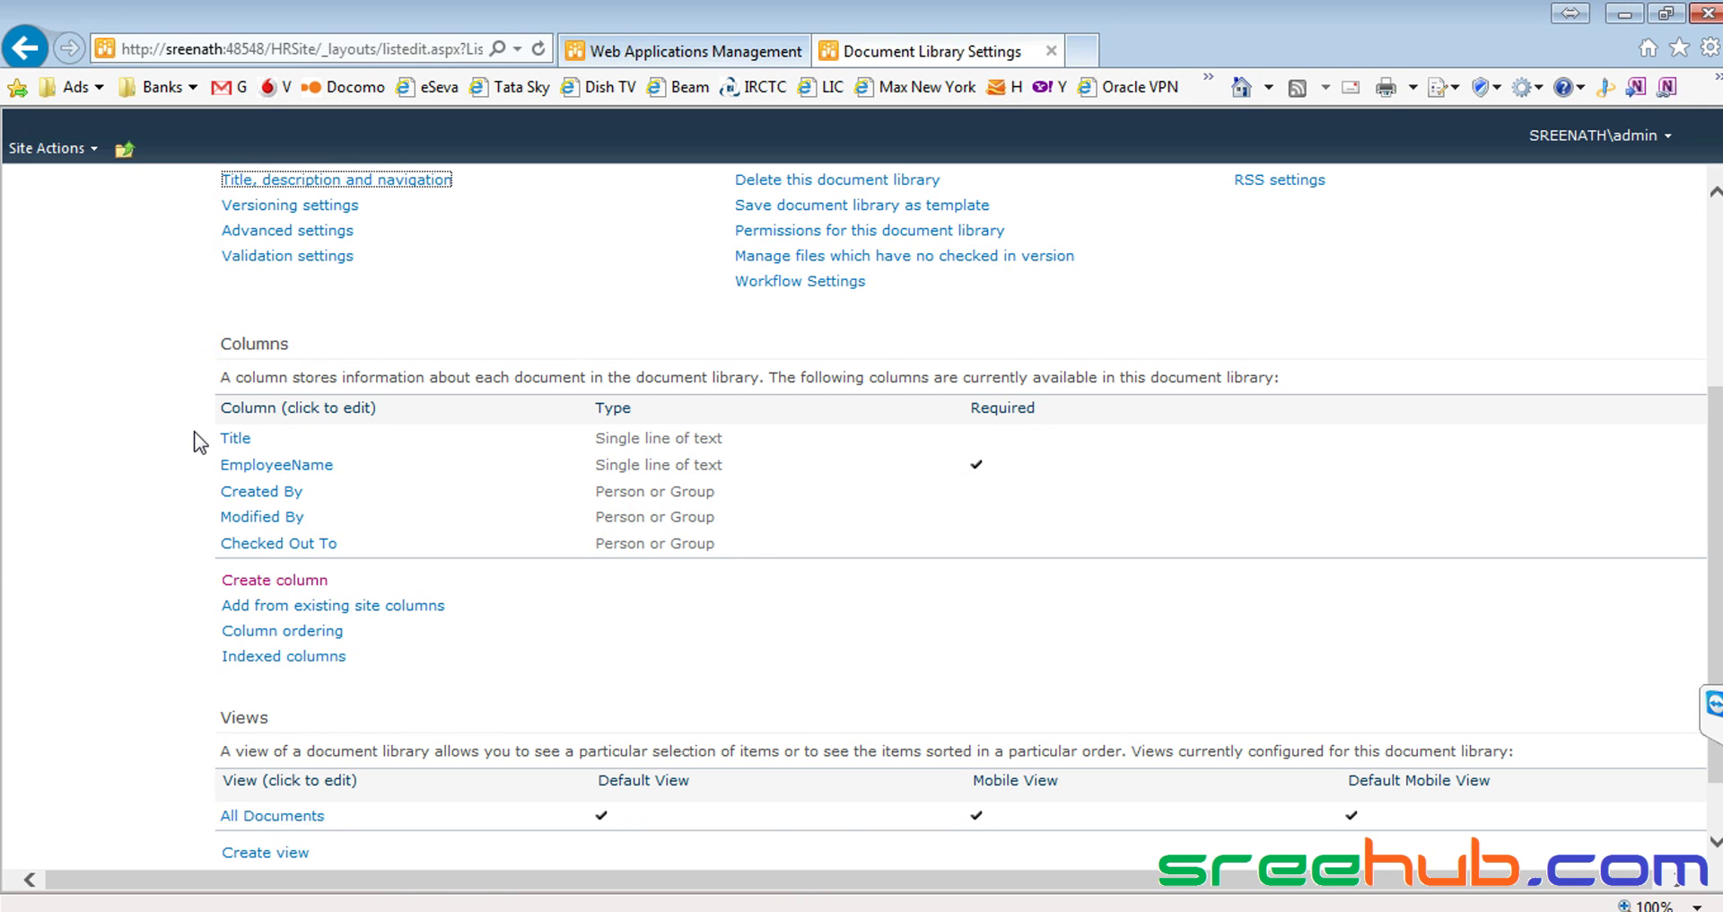
left_click_drag(221, 440, 413, 553)
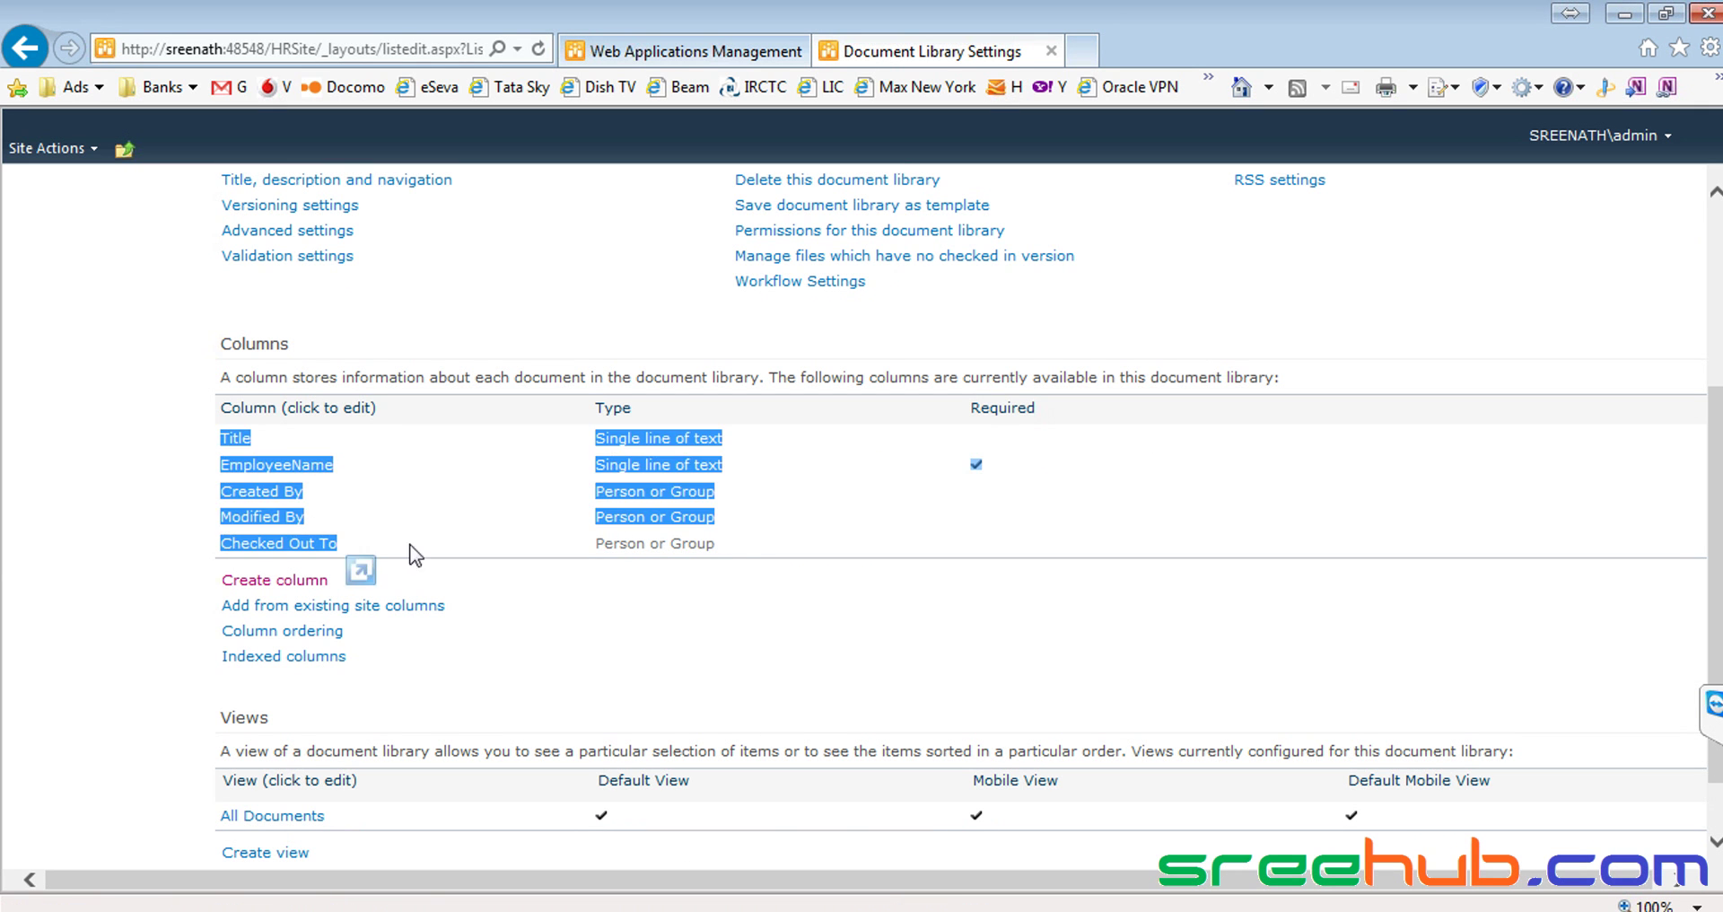
left_click(722, 543)
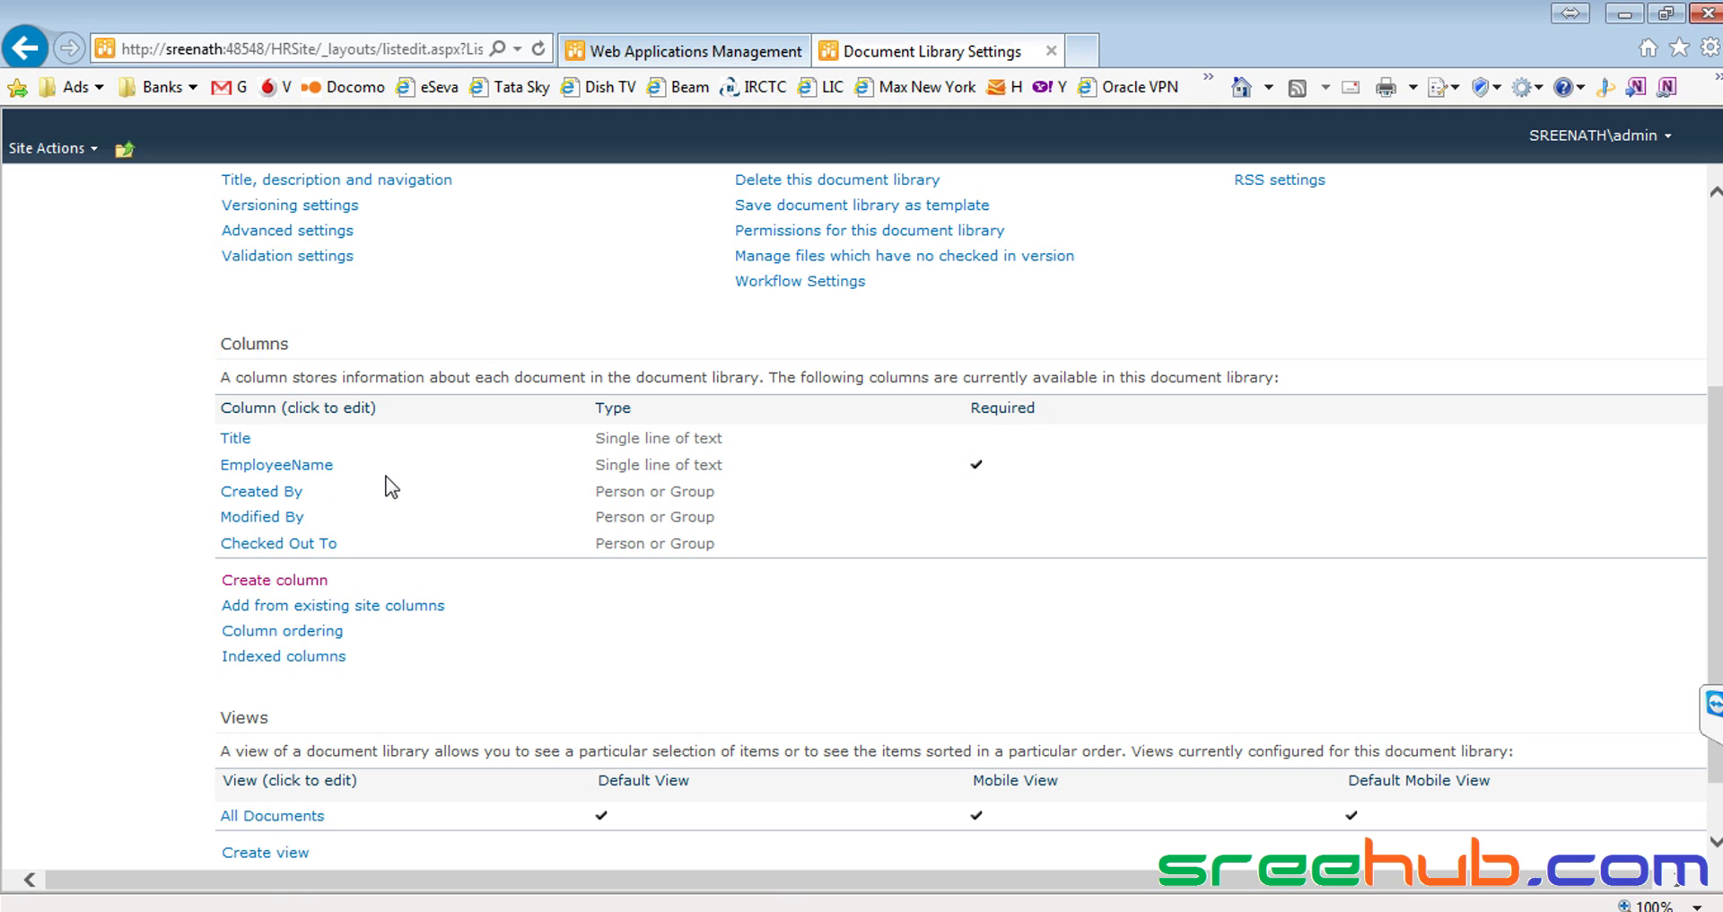
scroll(391, 486, "down", 1)
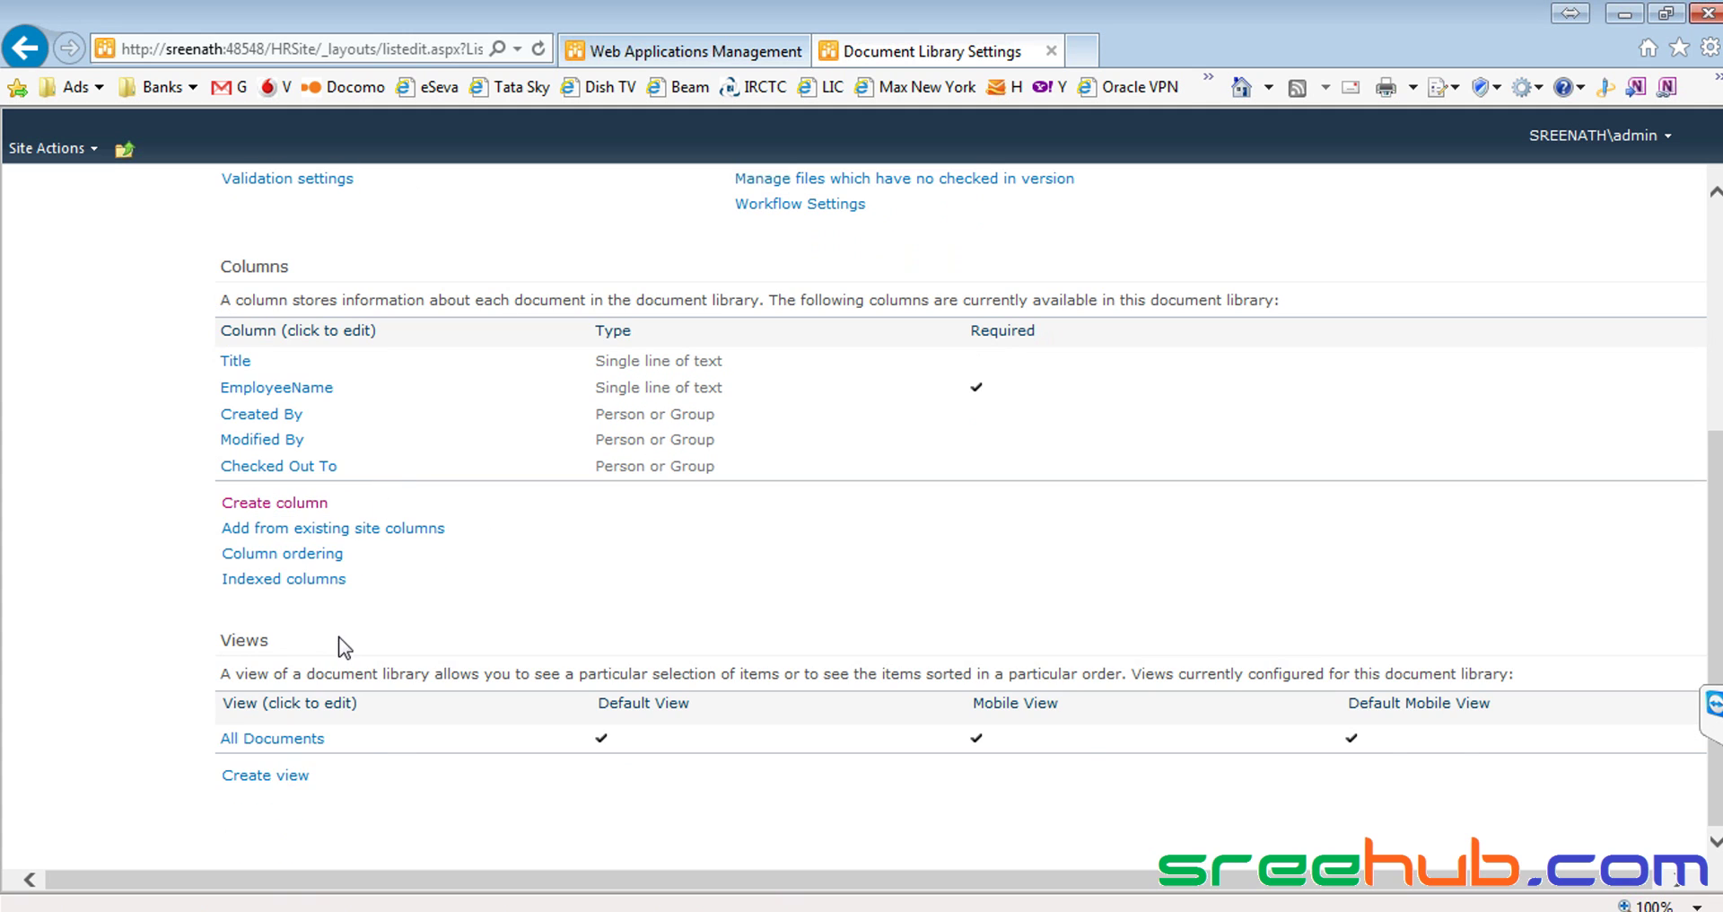
left_click_drag(216, 640, 307, 640)
left_click(341, 634)
Edit the All Documents view to hide Modified By and Modified, then save it
left_click(259, 739)
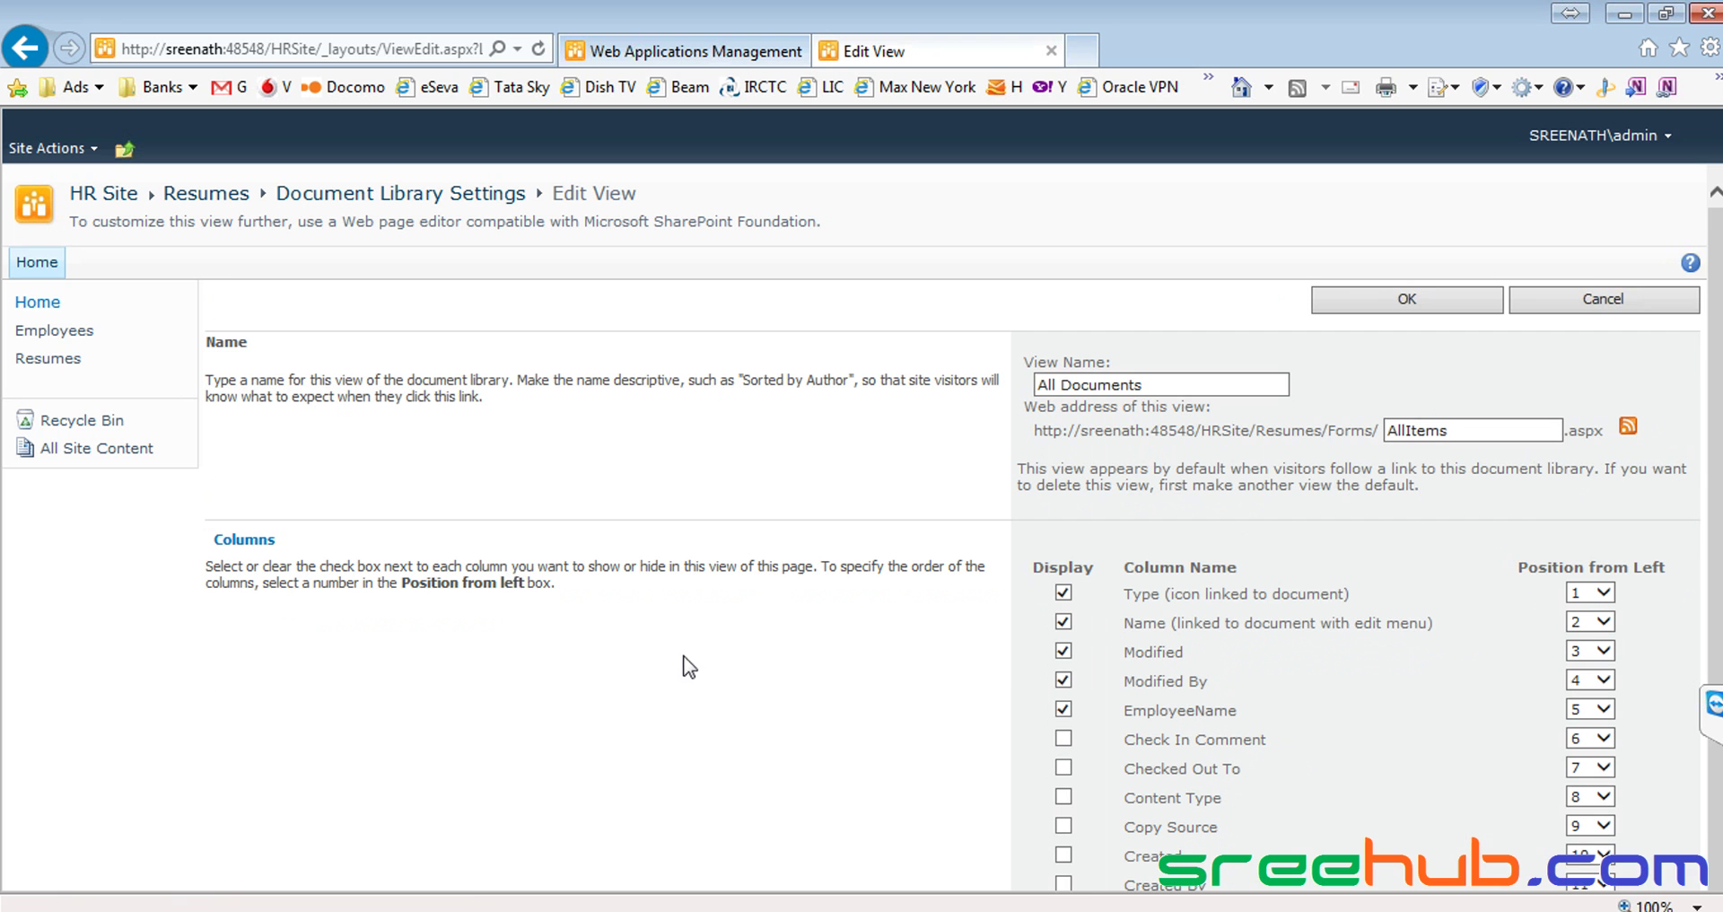
scroll(1076, 631, "down", 3)
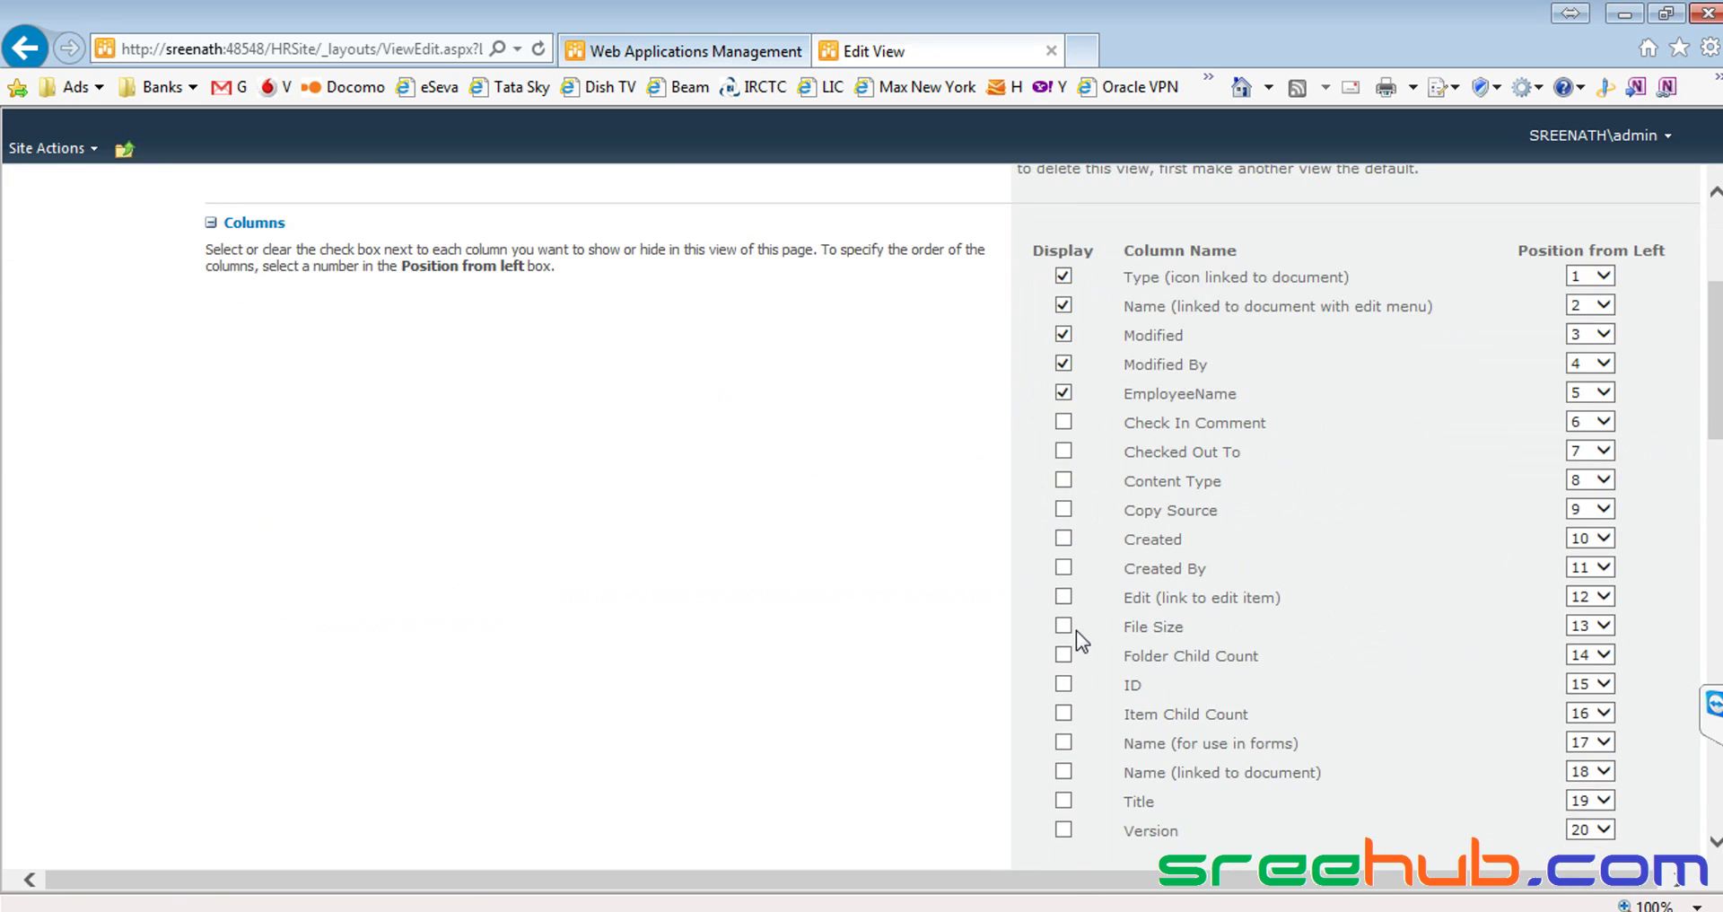
scroll(1095, 584, "up", 2)
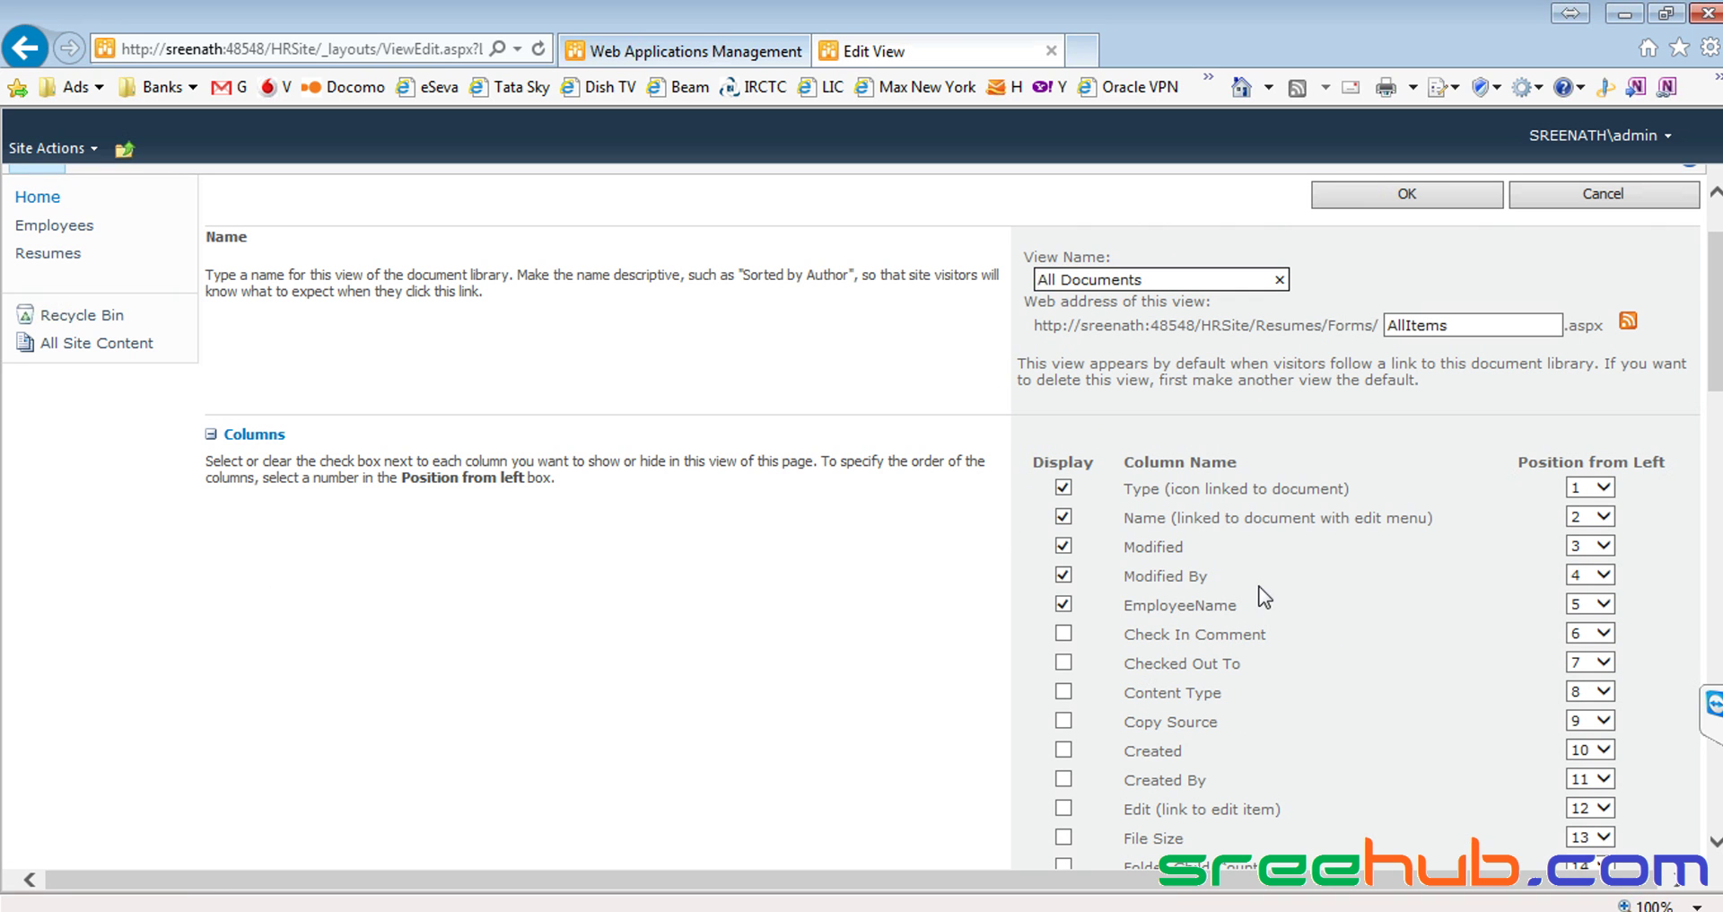
left_click(1070, 575)
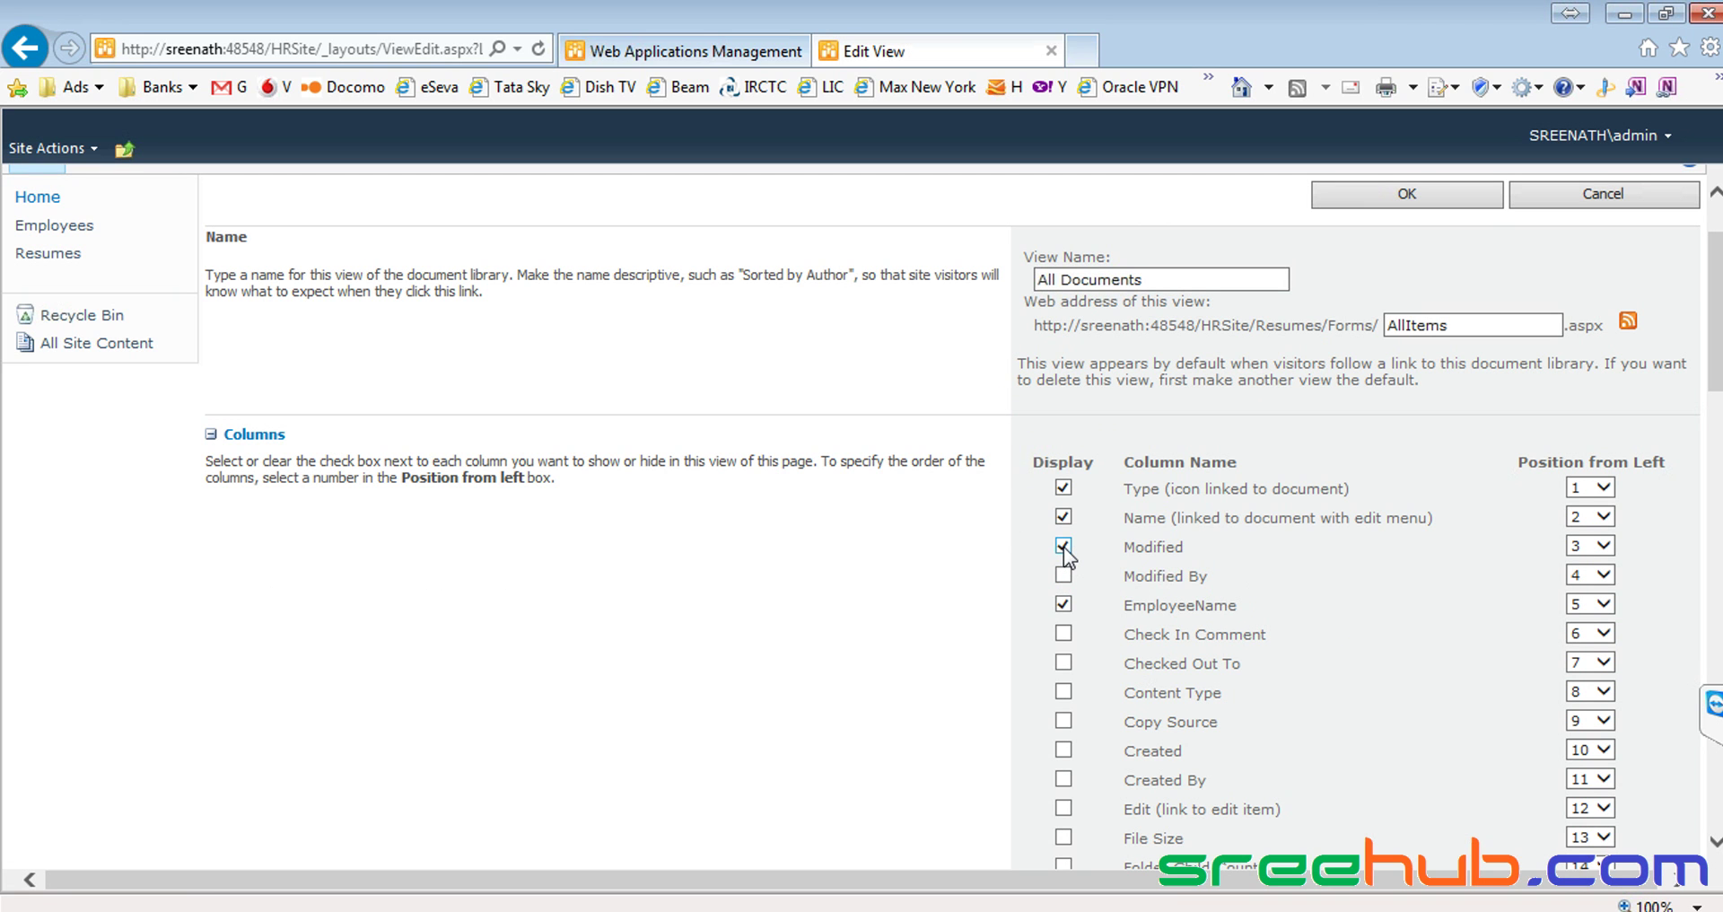
left_click(1064, 546)
scroll(1101, 530, "down", 2)
scroll(1100, 530, "up", 2)
scroll(1101, 530, "down", 8)
scroll(987, 515, "down", 12)
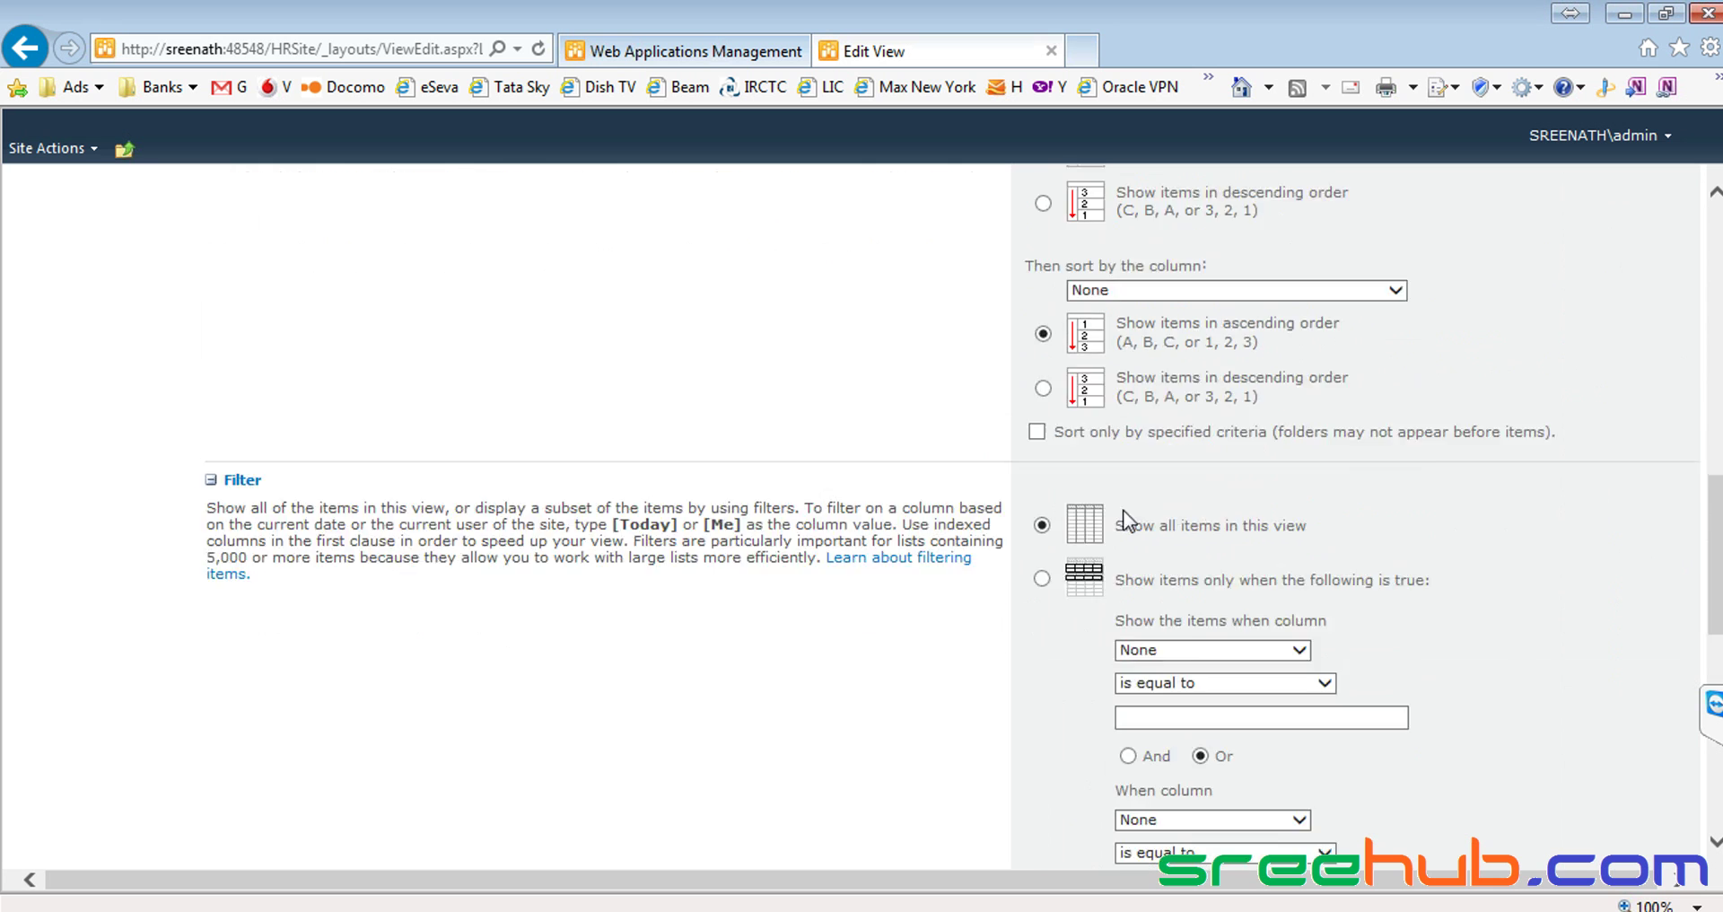
left_click(1400, 774)
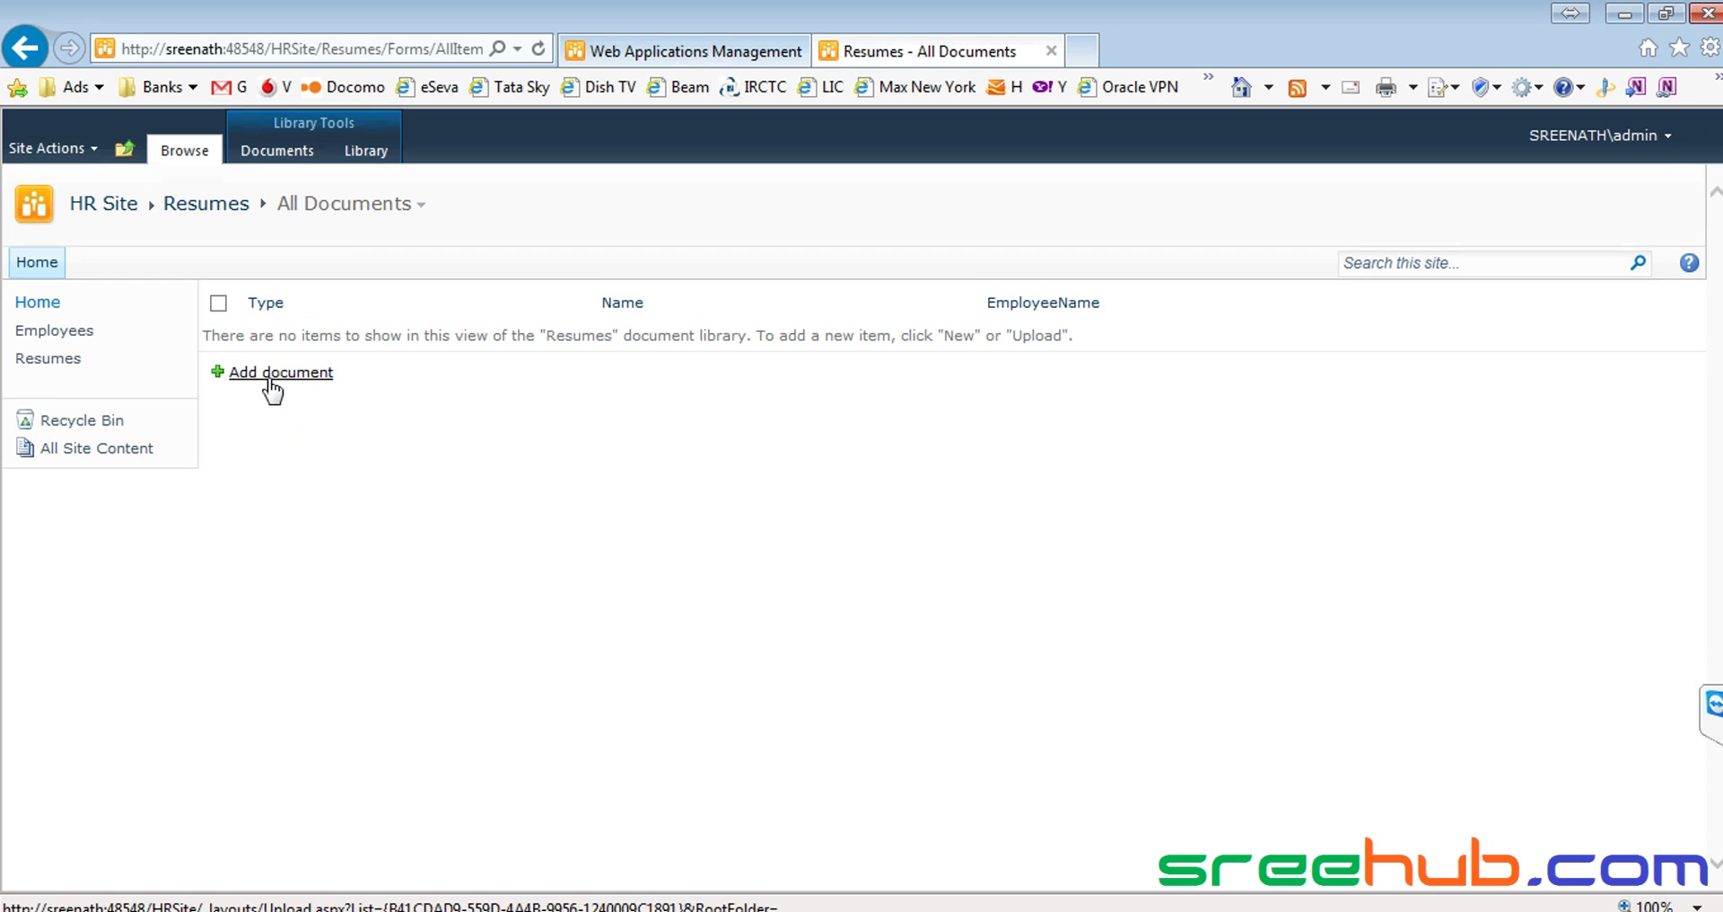
From the Resumes page in edit mode, select the web part and reach Library Settings
left_click(50, 360)
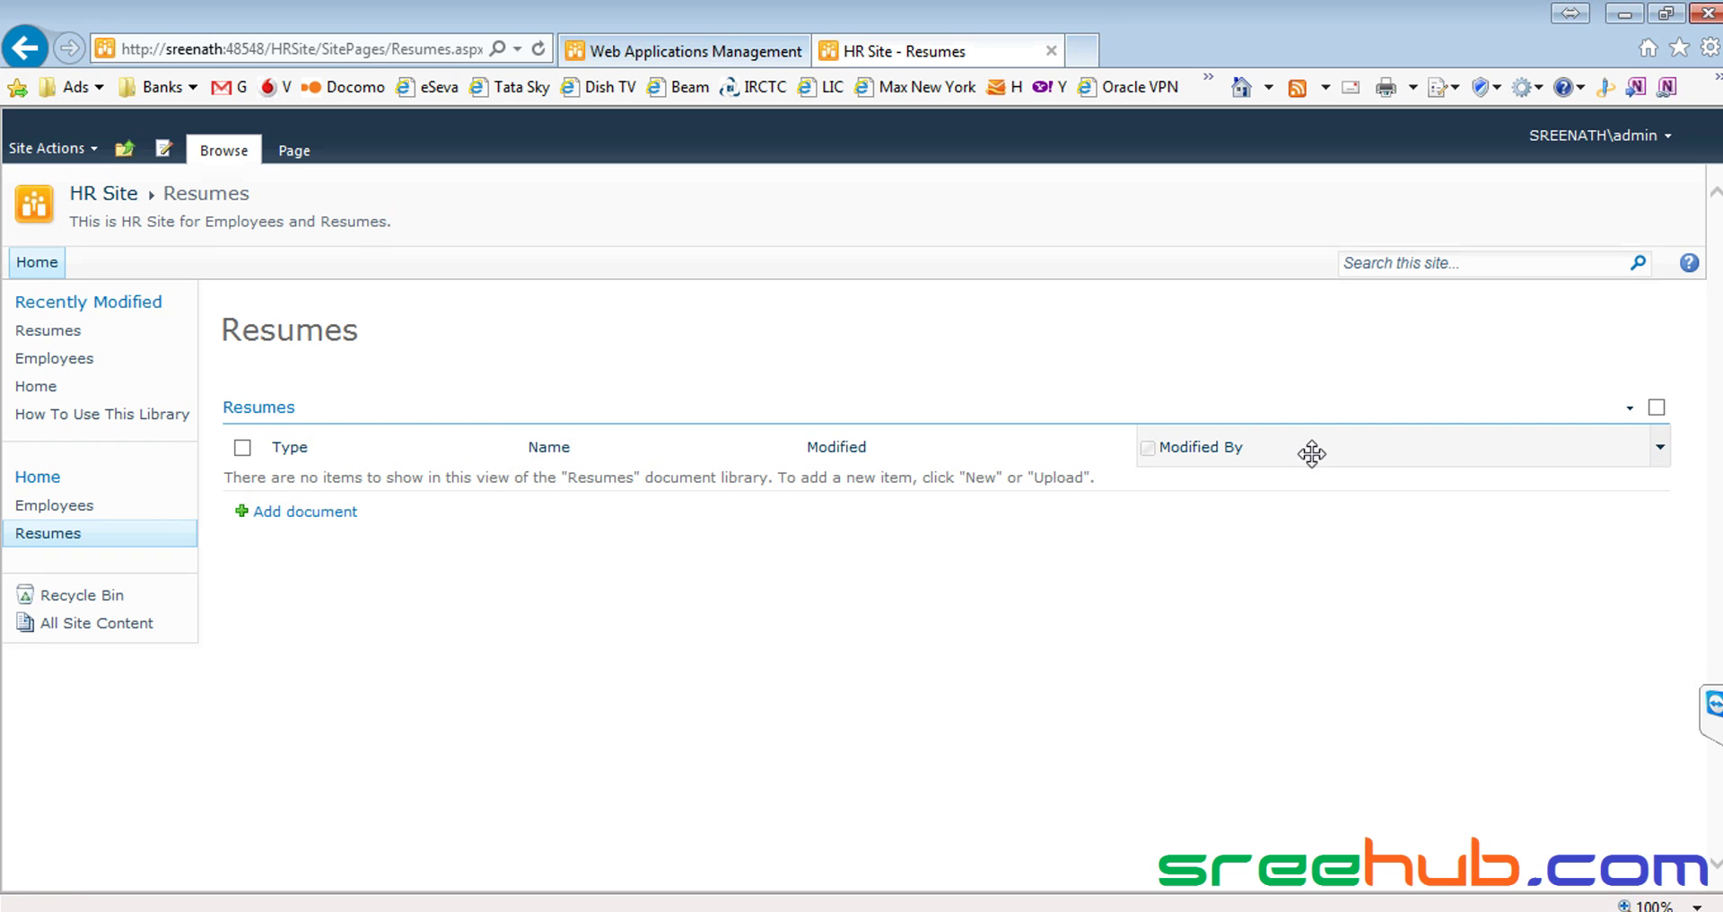
left_click(167, 150)
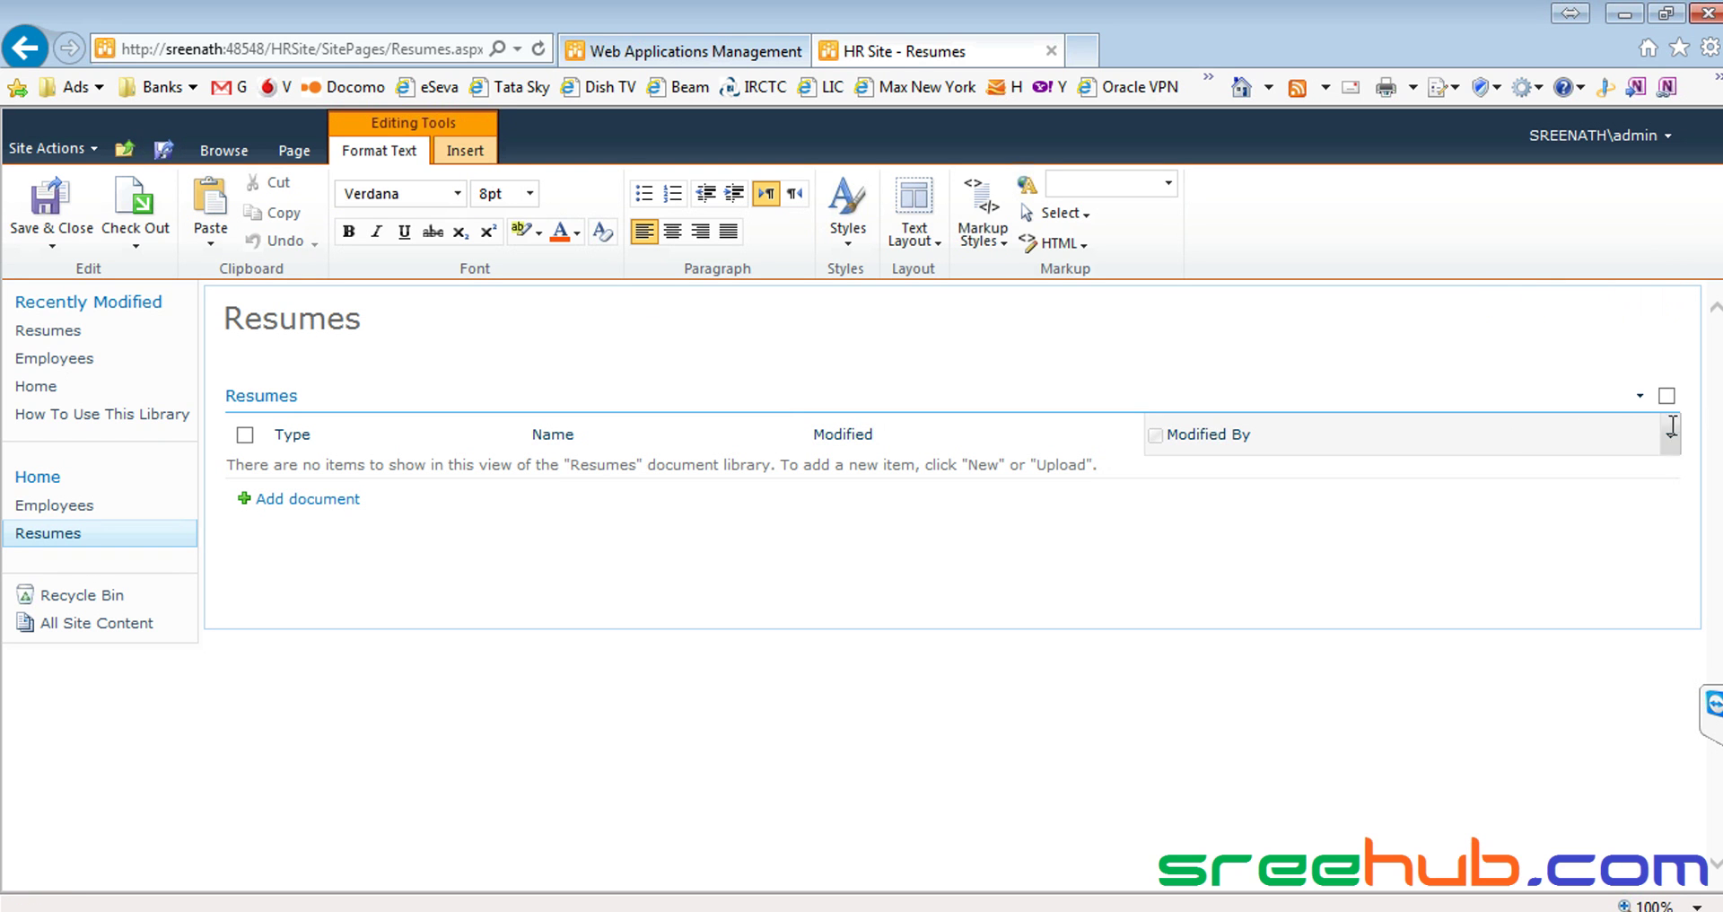
left_click(1666, 396)
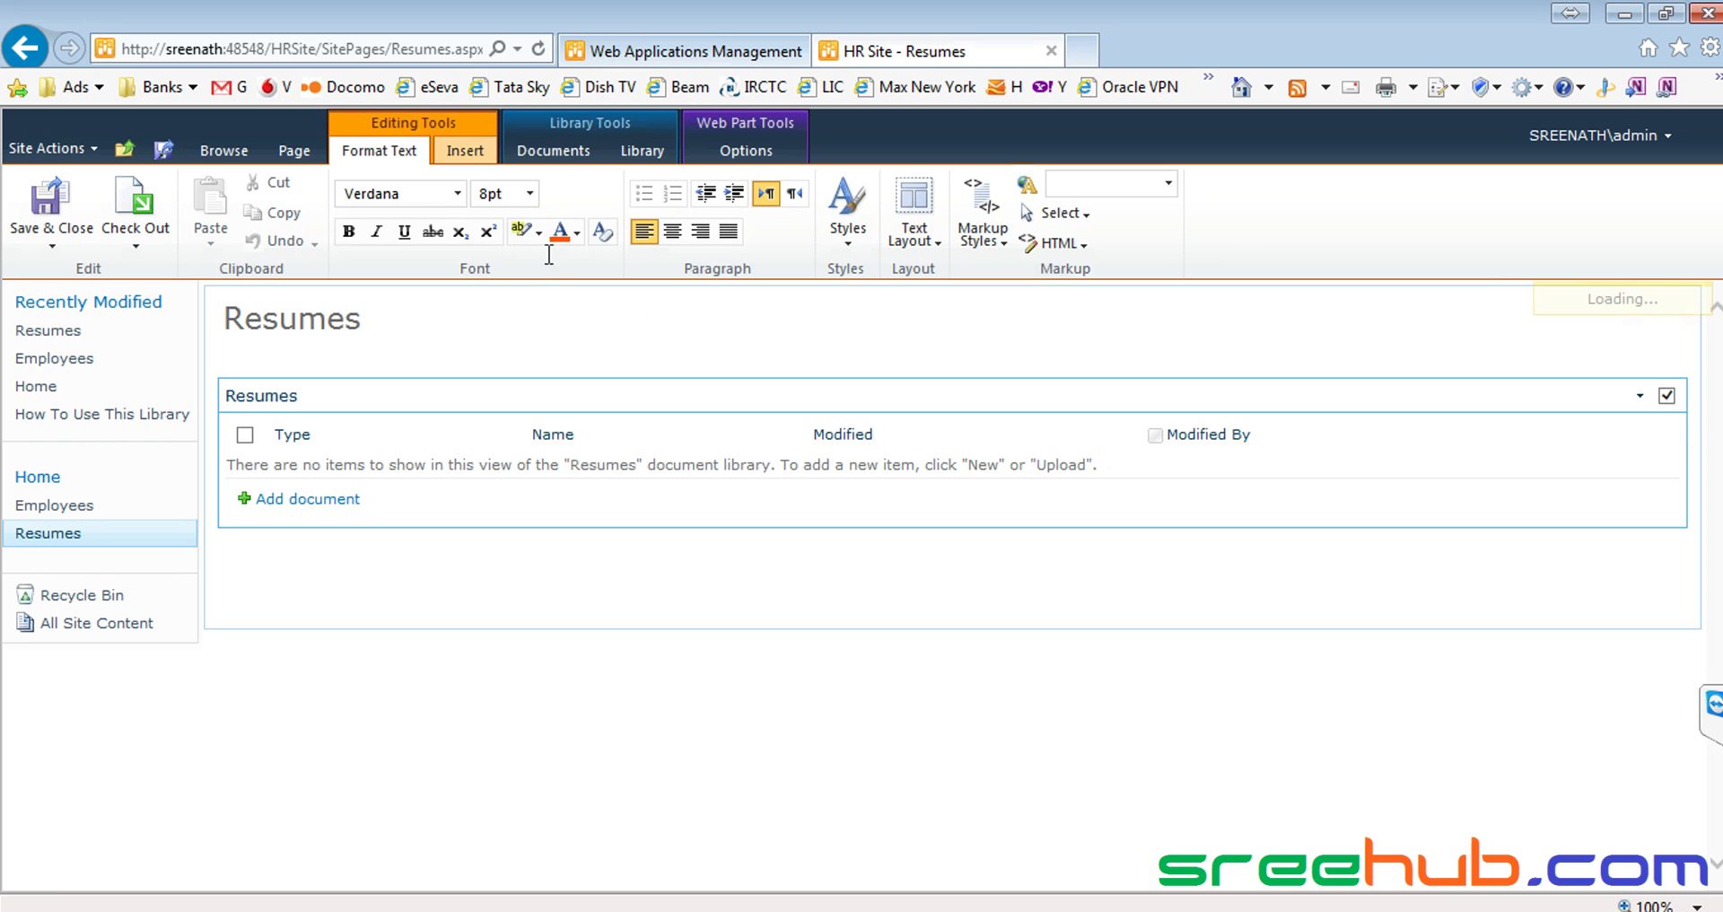
left_click(642, 151)
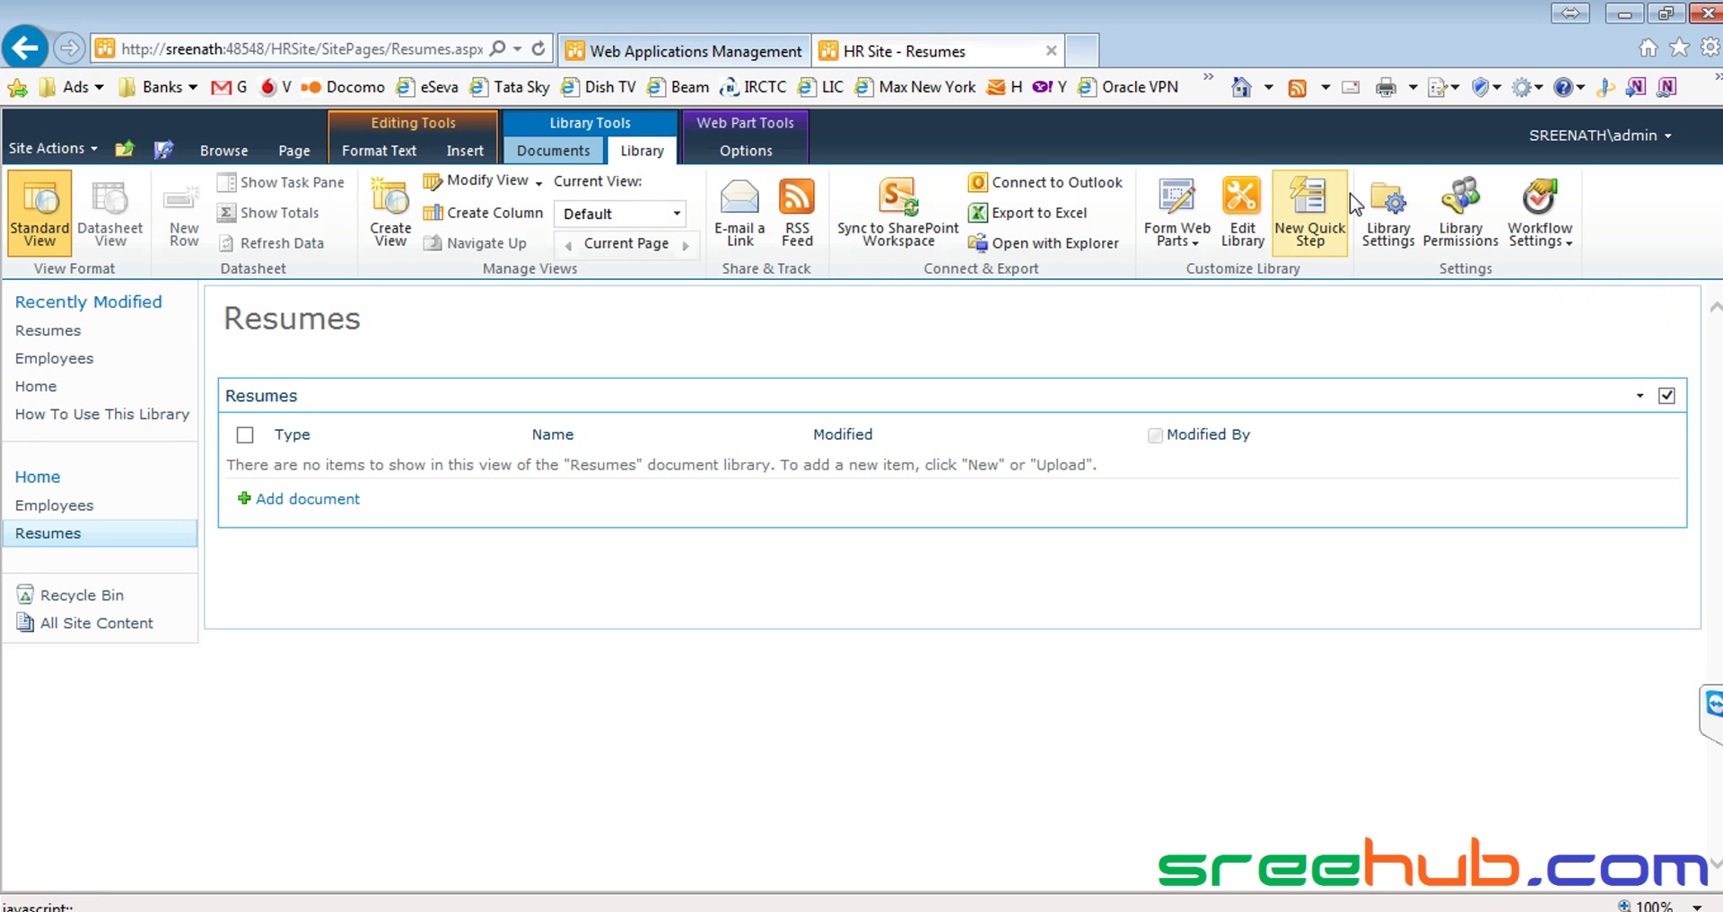
left_click(1389, 205)
left_click(965, 568)
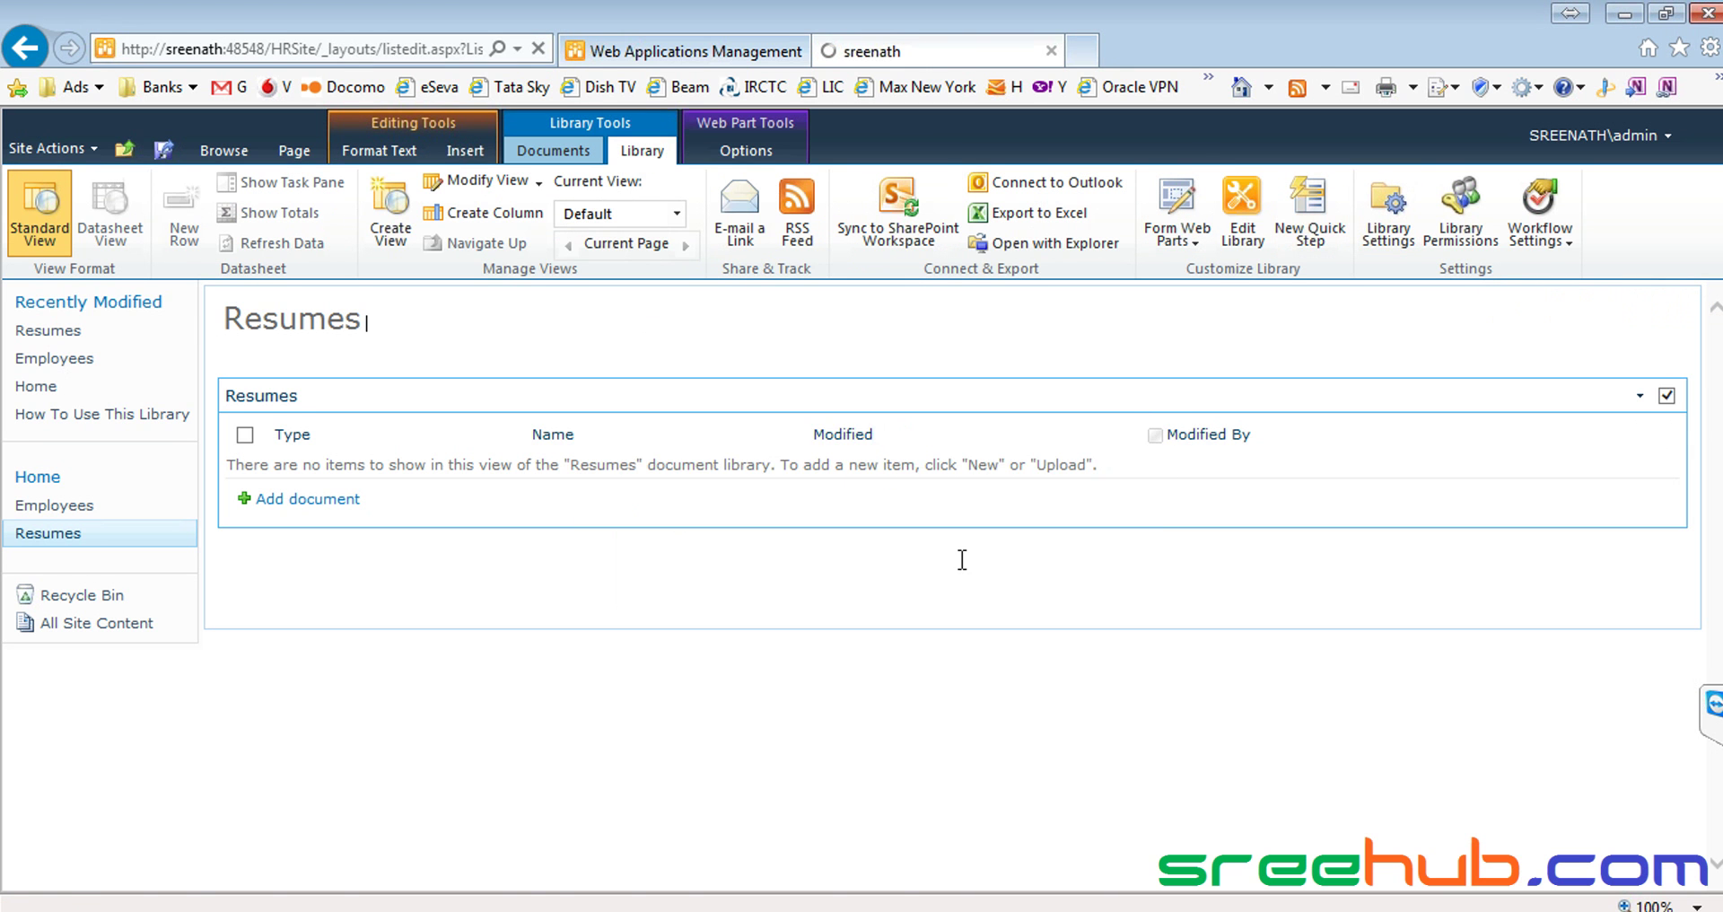
scroll(735, 522, "down", 4)
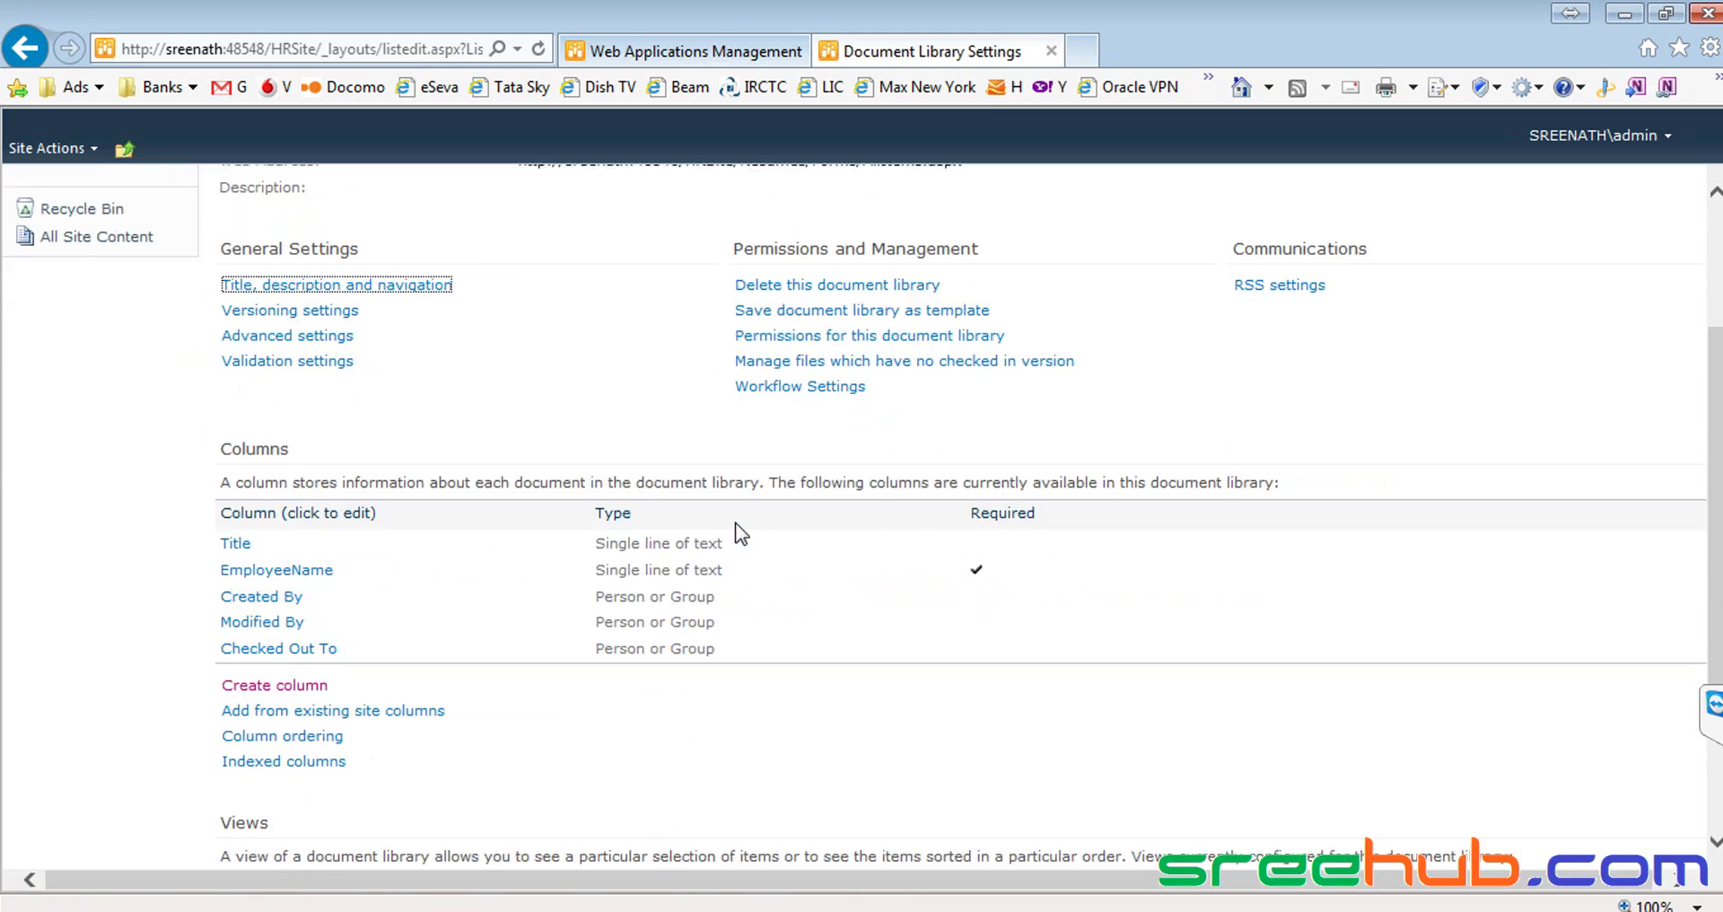
Untick the Type column in the All Documents view and save the view
left_click(271, 739)
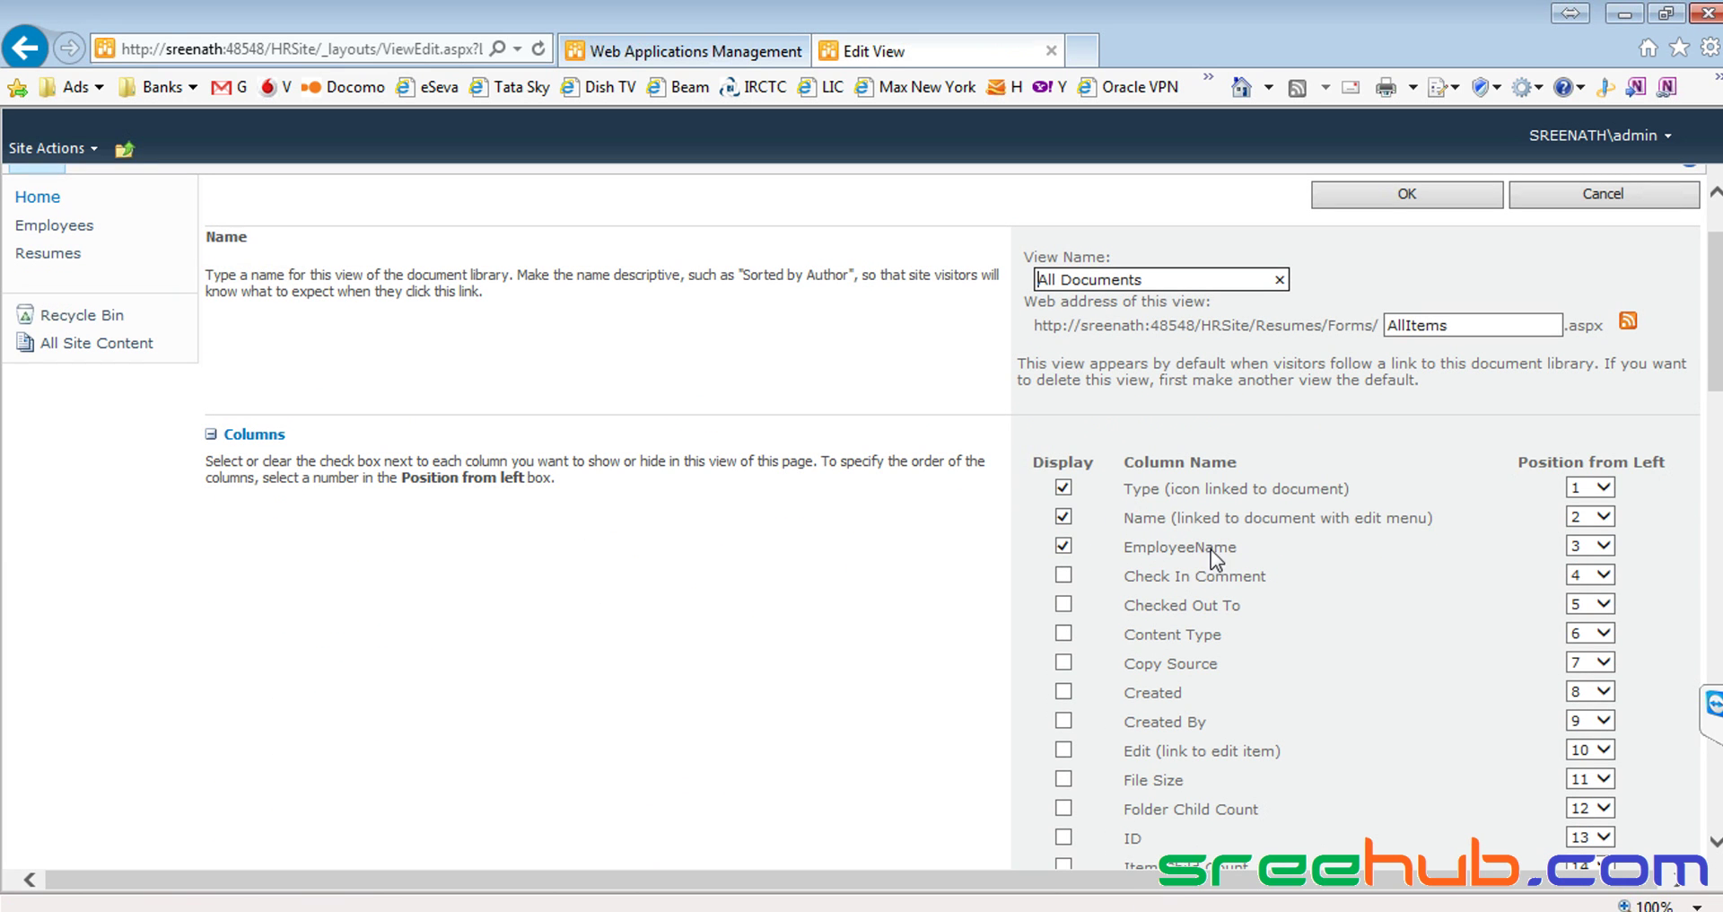
left_click(1064, 488)
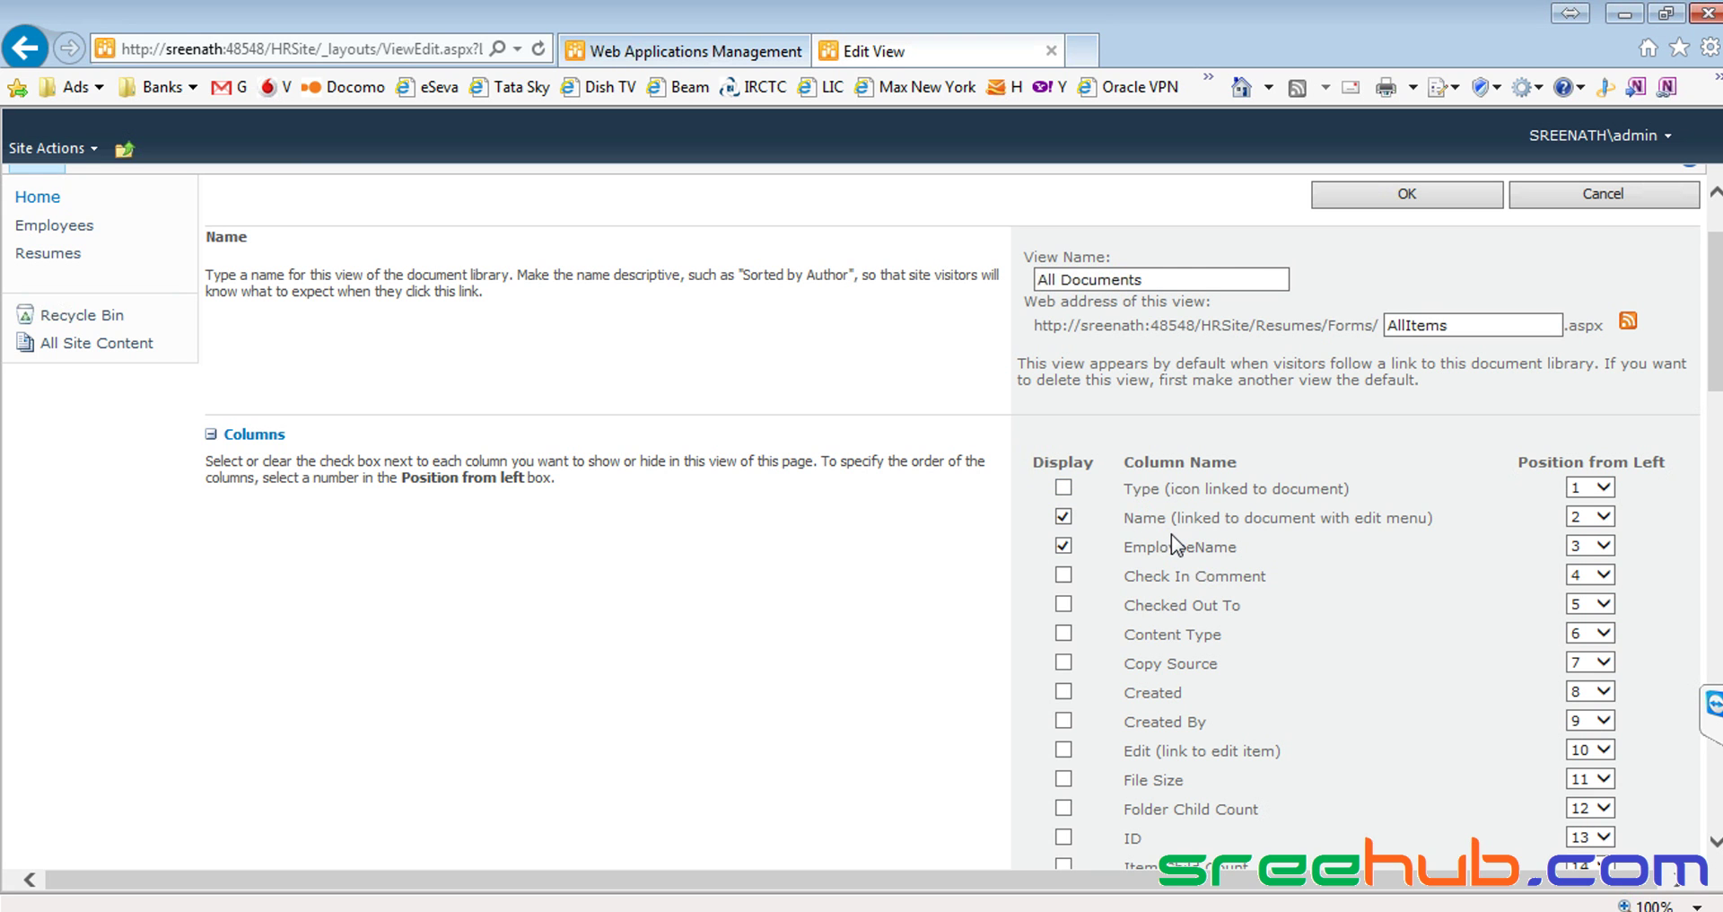
scroll(1171, 535, "down", 1)
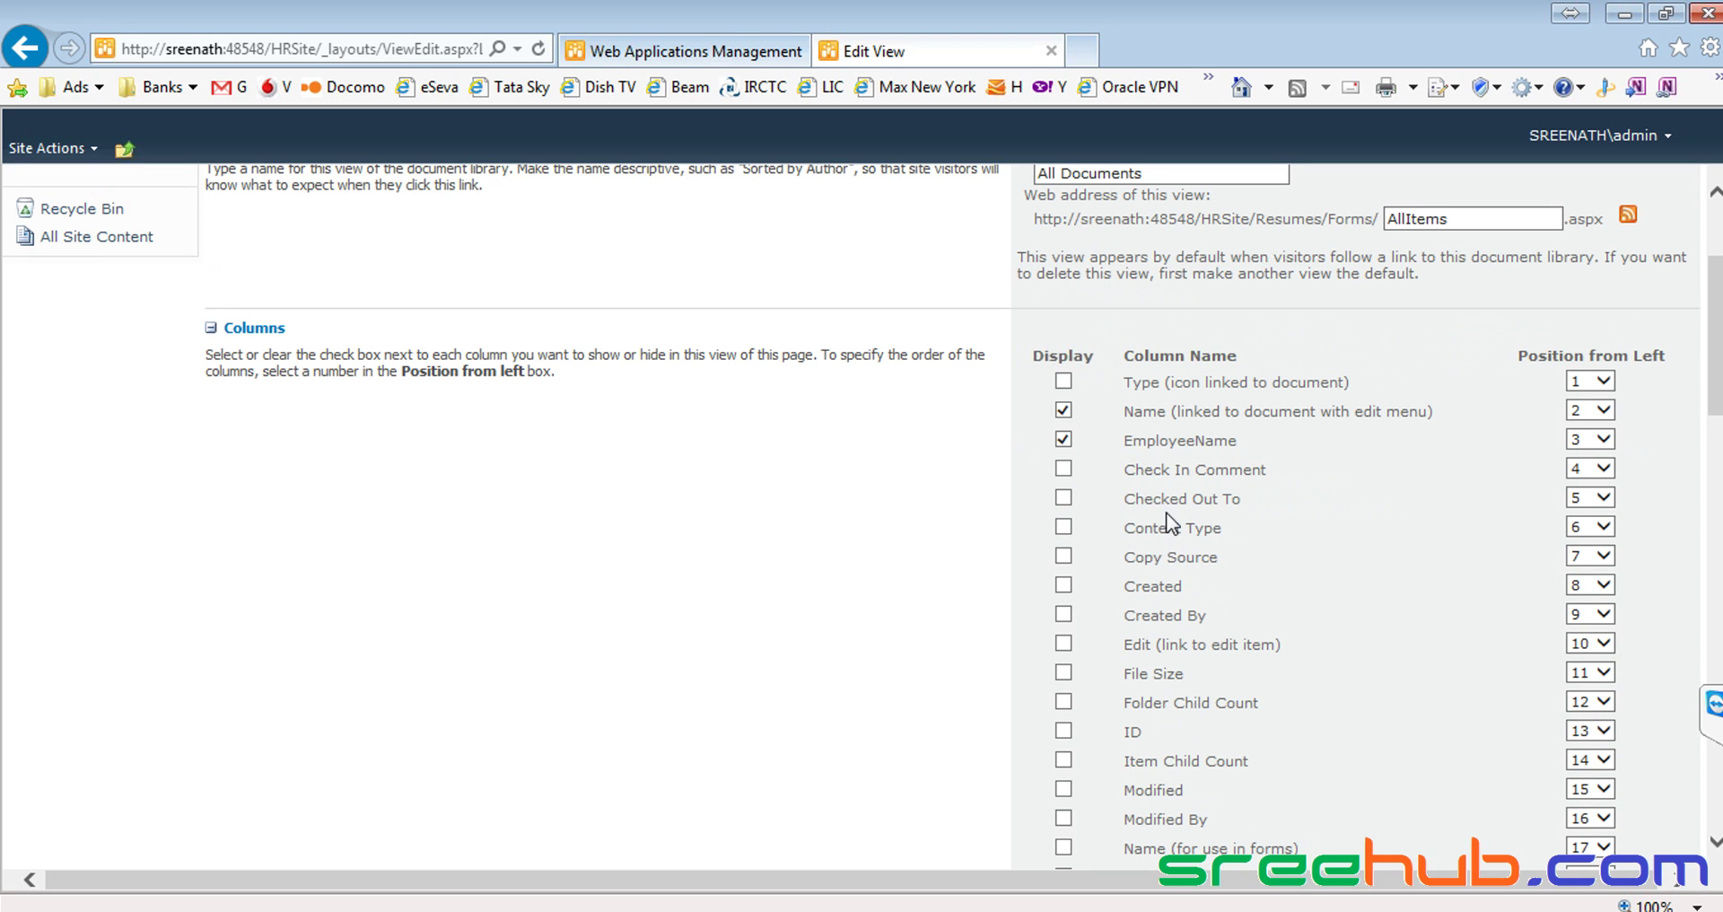
scroll(1155, 449, "down", 15)
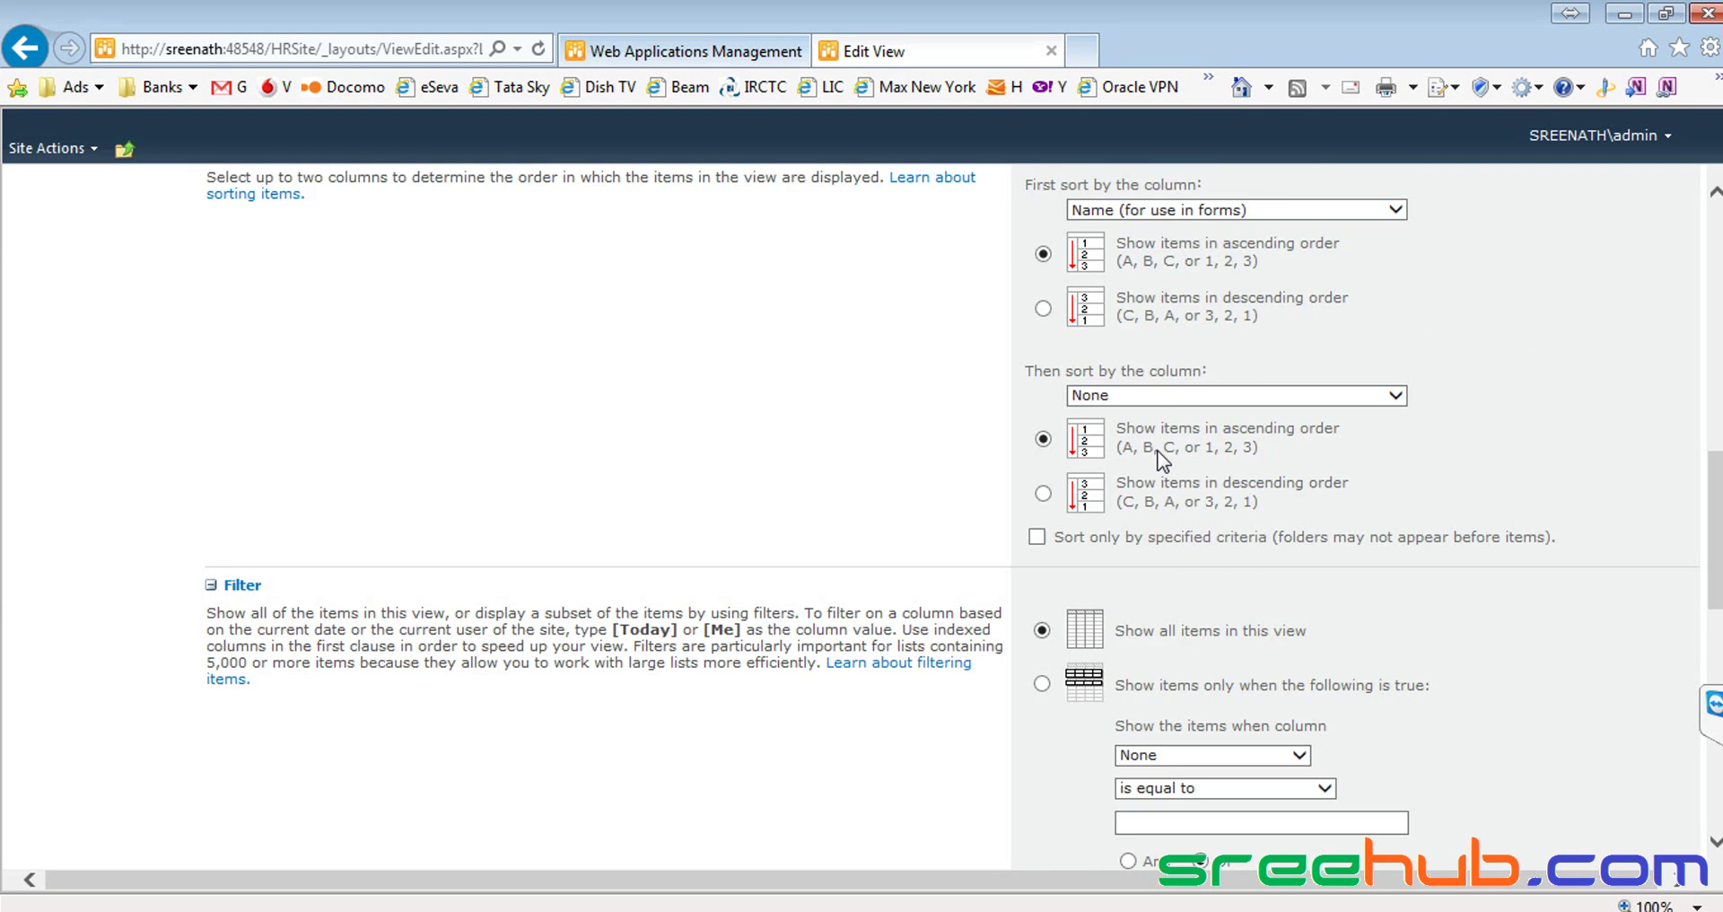
scroll(1163, 466, "down", 3)
left_click(1338, 788)
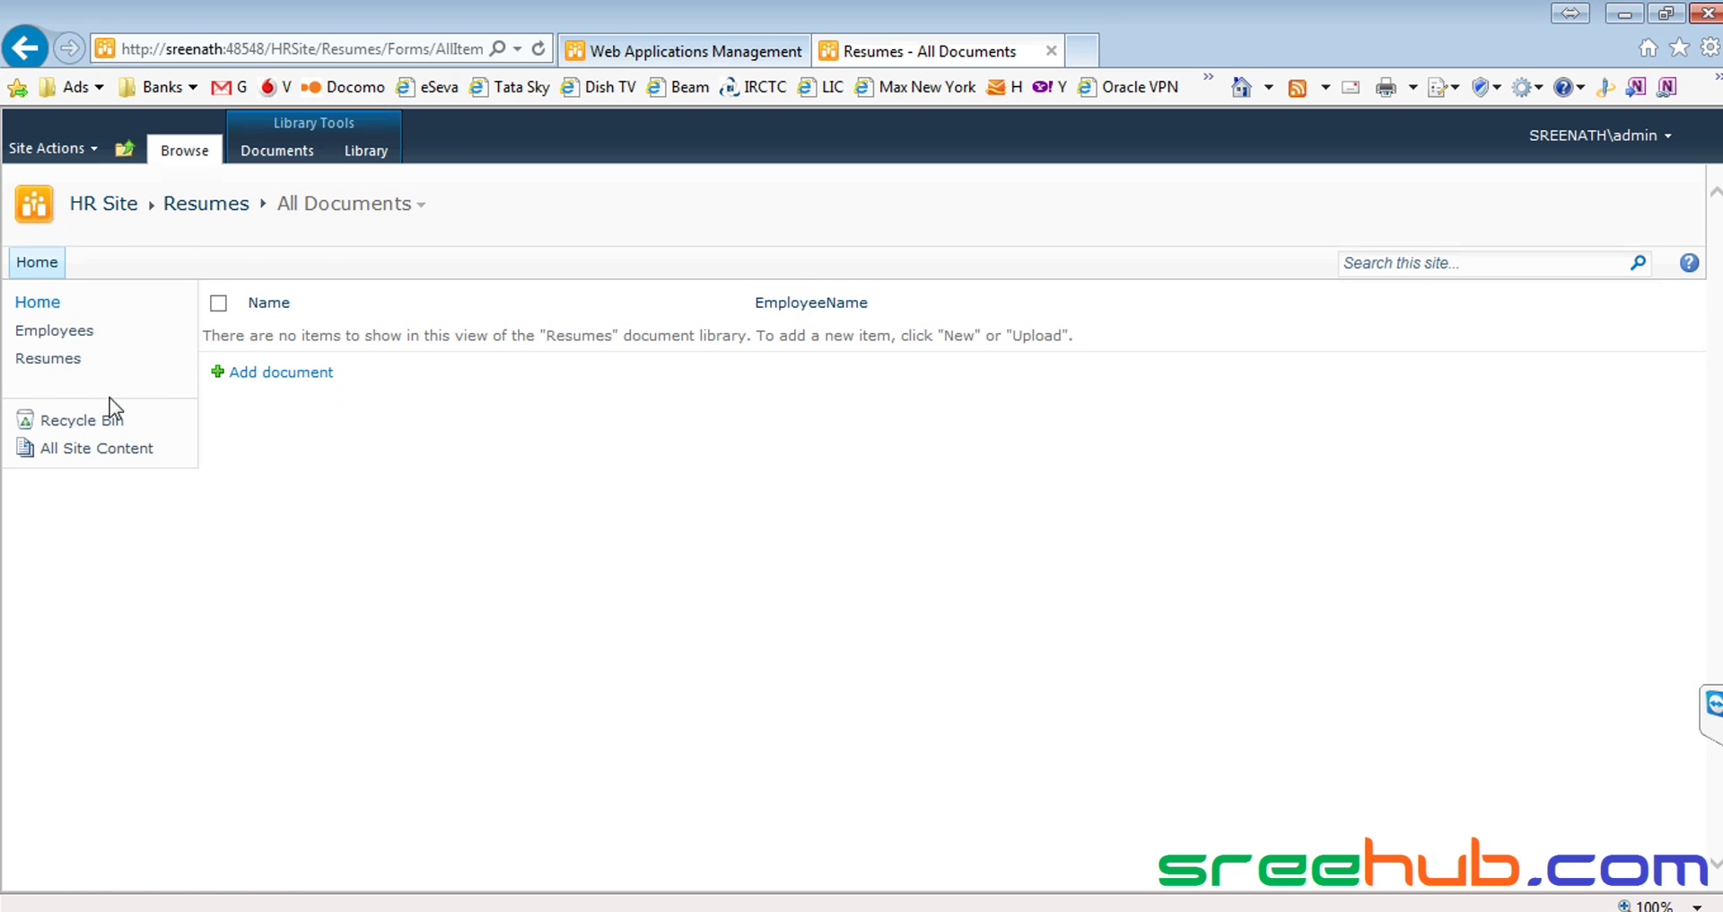
Go from the Resumes page in edit mode to Library Settings and scroll to Views
left_click(50, 359)
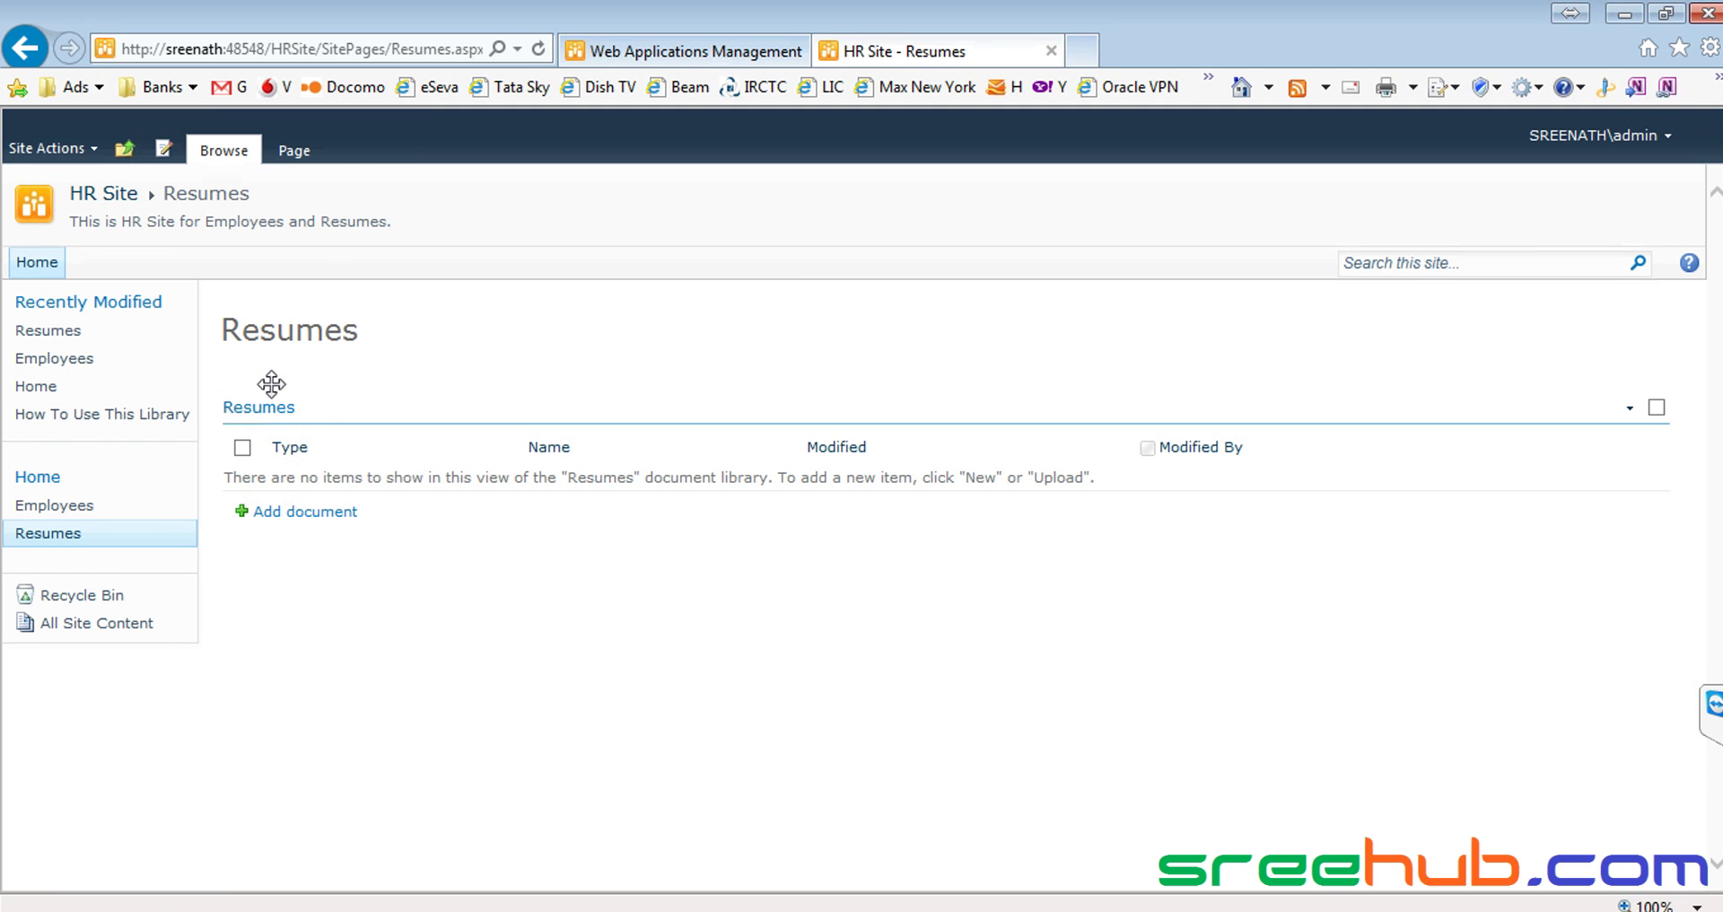
left_click(309, 435)
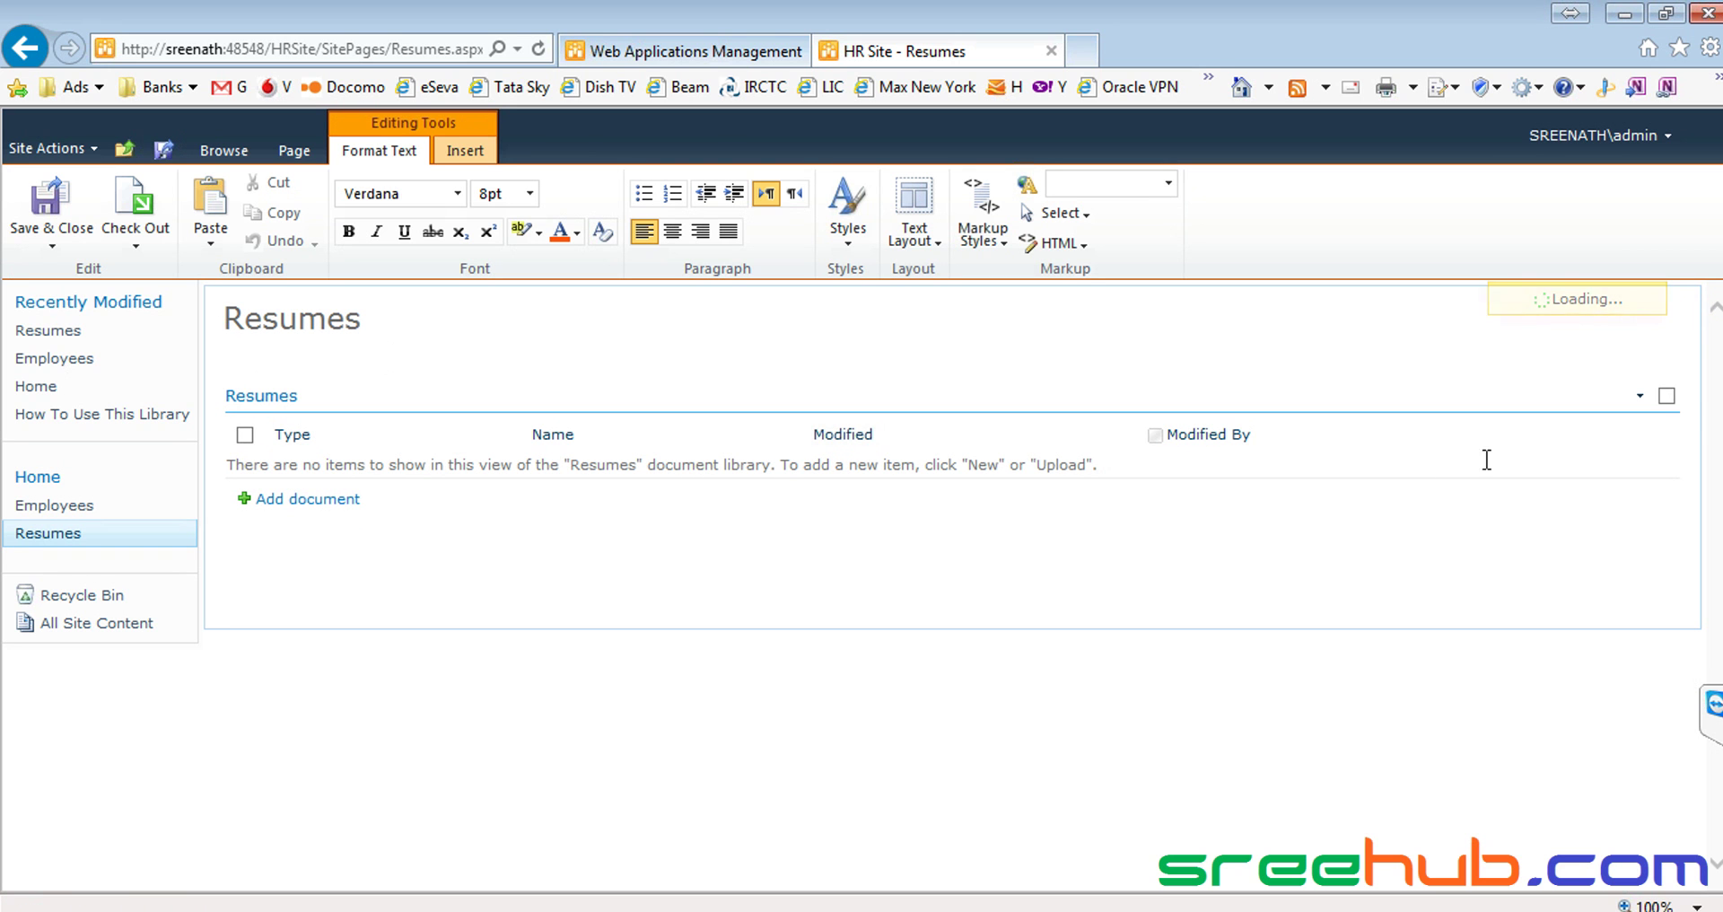
left_click(1670, 397)
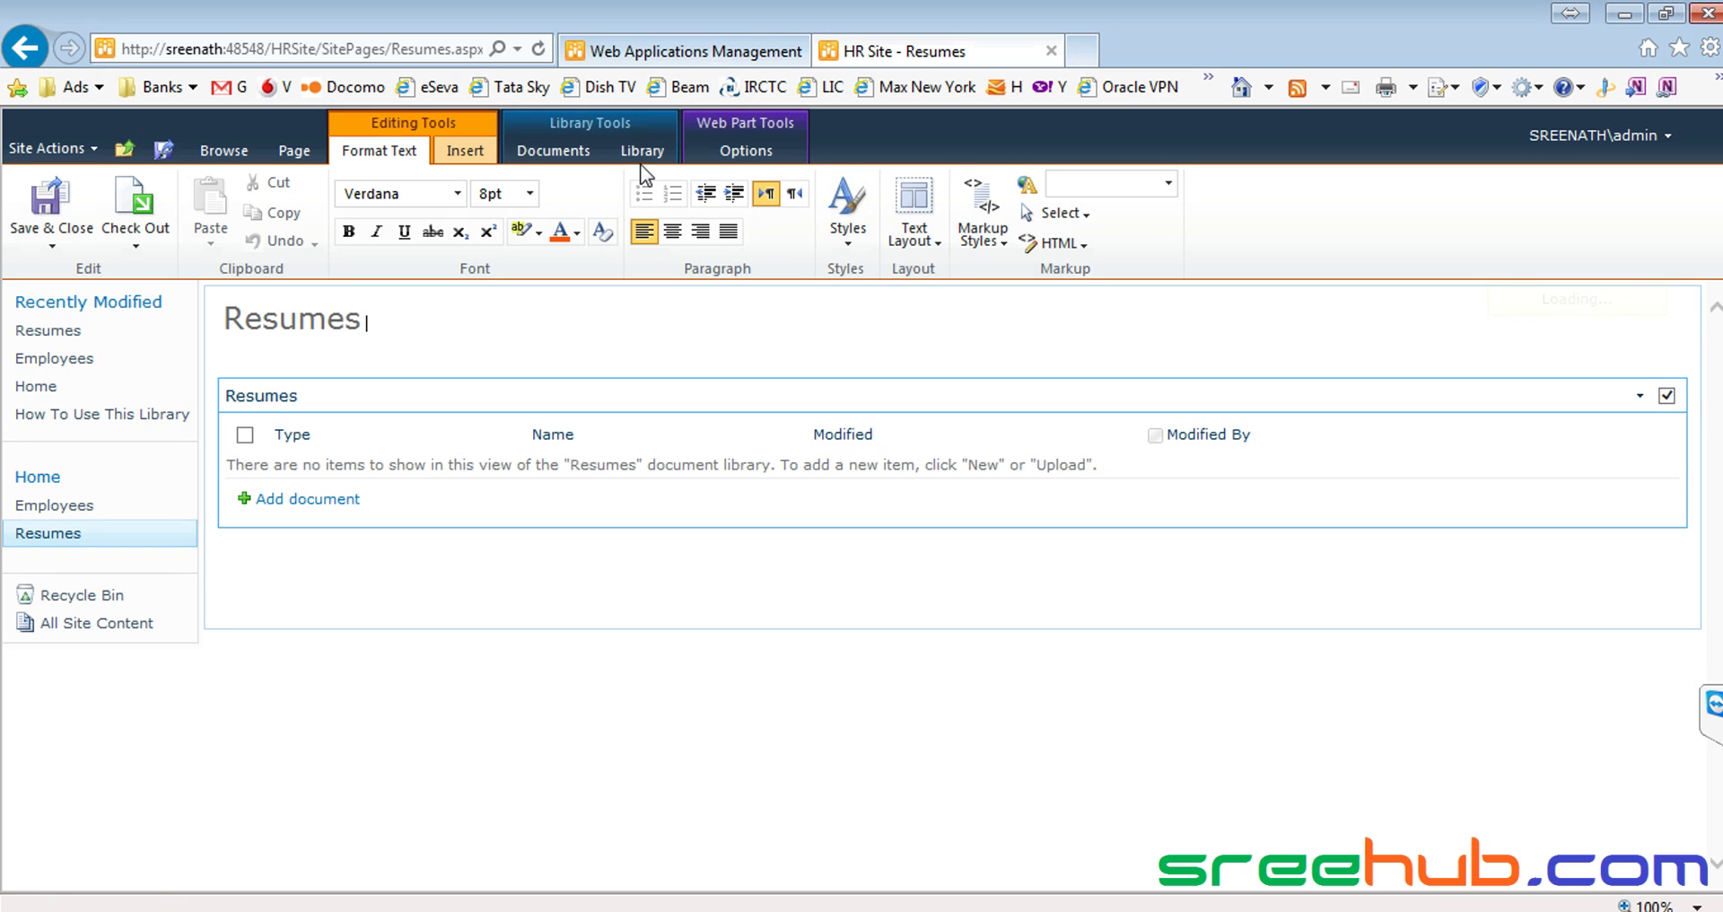
left_click(642, 150)
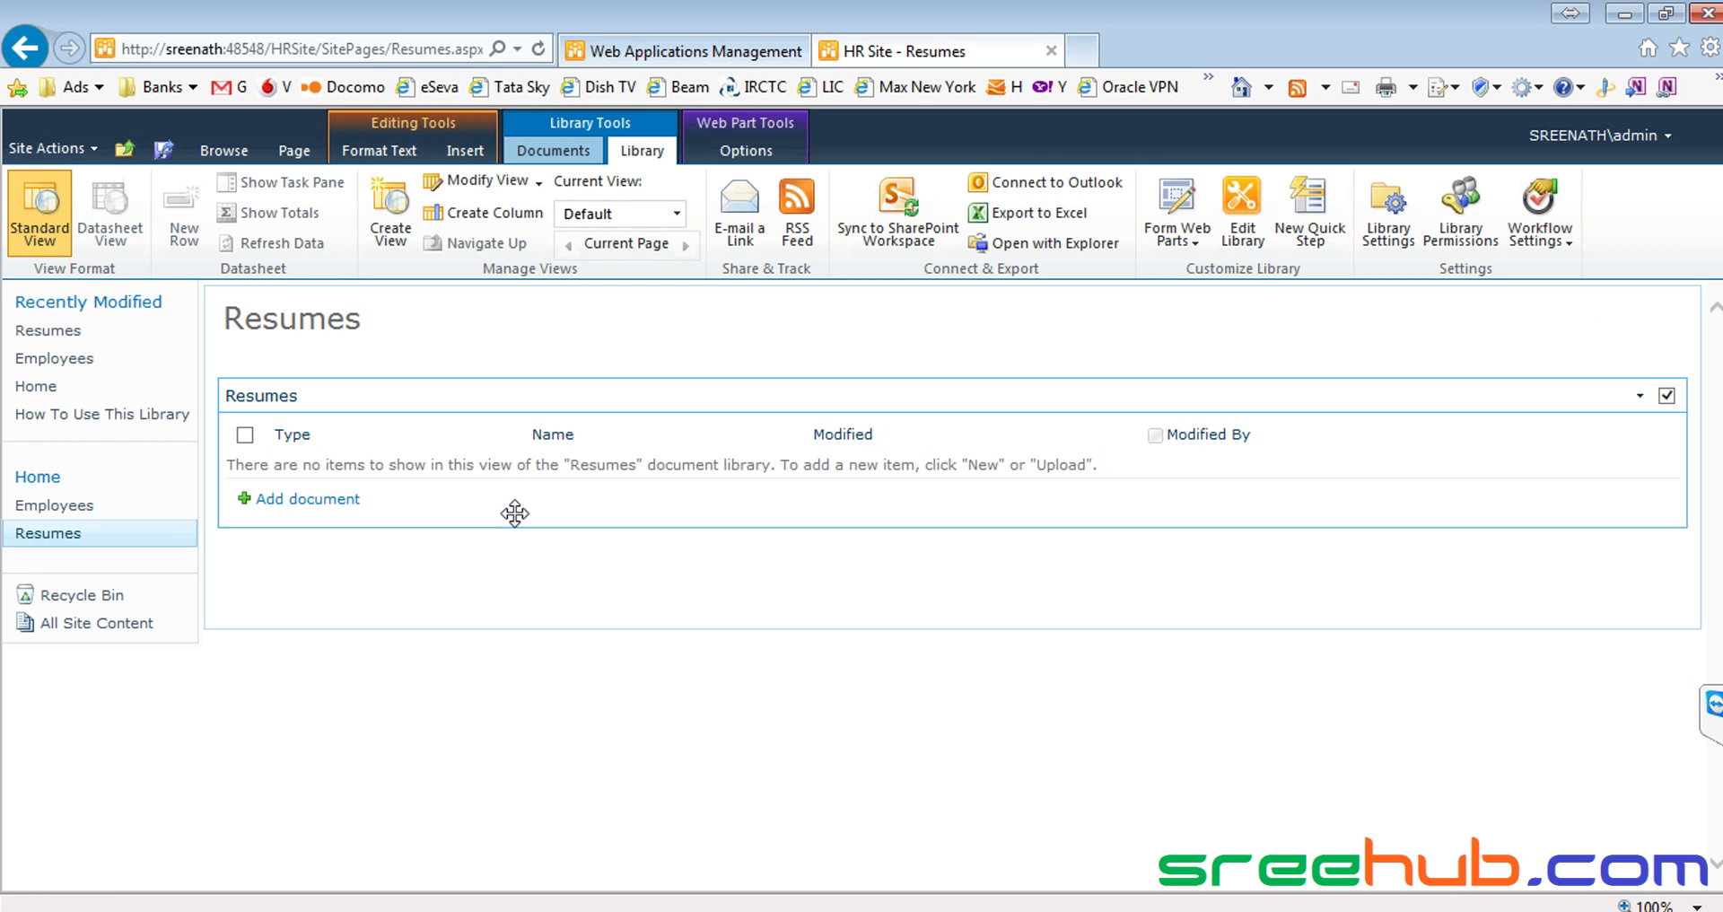
left_click(1388, 216)
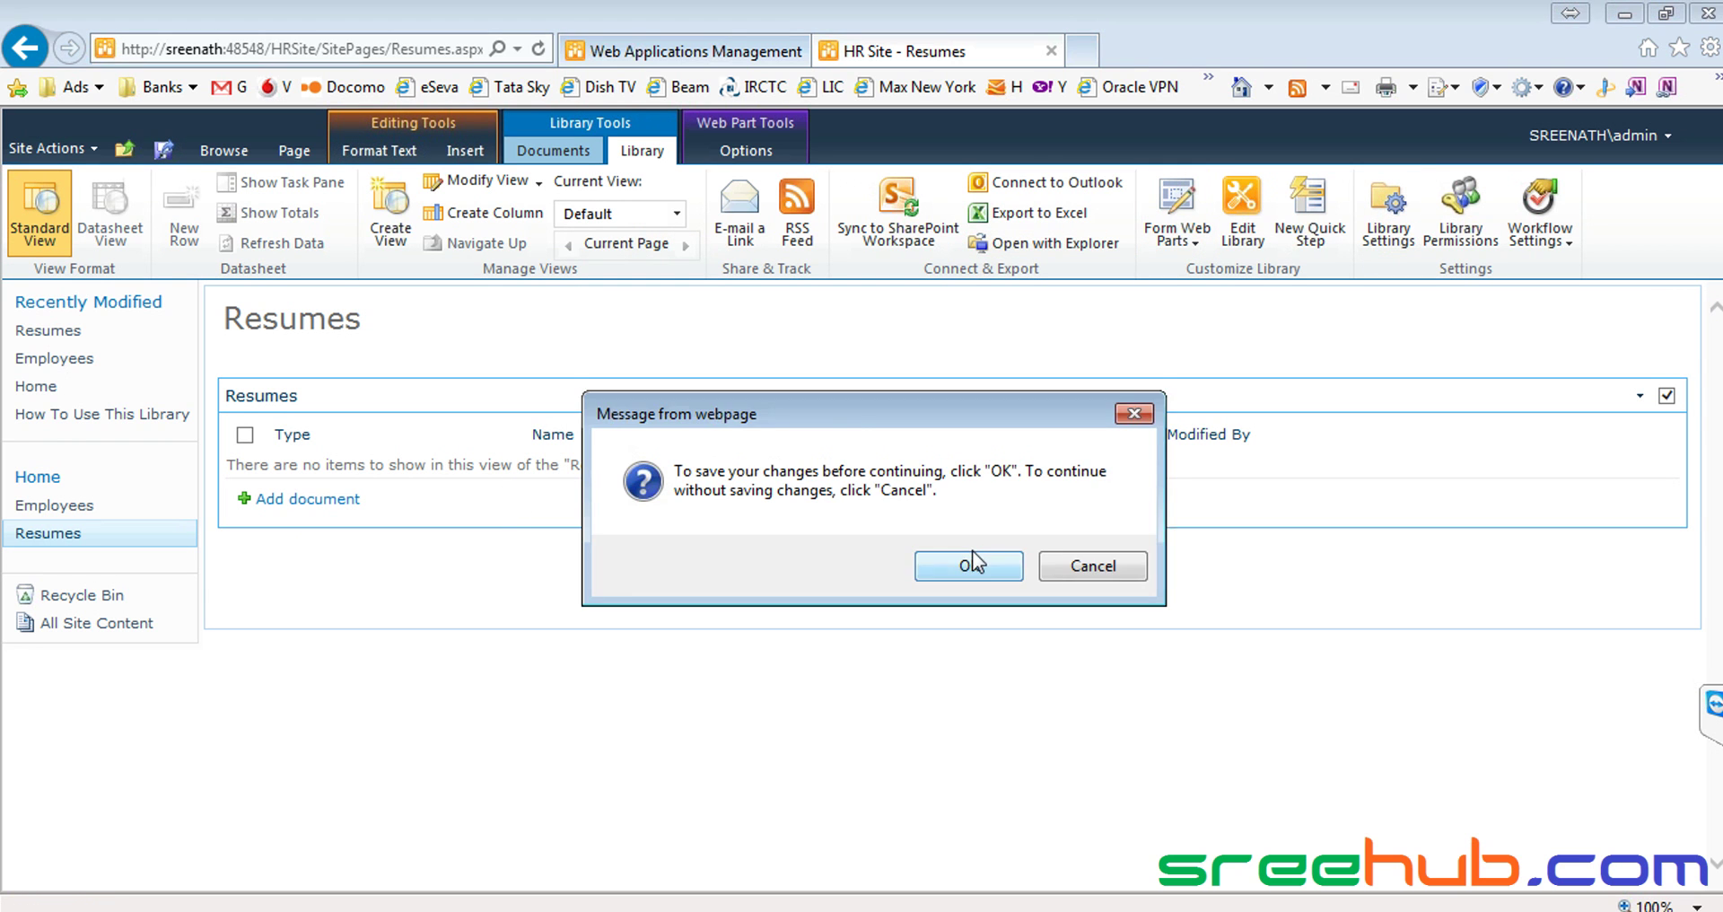
left_click(972, 562)
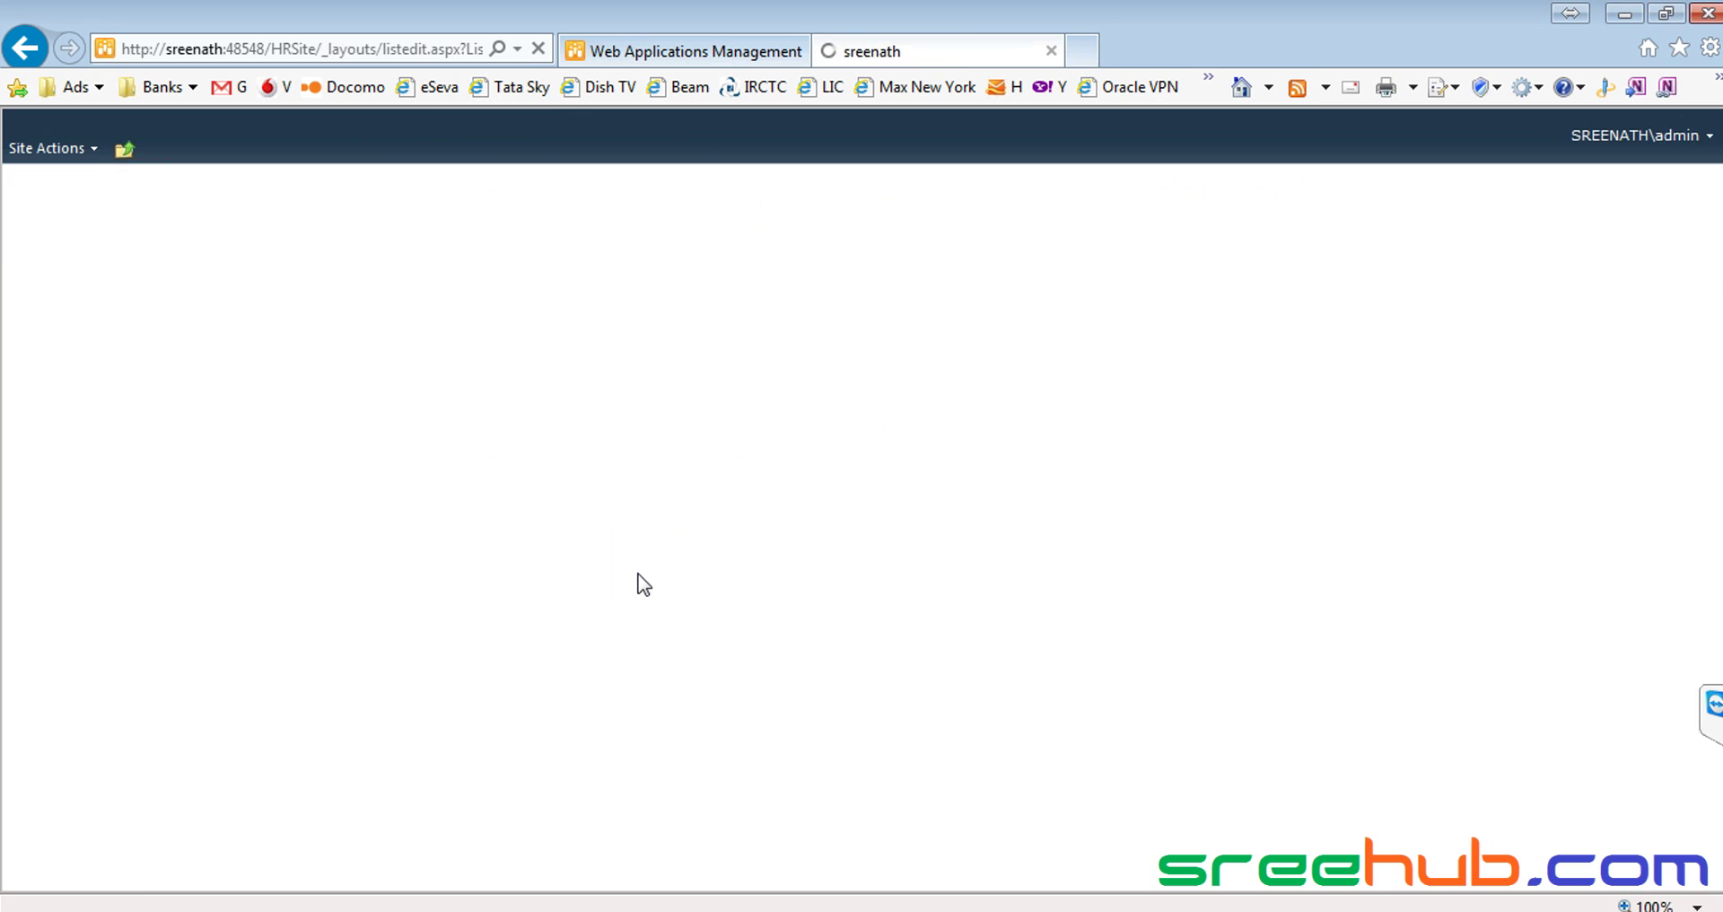
scroll(644, 583, "down", 5)
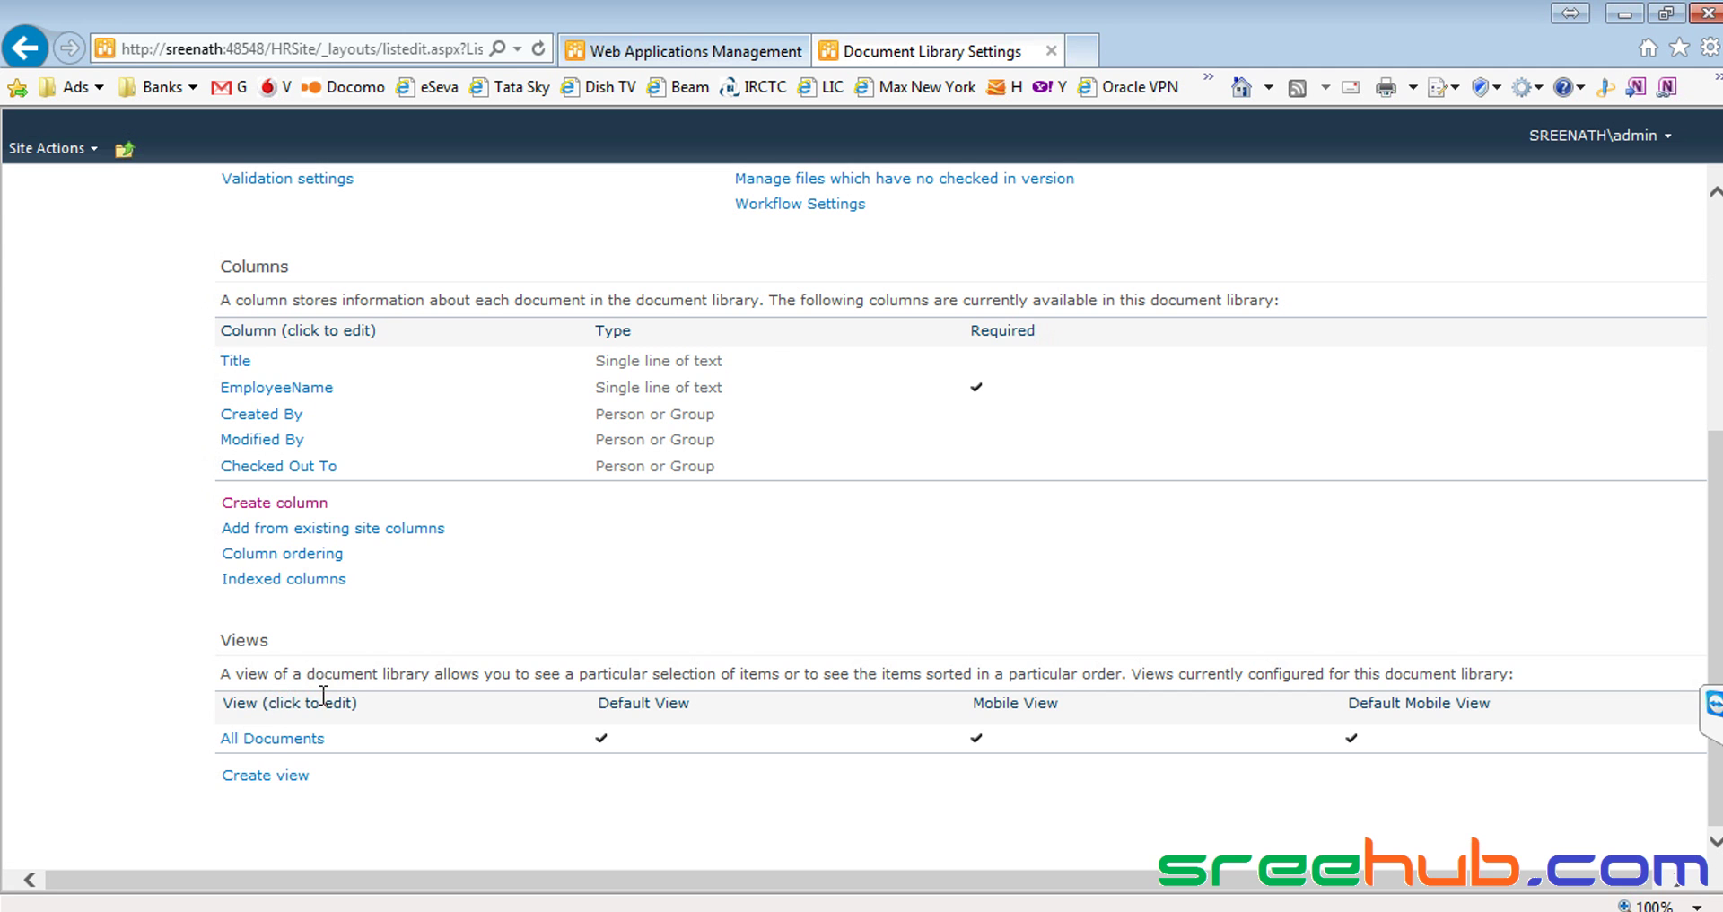
scroll(323, 696, "up", 2)
scroll(323, 705, "down", 2)
Confirm the All Documents view edits so Resumes shows Name and EmployeeName columns
left_click(274, 740)
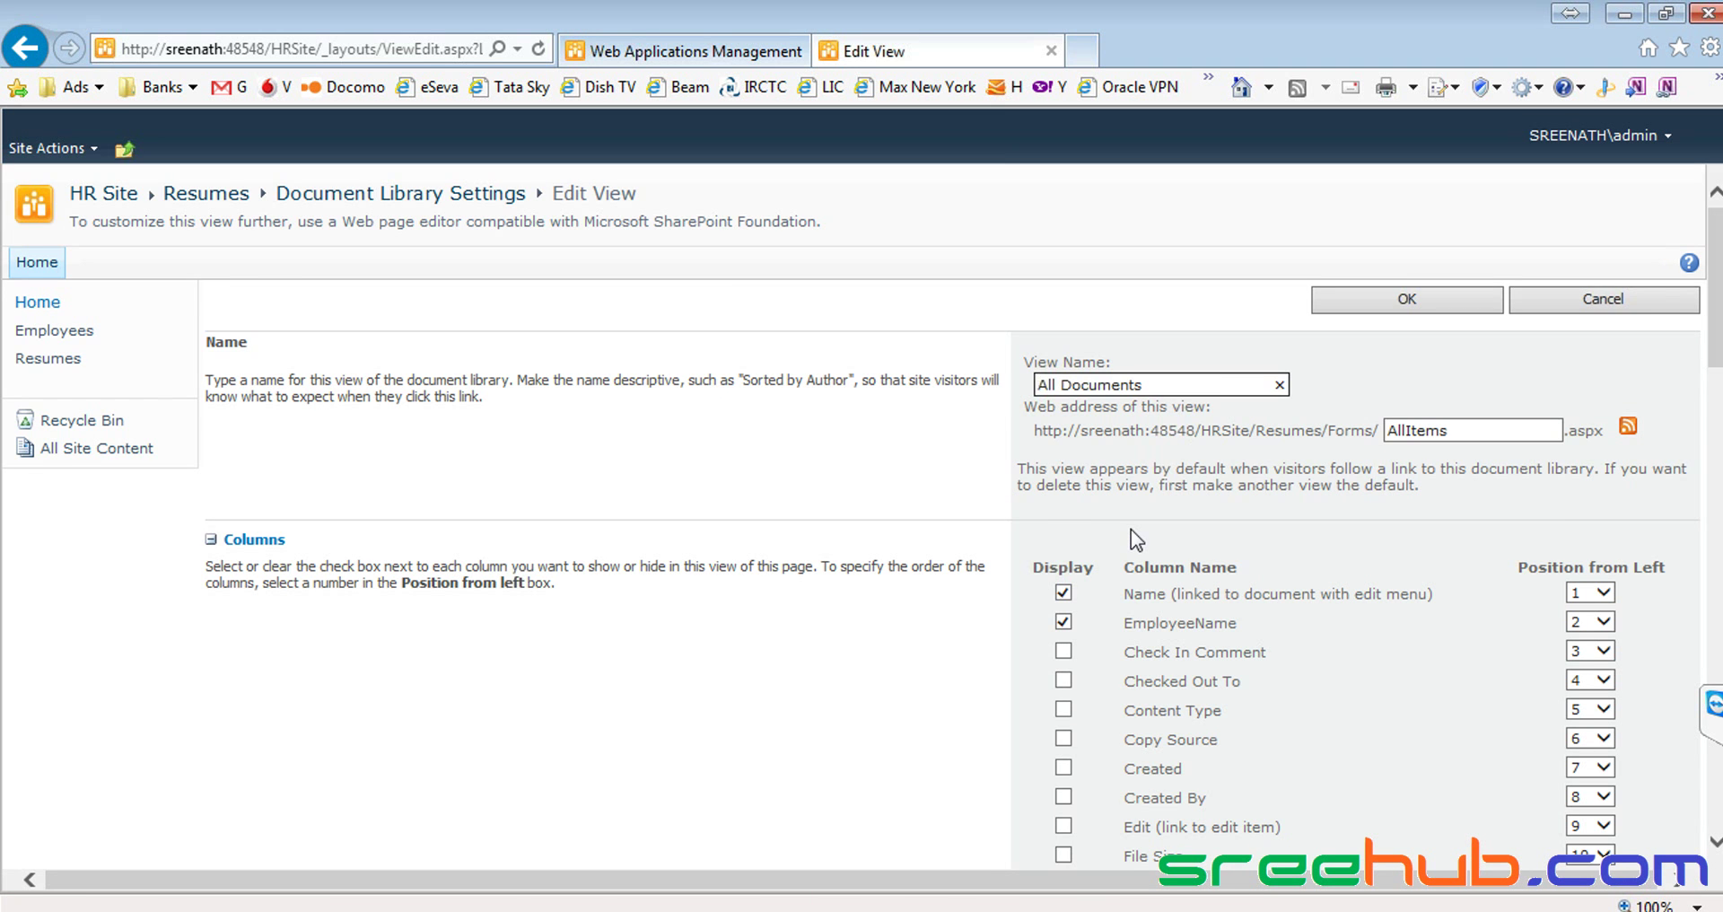
scroll(1131, 530, "down", 5)
scroll(1131, 529, "down", 15)
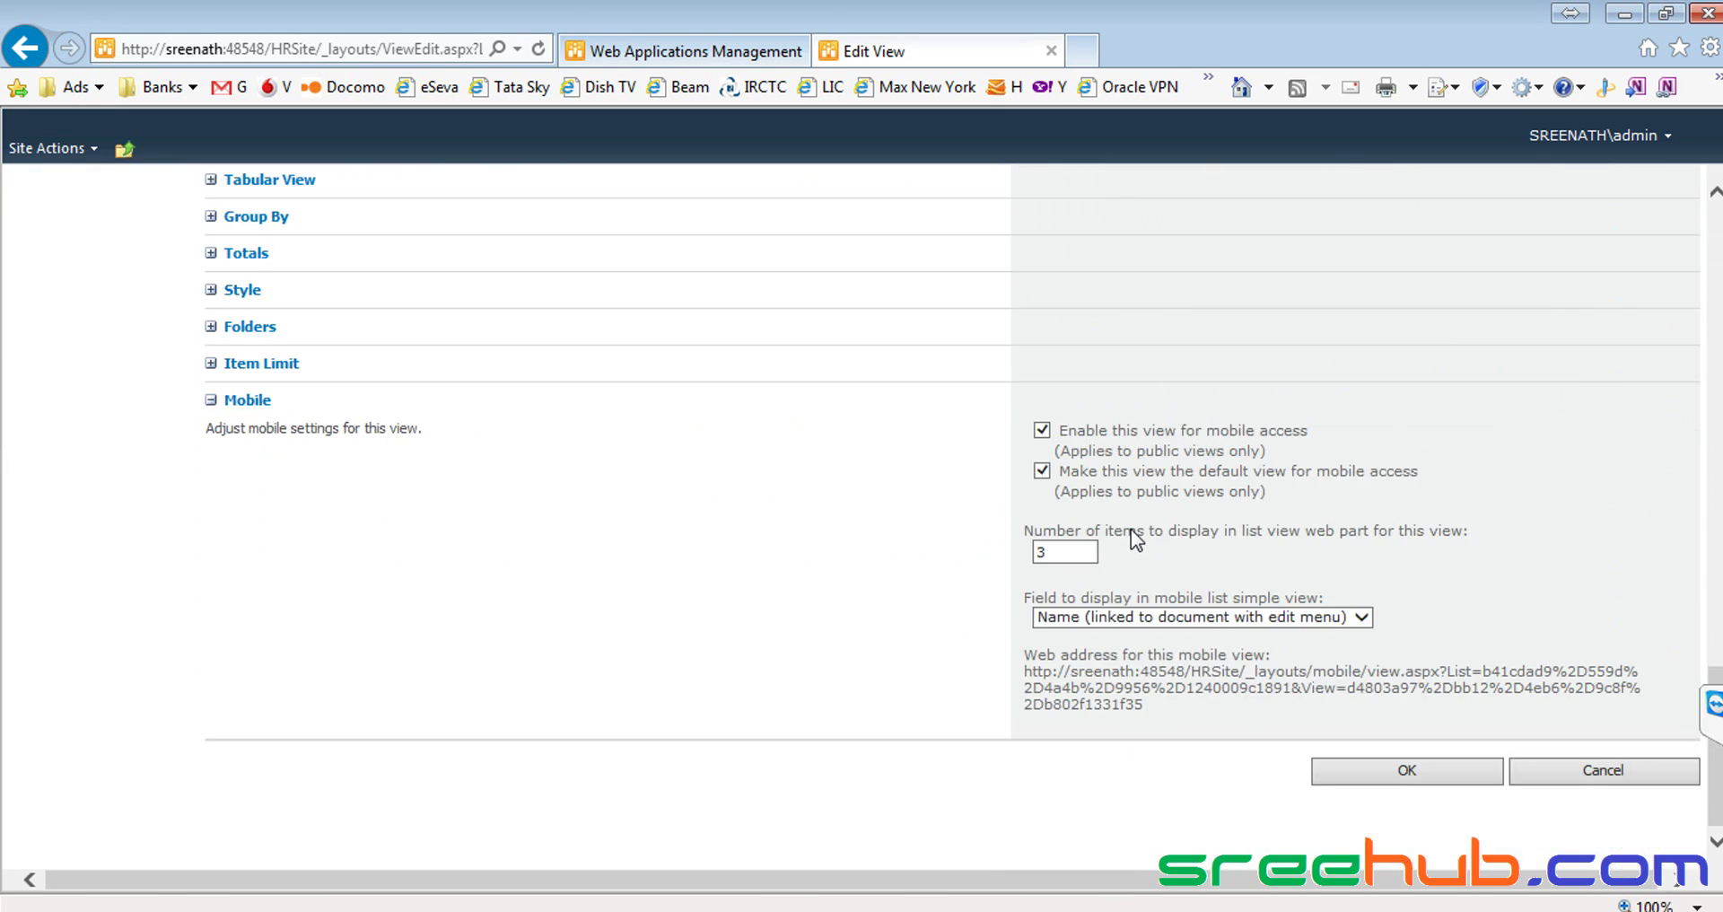
left_click(1390, 774)
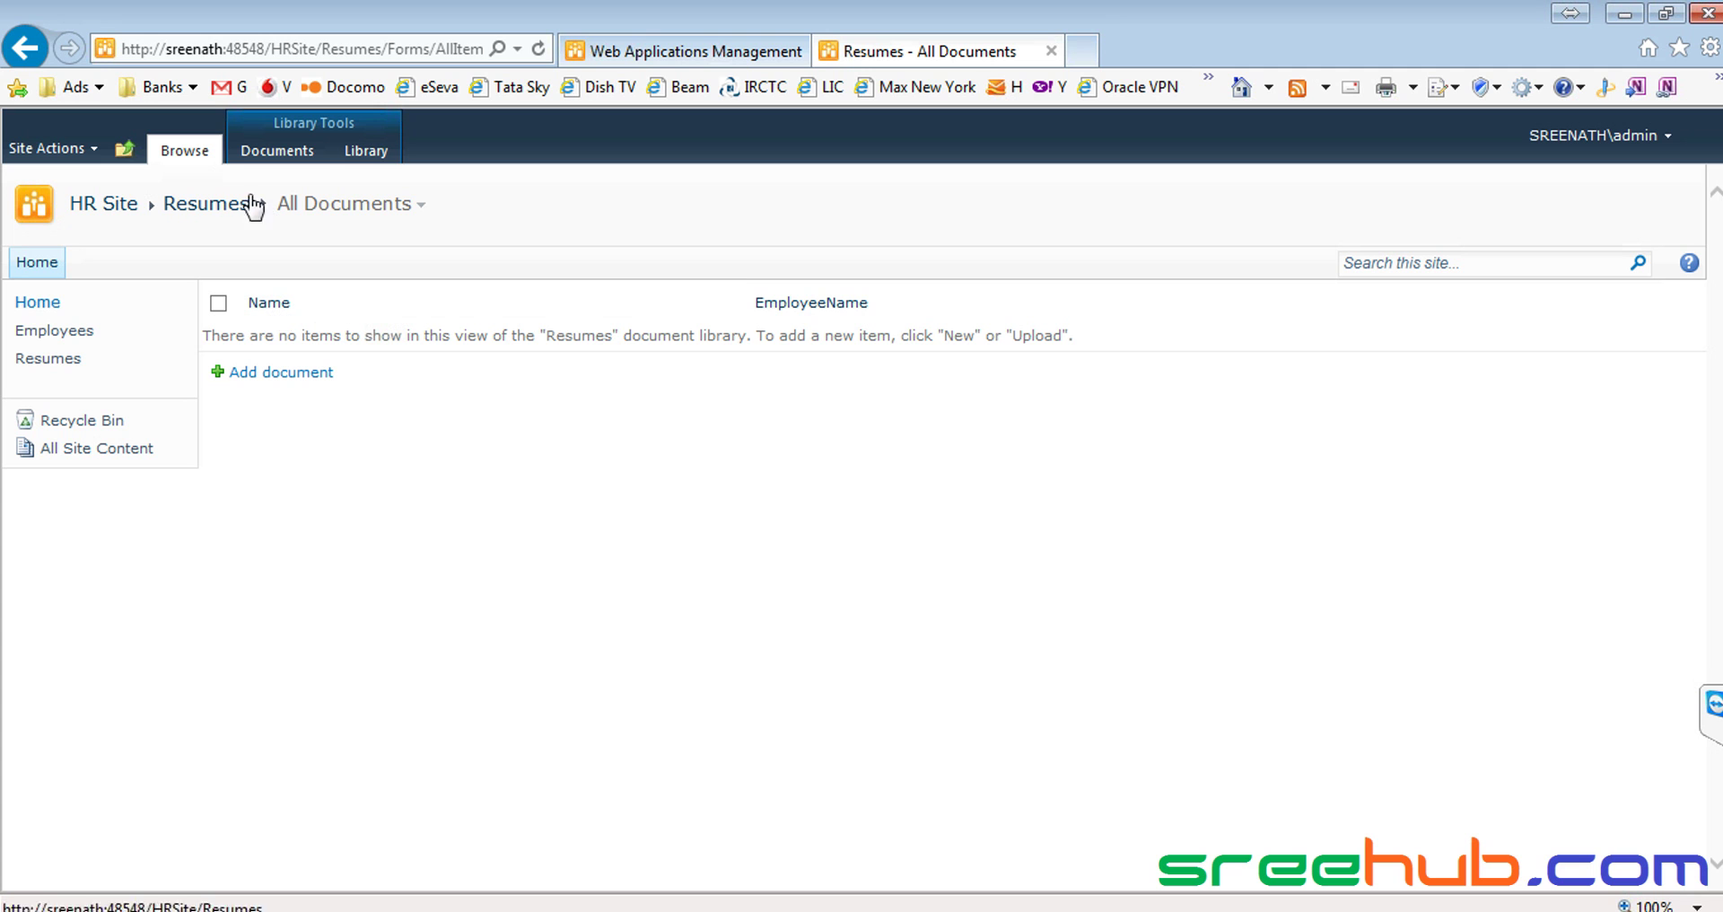
Go through HR Site to the Resumes page and select its library web part to show library commands
left_click(201, 214)
left_click(214, 208)
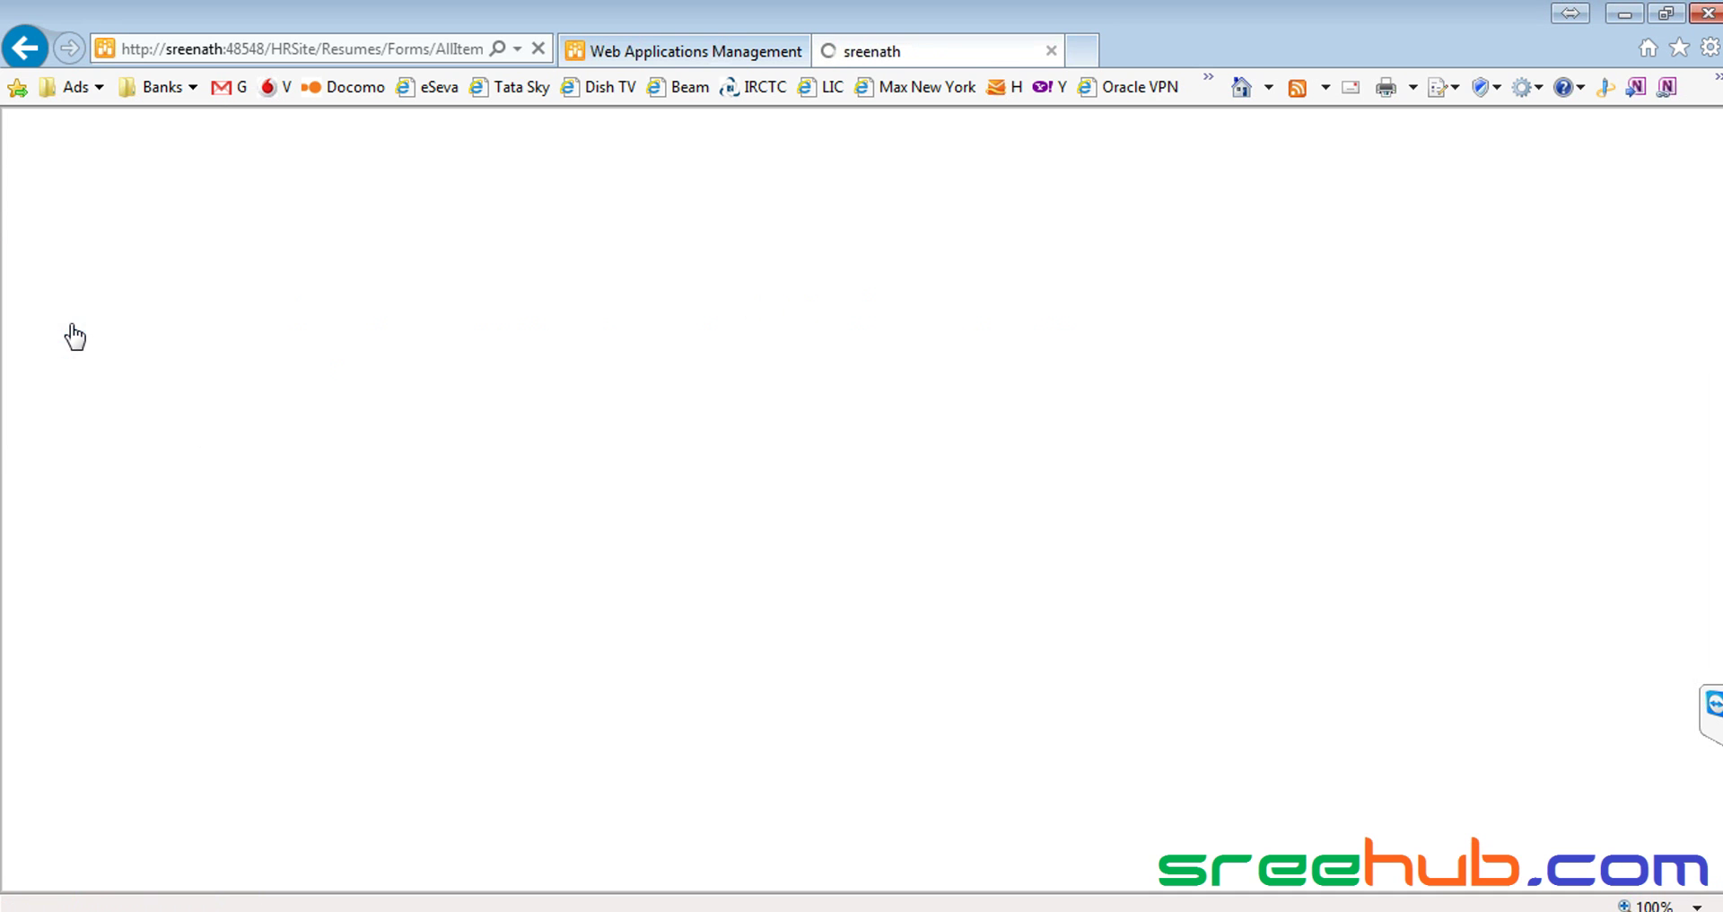
left_click(133, 206)
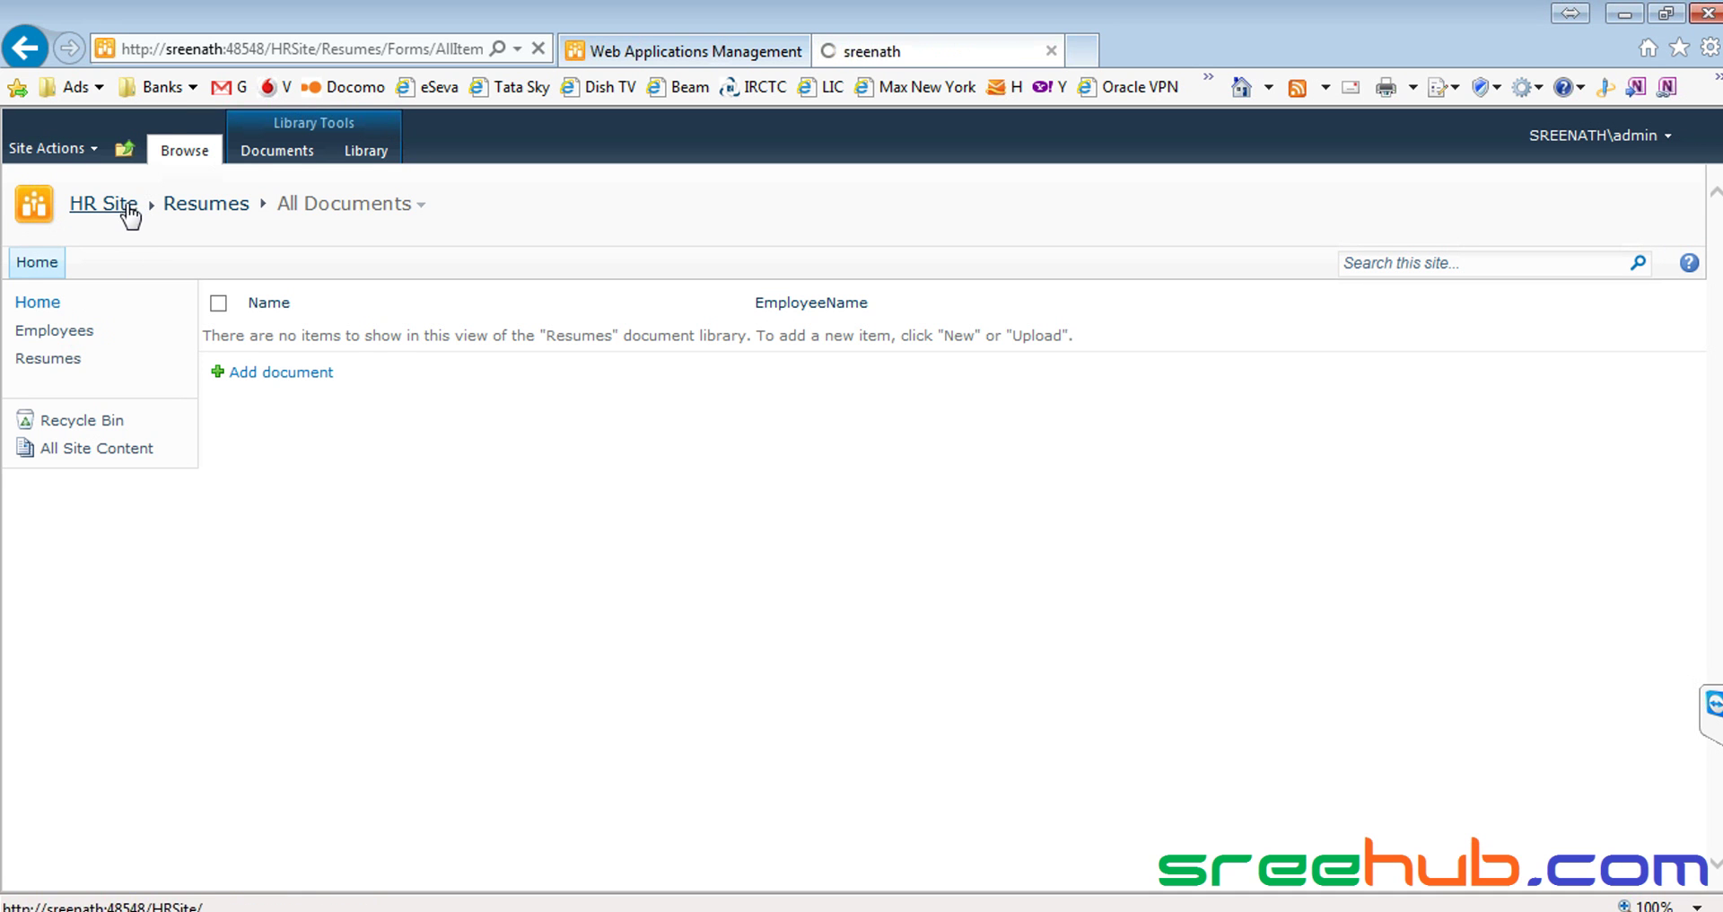
left_click(56, 360)
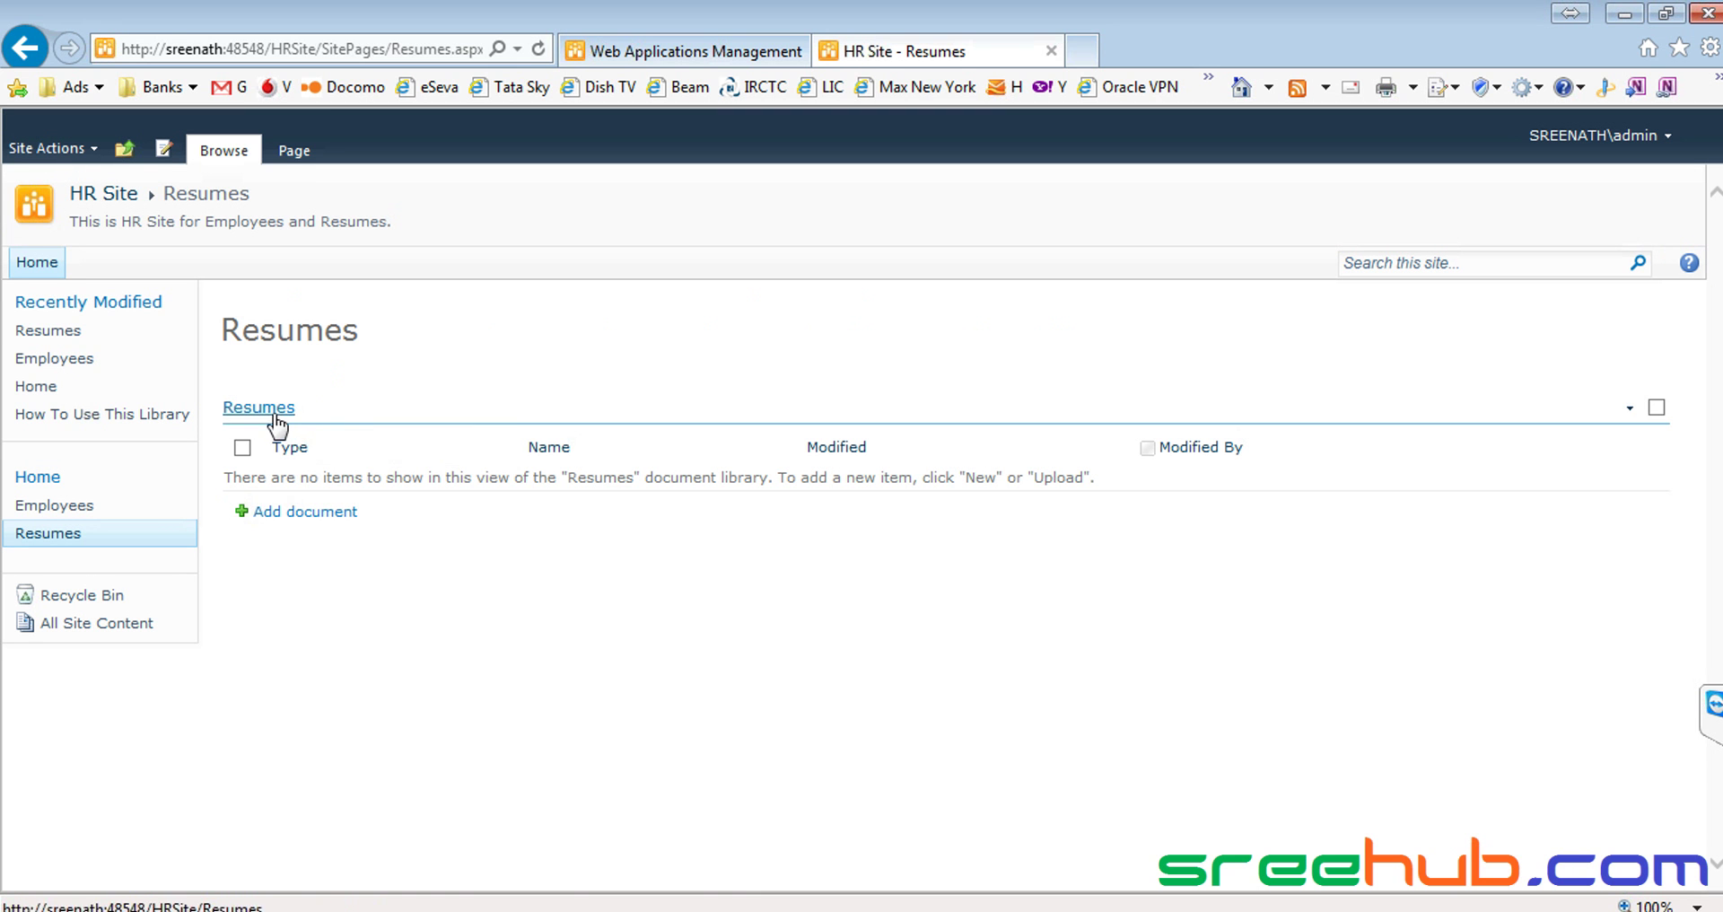
left_click(1657, 410)
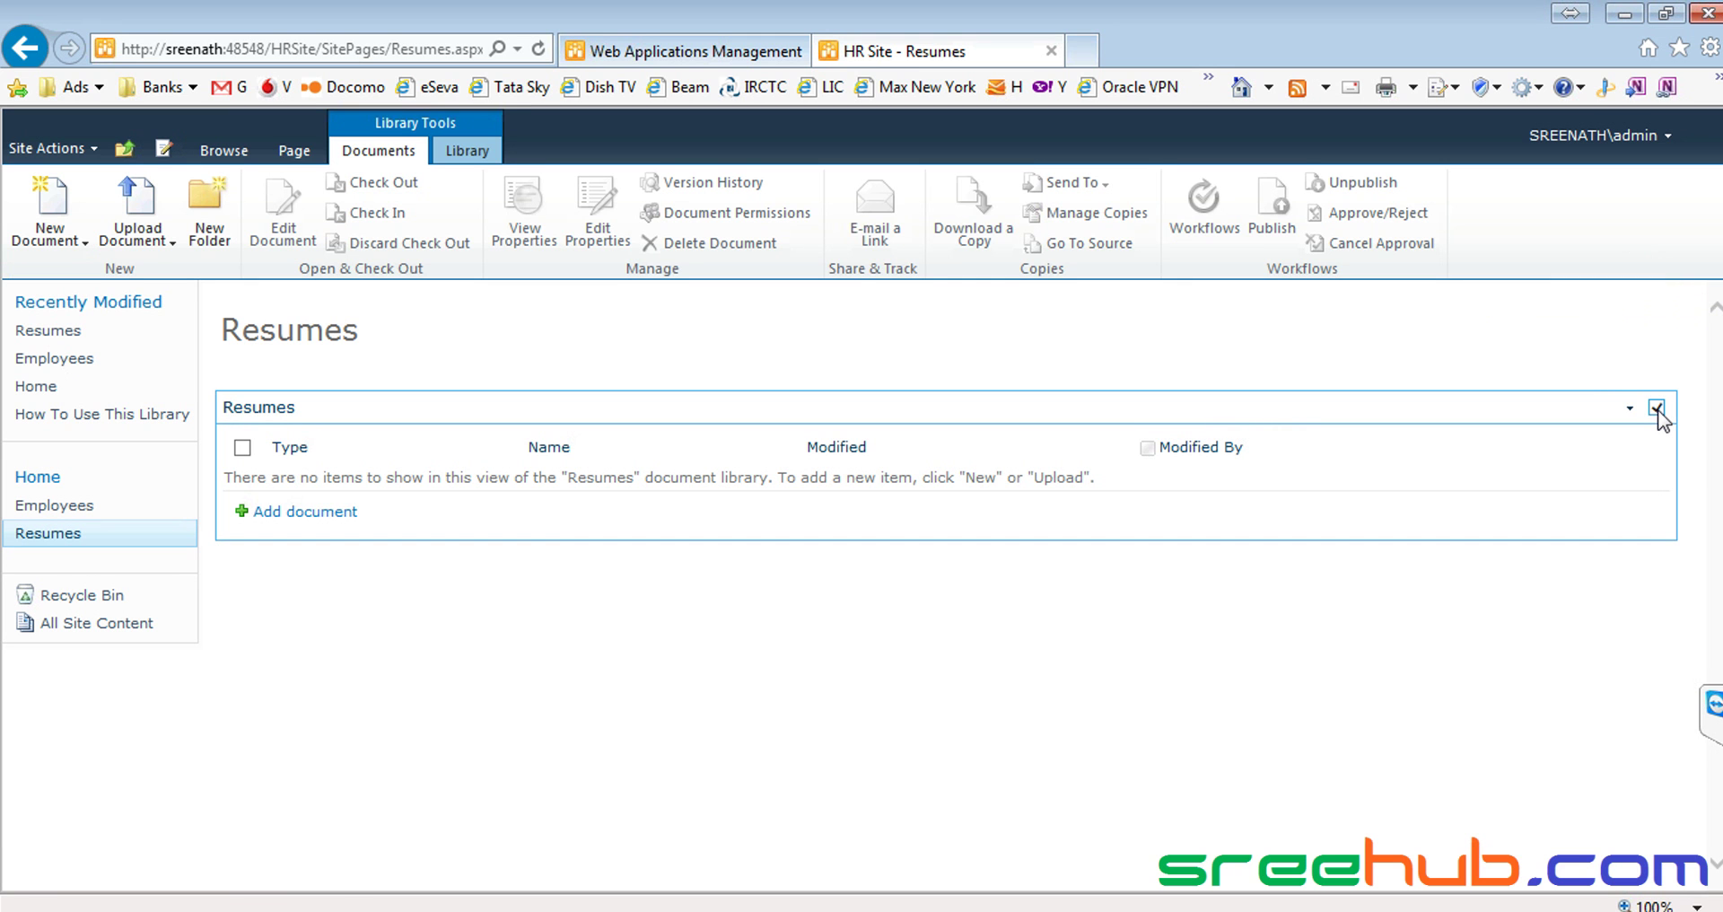
left_click(475, 152)
In Resumes column ordering, move Title to position 3 so EmployeeName comes first
left_click(1389, 211)
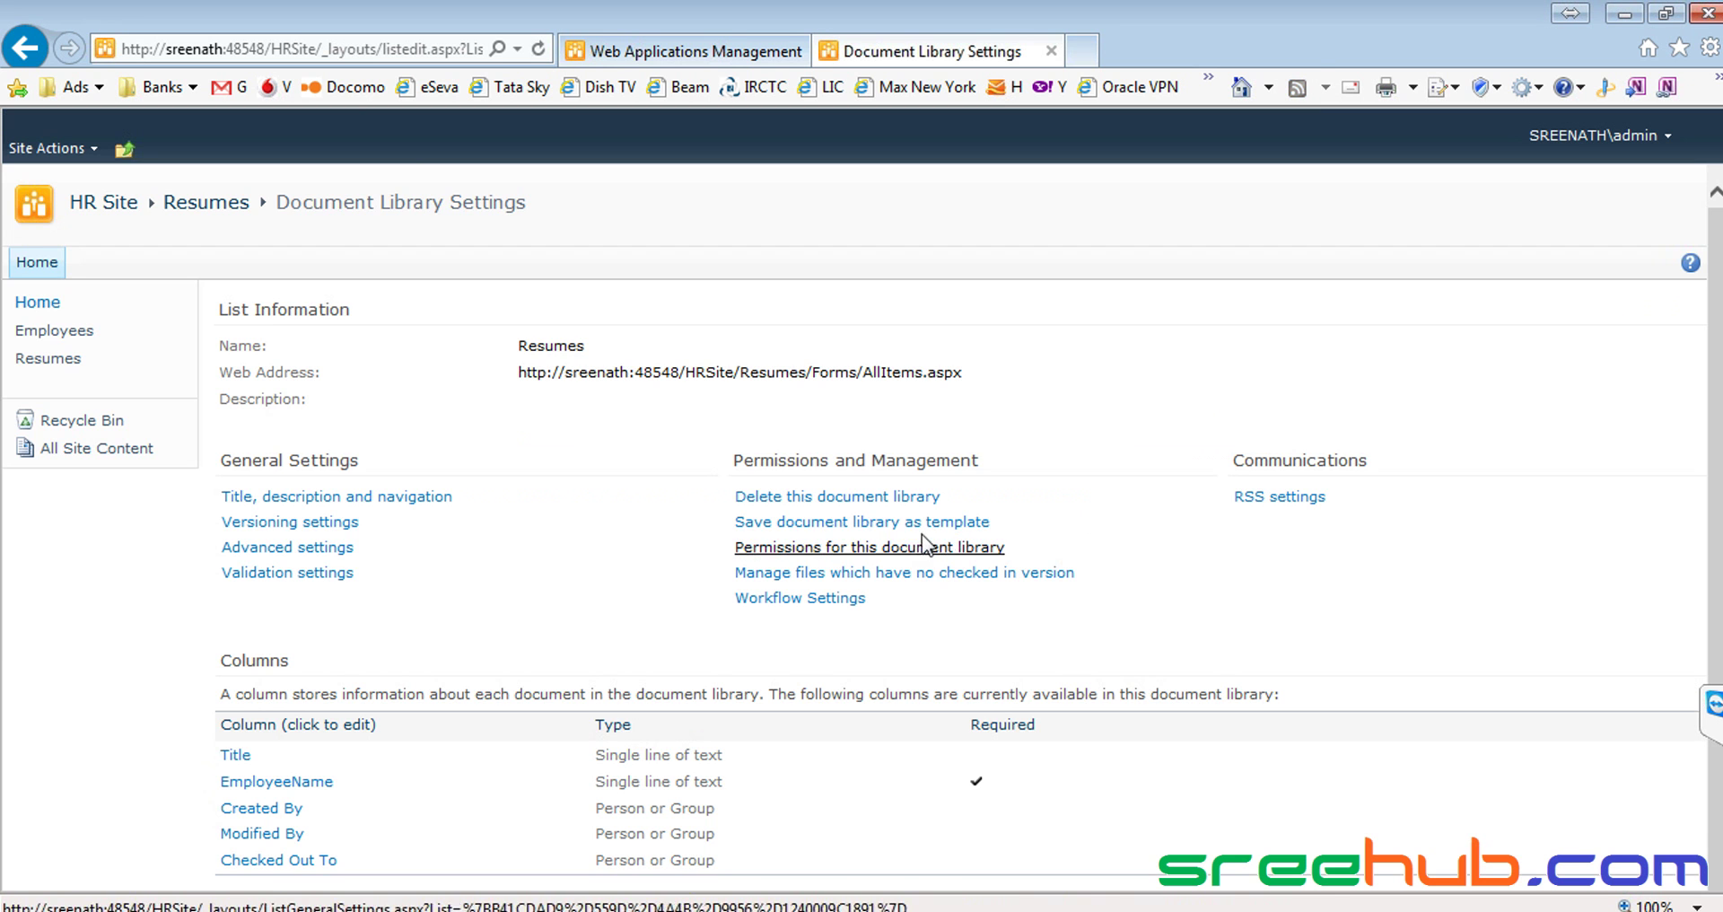
scroll(589, 543, "down", 3)
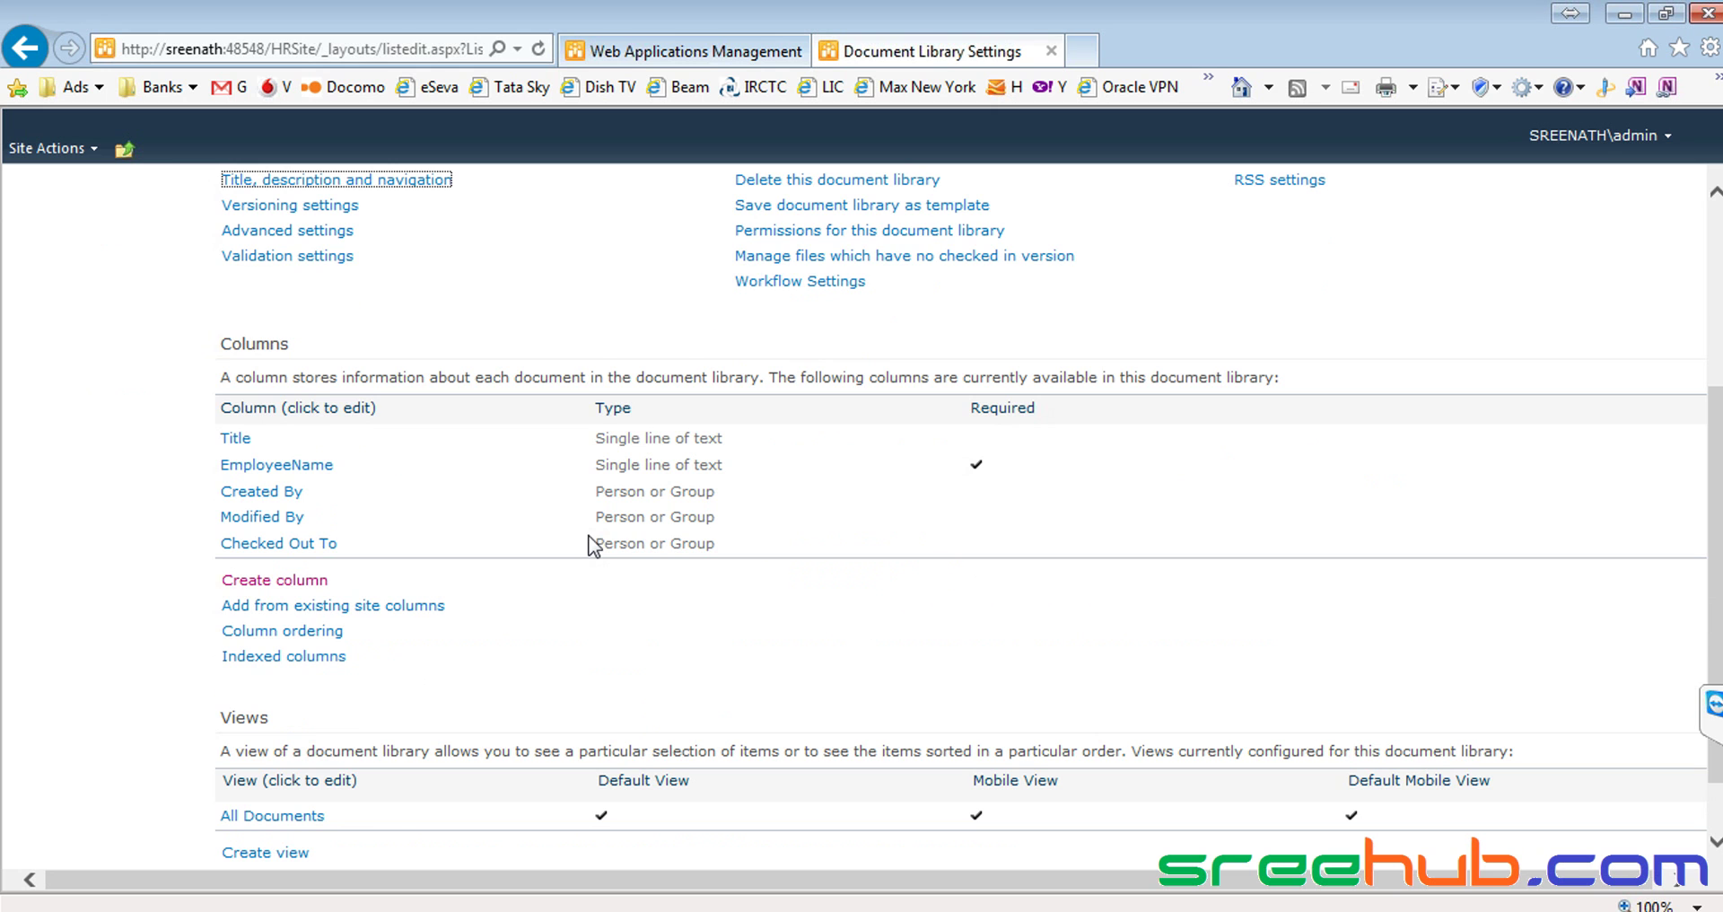
scroll(592, 546, "down", 1)
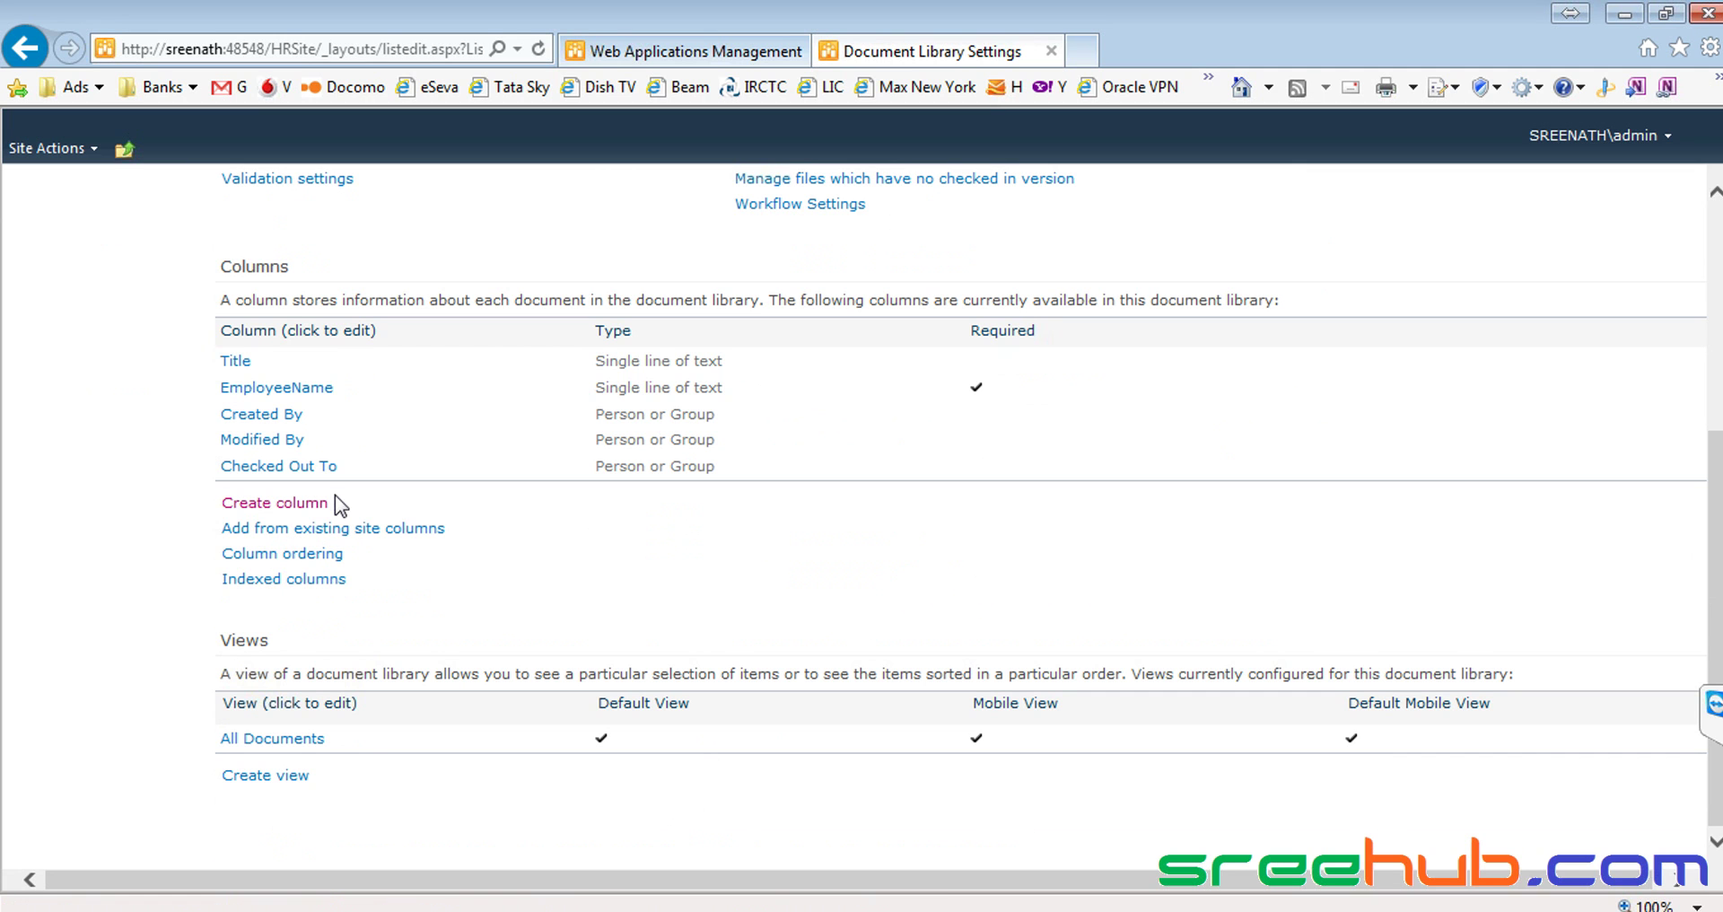
left_click(287, 554)
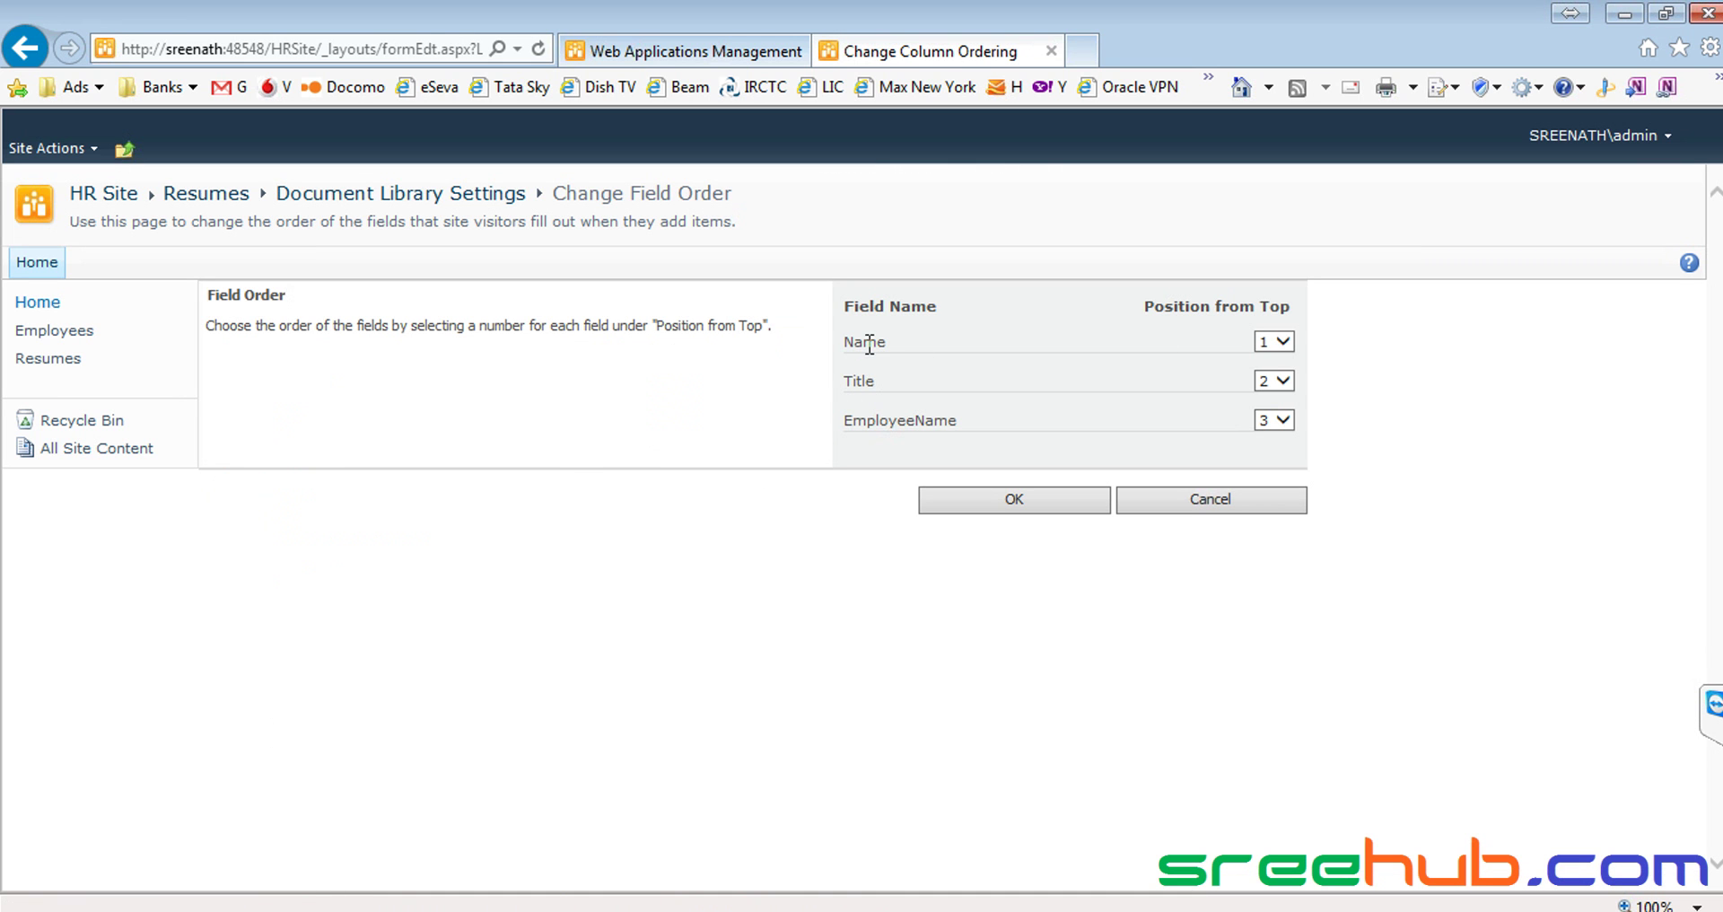
left_click(1284, 381)
left_click(1272, 422)
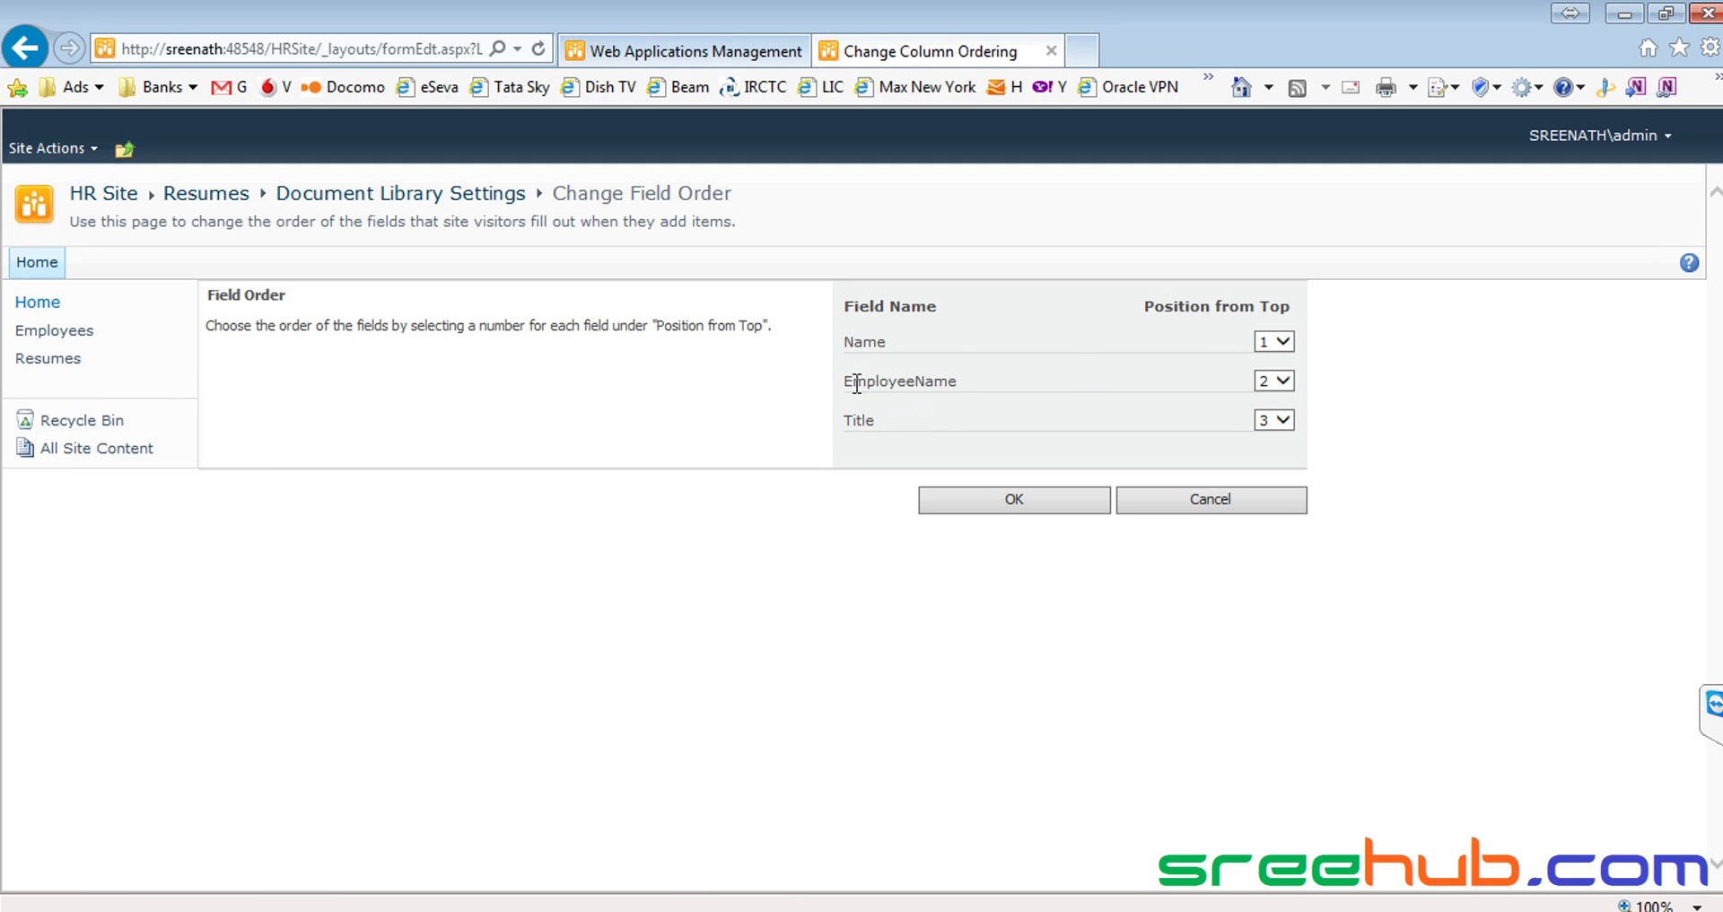
left_click(994, 508)
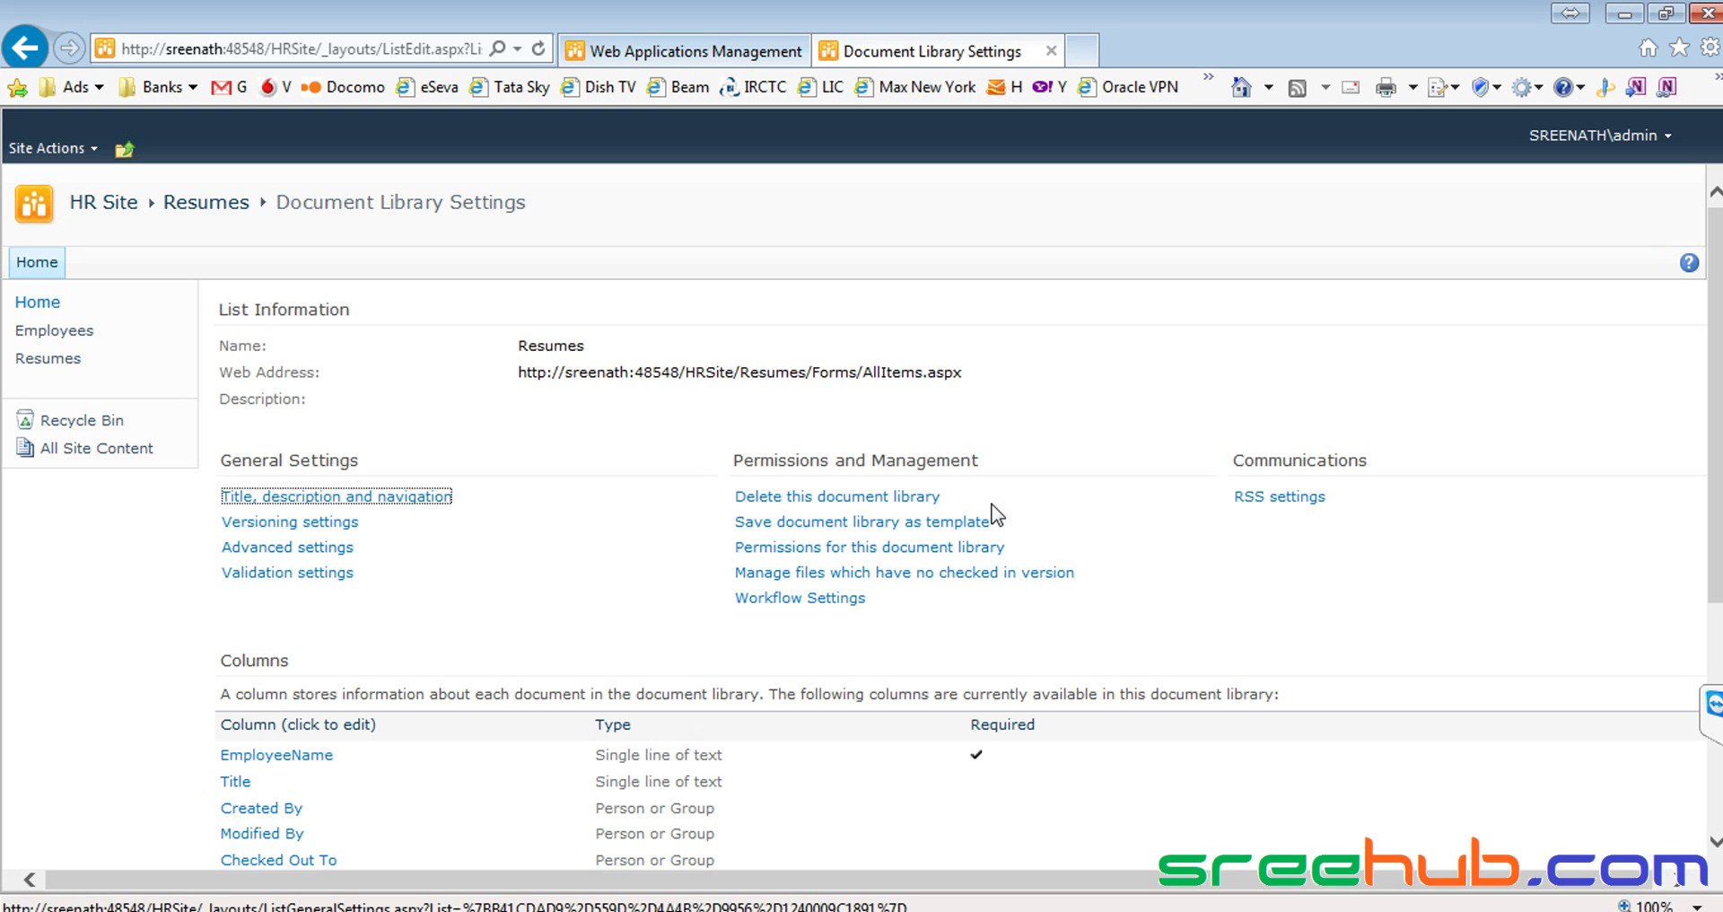
Return to the CorpITCollection home page
scroll(467, 538, "down", 5)
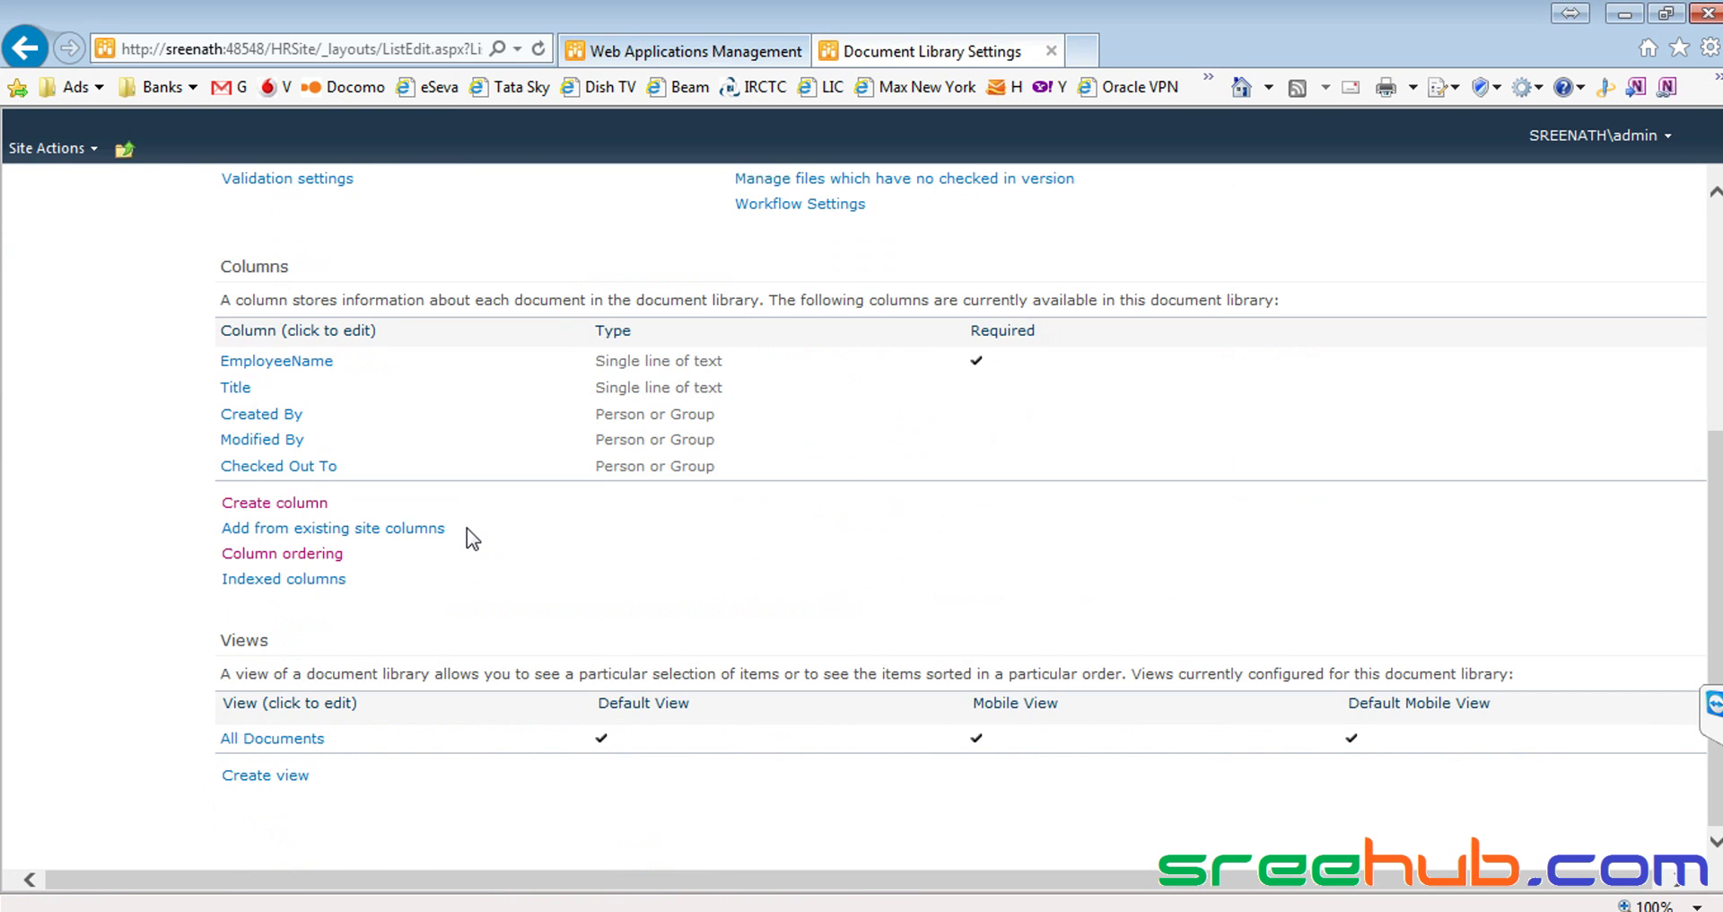
scroll(467, 539, "up", 5)
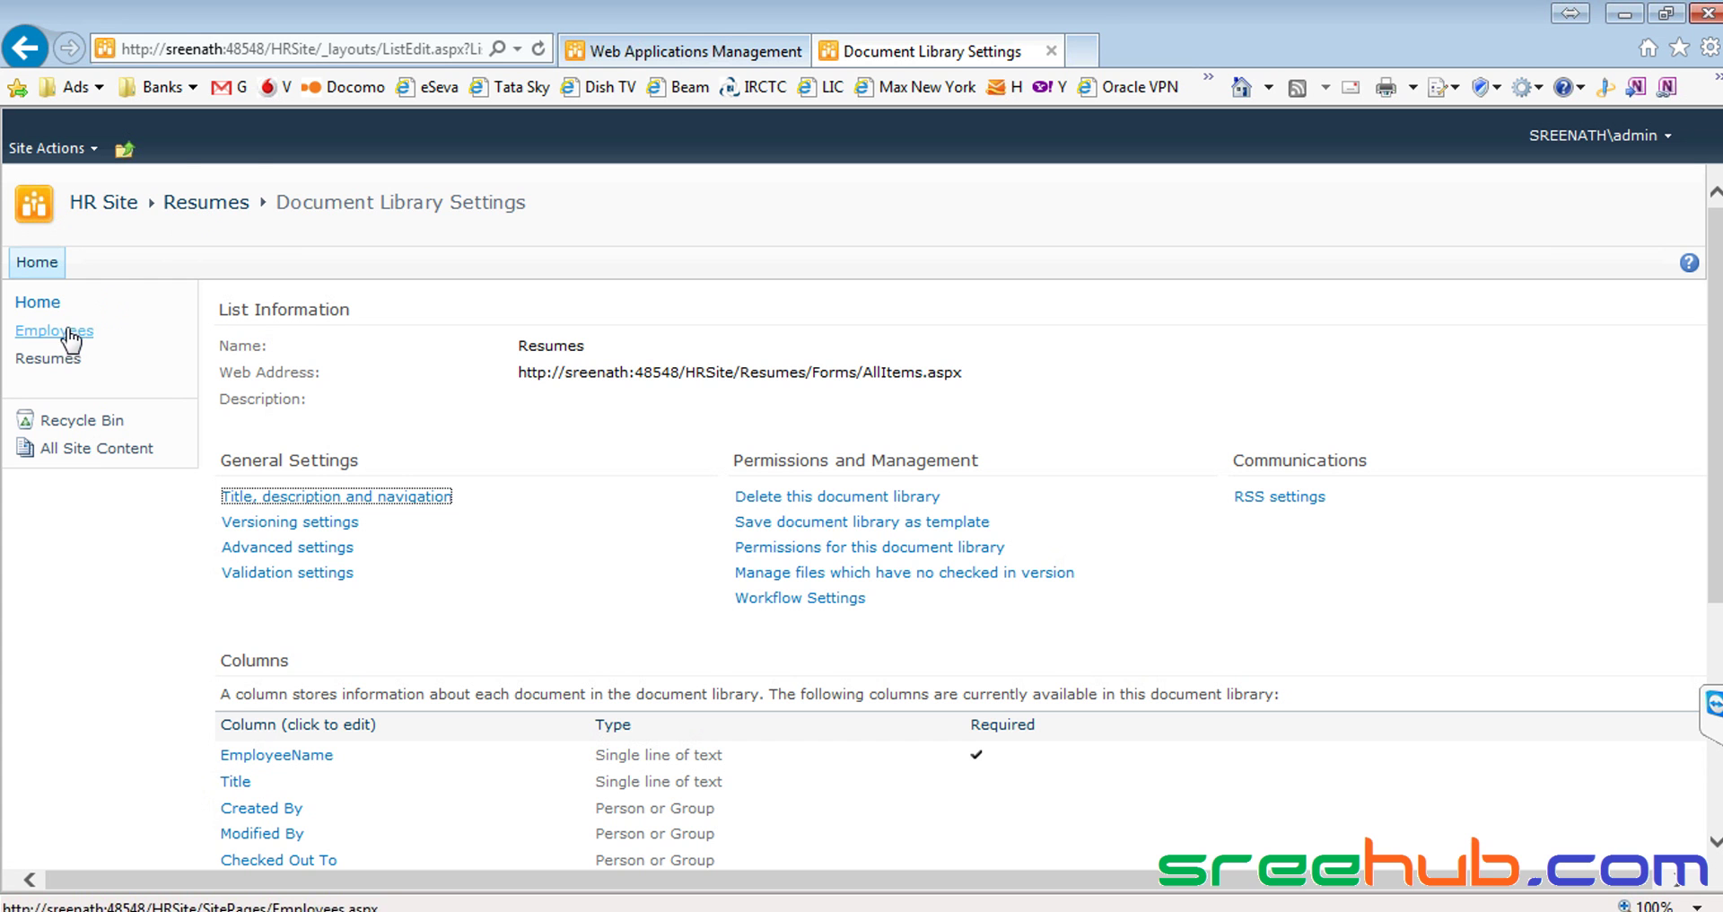
left_click(41, 305)
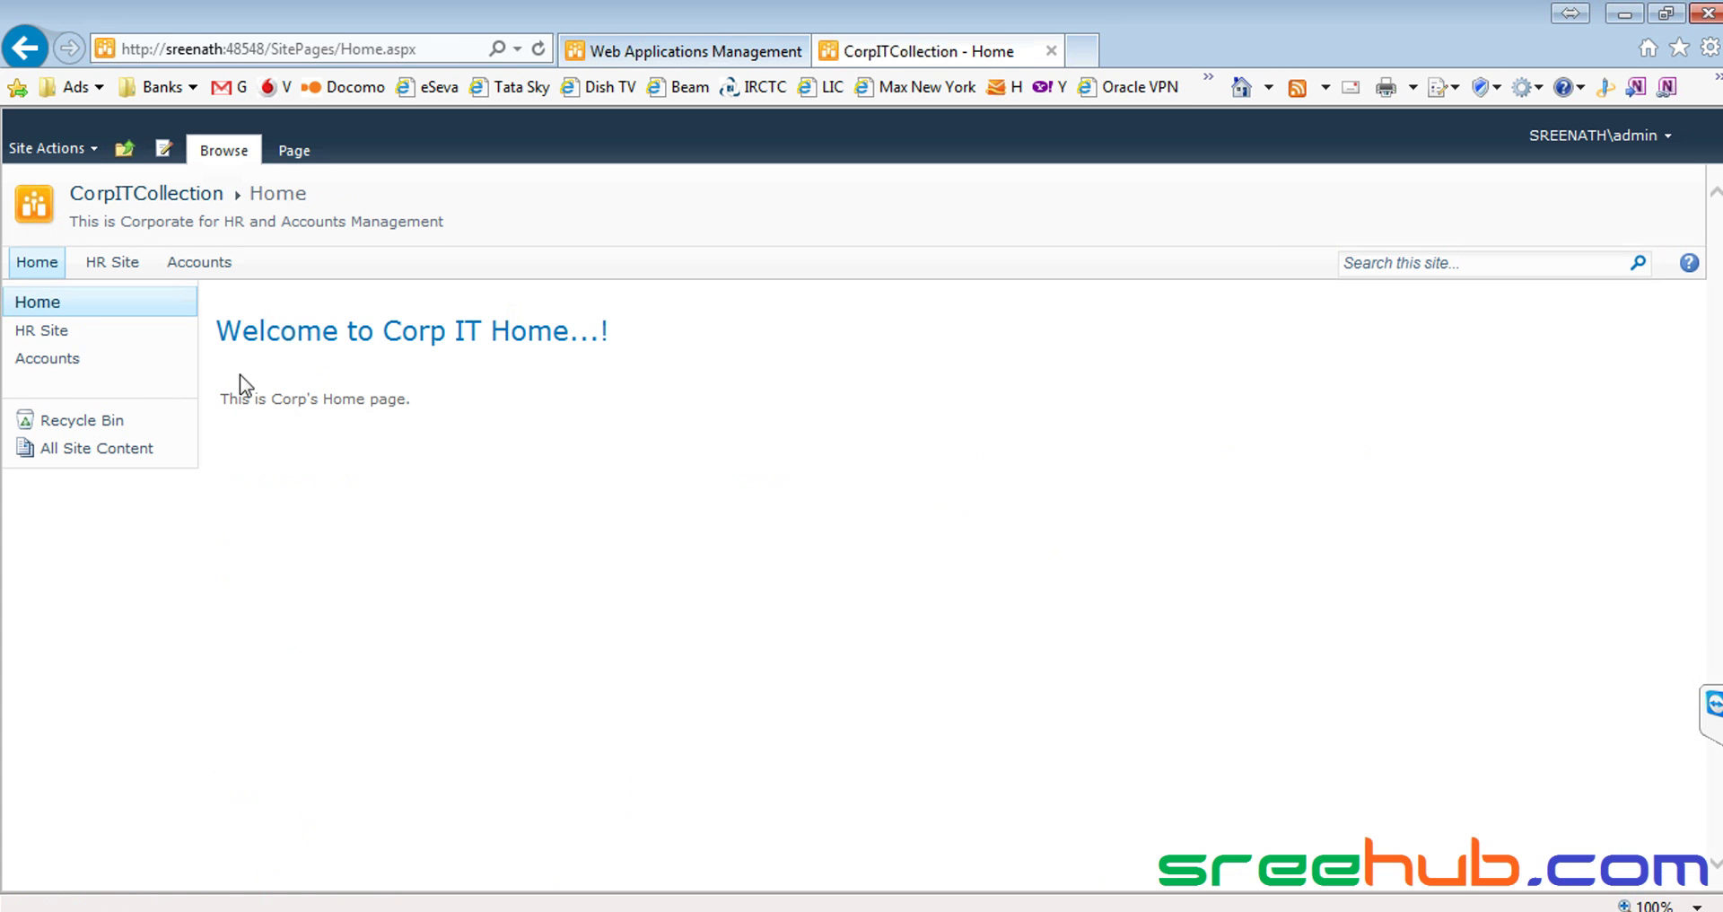
From HR Site > Resumes, upload 'Share point course content' to reach its properties form
left_click(111, 266)
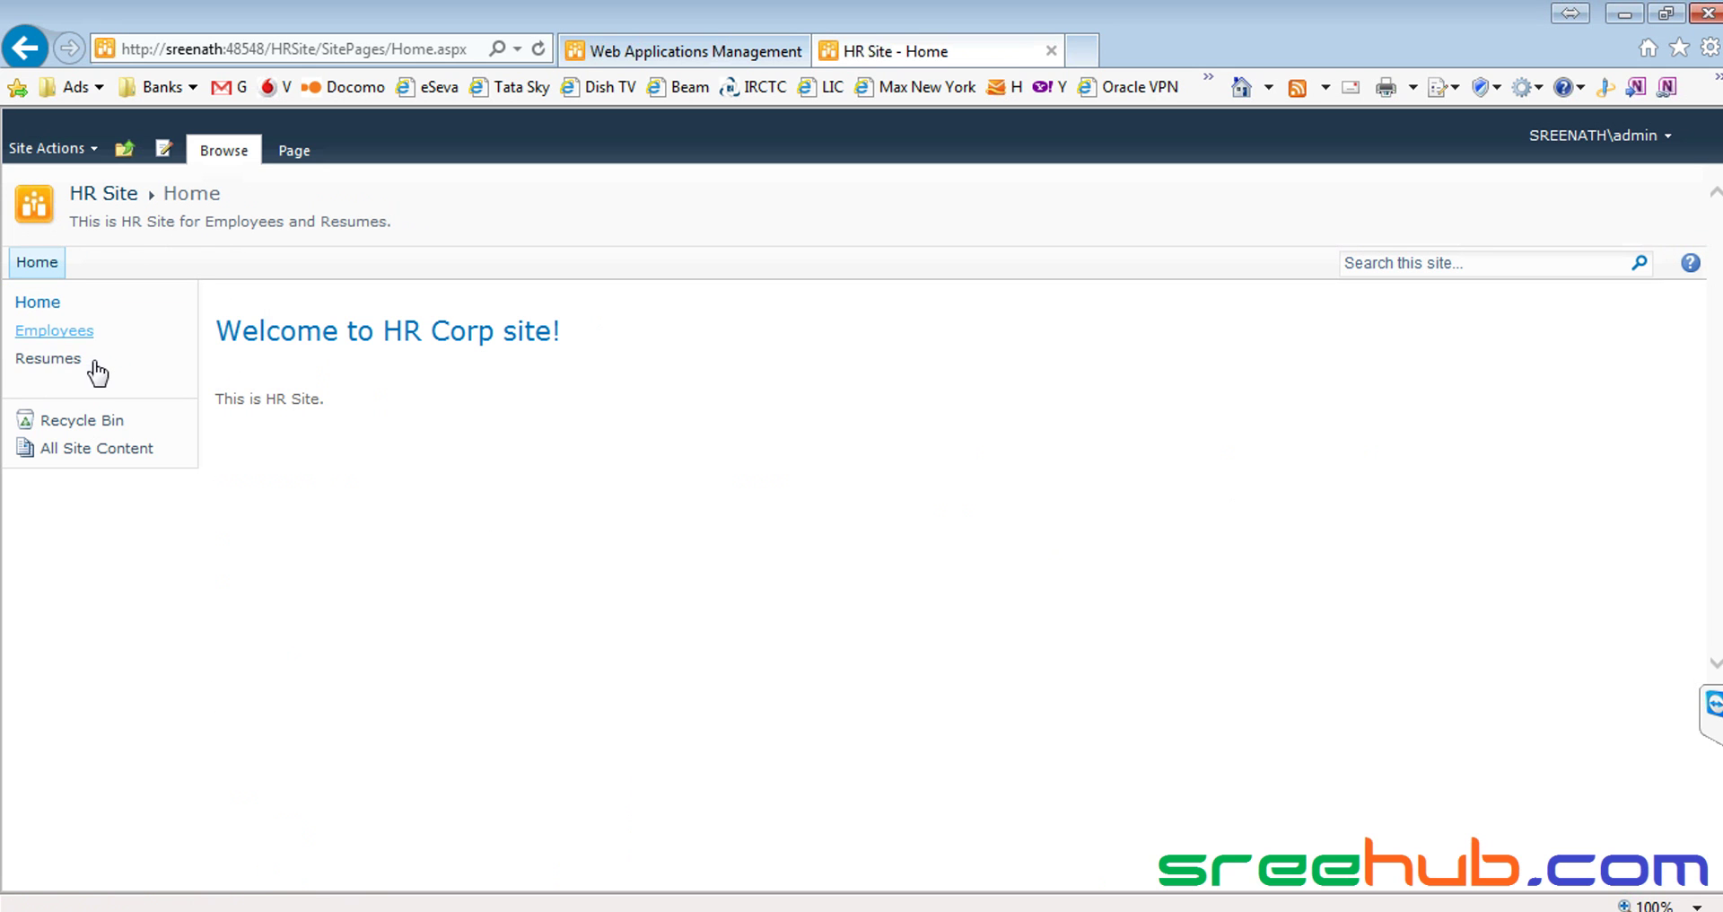
left_click(59, 362)
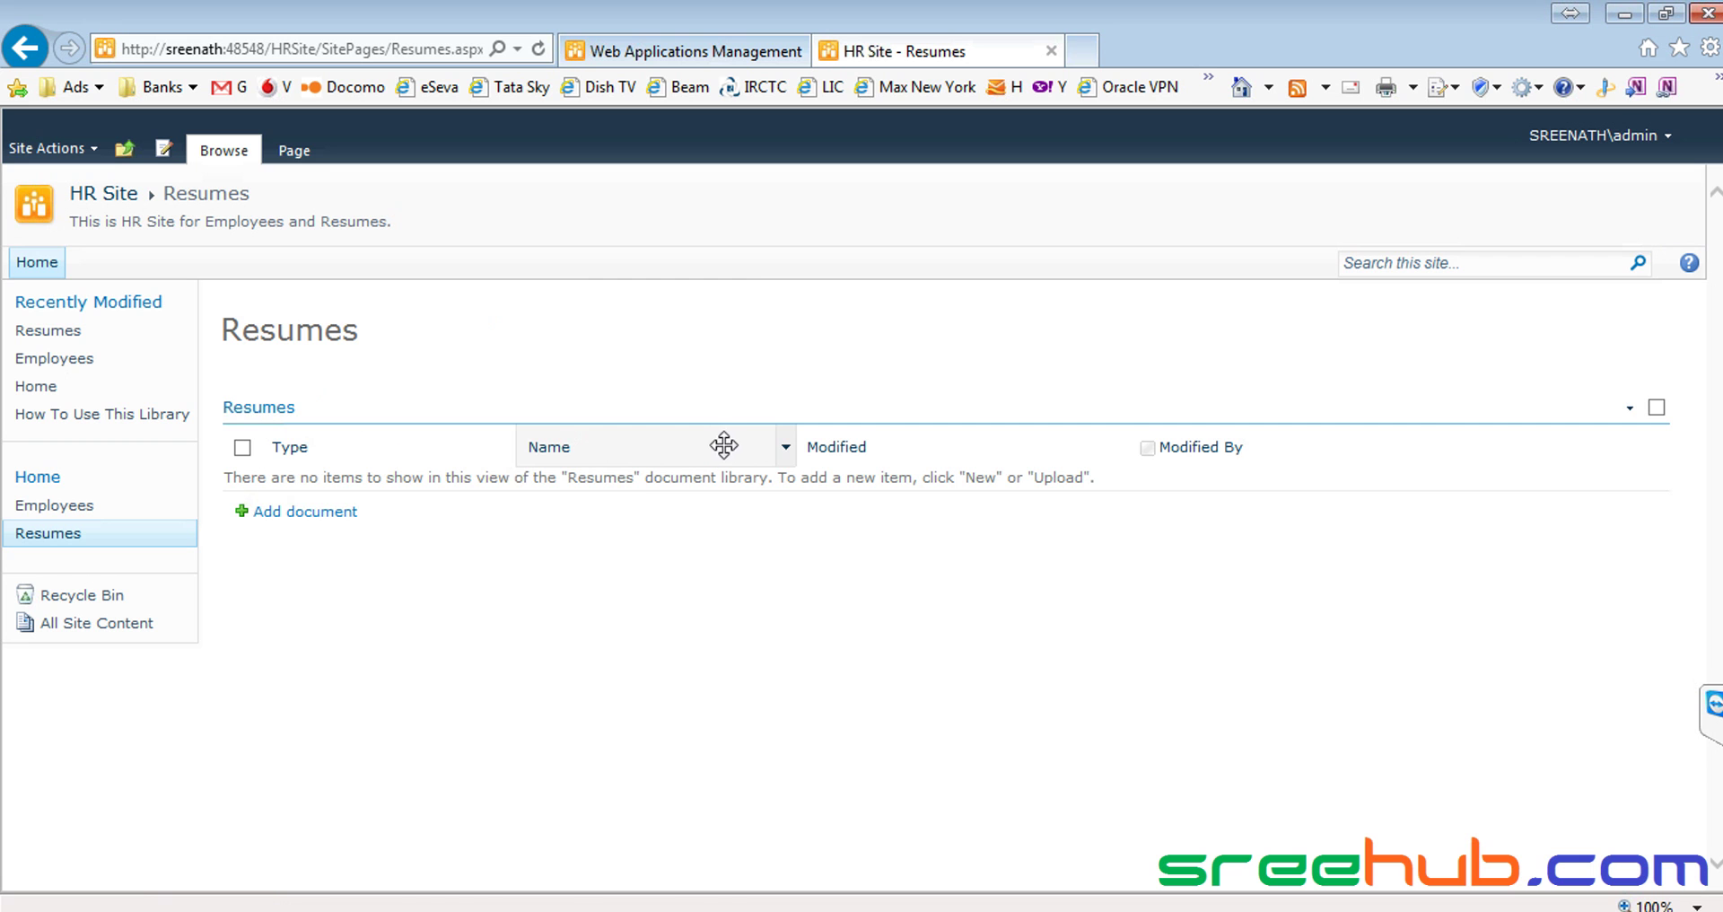
left_click(303, 514)
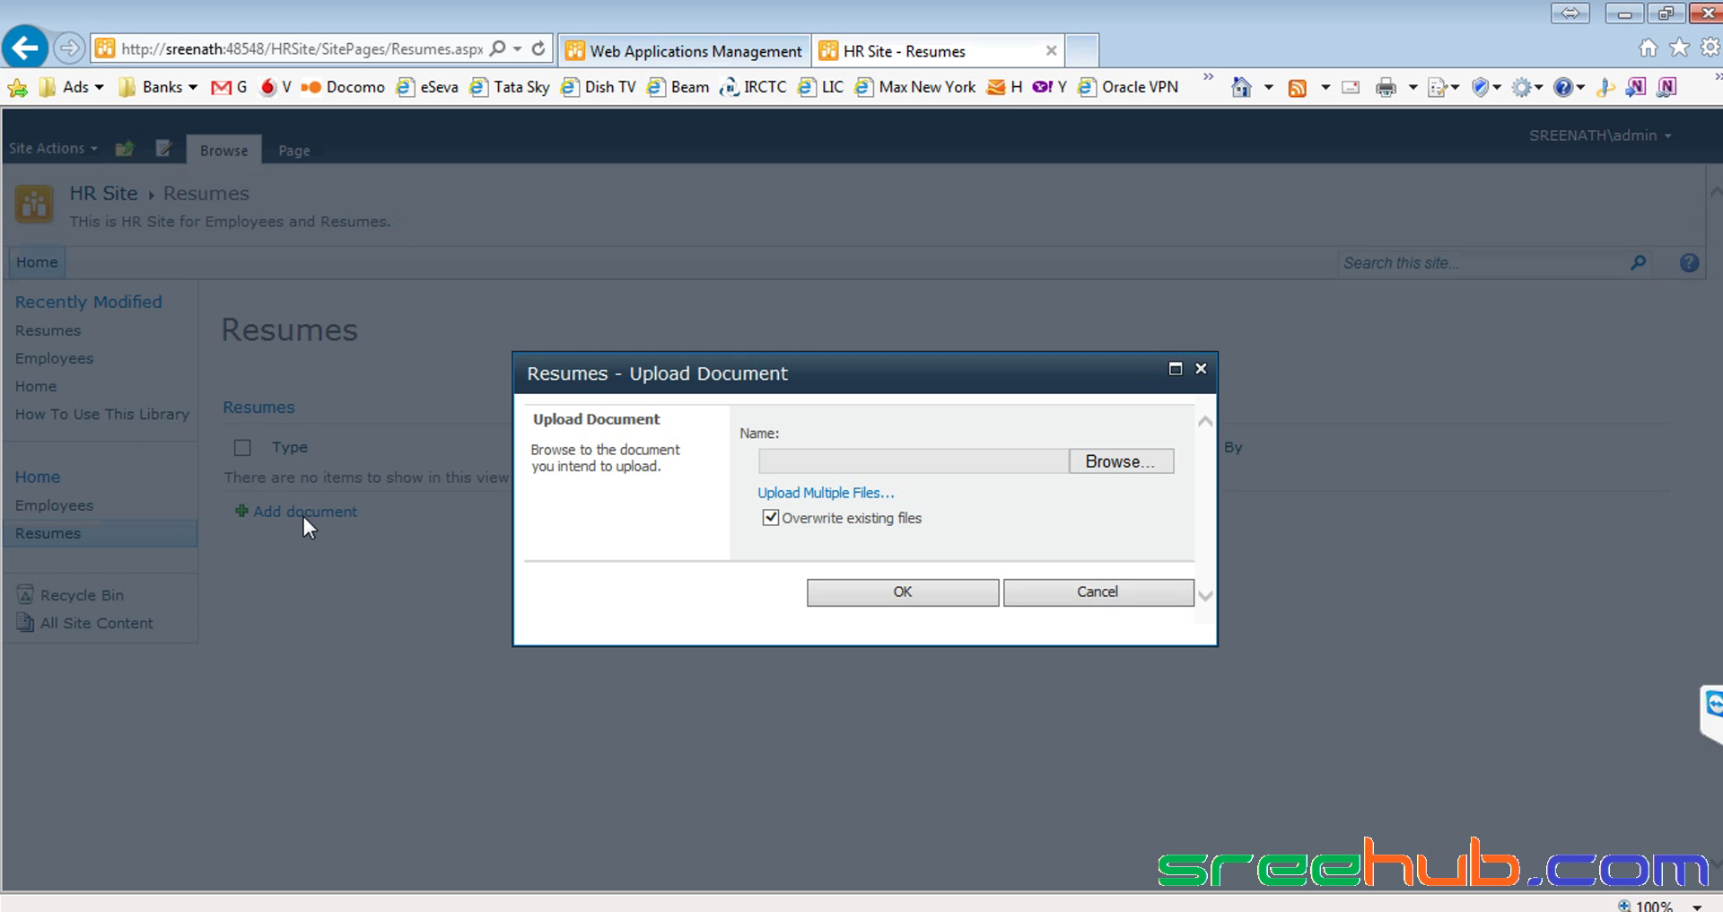
left_click(1122, 463)
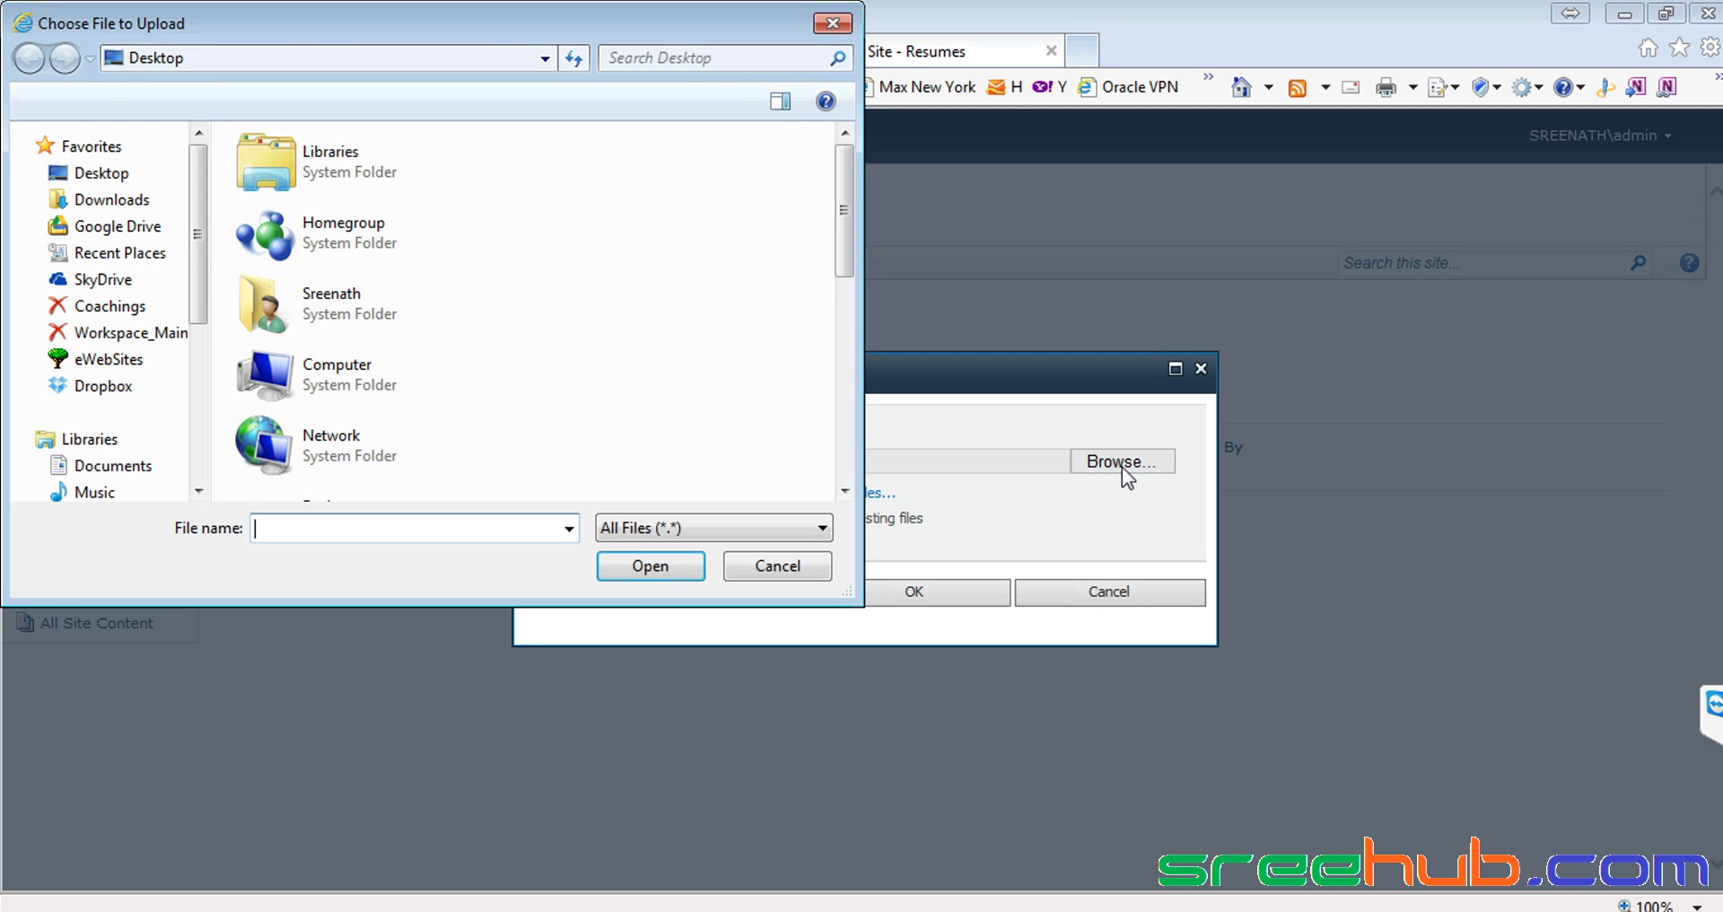
left_click_drag(850, 219, 843, 394)
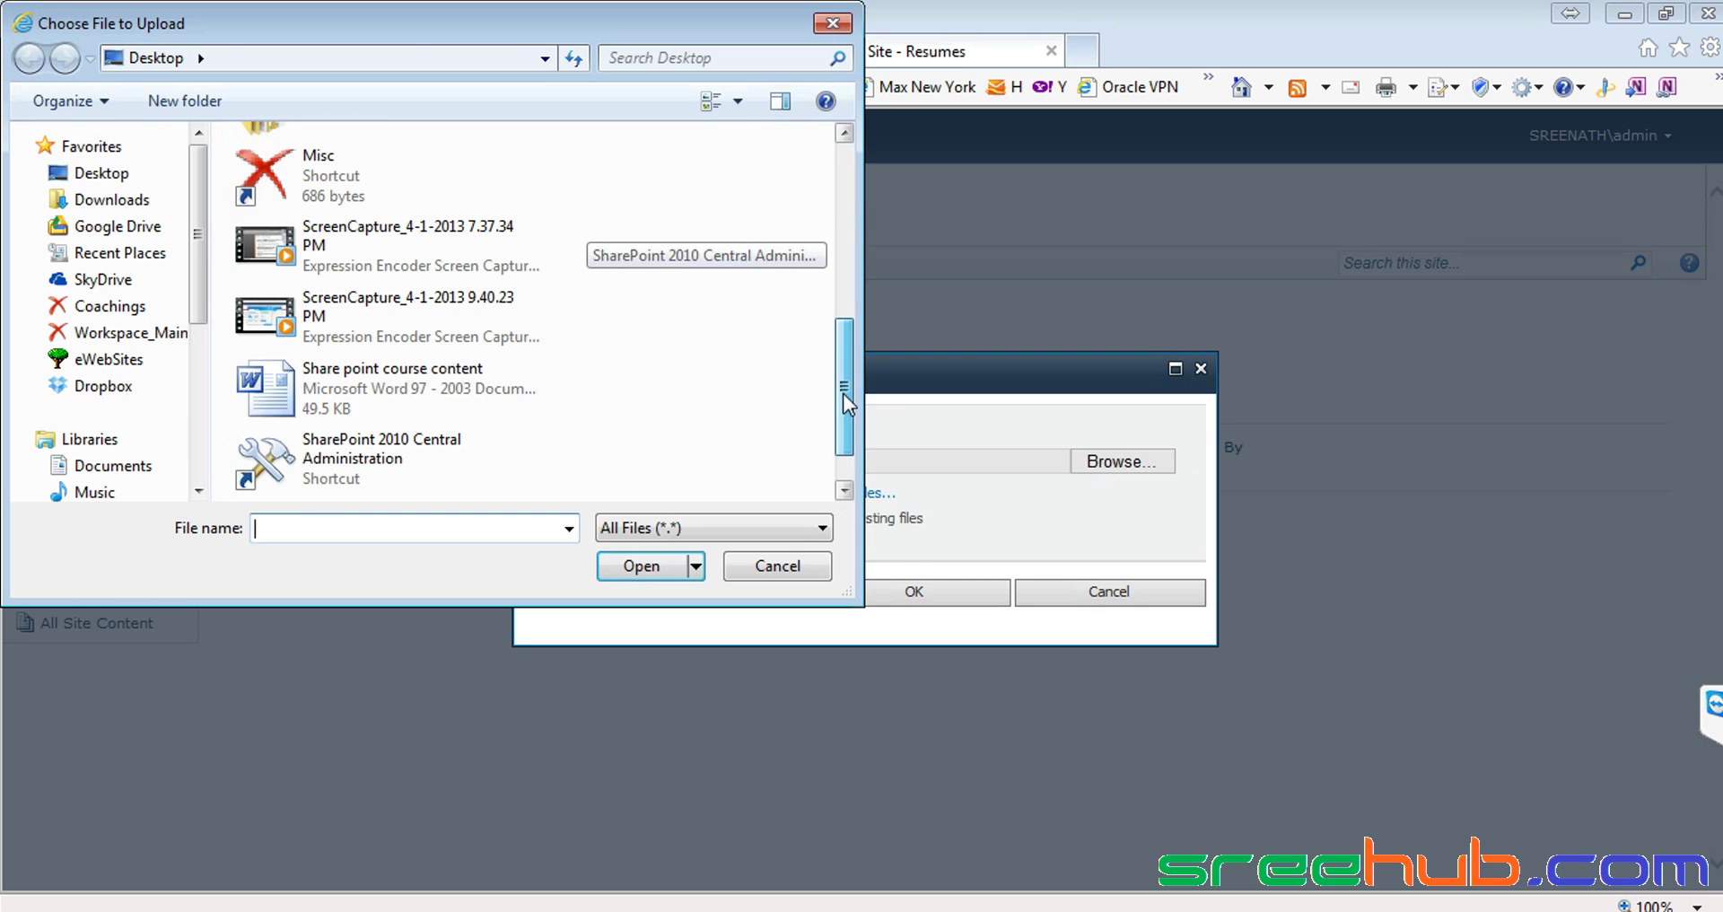
double_click(386, 397)
left_click(893, 588)
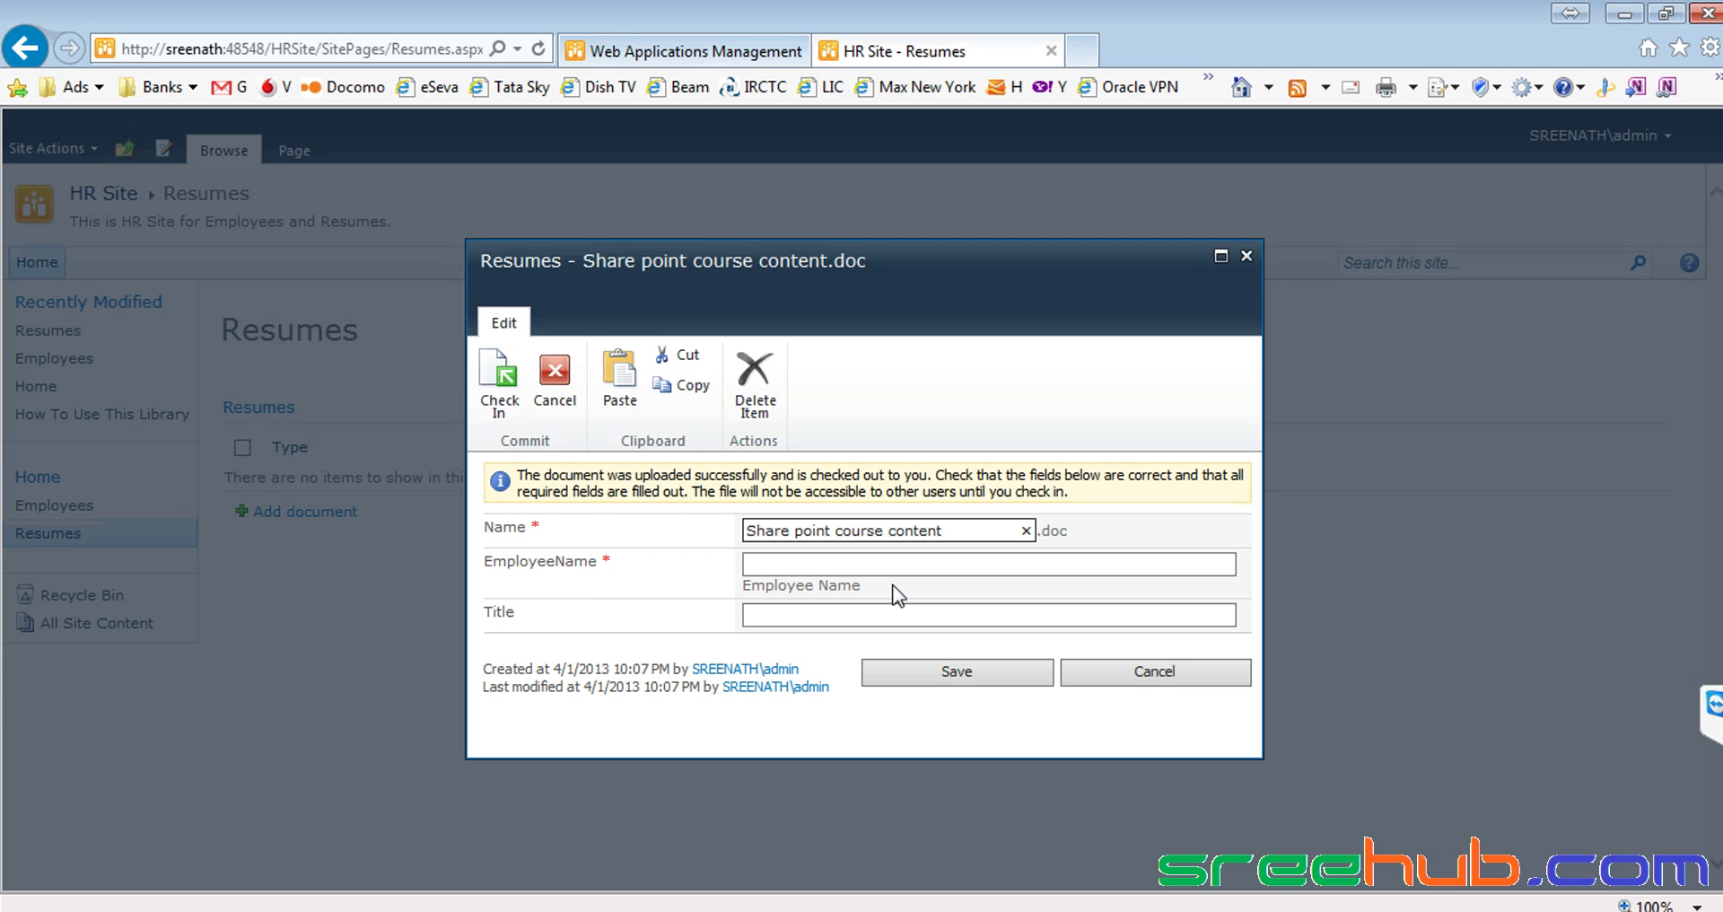
Fill in the EmployeeName field with the employee's name and save the document properties
left_click_drag(487, 561, 603, 564)
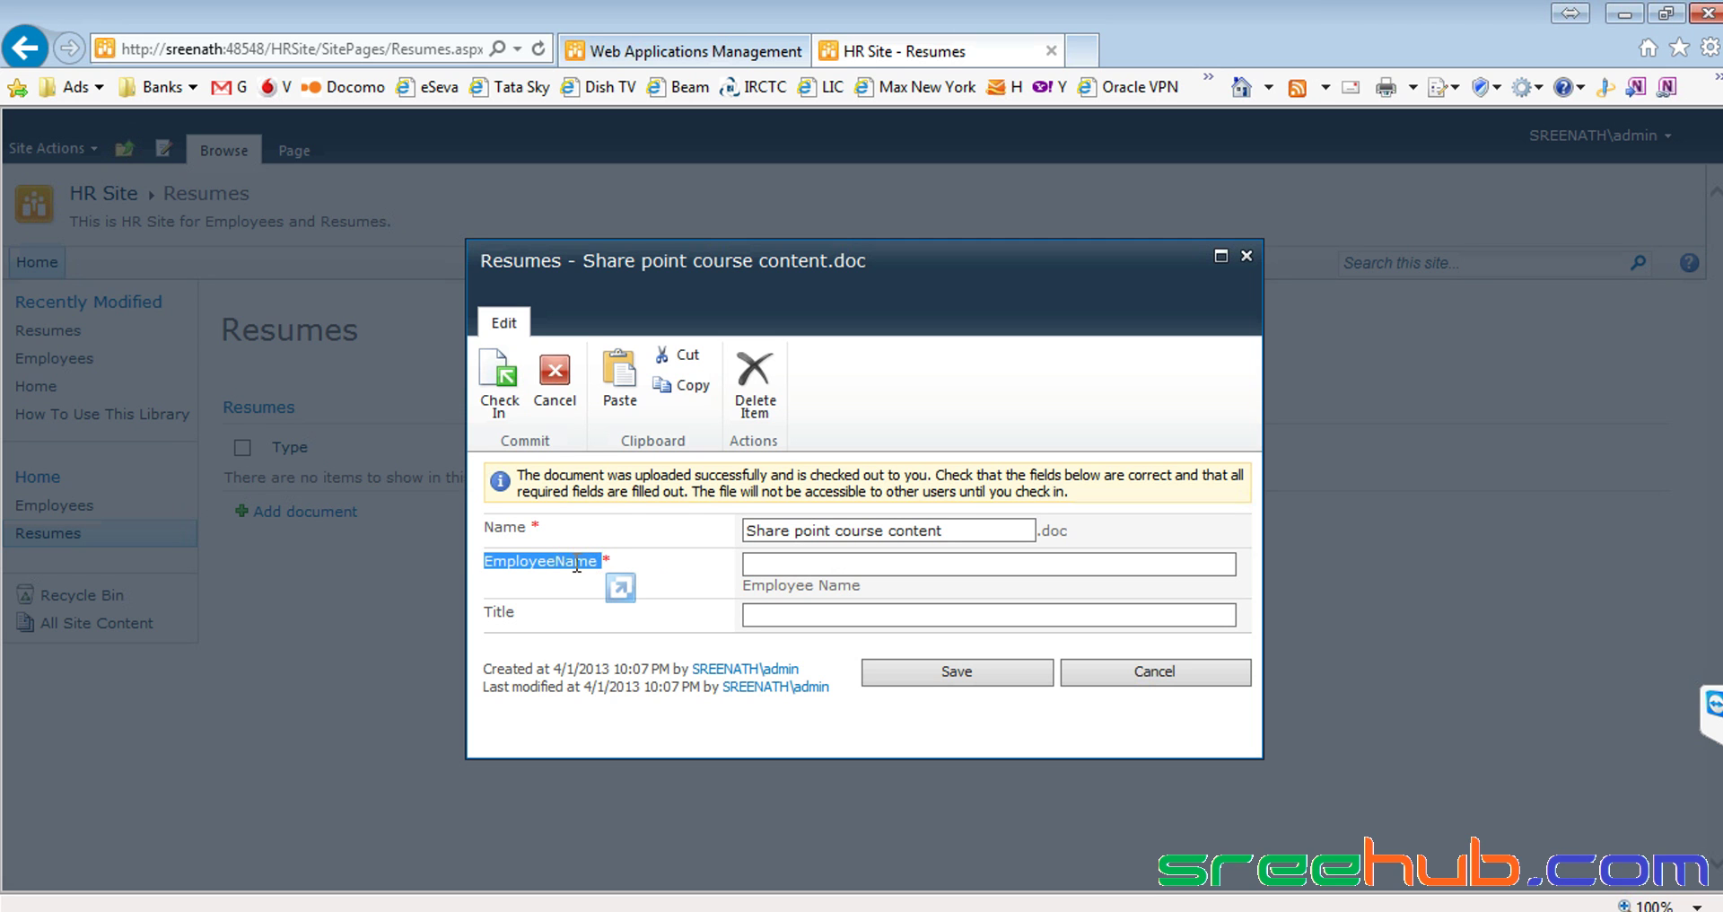
left_click(543, 563)
left_click_drag(485, 563, 598, 563)
left_click(833, 564)
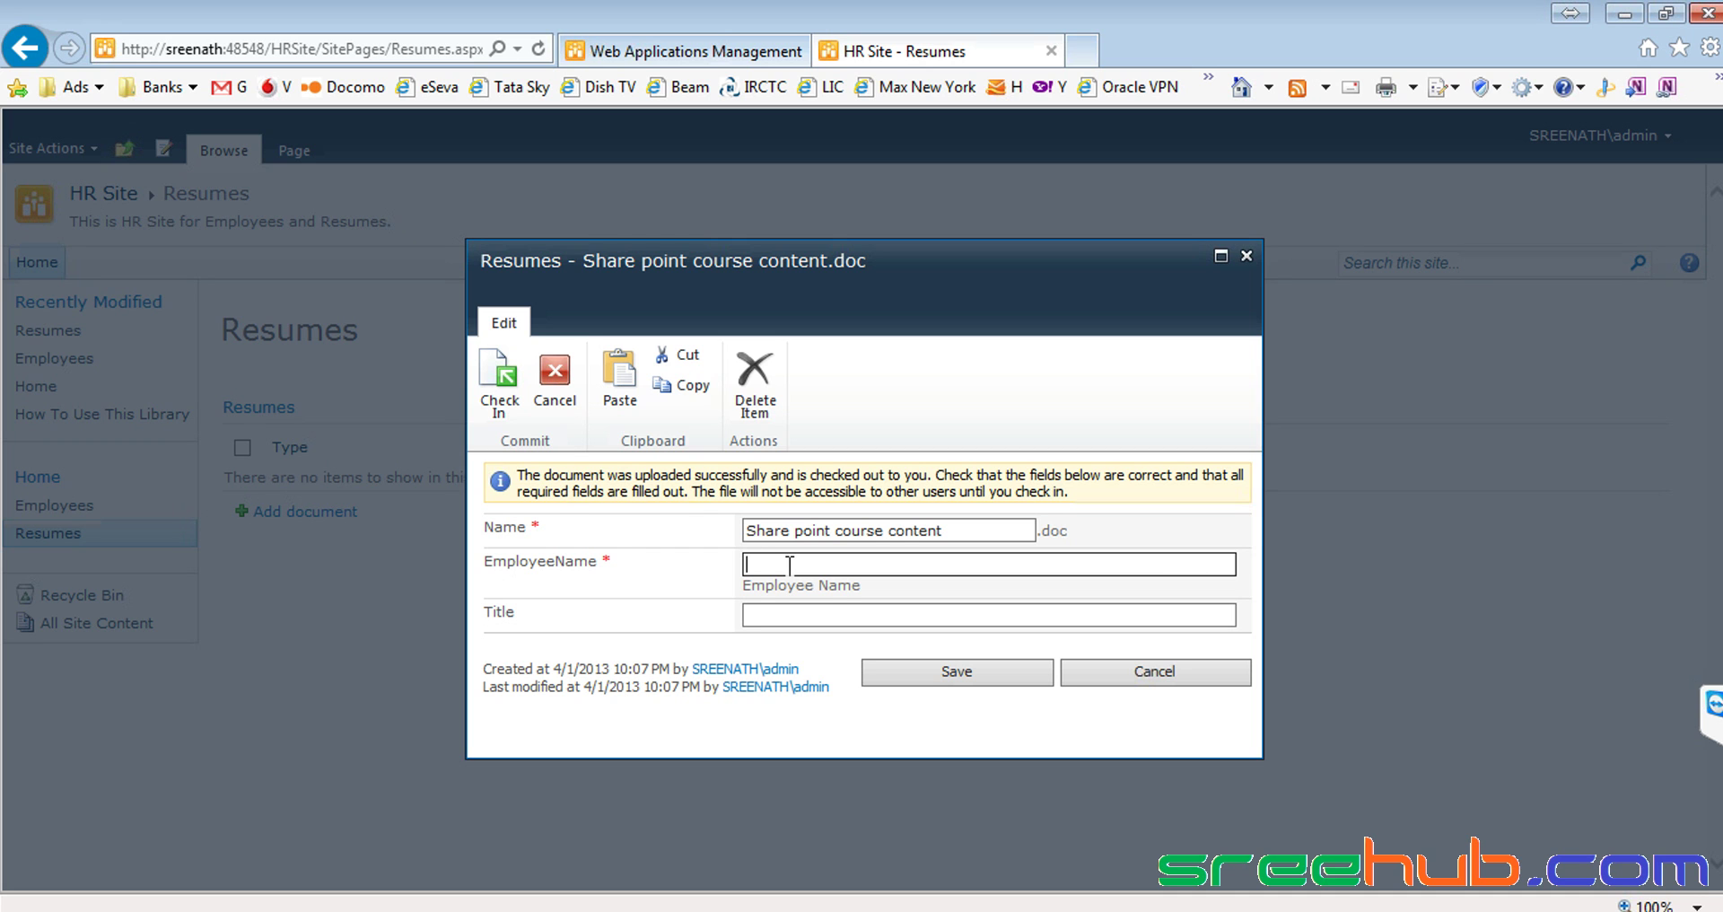
type("JOh")
key("BackSpace")
key("BackSpace")
type("ohn")
left_click(912, 672)
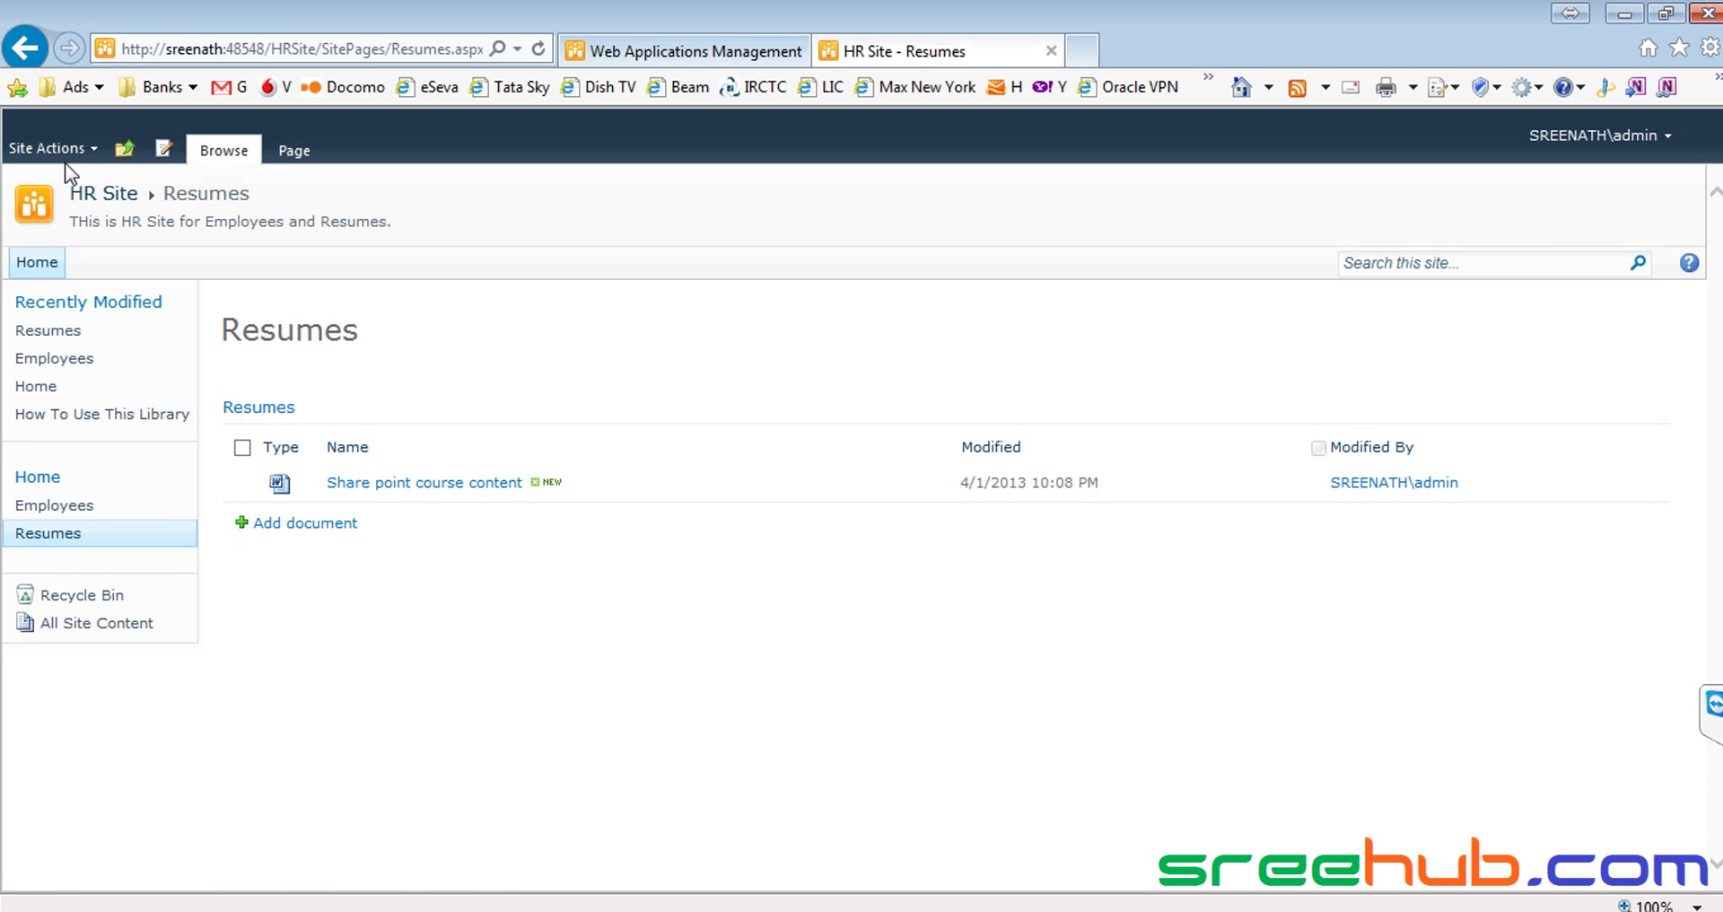
Select the Resumes library web part and open Library Settings, scrolling down to Views
left_click(162, 157)
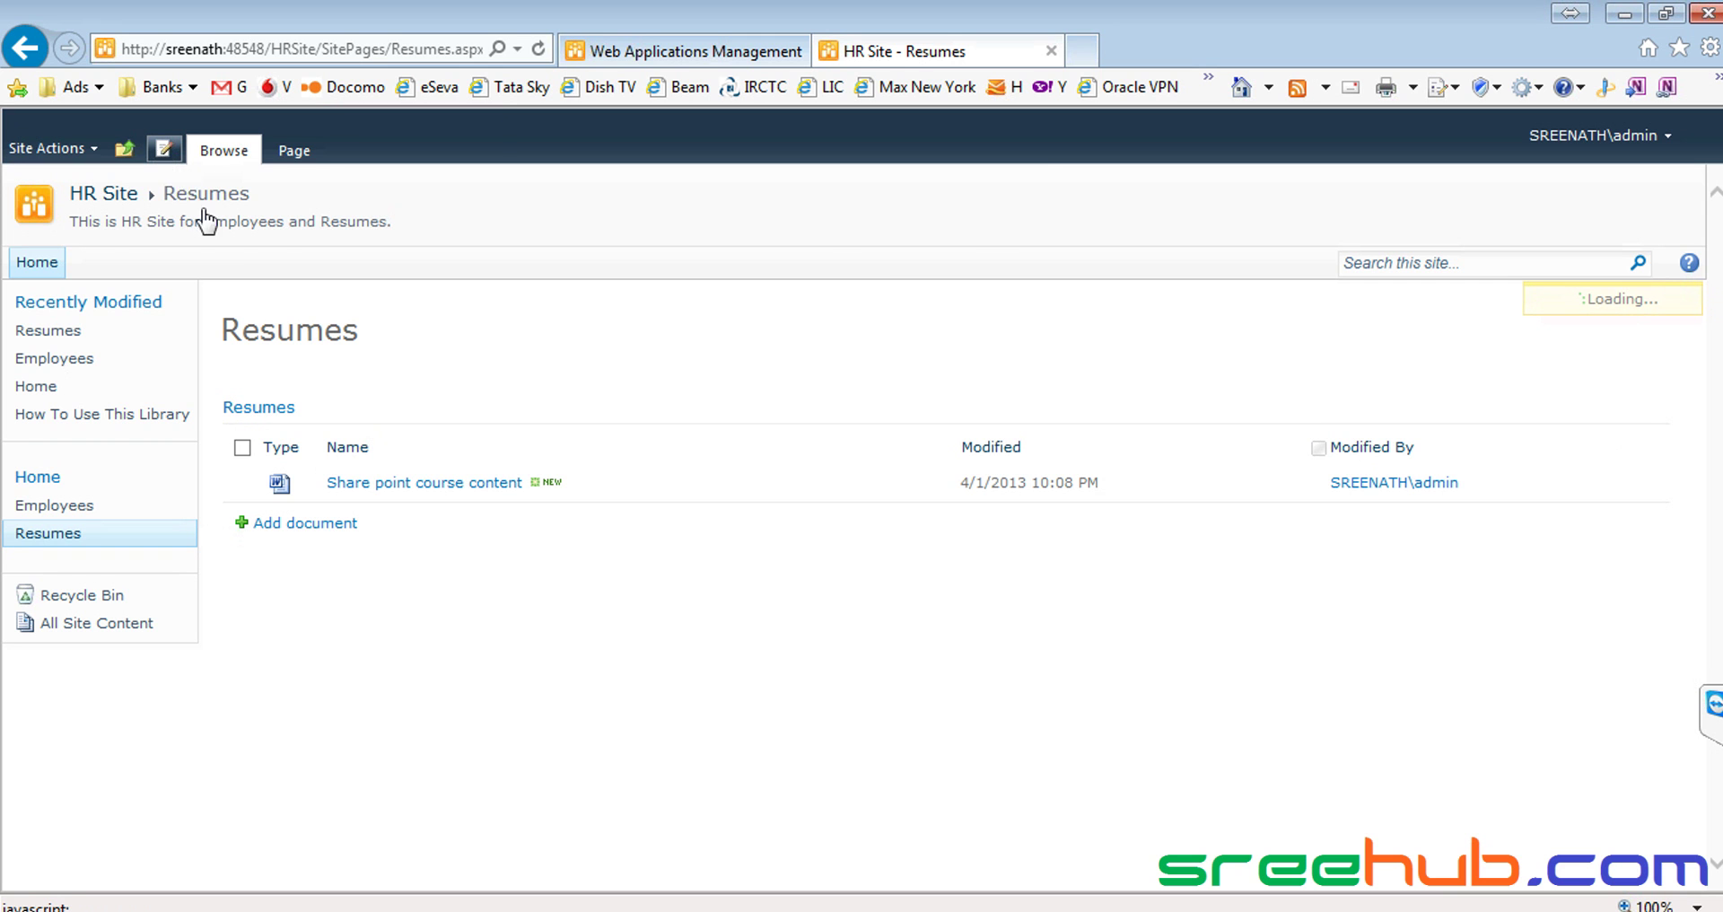
left_click(551, 418)
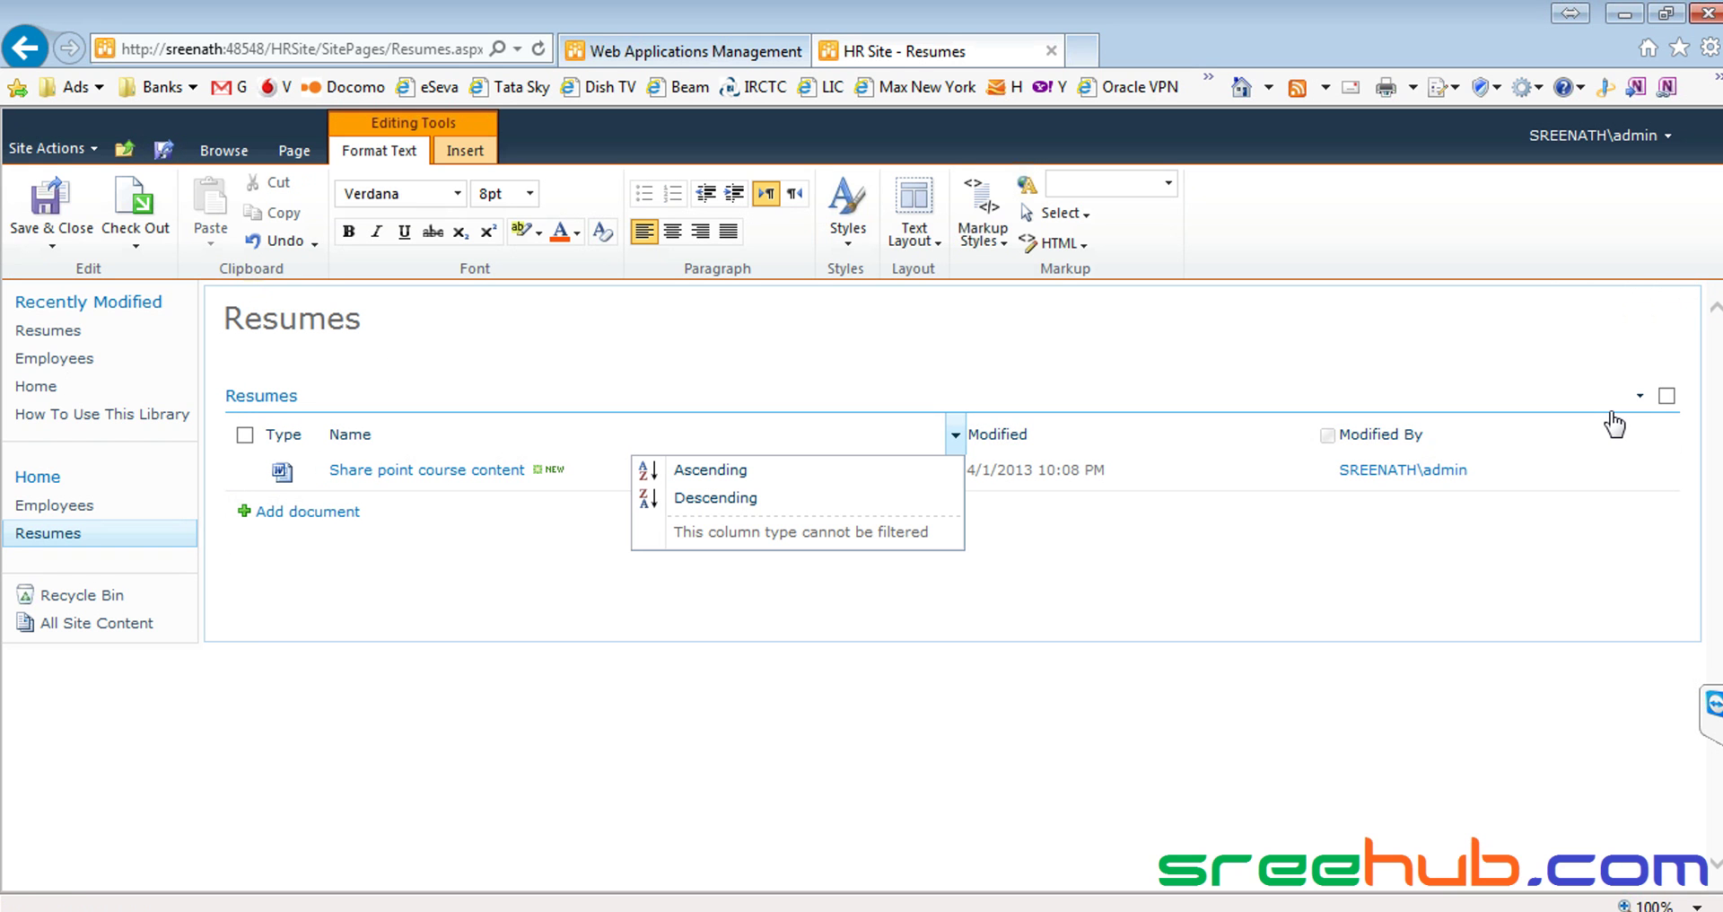
left_click(1667, 396)
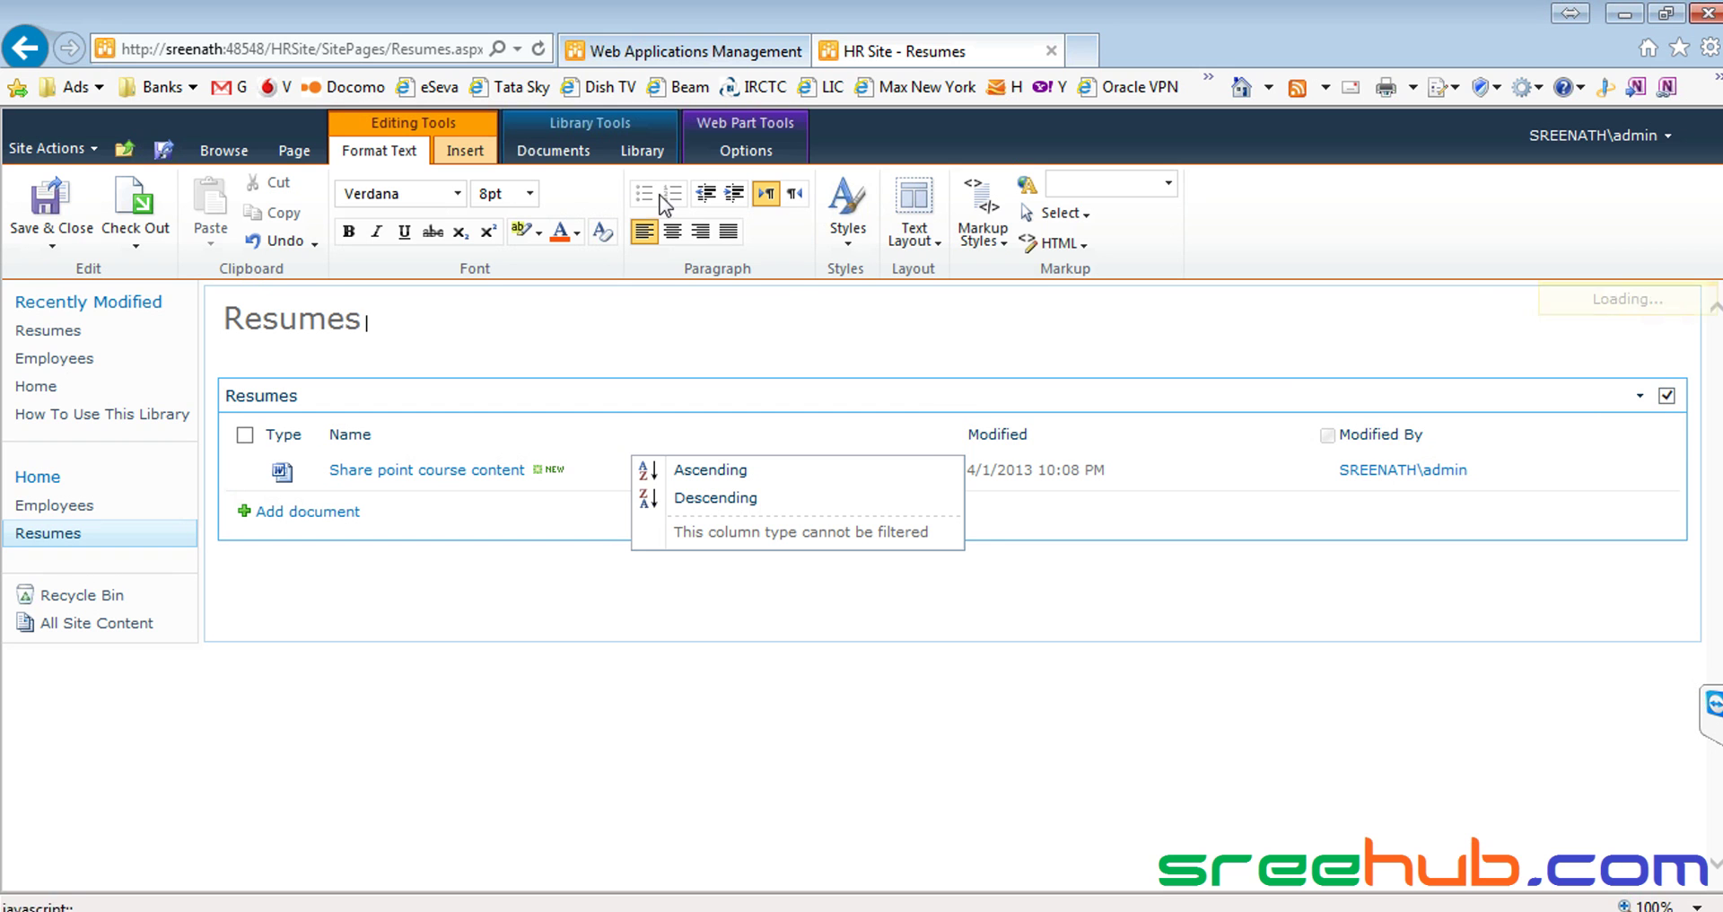
left_click(642, 151)
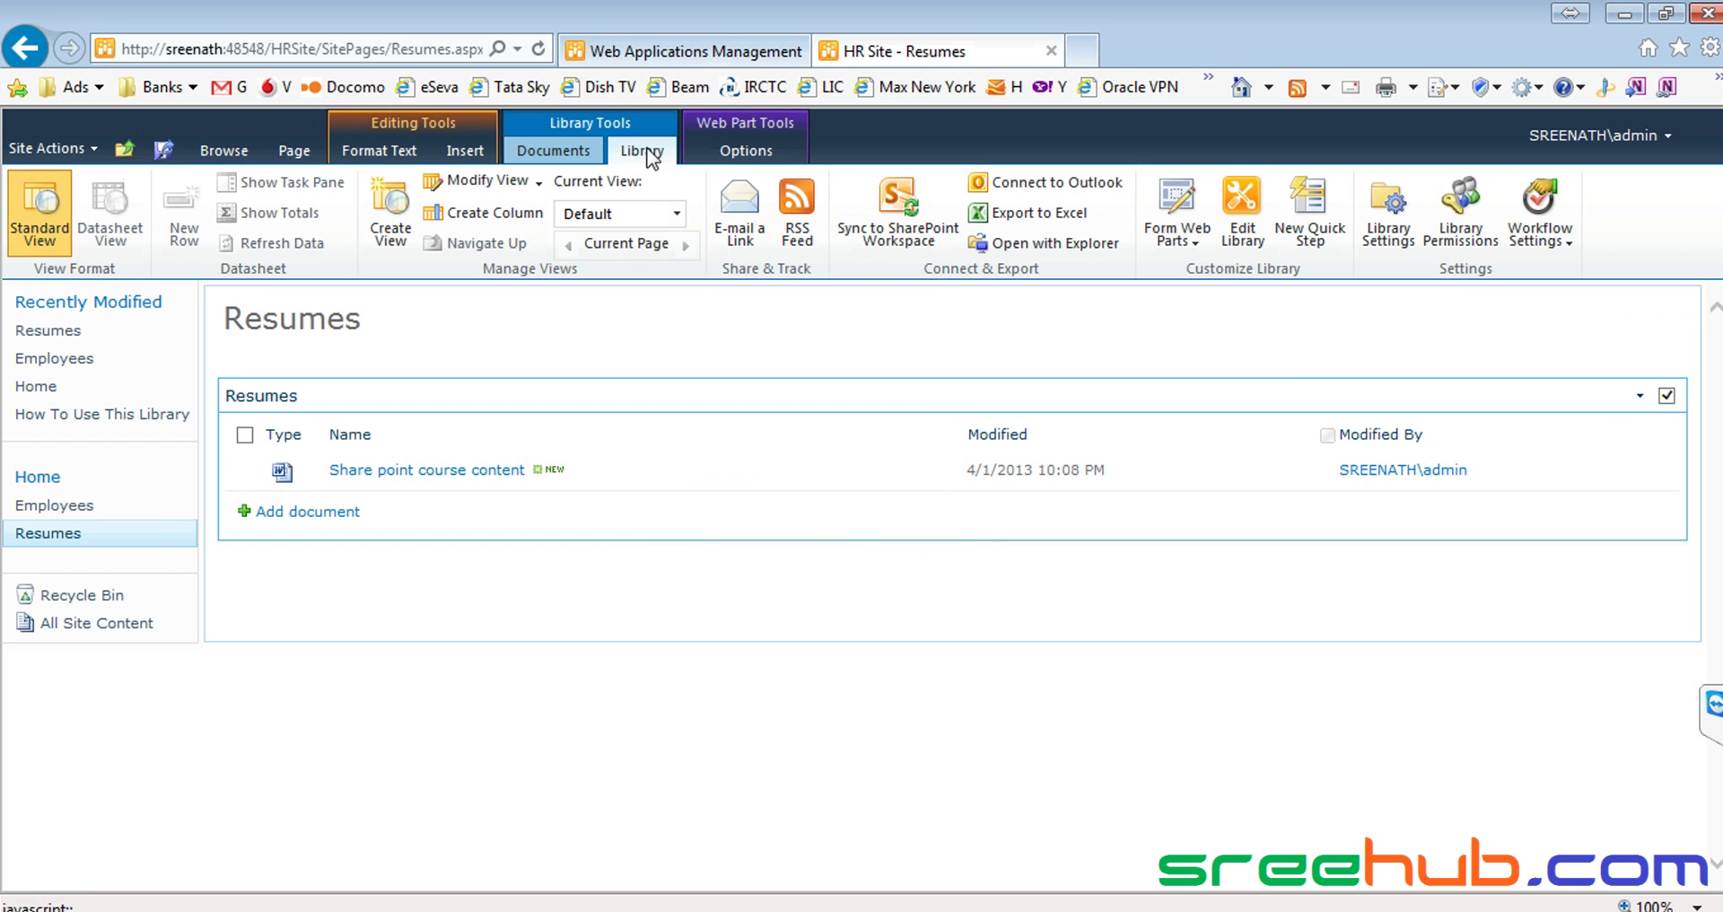
left_click(567, 151)
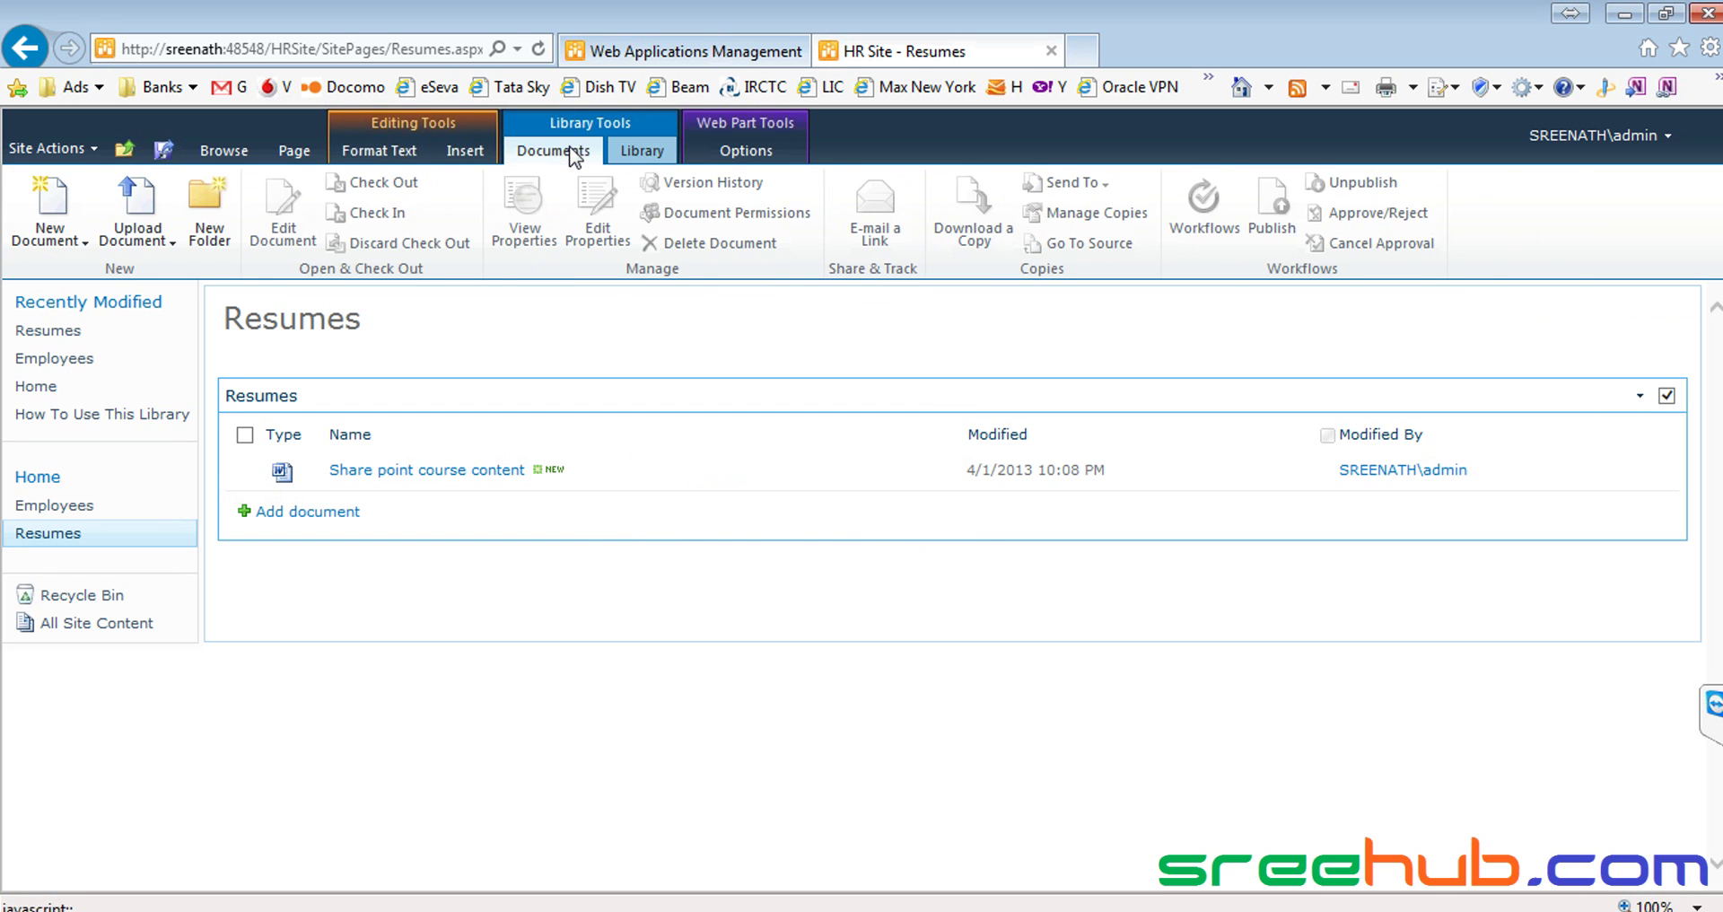
left_click(632, 149)
left_click(1378, 240)
left_click(963, 563)
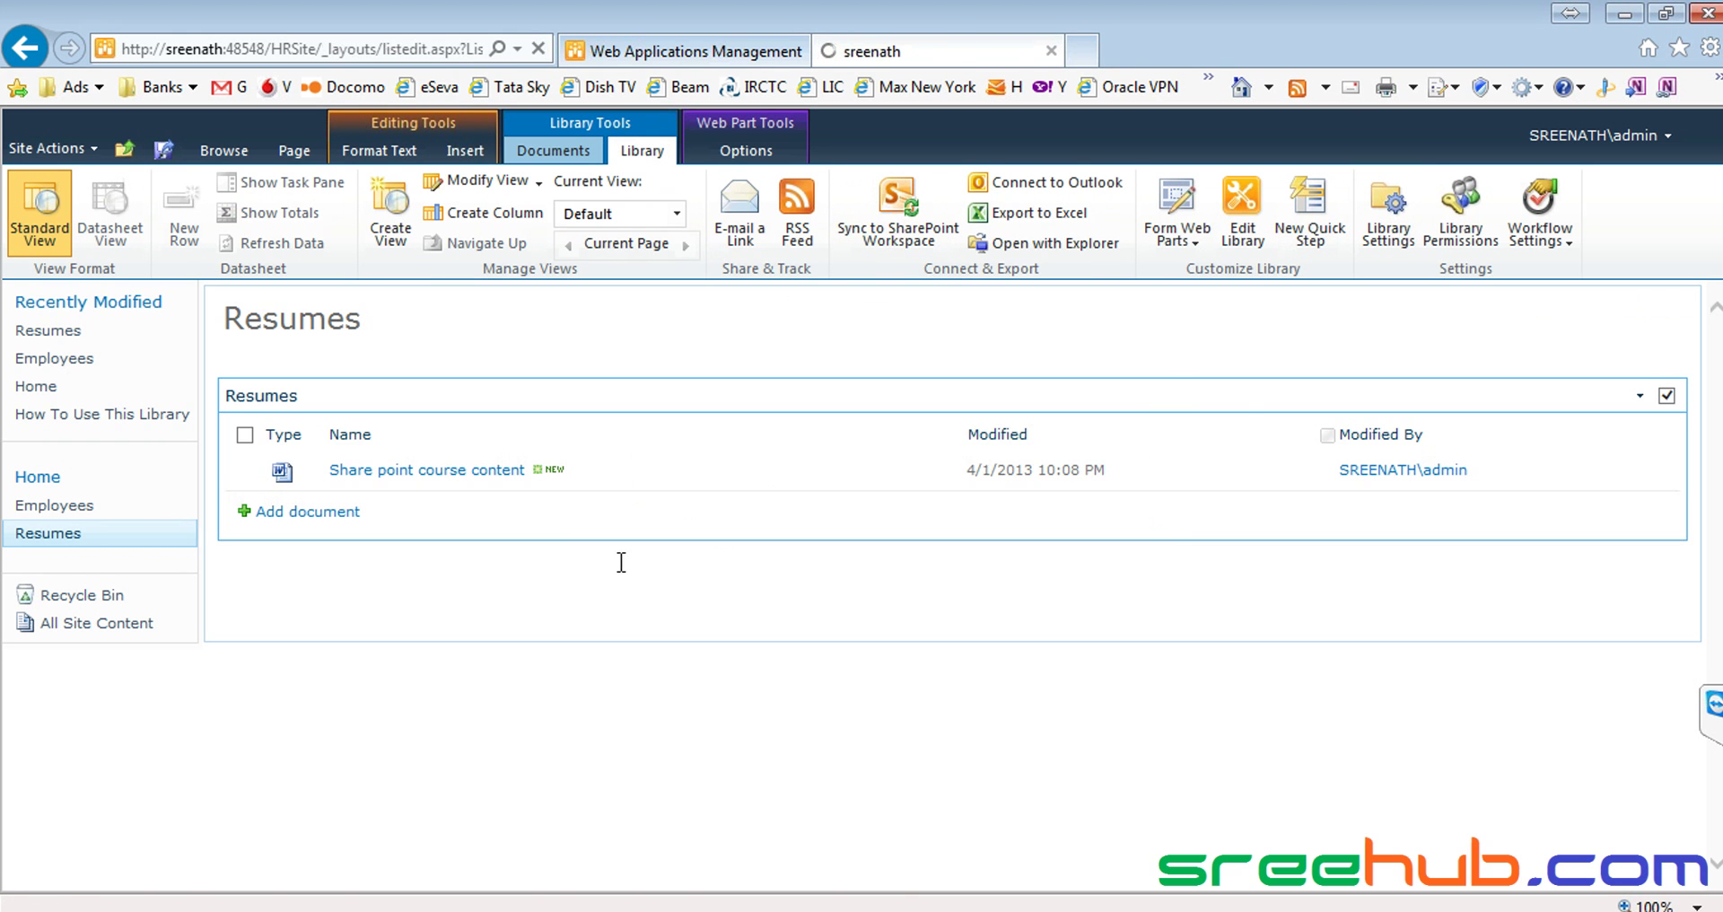
scroll(404, 556, "down", 5)
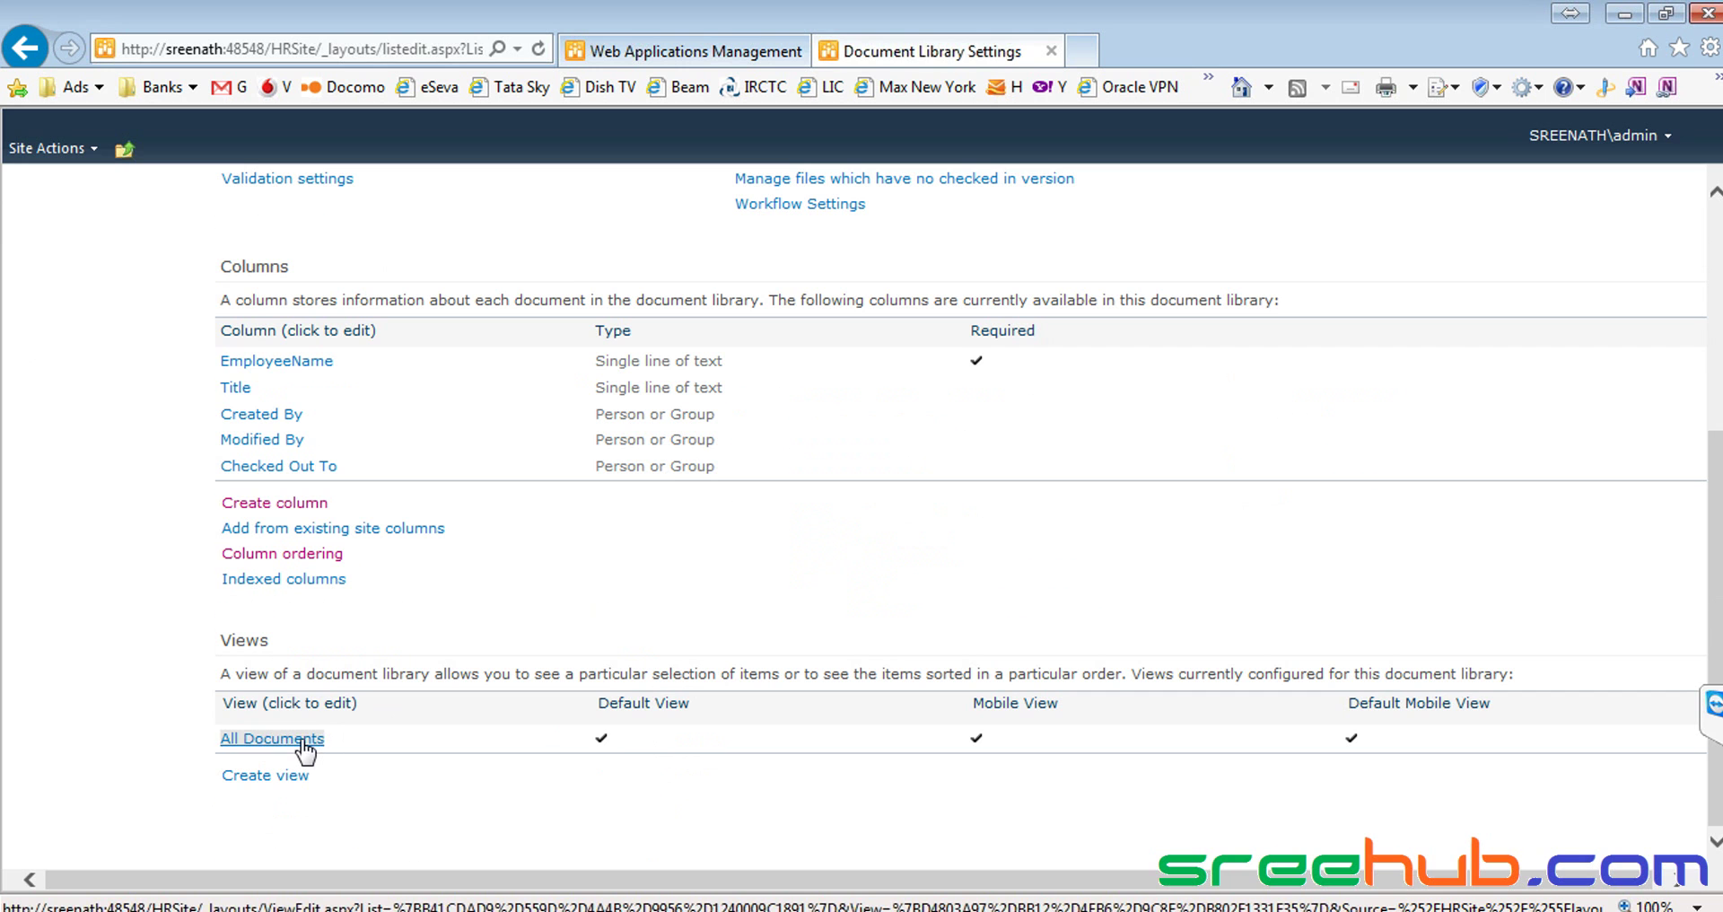
Display Name (linked to document with edit menu) and EmployeeName in All Documents and save
left_click(304, 740)
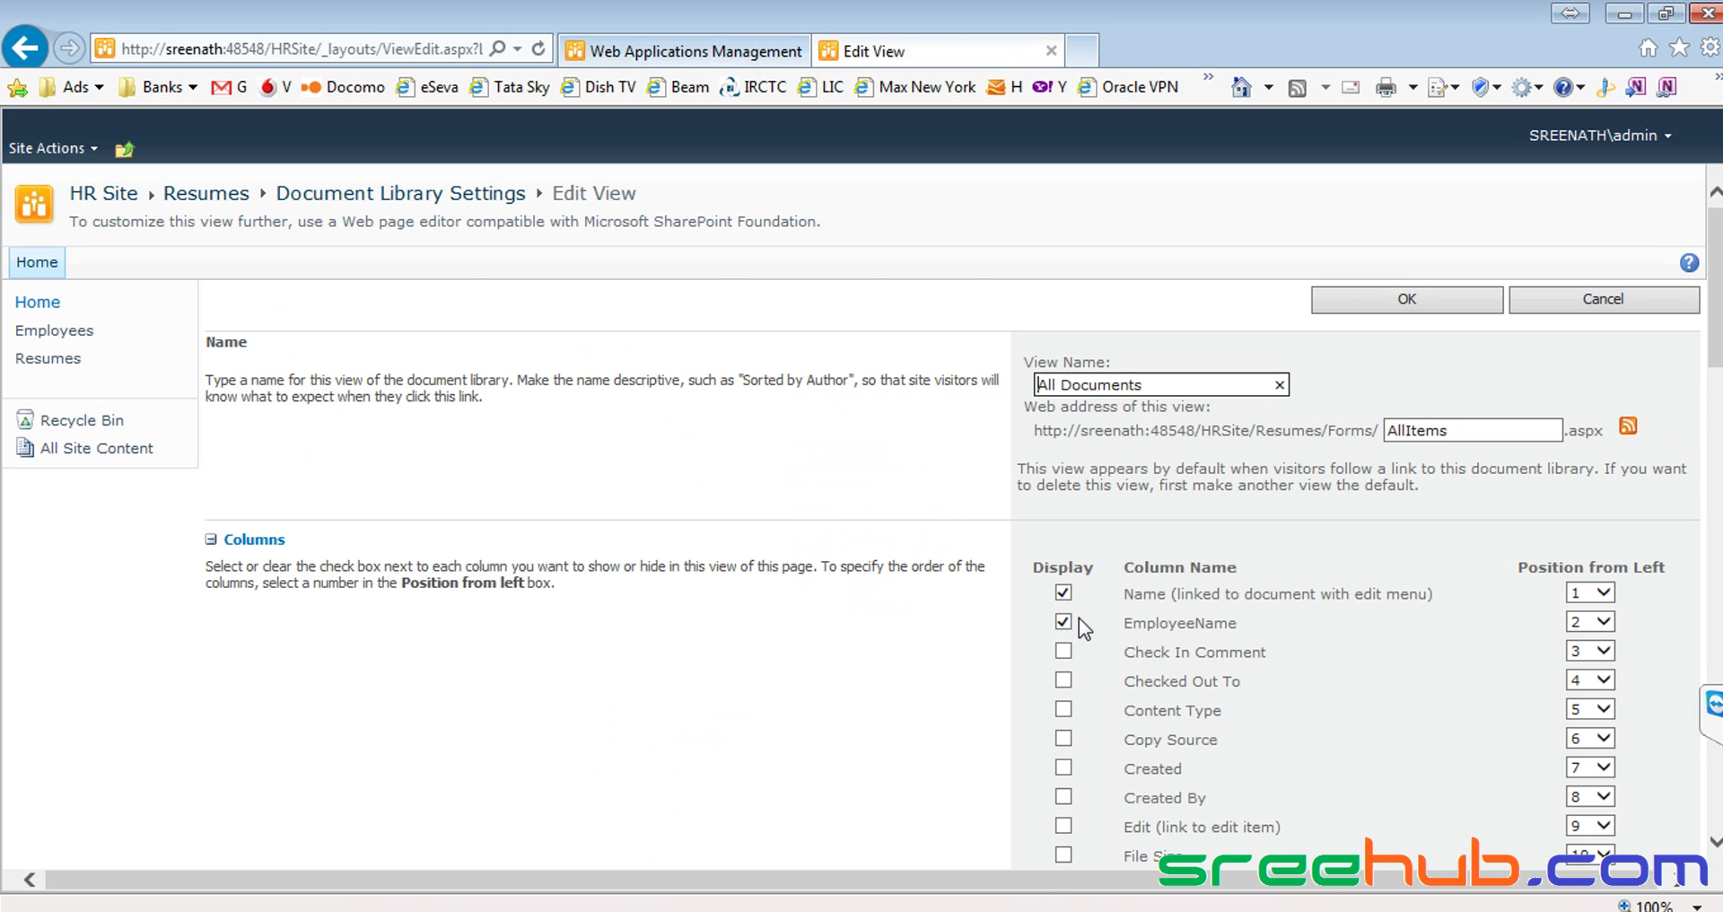
scroll(1138, 588, "down", 2)
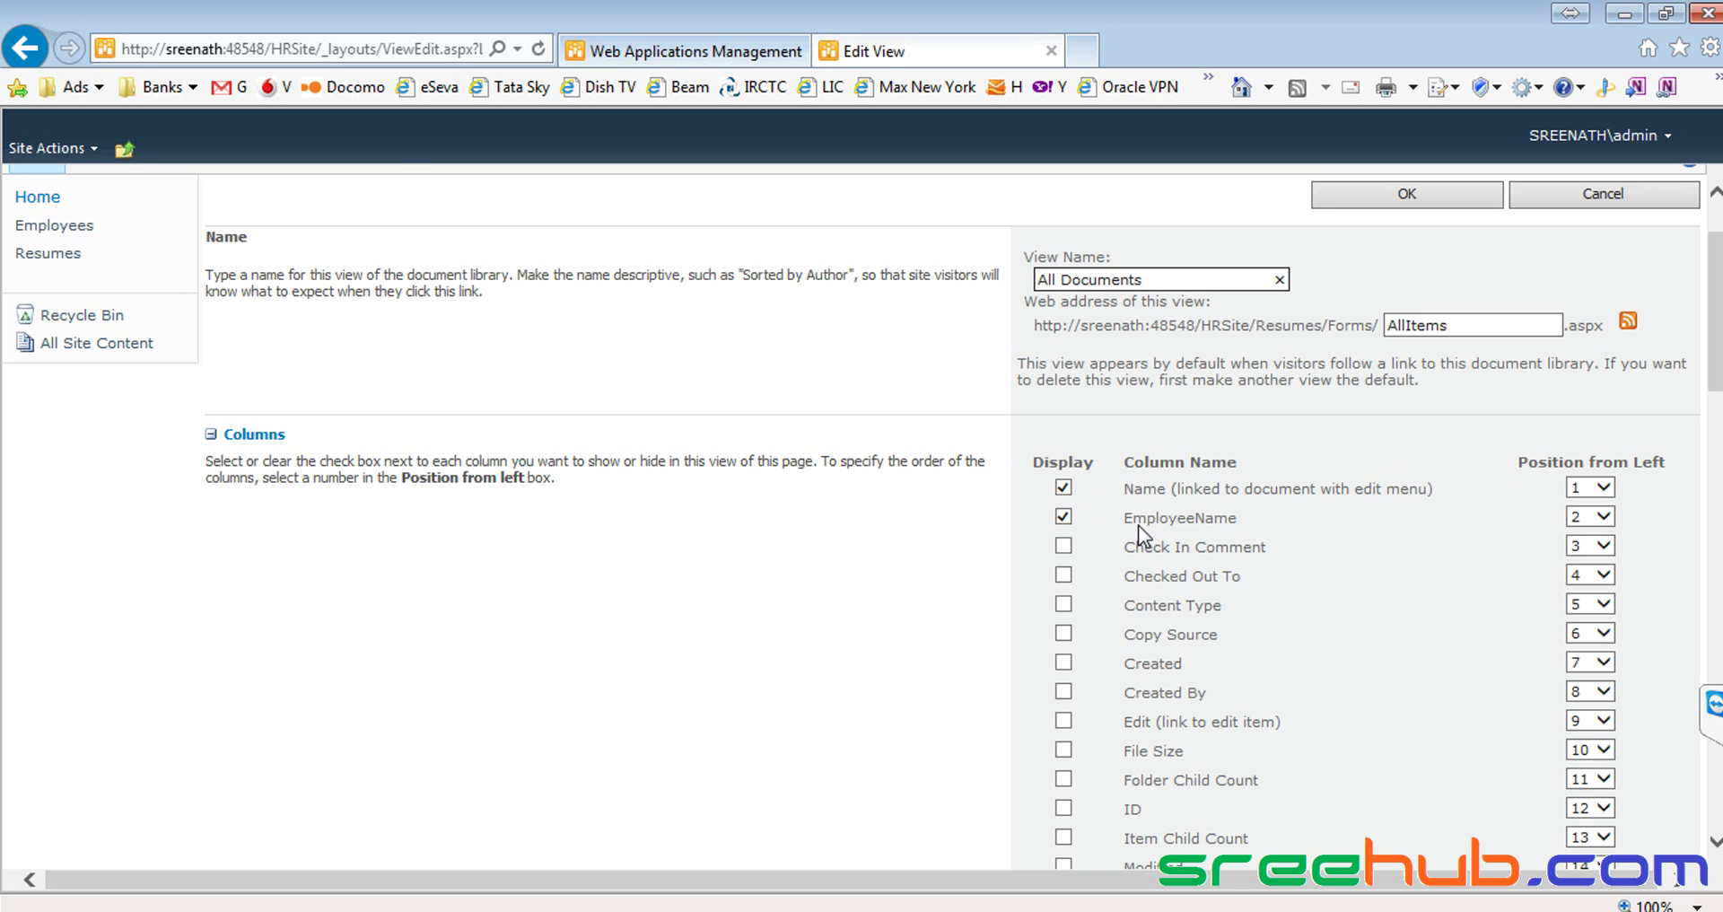
scroll(1138, 525, "up", 2)
scroll(1142, 536, "down", 10)
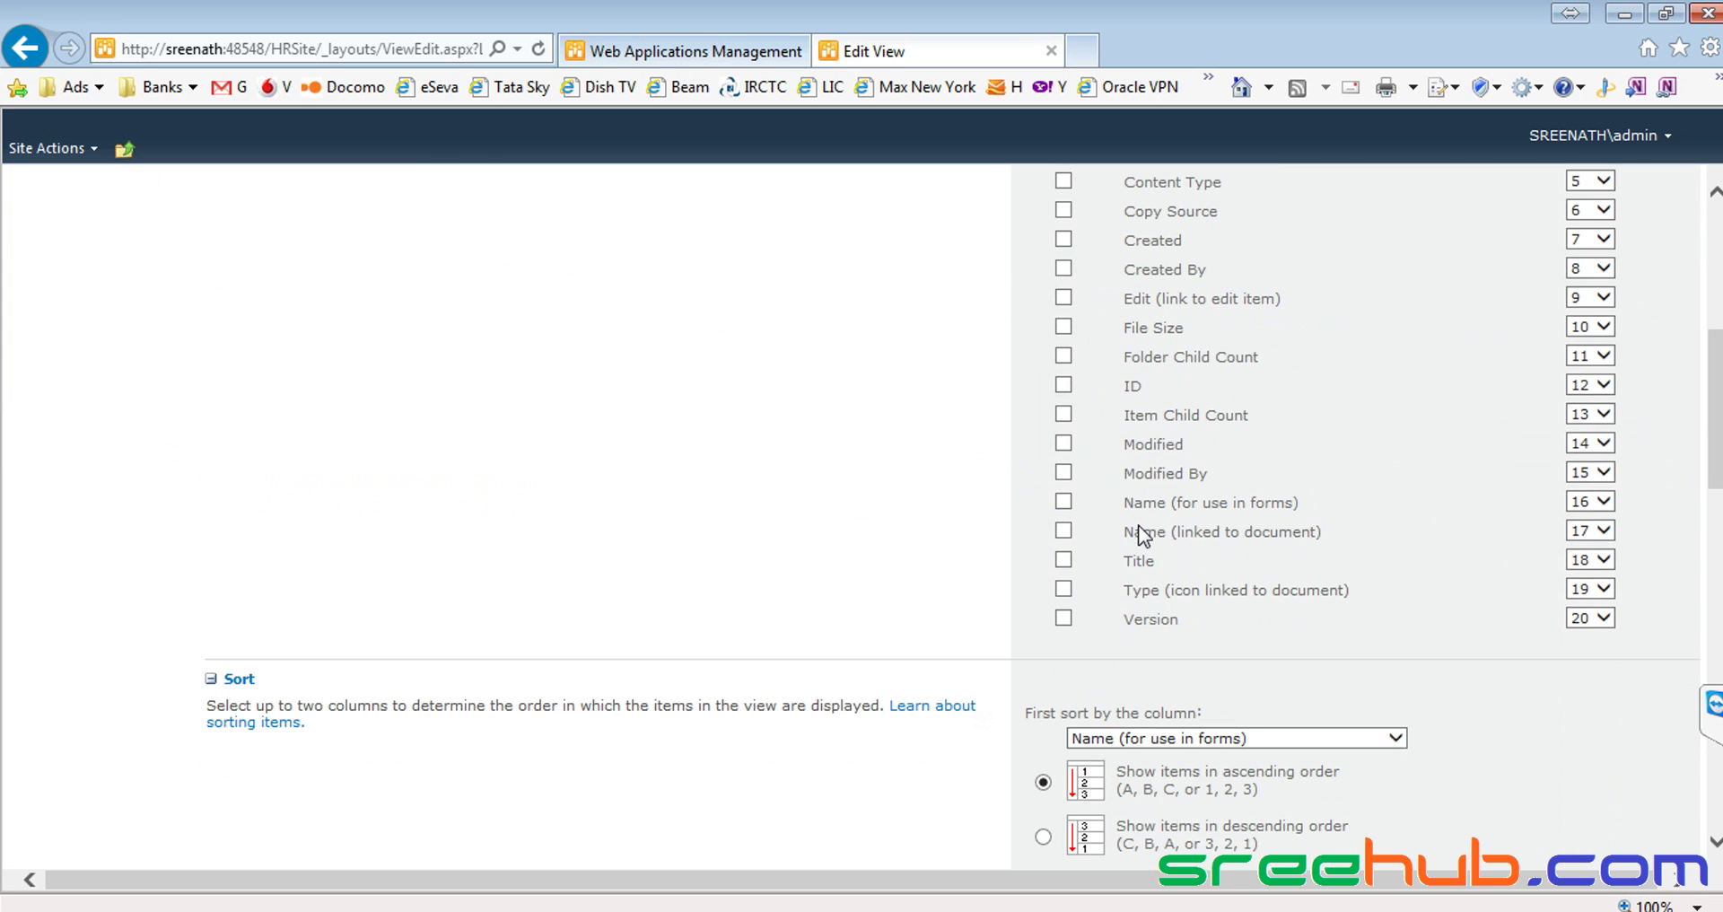
scroll(1142, 536, "up", 8)
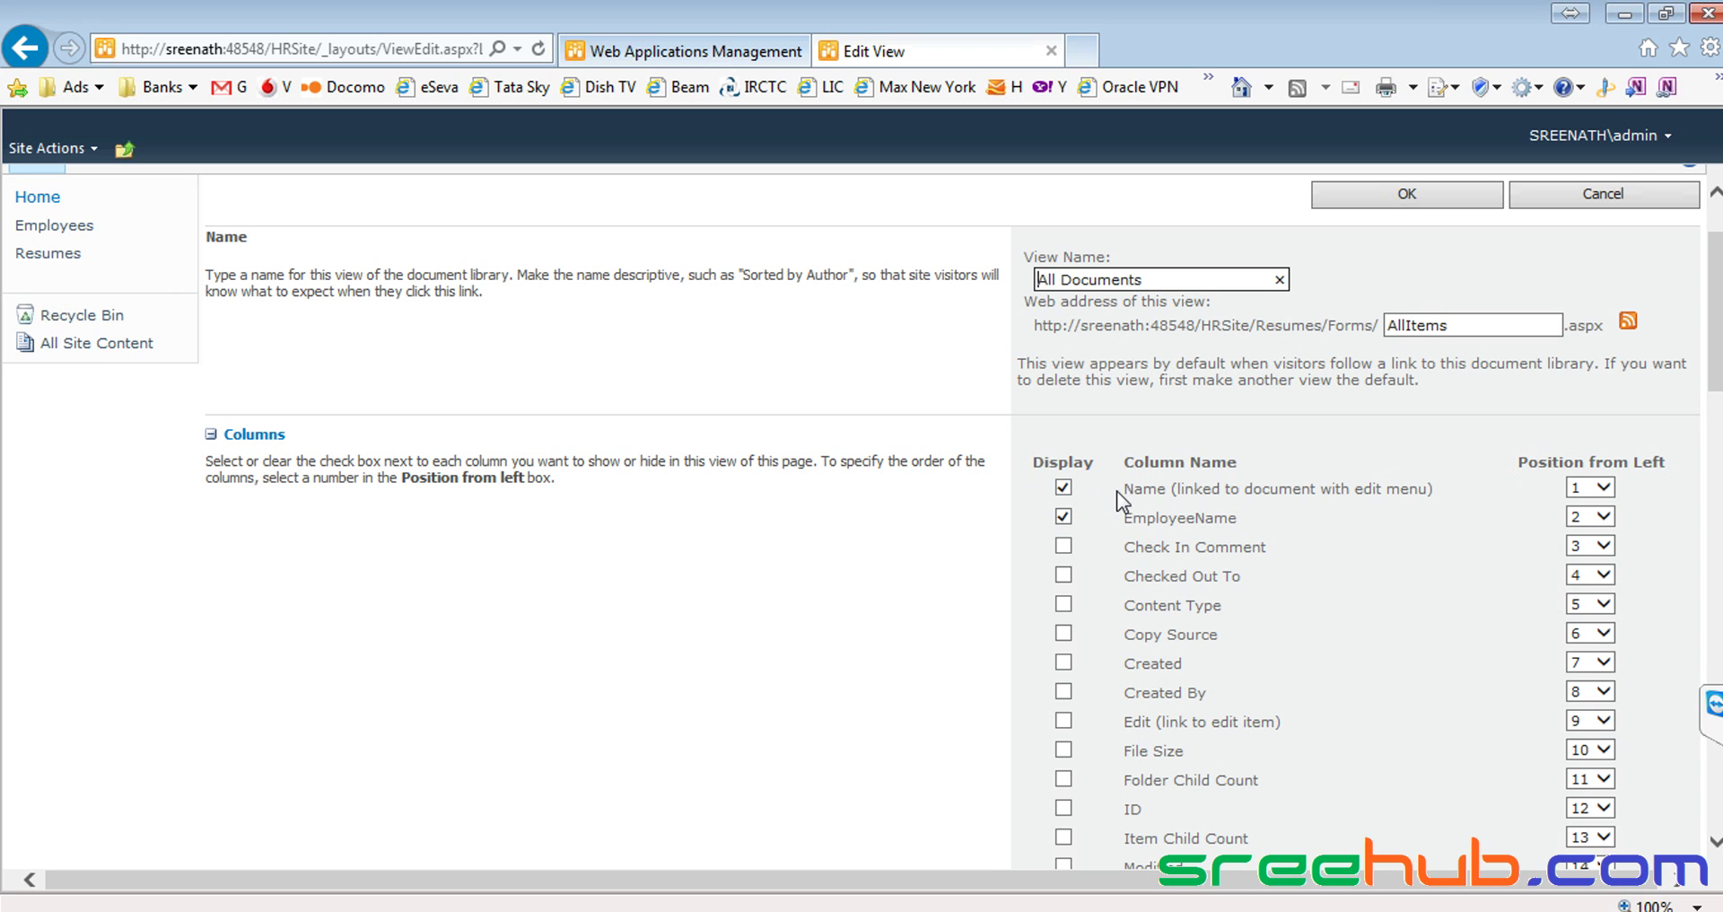
left_click_drag(1125, 488, 1242, 489)
scroll(1242, 519, "down", 7)
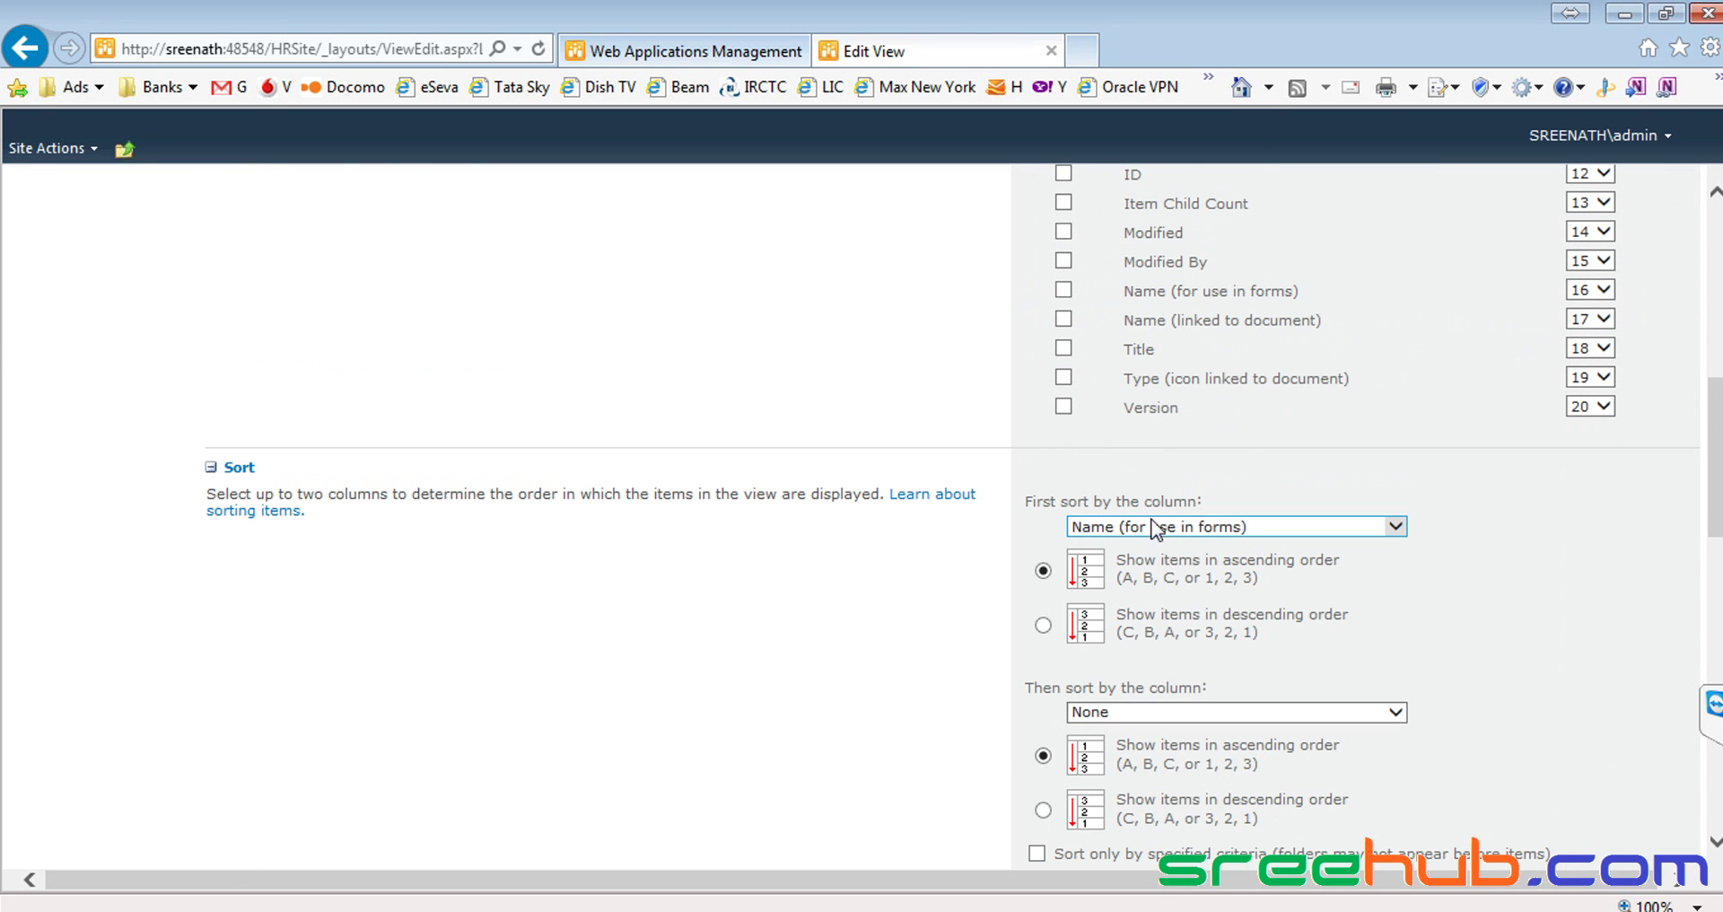
scroll(1354, 534, "down", 5)
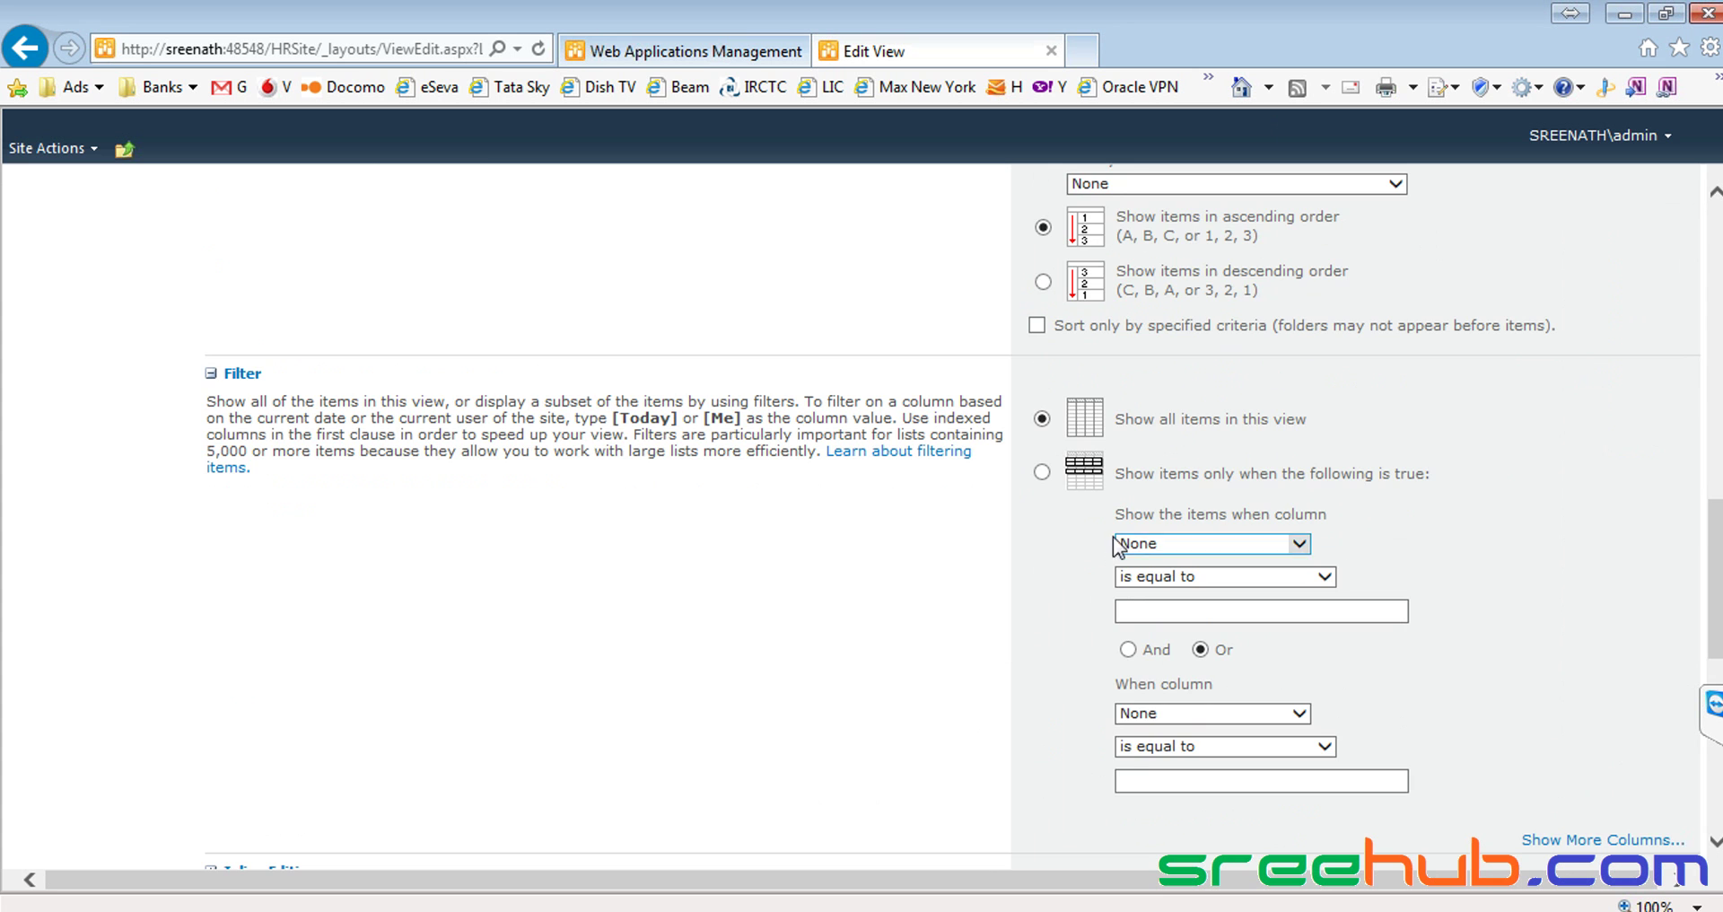
scroll(1174, 501, "down", 5)
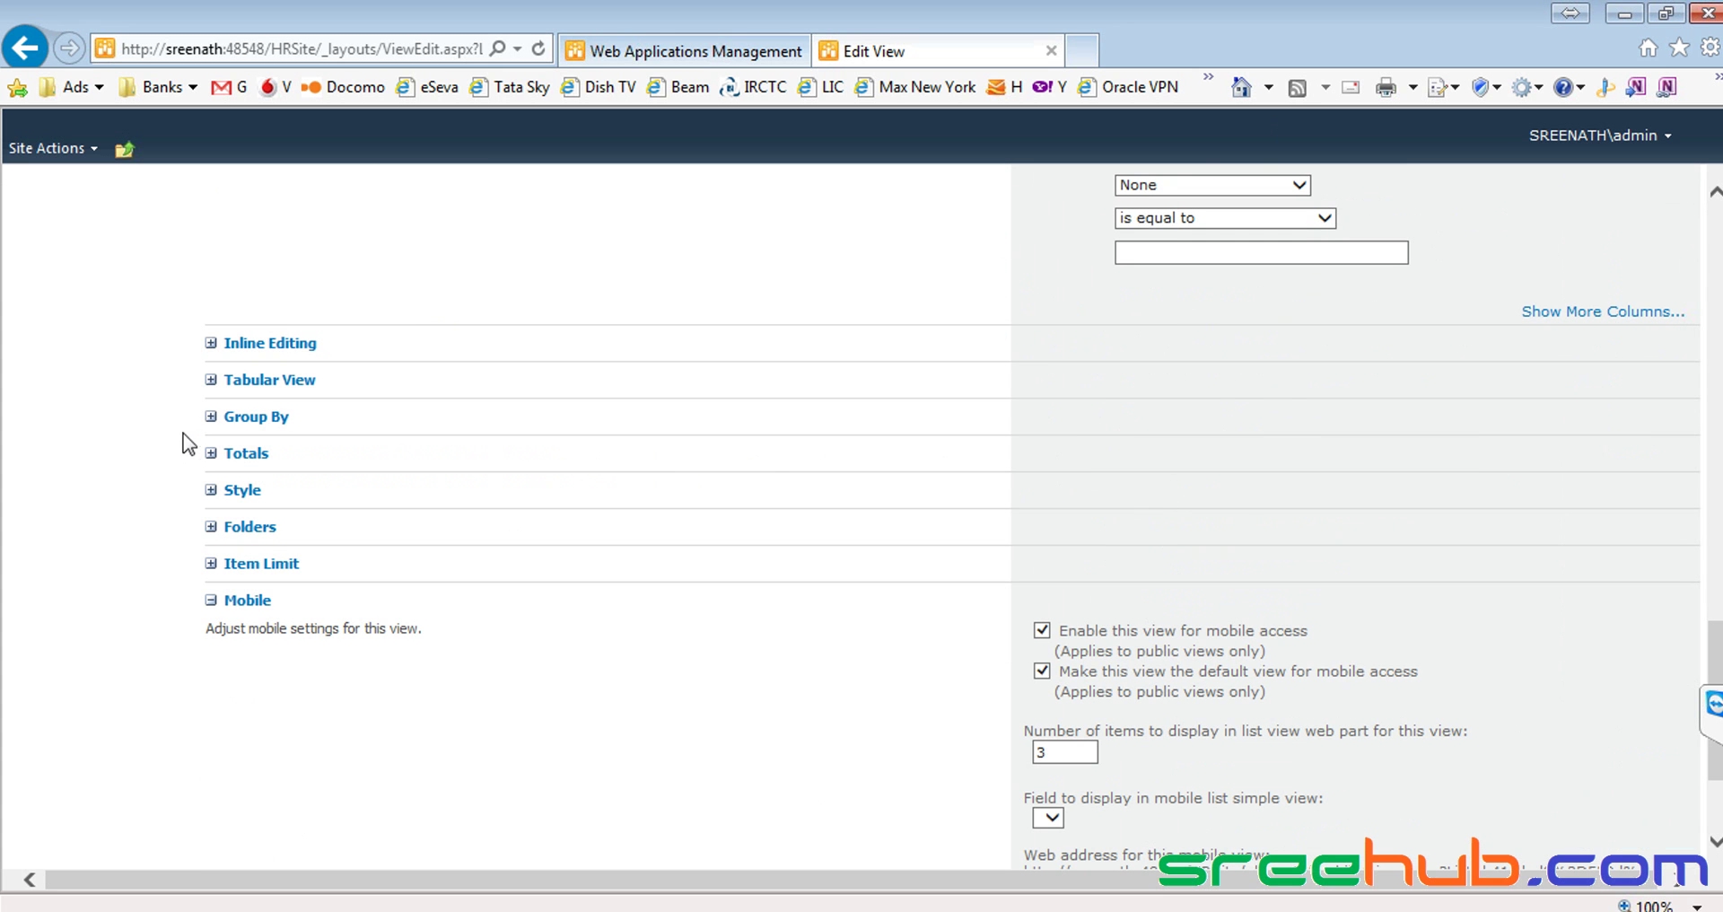
scroll(768, 477, "down", 3)
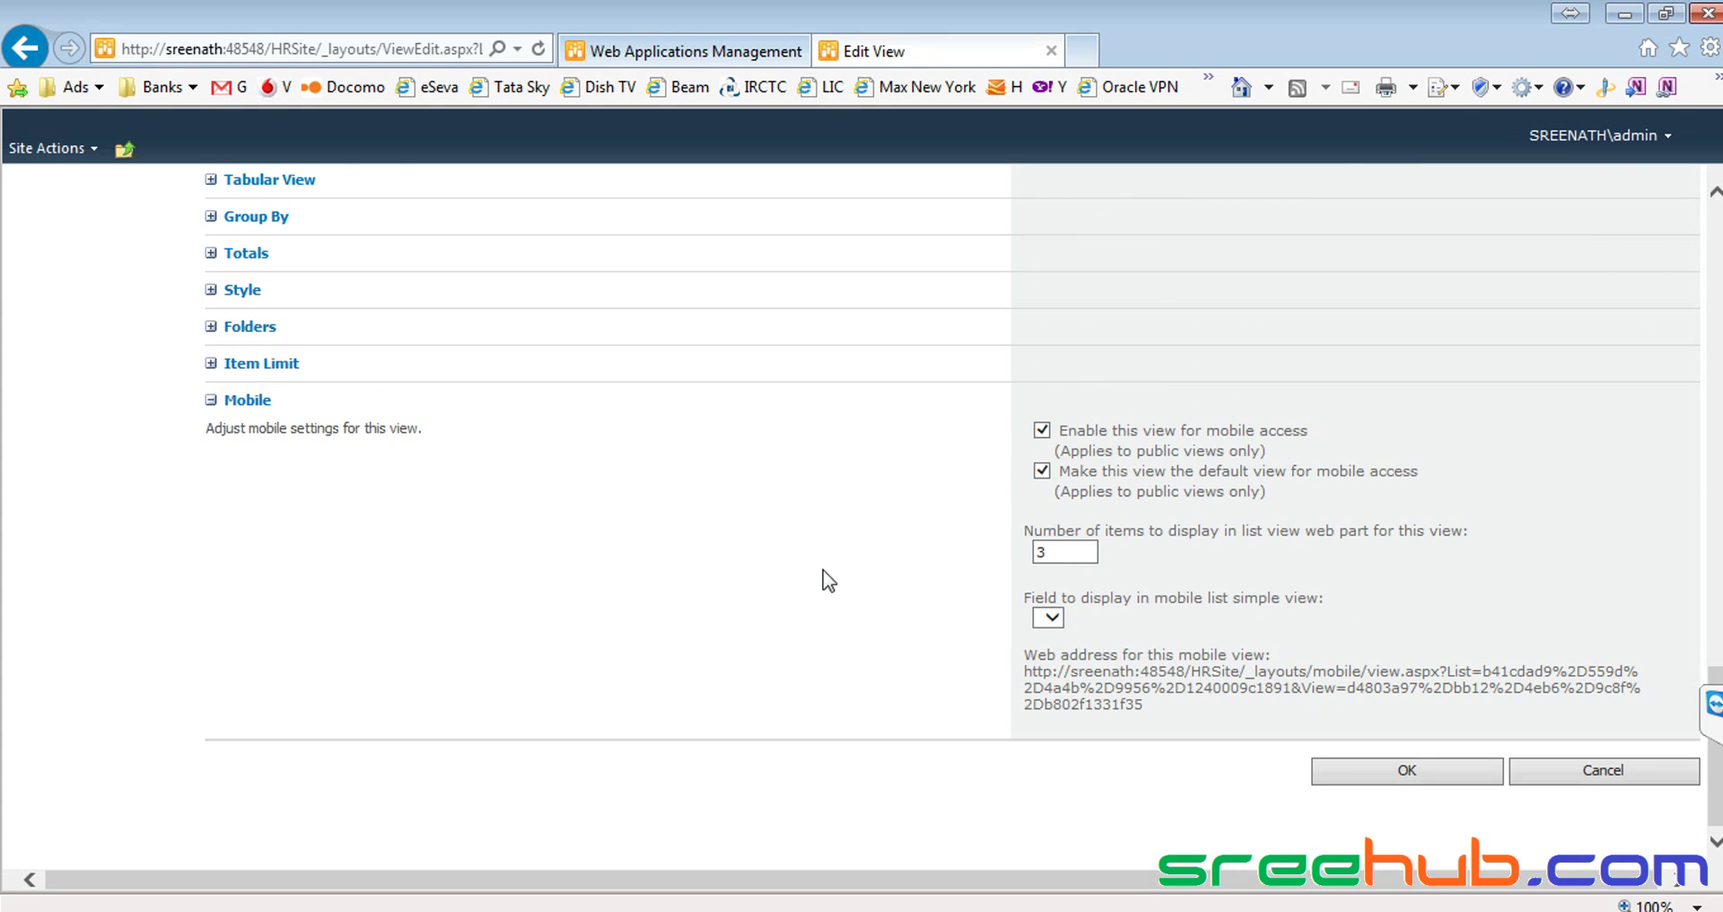
scroll(820, 577, "up", 15)
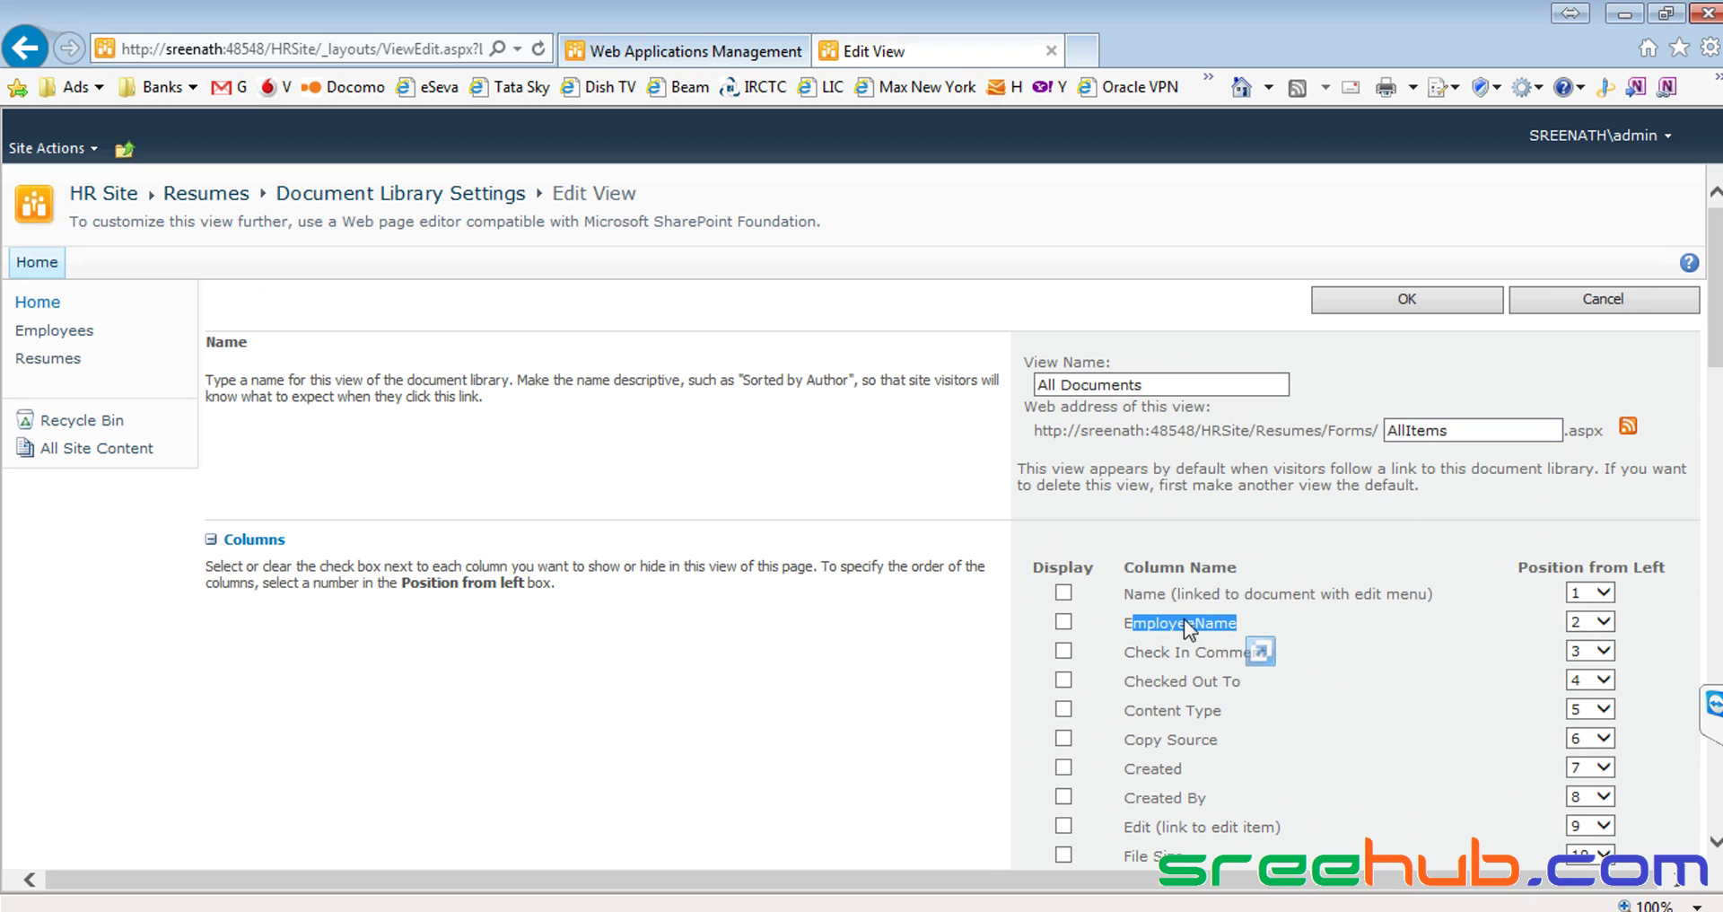
left_click(1064, 593)
left_click(1064, 621)
left_click(1386, 296)
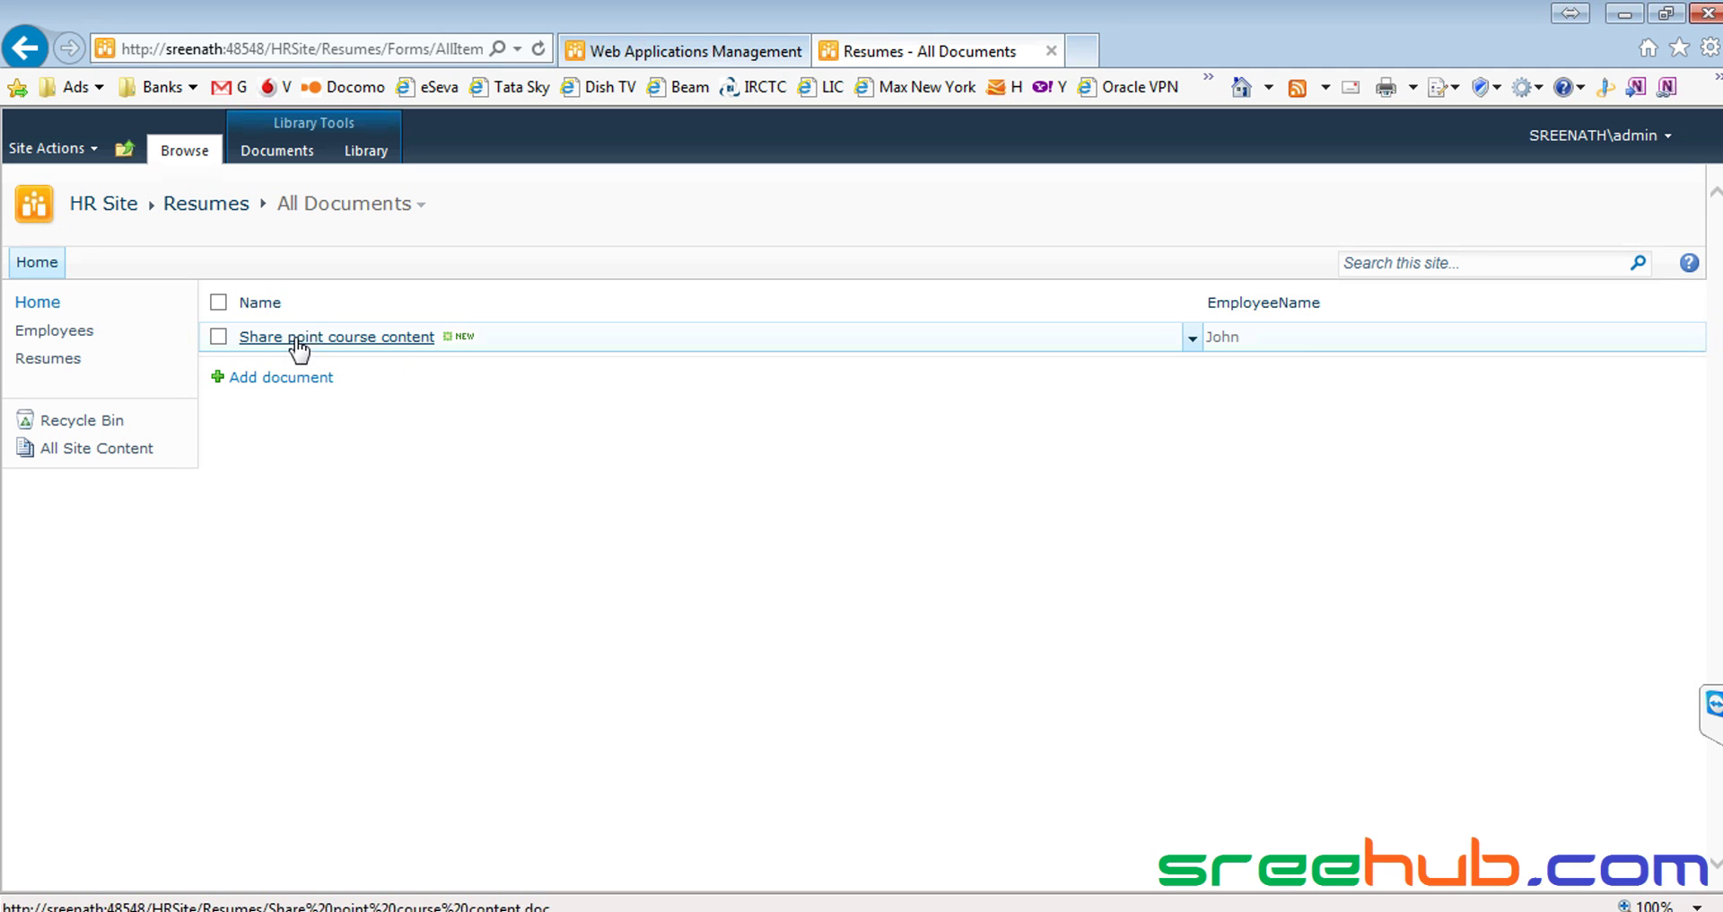
Return to Resumes Library Settings and open the All Documents view for editing
left_click_drag(293, 305, 240, 309)
left_click(508, 494)
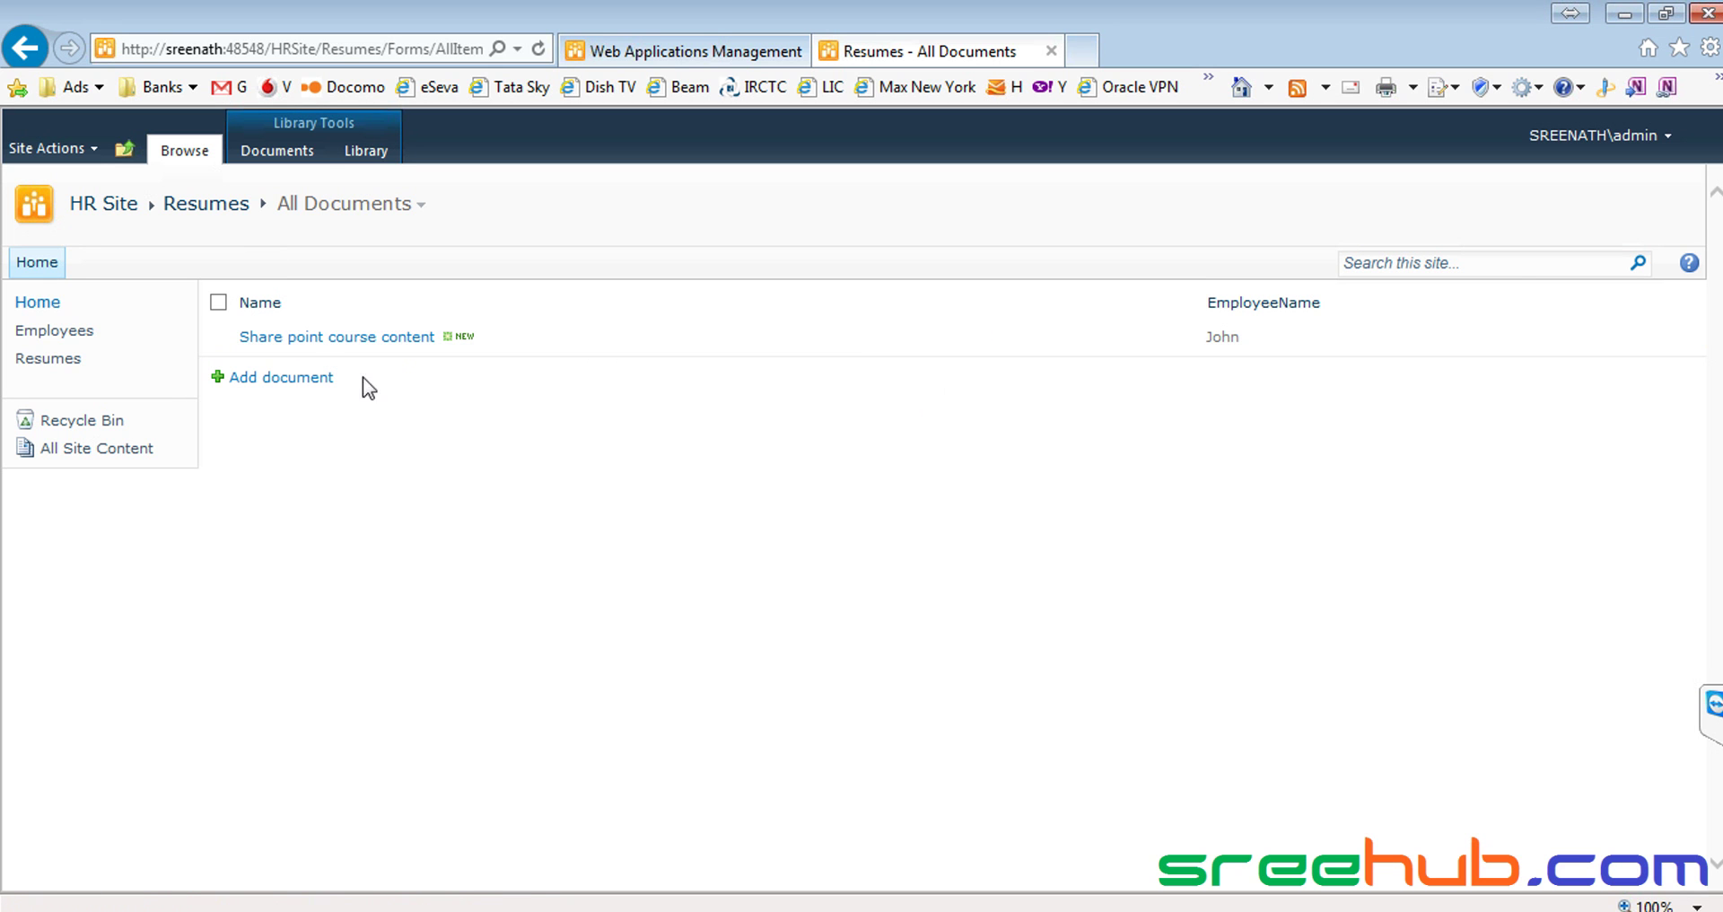
left_click(359, 146)
left_click(1377, 207)
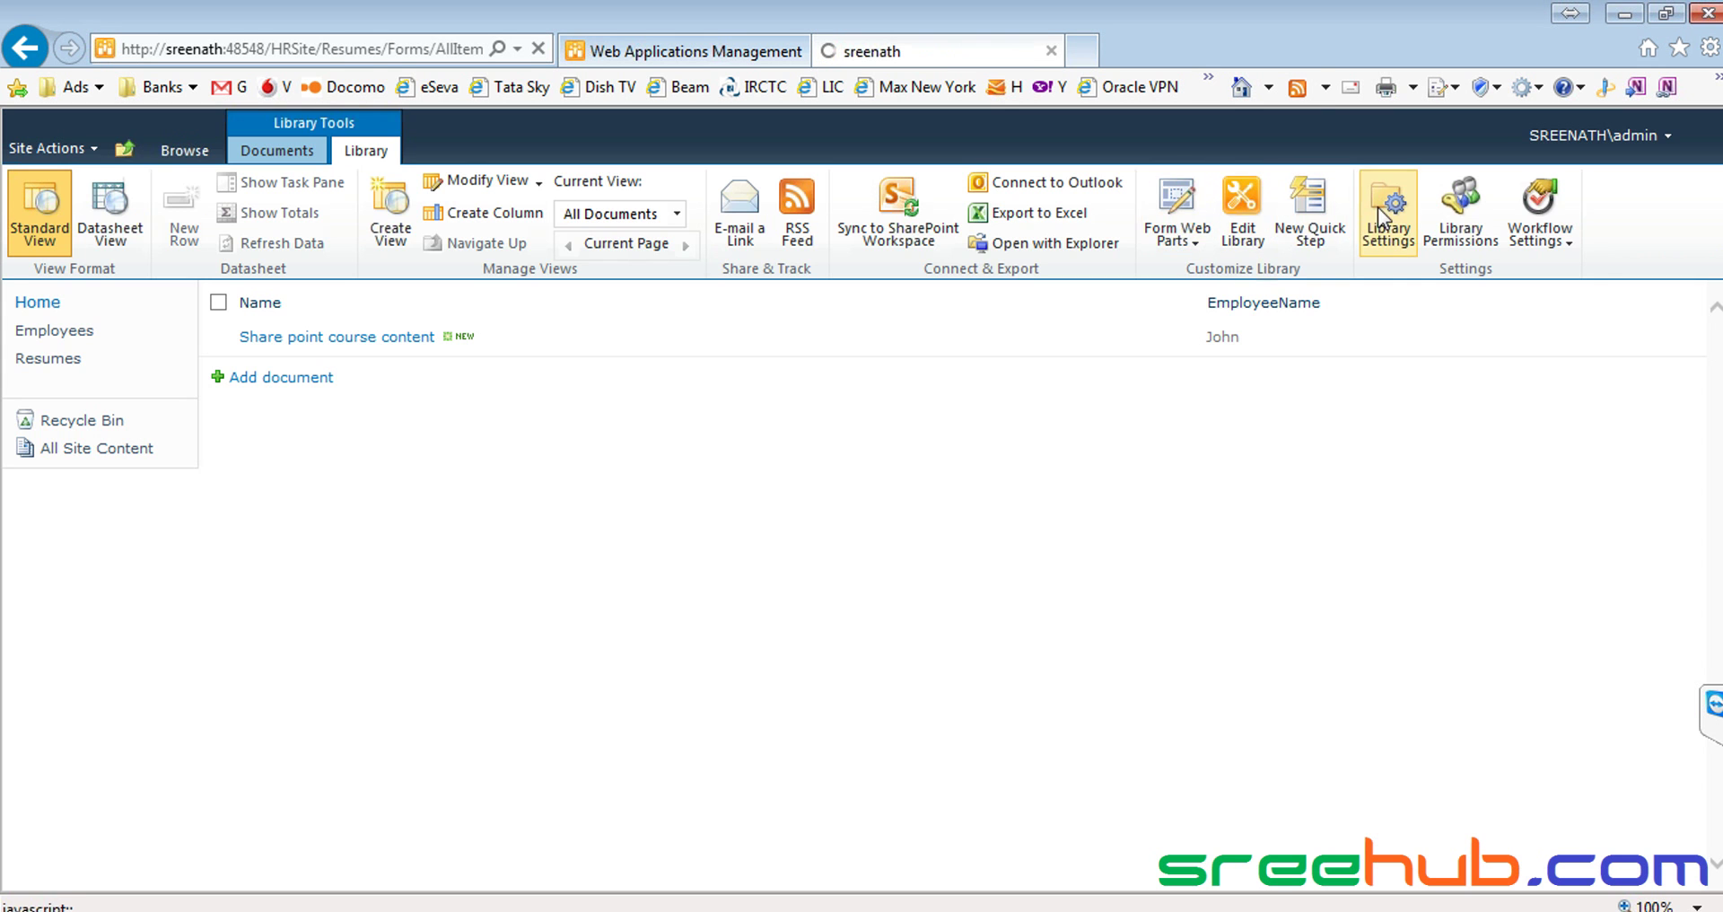
scroll(871, 533, "down", 5)
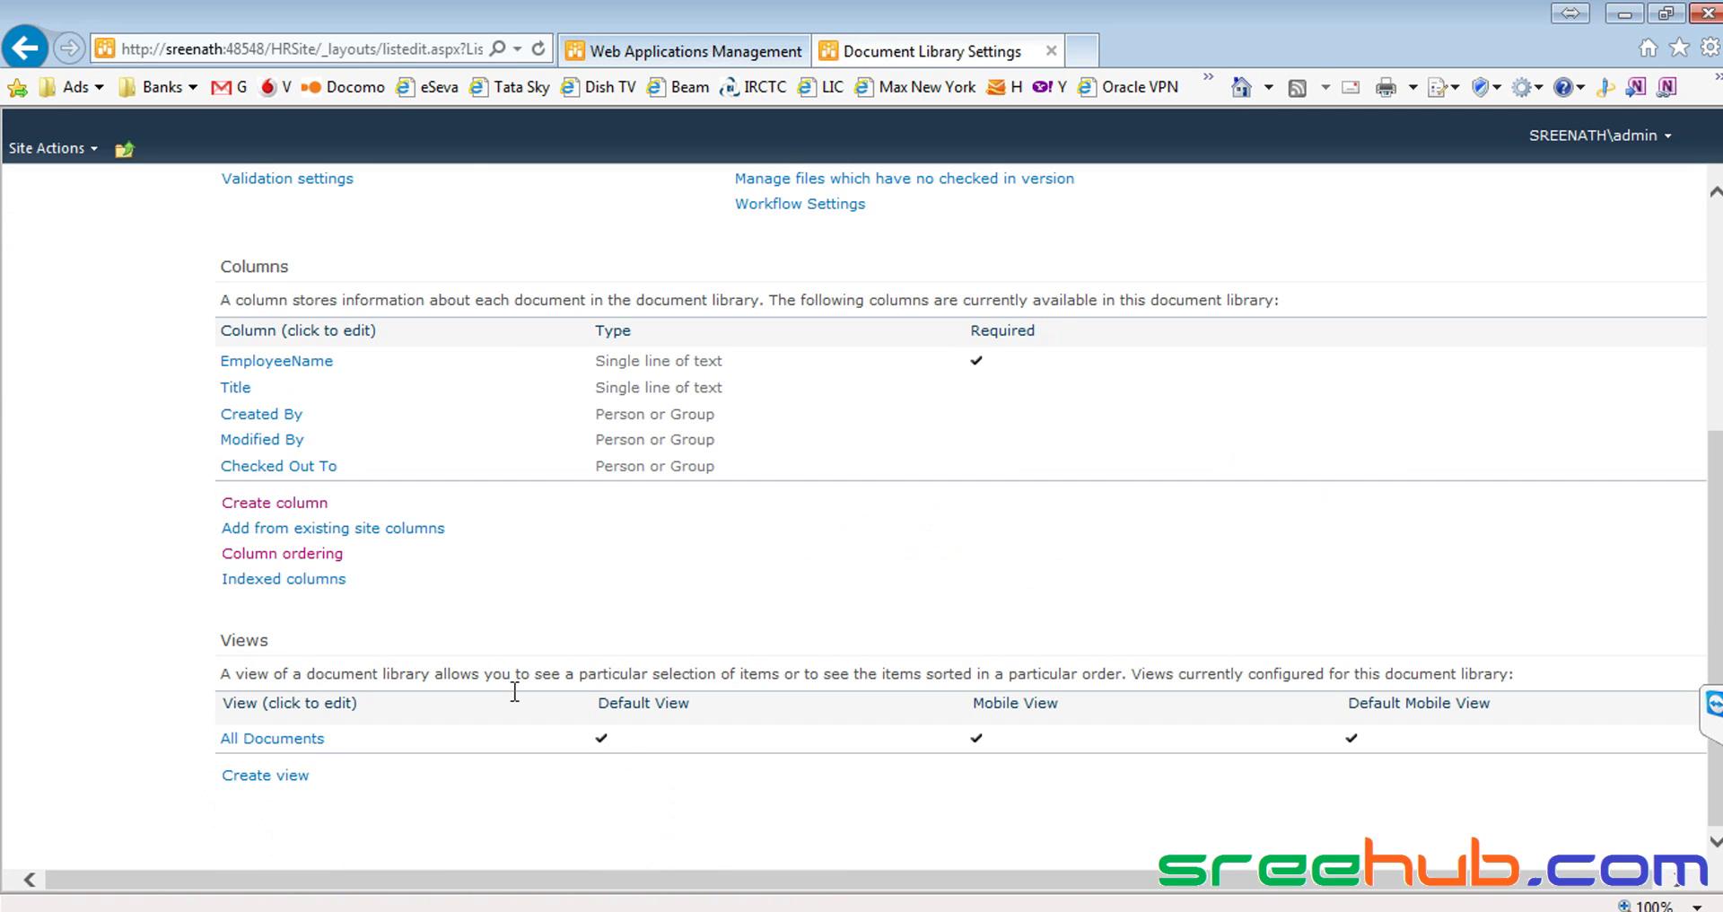
left_click(275, 739)
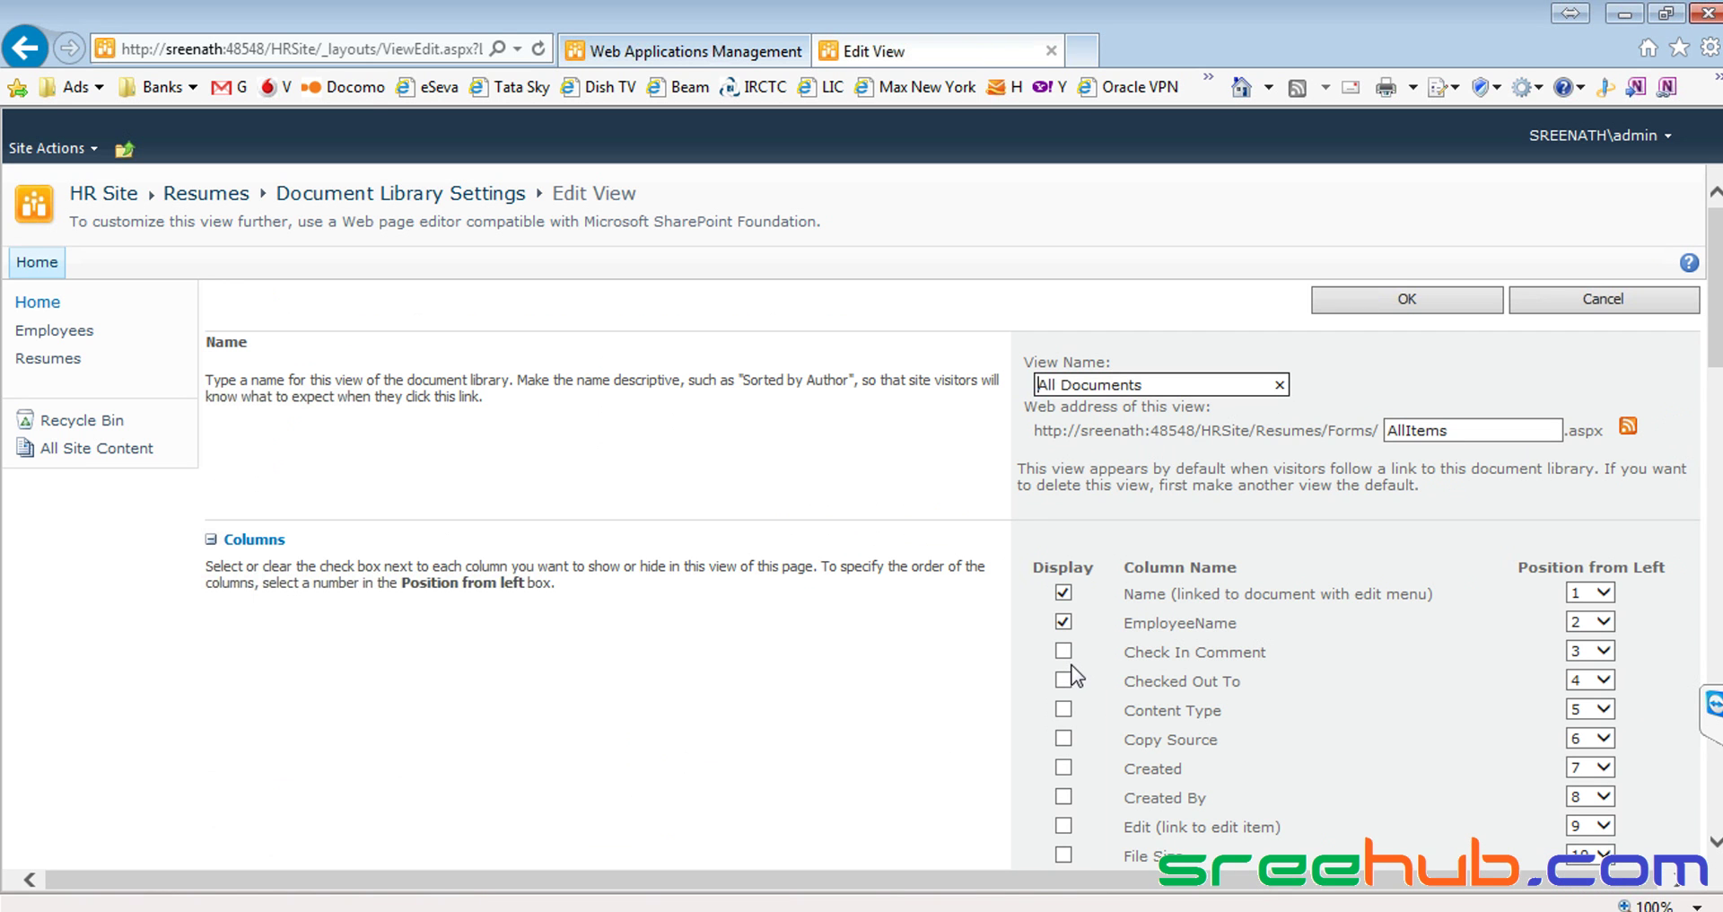
Display the Type (icon linked to document) column at position 1 and save the view
scroll(1074, 675, "down", 4)
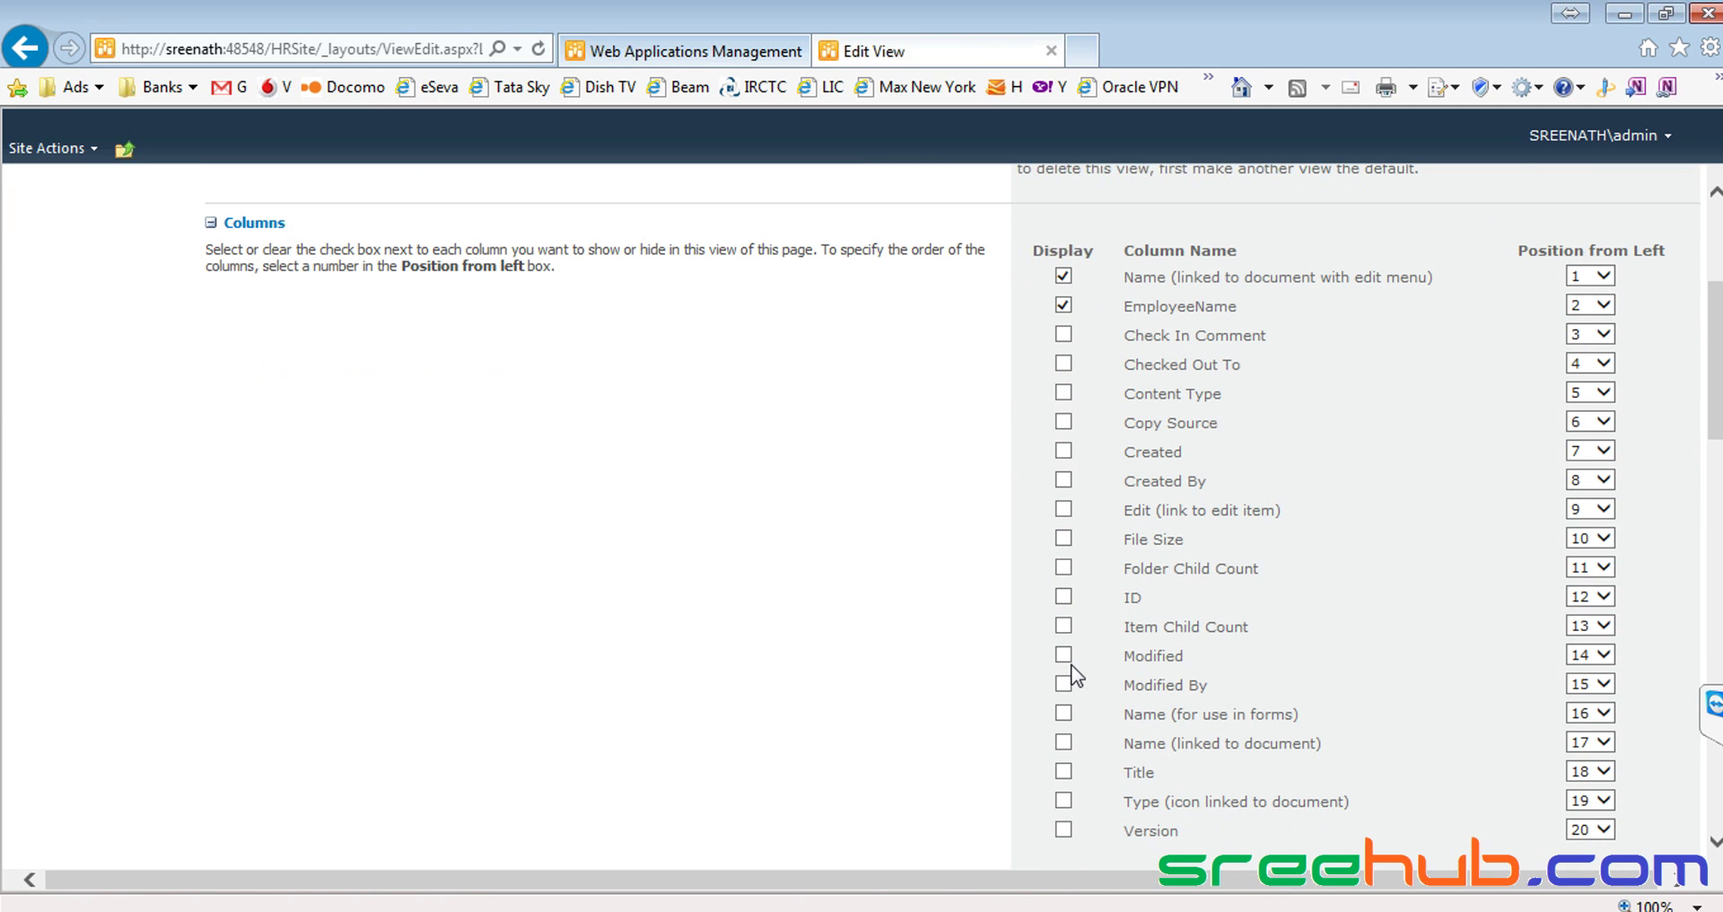
left_click(1064, 798)
scroll(1167, 768, "up", 7)
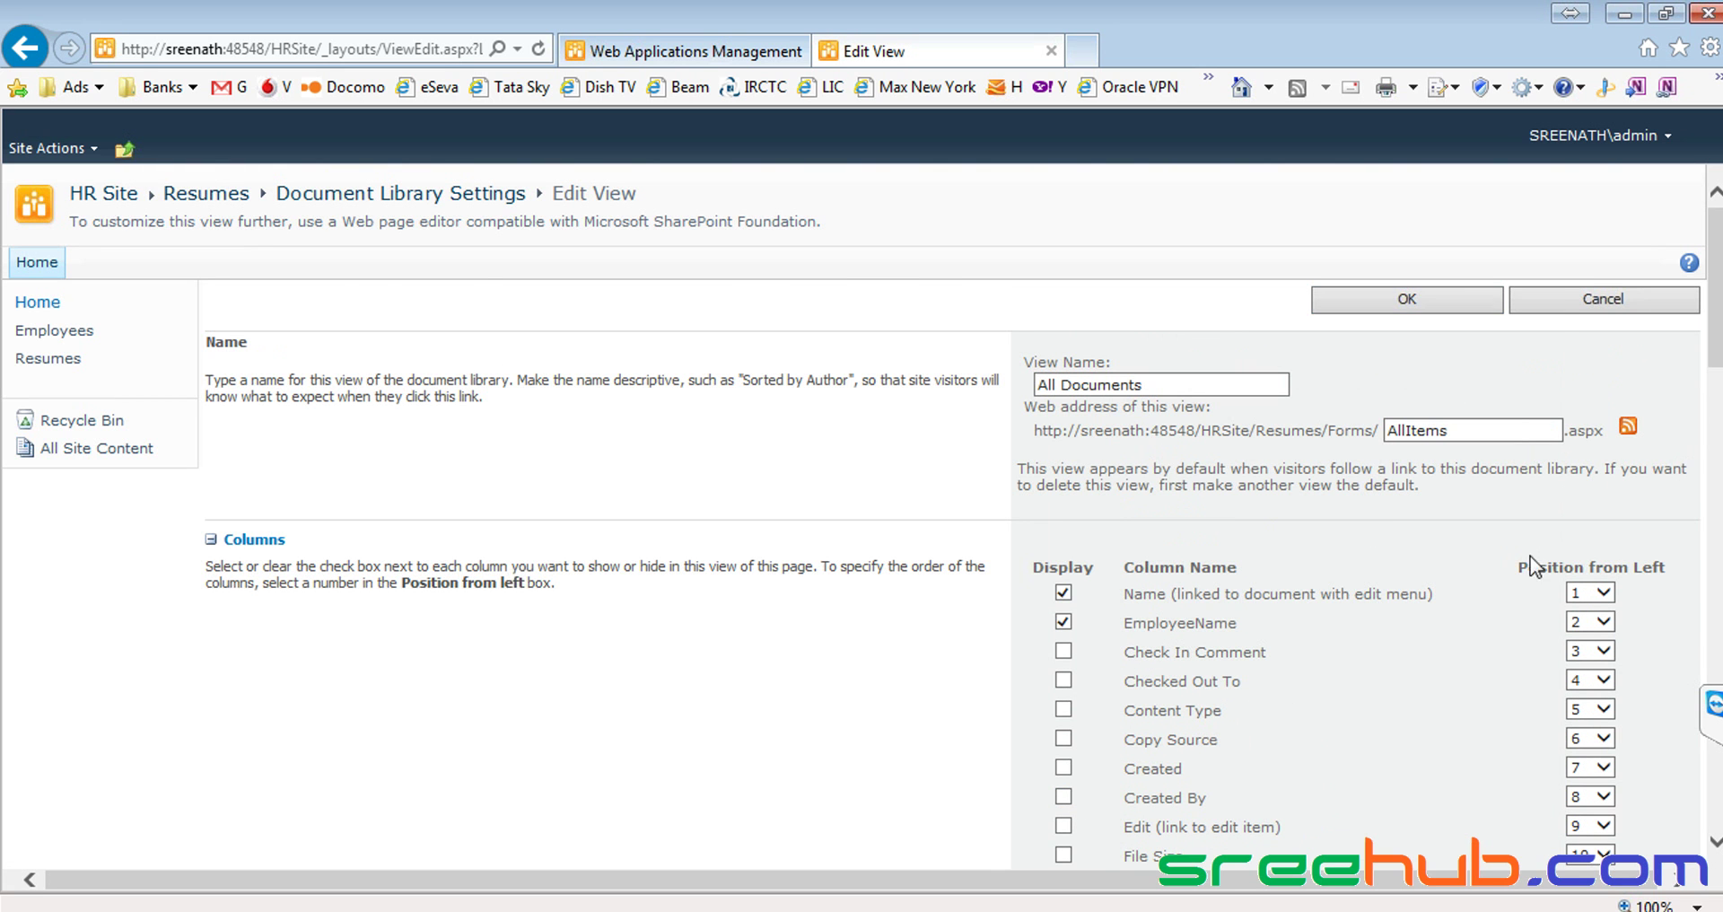
scroll(1555, 558, "down", 9)
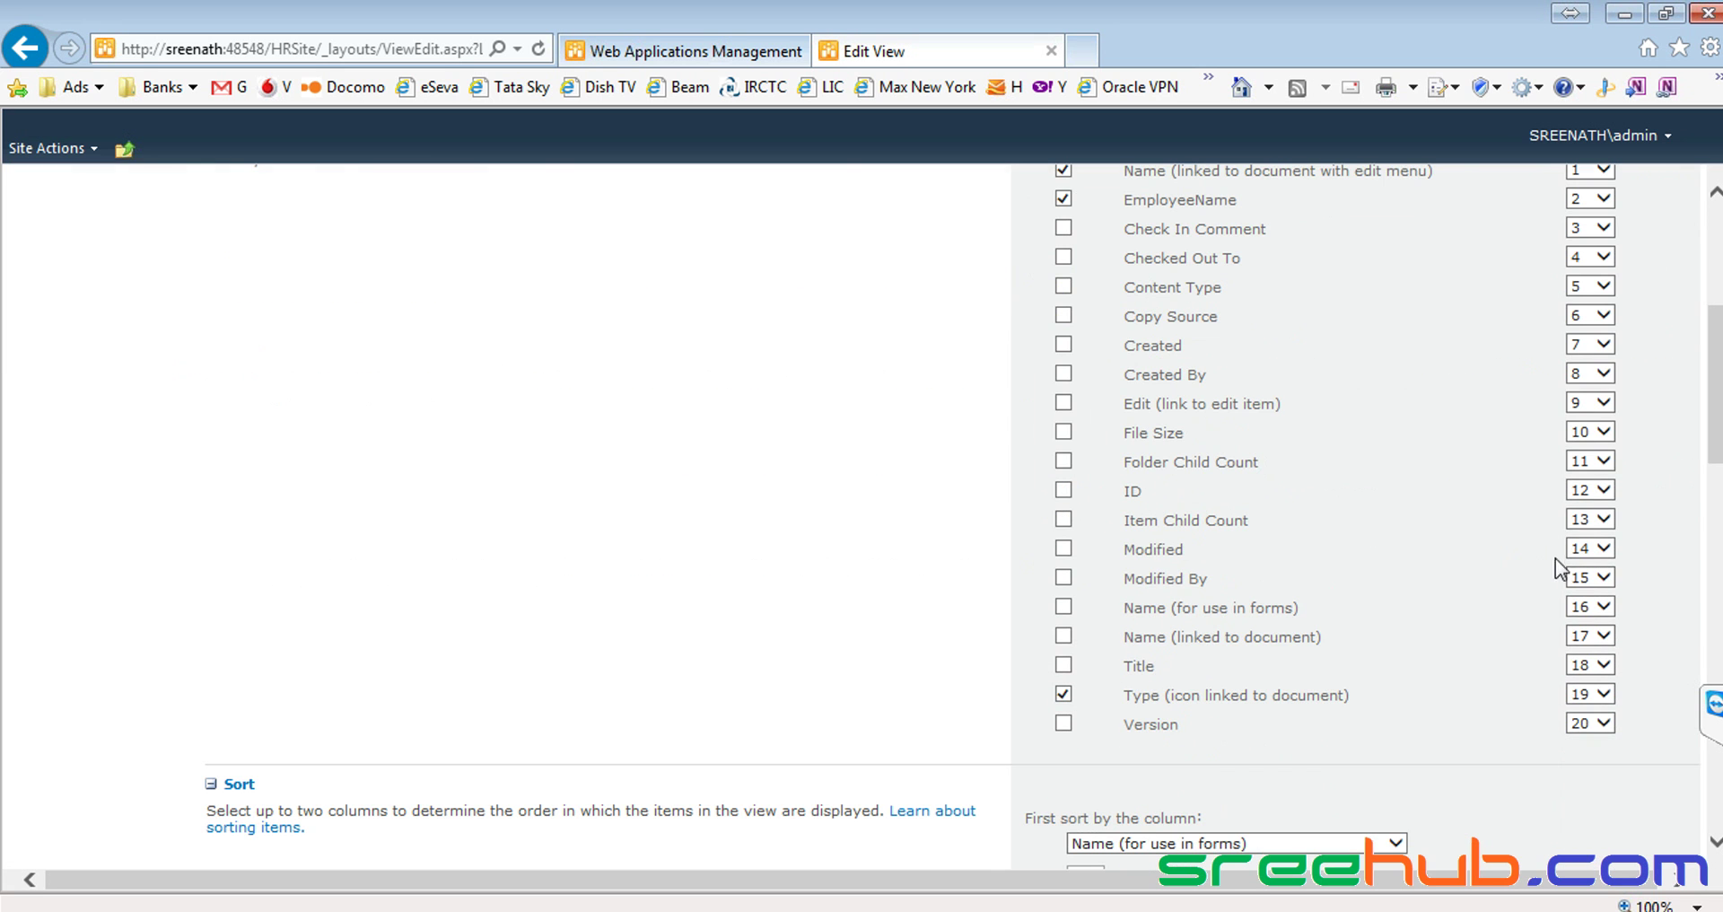
left_click(1606, 694)
left_click(1578, 398)
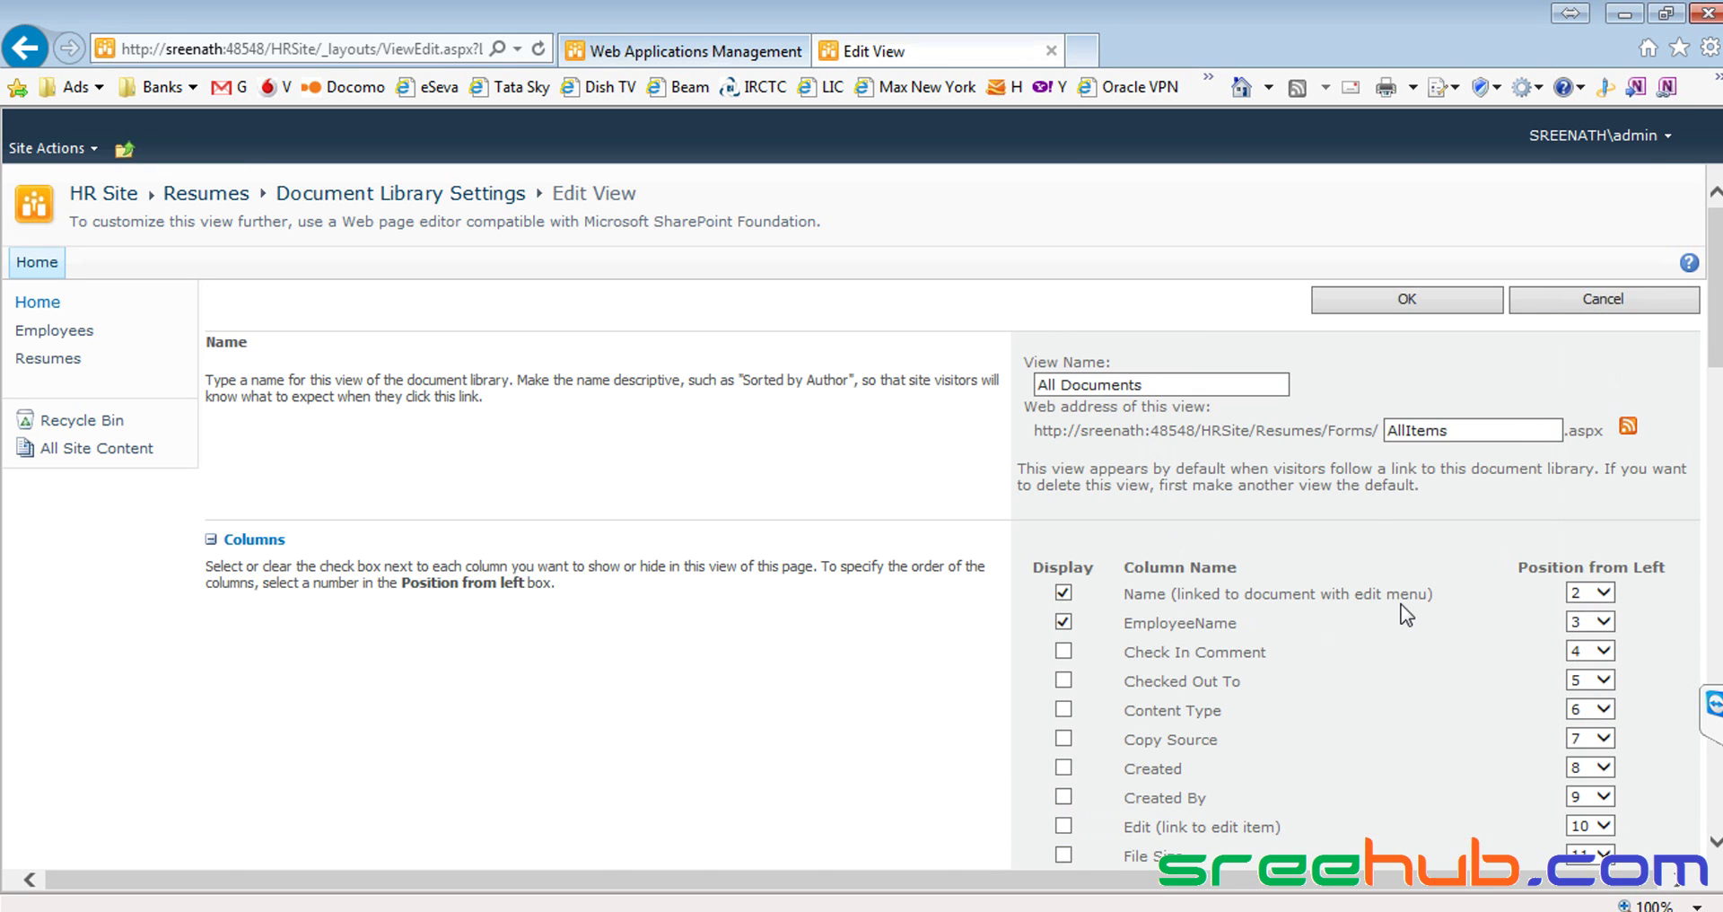
left_click(1406, 302)
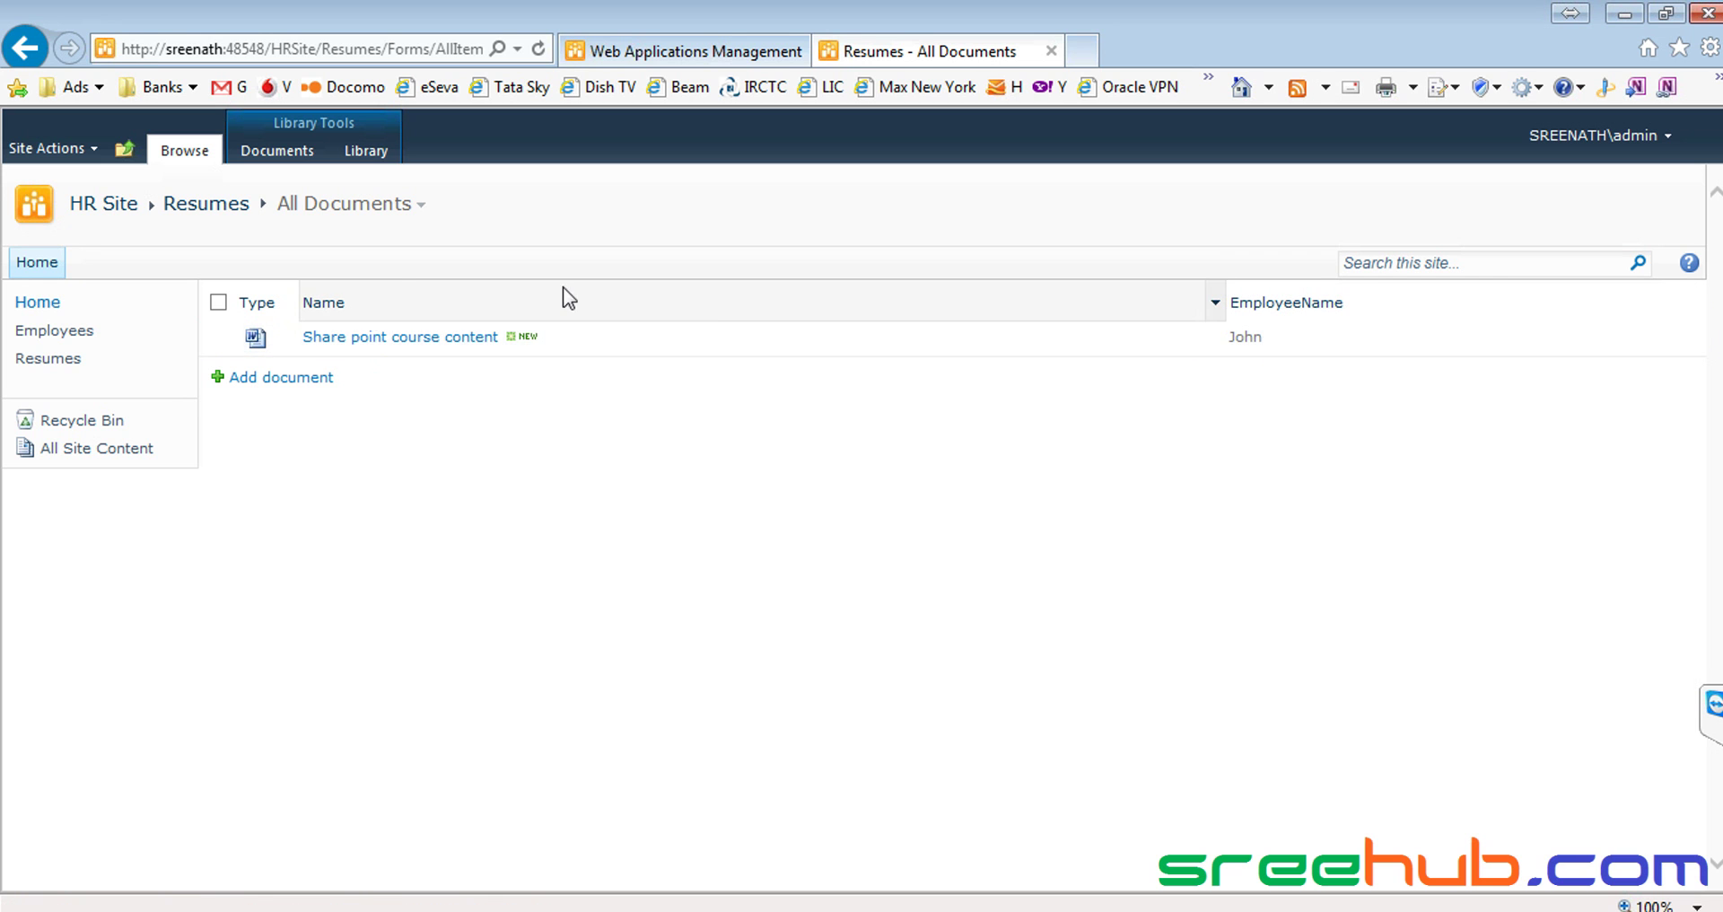
Navigate via Home back to the HR Site's Resumes page listing Share point course content
left_click(52, 359)
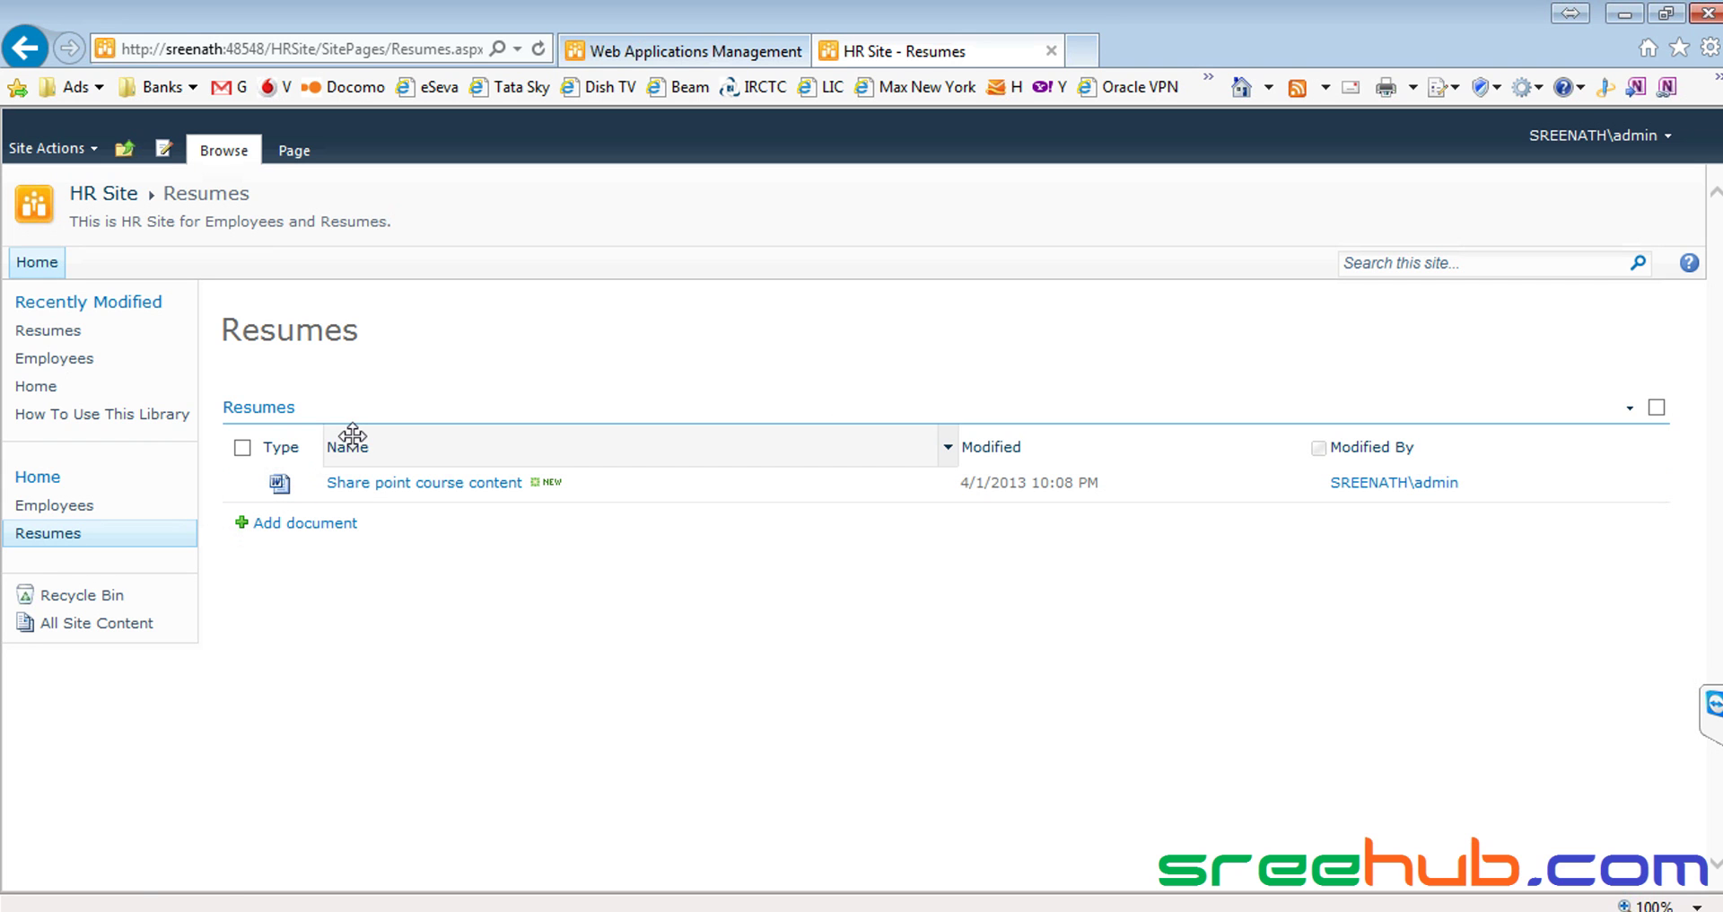
left_click(57, 332)
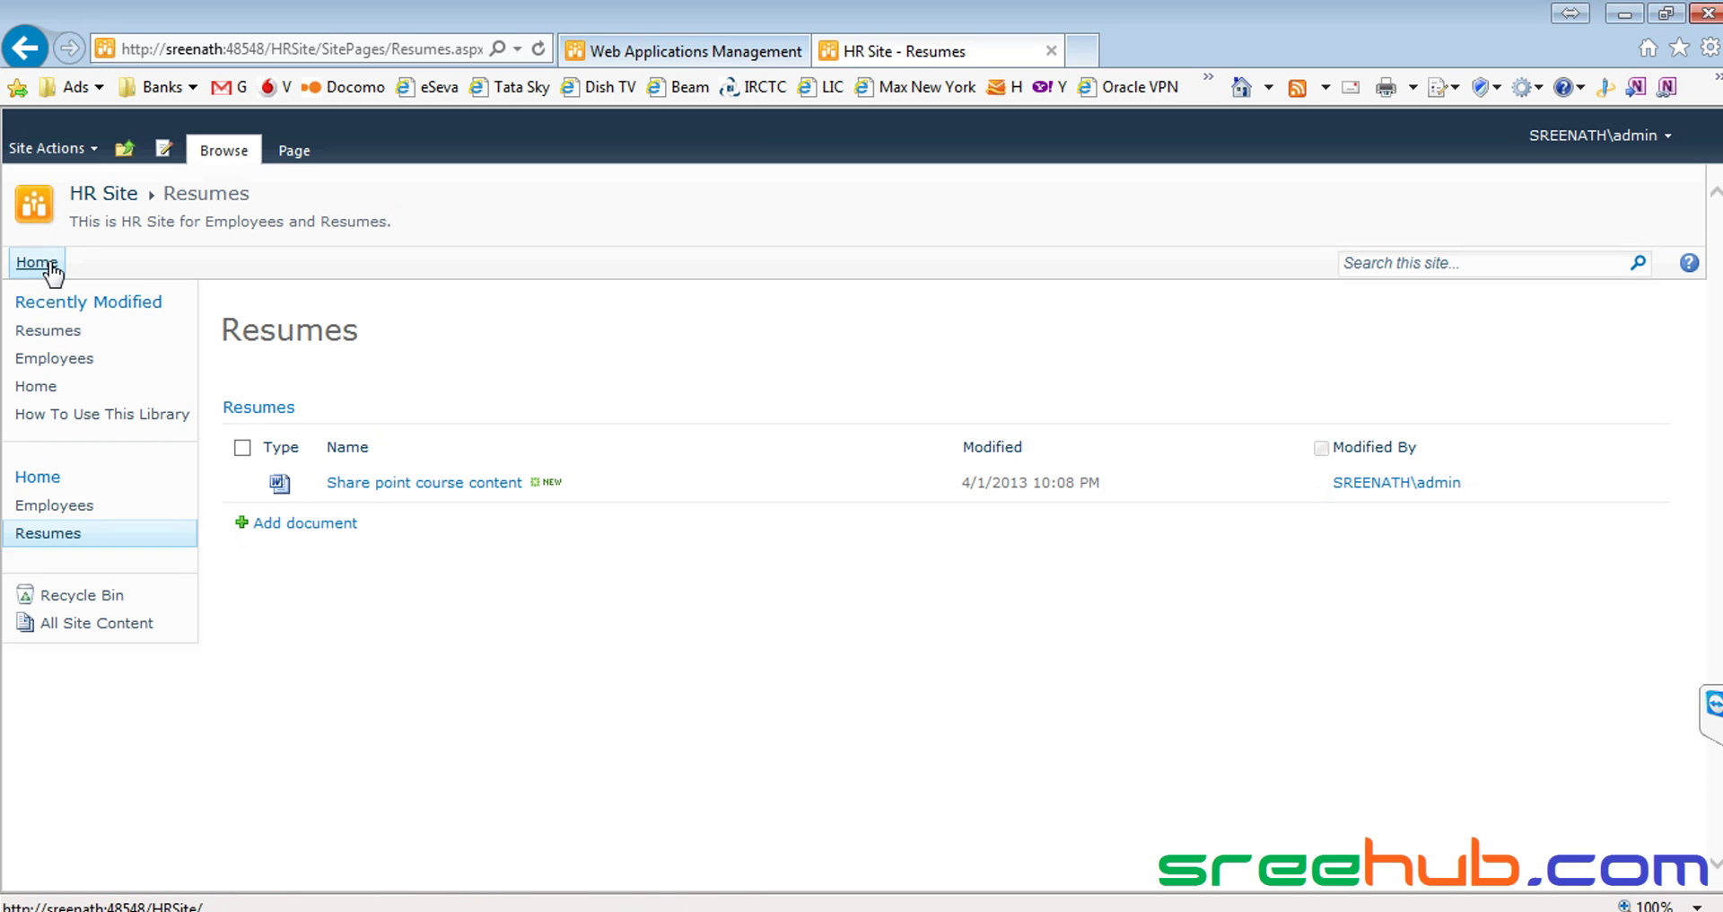
left_click(50, 261)
left_click(51, 362)
left_click_drag(162, 193, 317, 344)
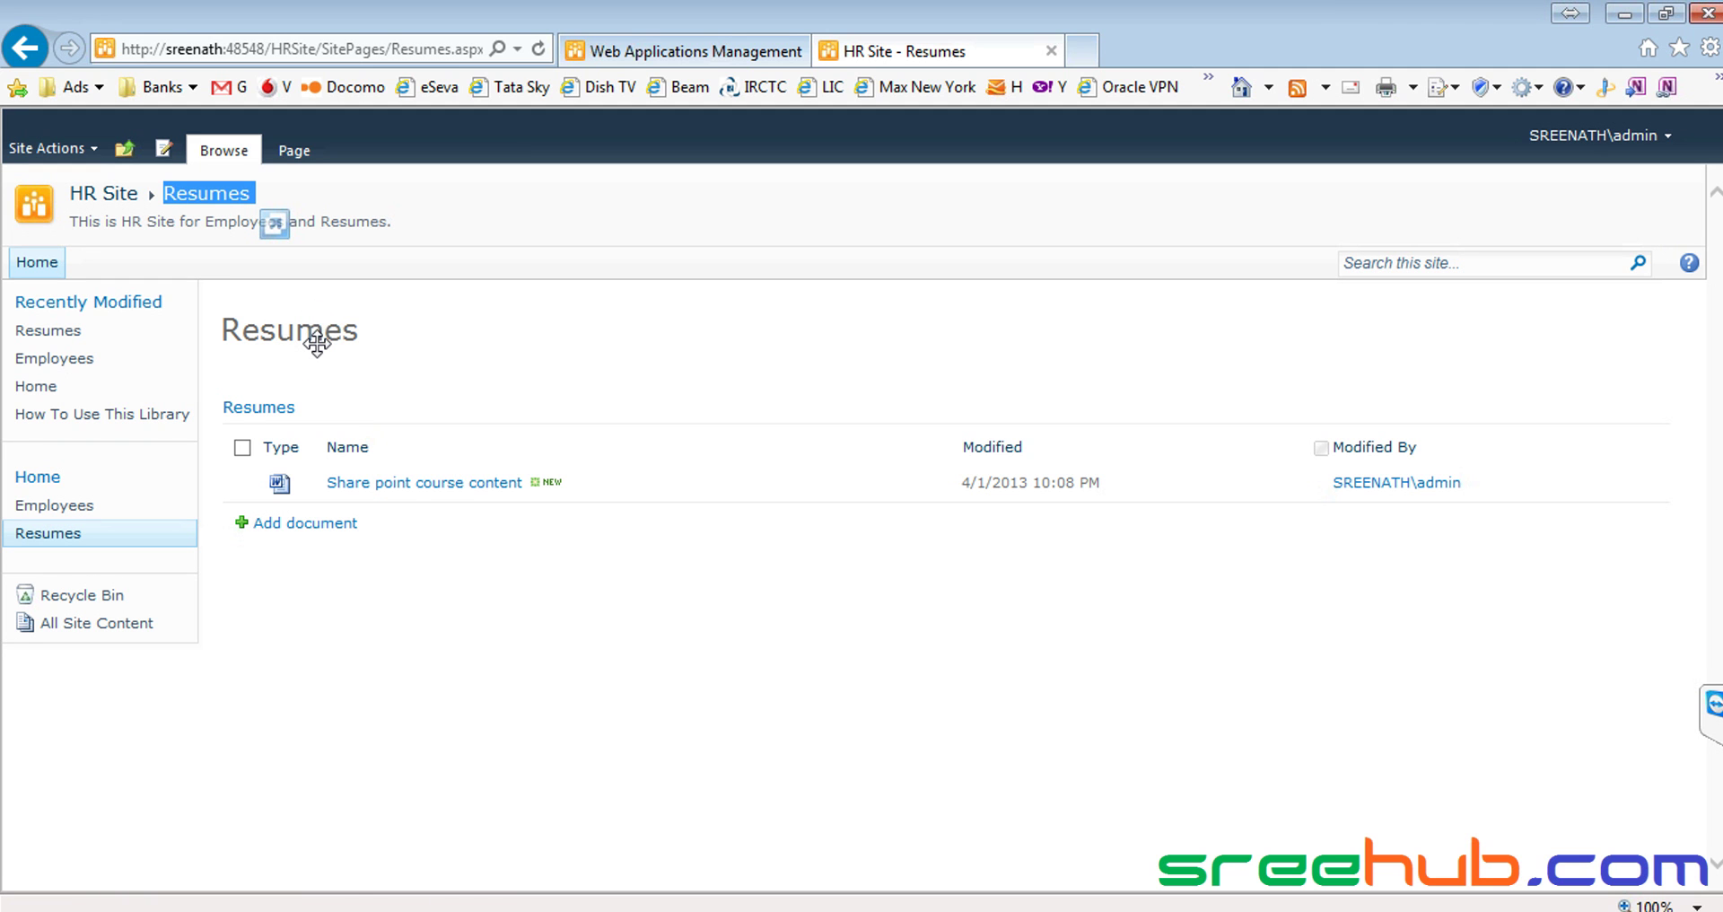
left_click_drag(317, 344, 597, 363)
left_click_drag(597, 364, 442, 500)
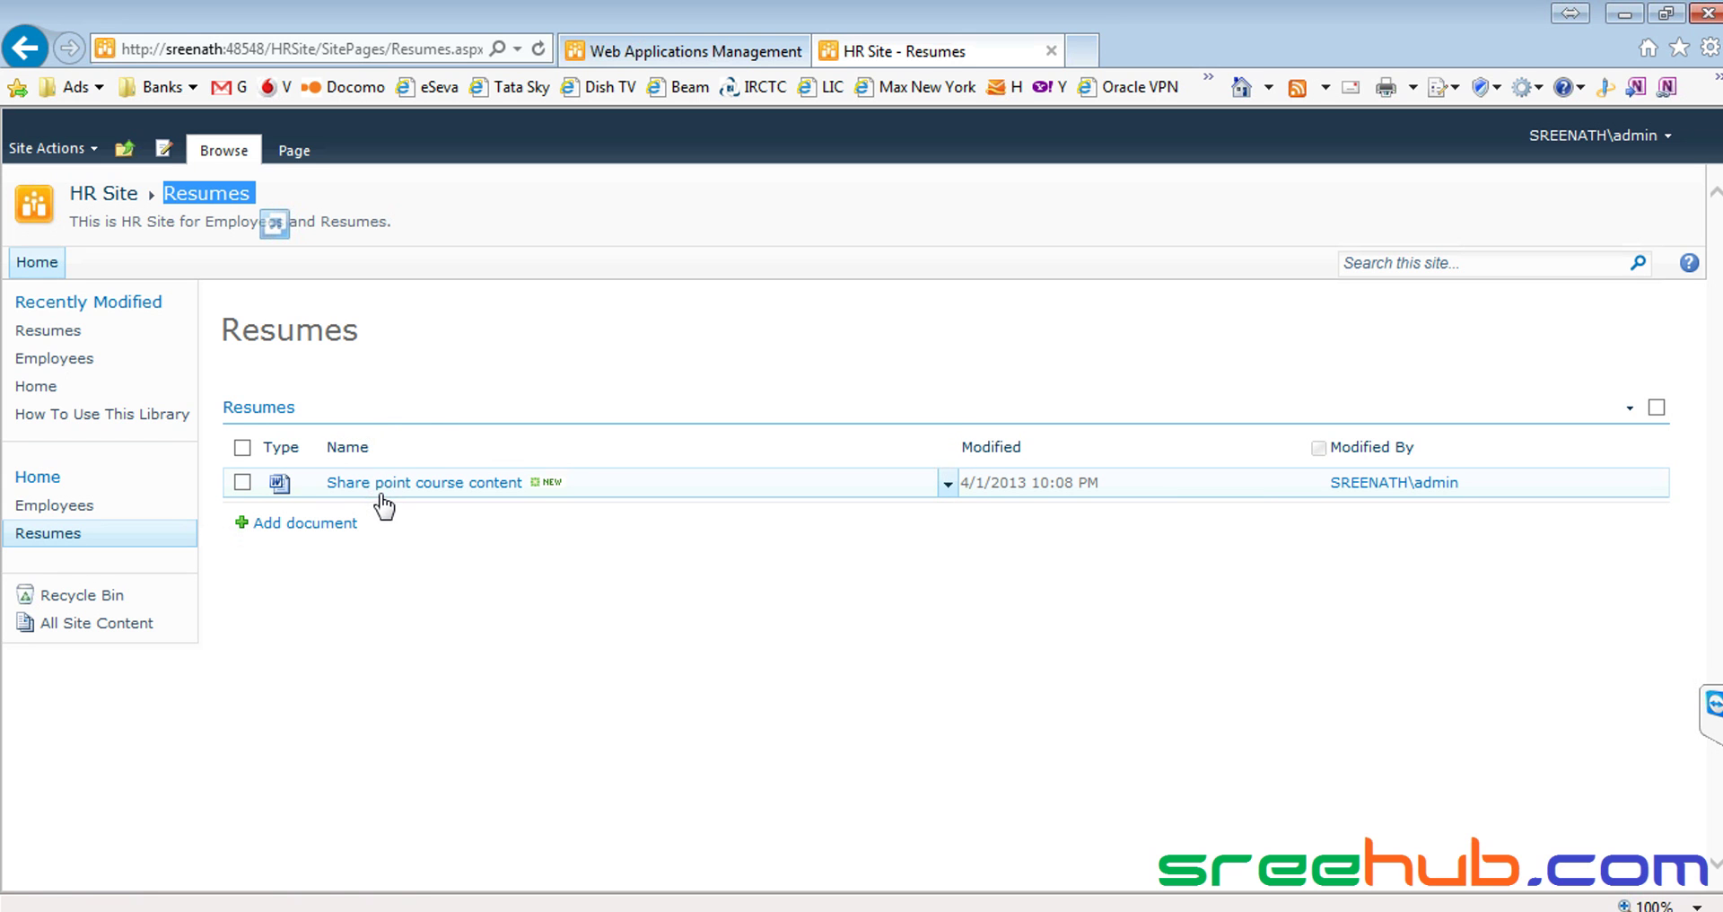
left_click(567, 715)
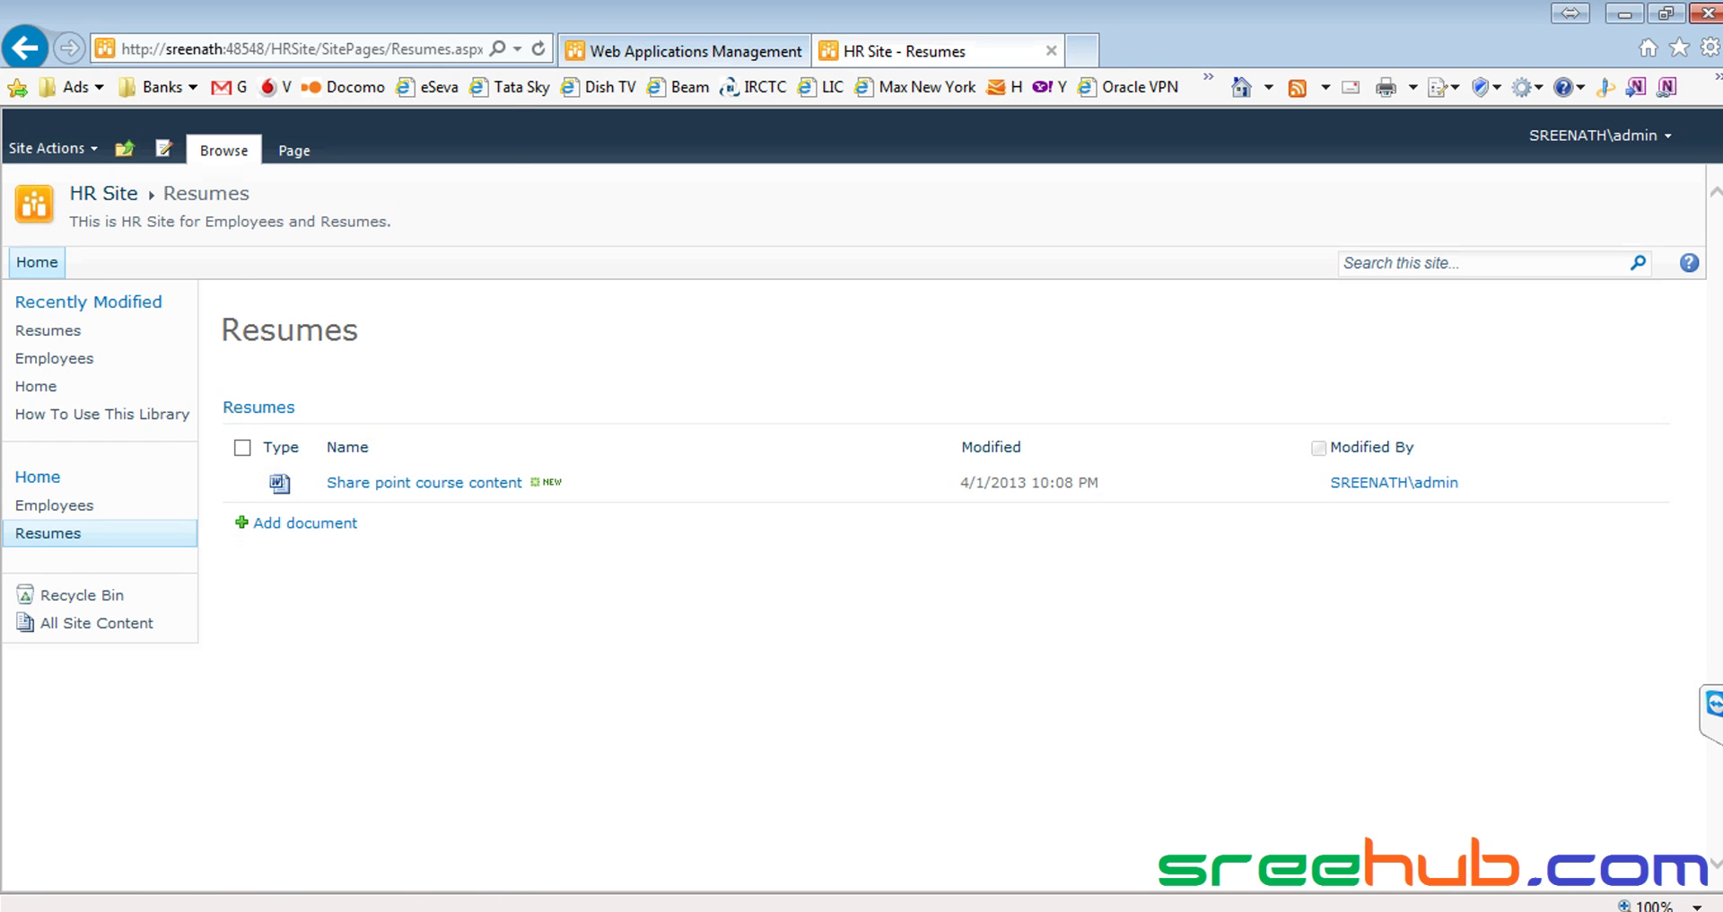
Launch SQL Server Management Studio 2008 R2 from the Start menu
key("super")
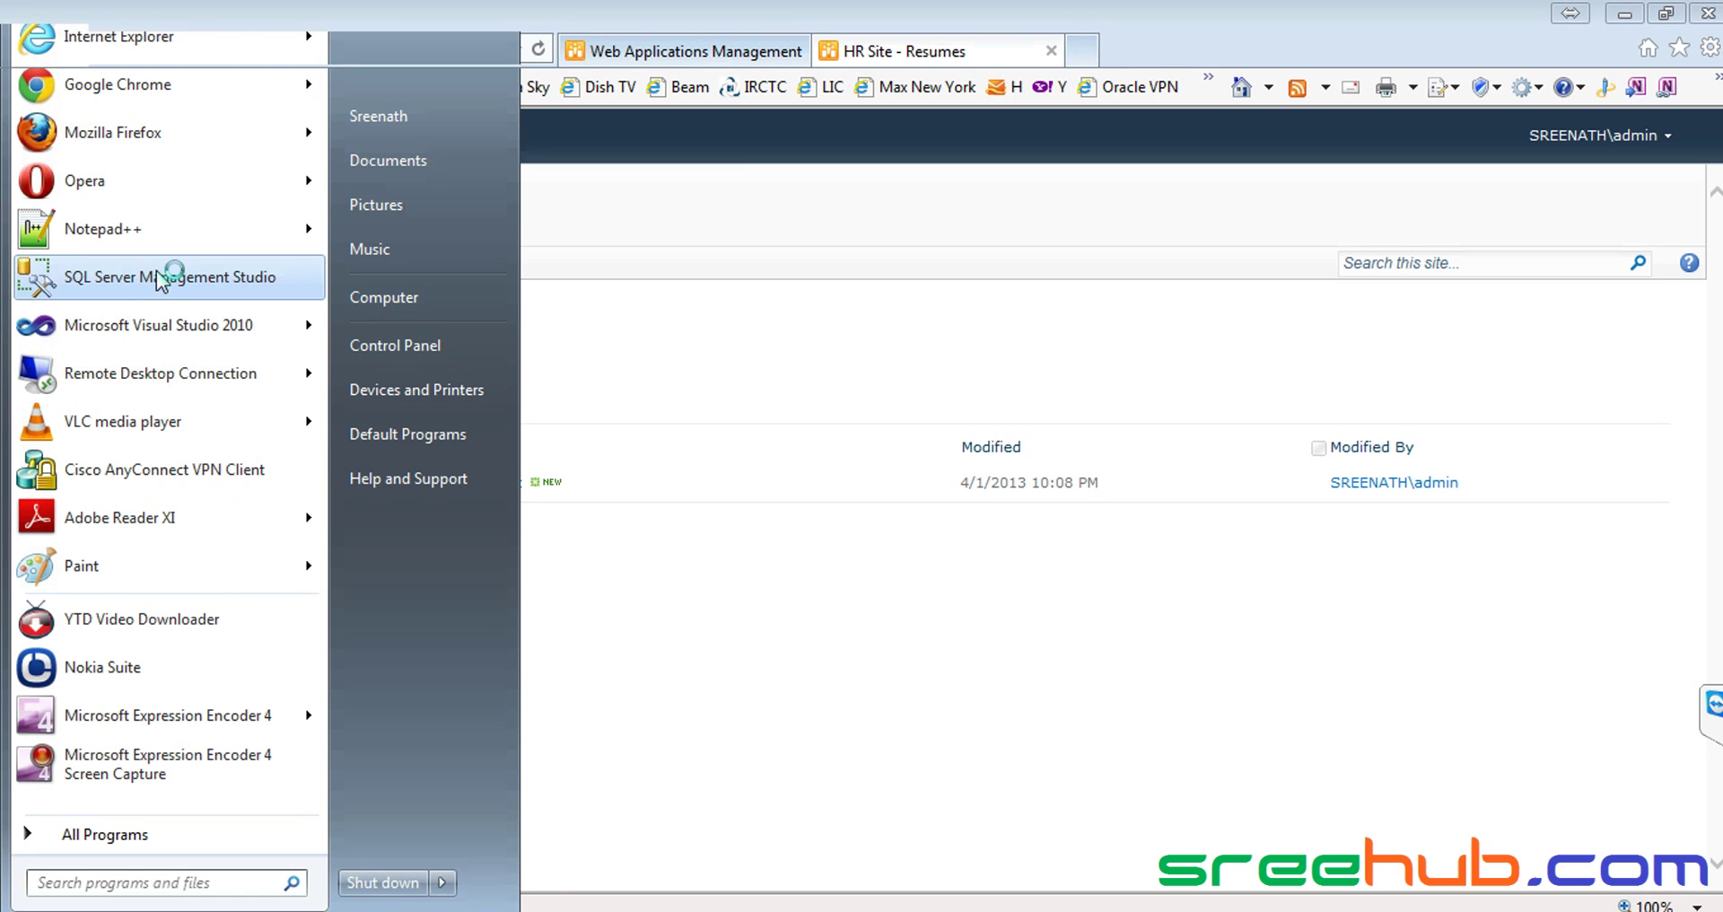
left_click(156, 277)
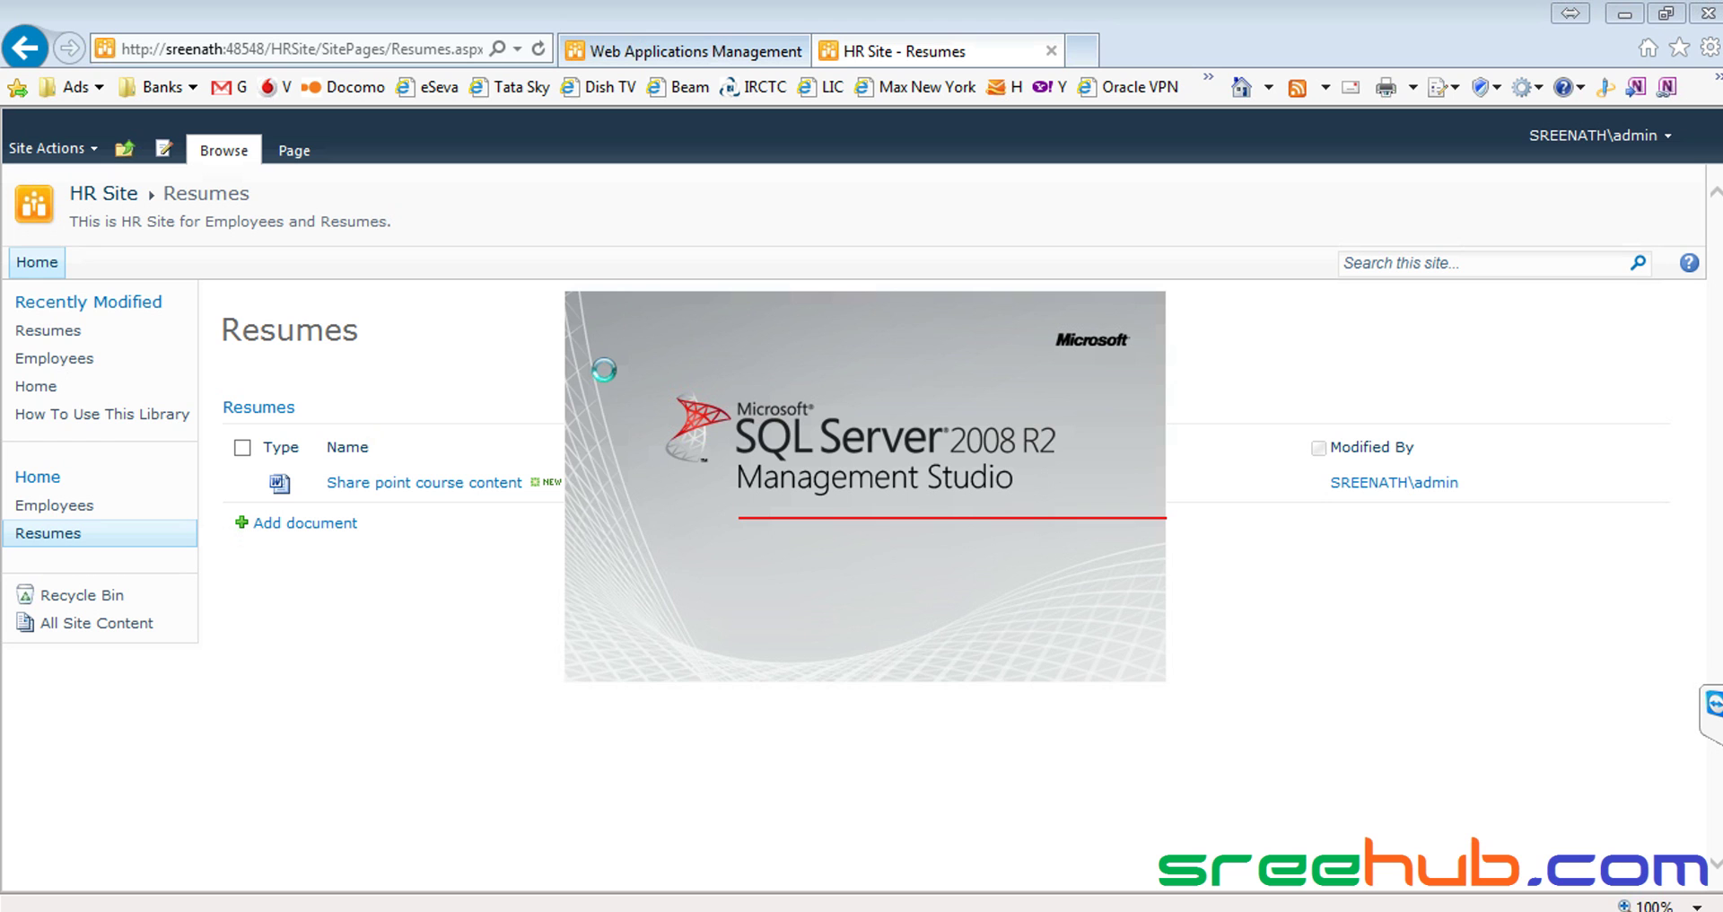
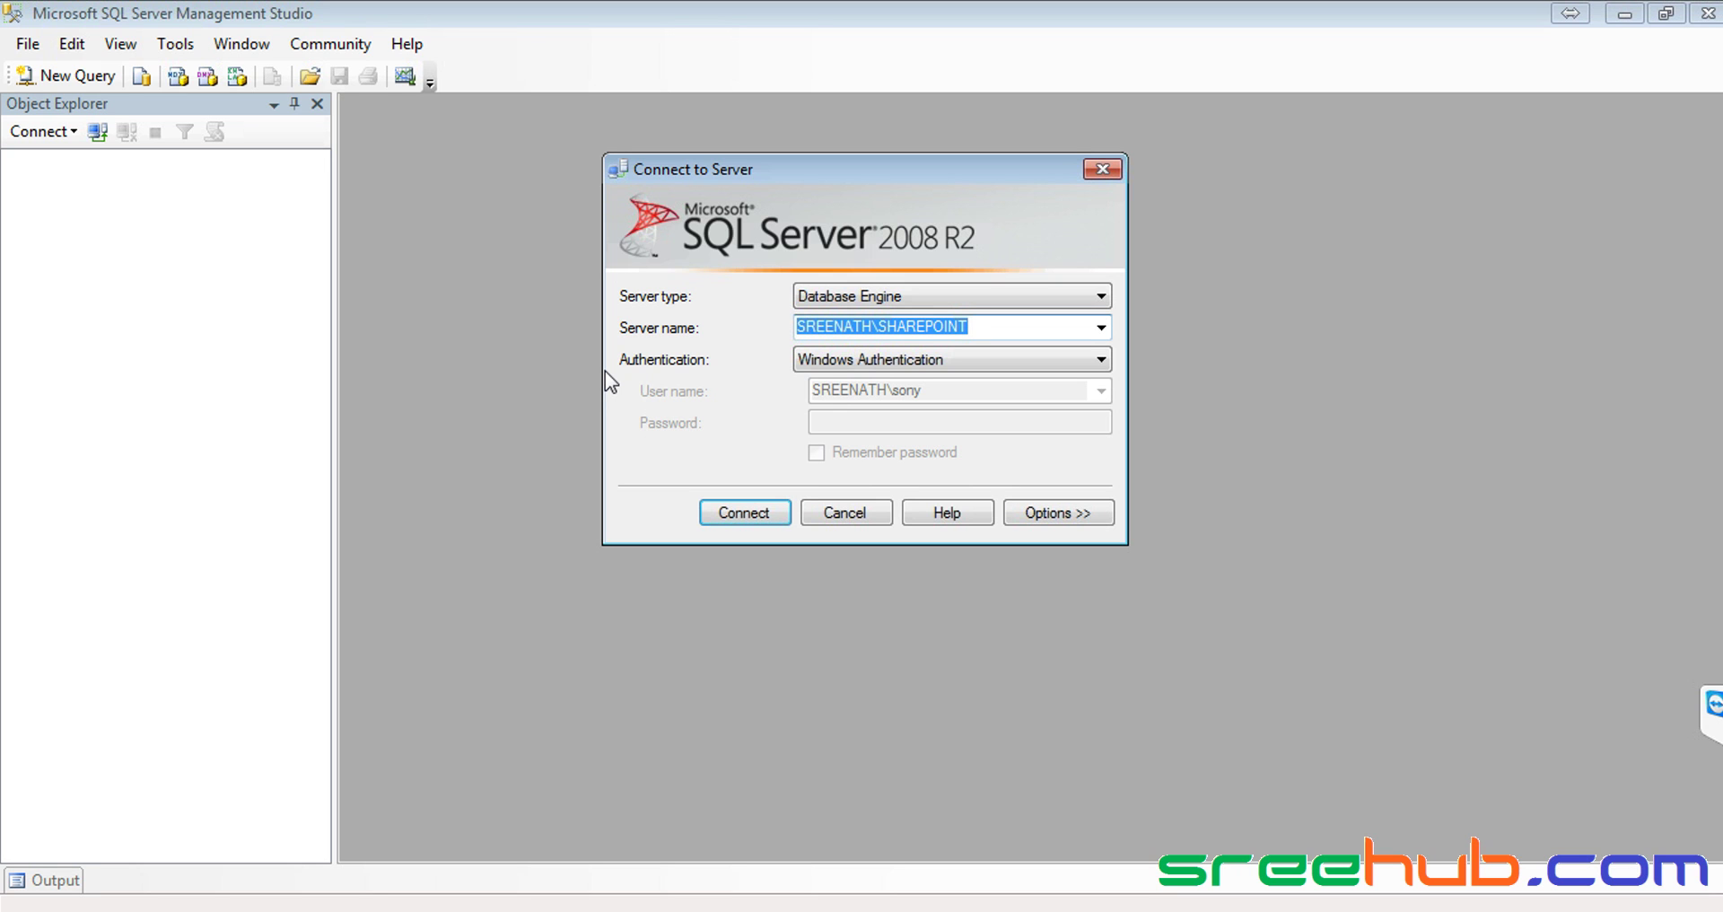
Connect Management Studio to the database server, navigate SharePoint up to CorpITCollection, and expand the databases
left_click(734, 514)
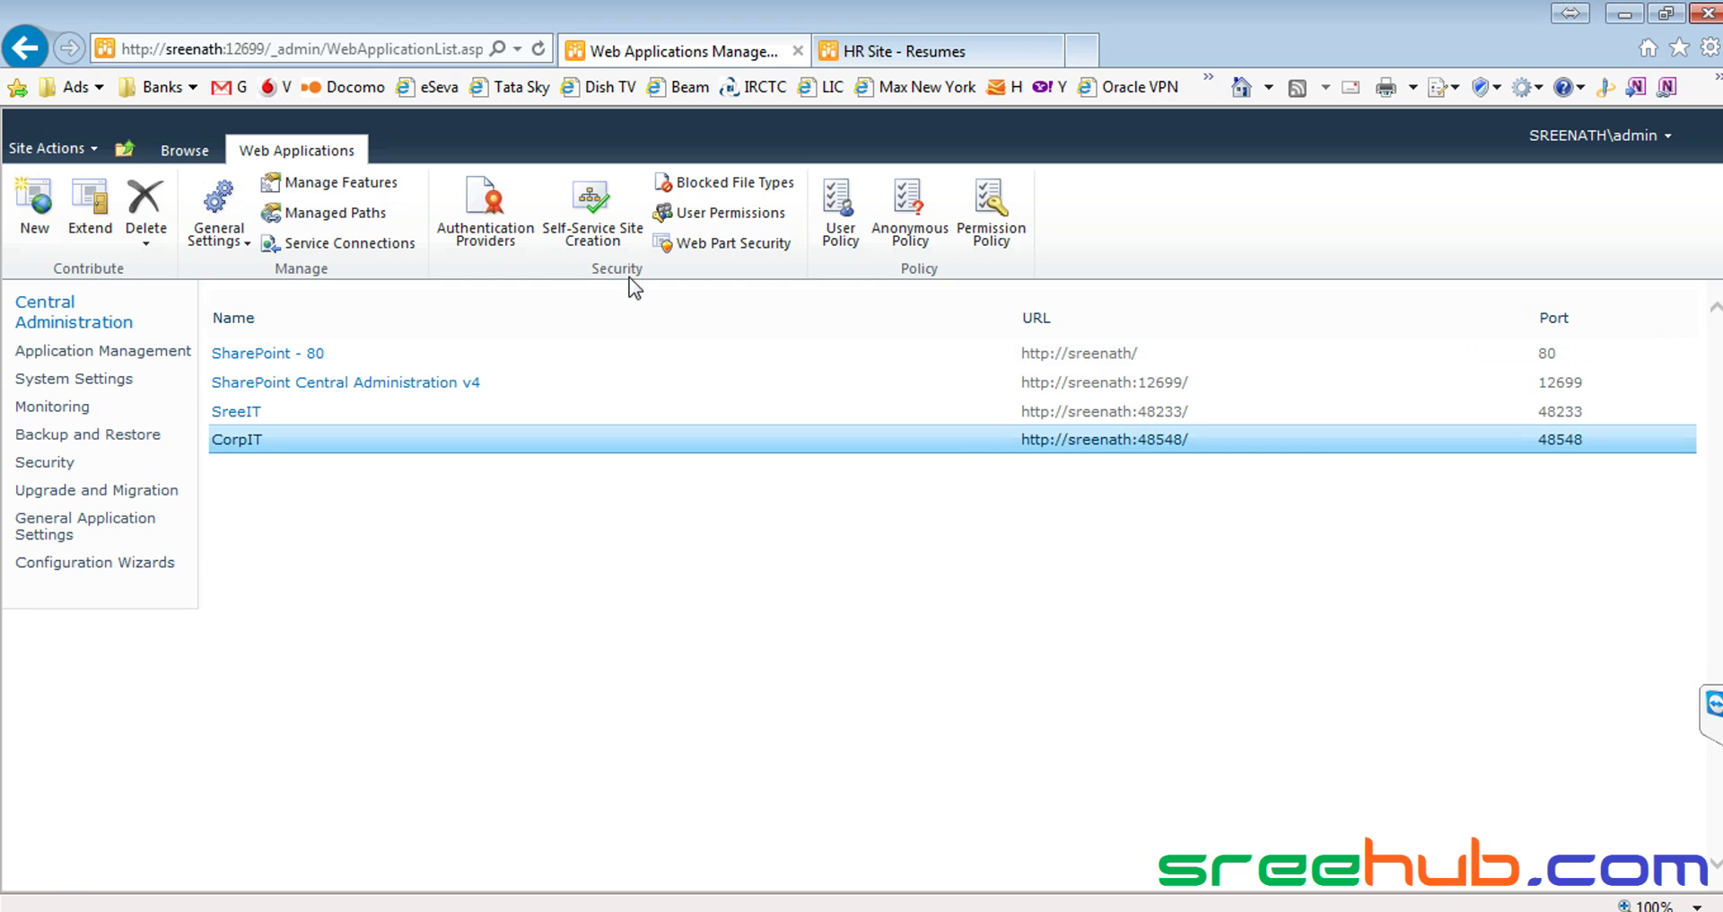
left_click(857, 51)
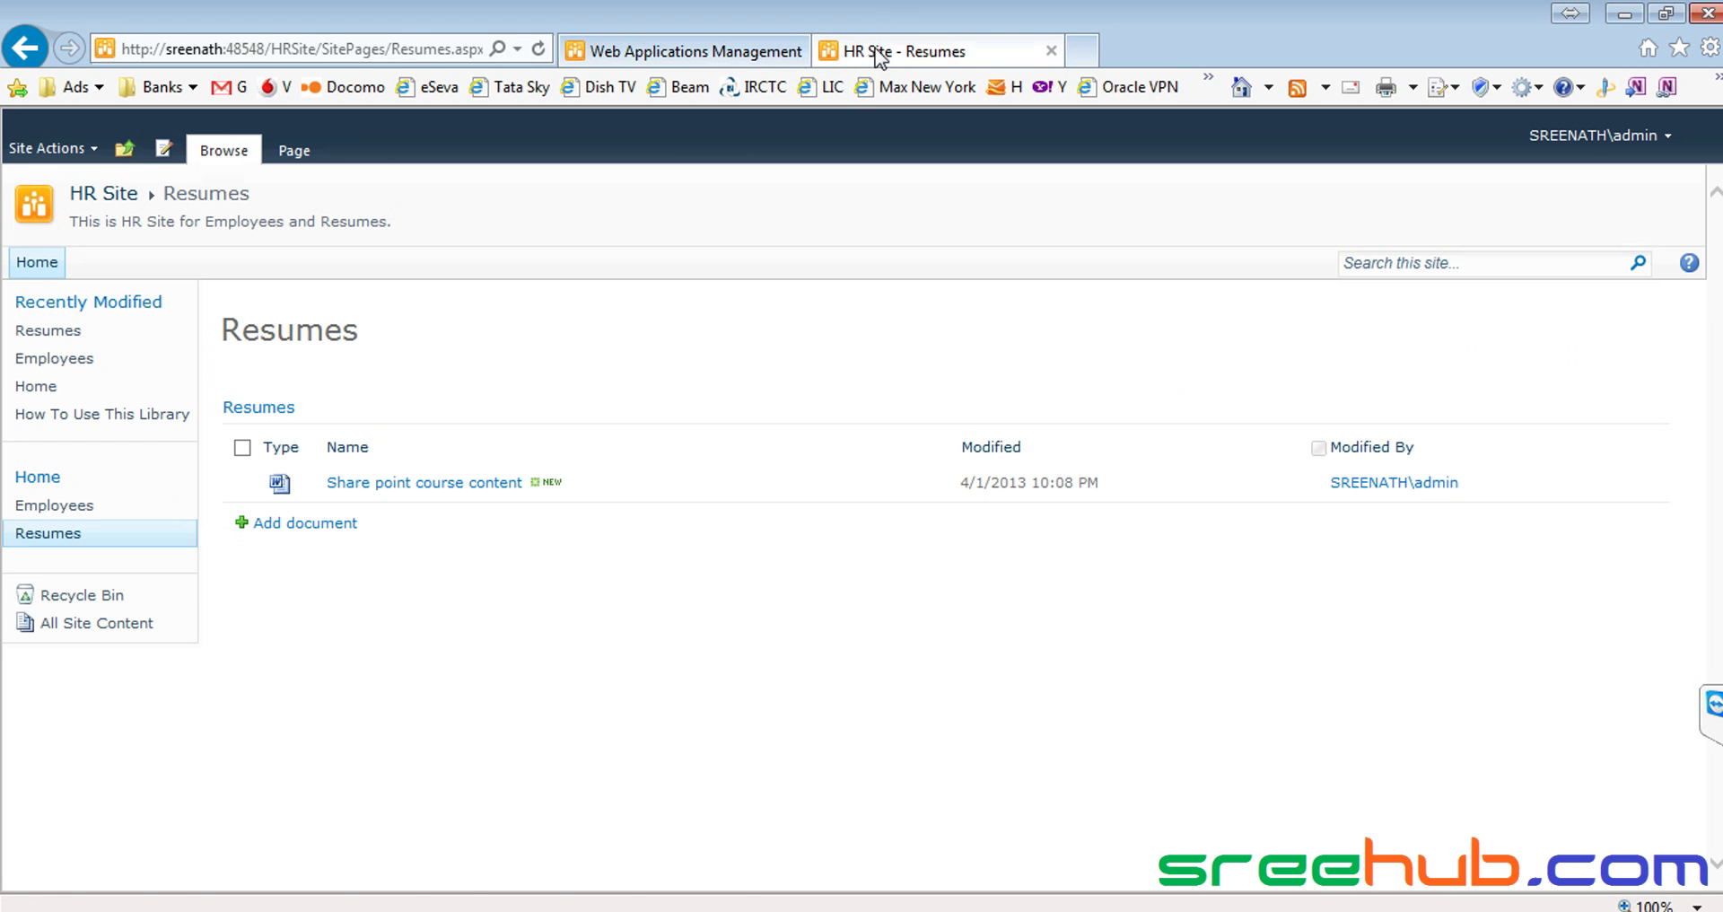
left_click(100, 194)
left_click(125, 153)
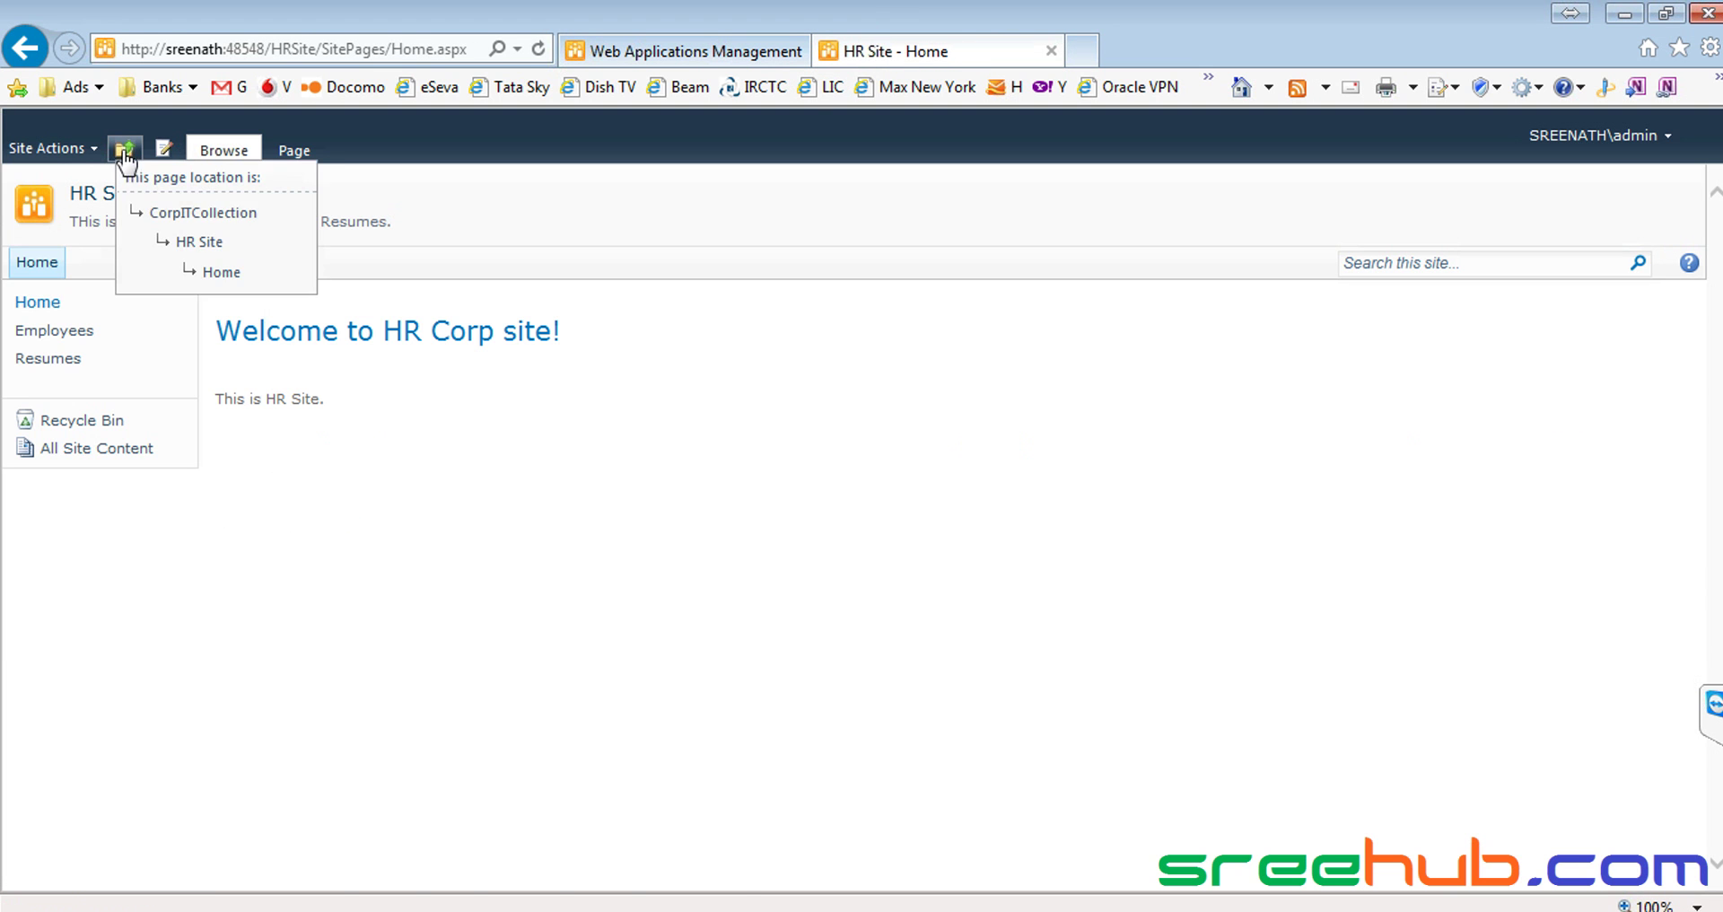
left_click(167, 216)
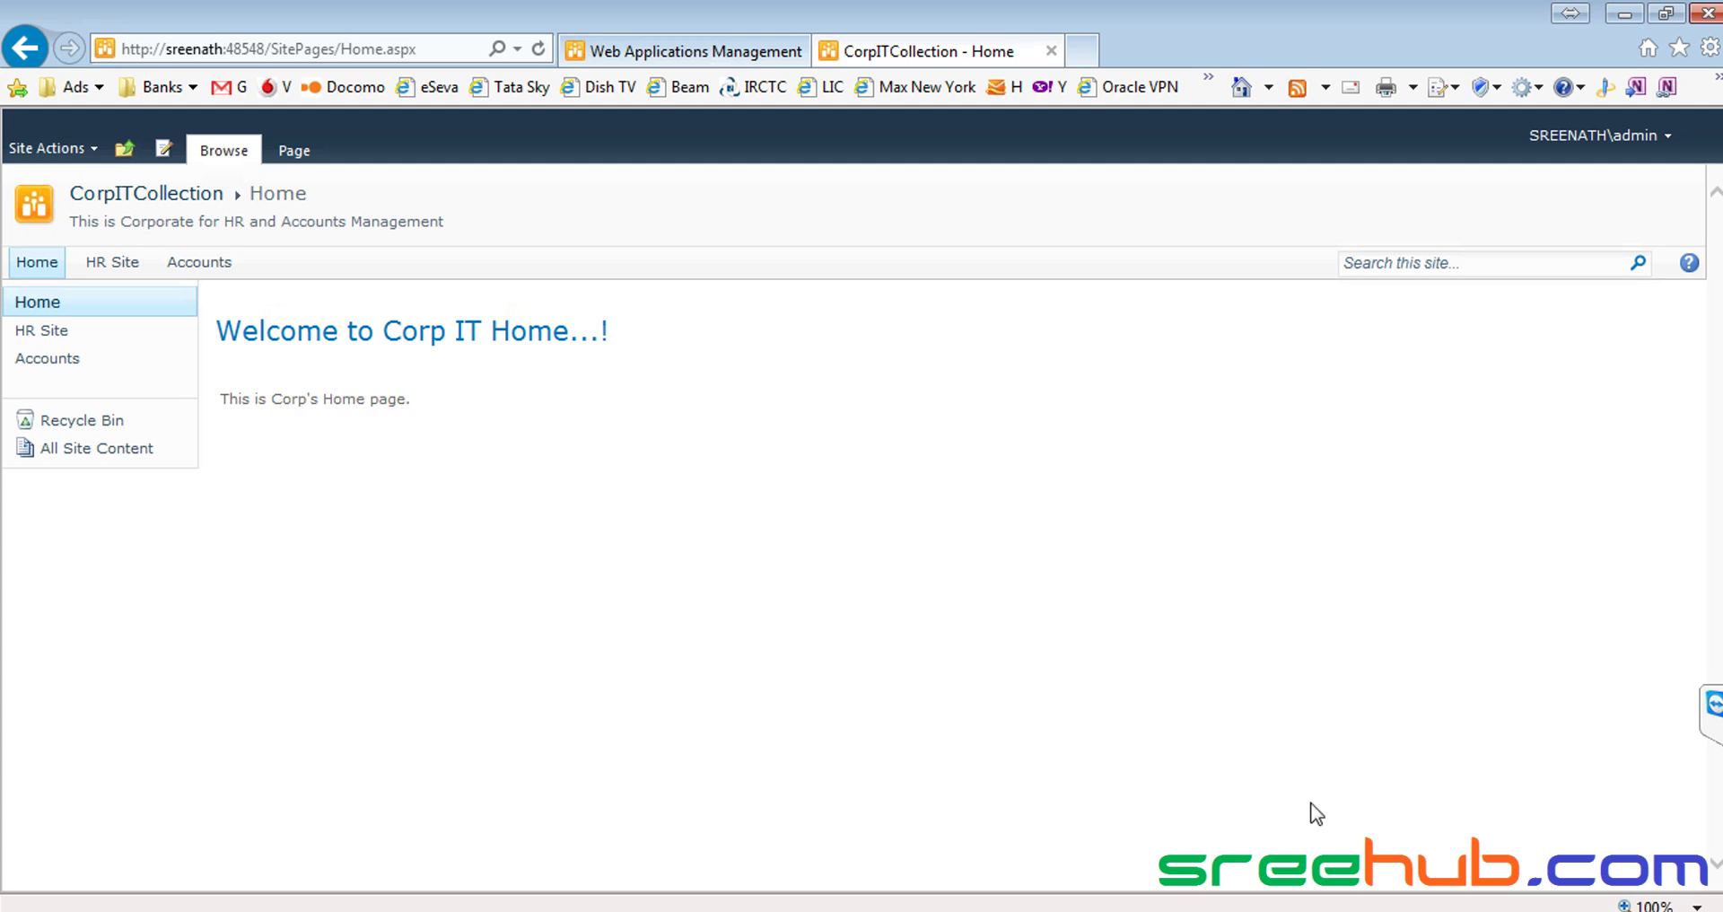
left_click(1346, 910)
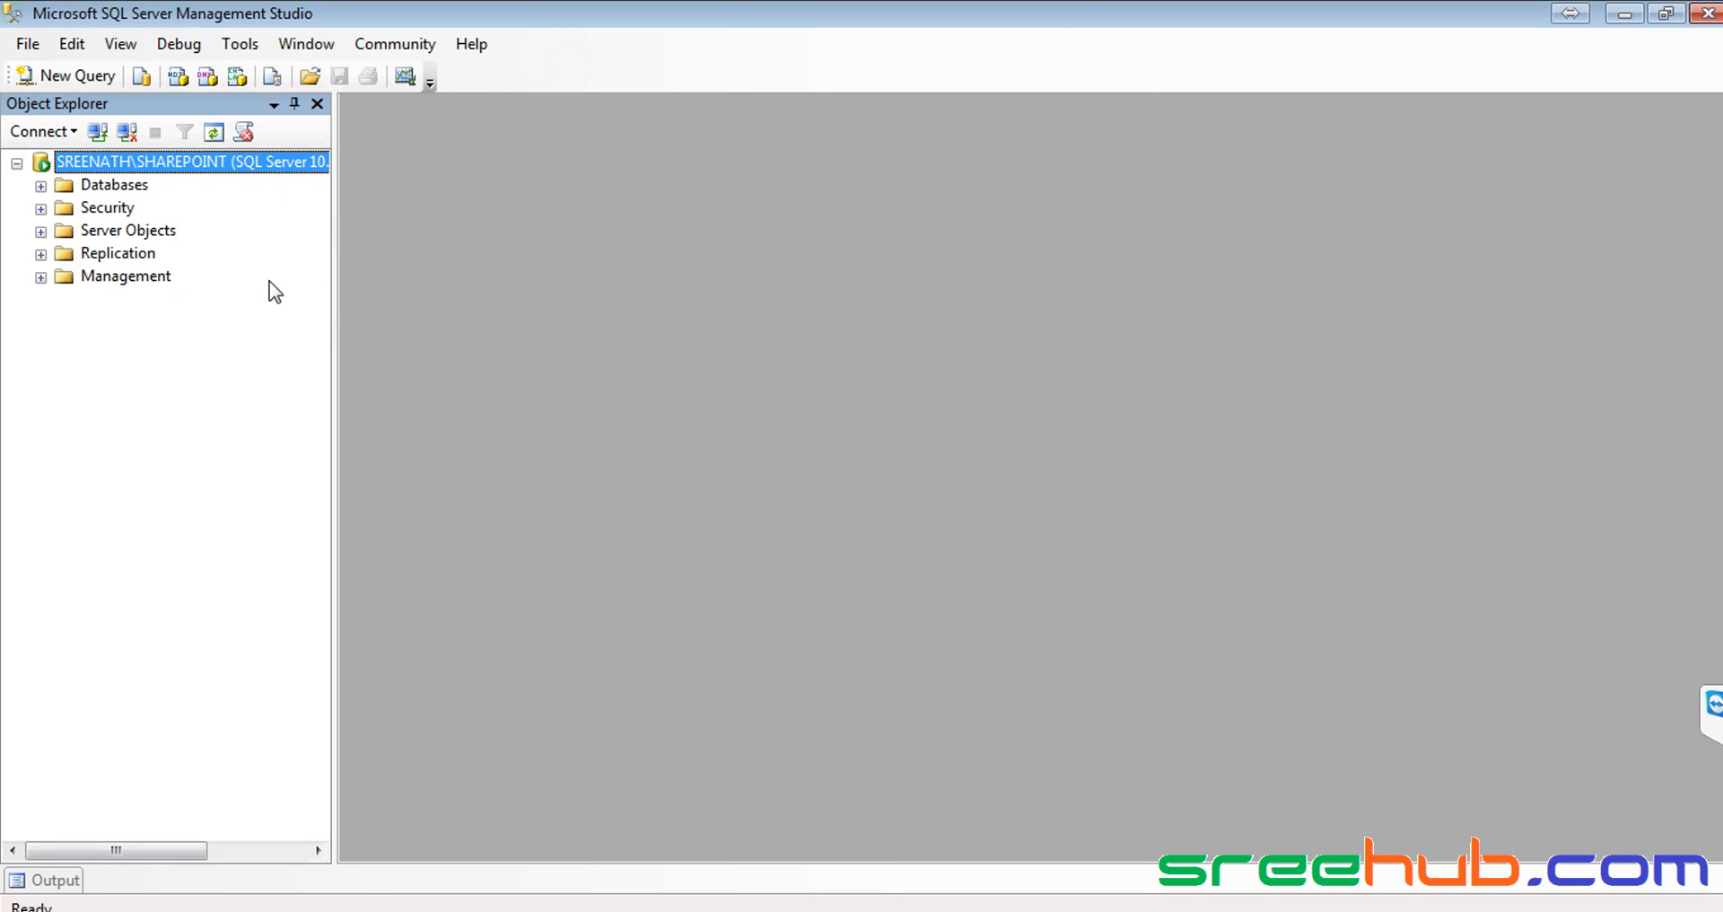
left_click(41, 186)
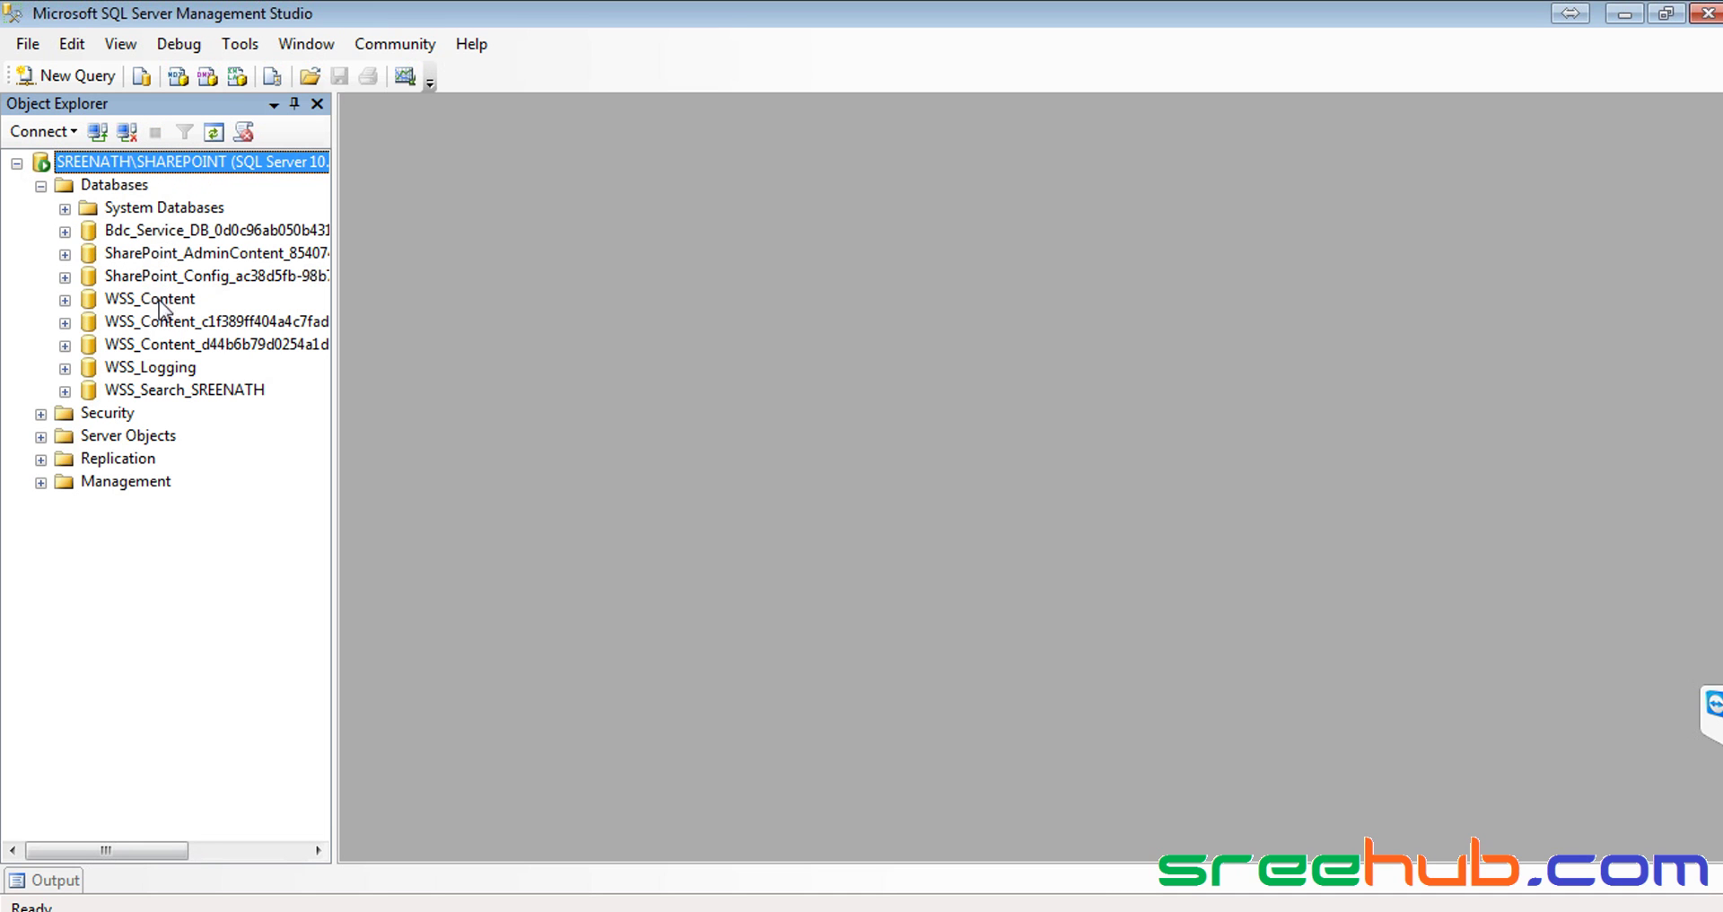
Widen Object Explorer to read the database names, select WSS_Content, and bring the SharePoint browser back
left_click_drag(335, 417, 435, 418)
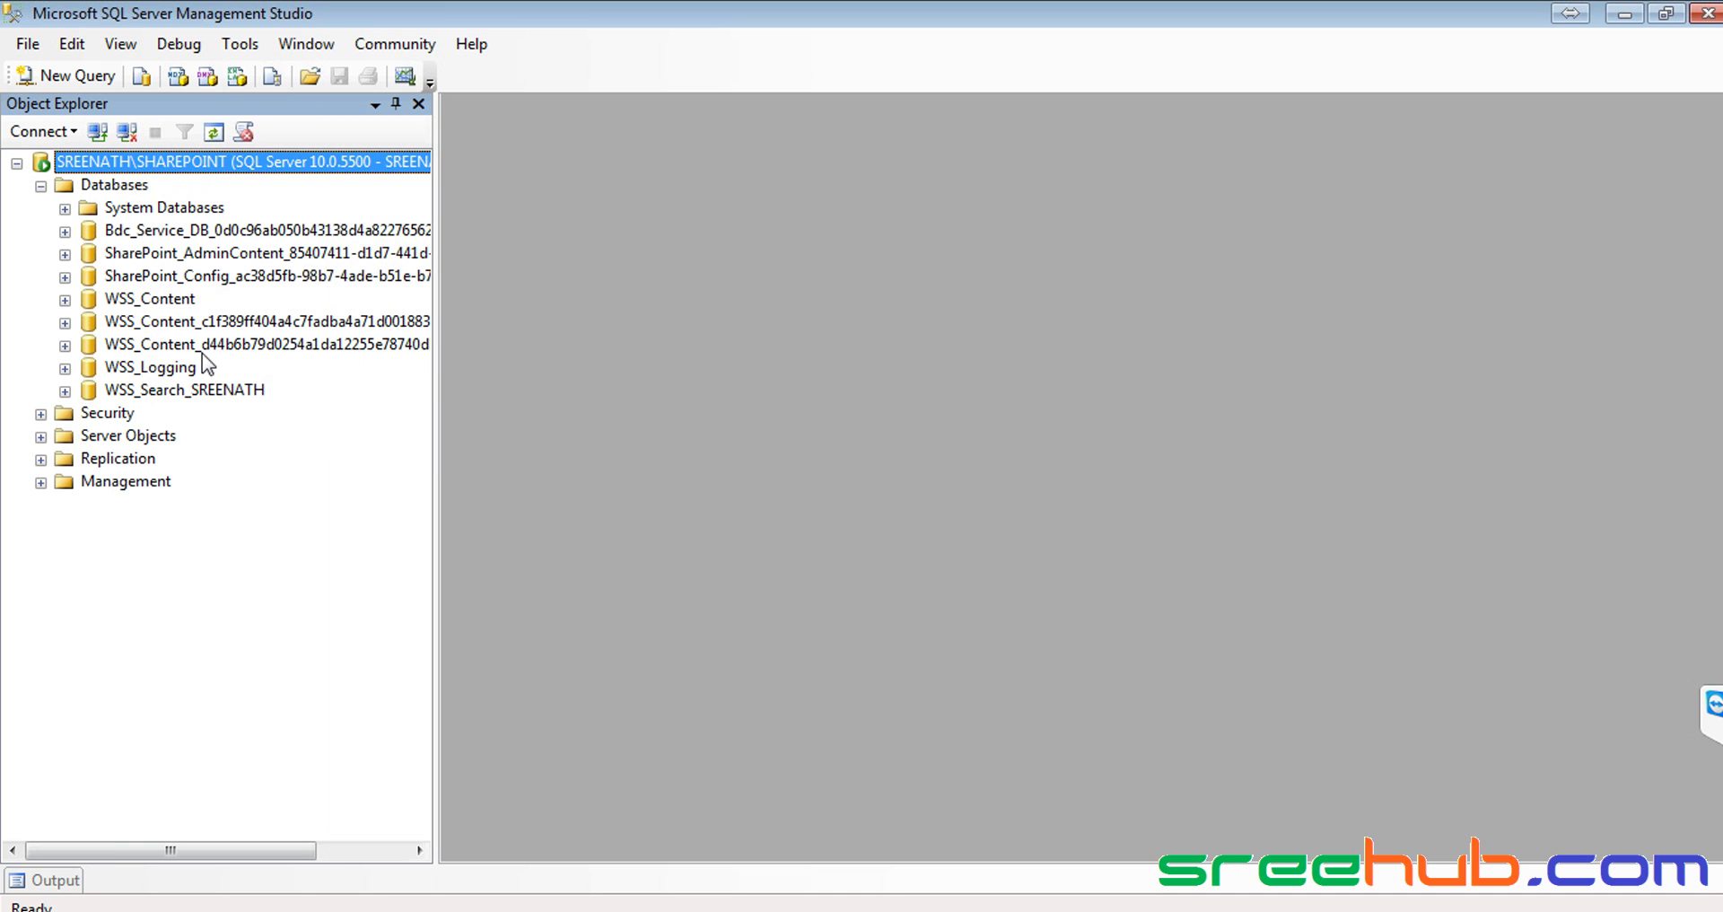
left_click(148, 300)
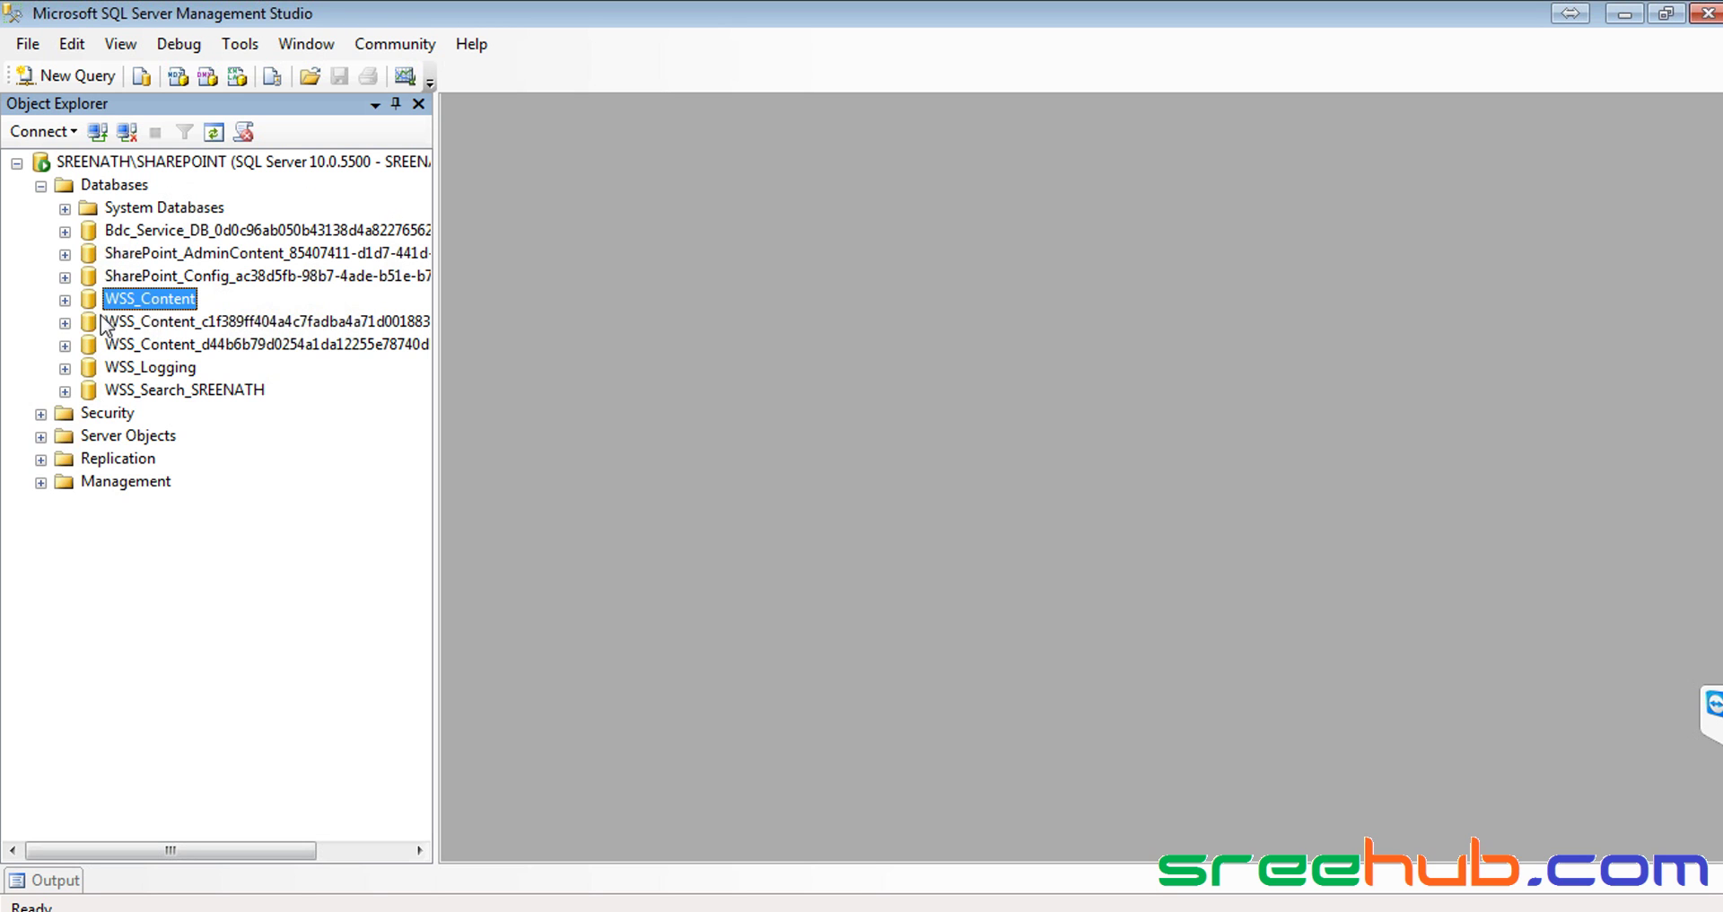
left_click(180, 910)
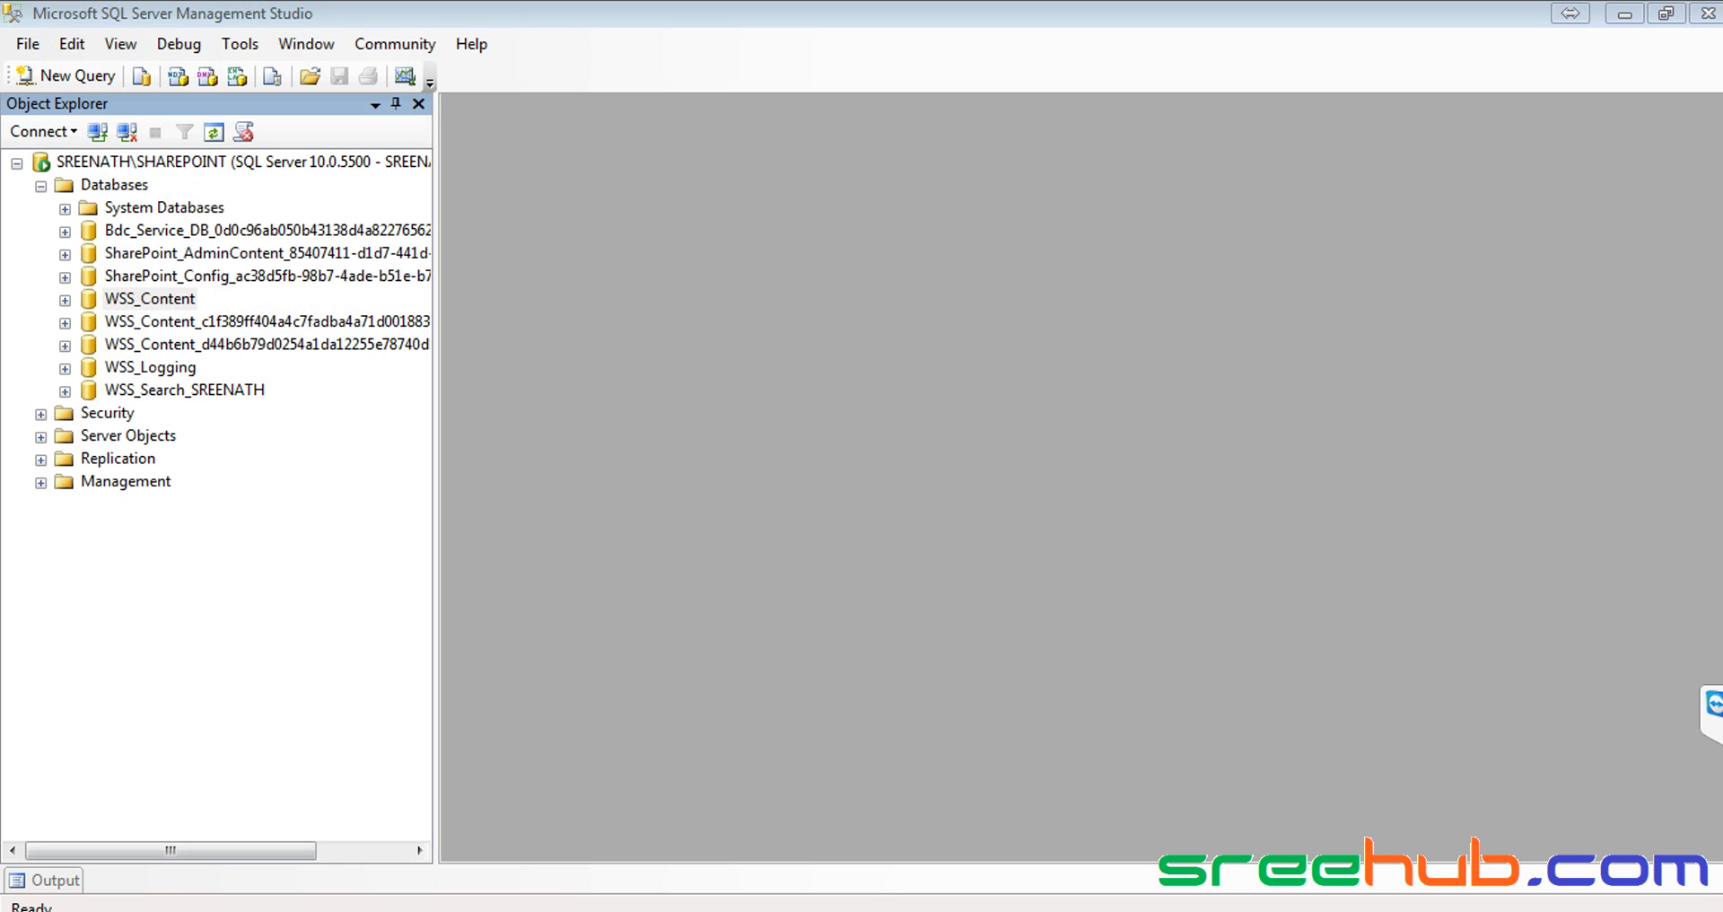
left_click(194, 840)
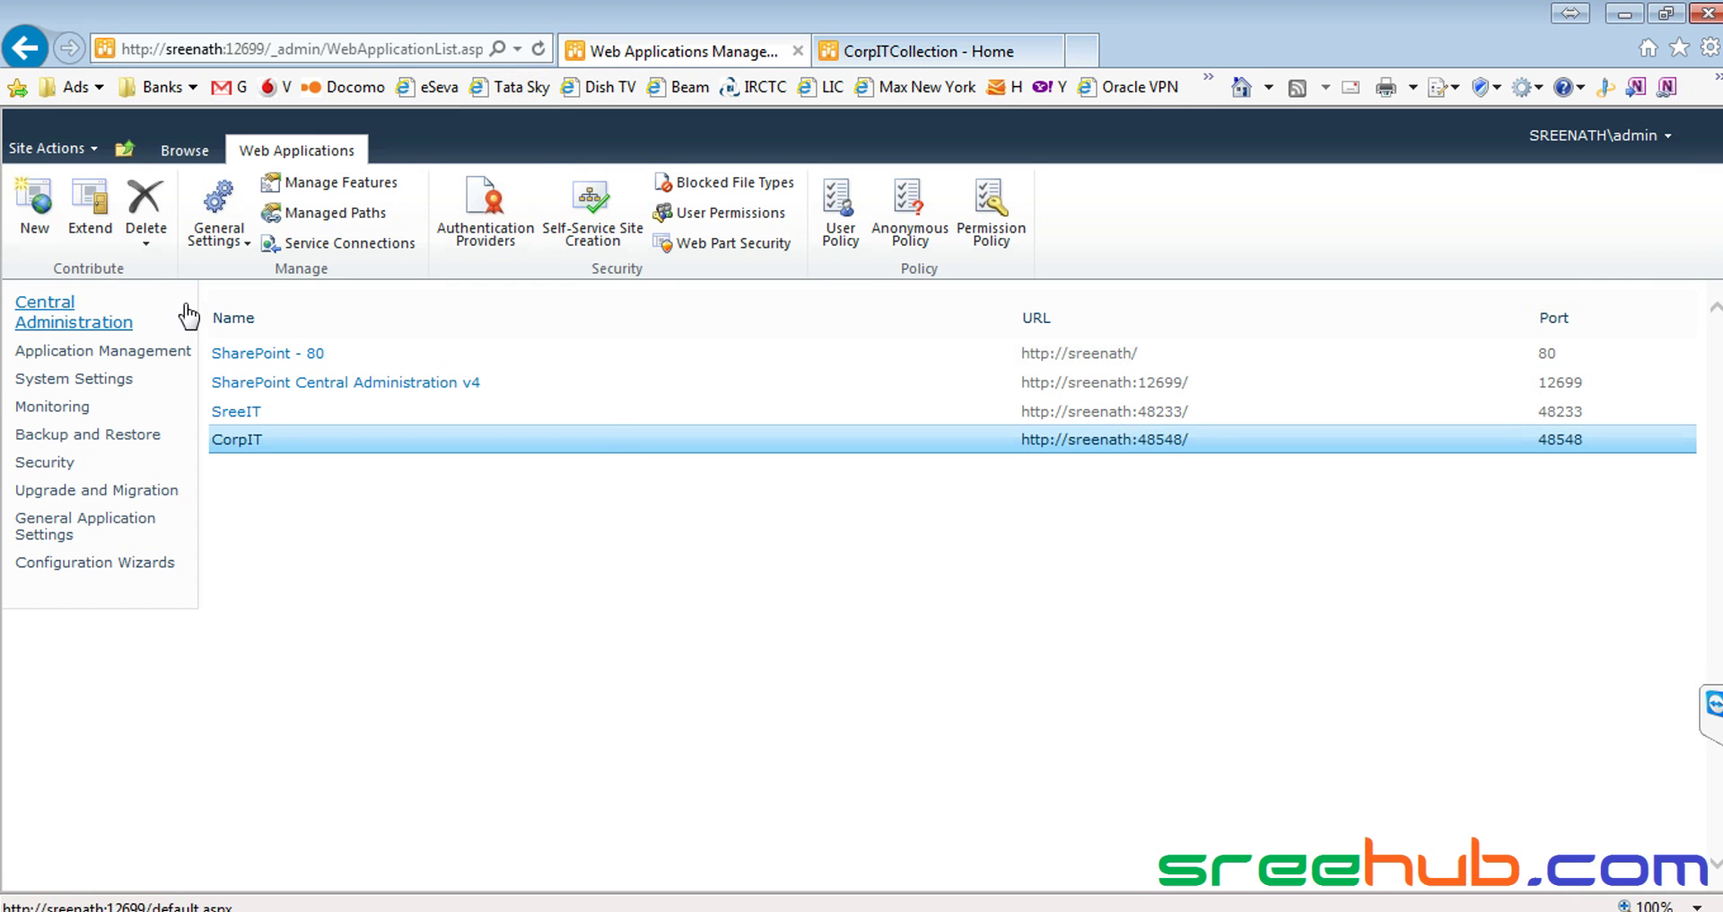
Open Manage content databases from Central Administration
left_click(58, 324)
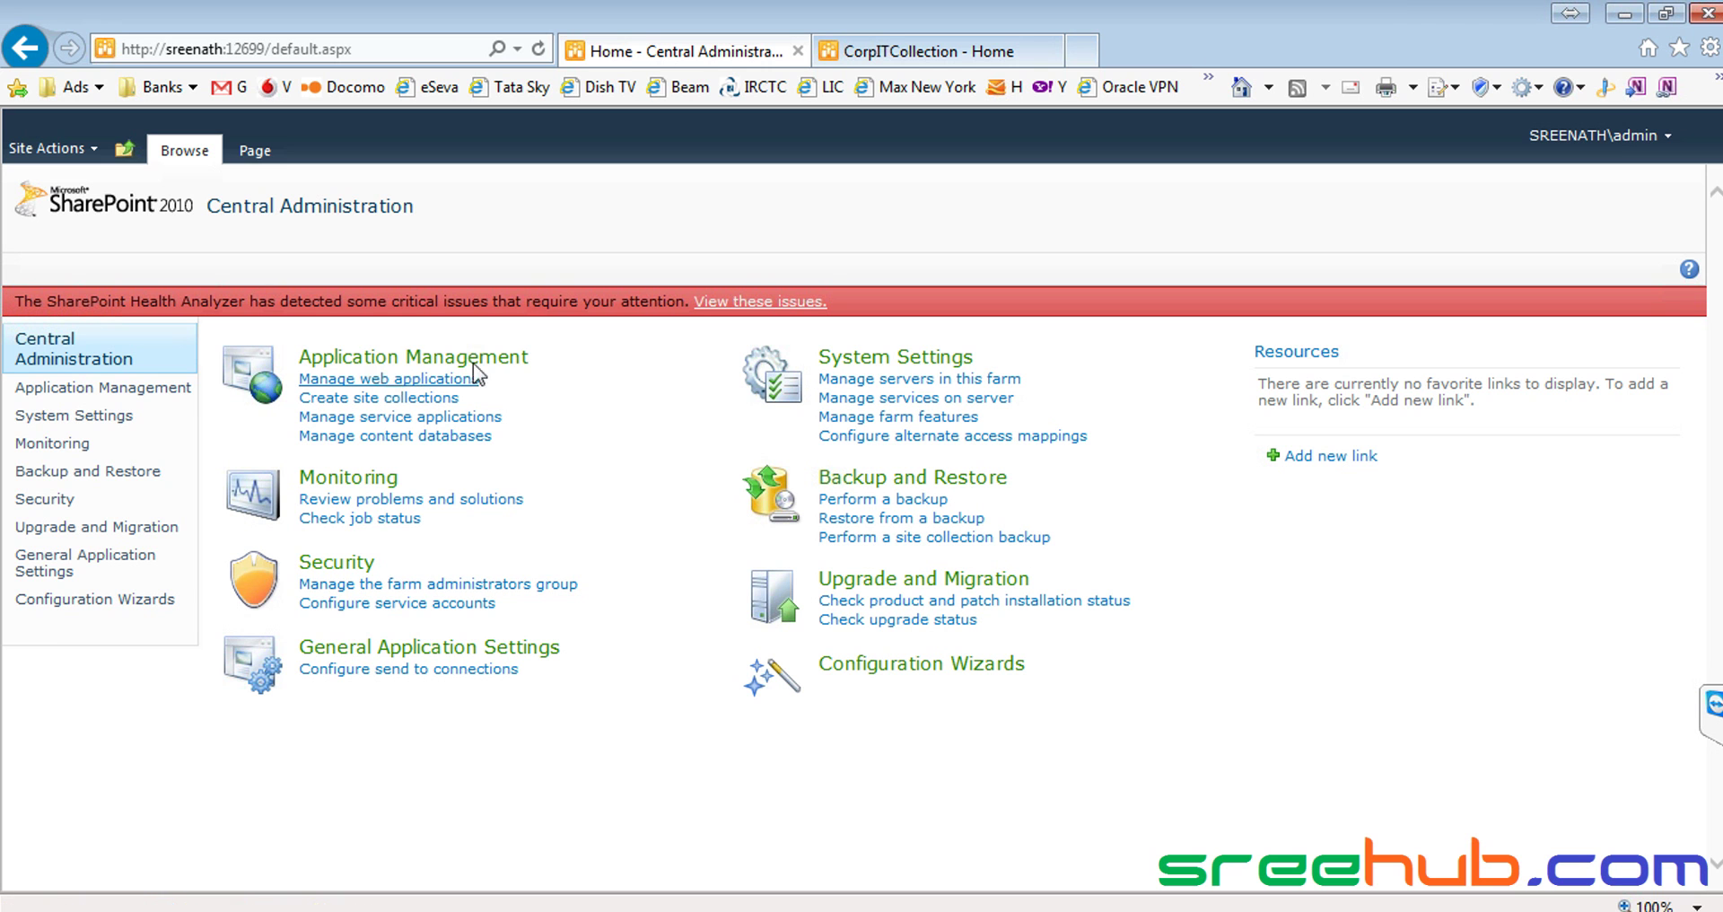
left_click(425, 439)
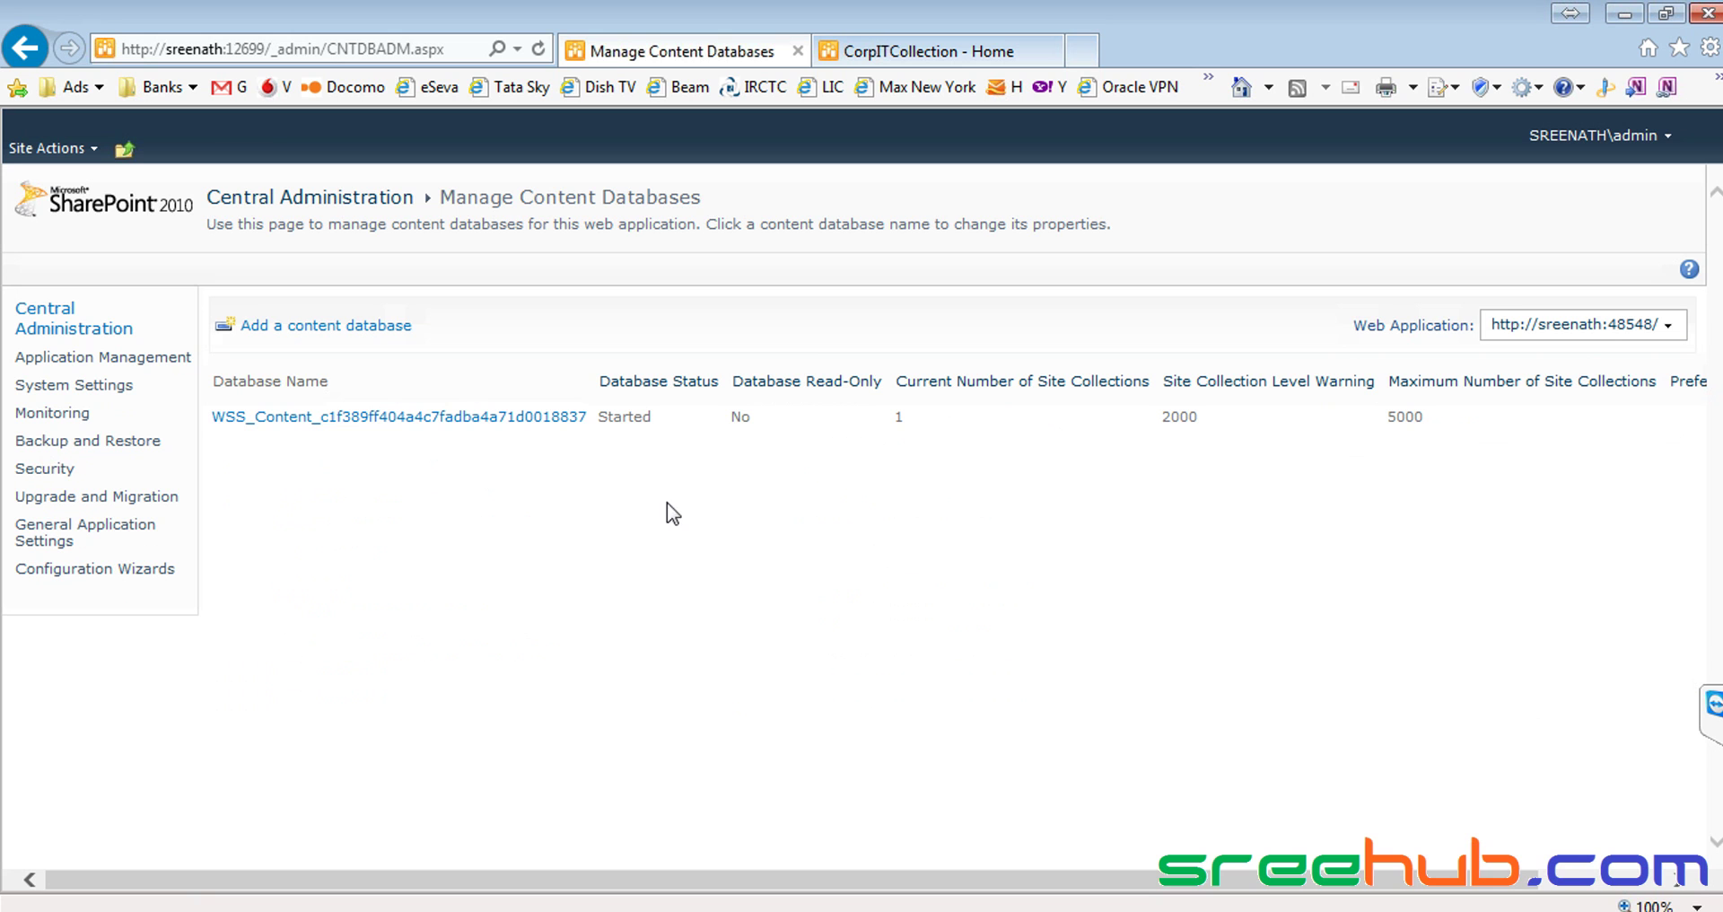
left_click_drag(1348, 325, 1469, 327)
Switch the web application to CorpIT, then select WSS_Content_c1f389ff404a4c7fadba4a71d0018837 in Management Studio
left_click(1665, 327)
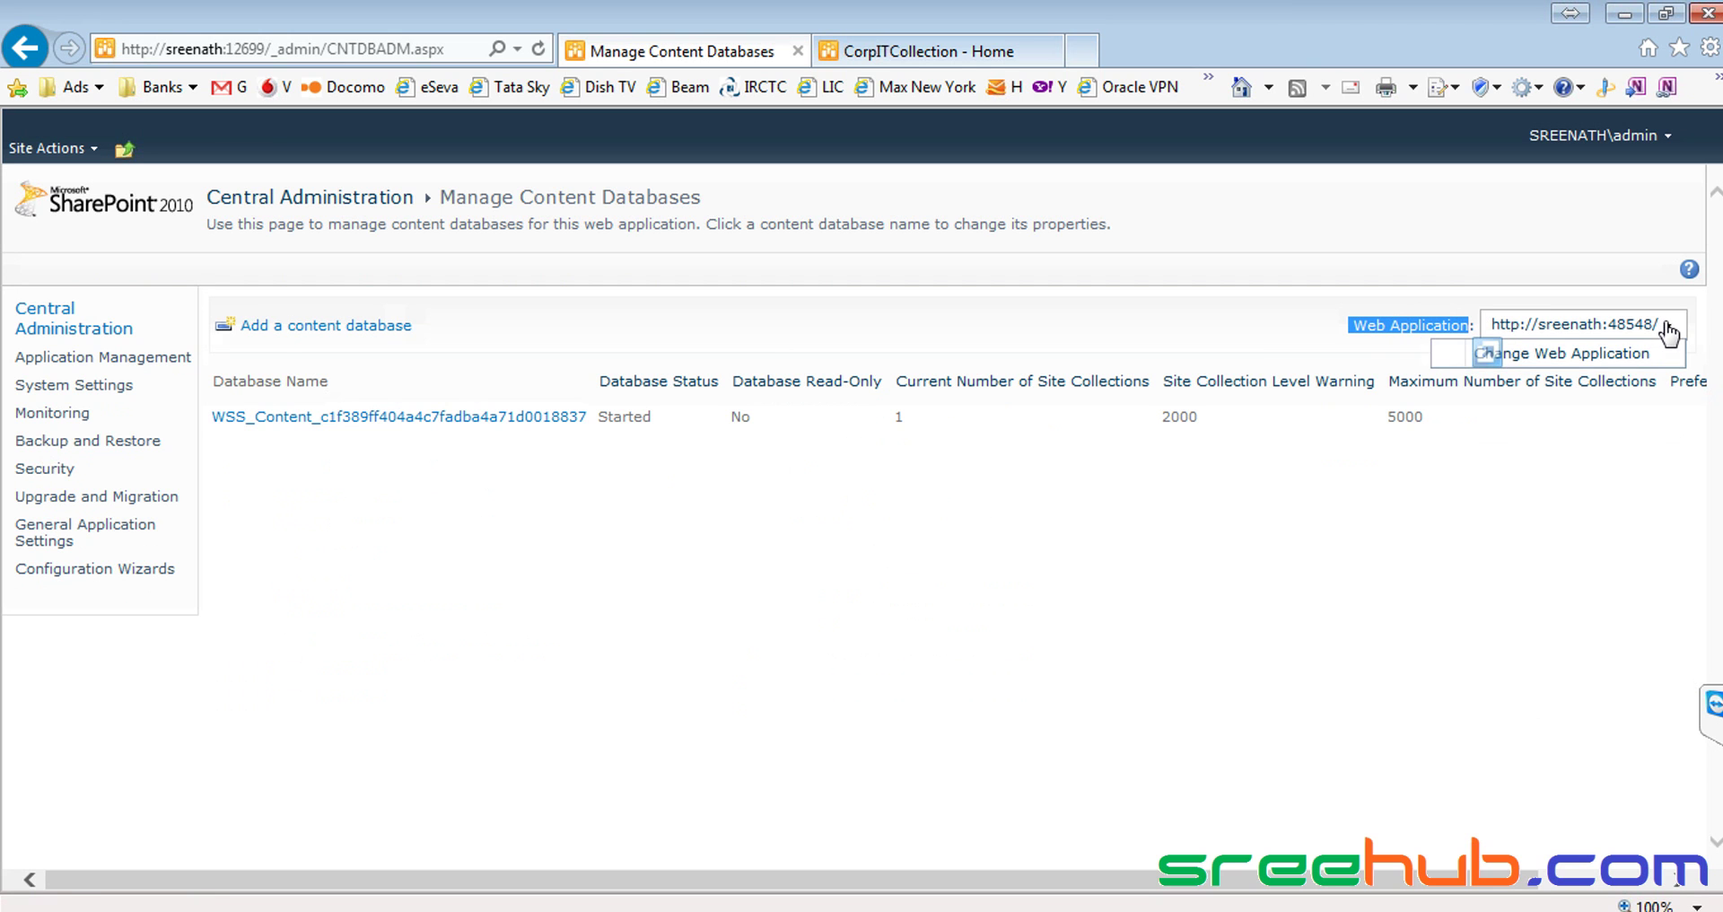
left_click(1544, 355)
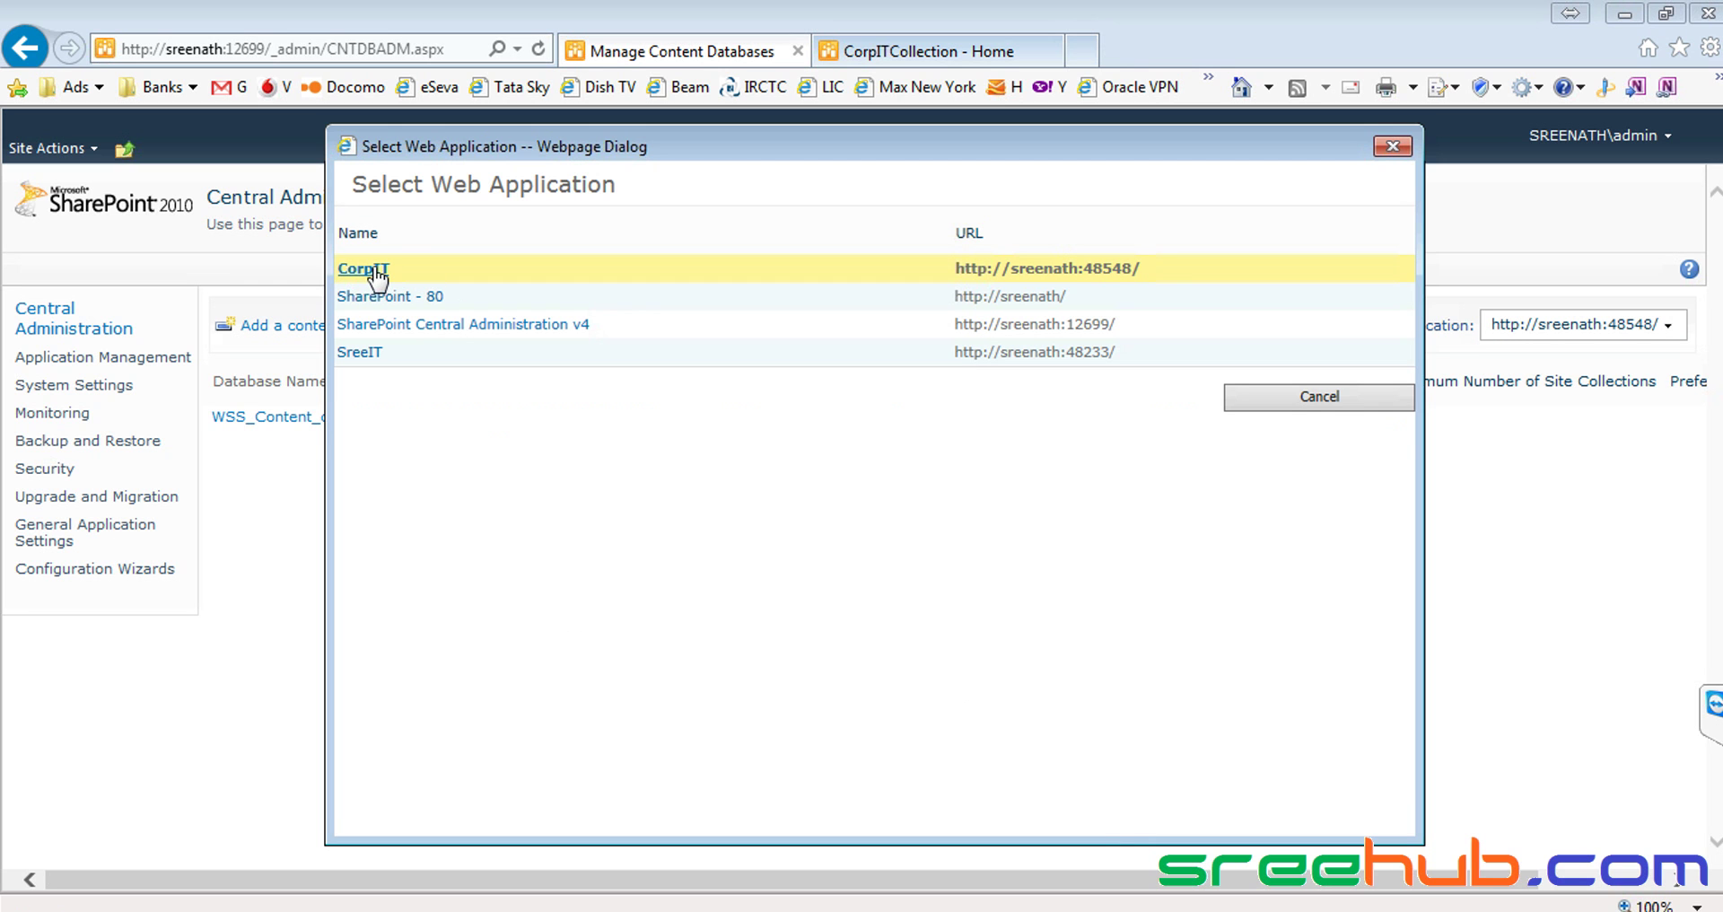
left_click(375, 272)
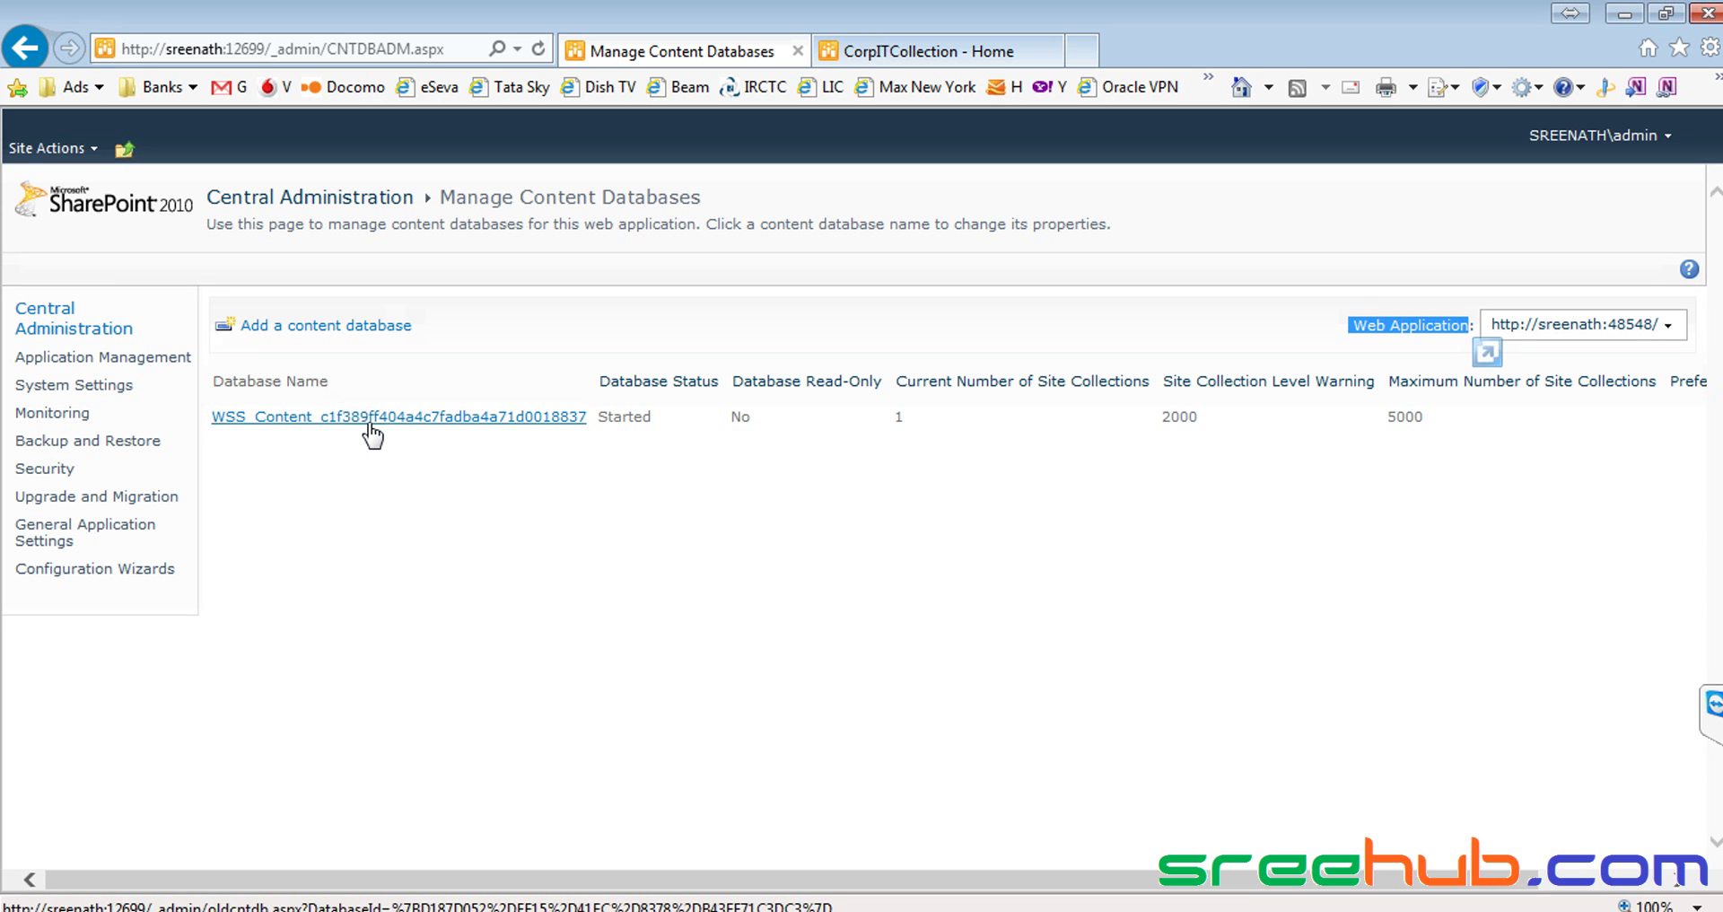
key("alt+Tab")
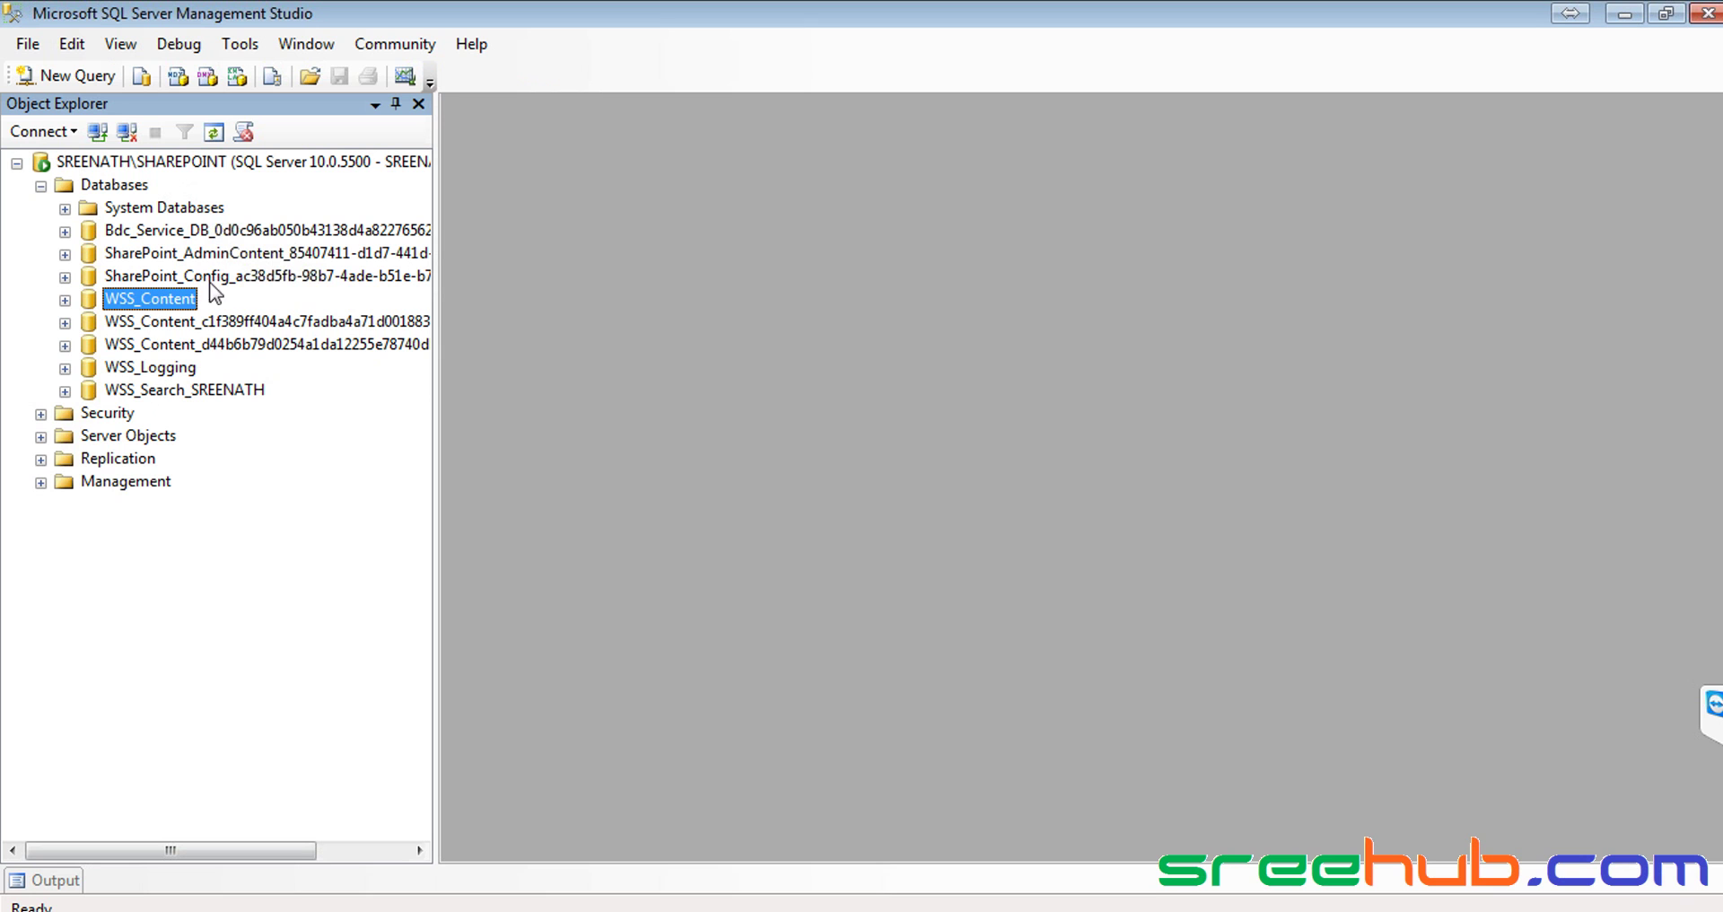
left_click(229, 323)
Expand the CorpIT content database and select its Tables folder
left_click_drag(431, 580, 570, 579)
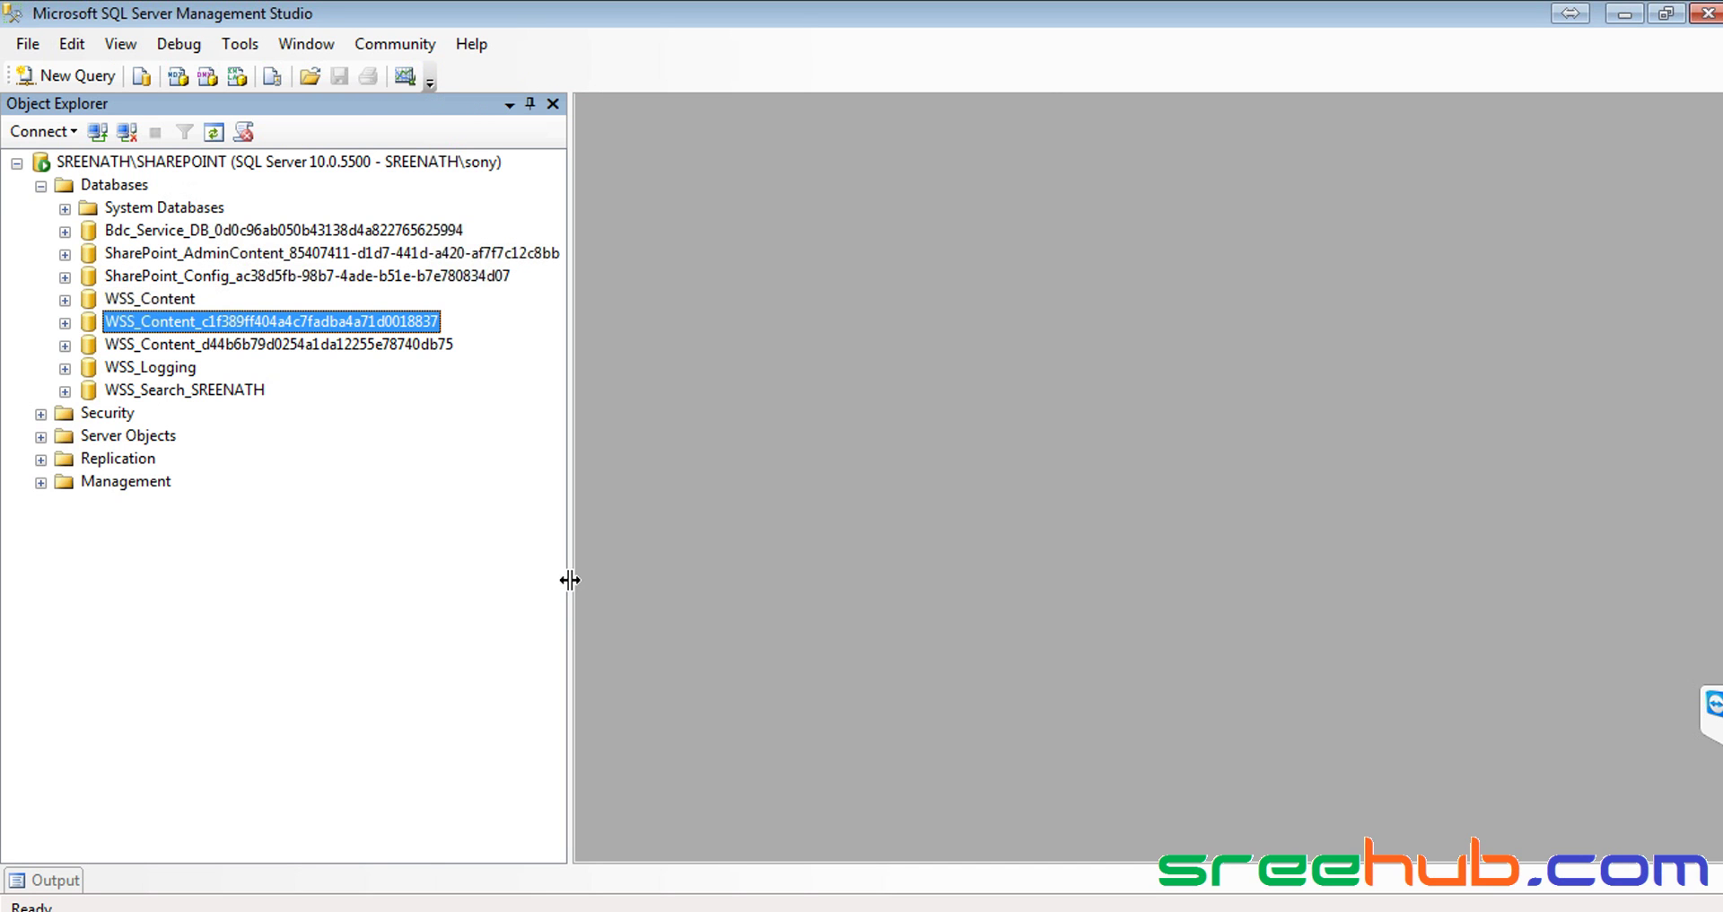
left_click(65, 322)
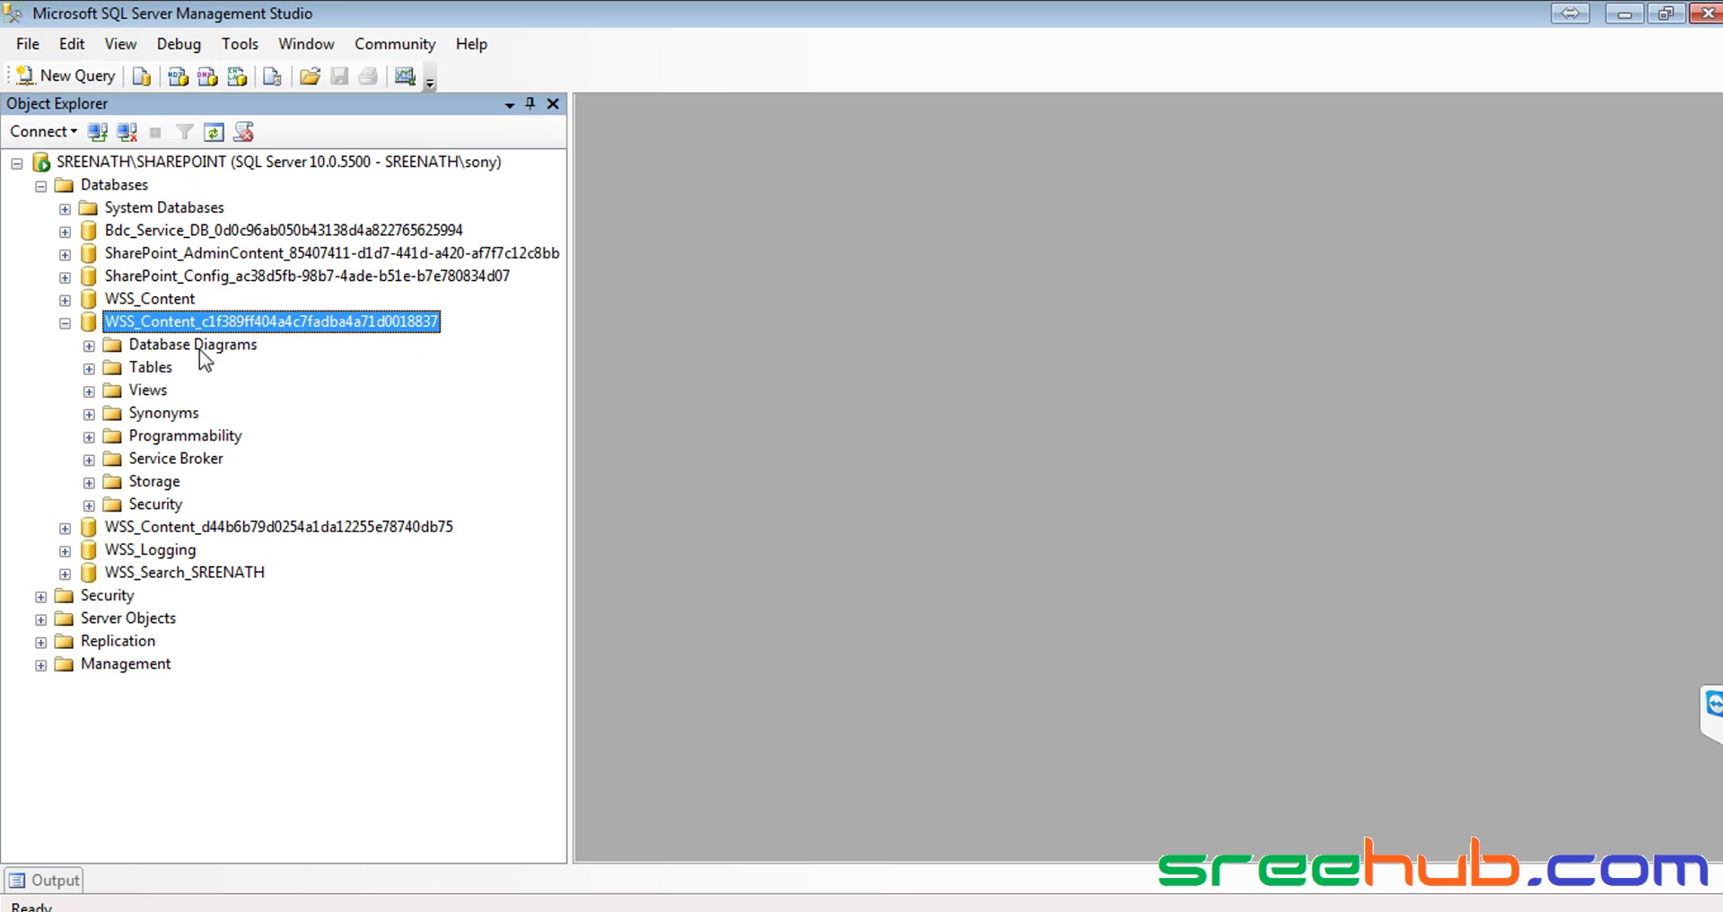
left_click(146, 367)
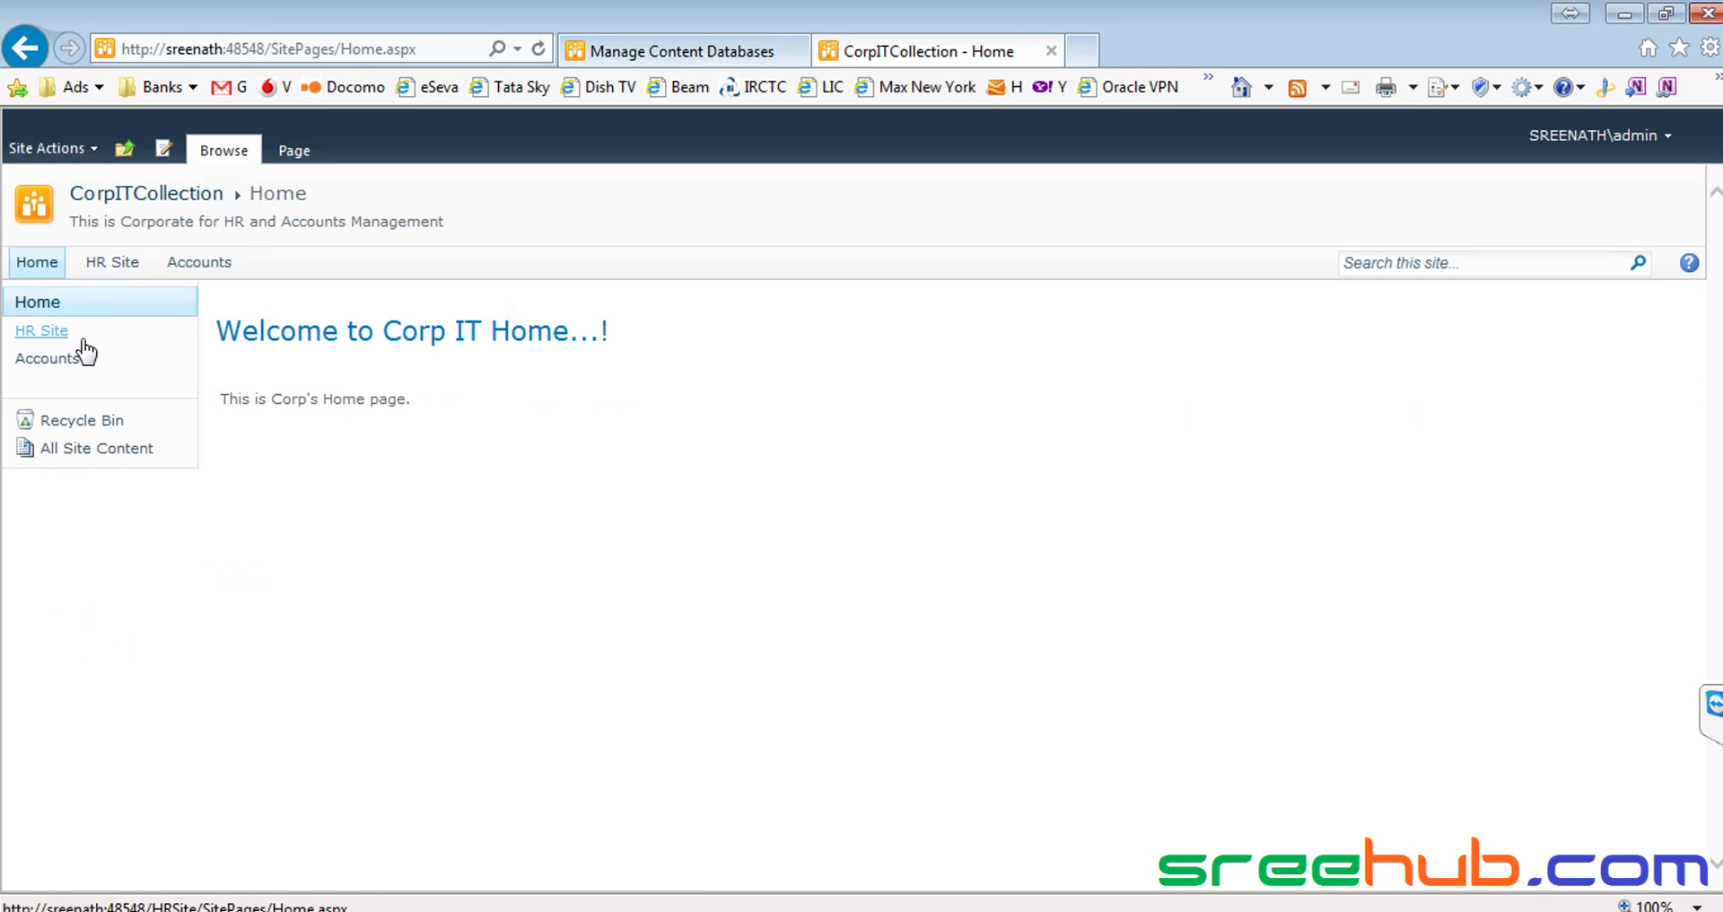
Open the HR Site Resumes library in the browser and select its web part for comparison
left_click(125, 264)
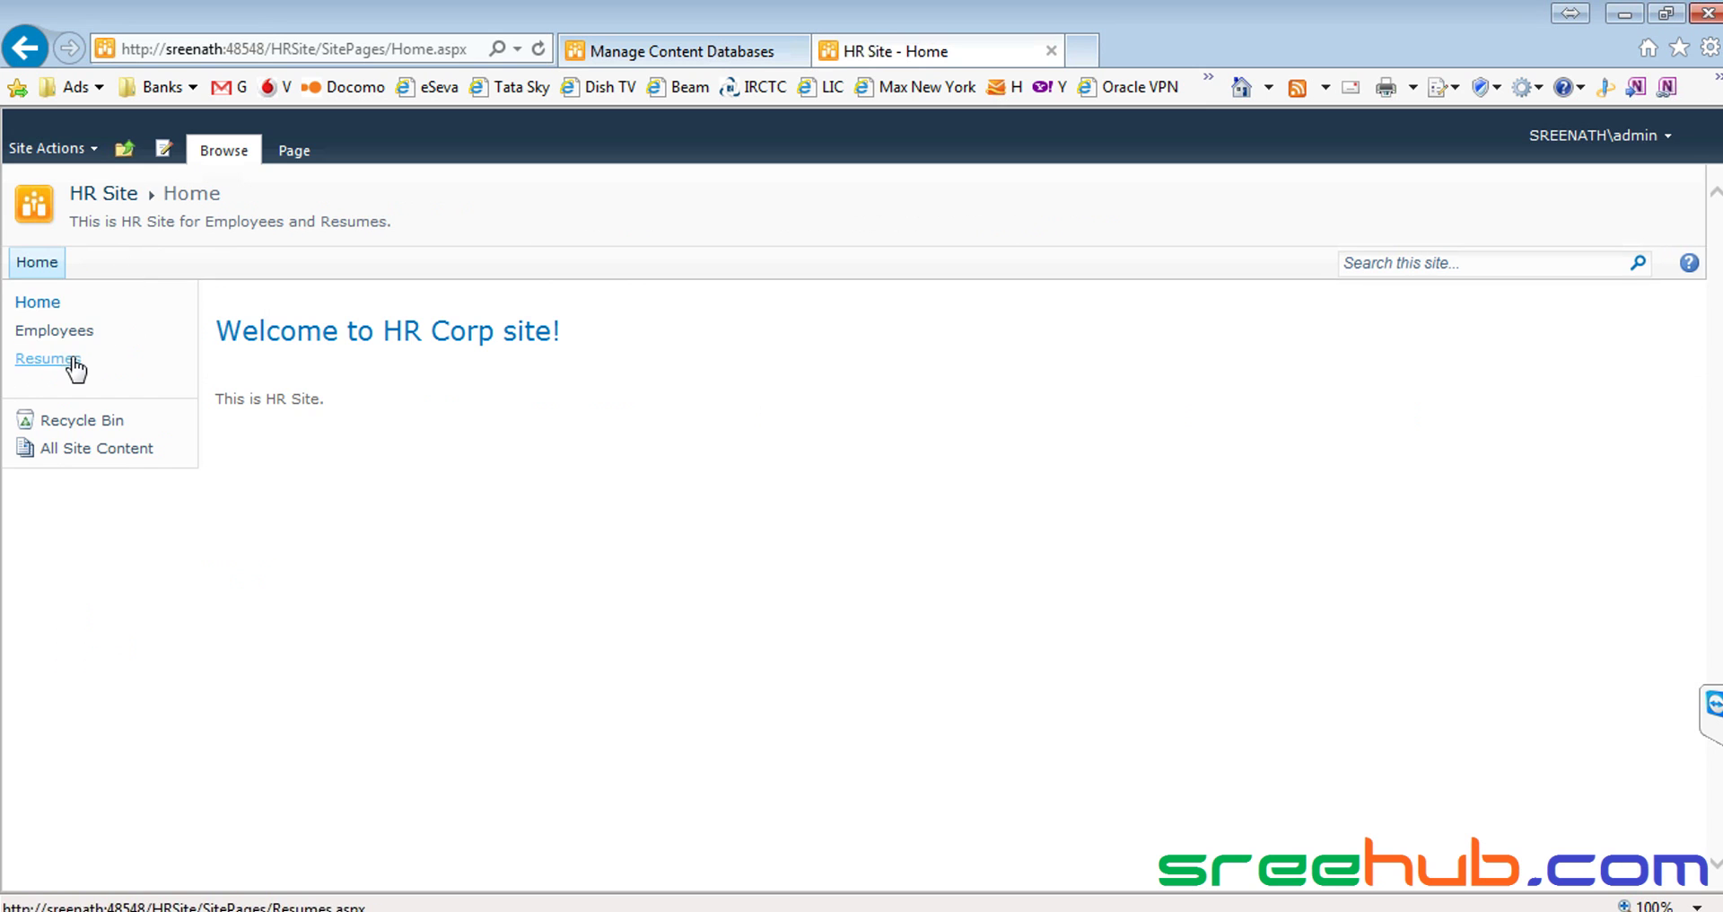
left_click(65, 360)
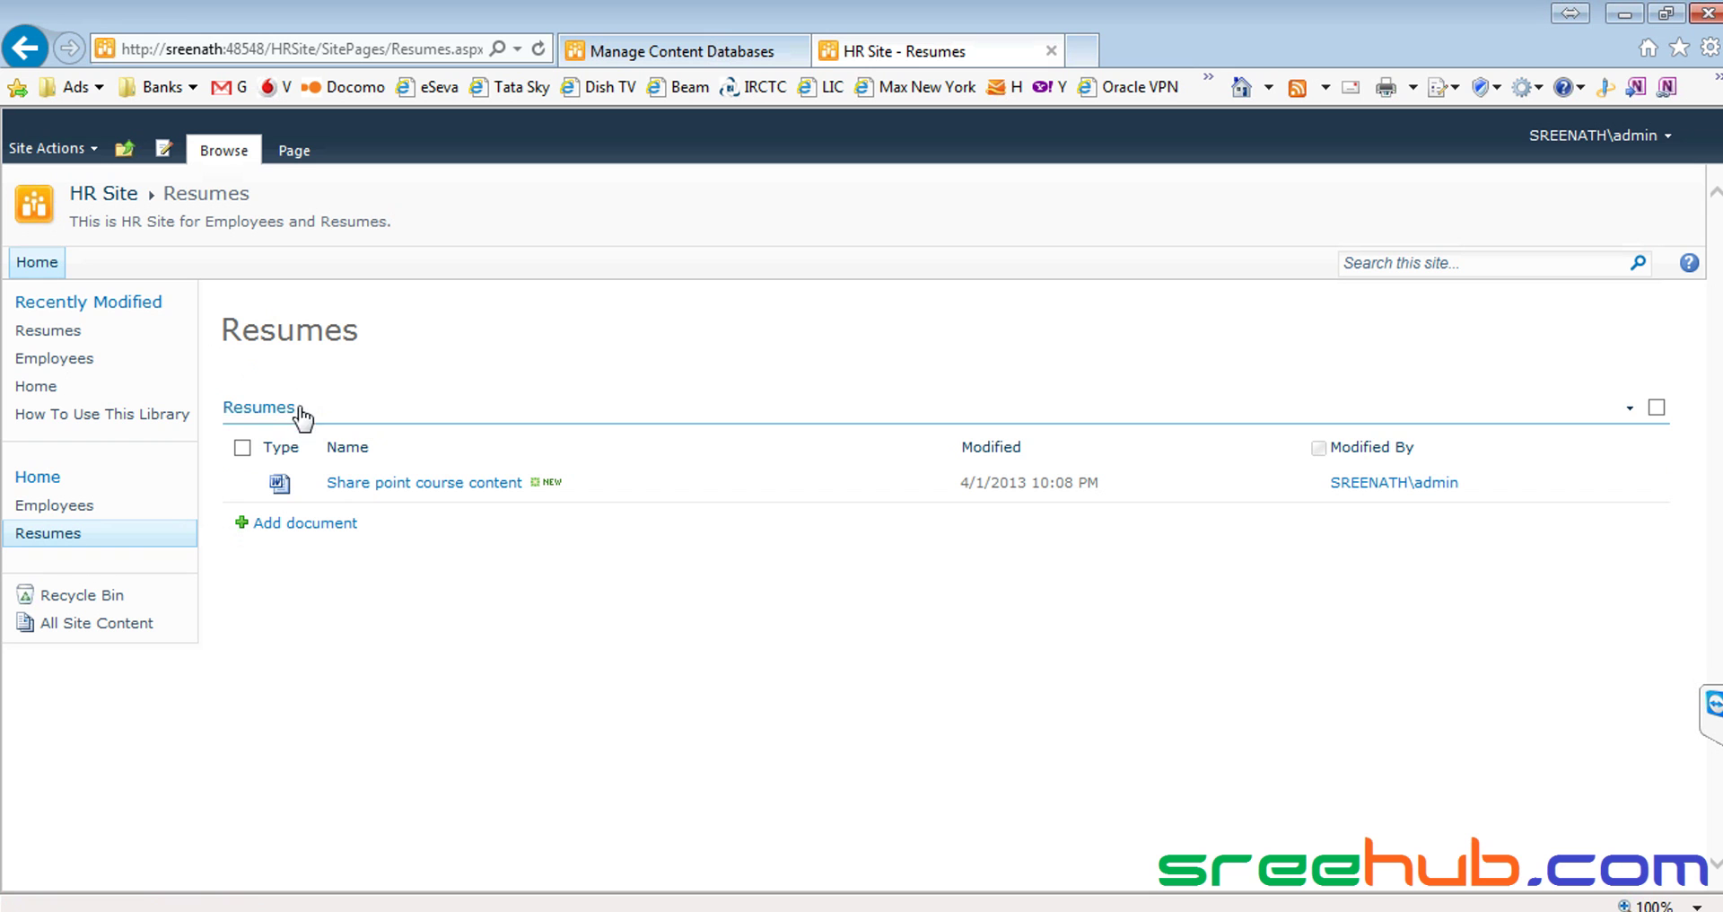
left_click_drag(302, 415, 227, 420)
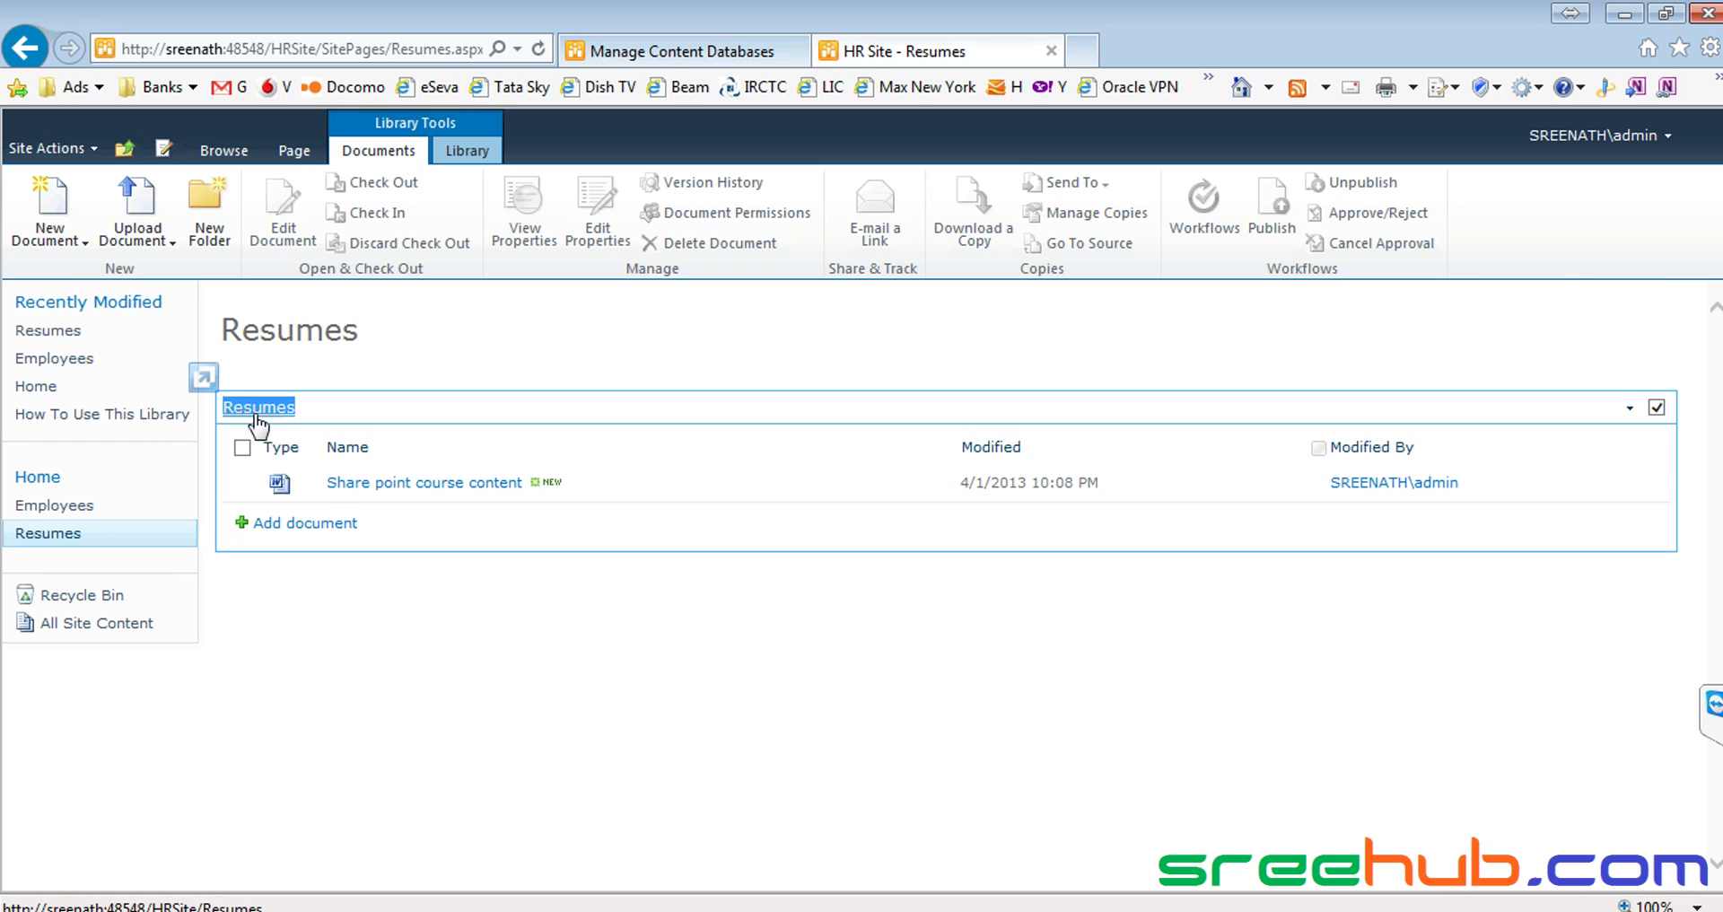
key("alt+Tab")
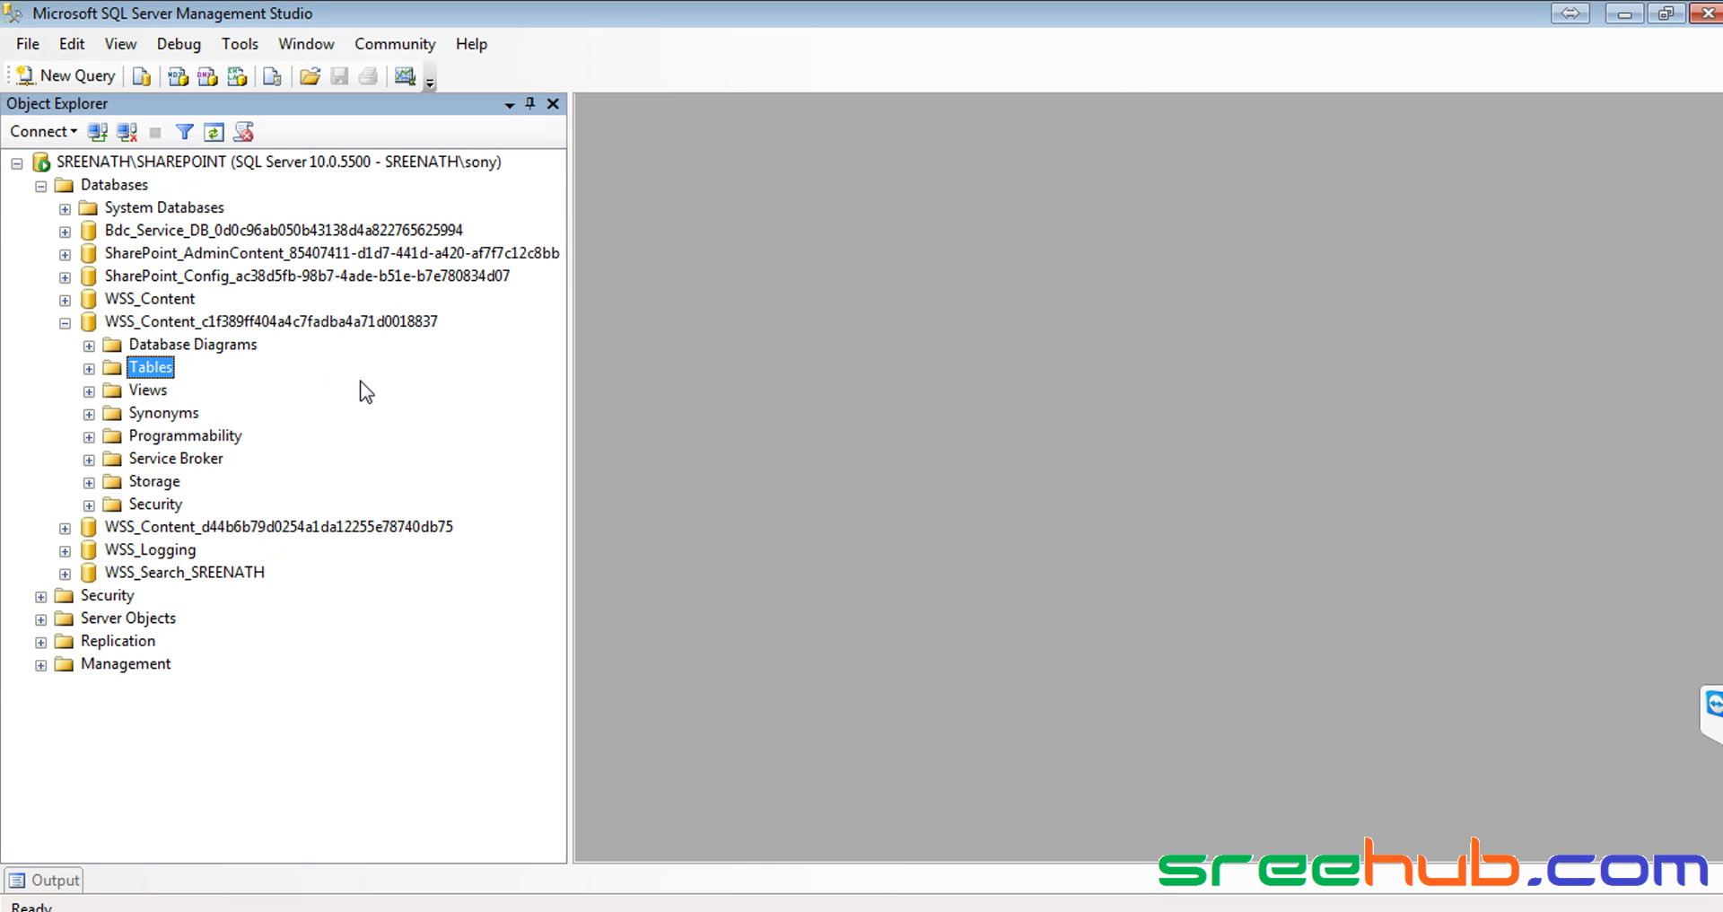
List the content database's tables, pointing out dbo.AllDocs, dbo.AllLinks and dbo.AllSites
left_click(185, 320)
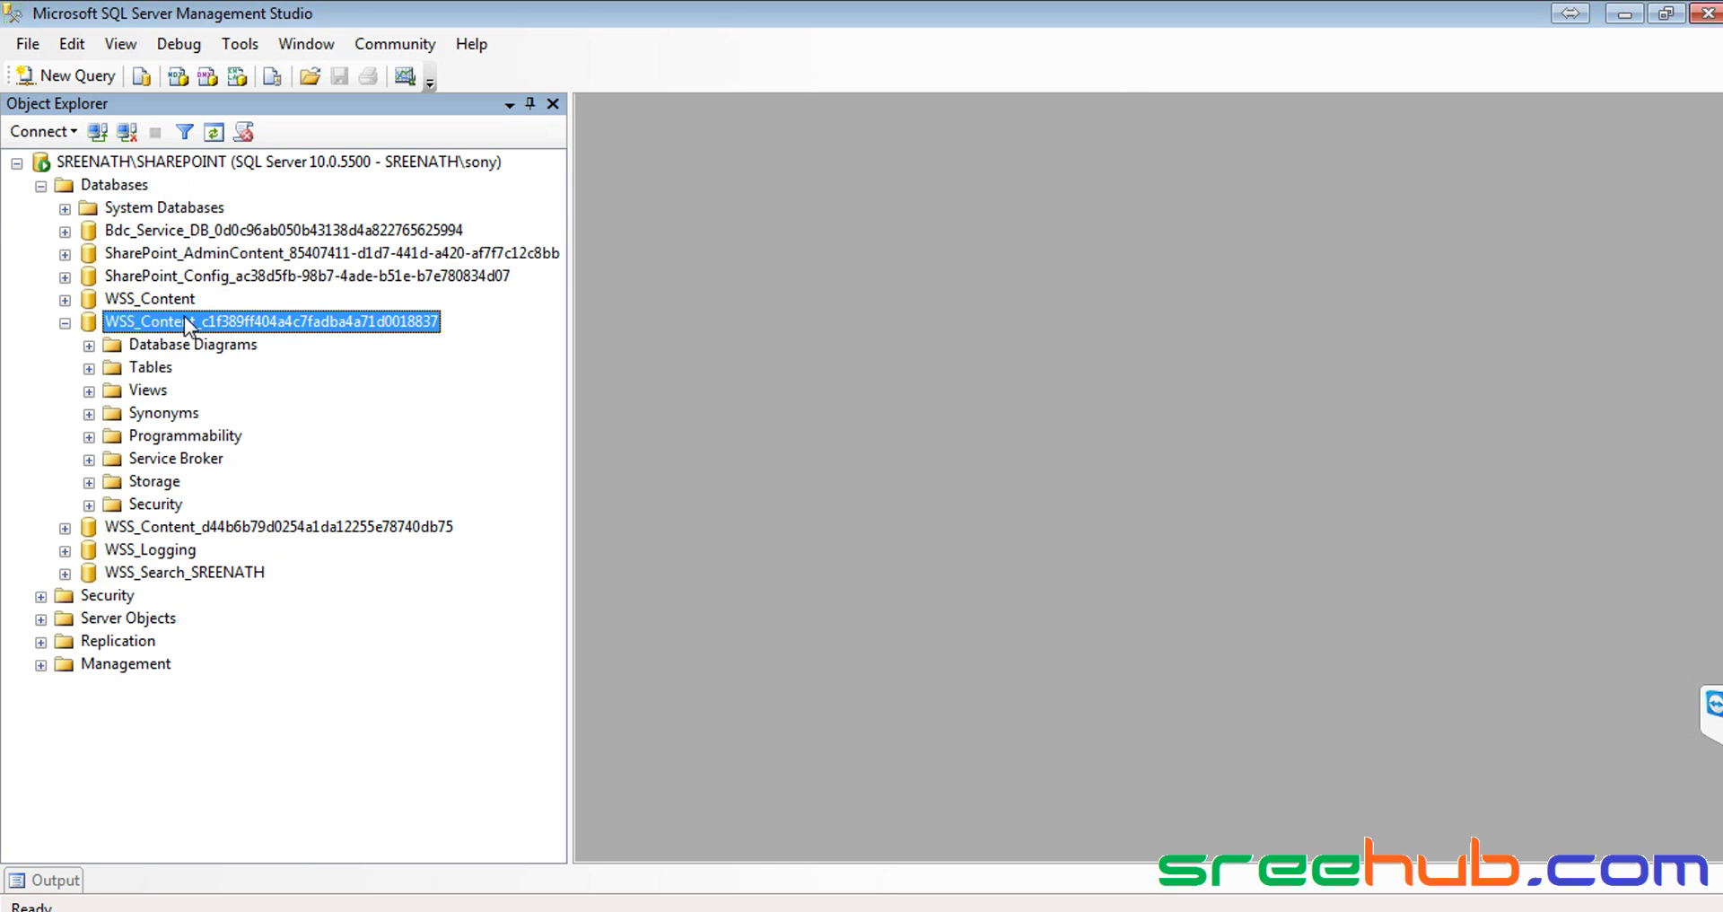
left_click(152, 368)
left_click(90, 369)
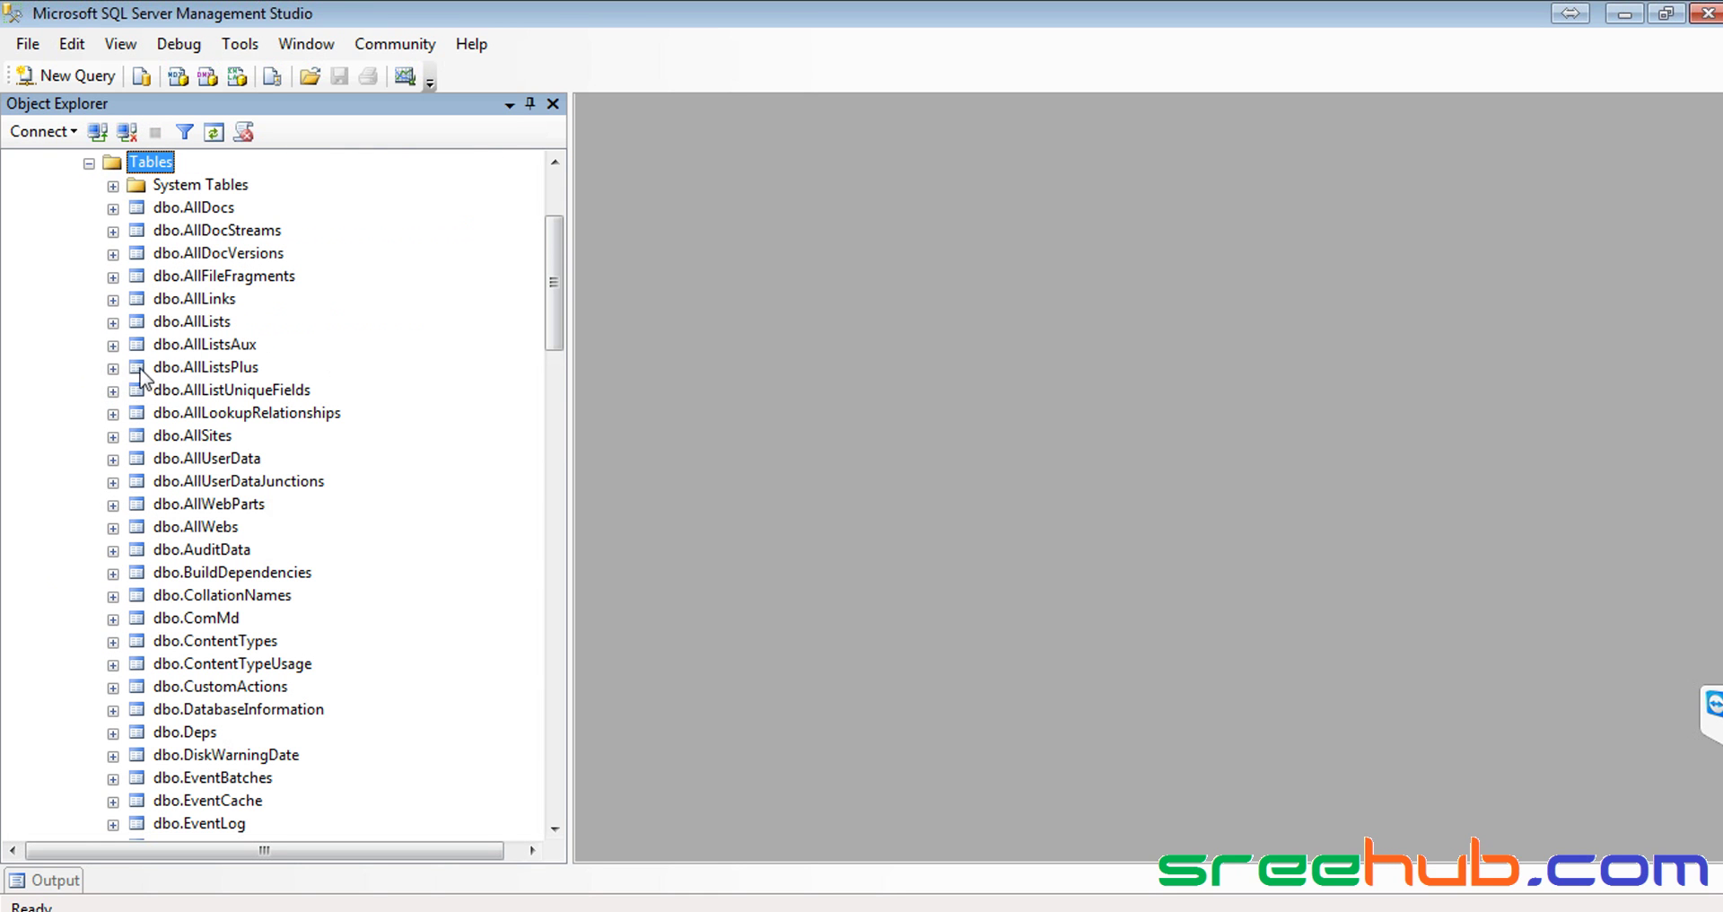
left_click(220, 211)
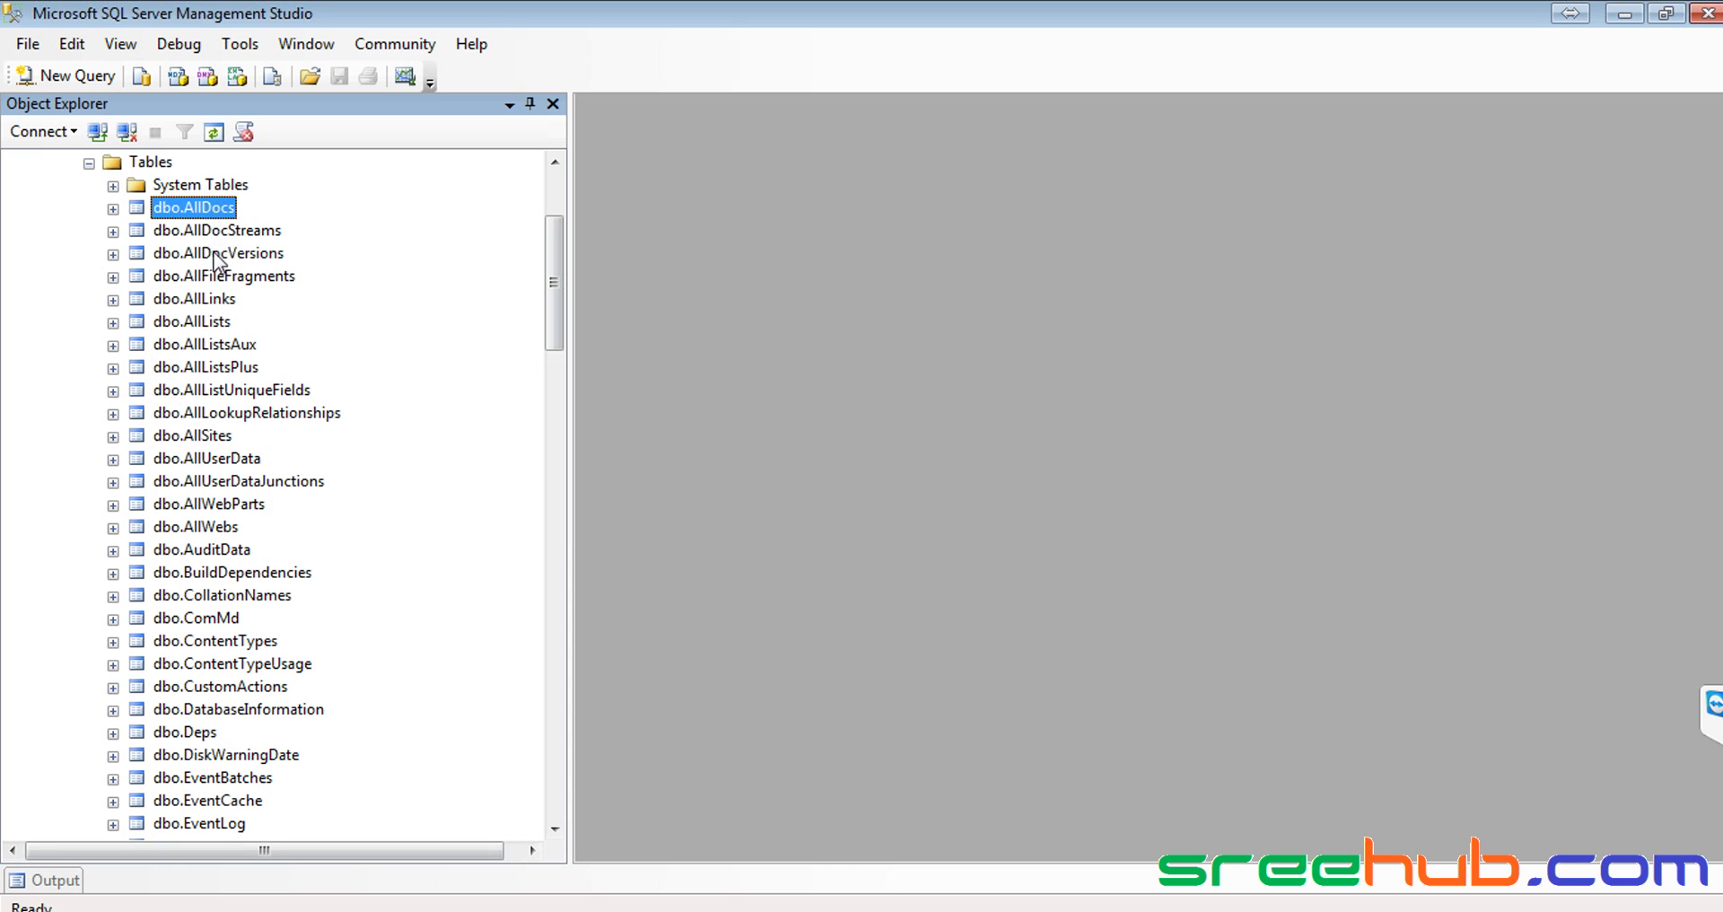
left_click(222, 305)
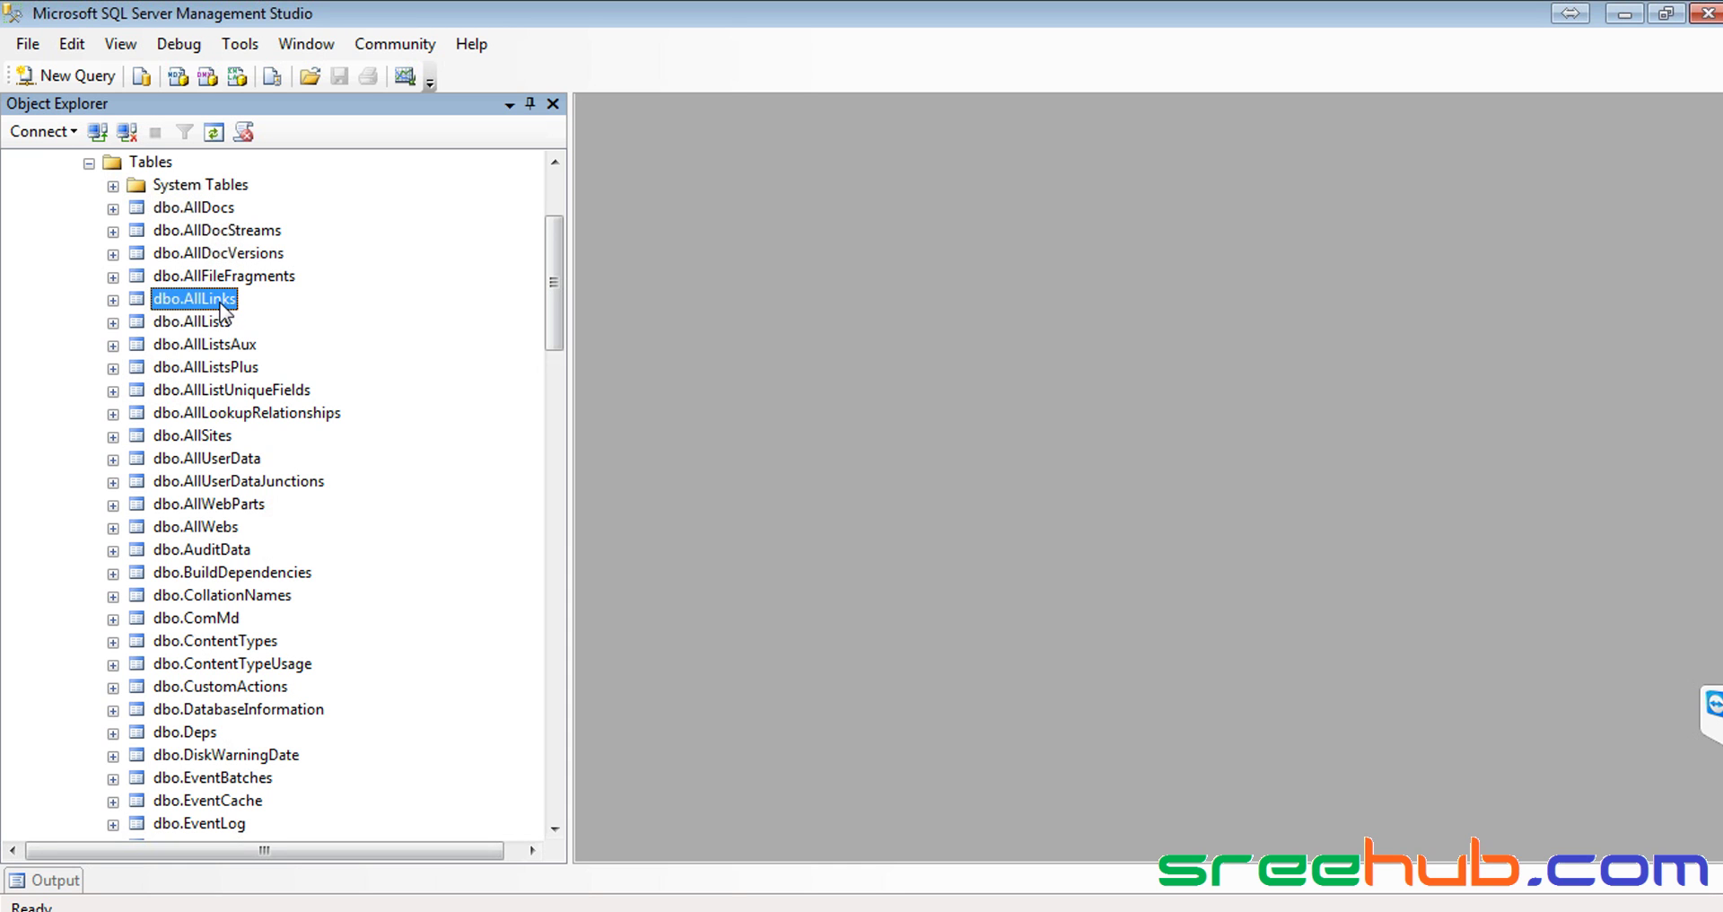
left_click(224, 444)
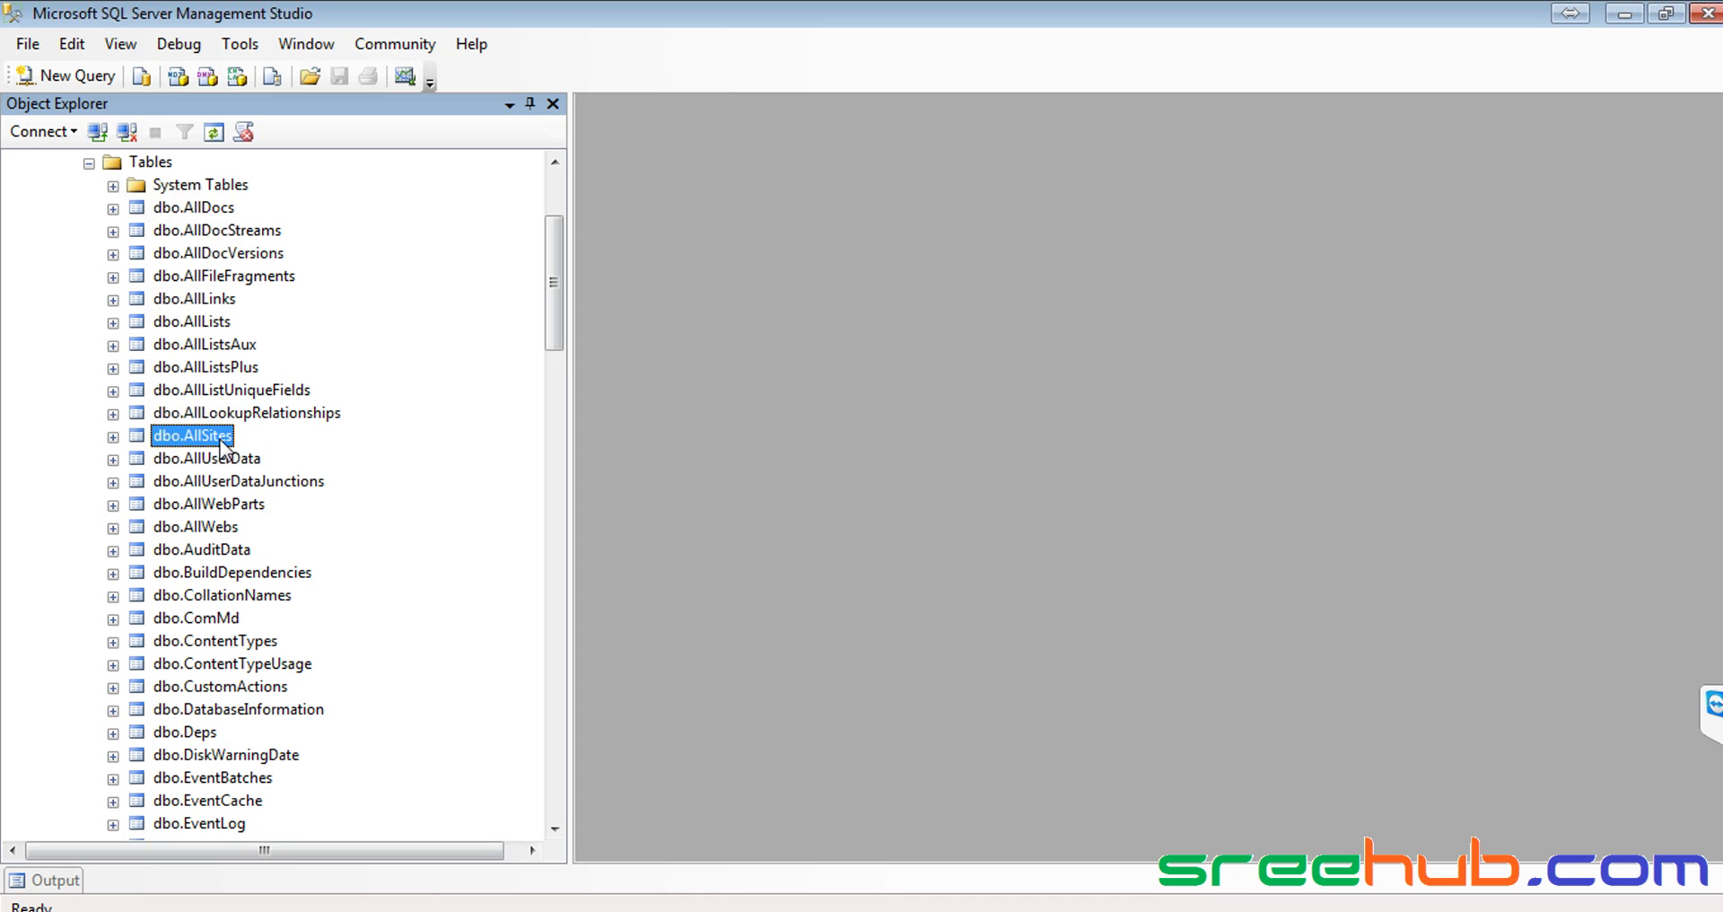
Compare with the Resumes page again, then select the dbo.AllLists table
key("alt+Tab")
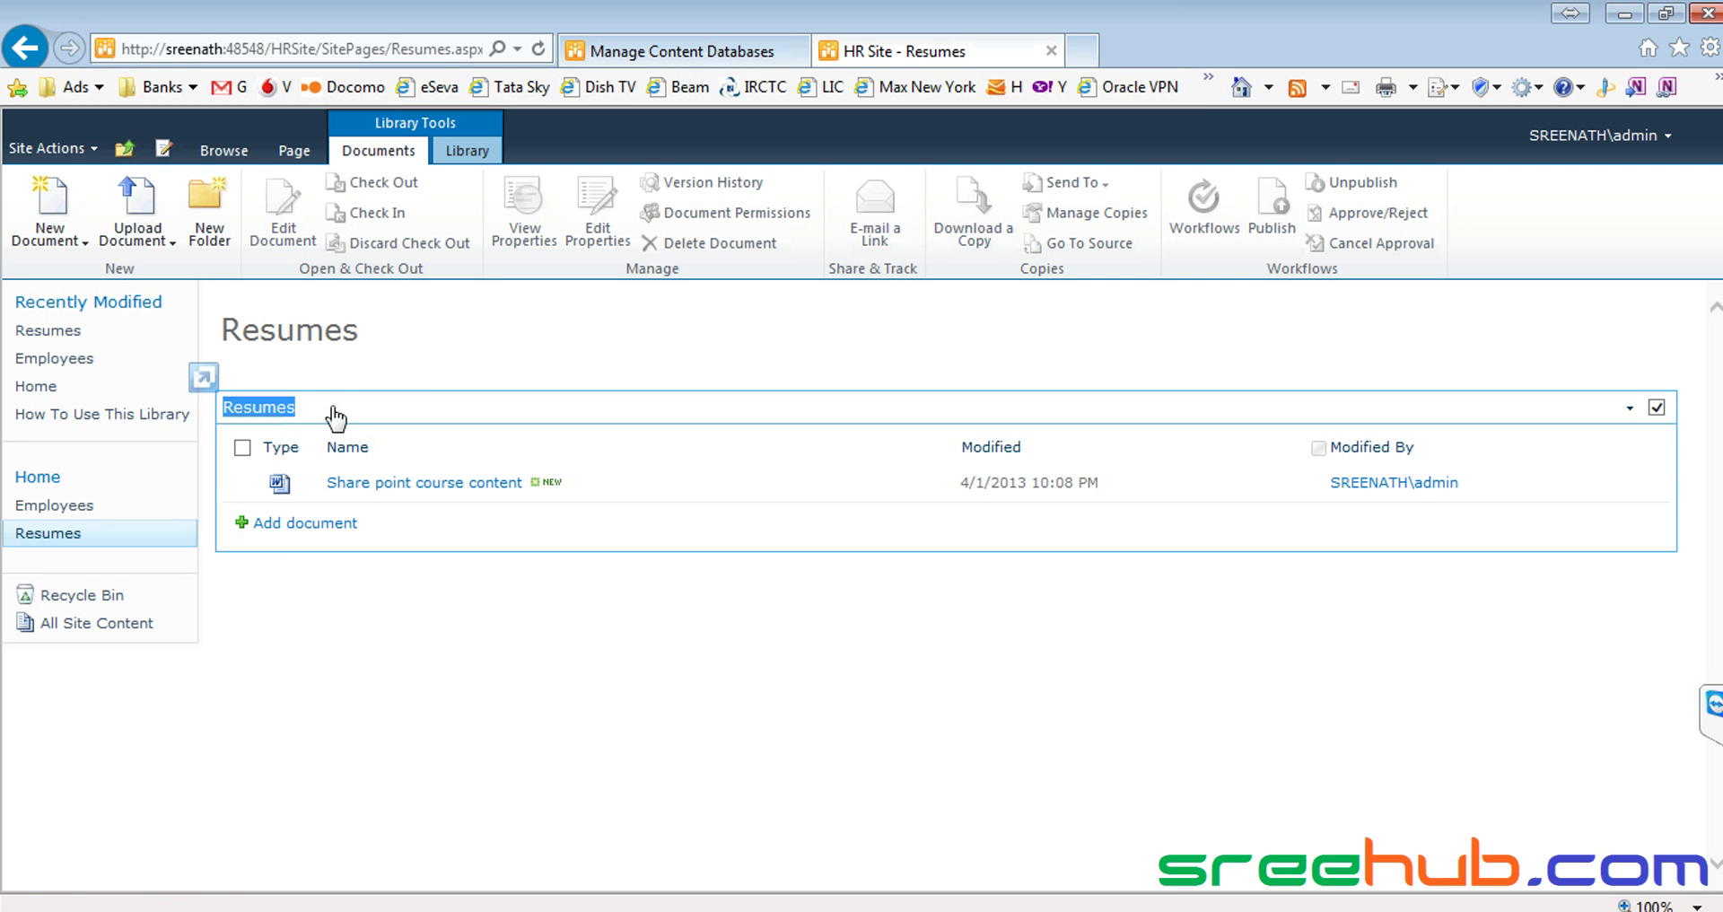
key("alt+Tab")
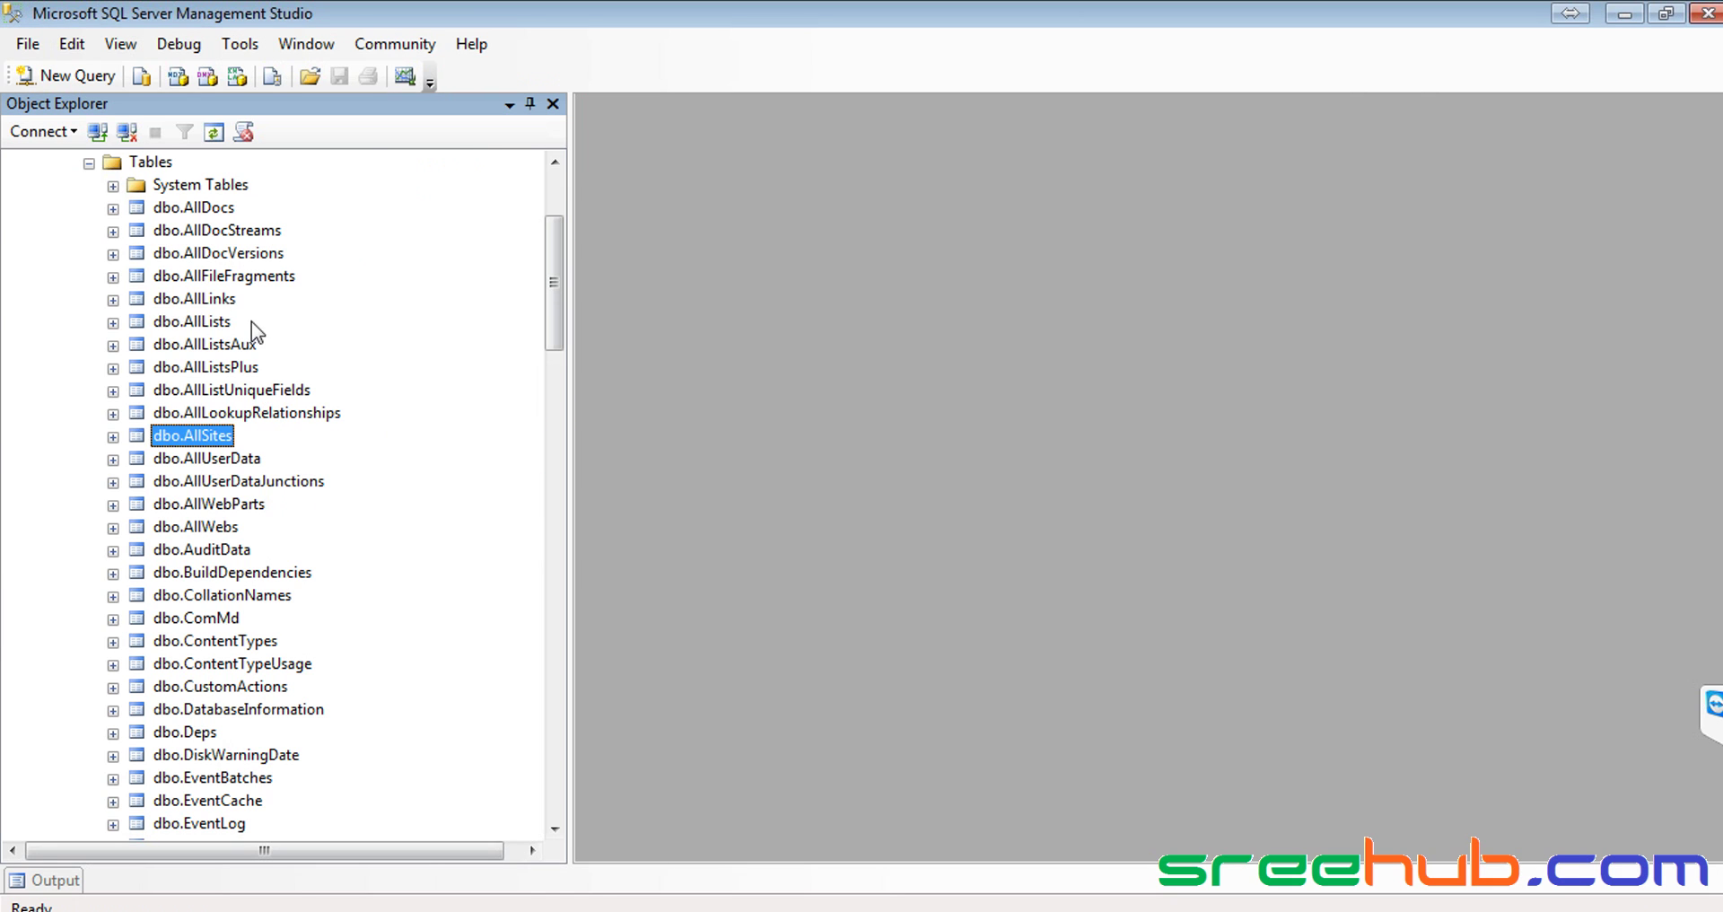
left_click(198, 323)
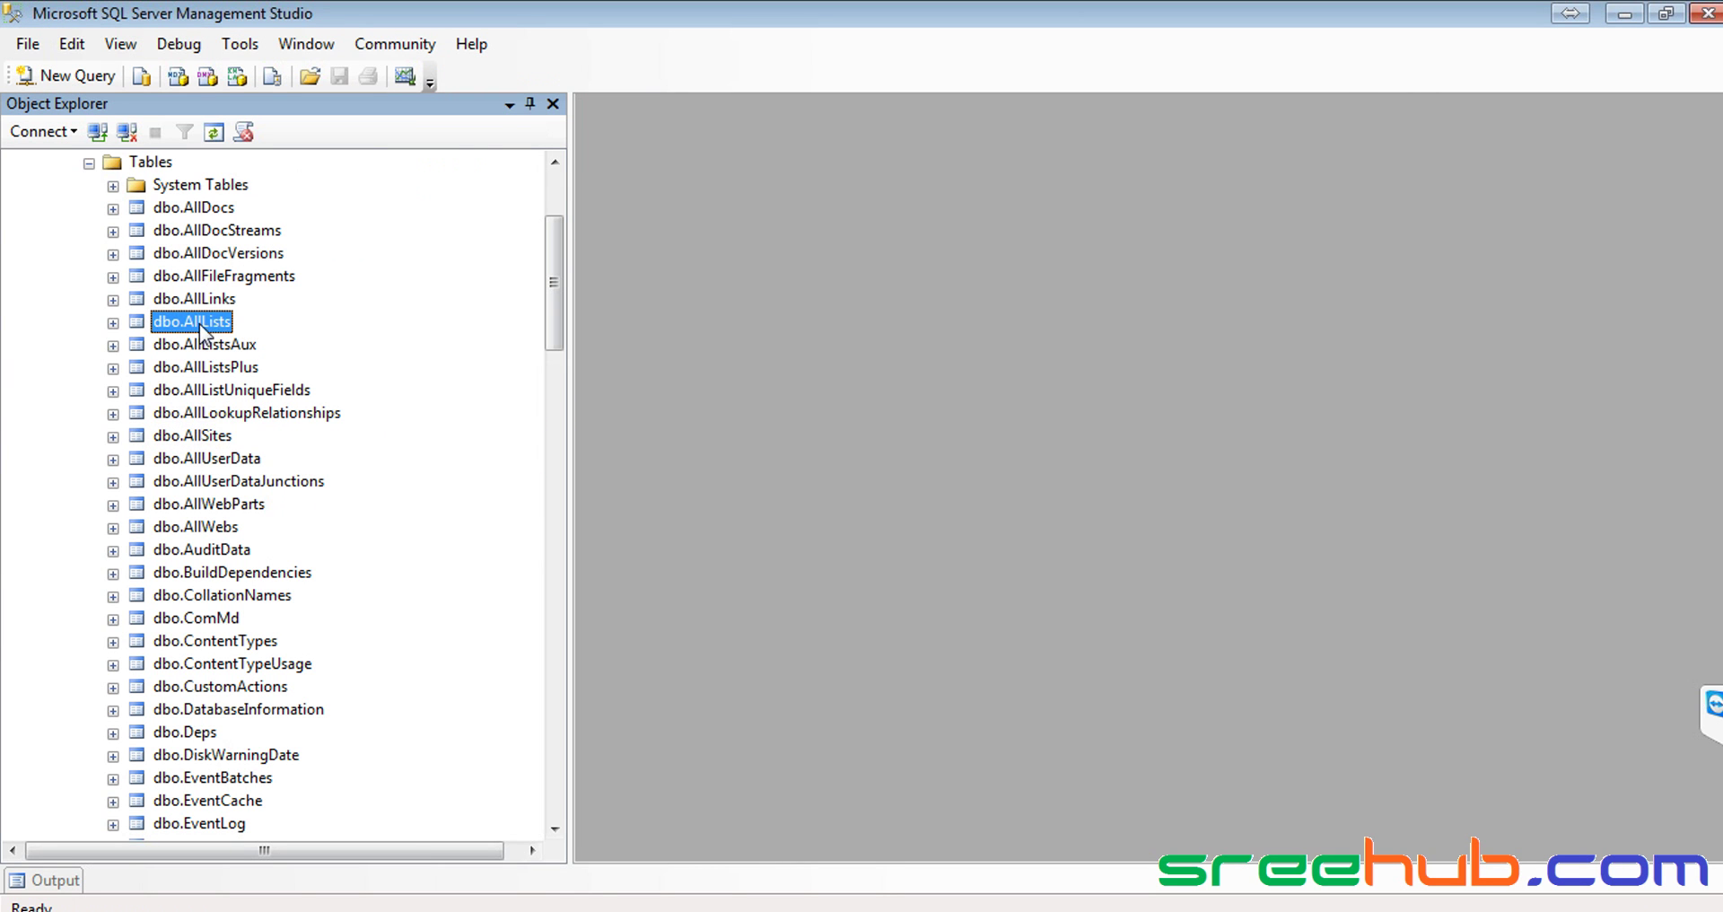
right_click(200, 323)
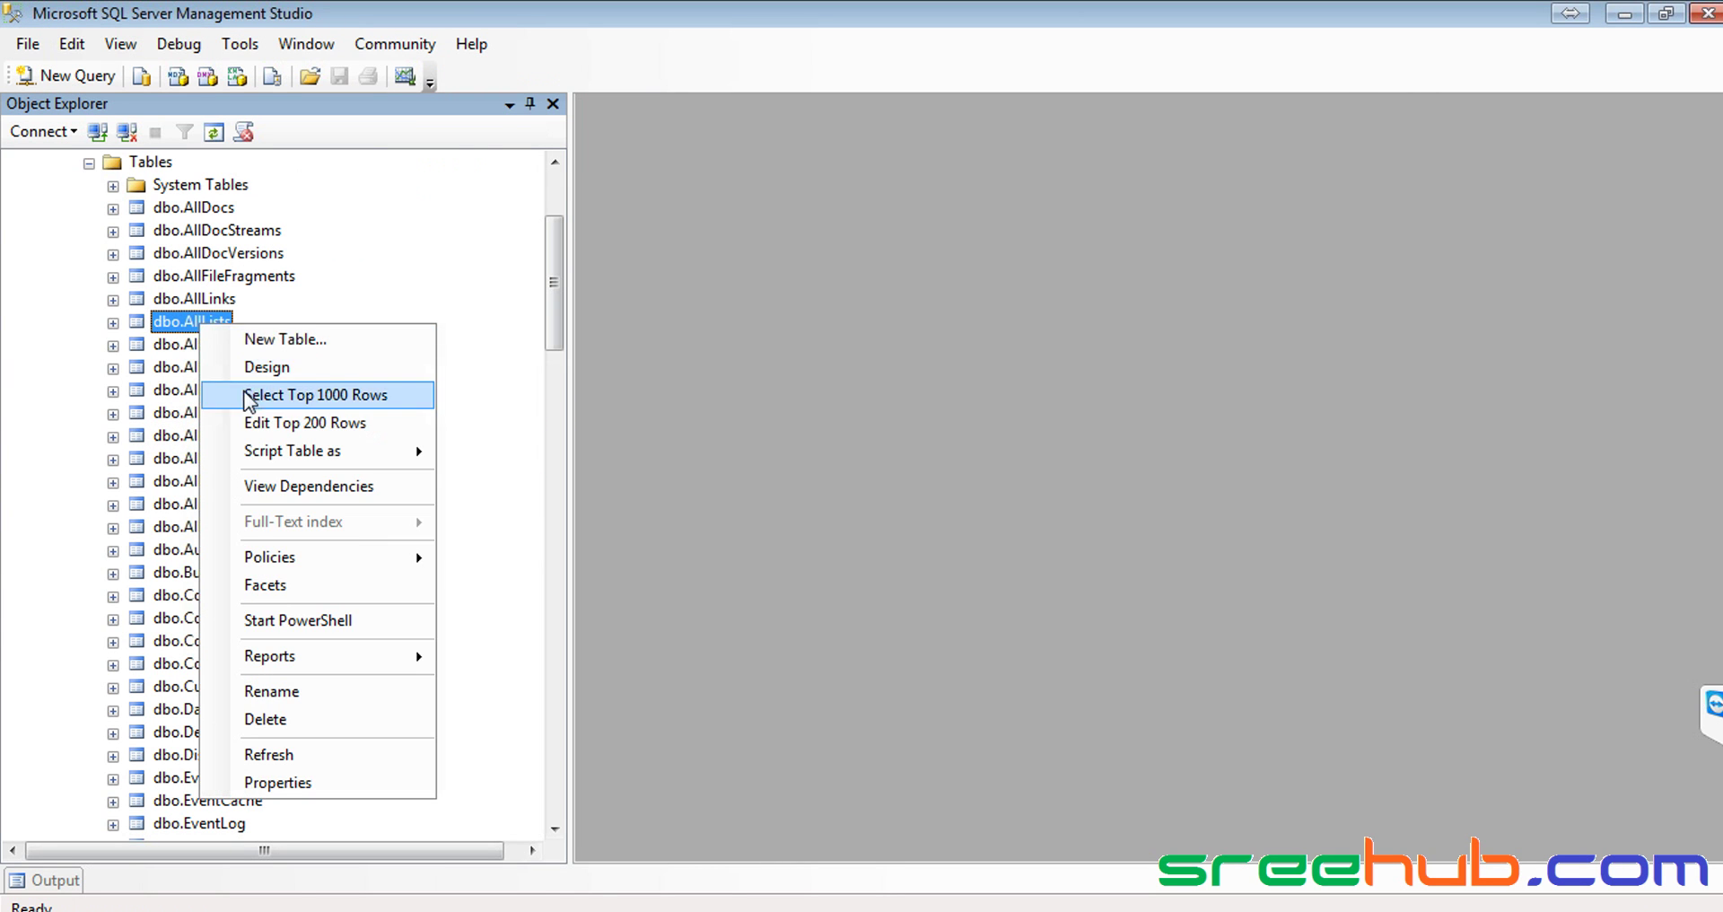
left_click(185, 301)
left_click(184, 324)
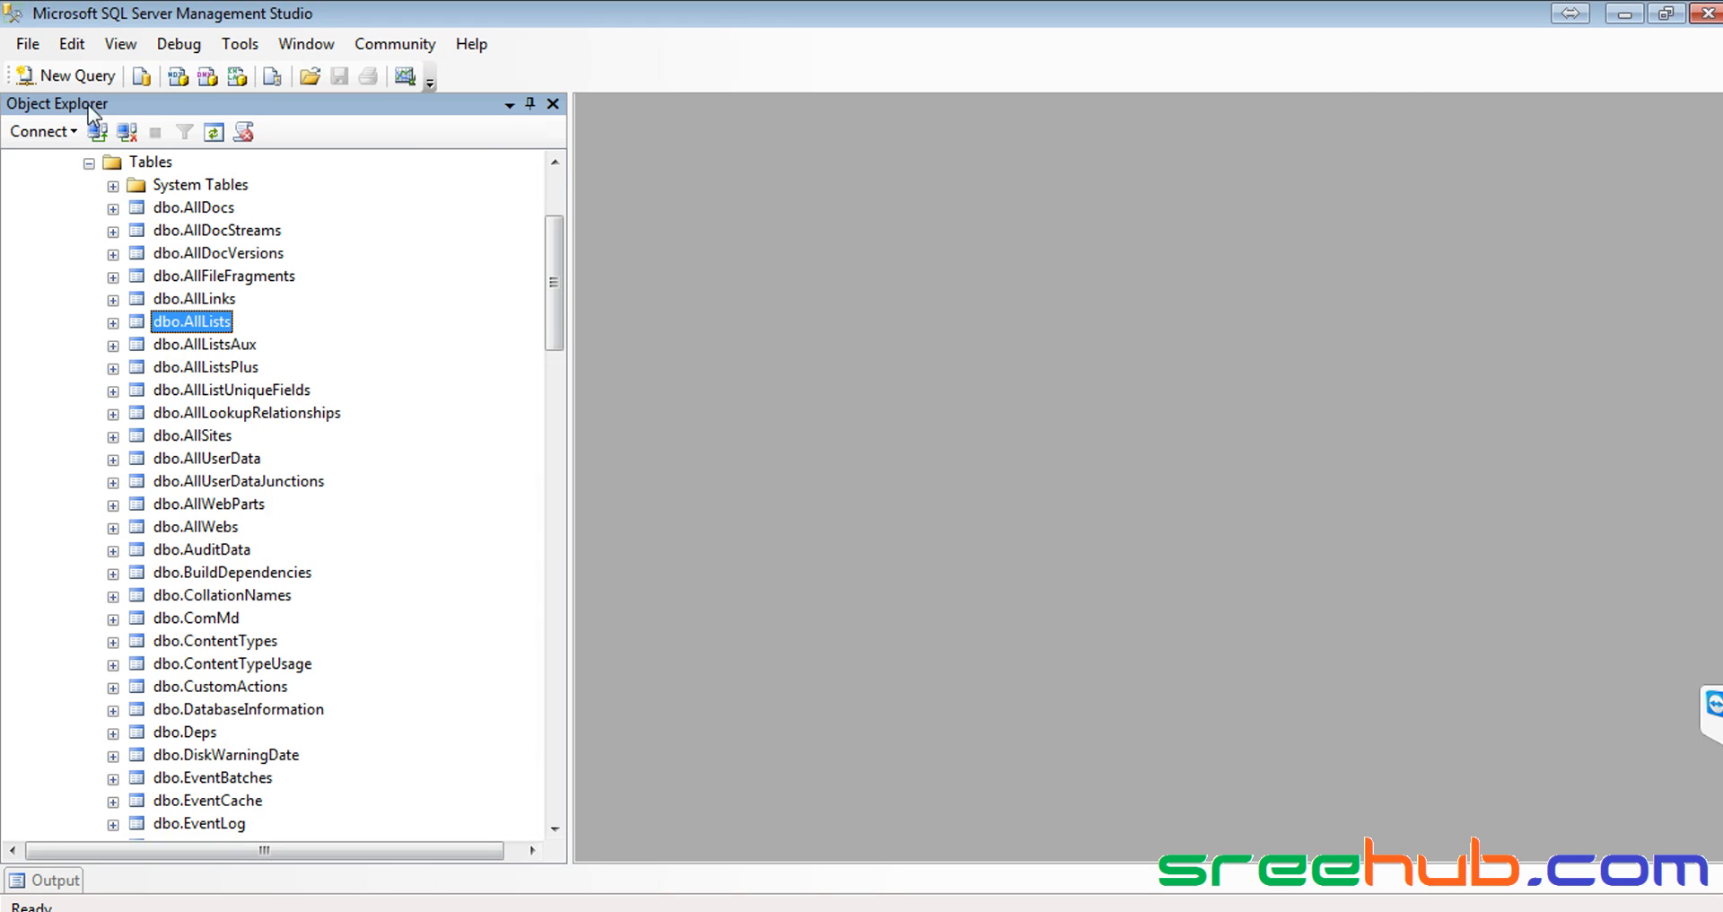
Start a new query reading 'select * from AllLists where'
left_click(83, 79)
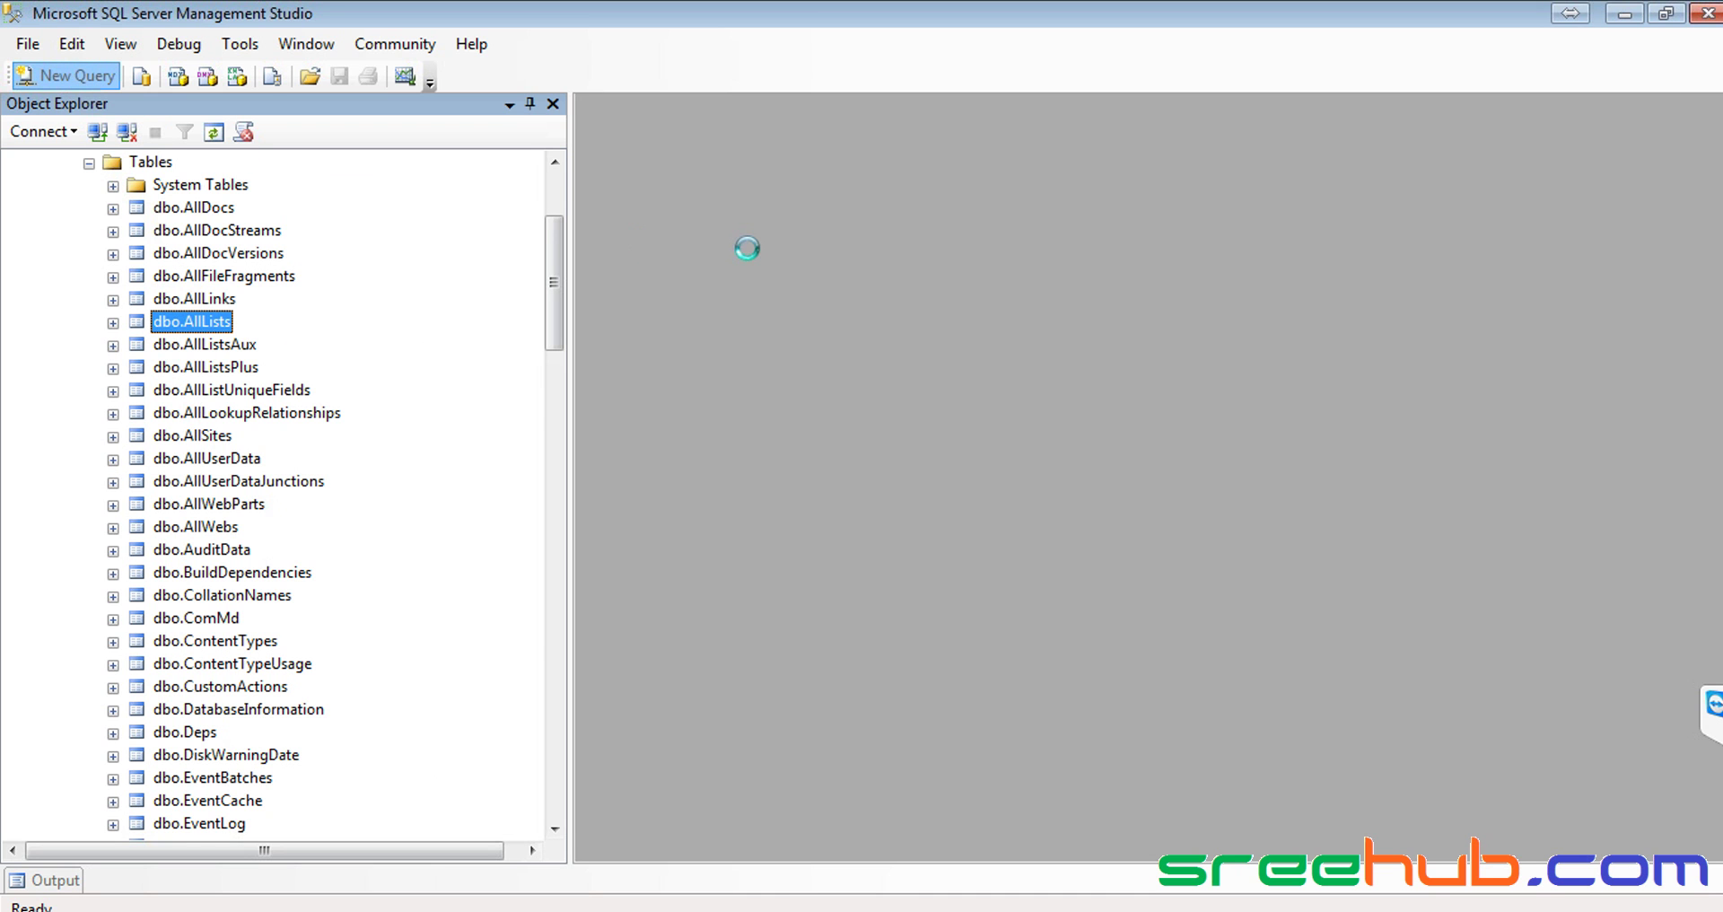
type("select ")
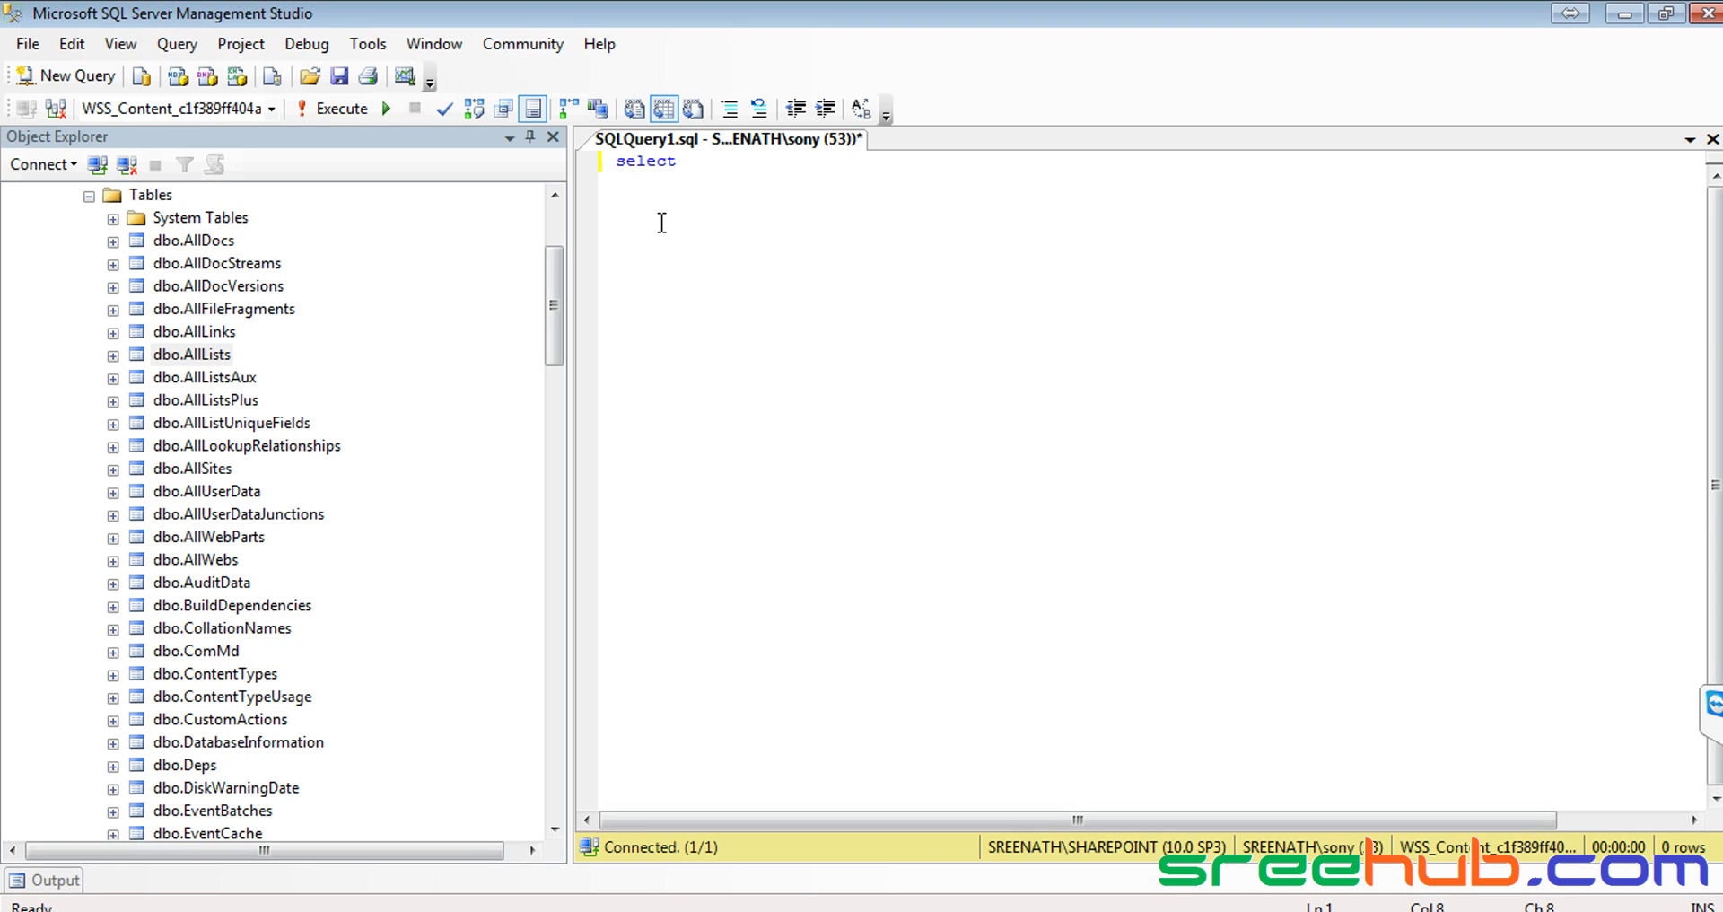
type("* from a")
key("BackSpace")
type("all")
key("BackSpace")
key("BackSpace")
key("BackSpace")
type("AllLists")
key("Return")
type("where")
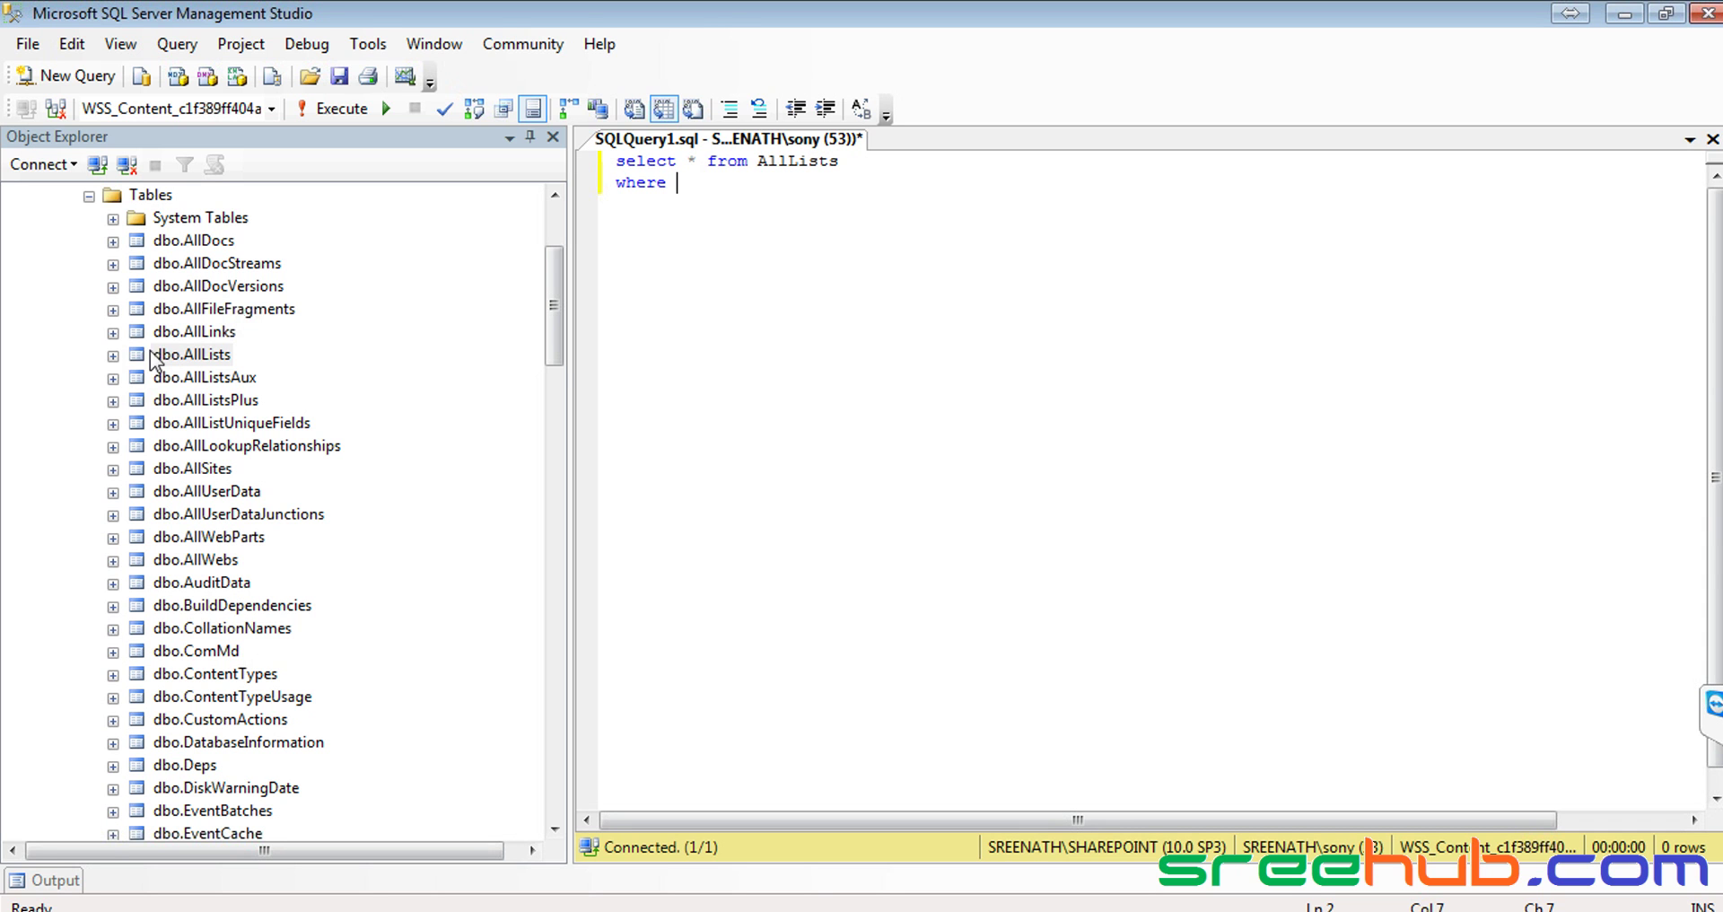
Expand dbo.AllLists columns to find the tp_Title column
left_click(113, 355)
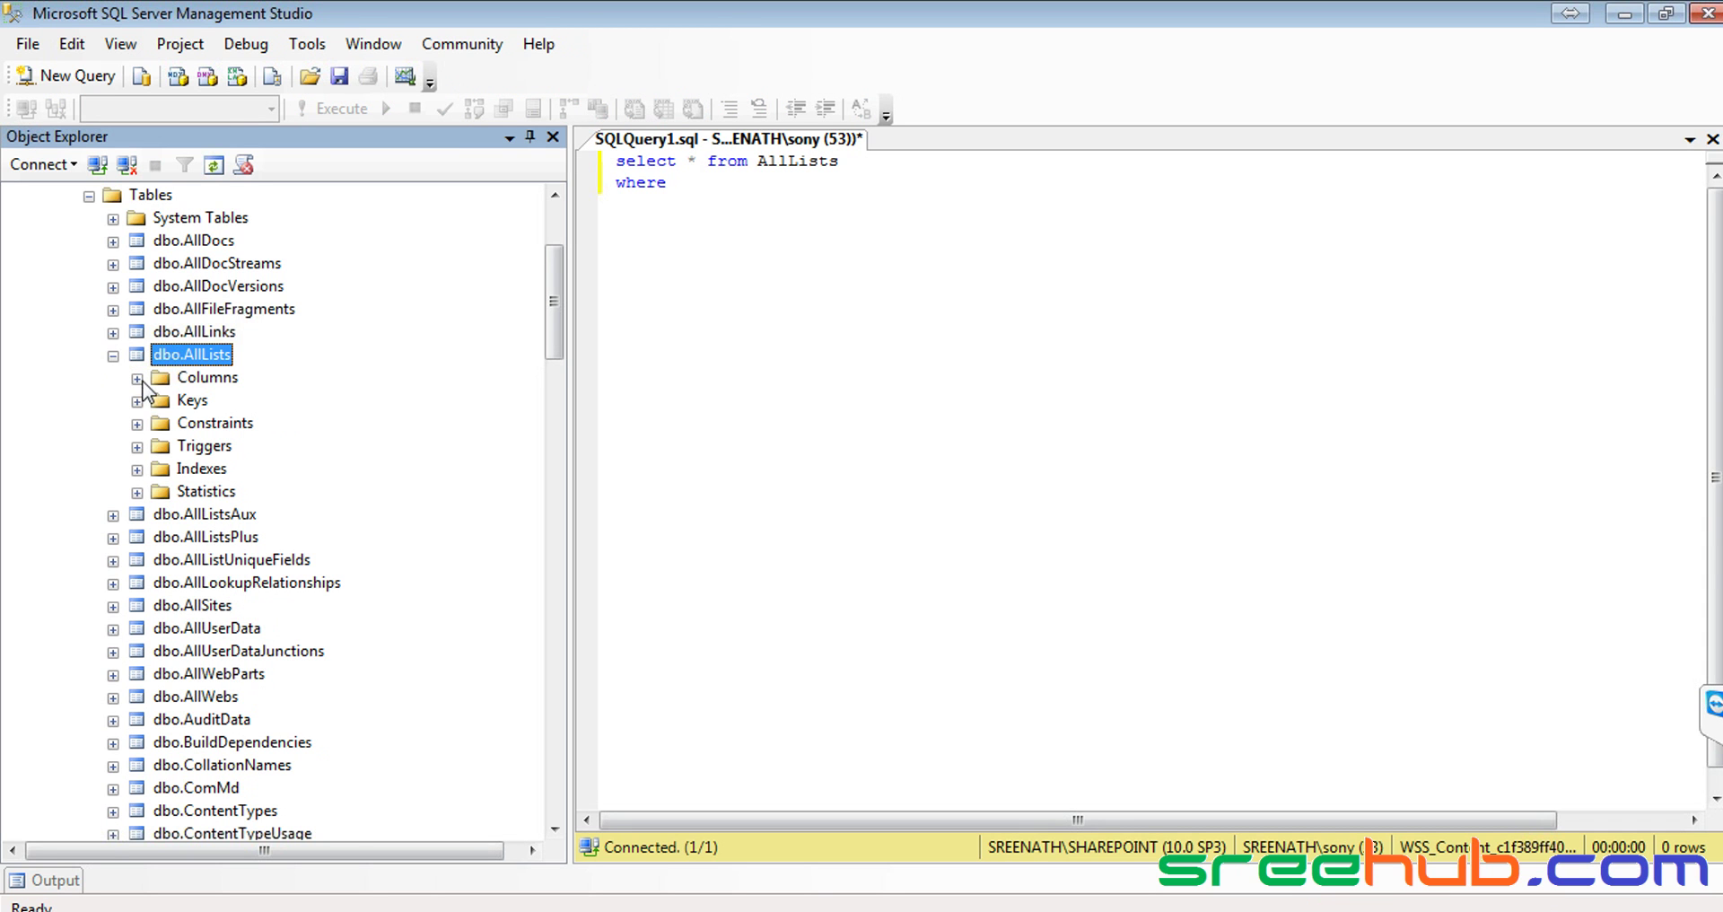
left_click(137, 378)
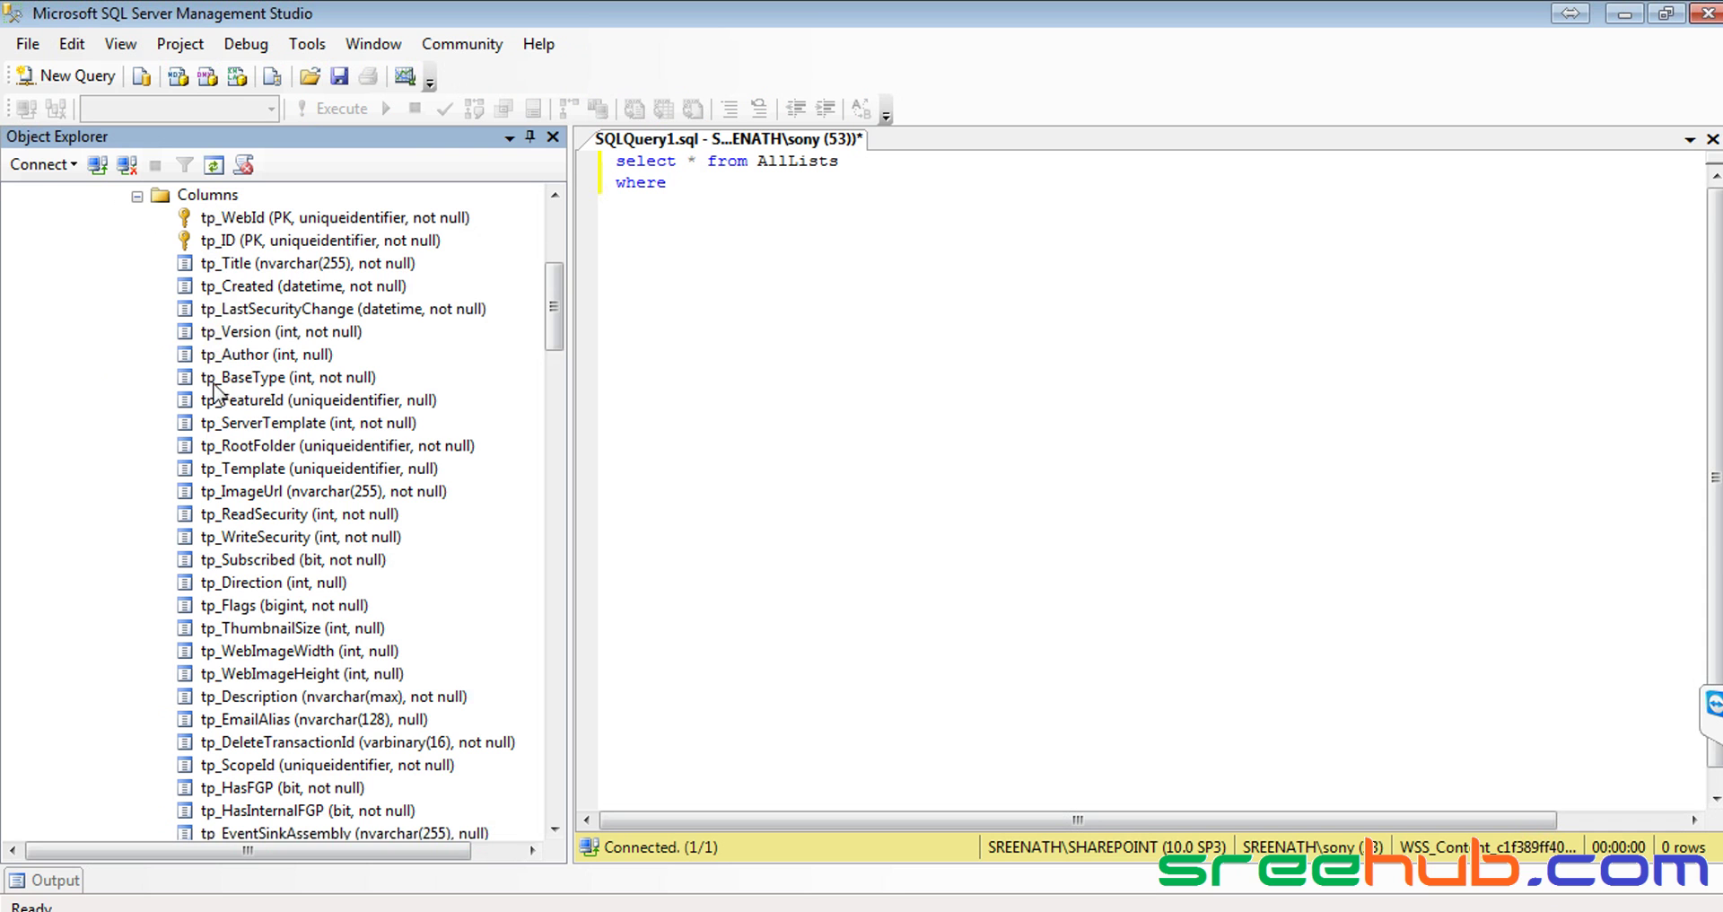
left_click_drag(557, 313, 556, 245)
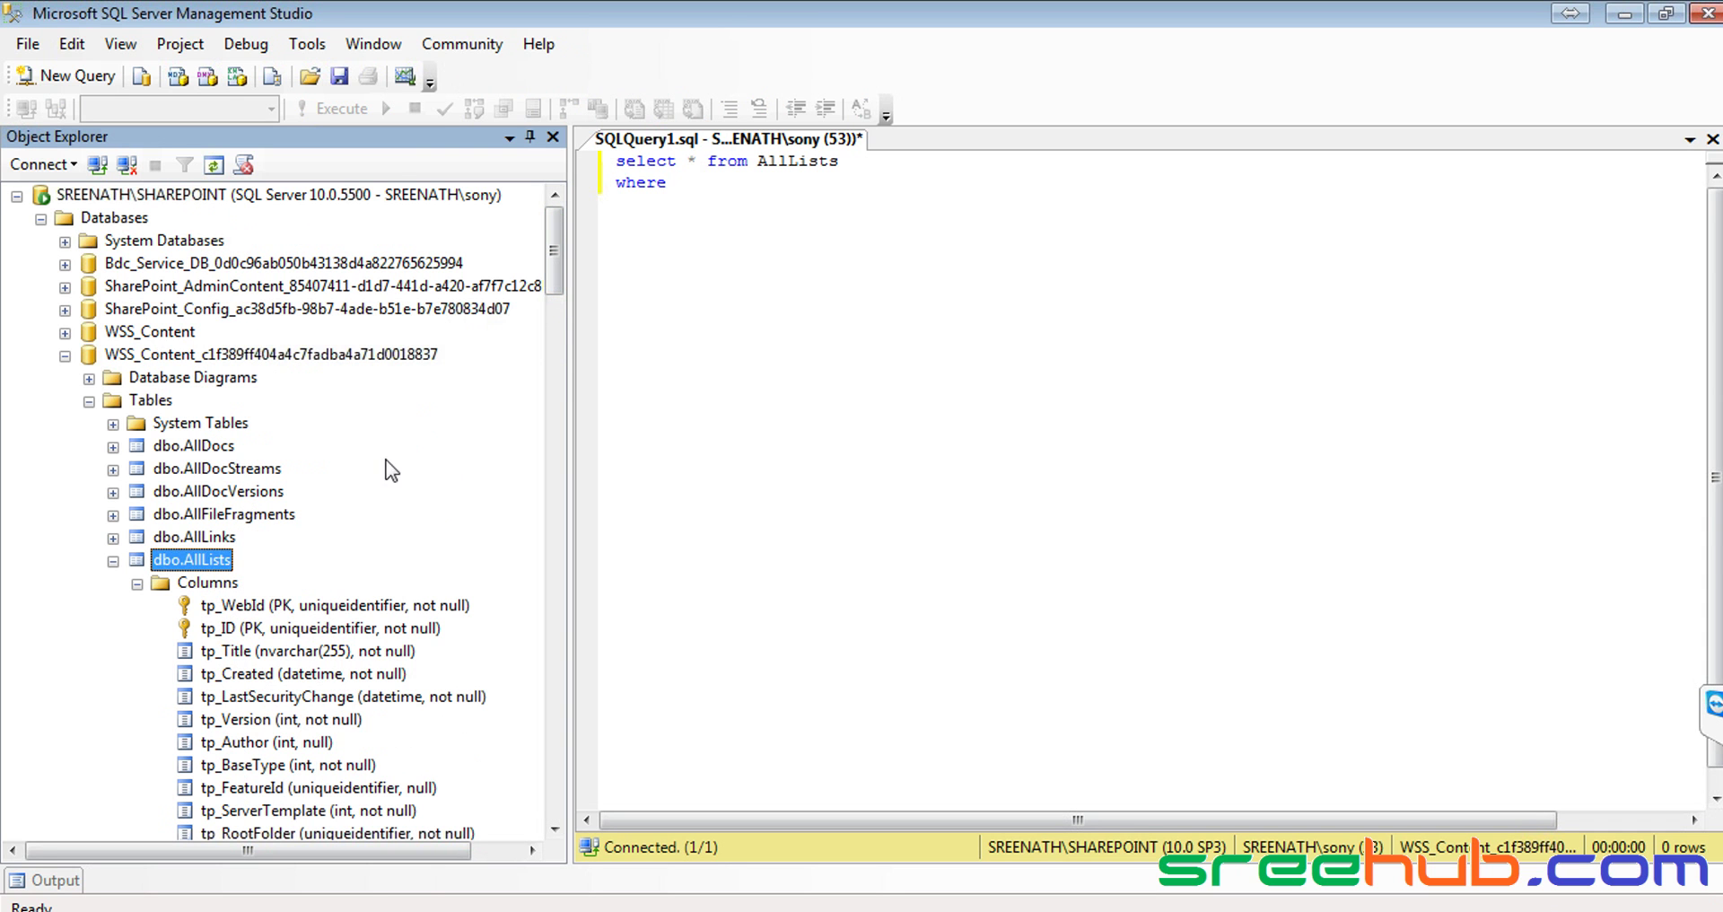
left_click(240, 651)
Finish the filter as tp_Title like '%Resumes%' and execute the query
left_click(792, 194)
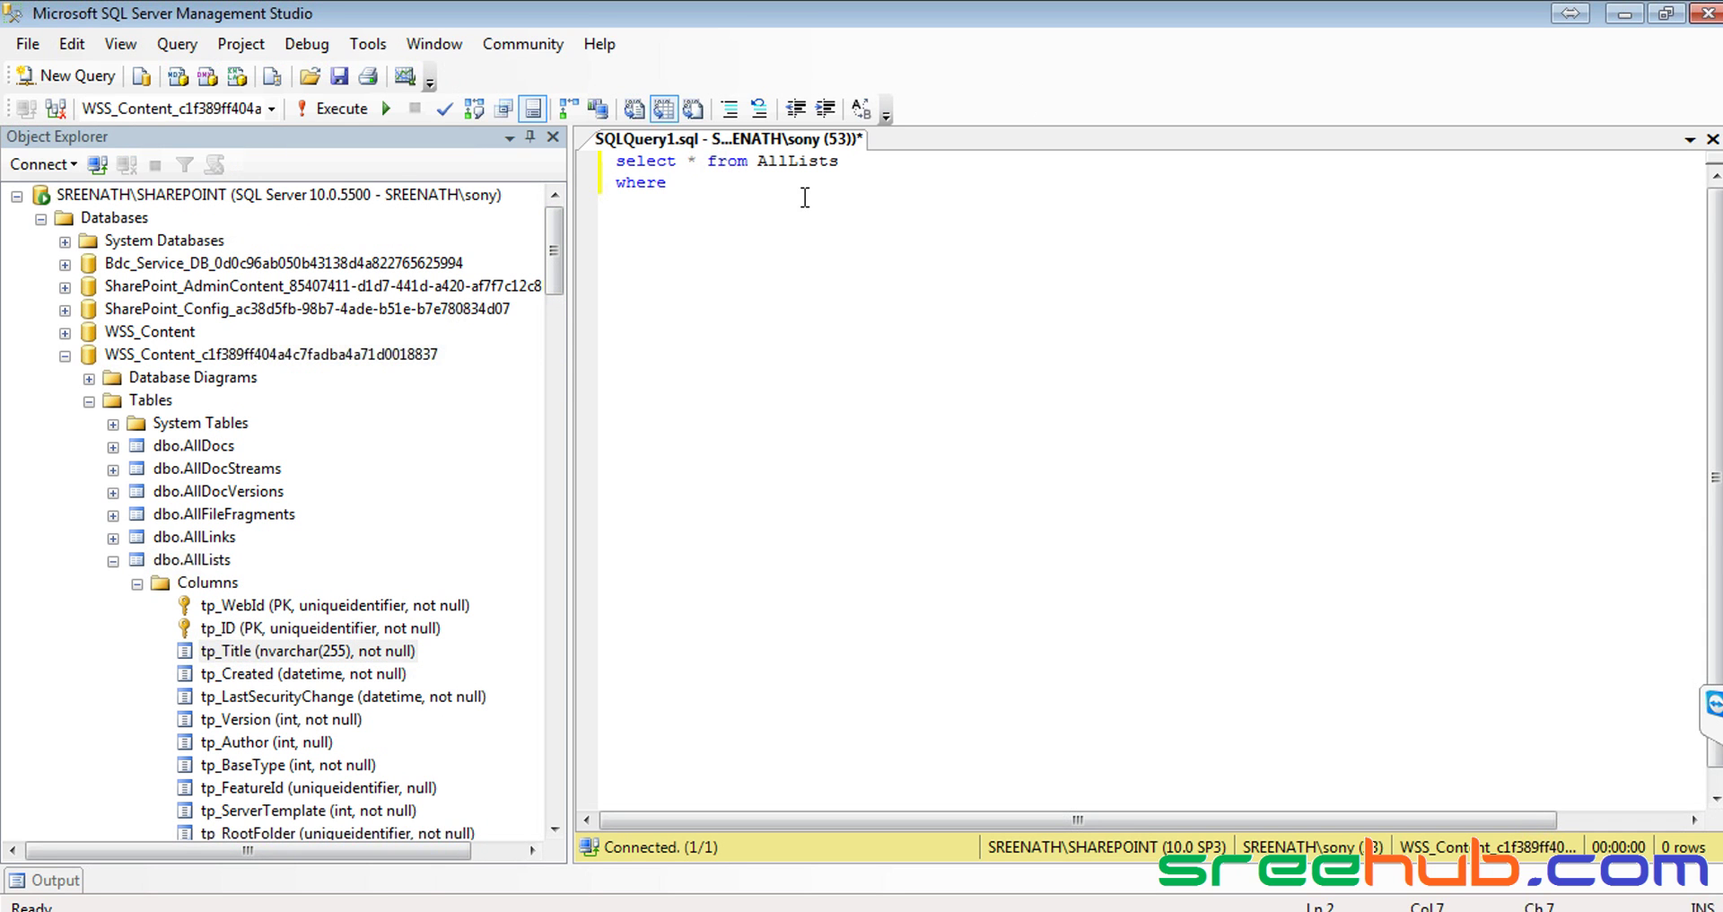
type("tp_")
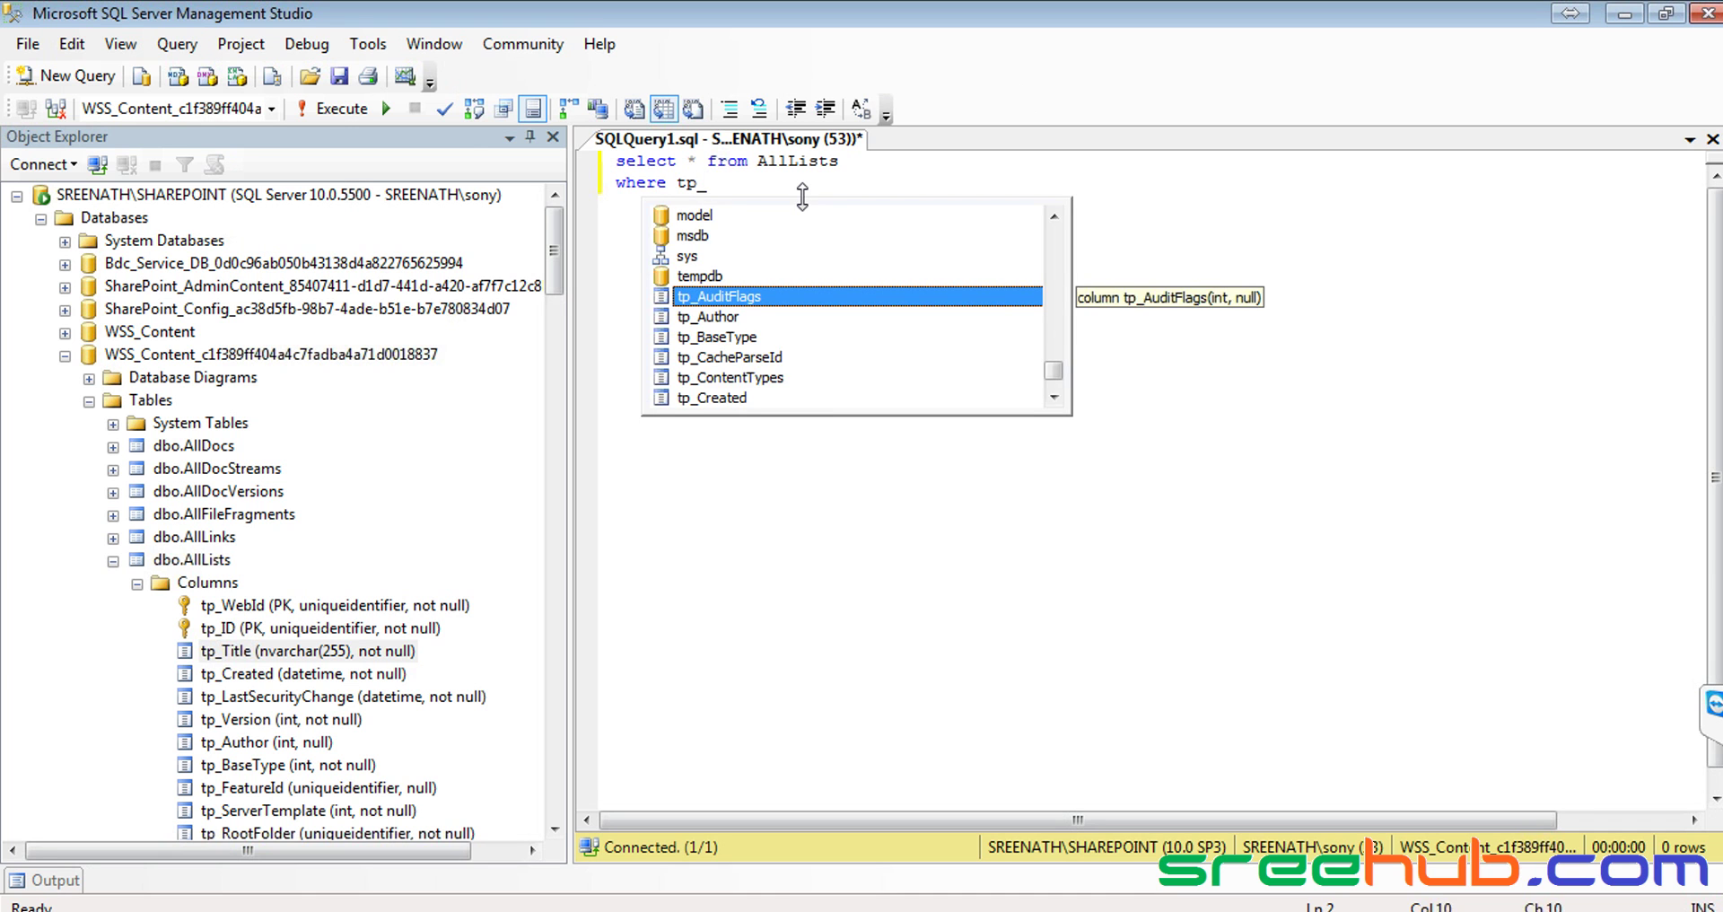
type("t")
key("Down")
key("Down")
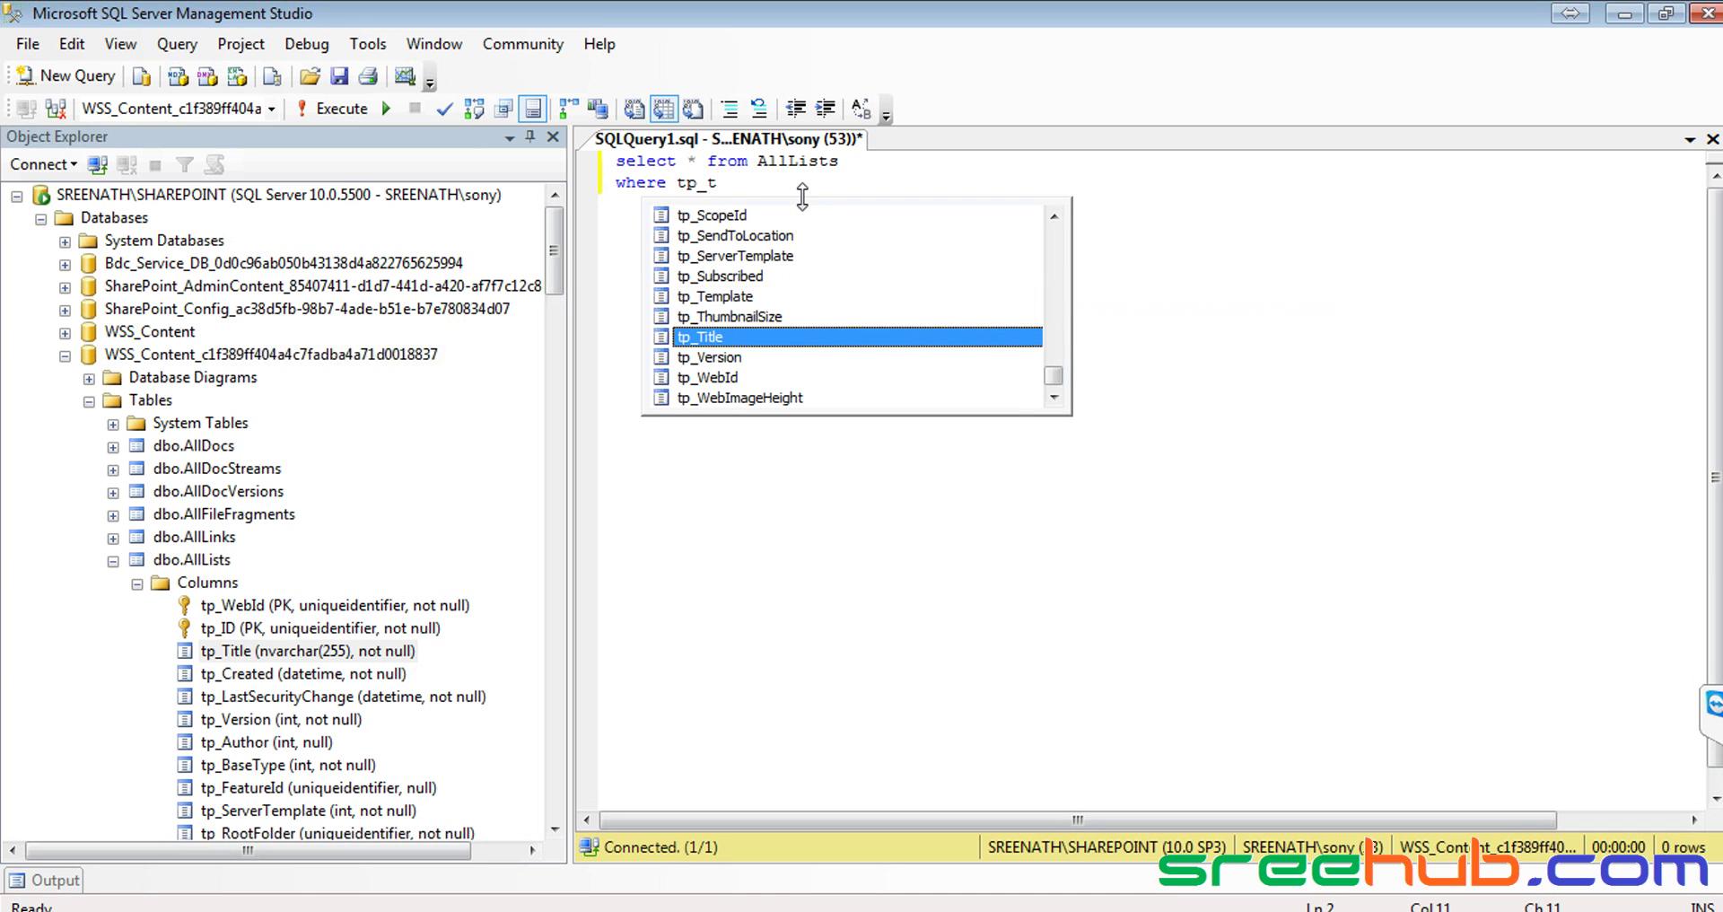
key("Tab")
type("like ")
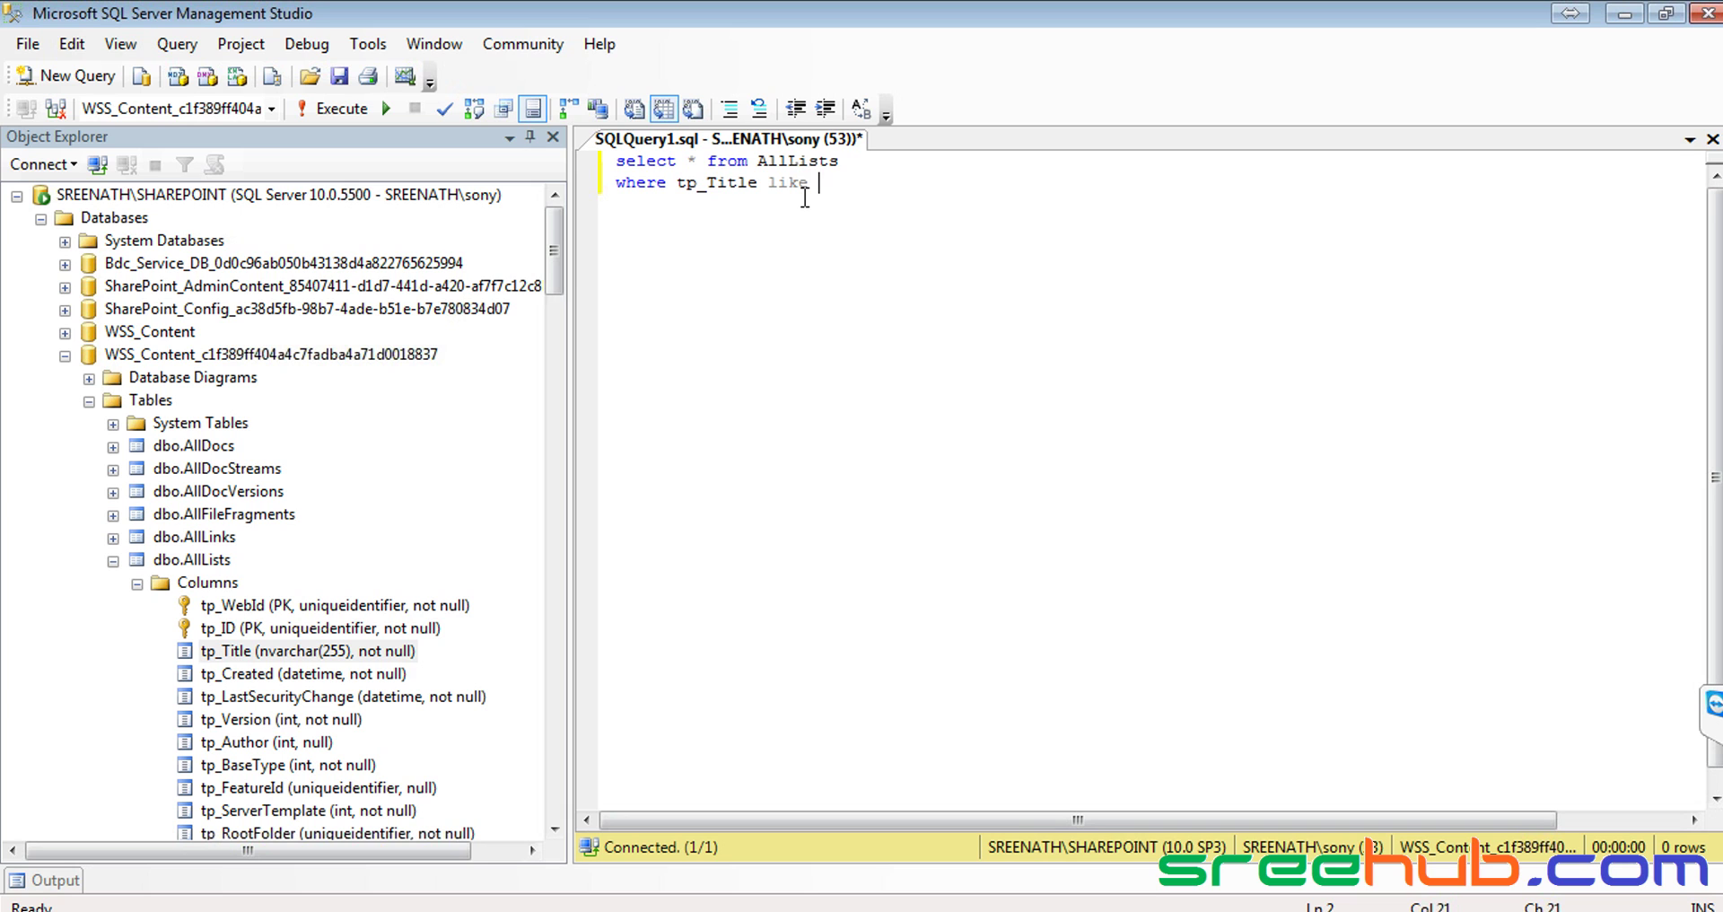
type("''%%'")
key("Left")
key("Left")
type("Resumes")
left_click(314, 113)
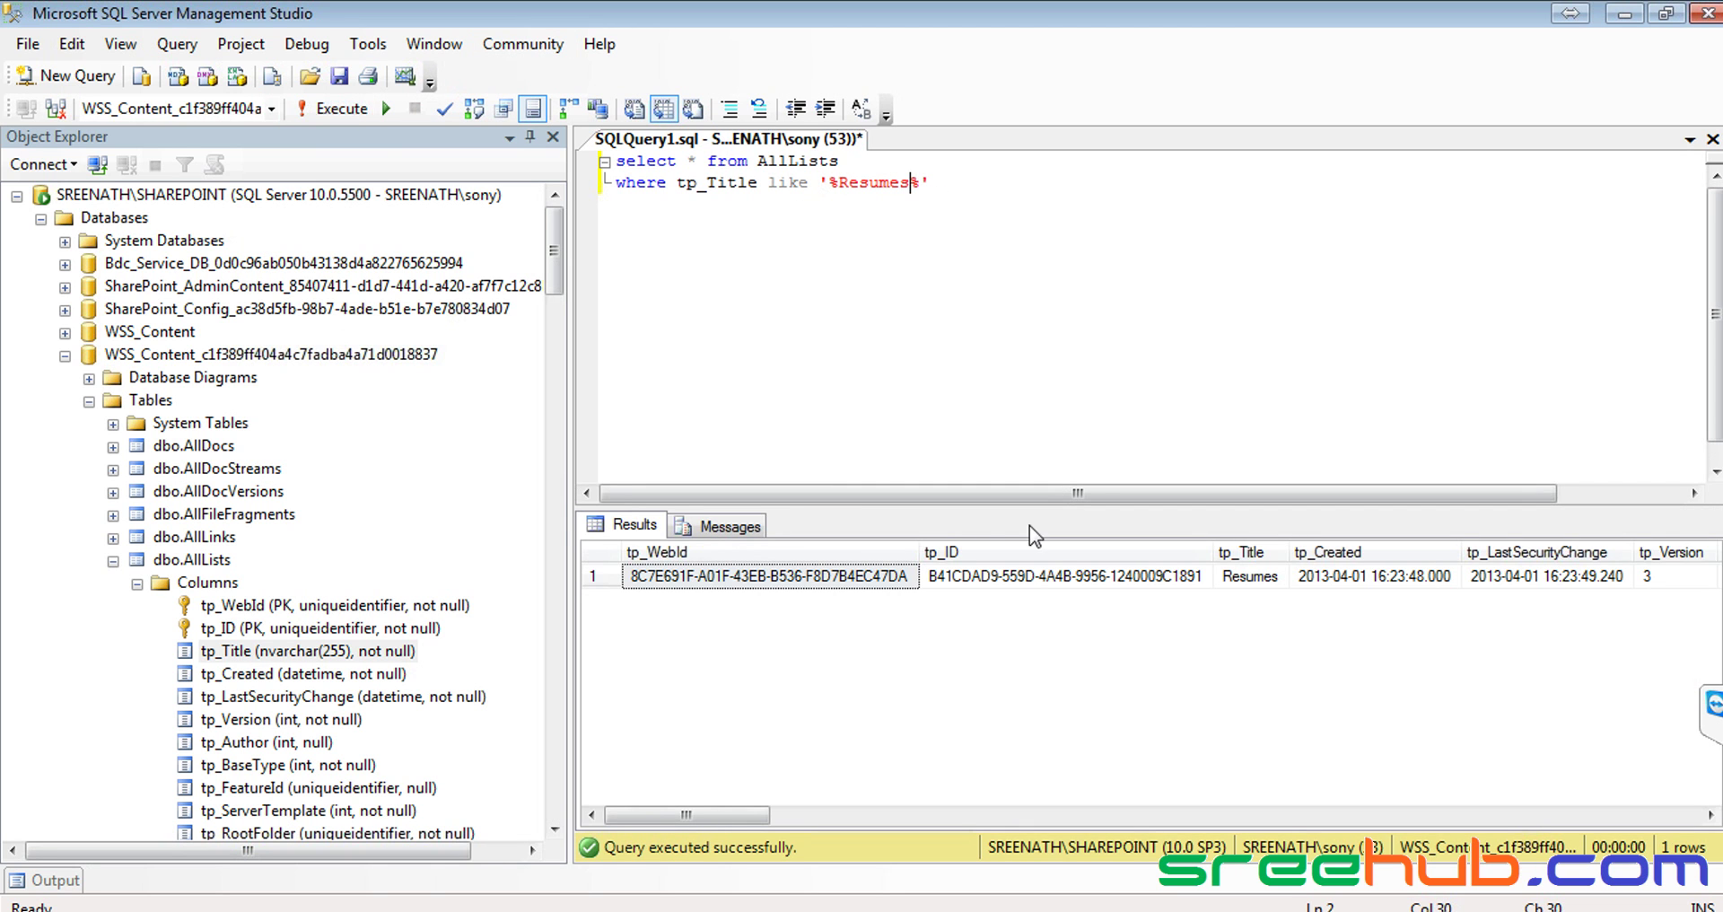
Inspect the Resumes row's title, tp_Created date, tp_ImageUrl and tp_Template in the results grid
left_click(1231, 583)
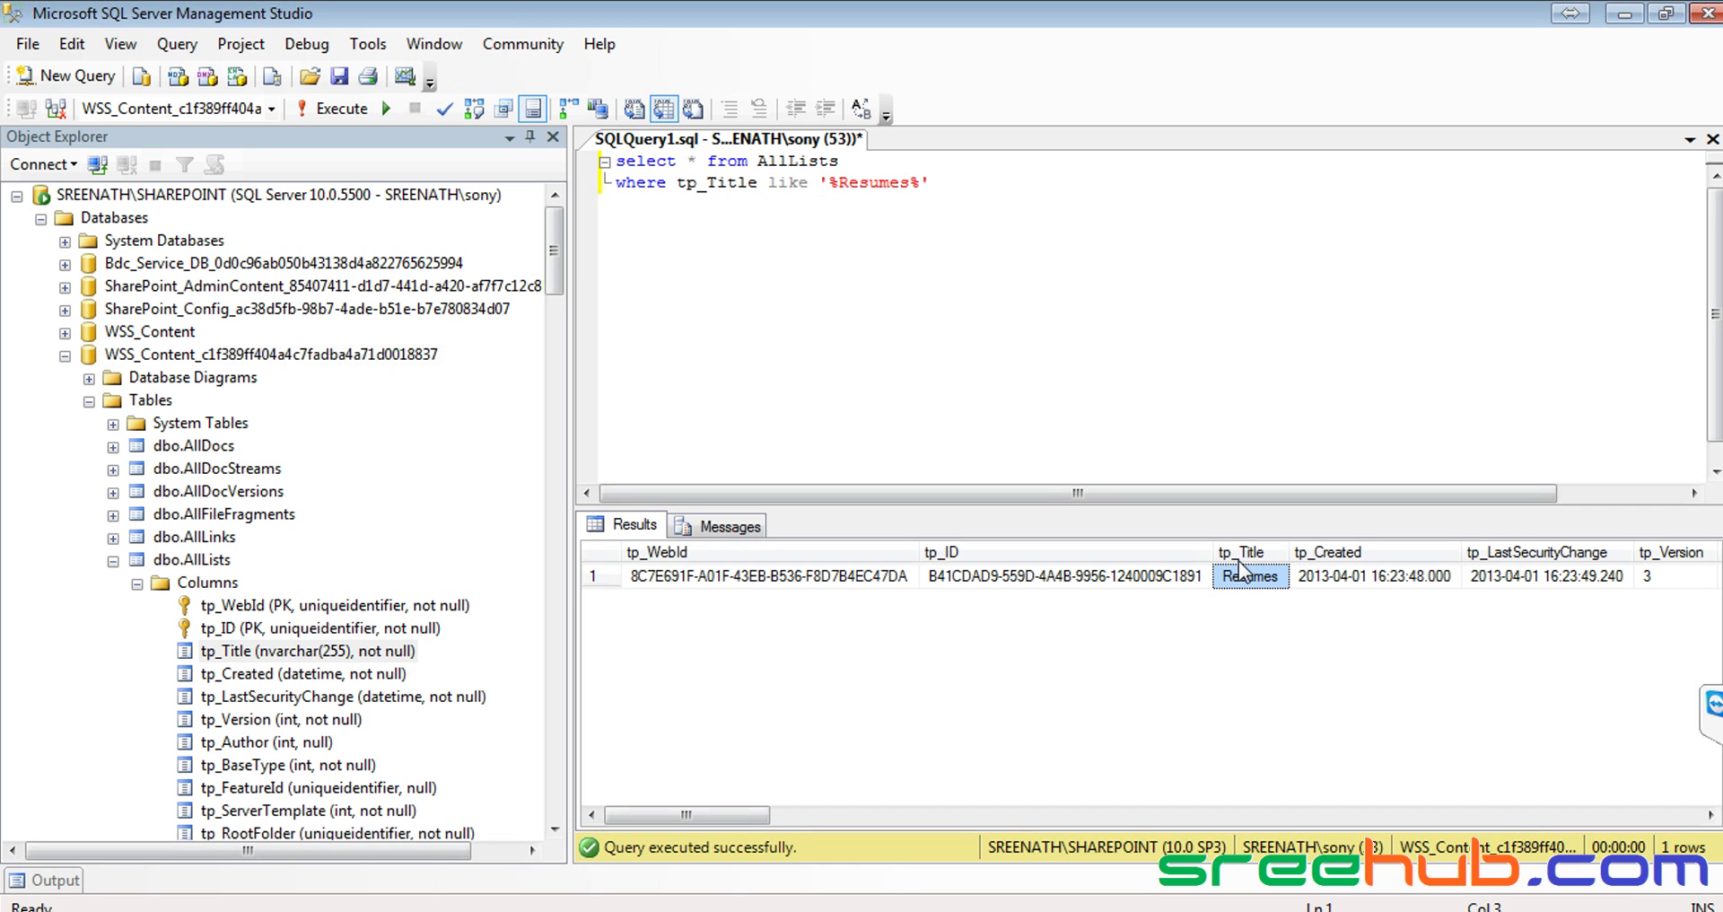
left_click(1344, 585)
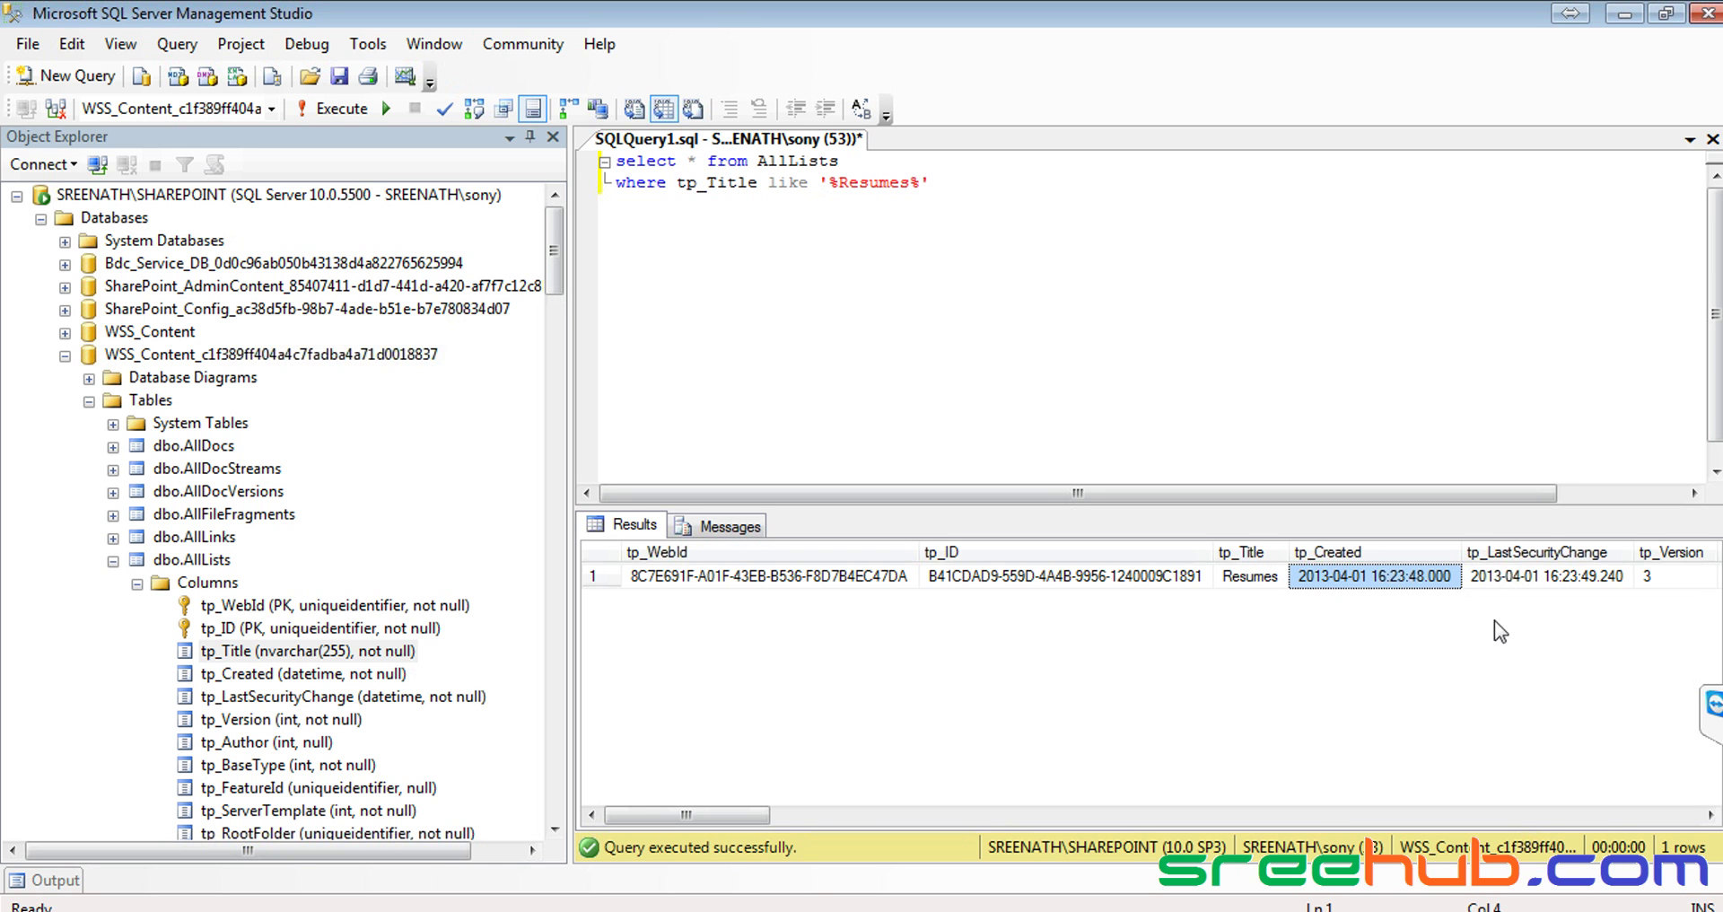
left_click_drag(742, 819, 962, 816)
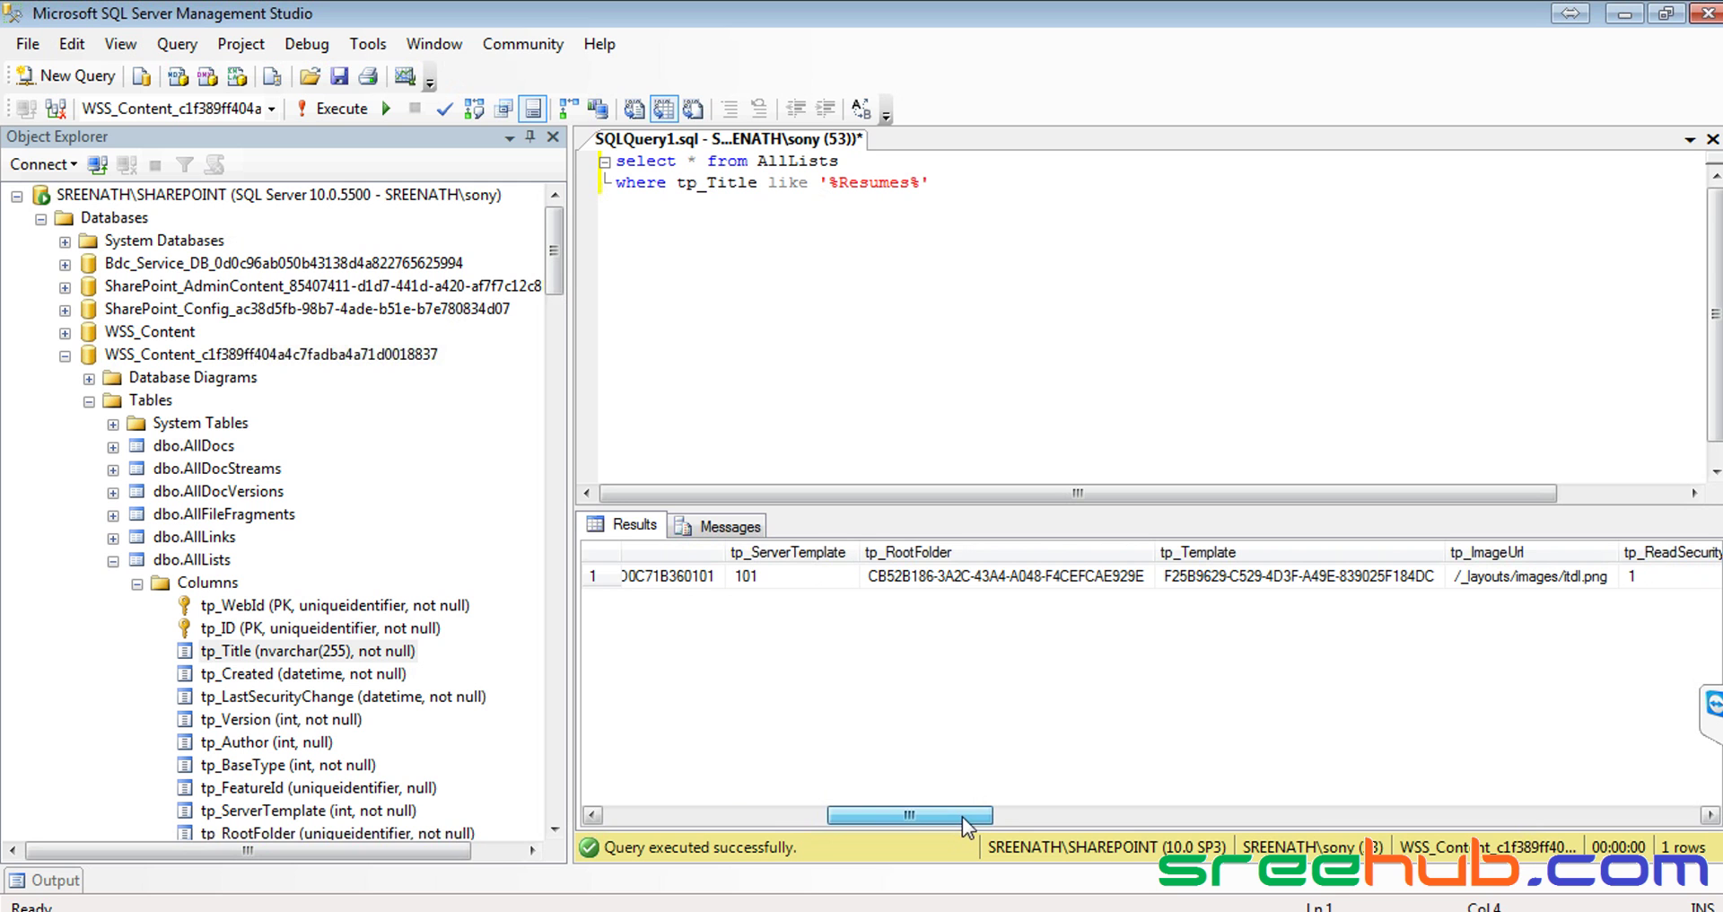
left_click(1560, 580)
left_click(1320, 579)
left_click_drag(923, 813, 1183, 815)
key("alt+Tab")
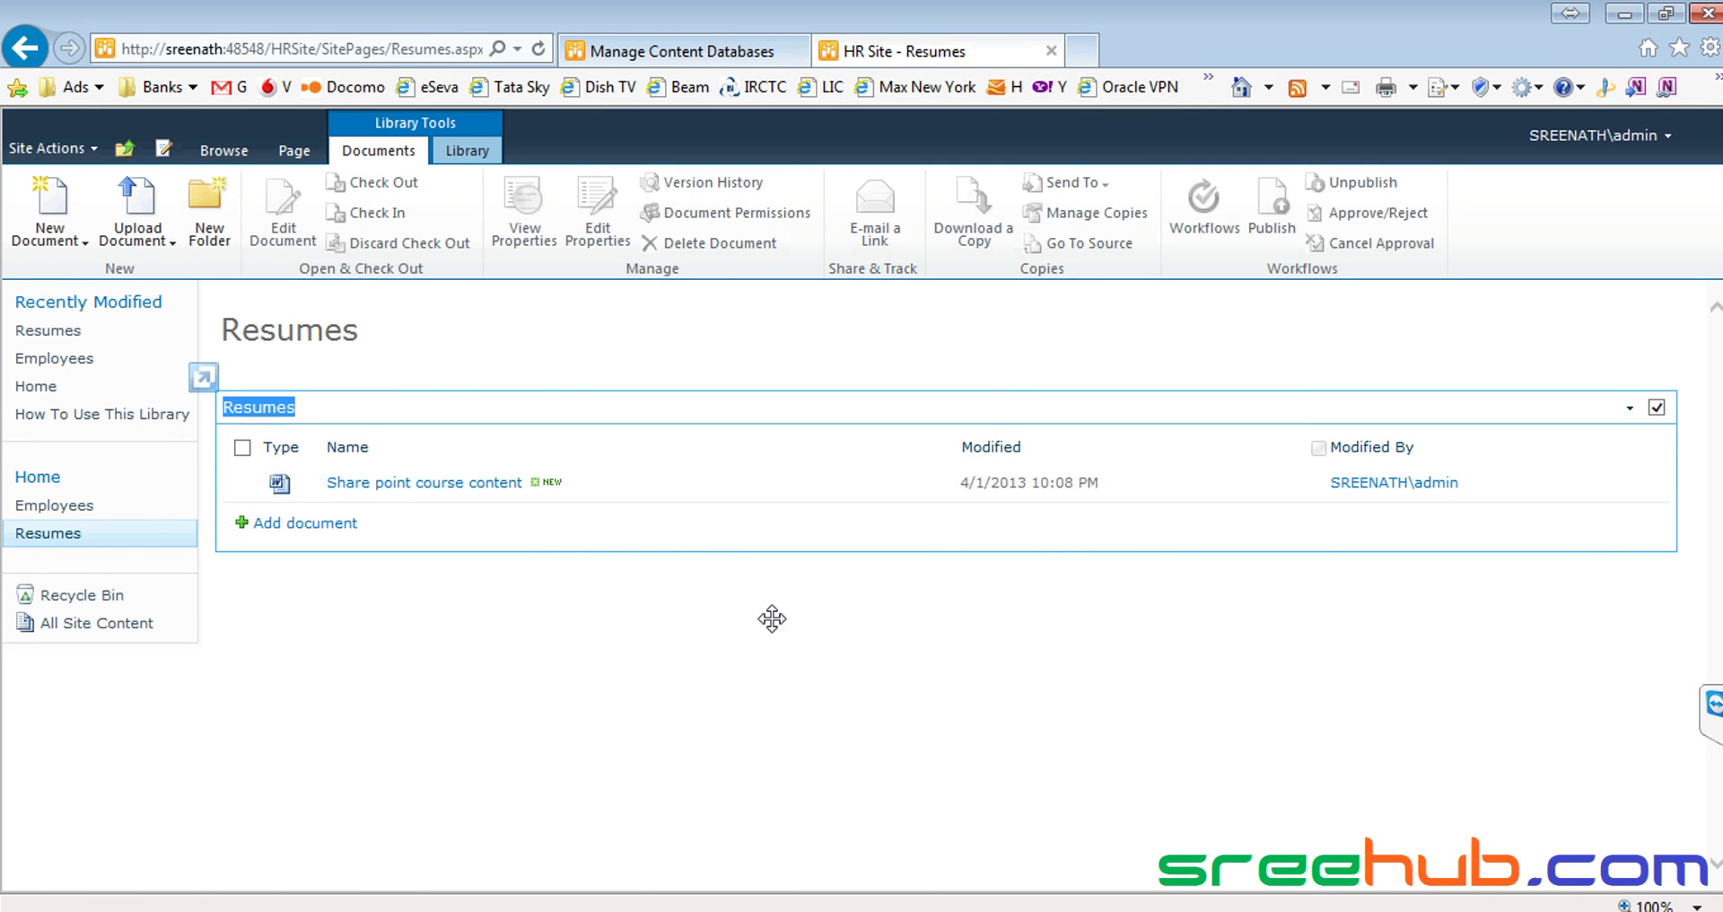
key("alt+Tab")
left_click_drag(1147, 816, 614, 802)
left_click(1250, 582)
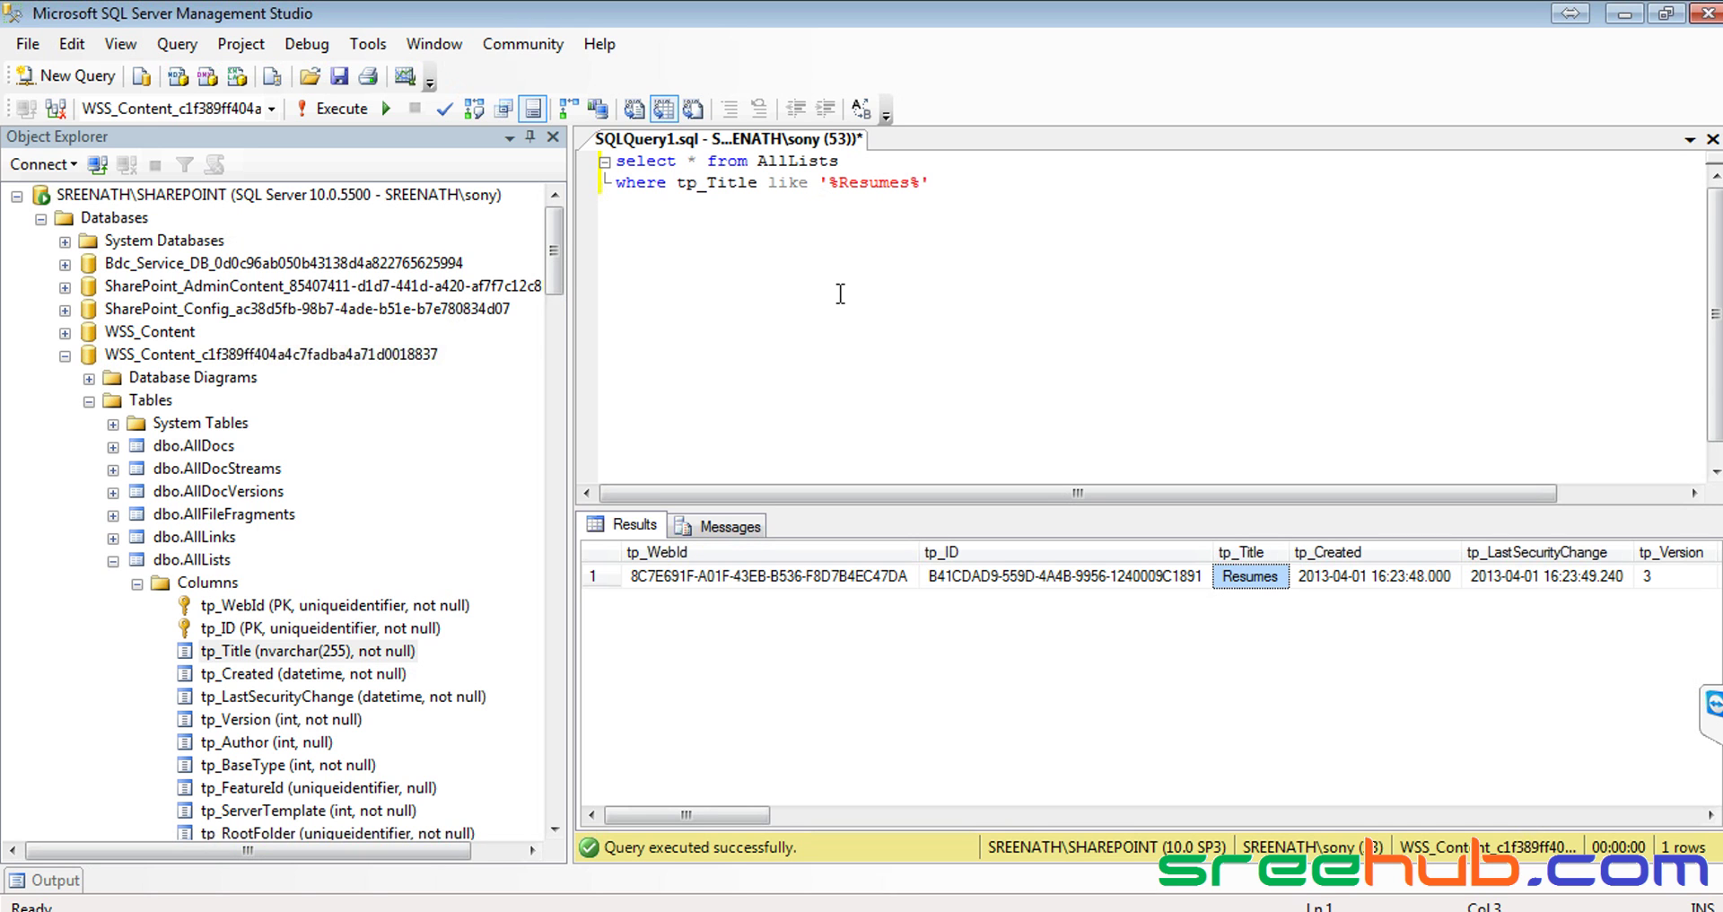
Collapse dbo.AllLists and the content database tree, then return to the SharePoint Resumes page
left_click(112, 563)
left_click(65, 355)
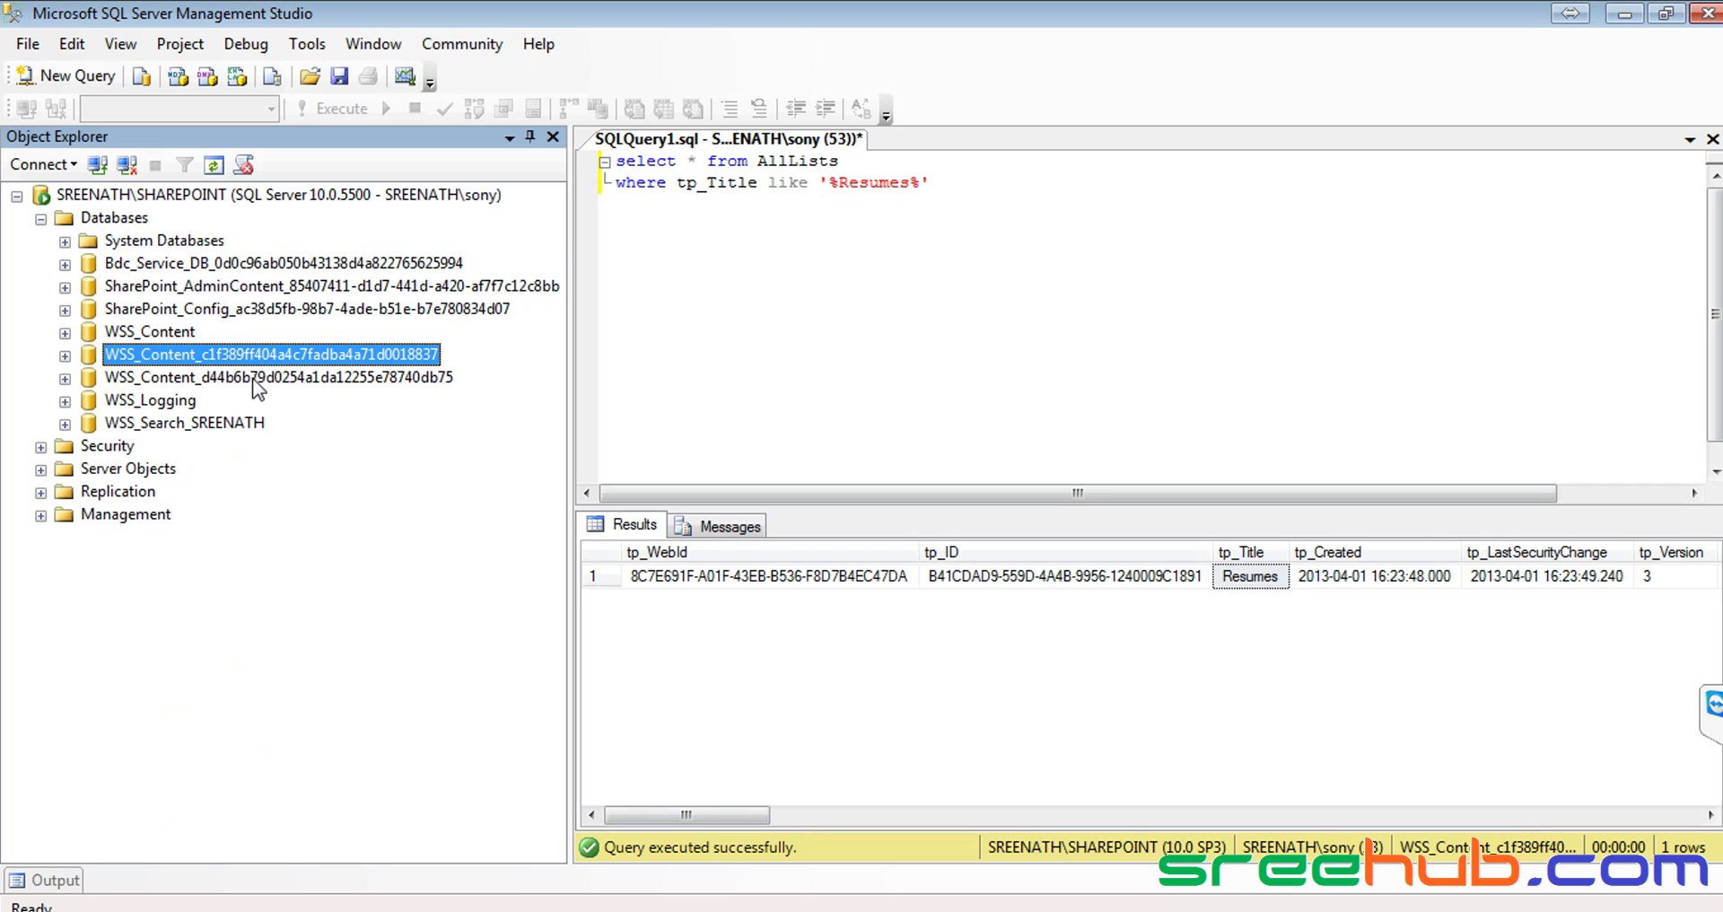
left_click(267, 380)
left_click(262, 359)
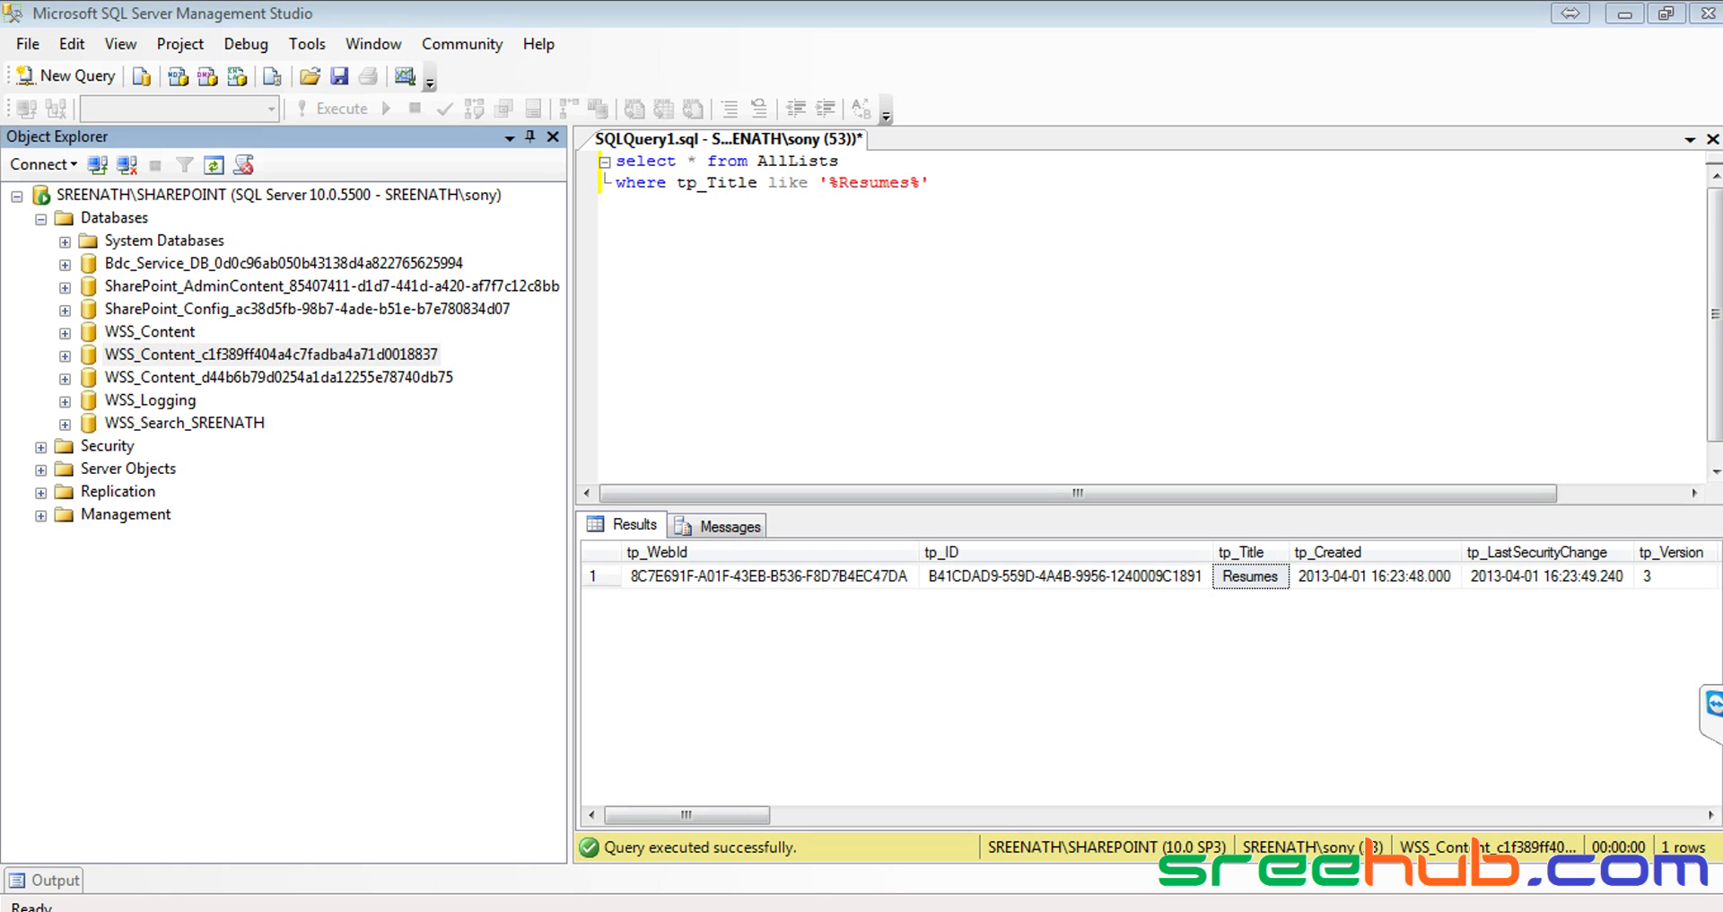
left_click(187, 903)
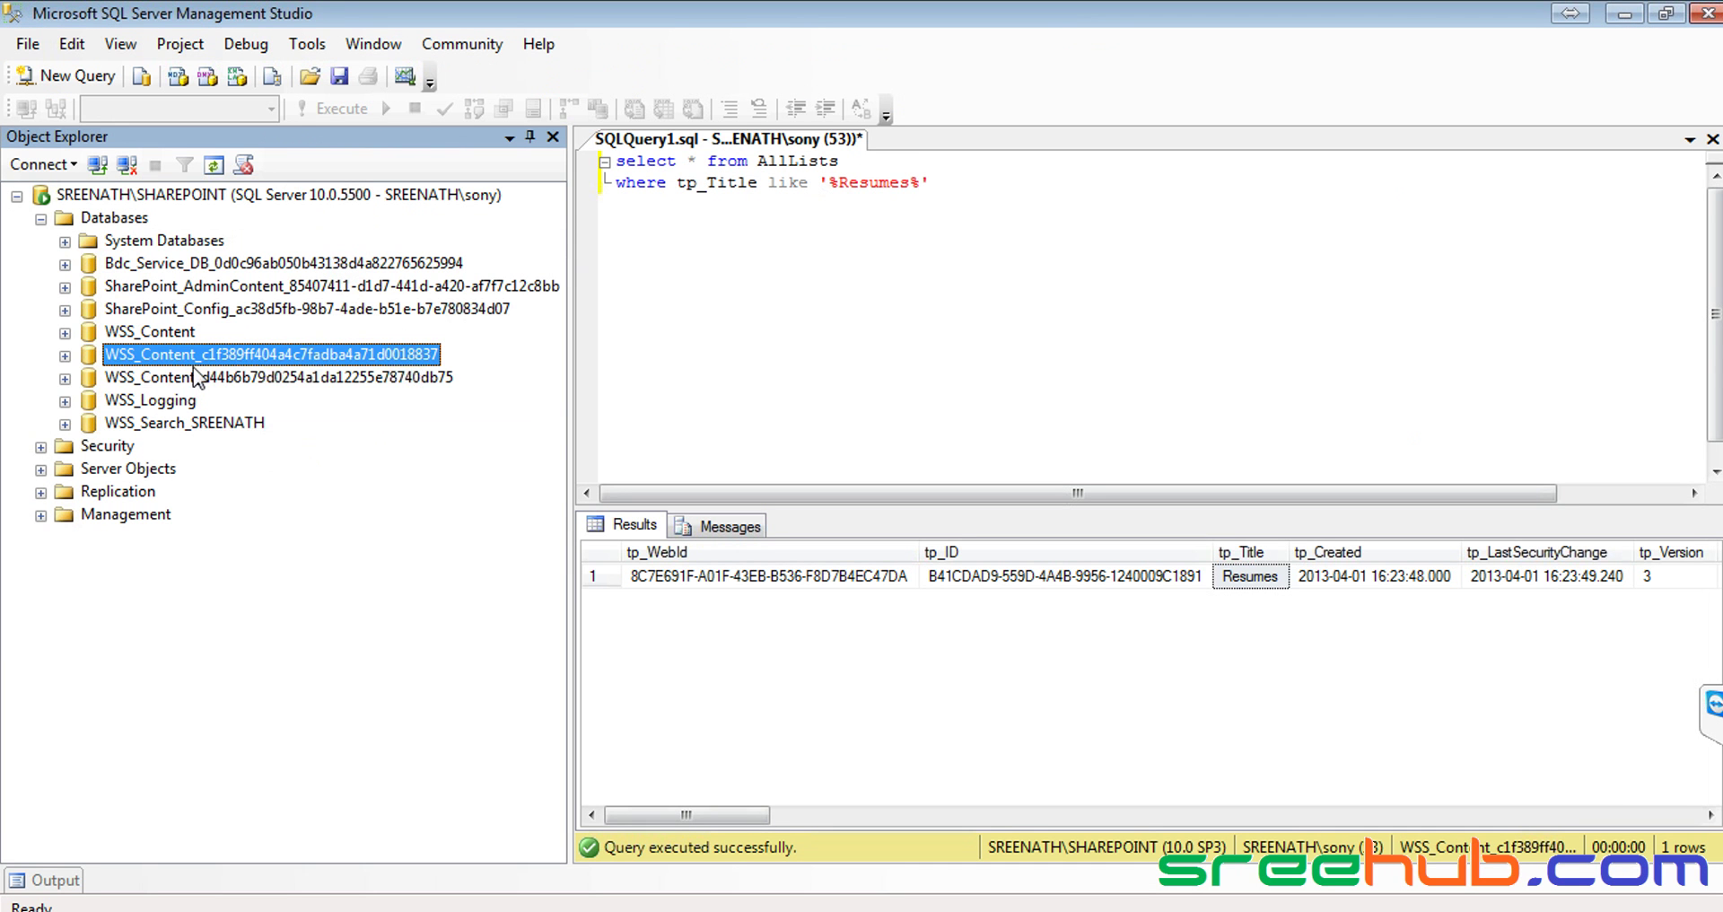
Return to Management Studio and select the WSS_Content_c1f389… content database
left_click(193, 375)
left_click(200, 352)
Expand the content database and run Select Top 1000 Rows on dbo.AllDocs
key("Down")
left_click(217, 358)
left_click(65, 355)
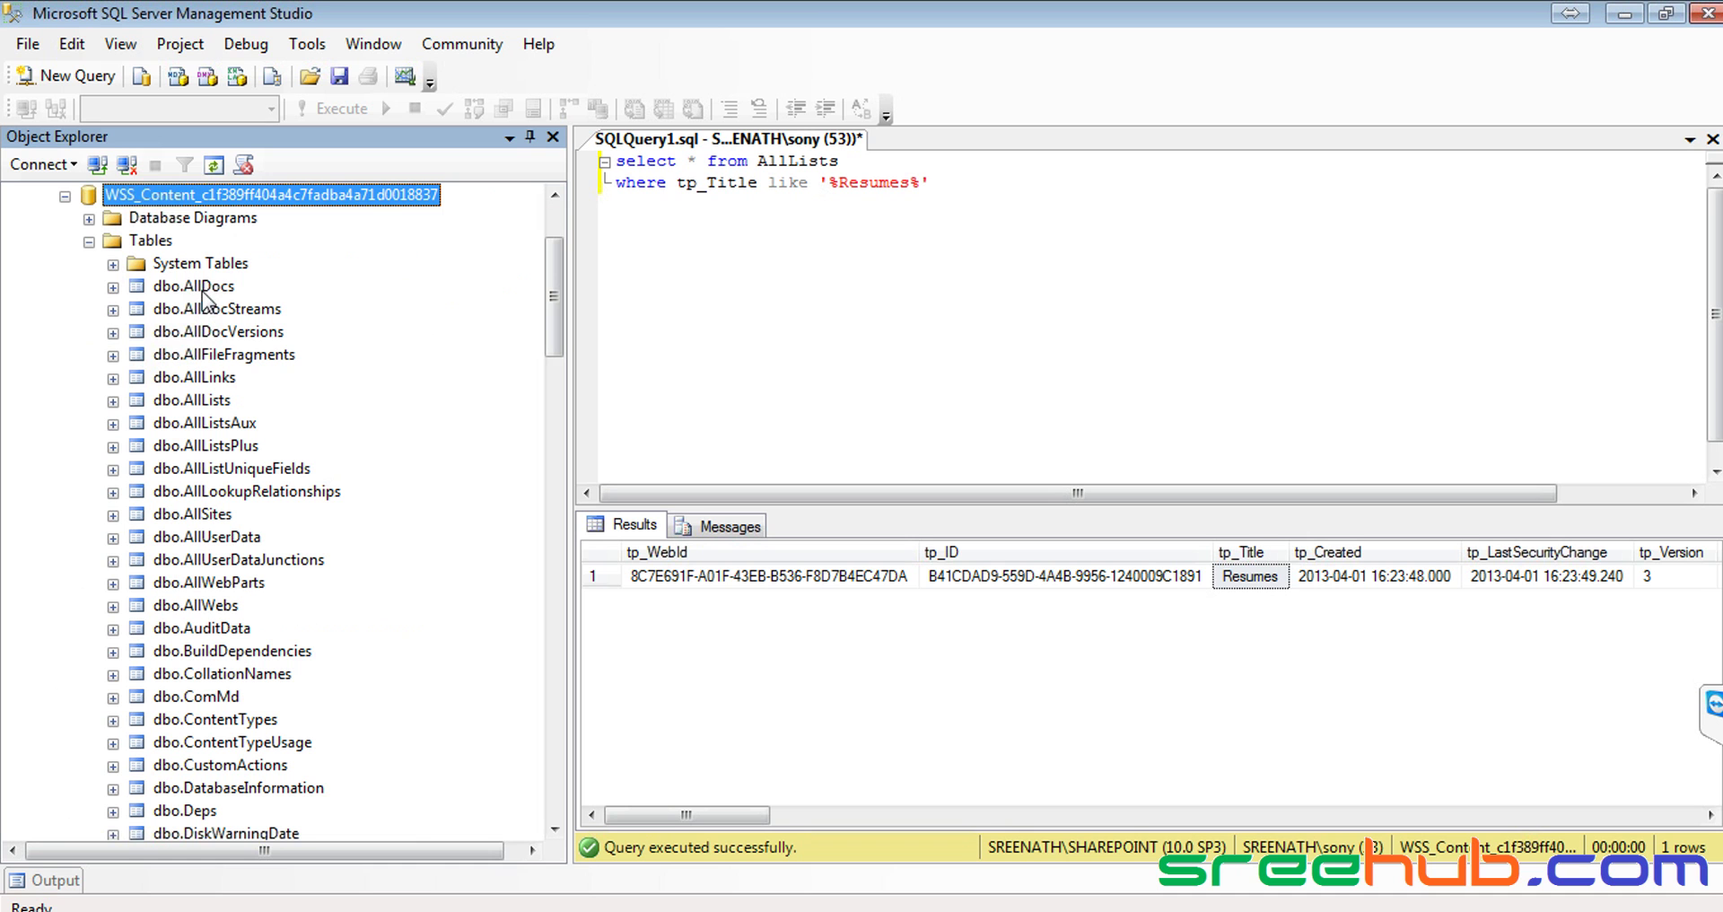
left_click(201, 289)
scroll(206, 368, "down", 2)
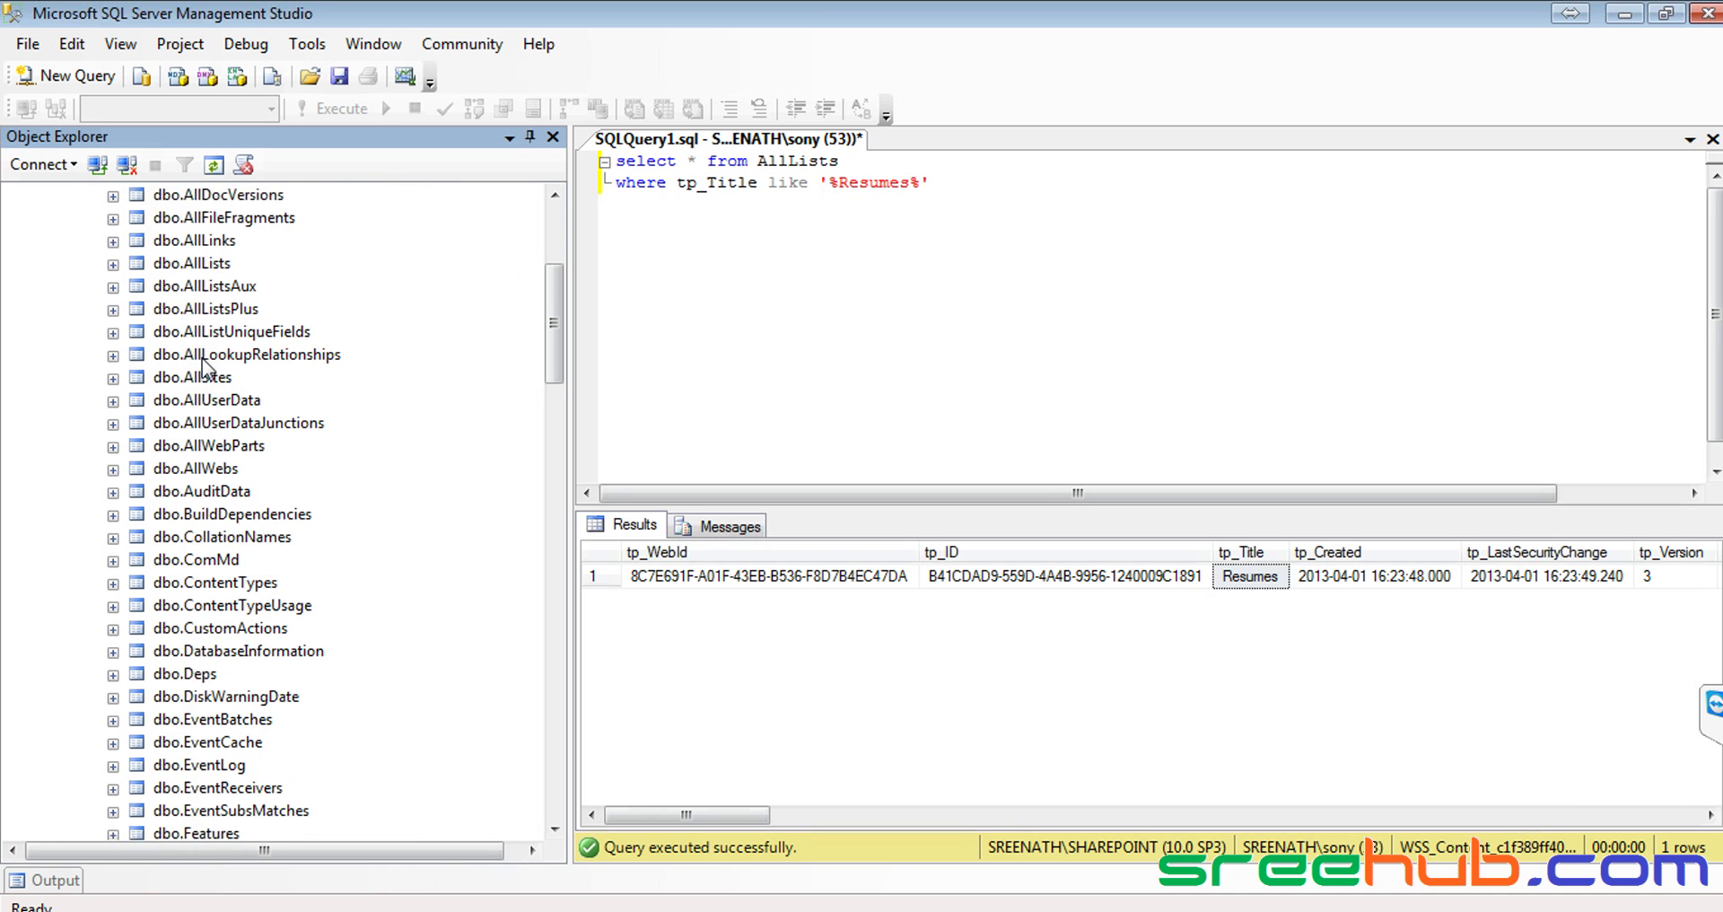
scroll(206, 368, "up", 2)
right_click(203, 296)
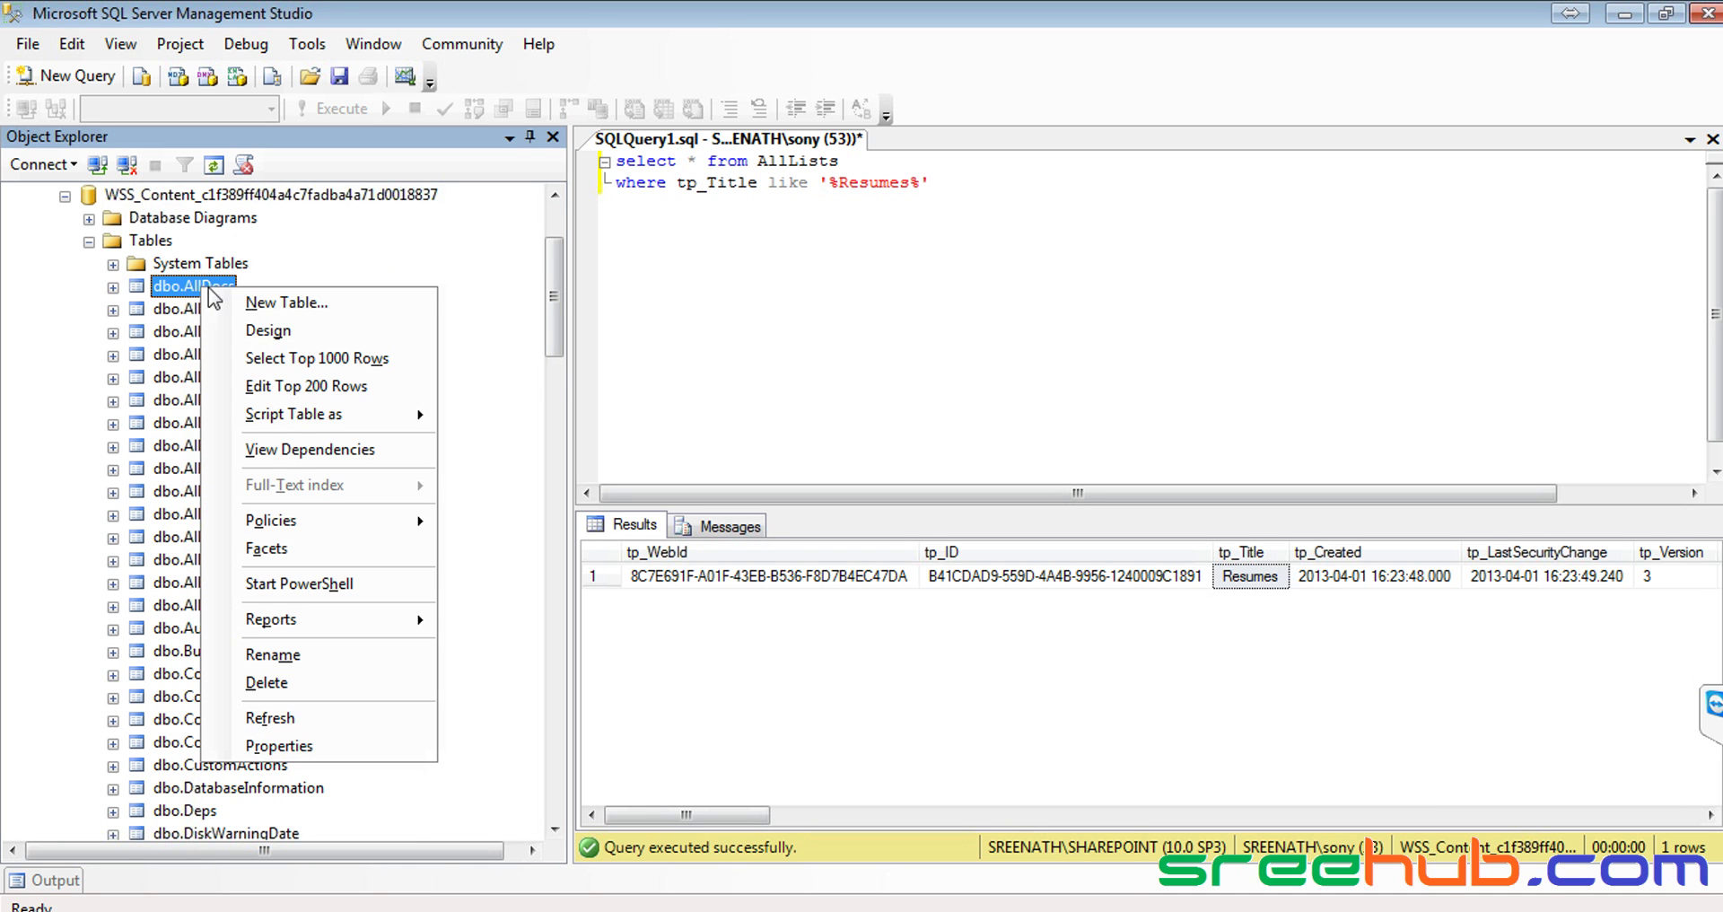
left_click(794, 220)
left_click_drag(942, 184, 597, 171)
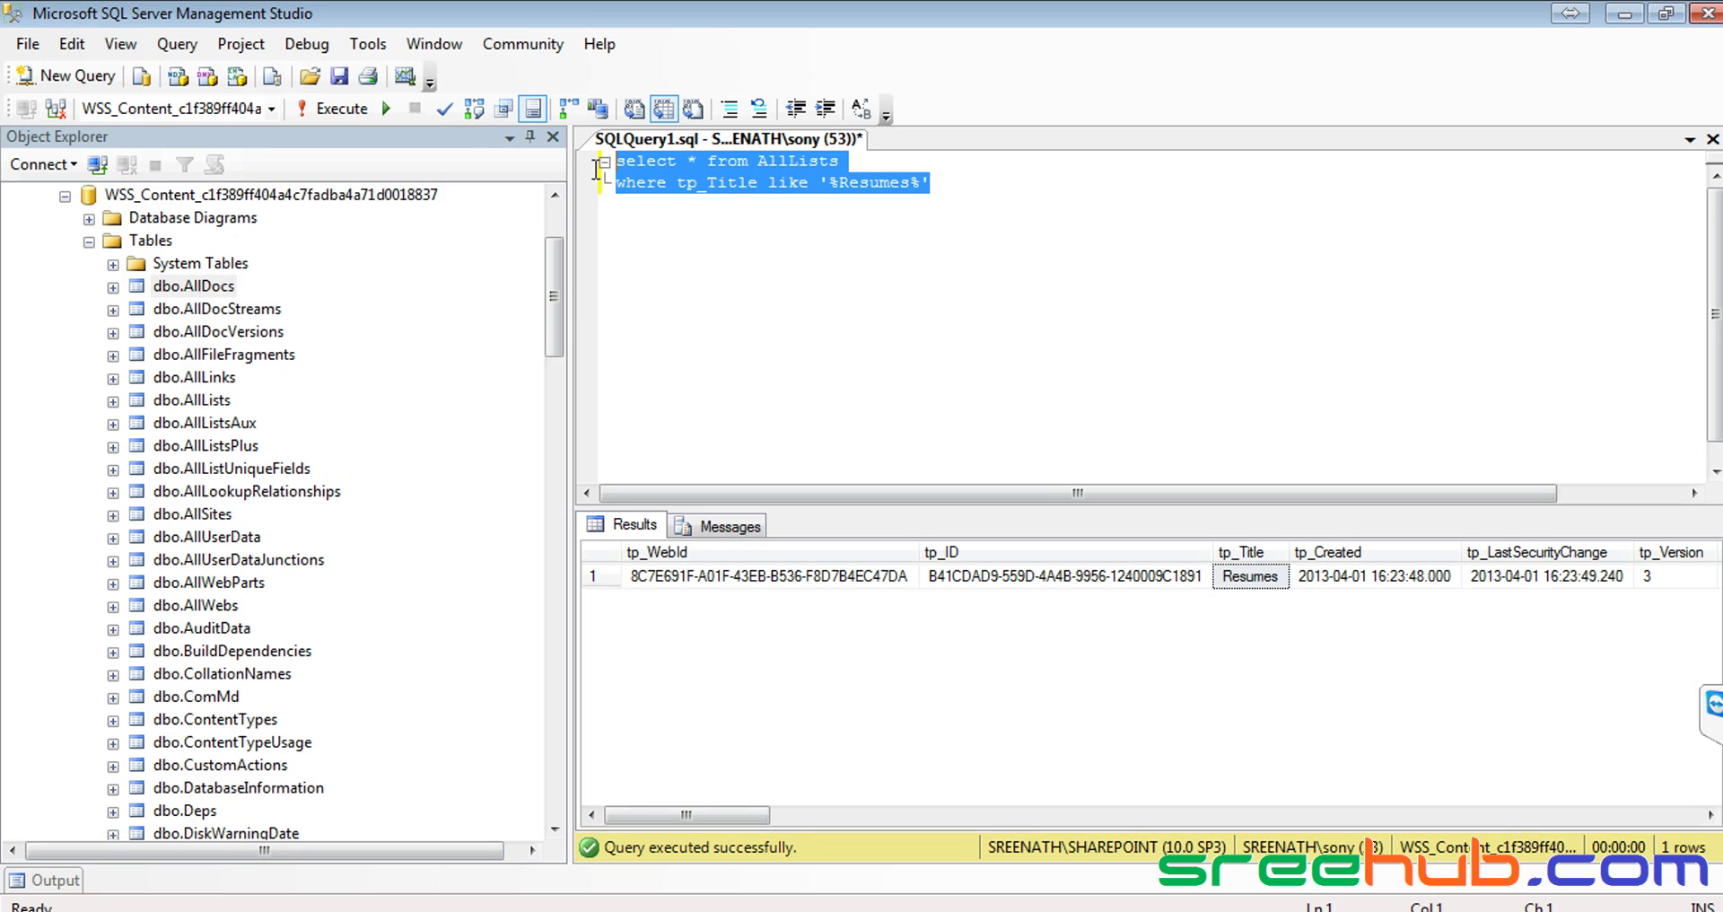
right_click(197, 288)
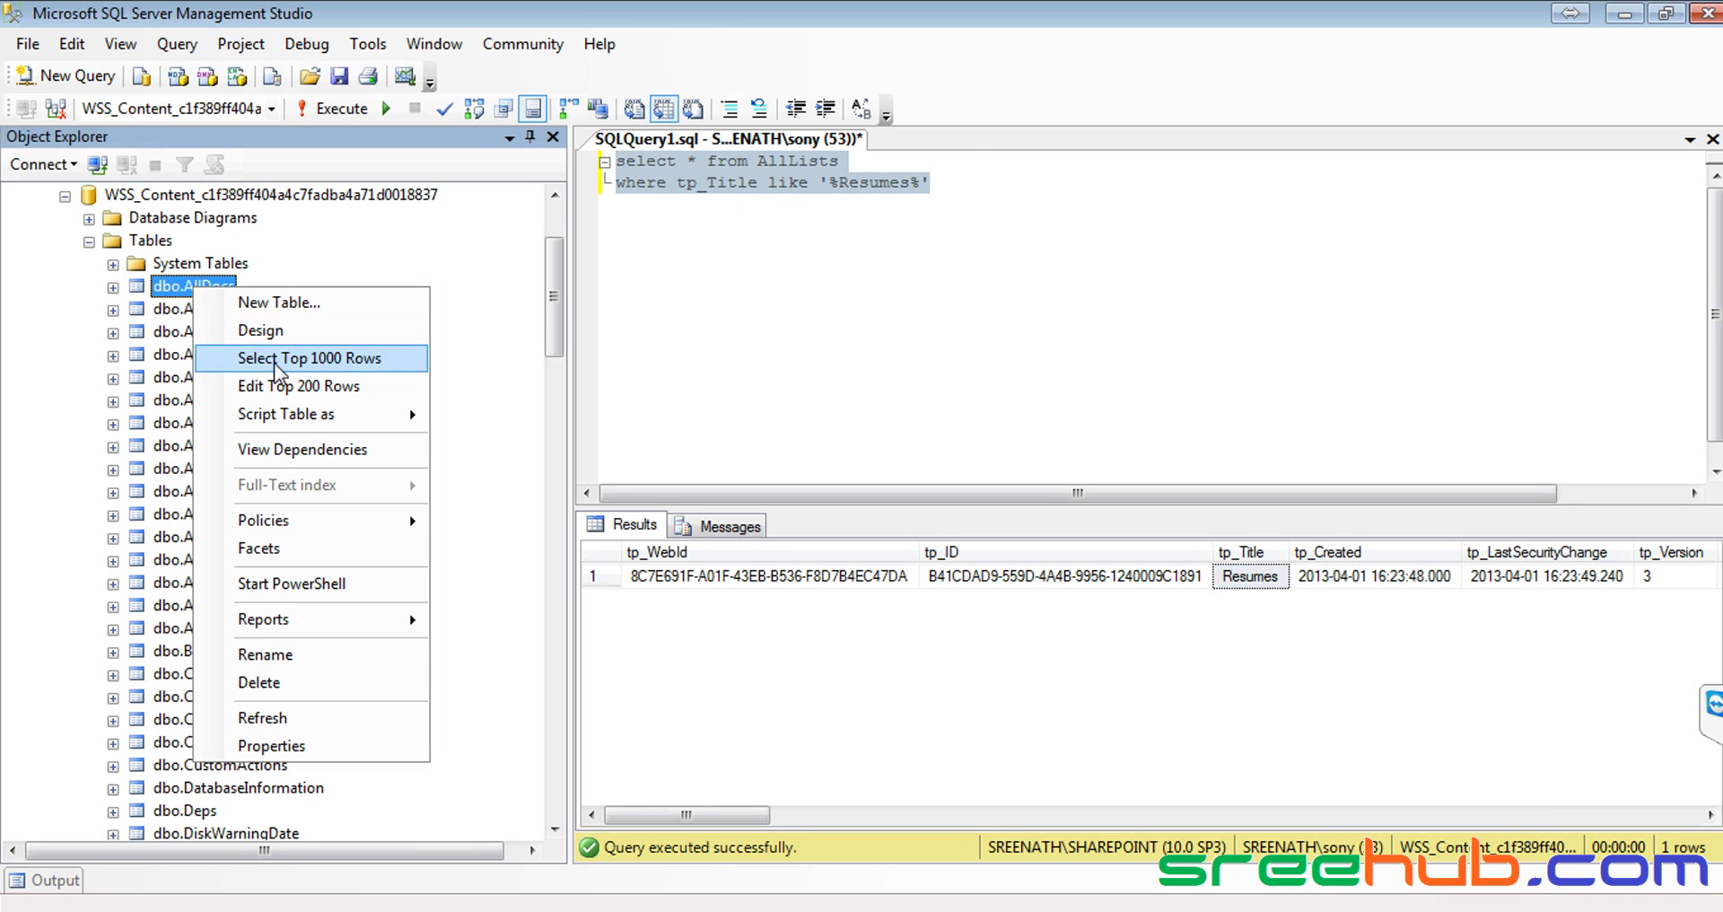
left_click(278, 359)
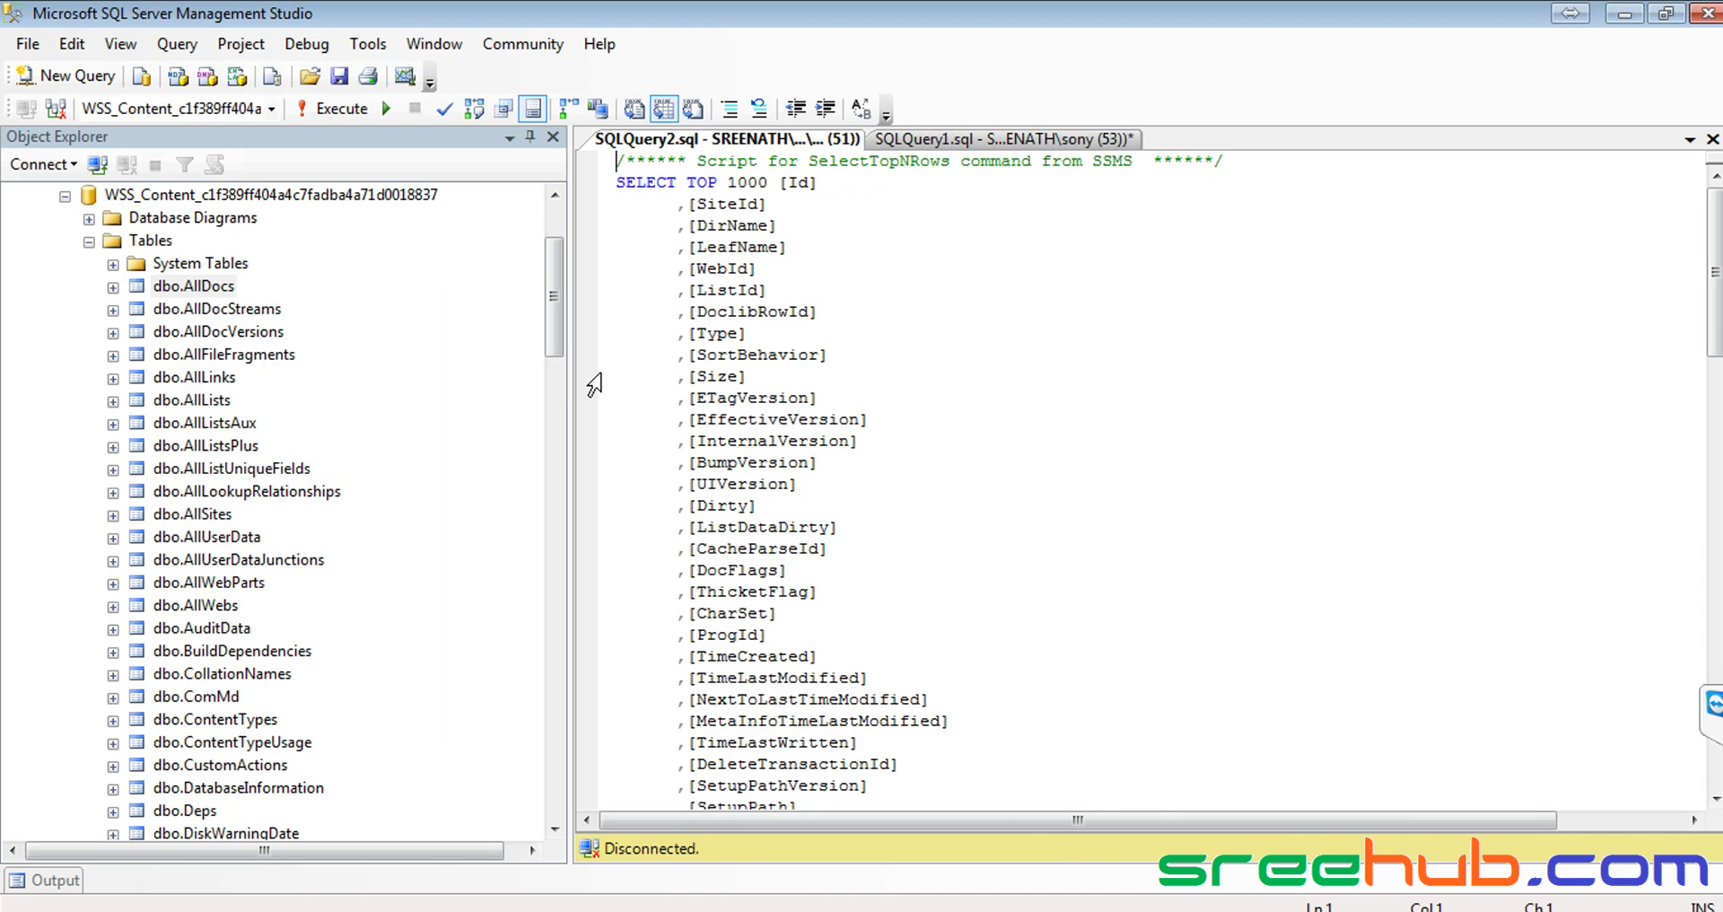
Widen the results, scroll down to the Resumes row under the HRSite folder, and return to the browser
left_click_drag(571, 377, 463, 430)
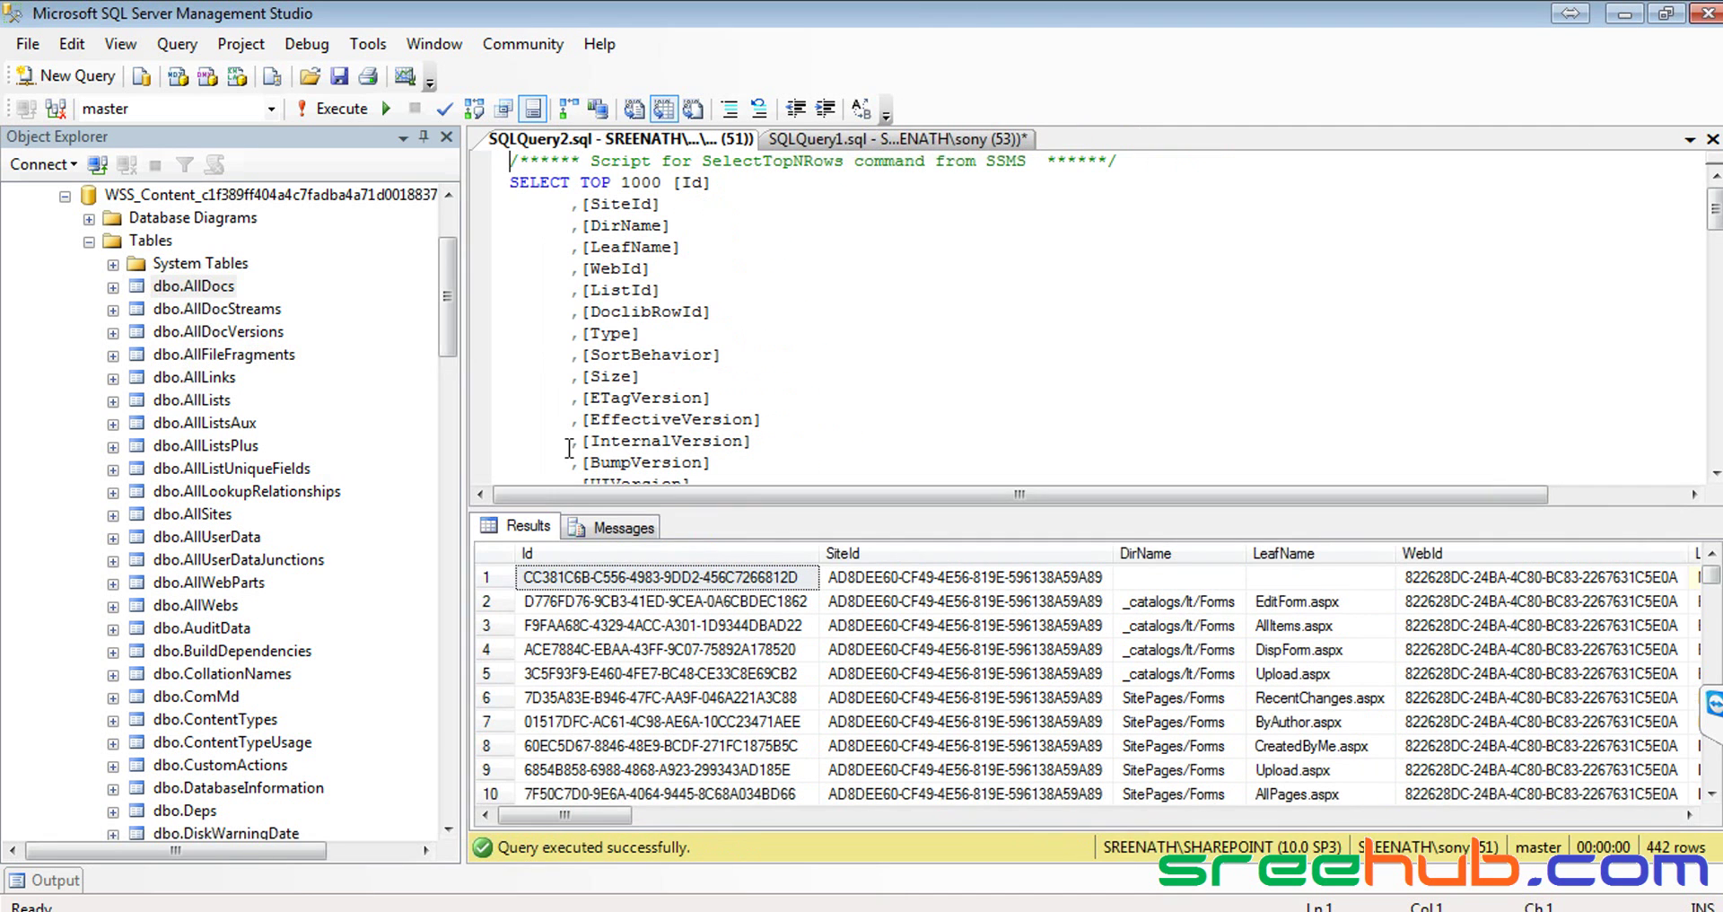
left_click(1322, 607)
scroll(1323, 612, "down", 2)
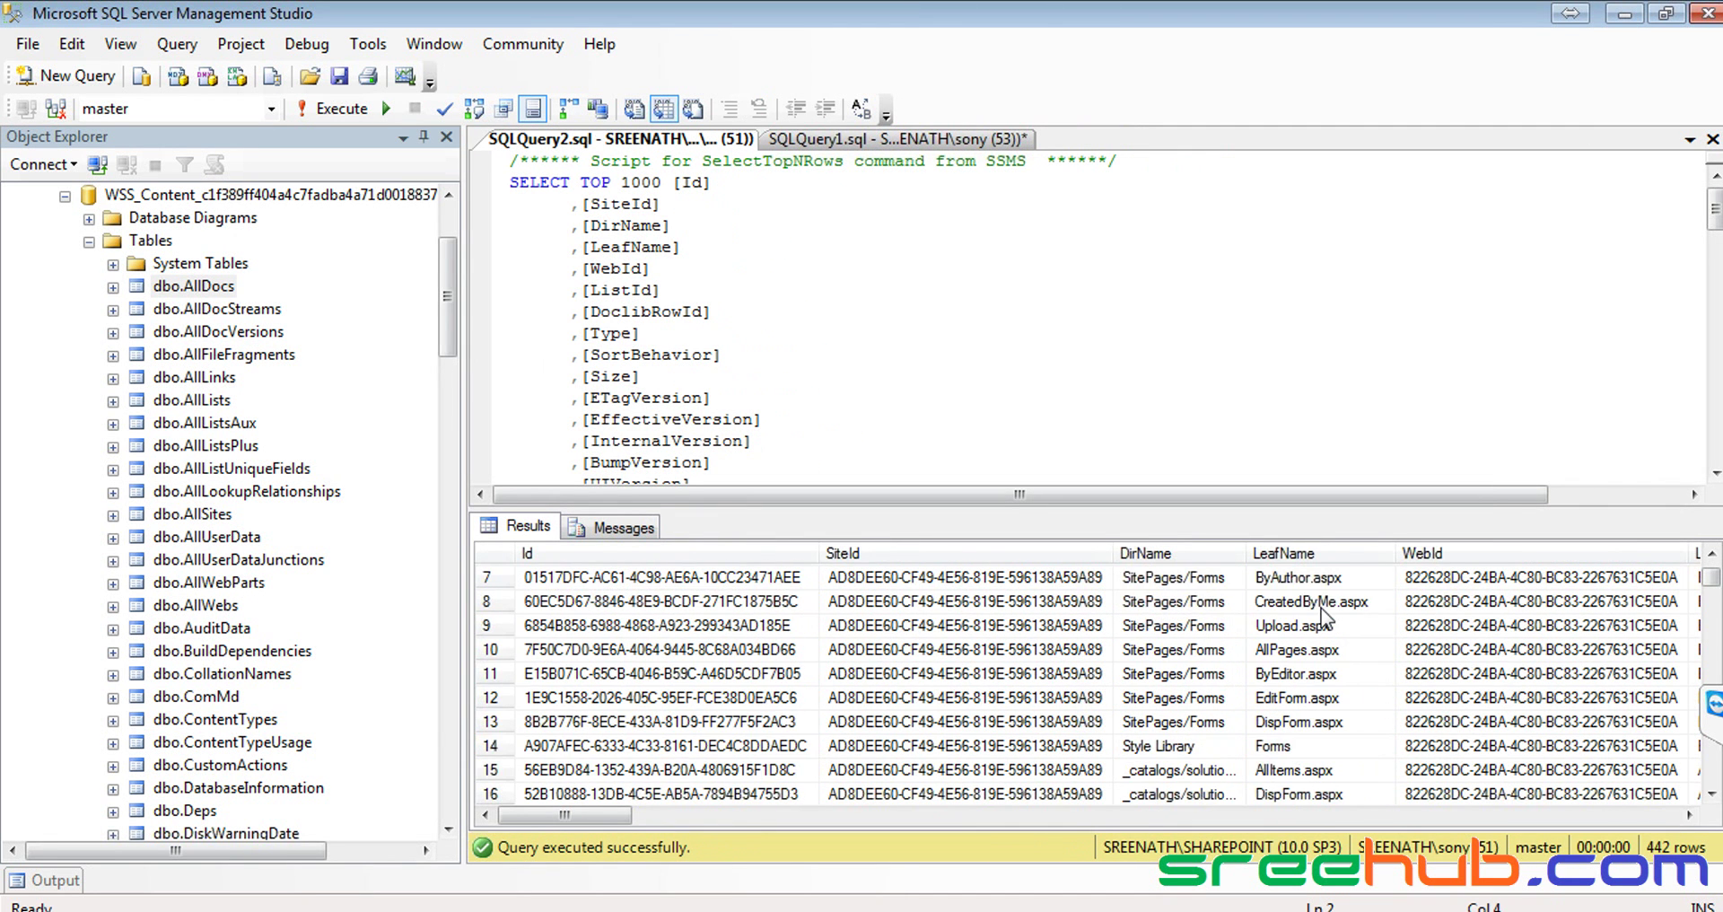
scroll(1323, 612, "down", 3)
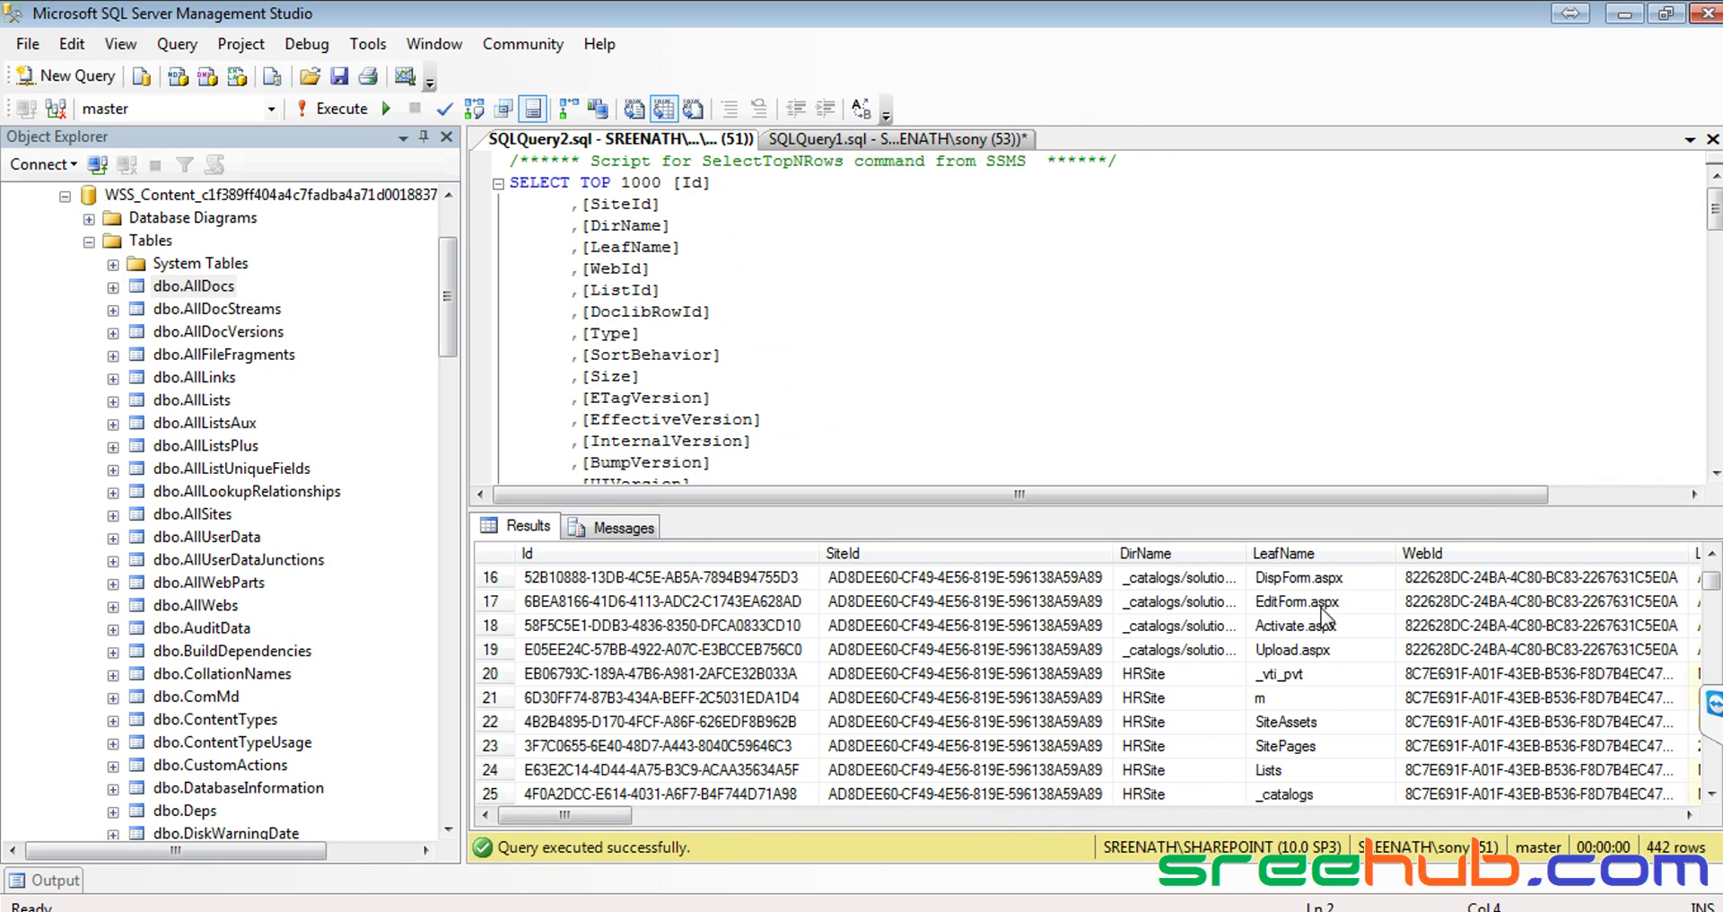
scroll(1323, 612, "down", 3)
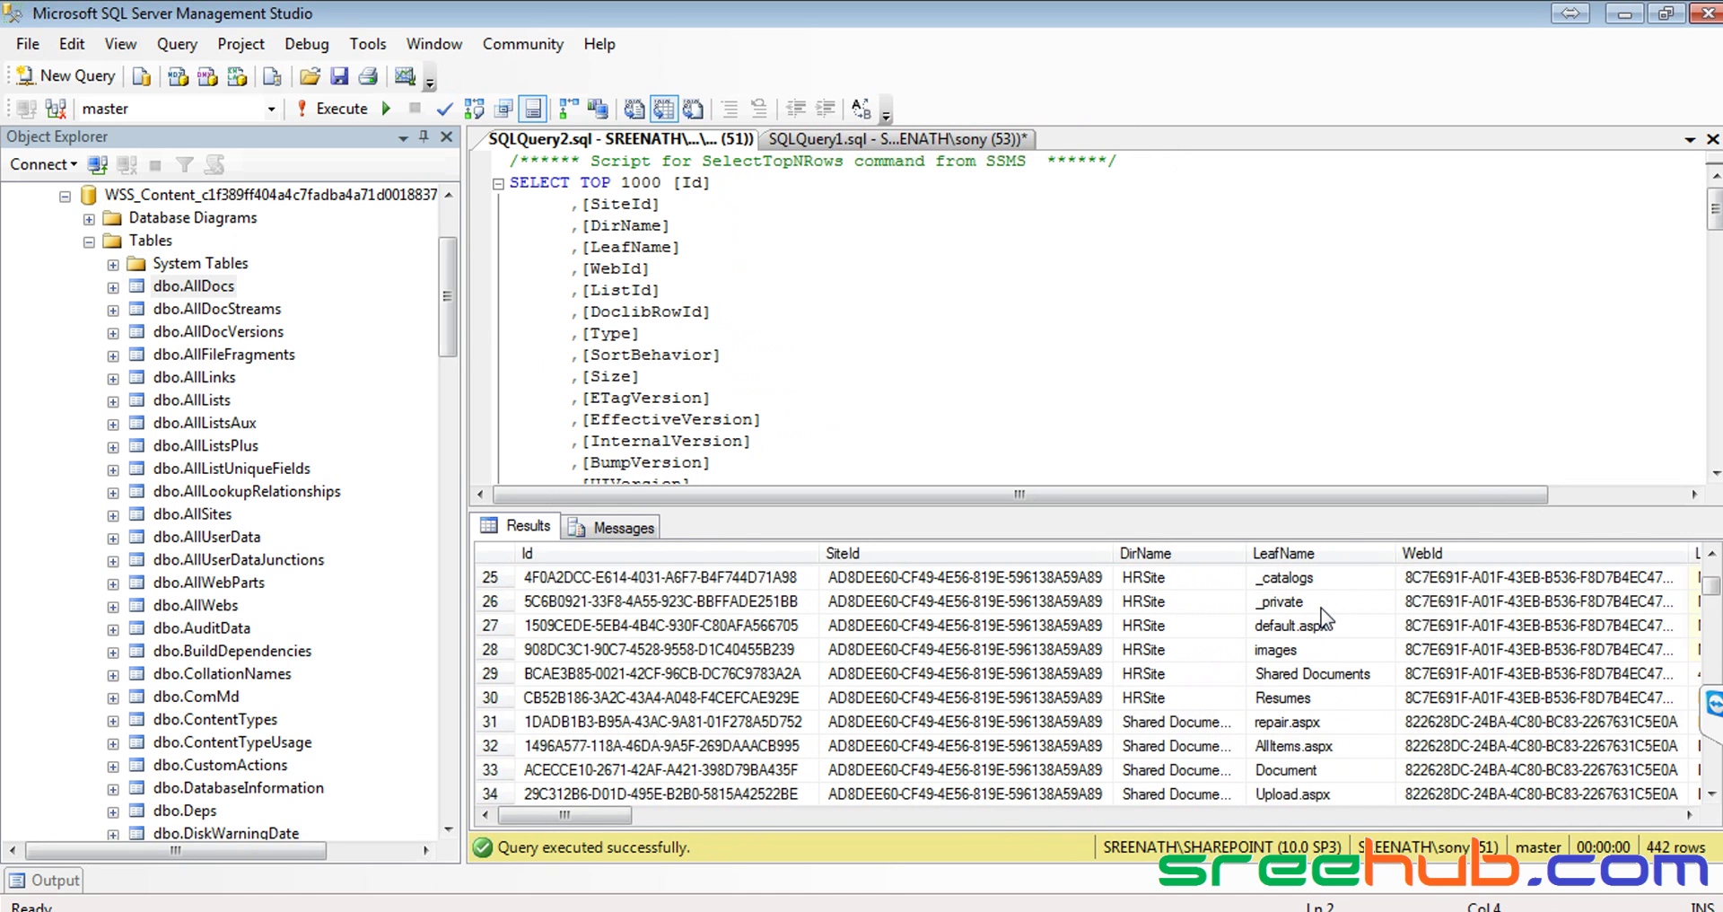
left_click(1171, 698)
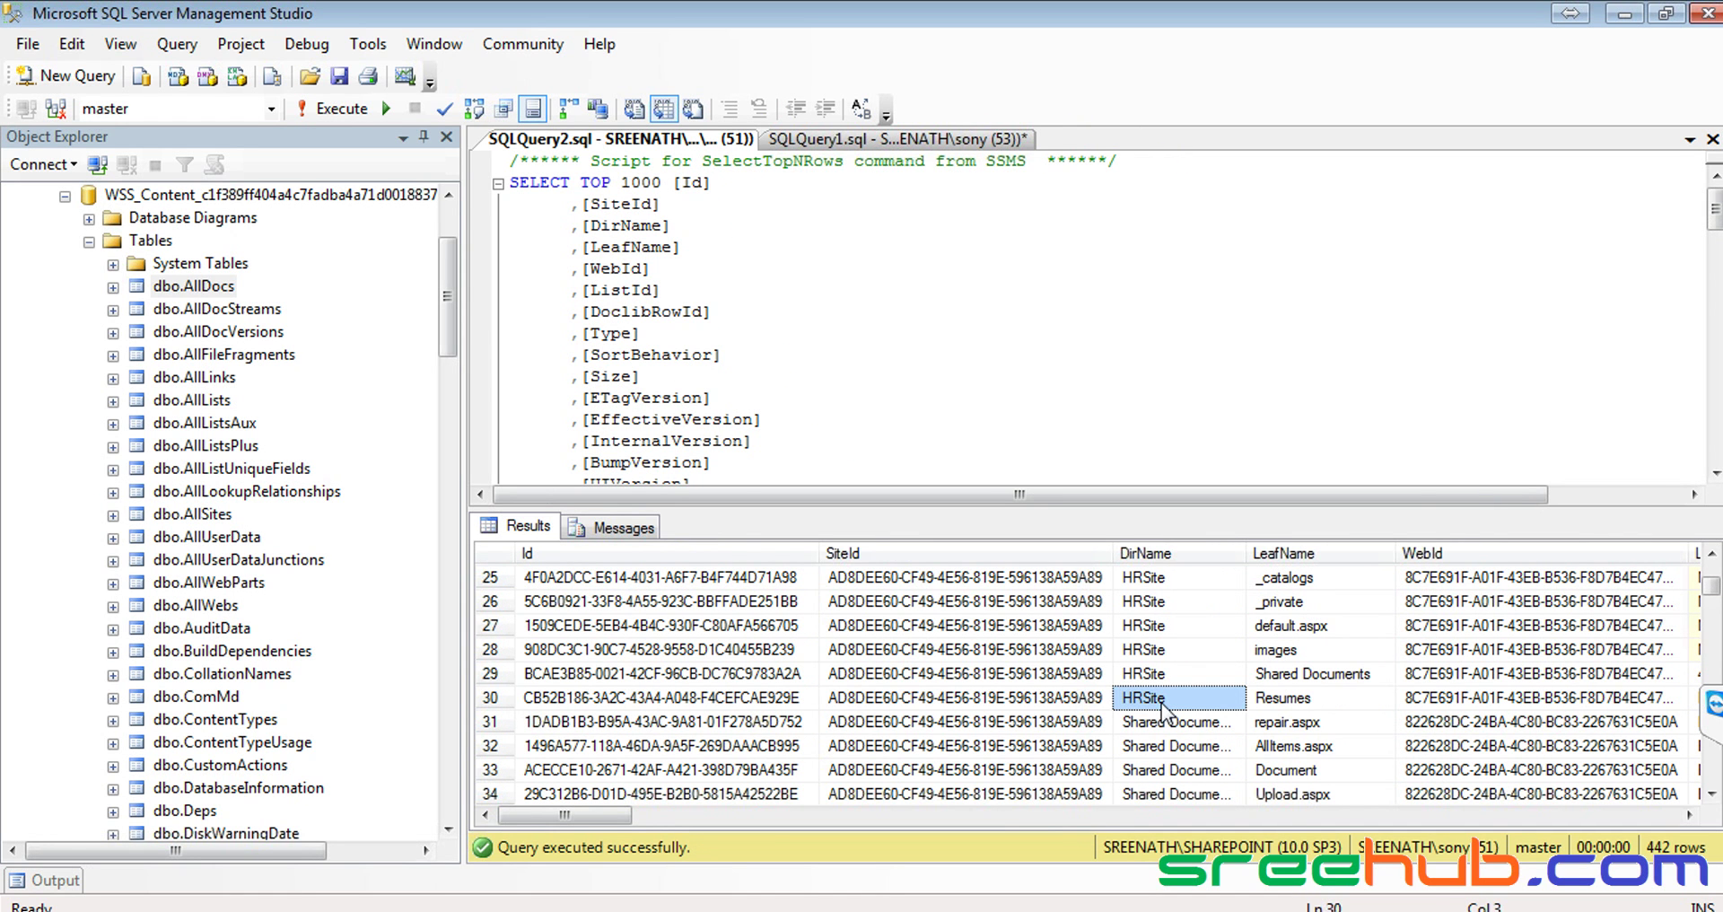
left_click_drag(1211, 507, 1208, 346)
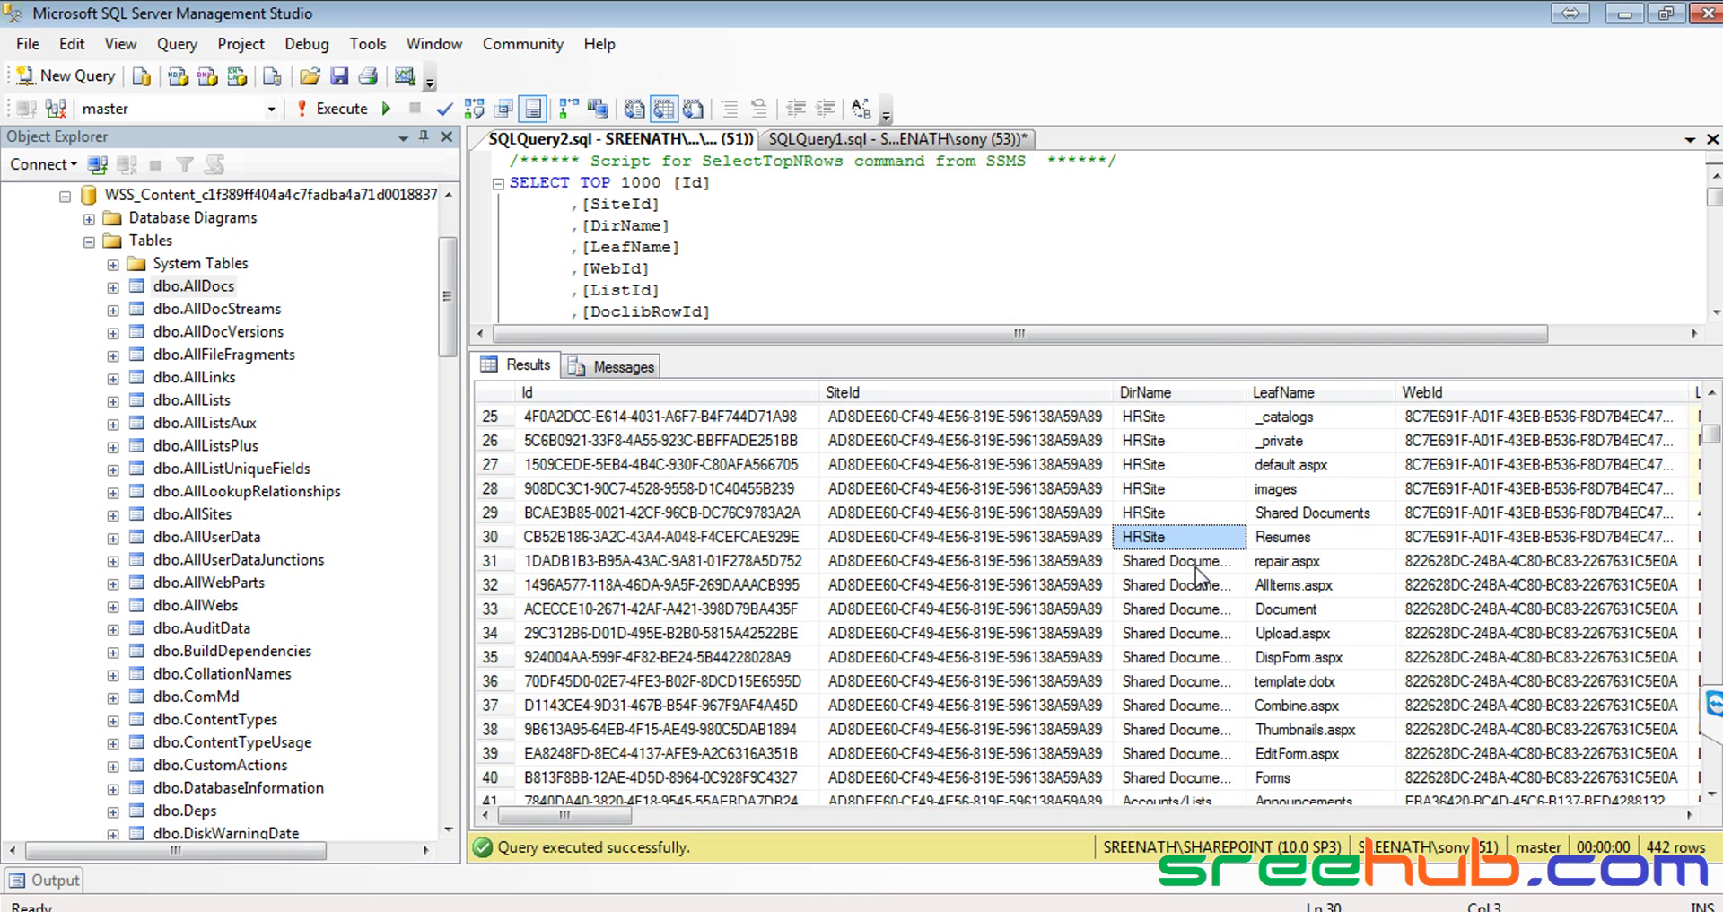
key("alt+Tab")
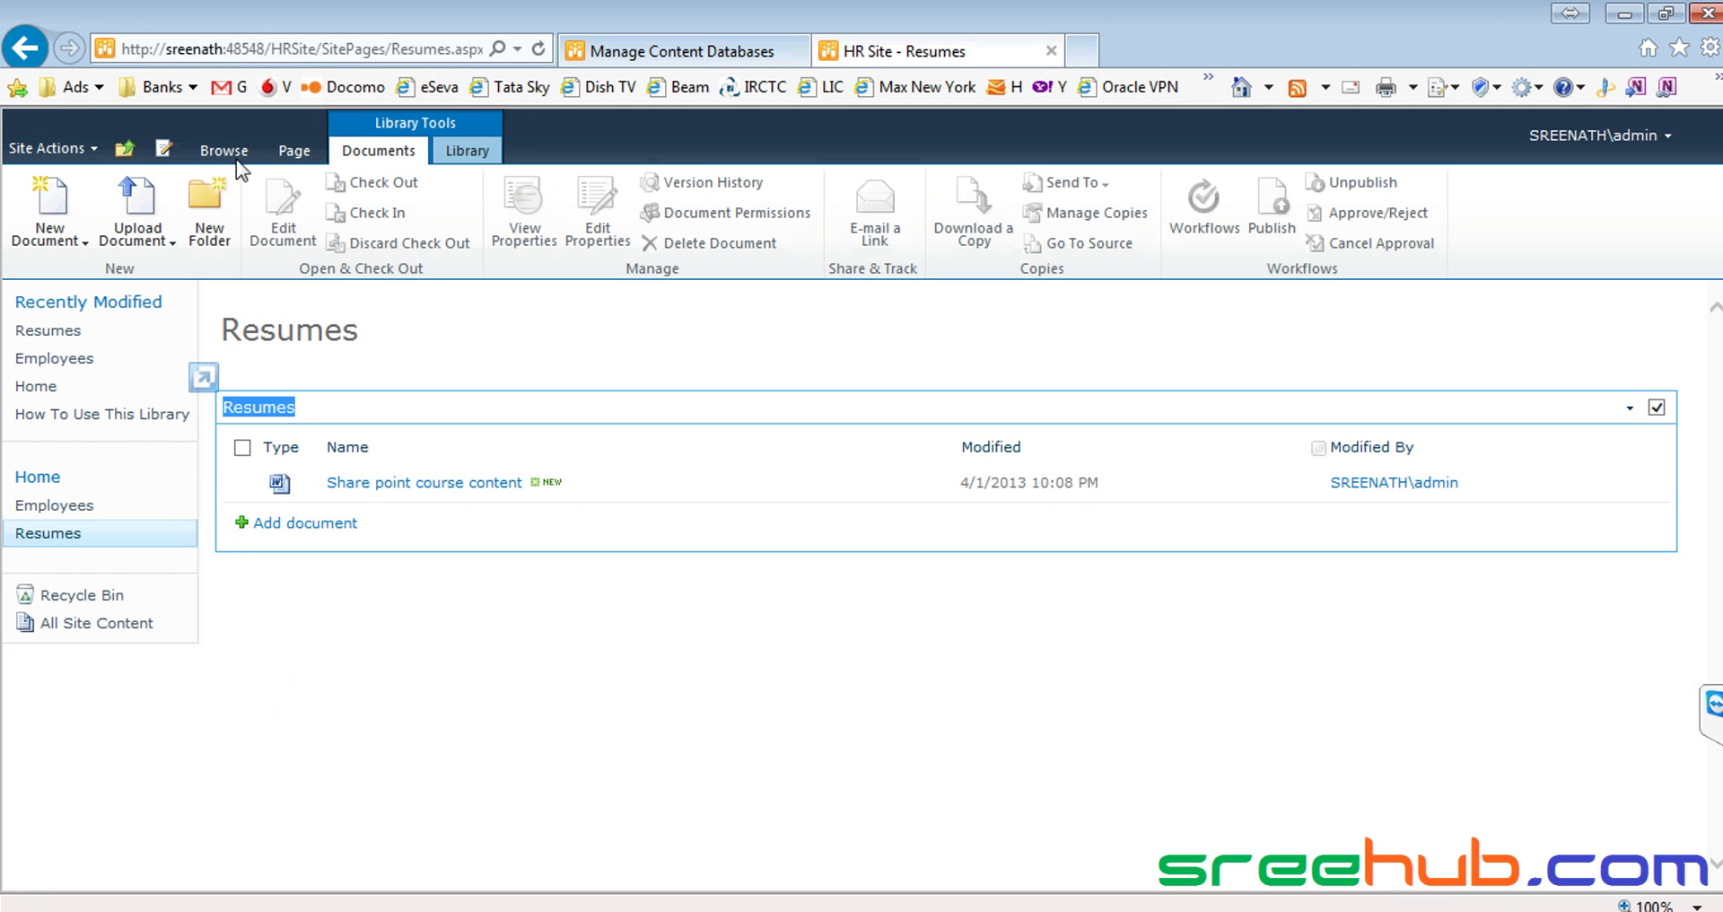
Navigate up to CorpITCollection and open the HR Site home page
left_click(124, 149)
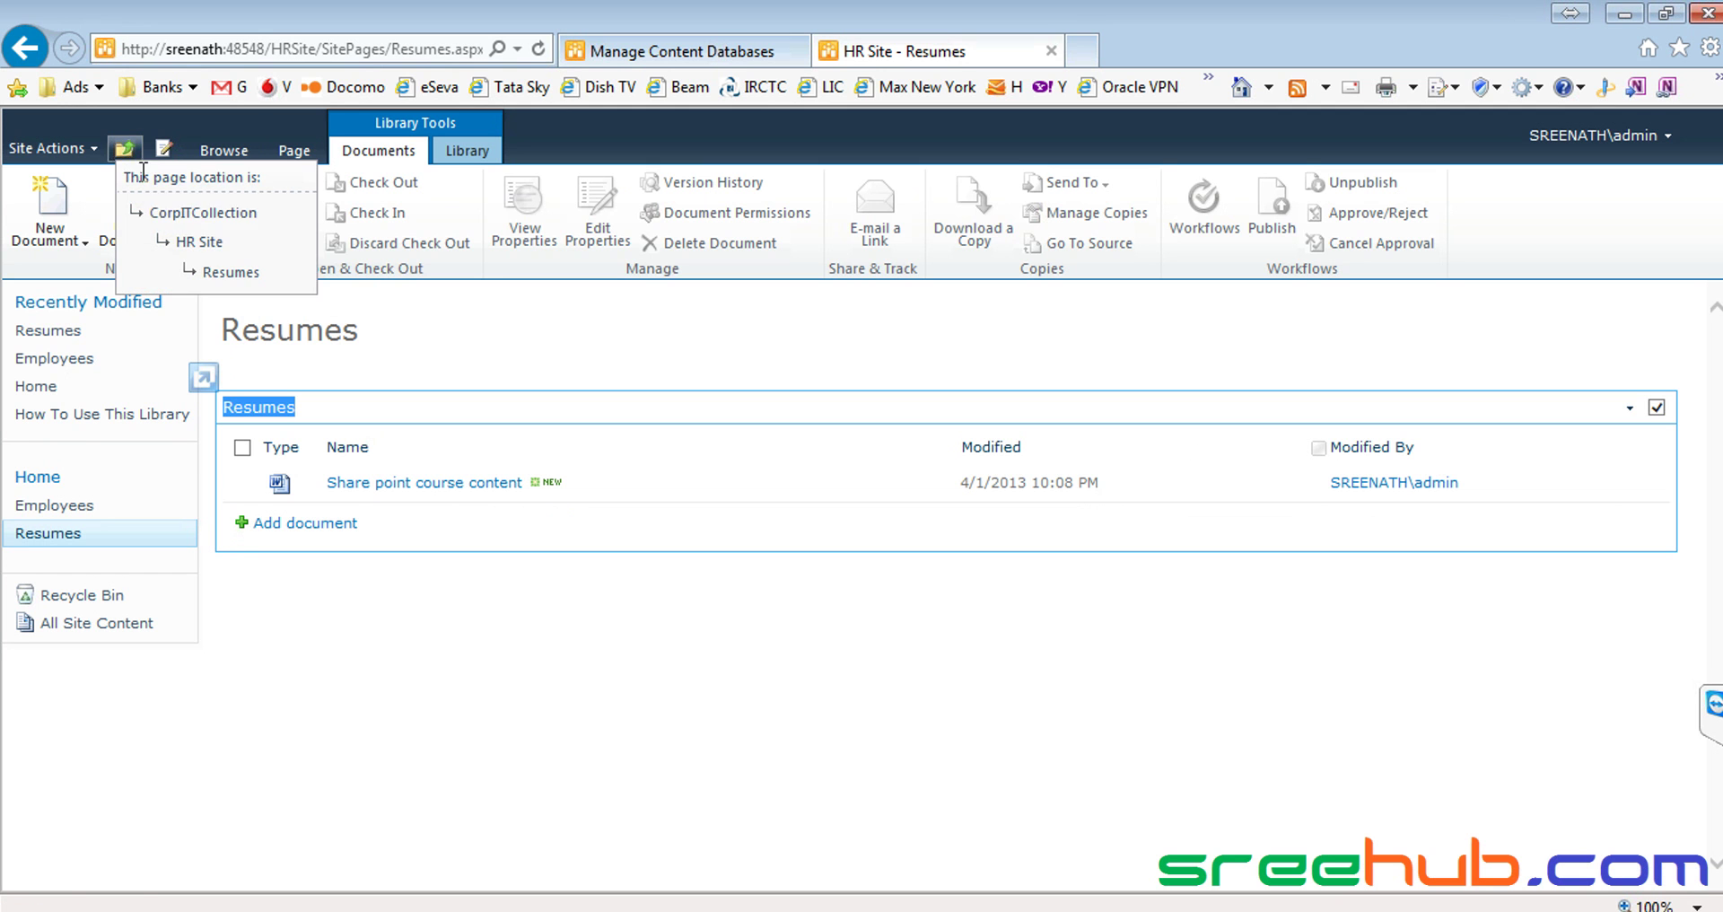
left_click(179, 201)
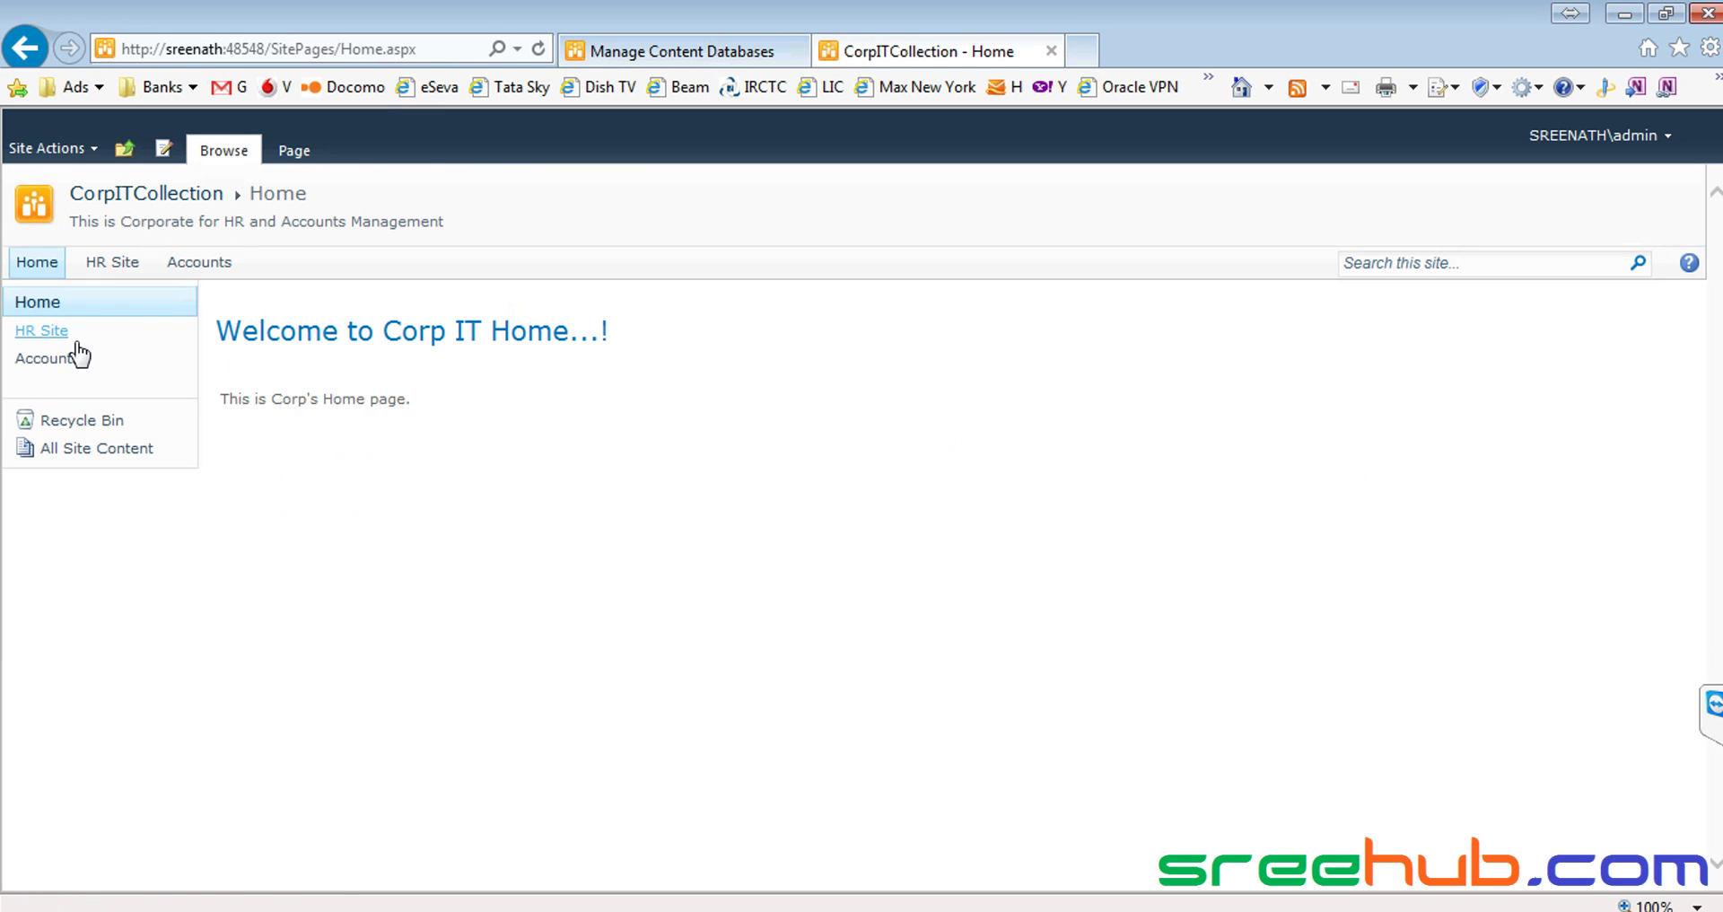
left_click(114, 261)
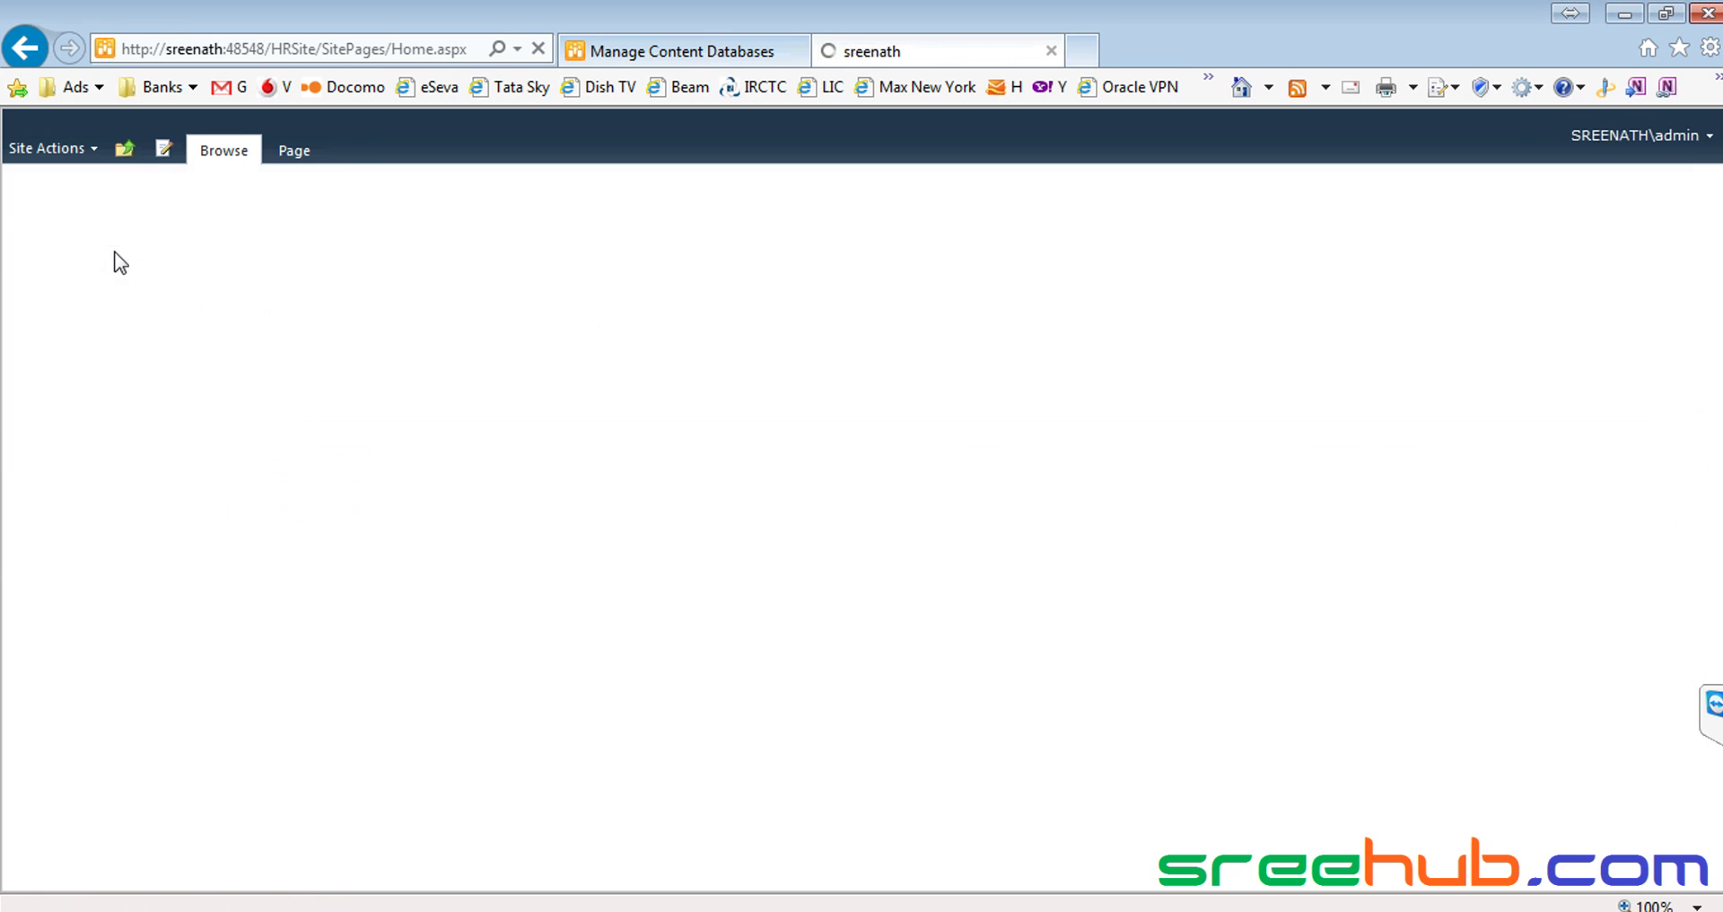
Highlight the HRSite and SitePages parts of the page URL in the address bar
left_click(286, 46)
left_click(273, 47)
left_click_drag(273, 47, 463, 48)
left_click(325, 47)
left_click(391, 47)
left_click_drag(272, 47, 320, 46)
Back in the AllDocs results, point out the HRSite images, folder and default.aspx rows
key("alt+Tab")
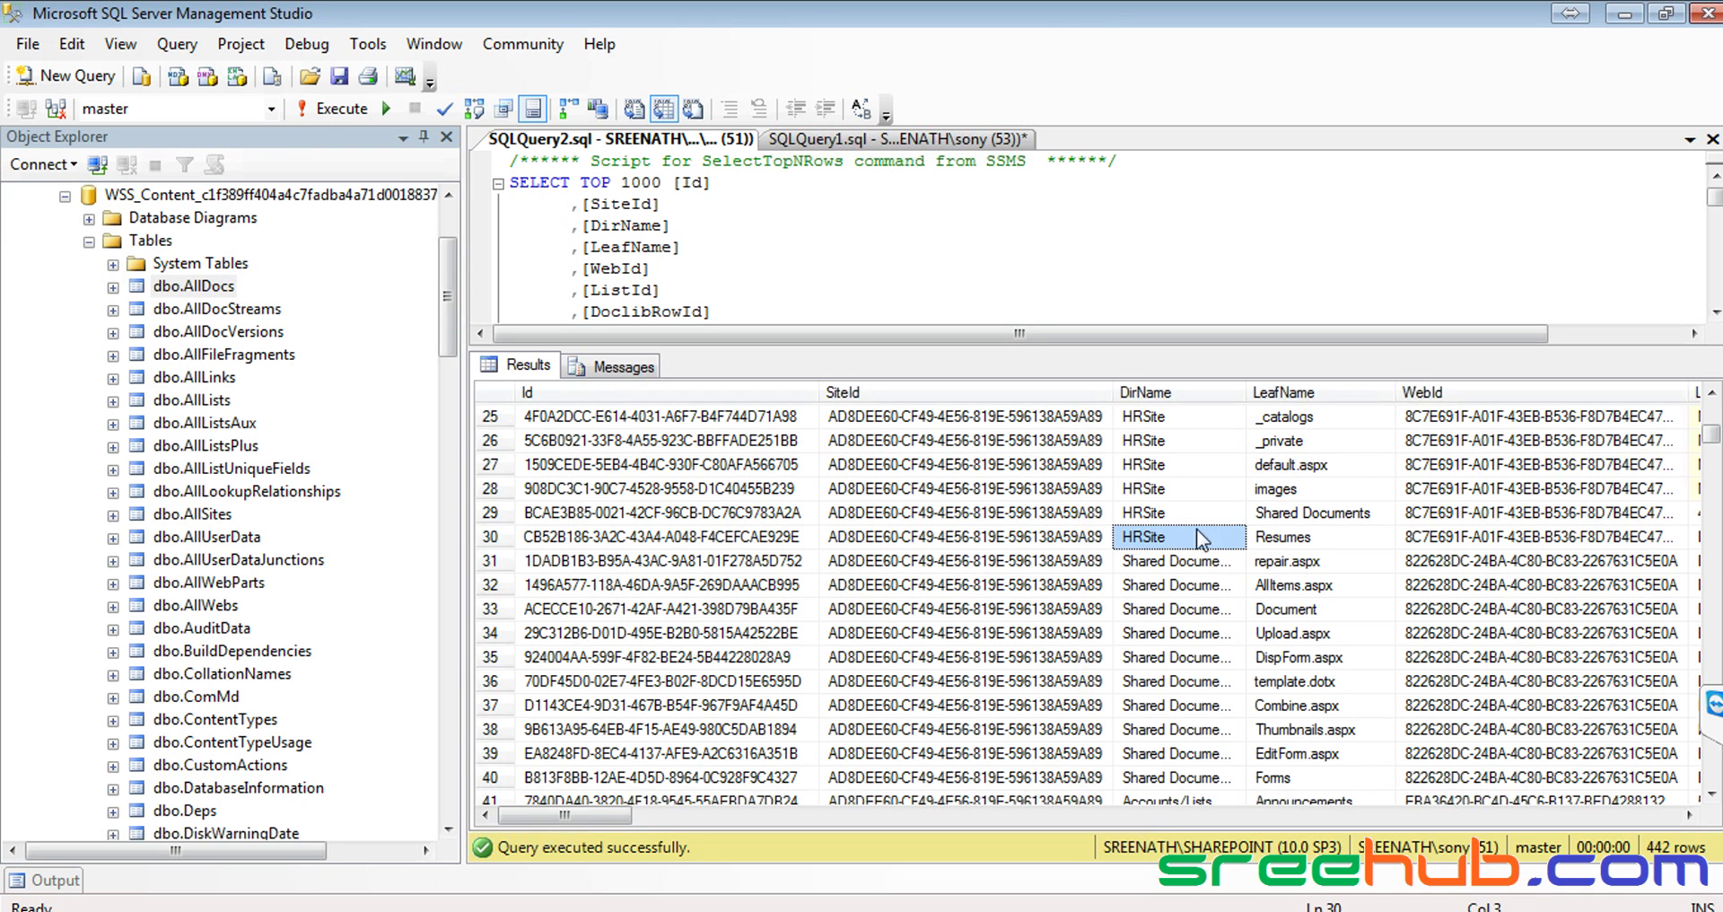
left_click(1190, 481)
scroll(1190, 481, "up", 3)
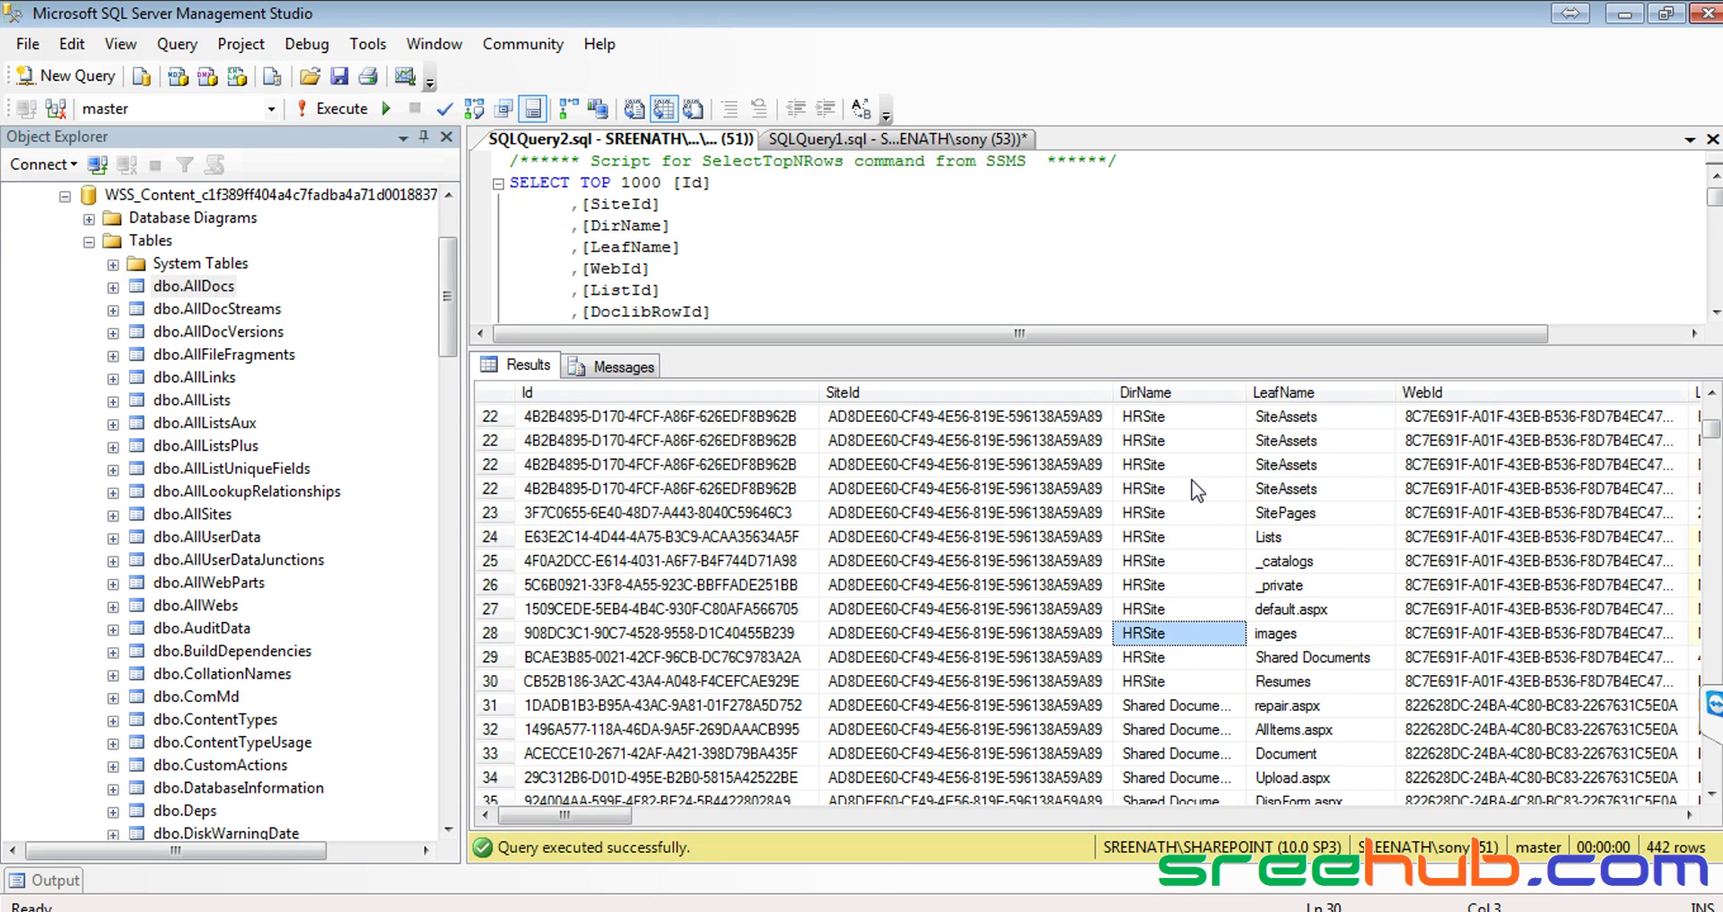
left_click(1167, 514)
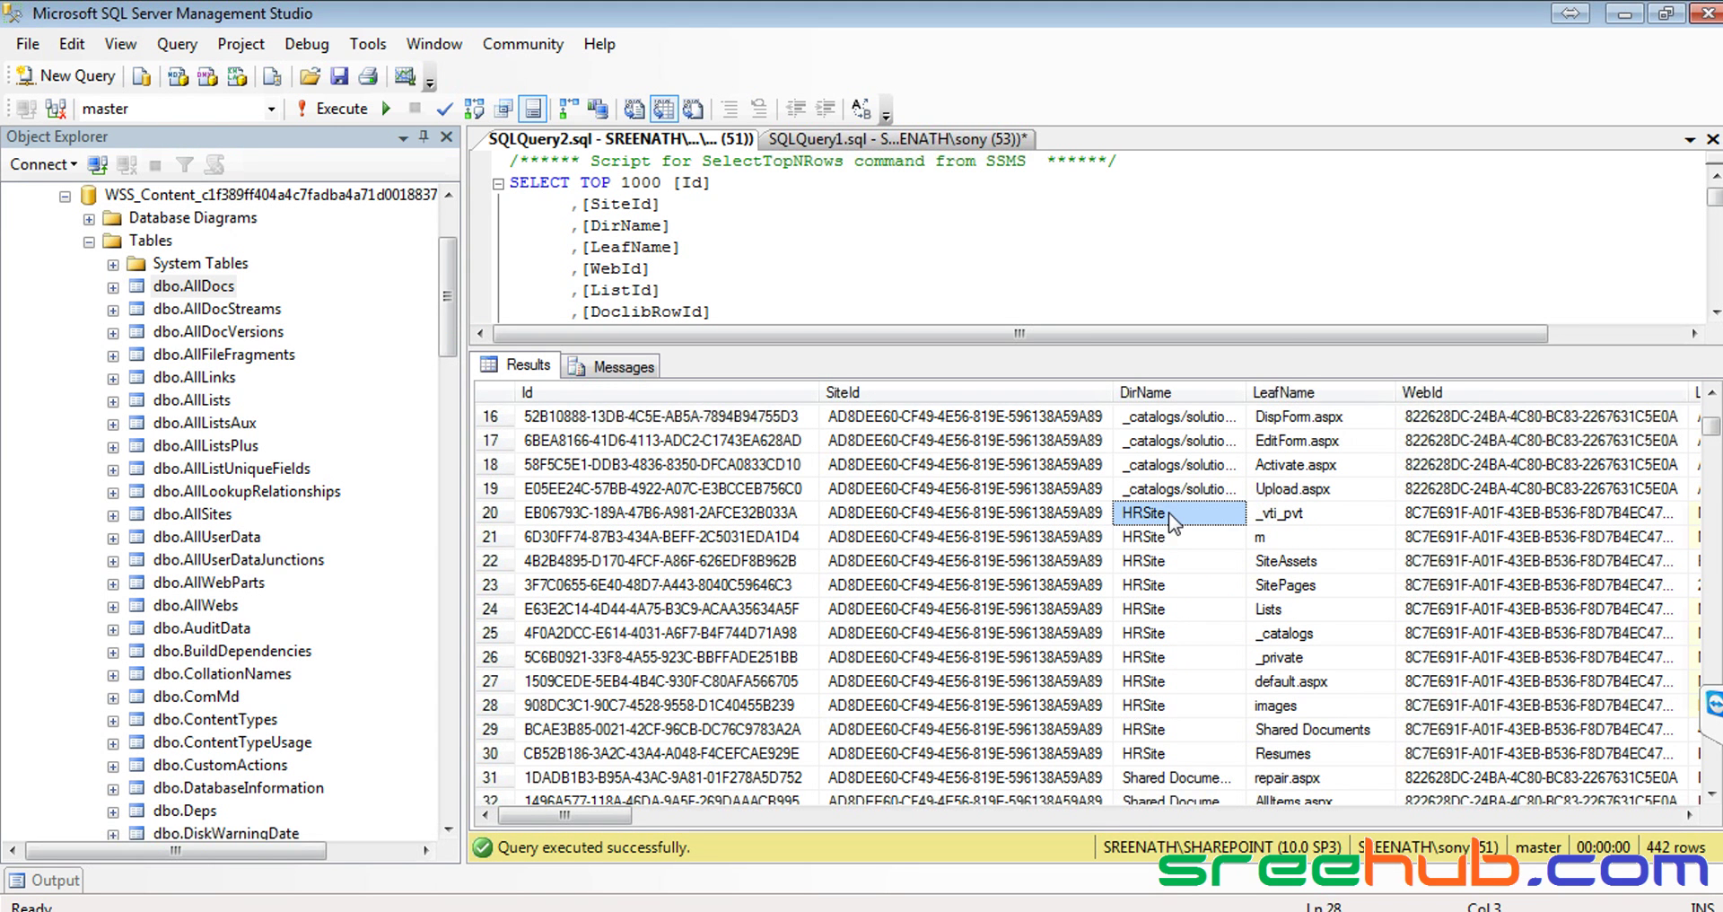
left_click(1331, 687)
Scroll on through the Accounts/Lists, HRSite/m folder and row-53 calendar.aspx entries
scroll(1292, 686, "down", 6)
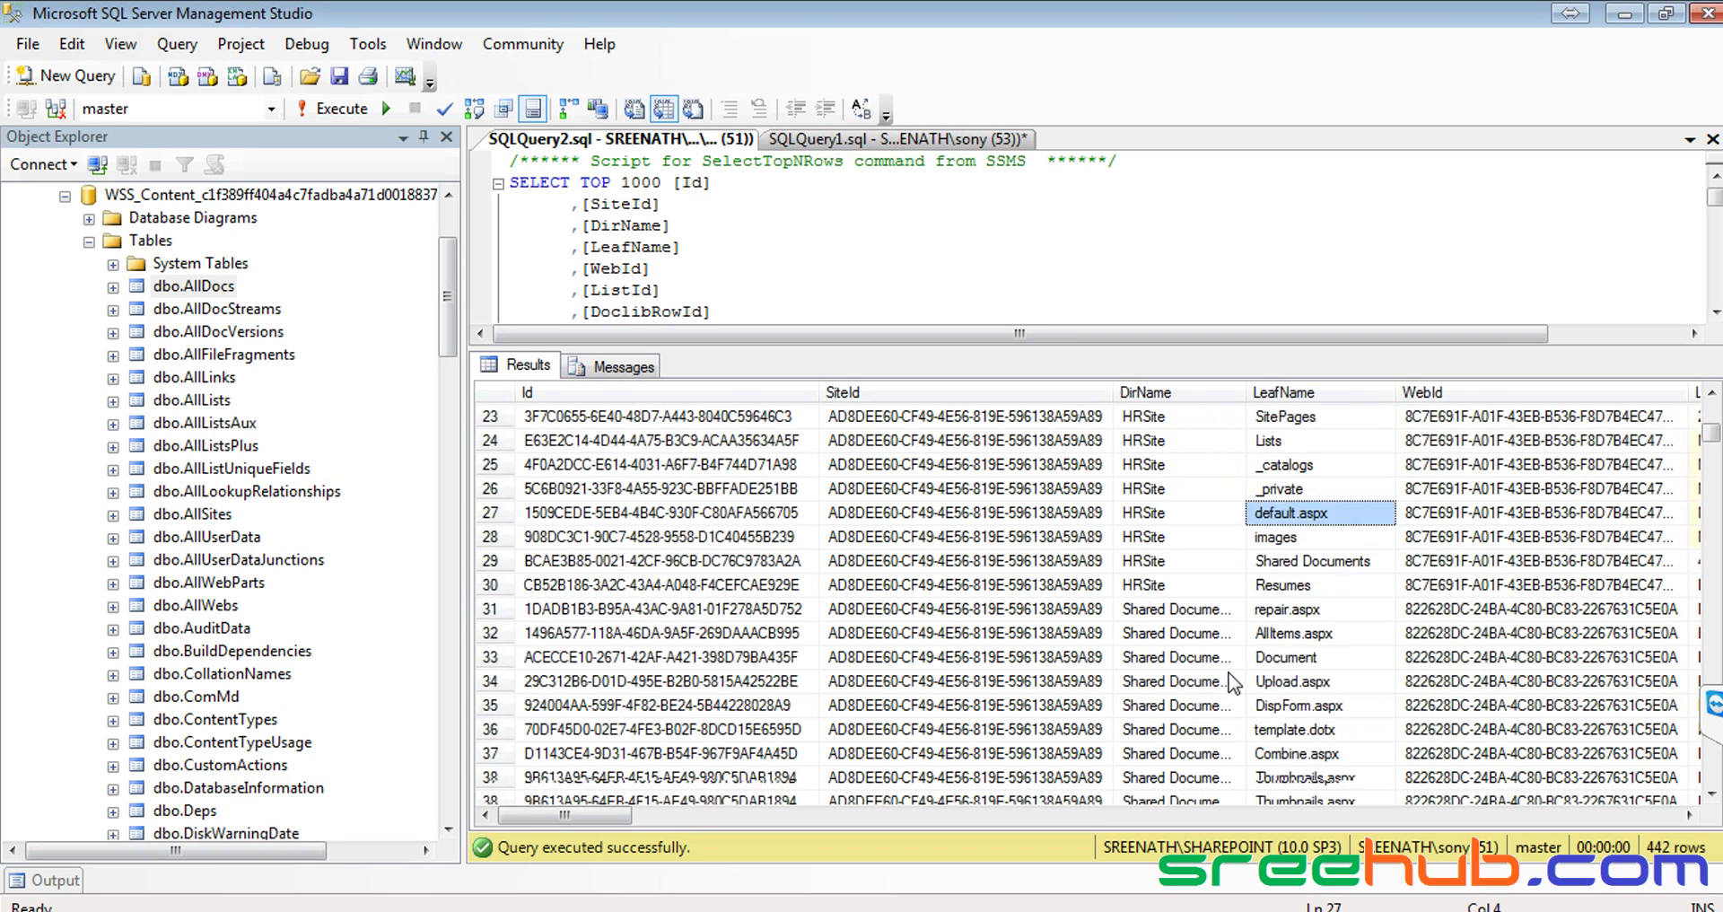
scroll(1234, 684, "down", 1)
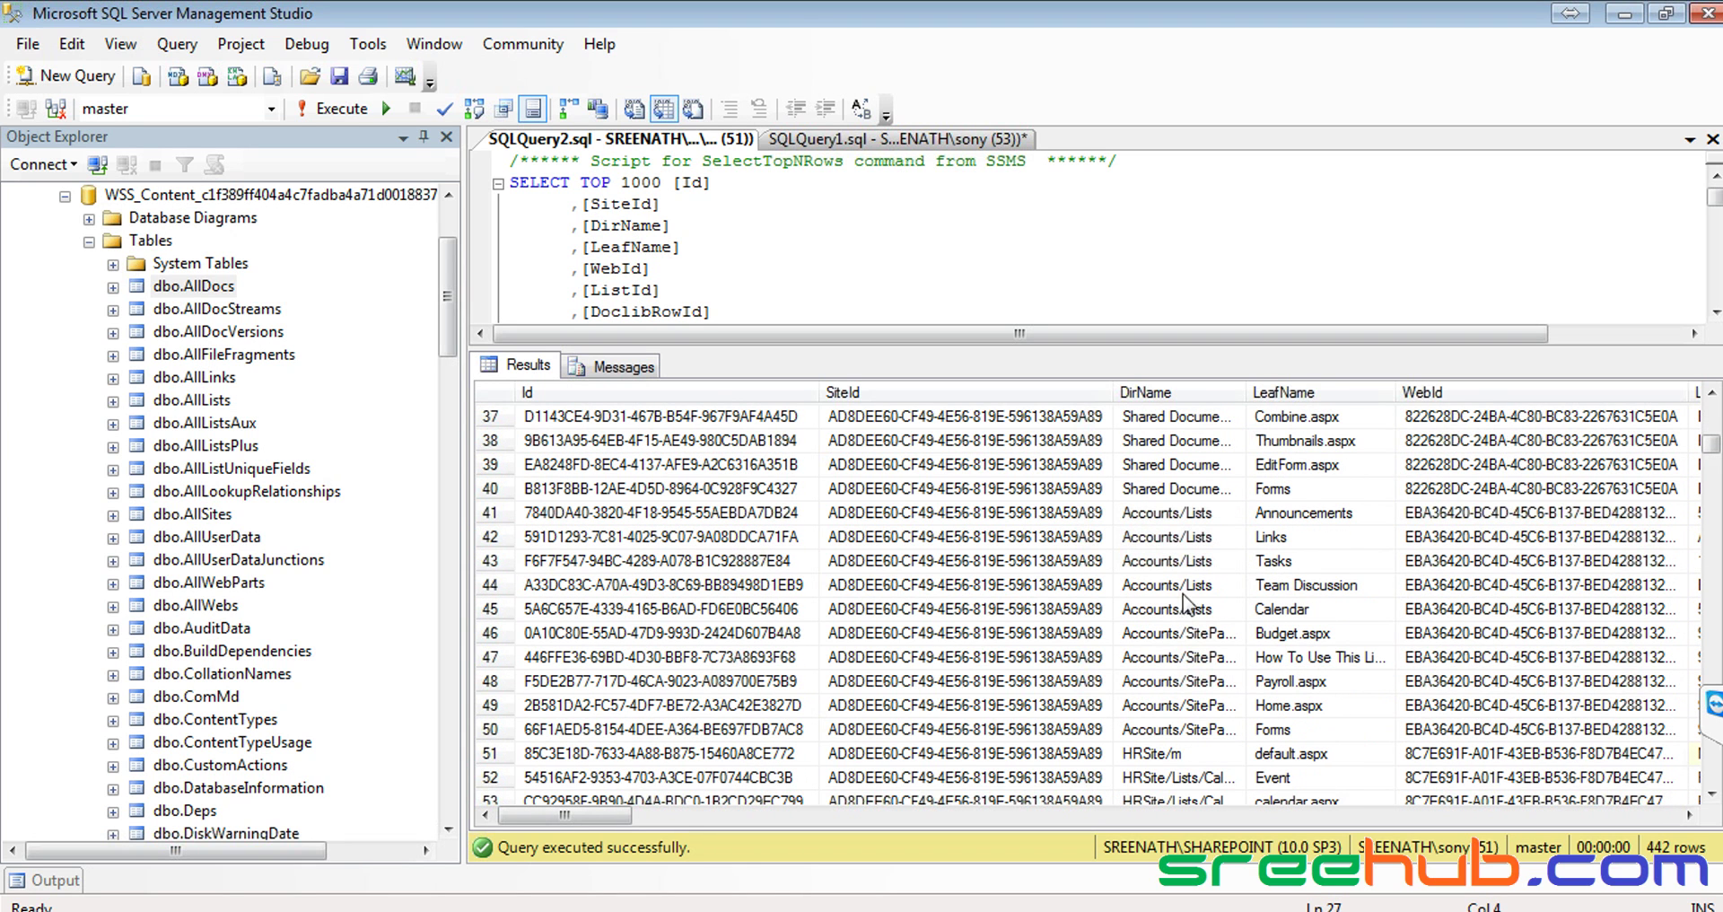
left_click(1152, 518)
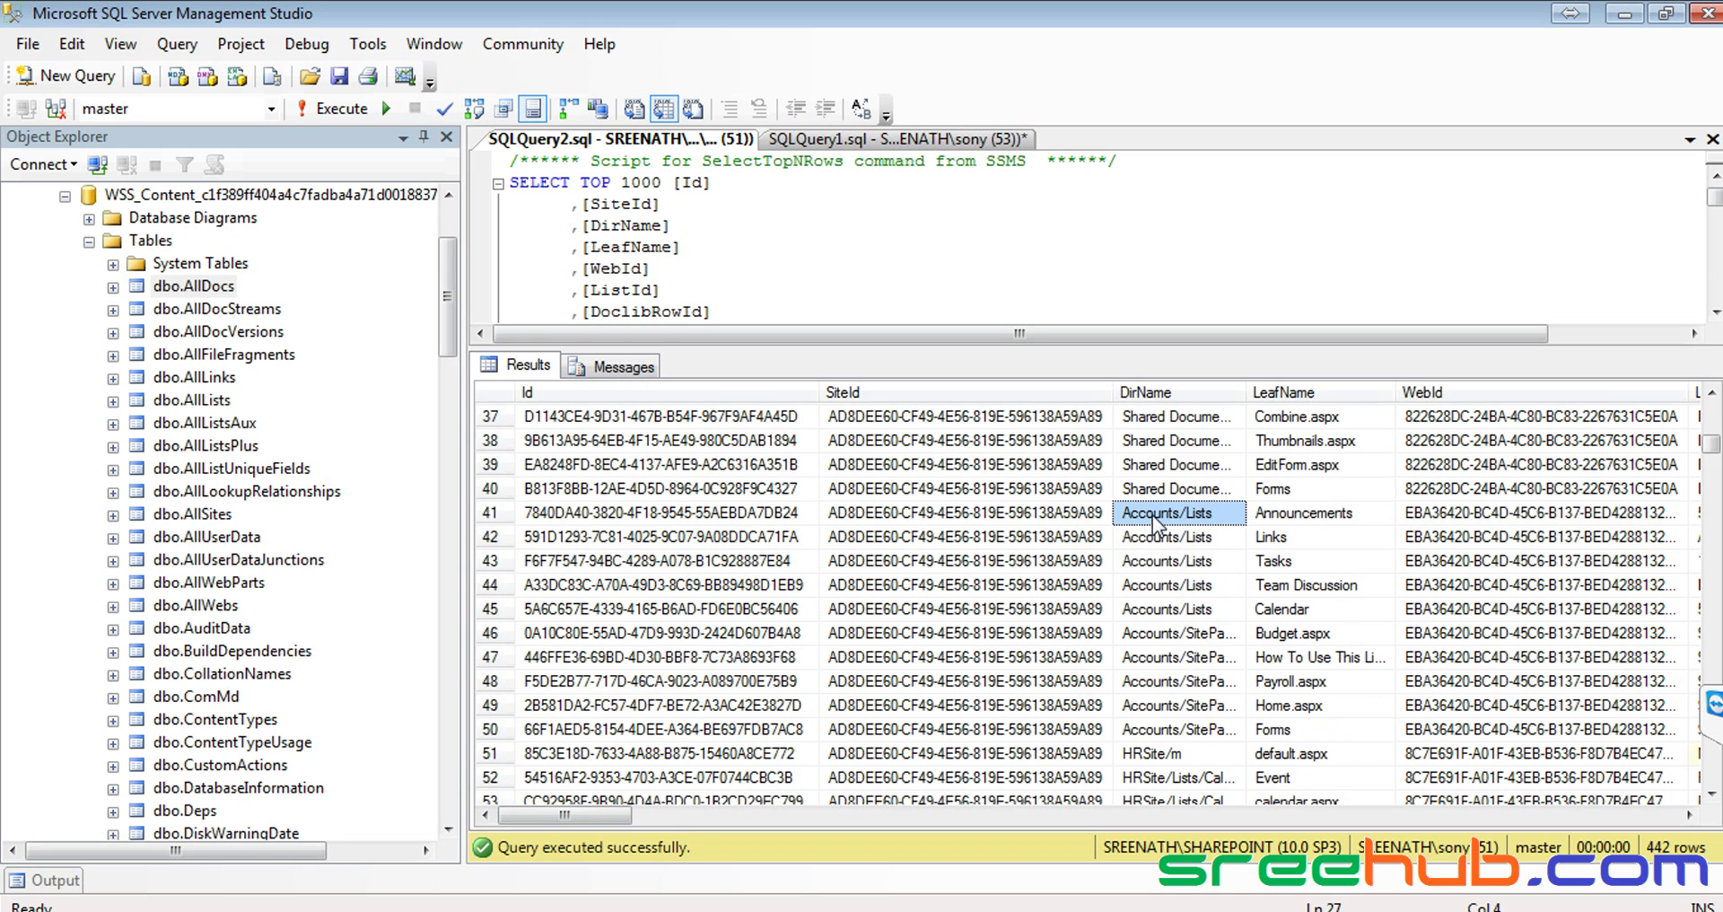
scroll(1149, 574, "down", 2)
left_click(1148, 615)
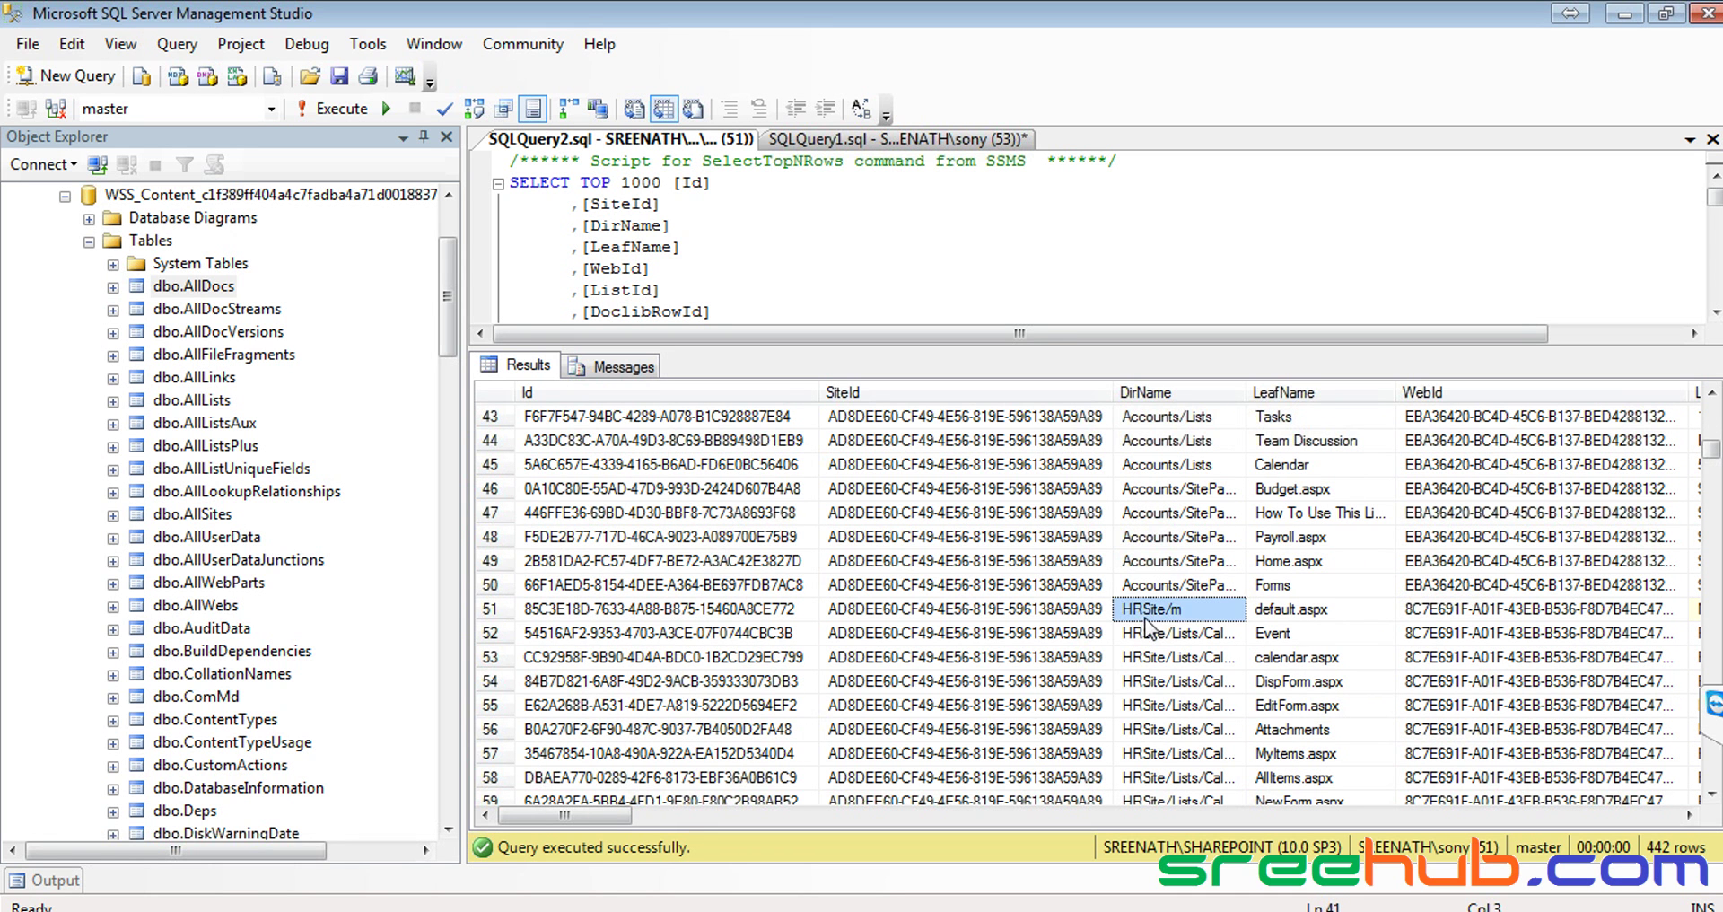
scroll(1148, 618, "down", 1)
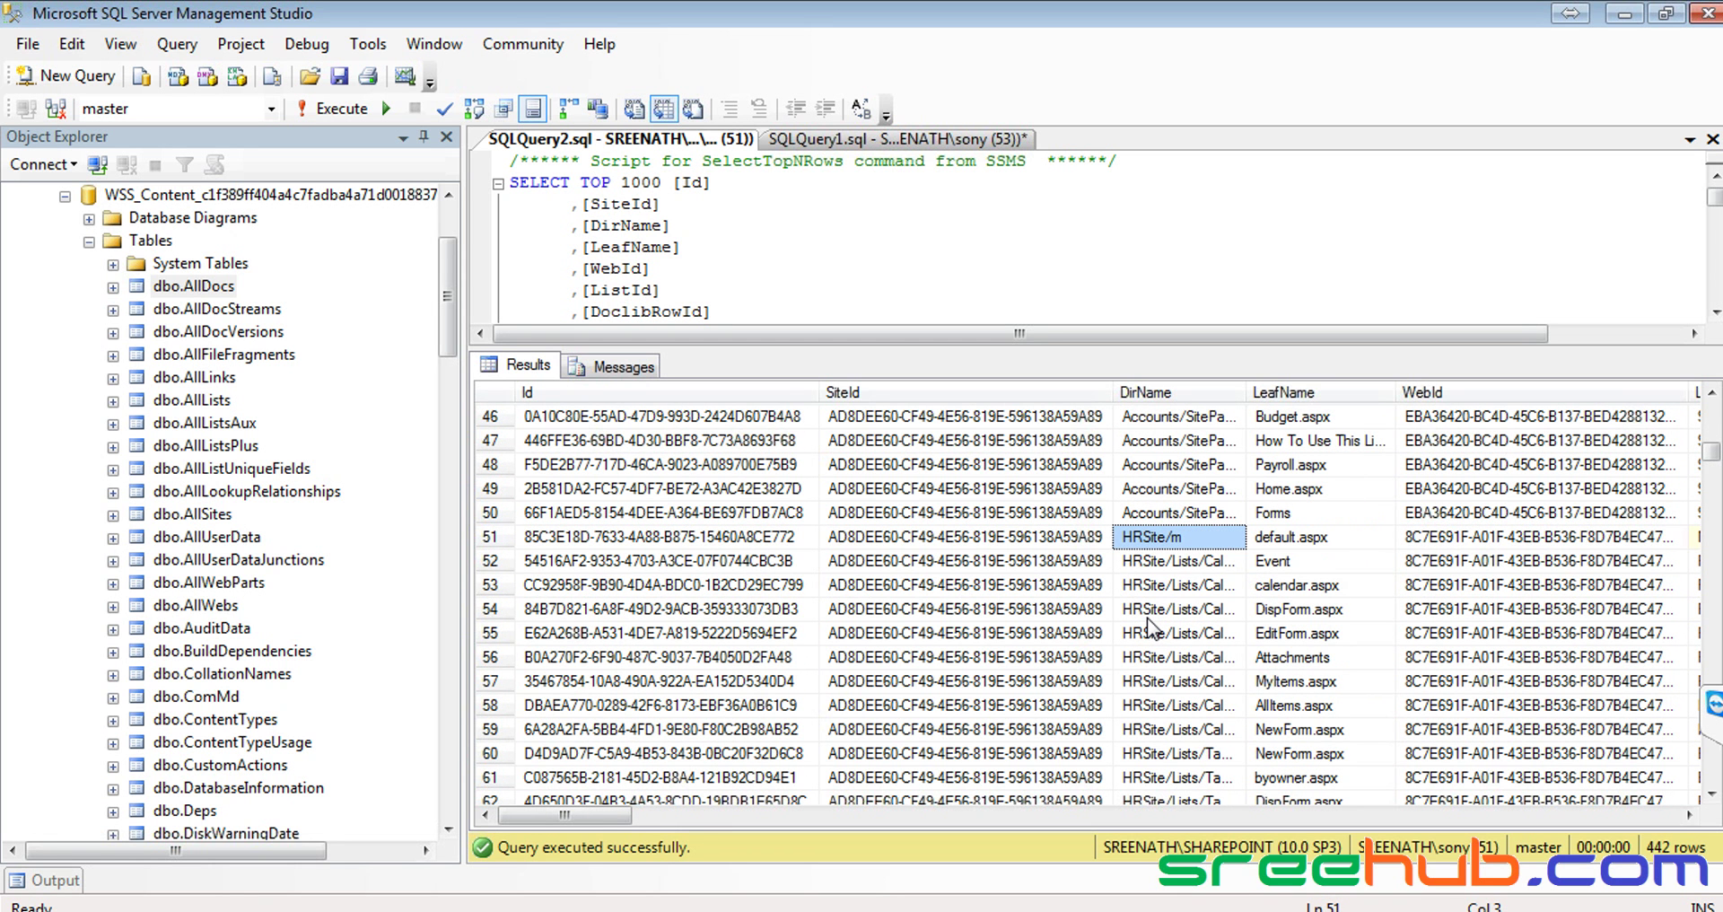
left_click(1338, 597)
scroll(1337, 597, "down", 19)
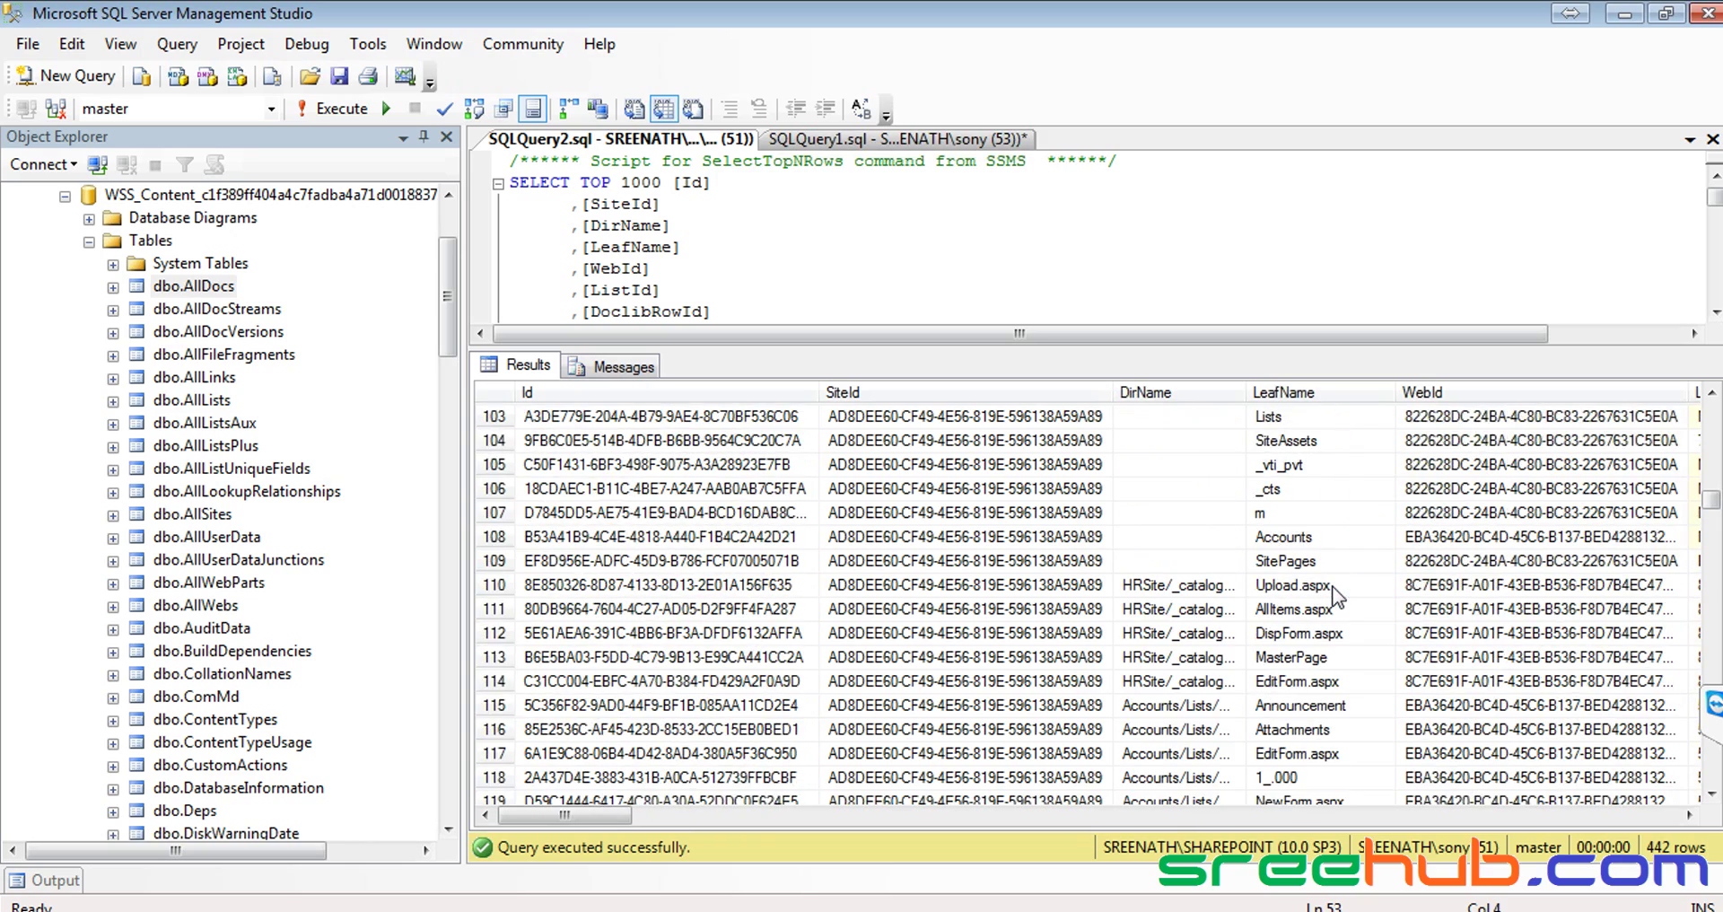
Scroll the results and bring Object Explorer's Tables list down to dbo.WorkflowAssociation
scroll(1332, 587, "down", 17)
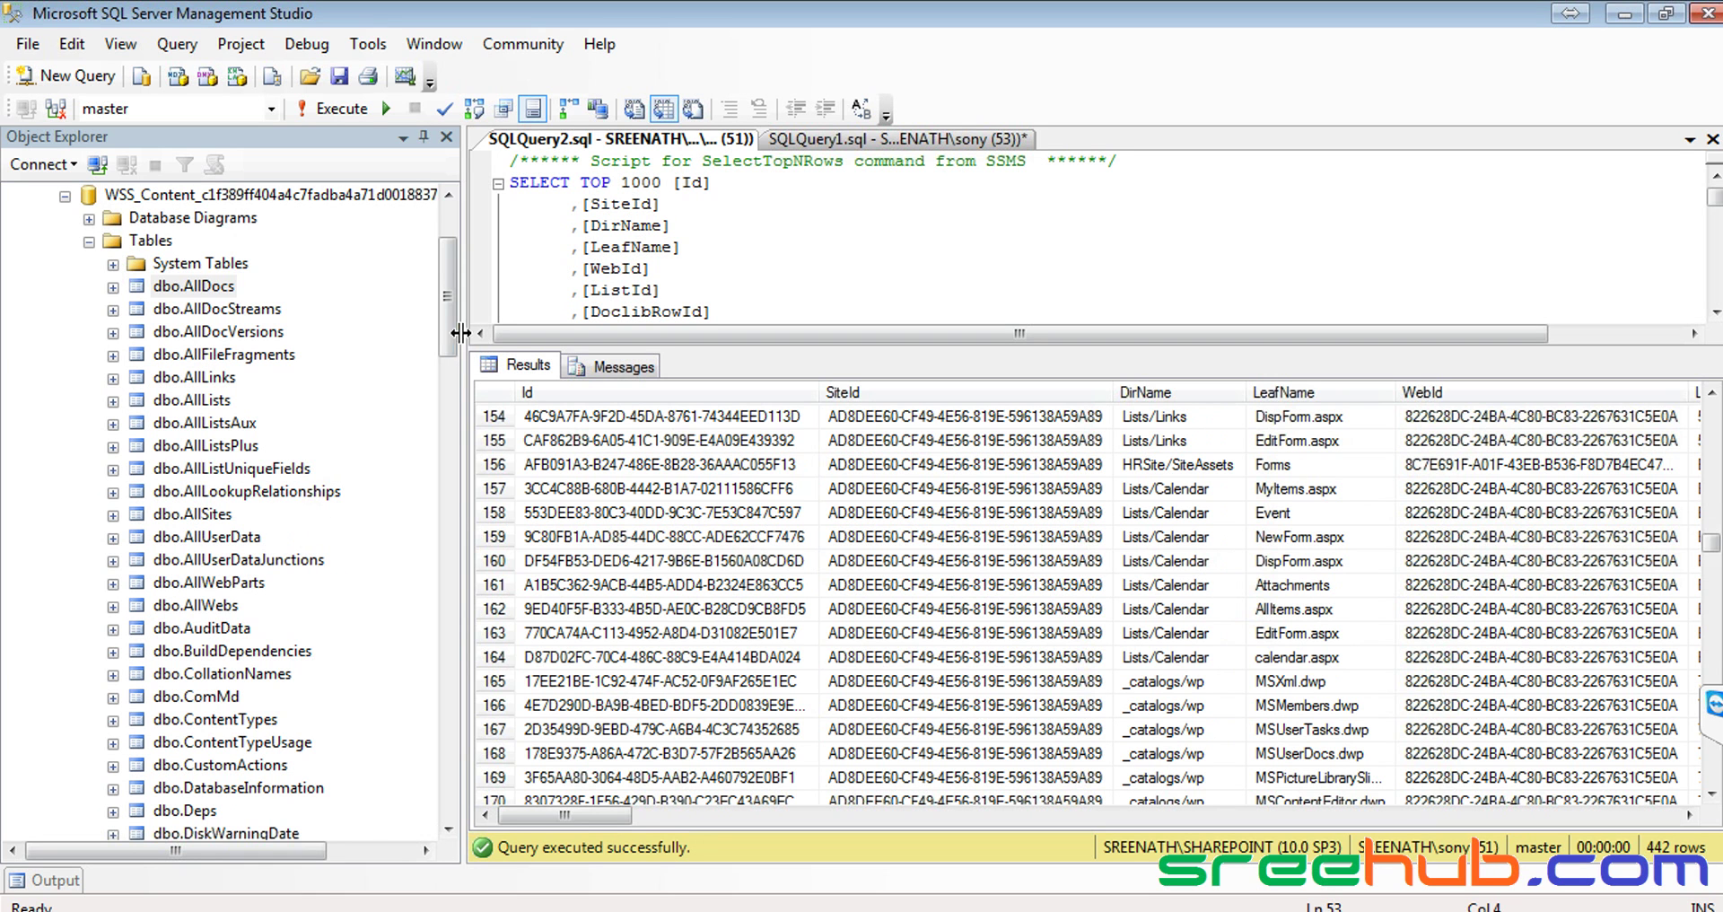
left_click_drag(453, 294, 446, 384)
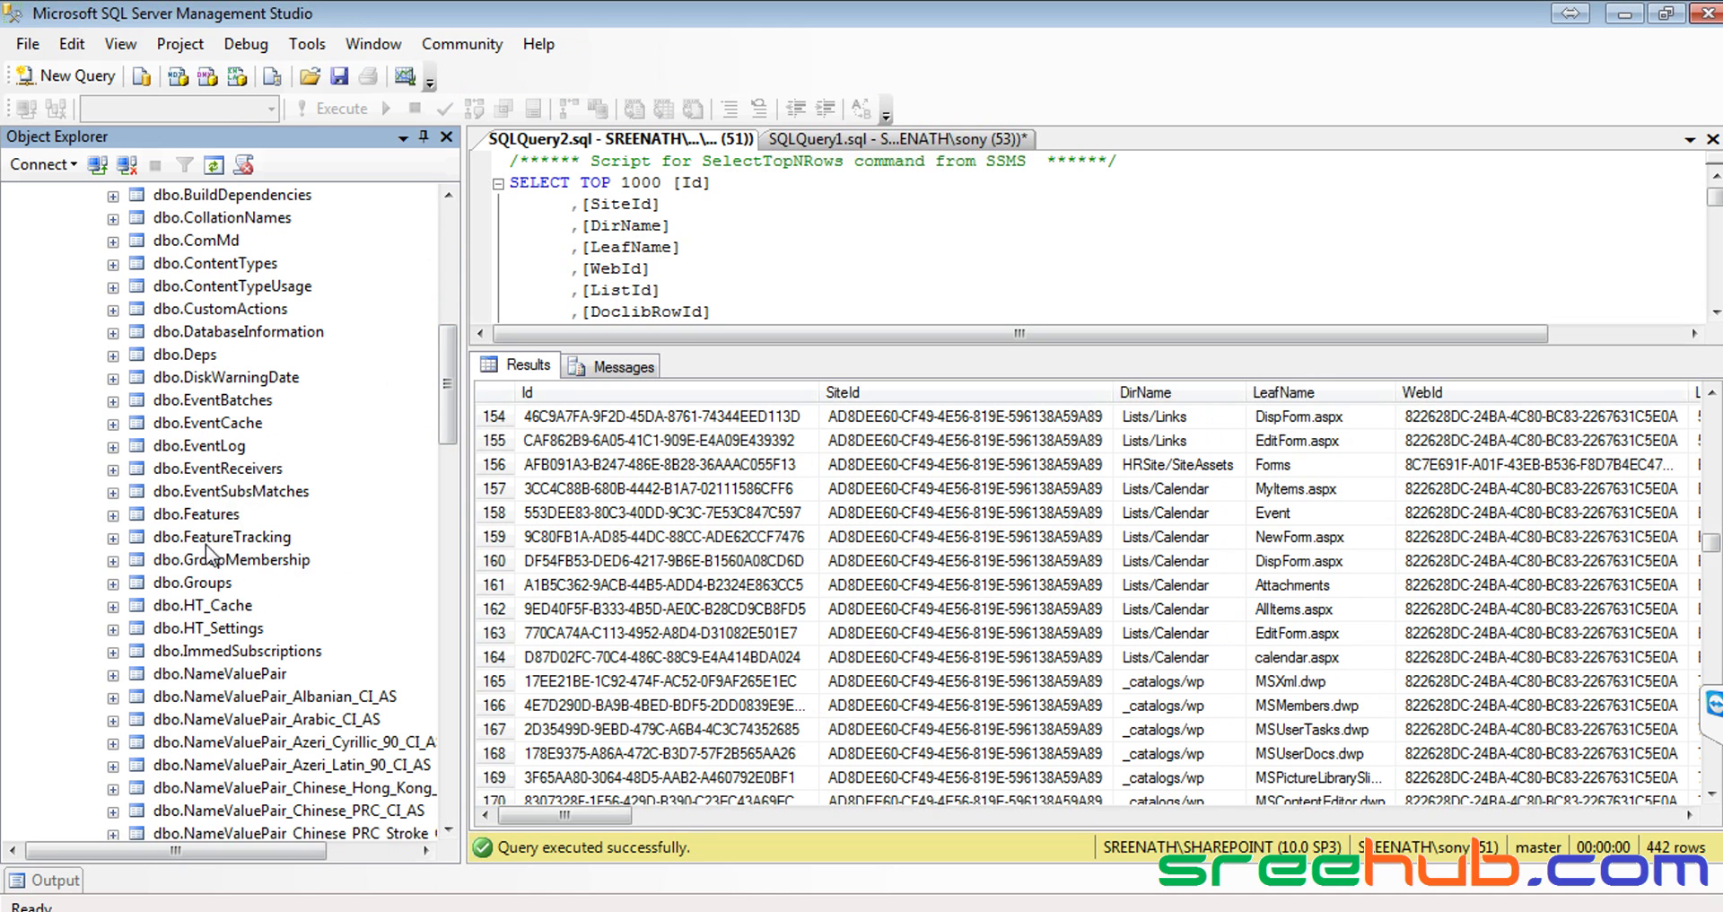
left_click_drag(440, 379, 428, 727)
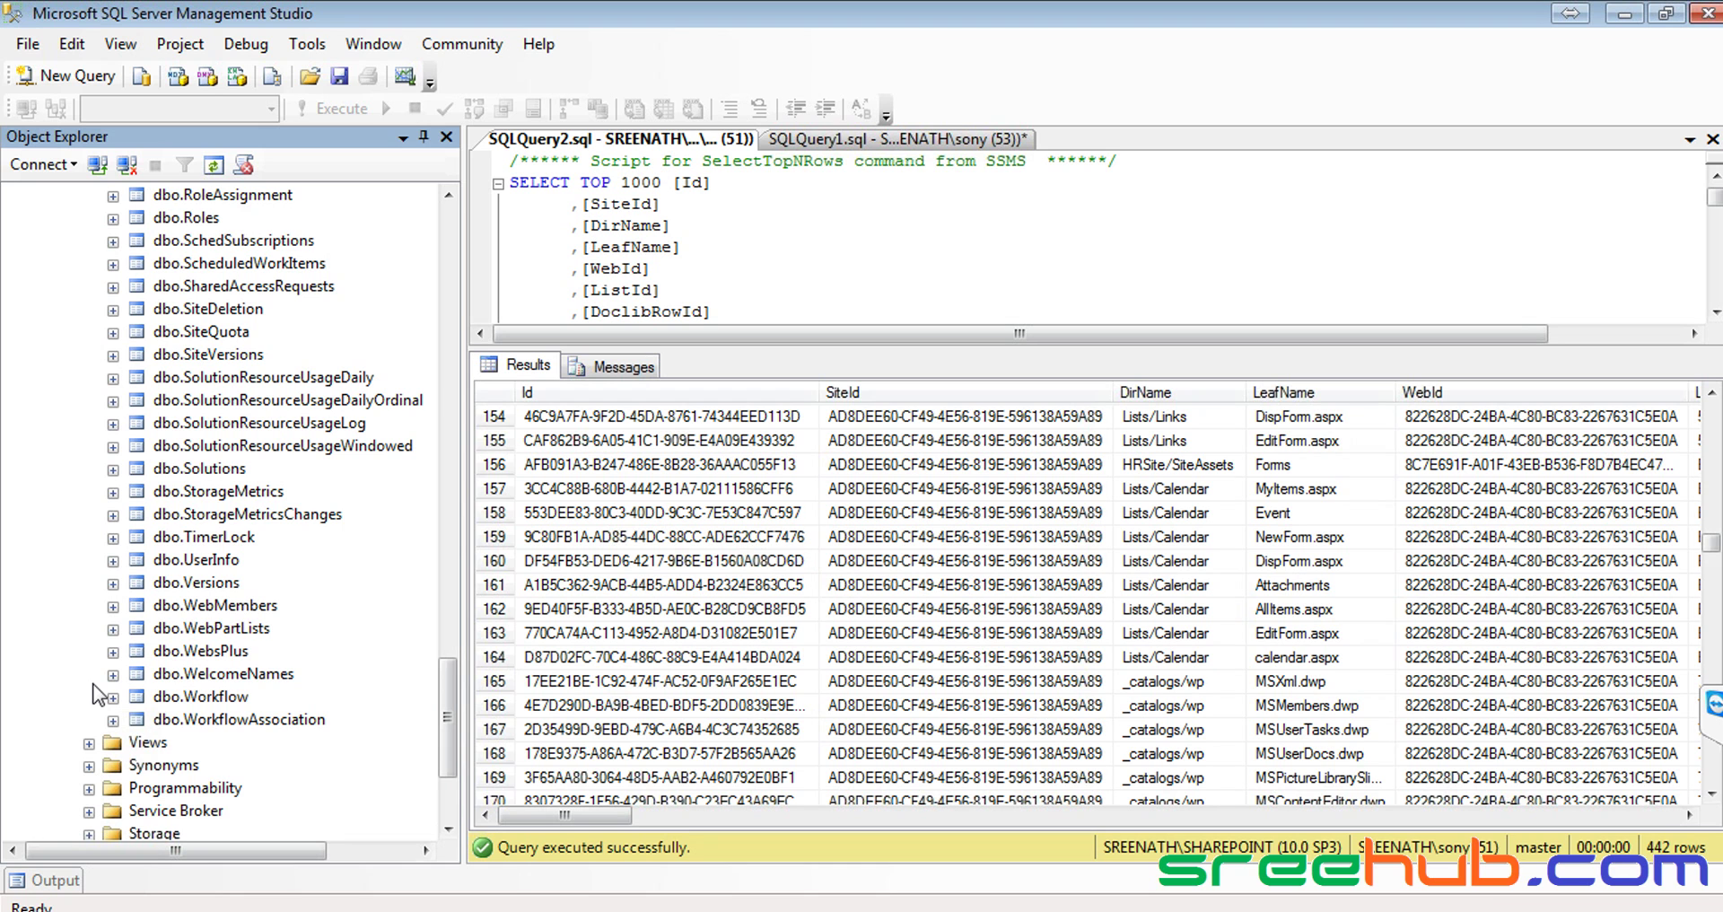
Collapse the content database's Tables folder, starting from dbo.WebsPlus
left_click(147, 648)
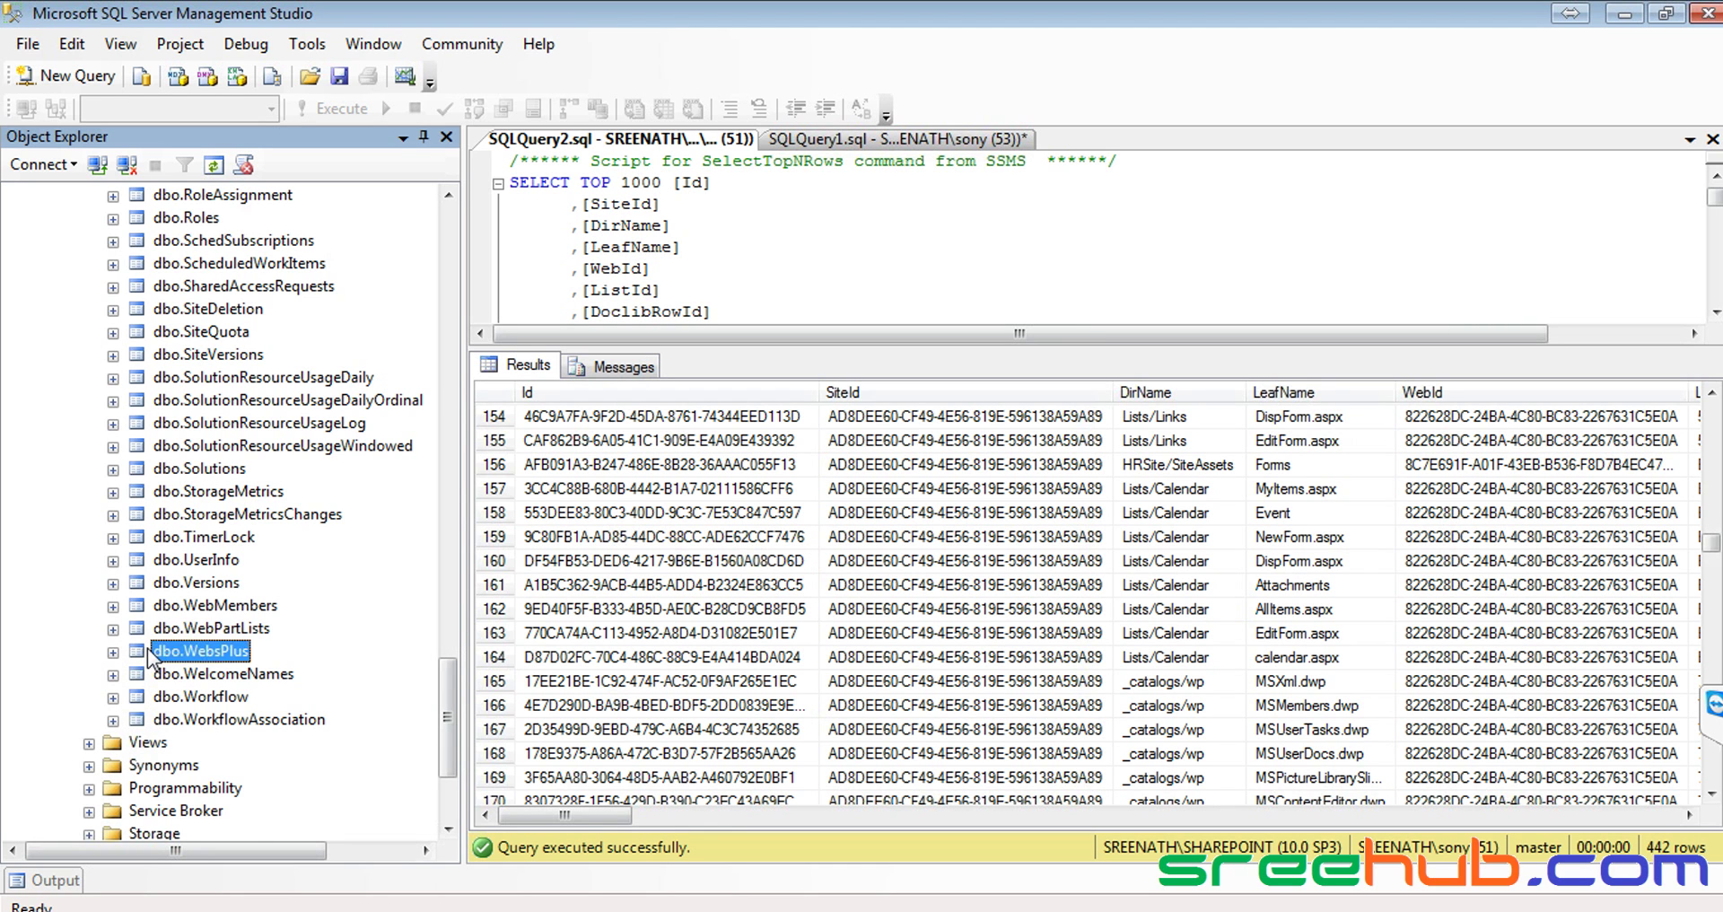
key("Left")
key("Left")
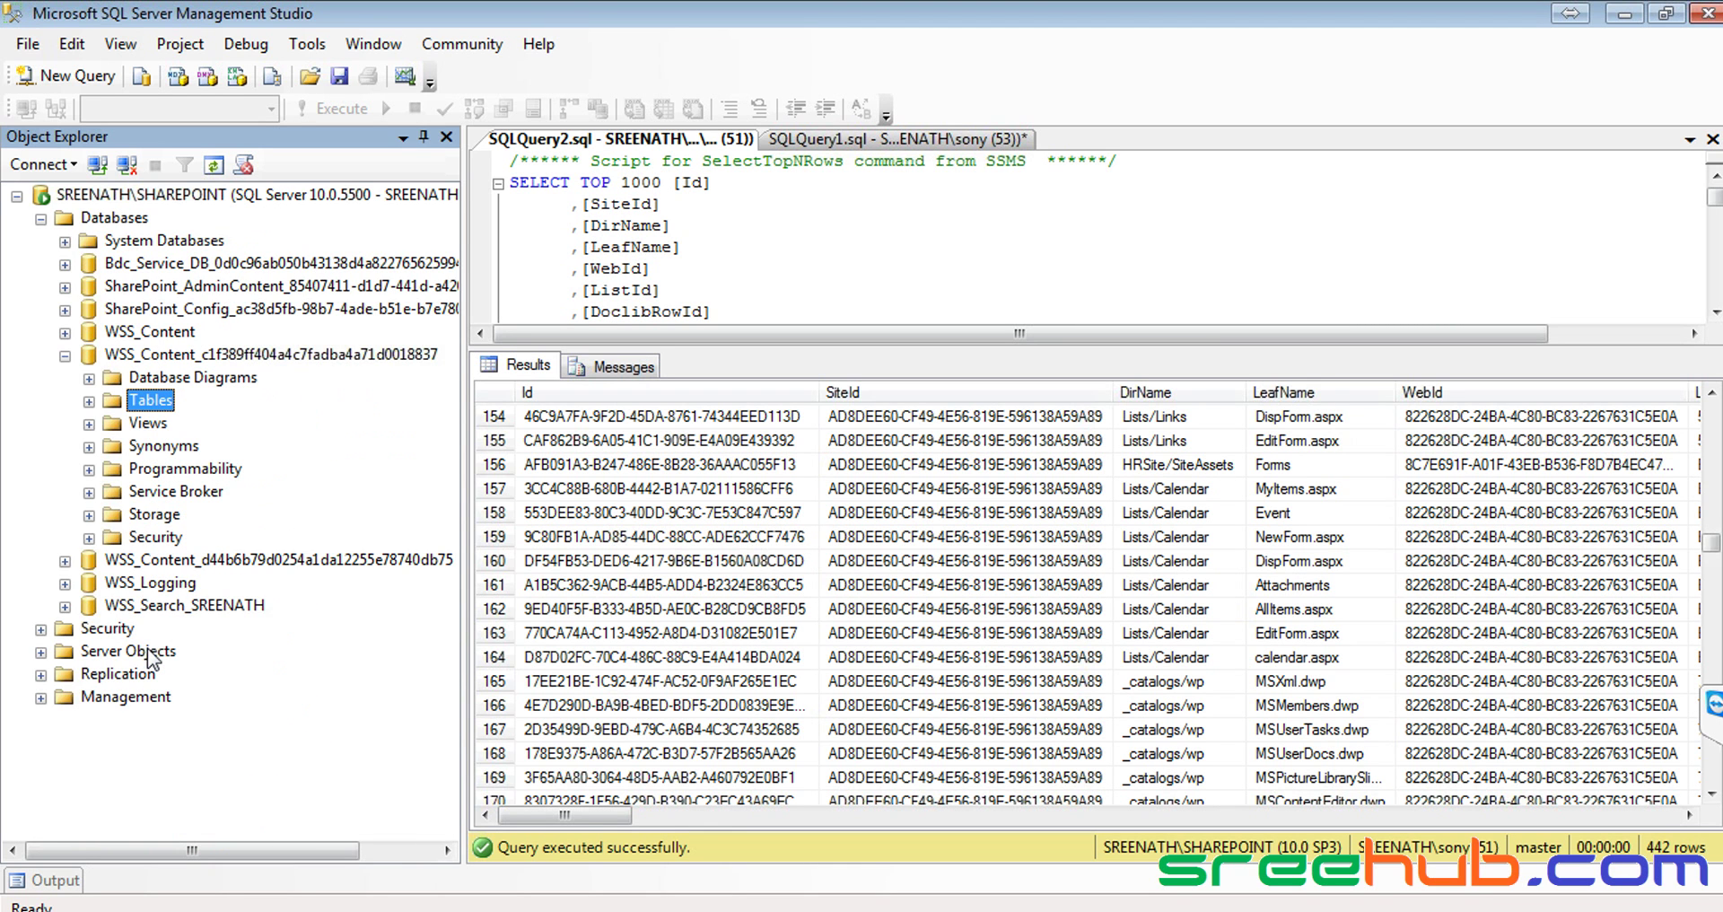
key("Left")
key("Left")
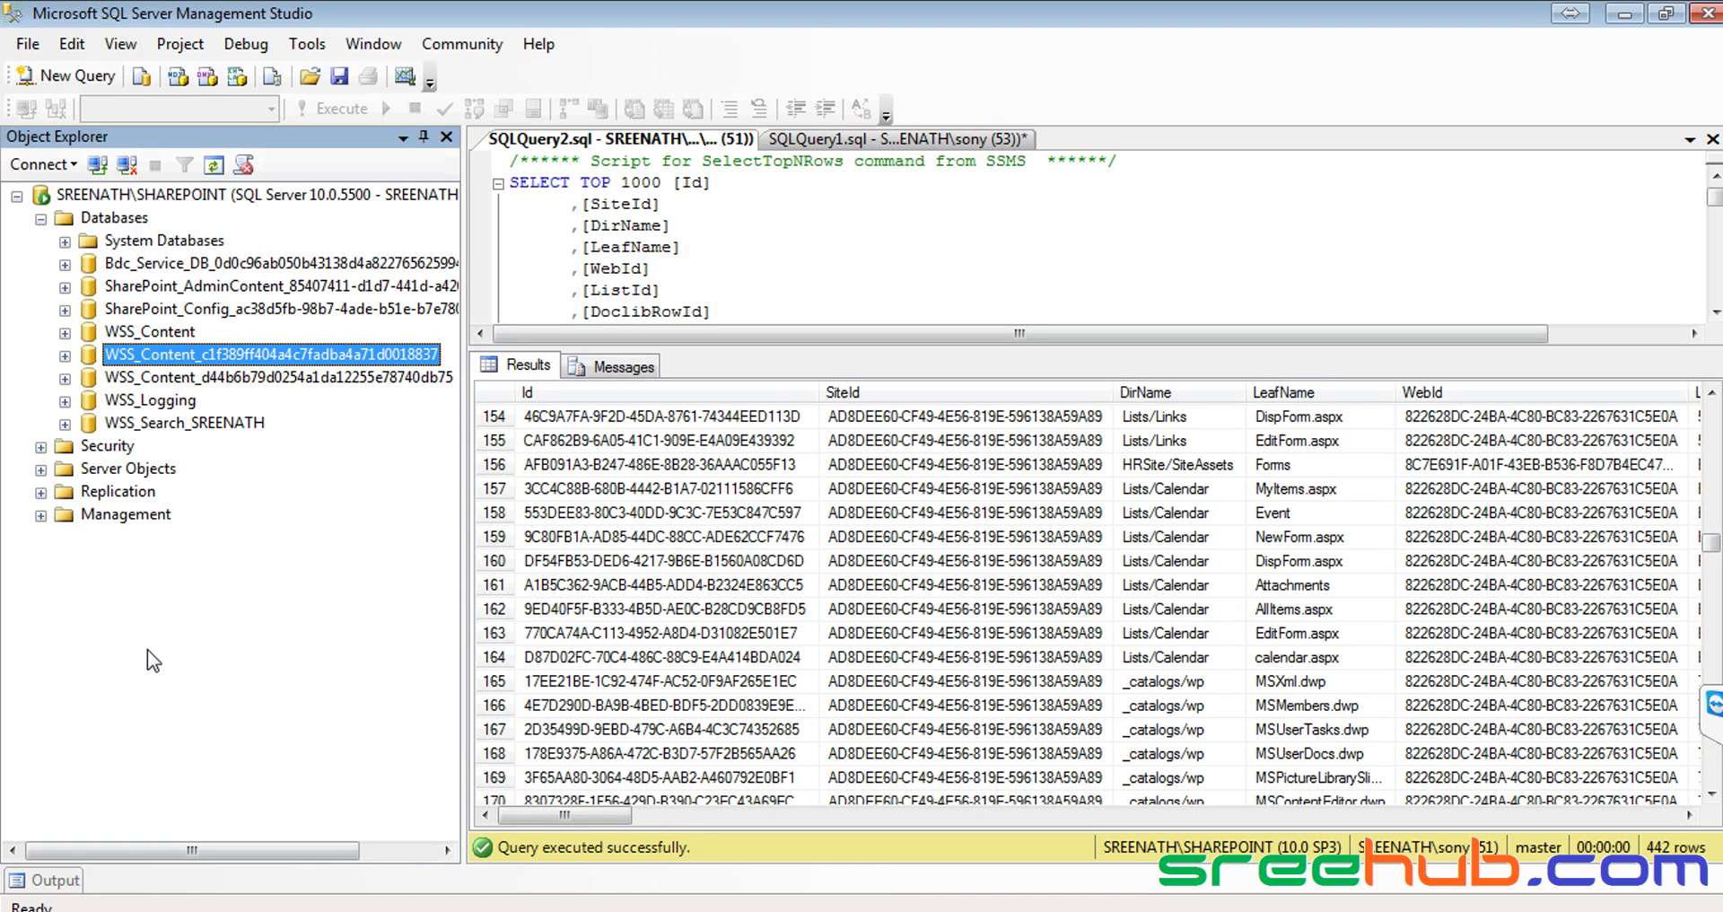
Switch over to the SharePoint browser window
left_click(202, 911)
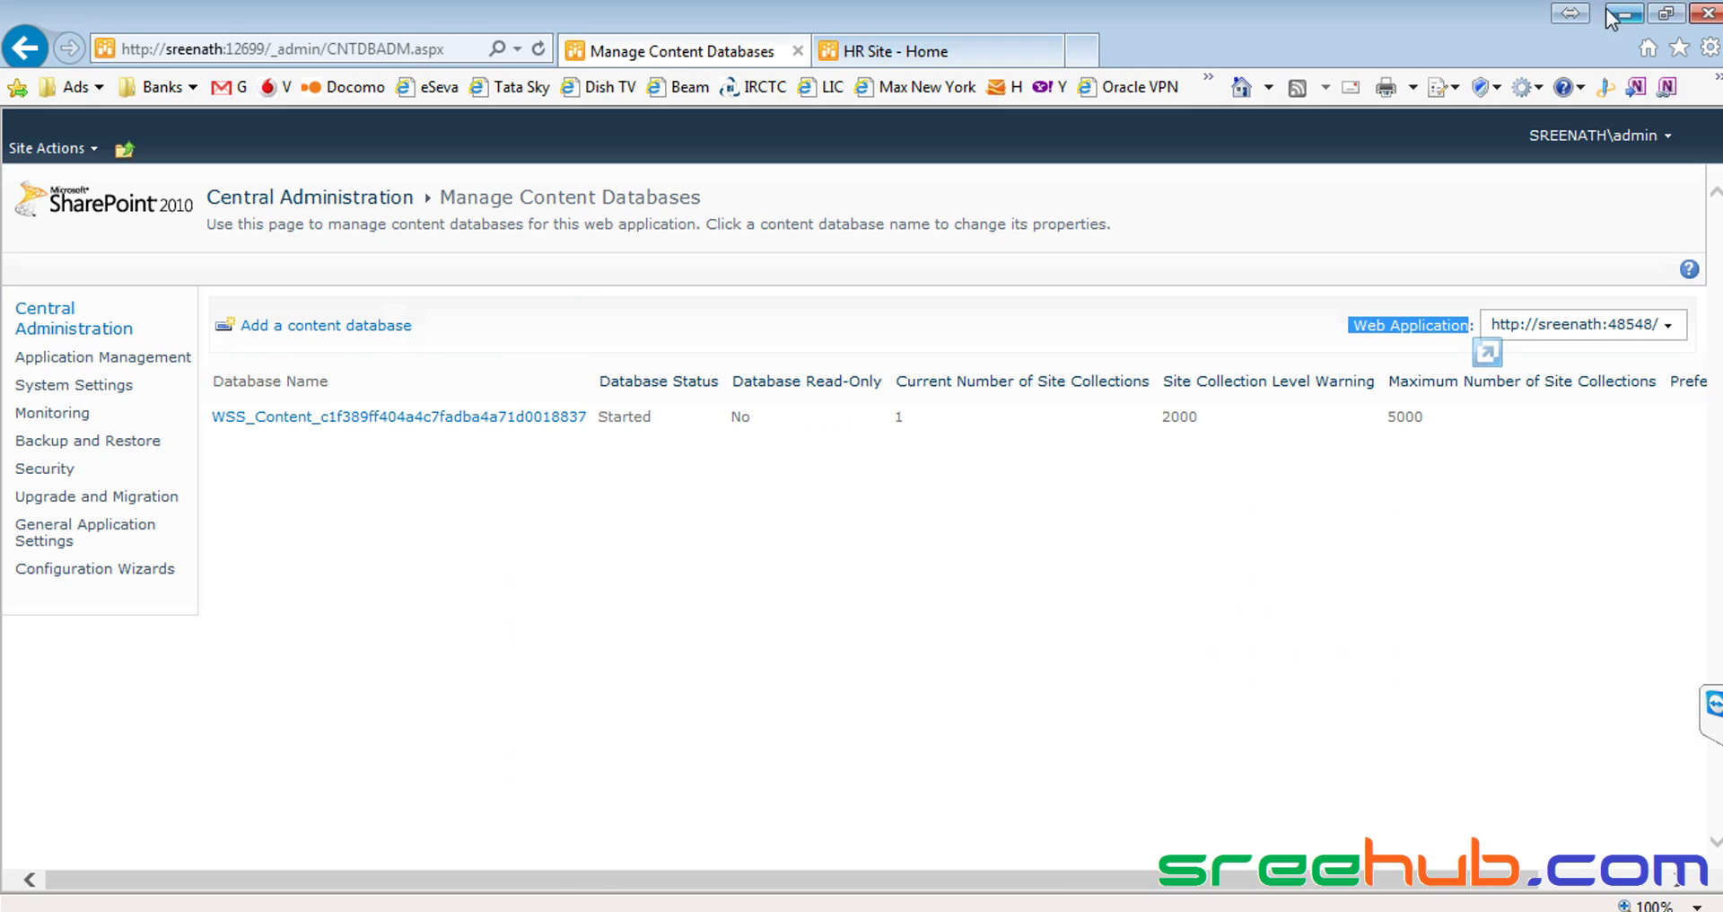
left_click(1620, 16)
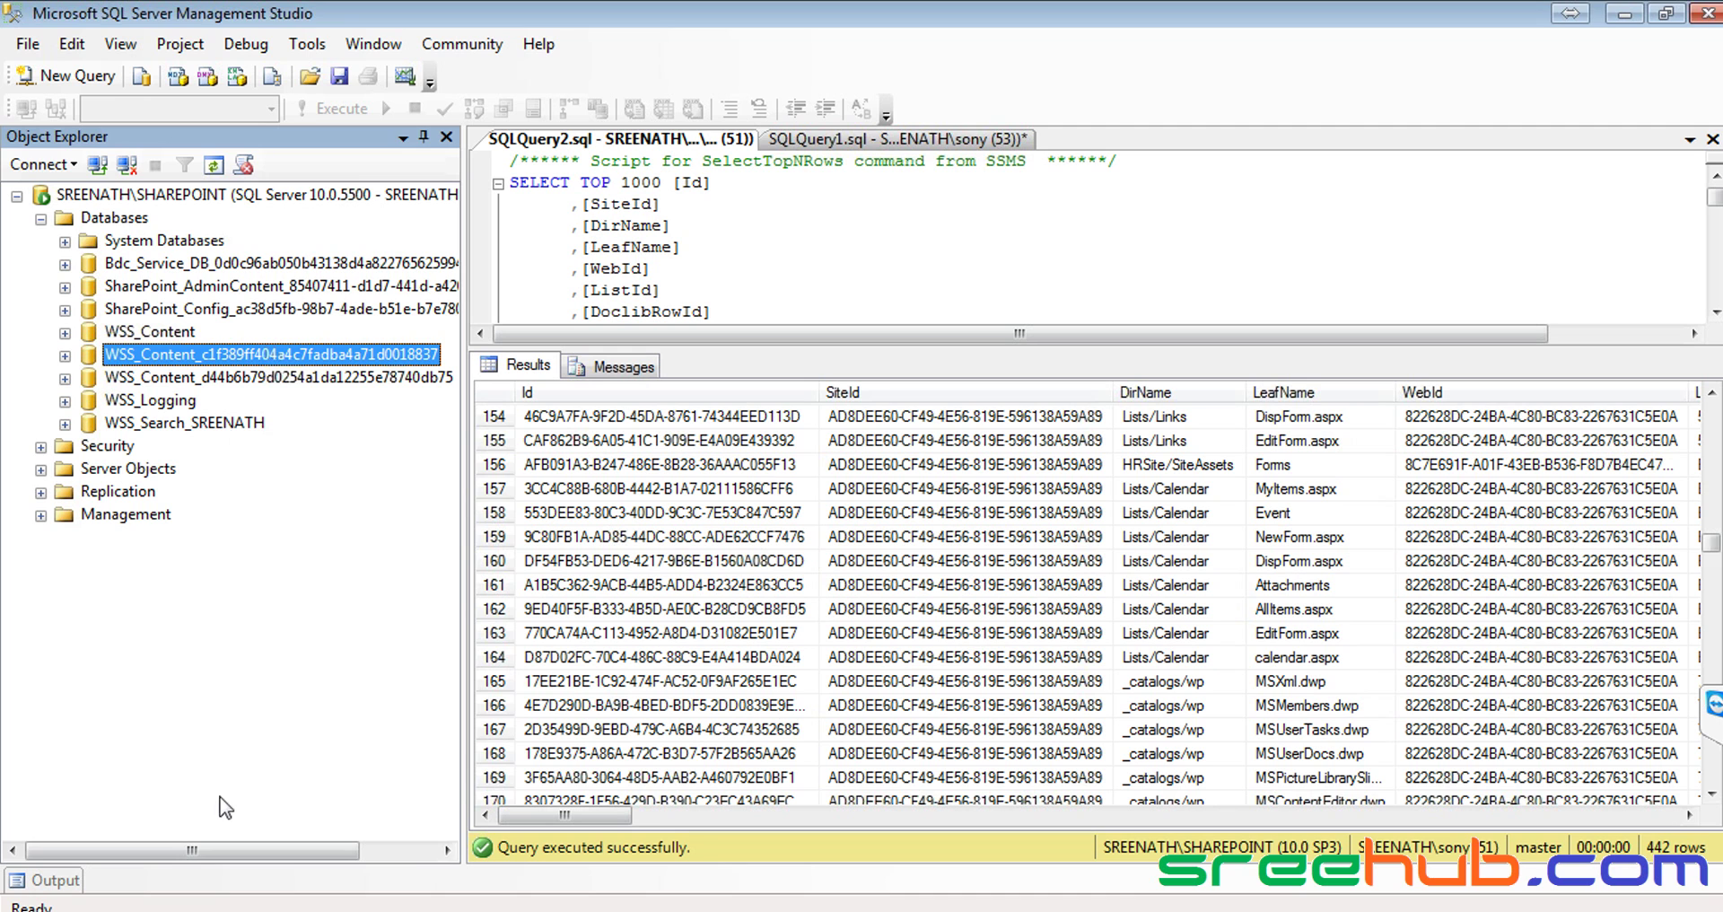
left_click(205, 910)
Open Manage Content Databases and compare the WSS_Content database name against Management Studio
left_click(192, 848)
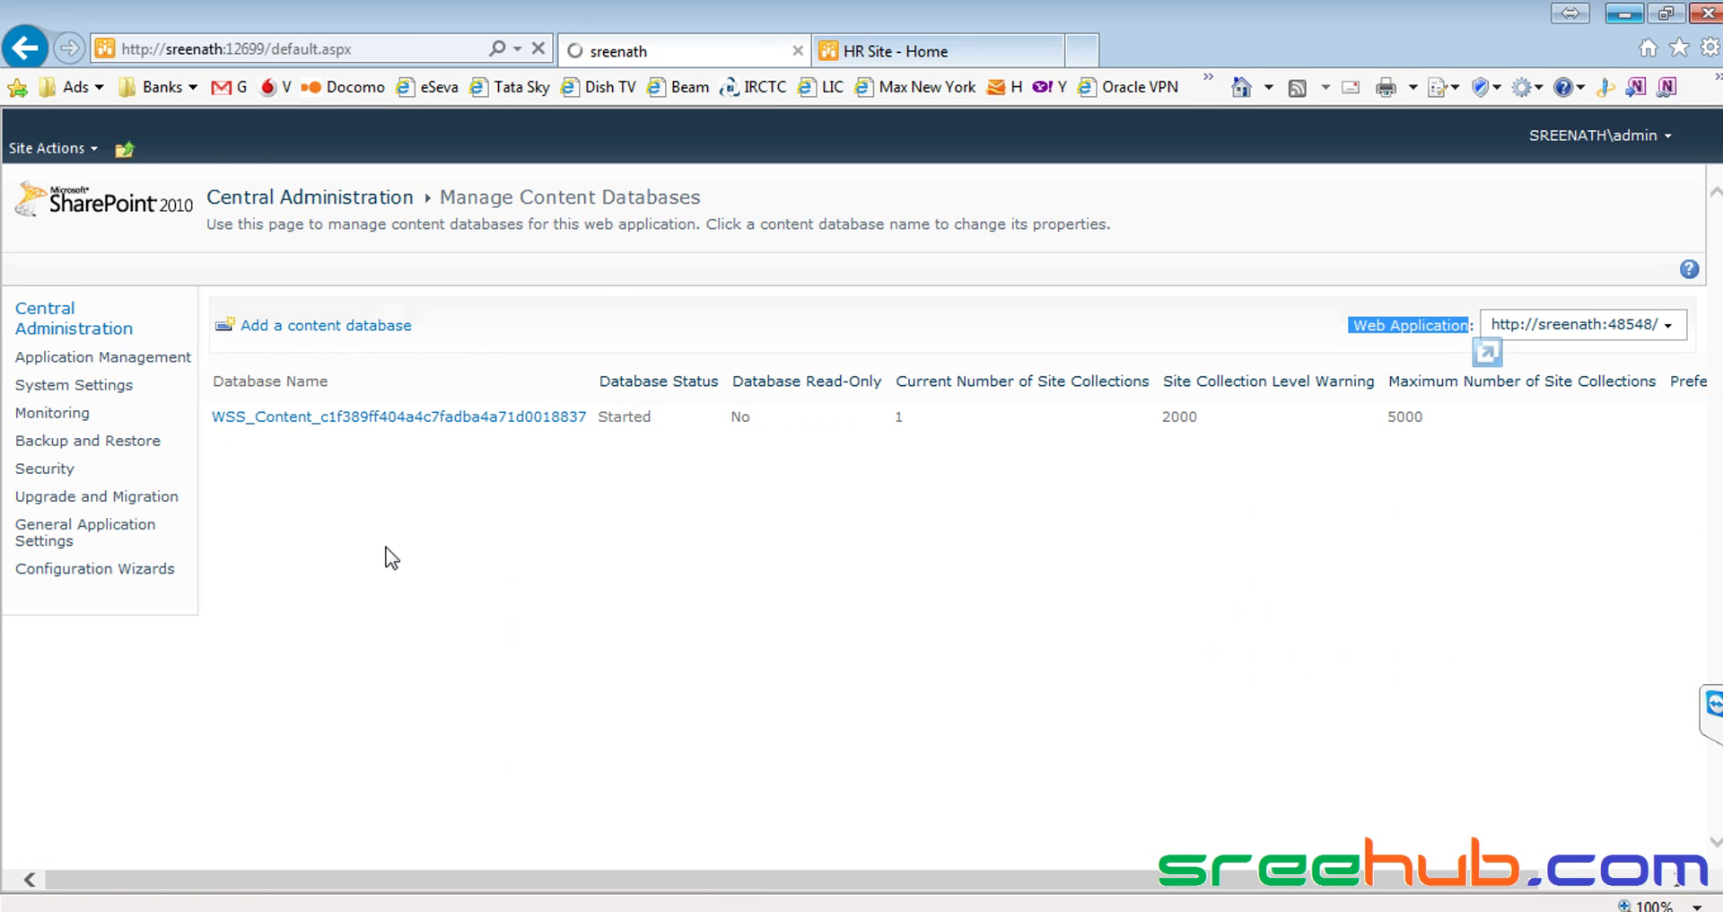
left_click(386, 438)
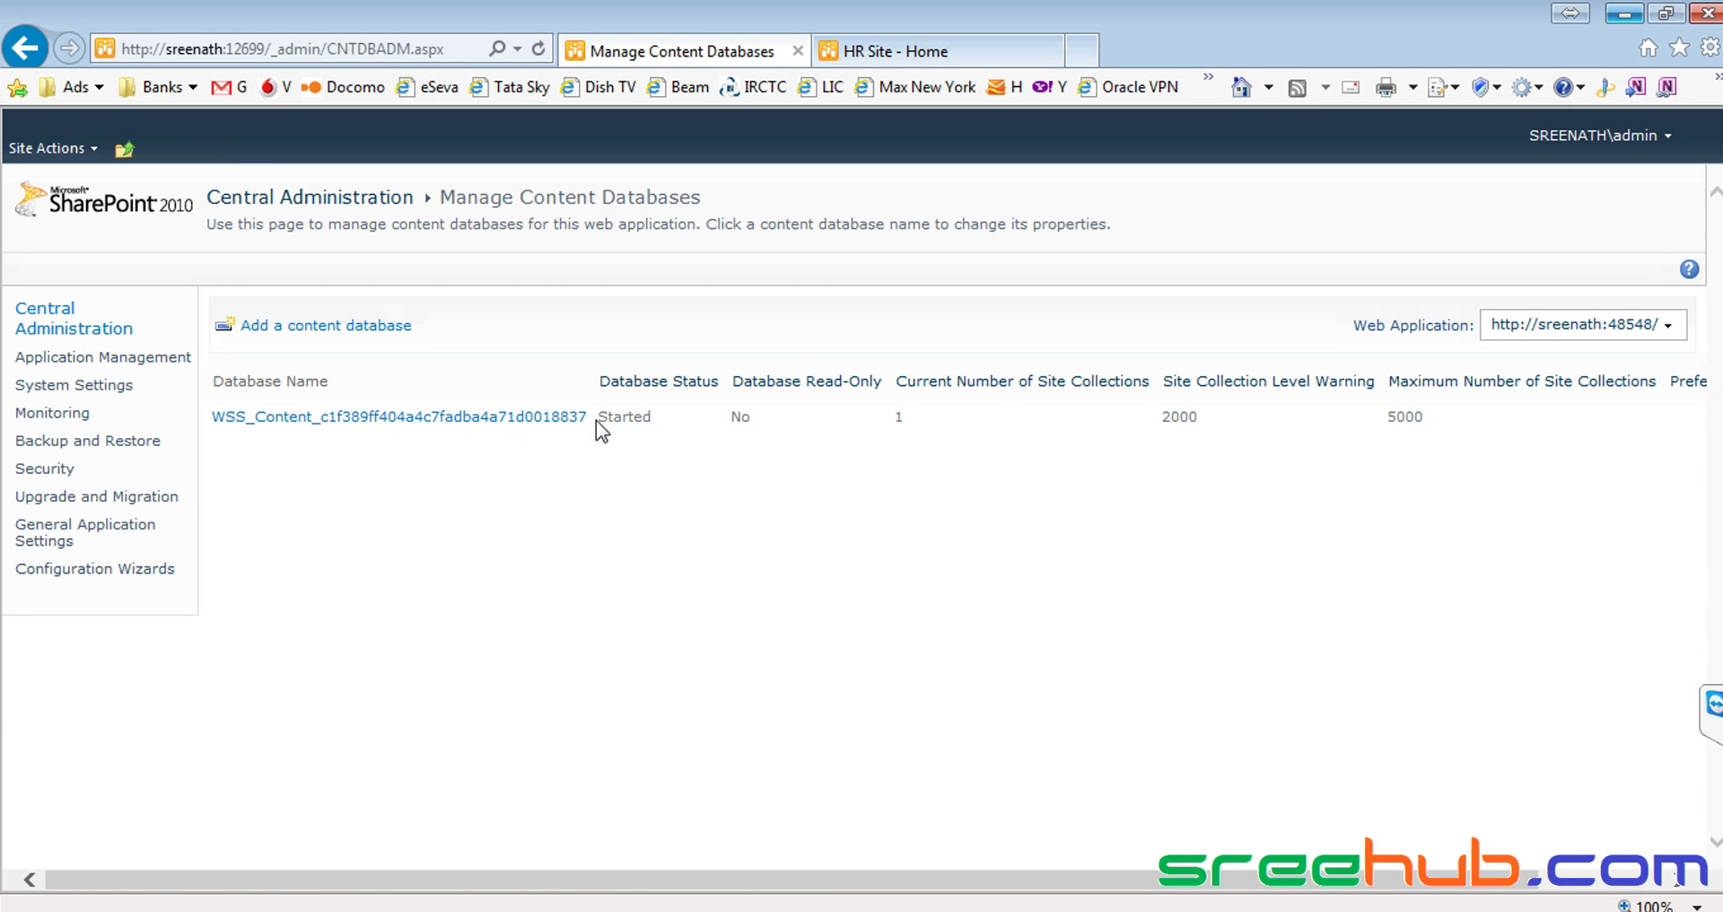
left_click_drag(593, 420, 224, 429)
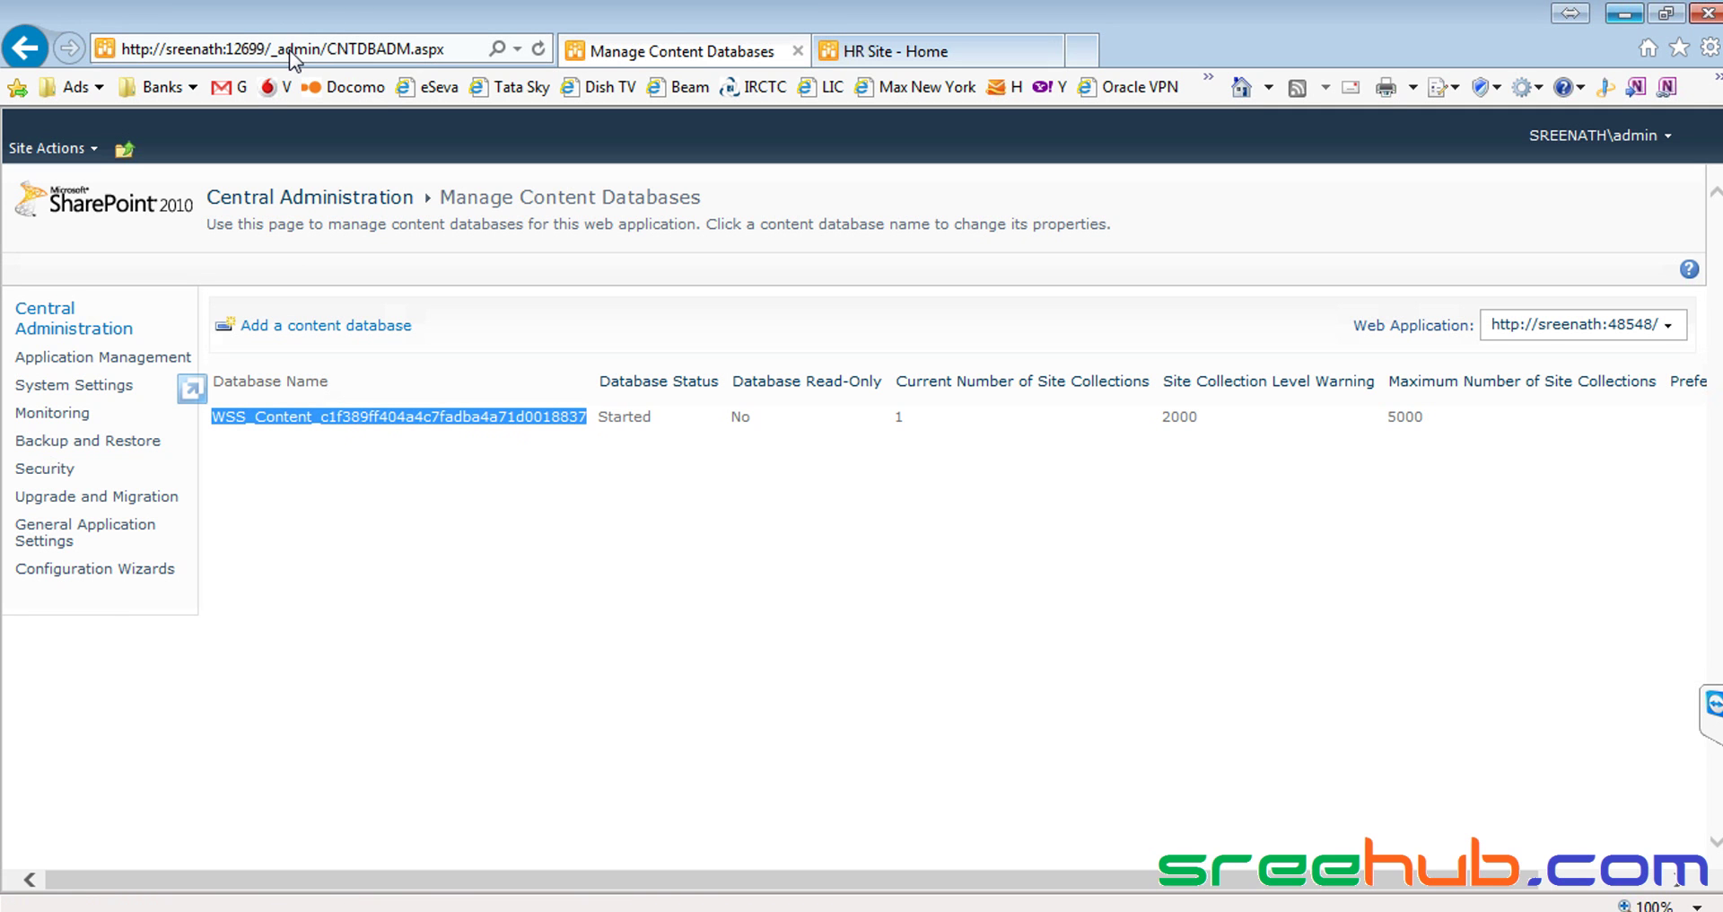
key("alt+Tab")
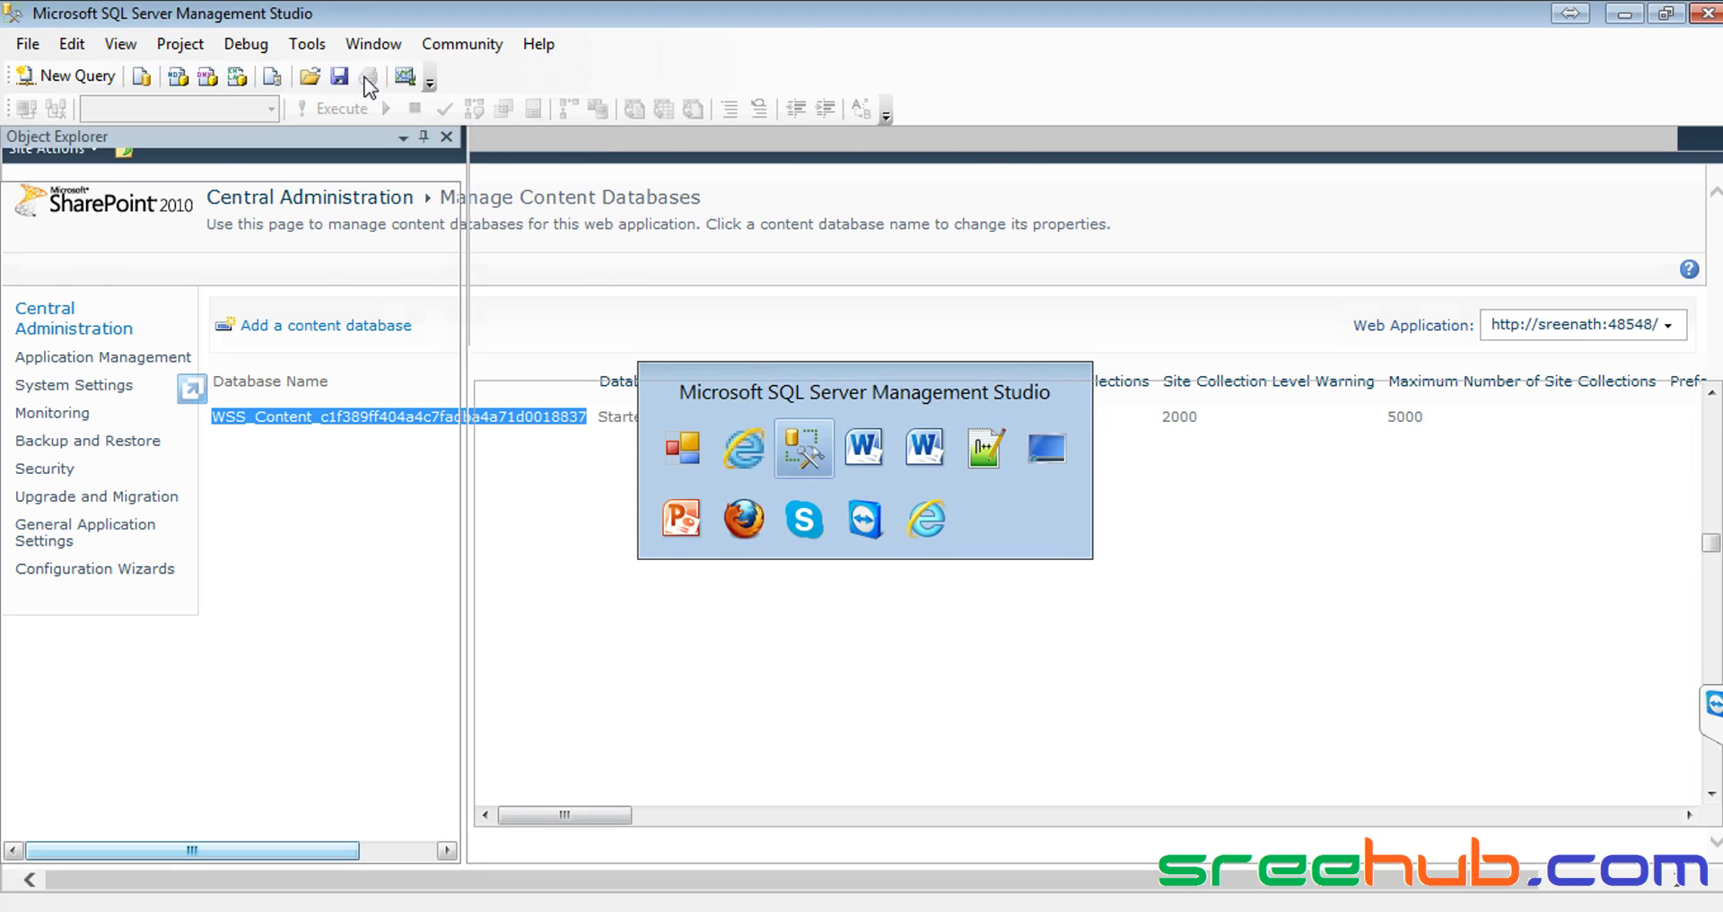
key("alt+Tab")
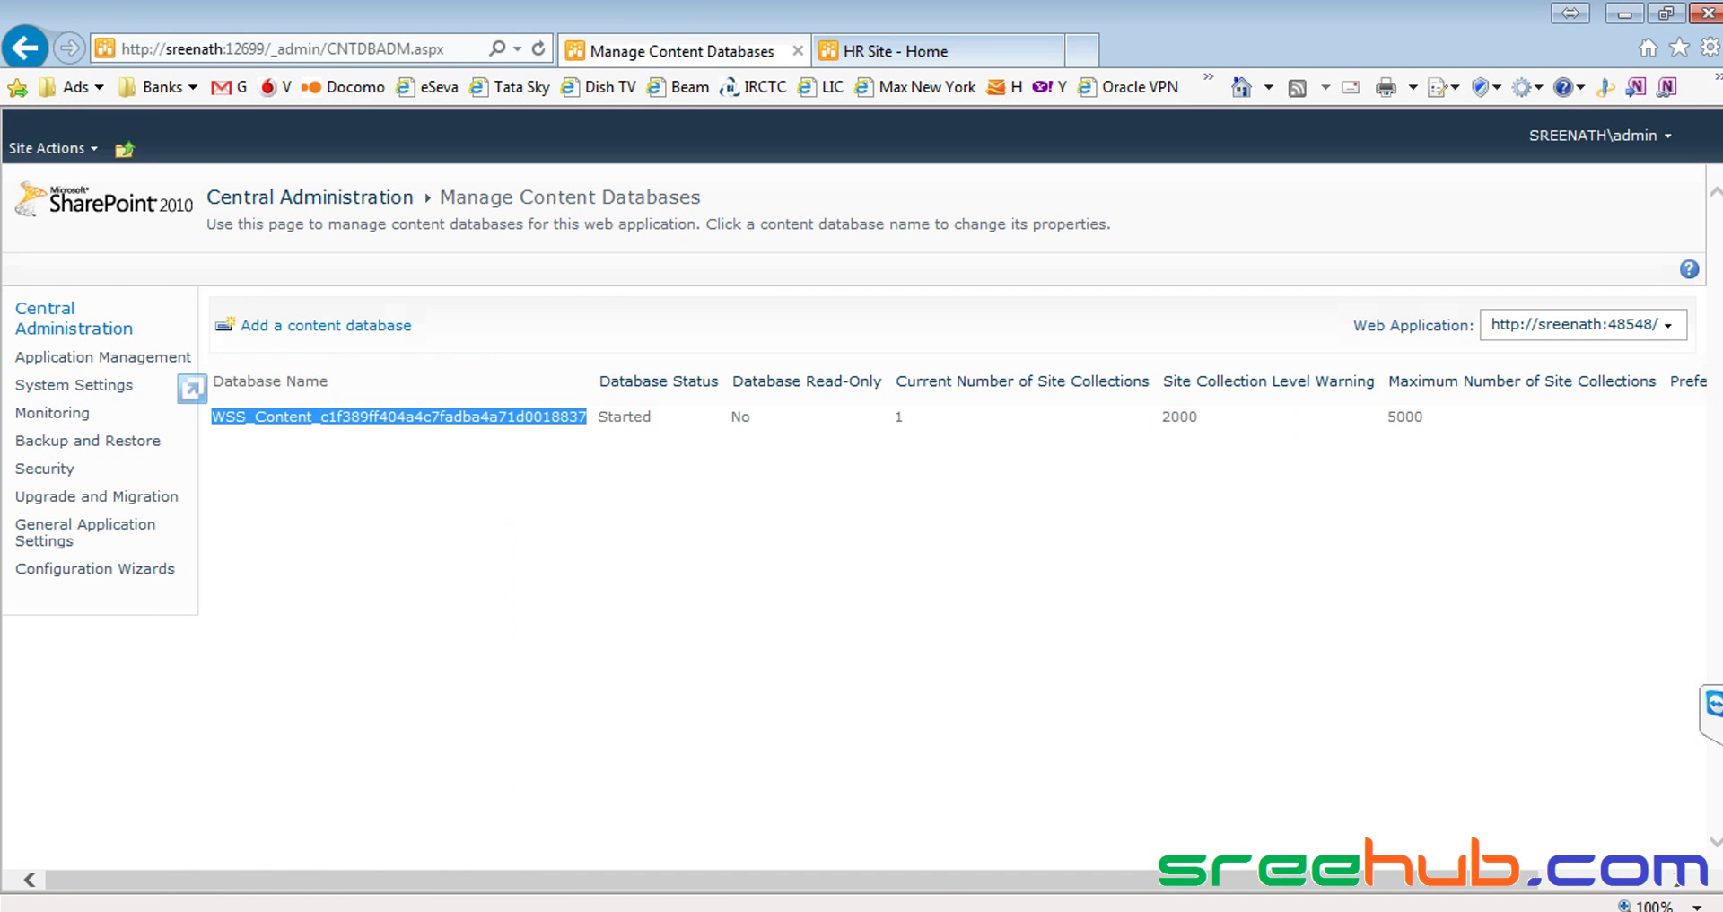
Look through the course-content document in Word, then clear the database name highlight
left_click(1023, 911)
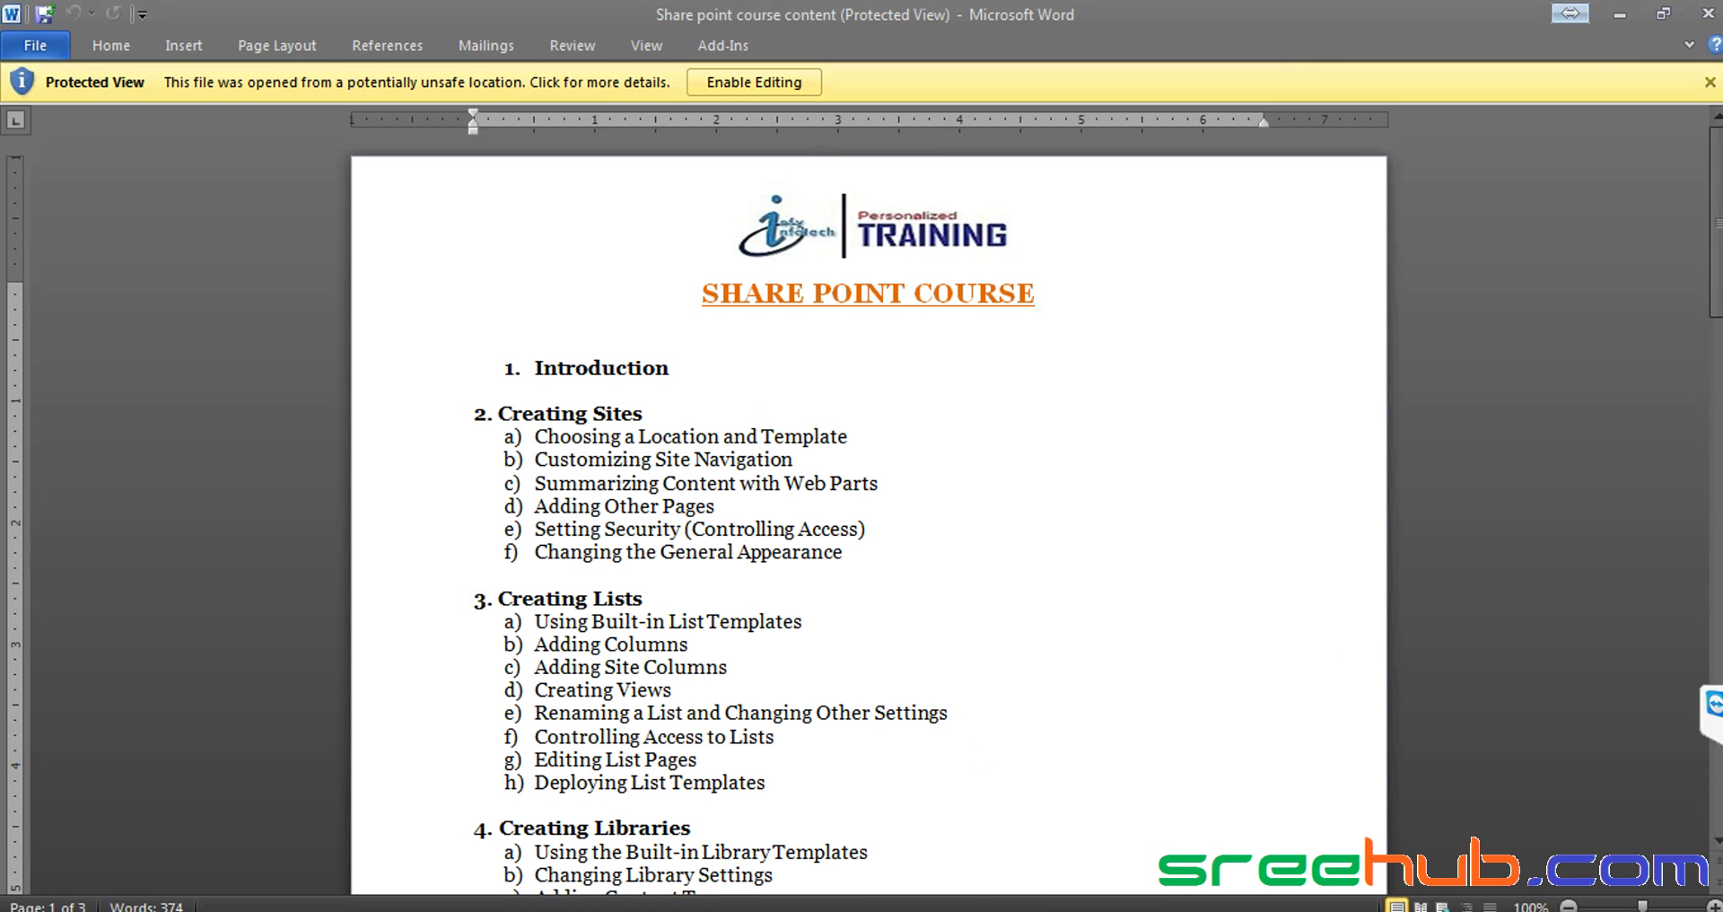
left_click(1034, 909)
scroll(696, 443, "down", 10)
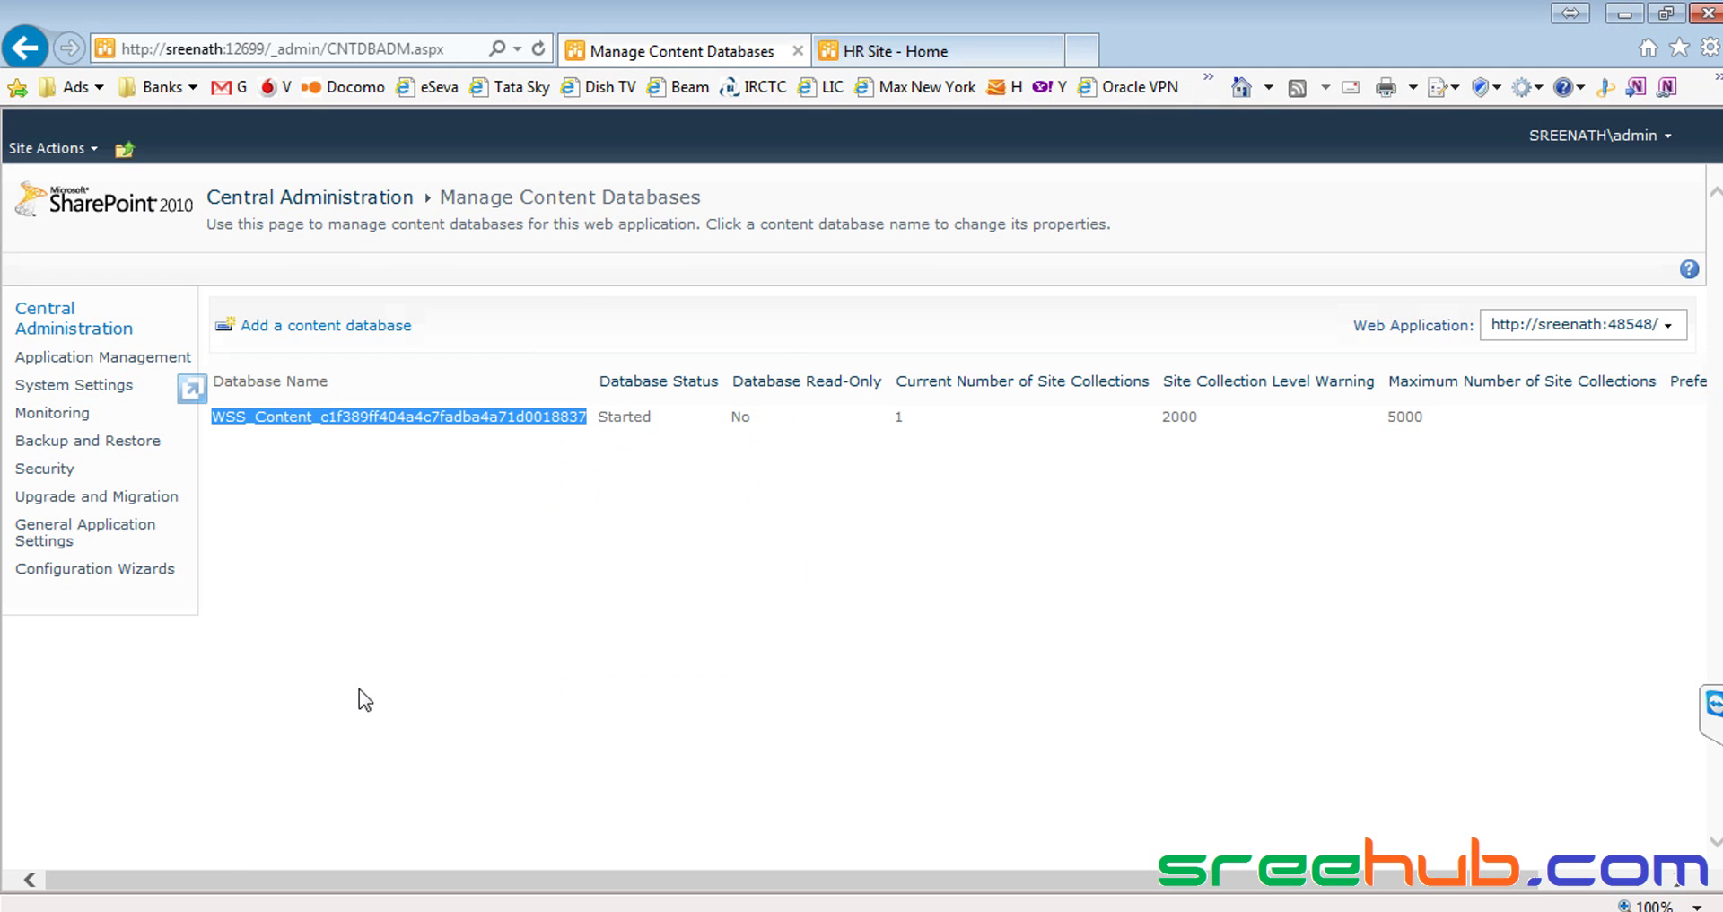
left_click(600, 516)
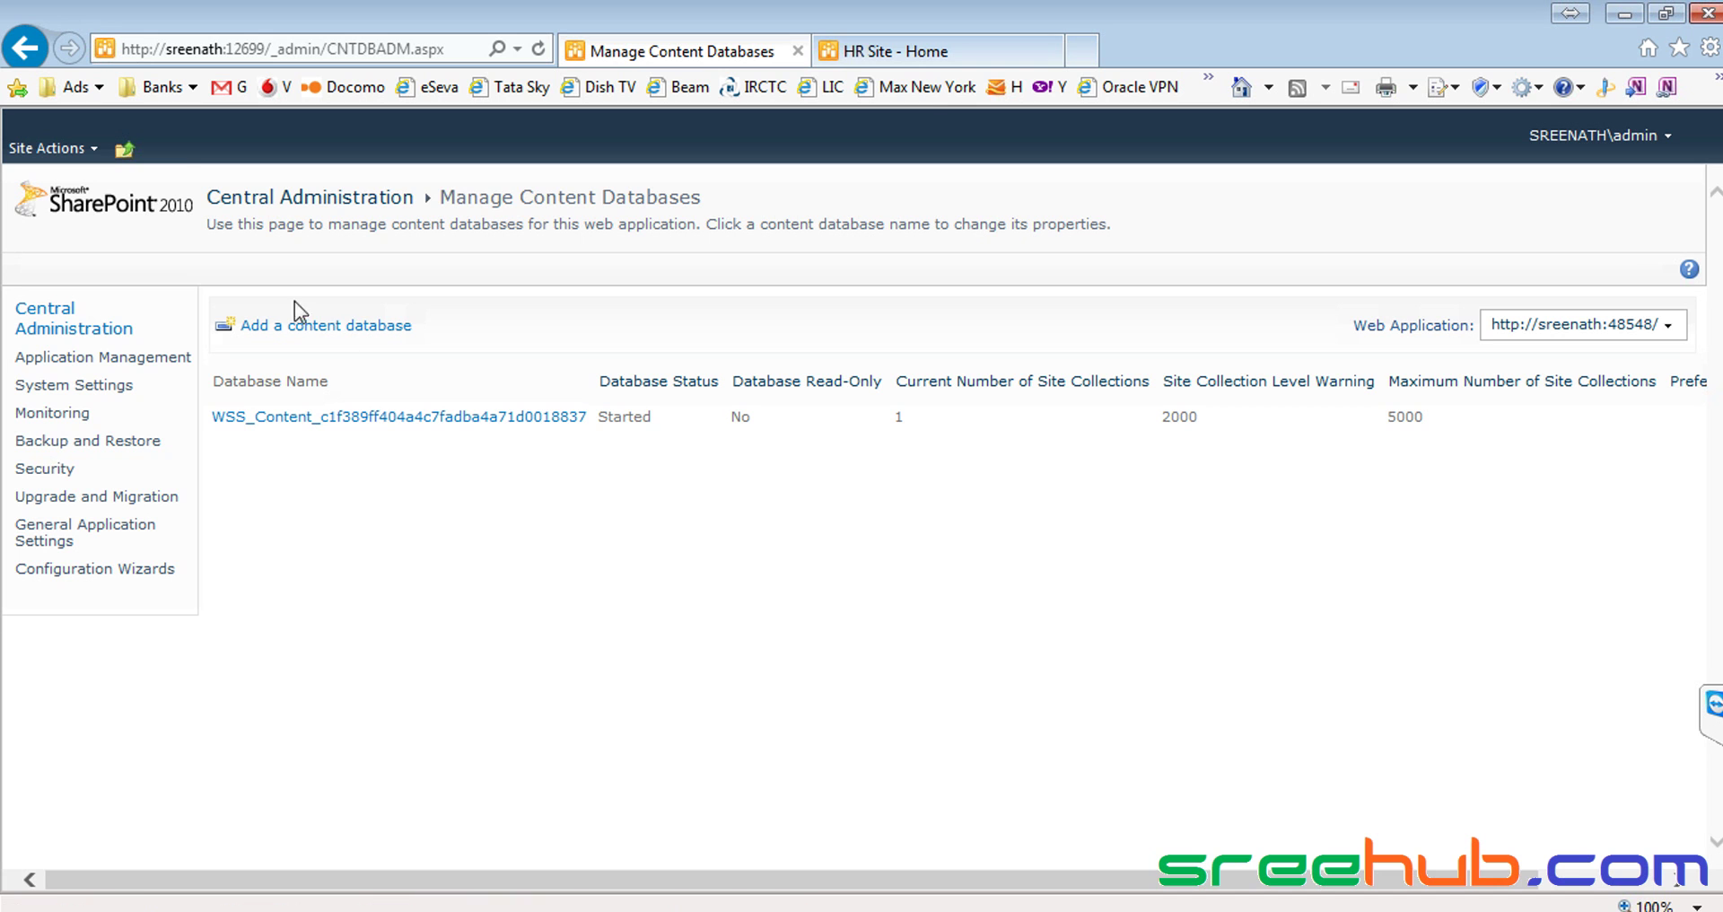
Visit the HR Site's Resumes page, then open Employees and highlight 'This is Employee Page under HR.'
left_click(913, 45)
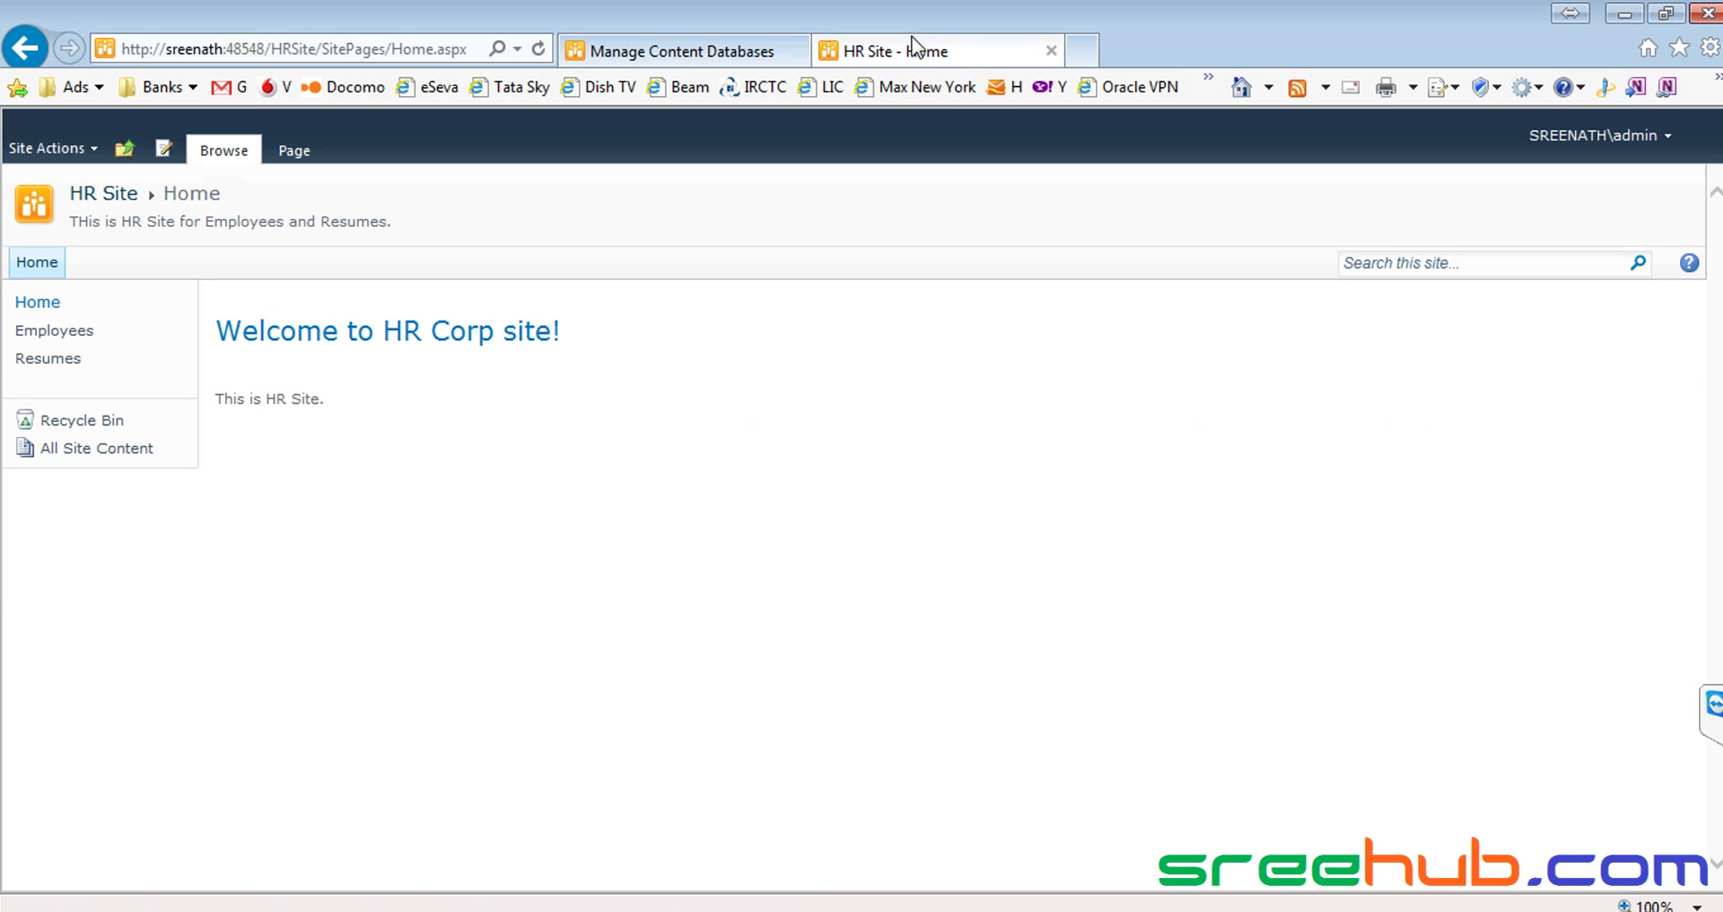
left_click(58, 358)
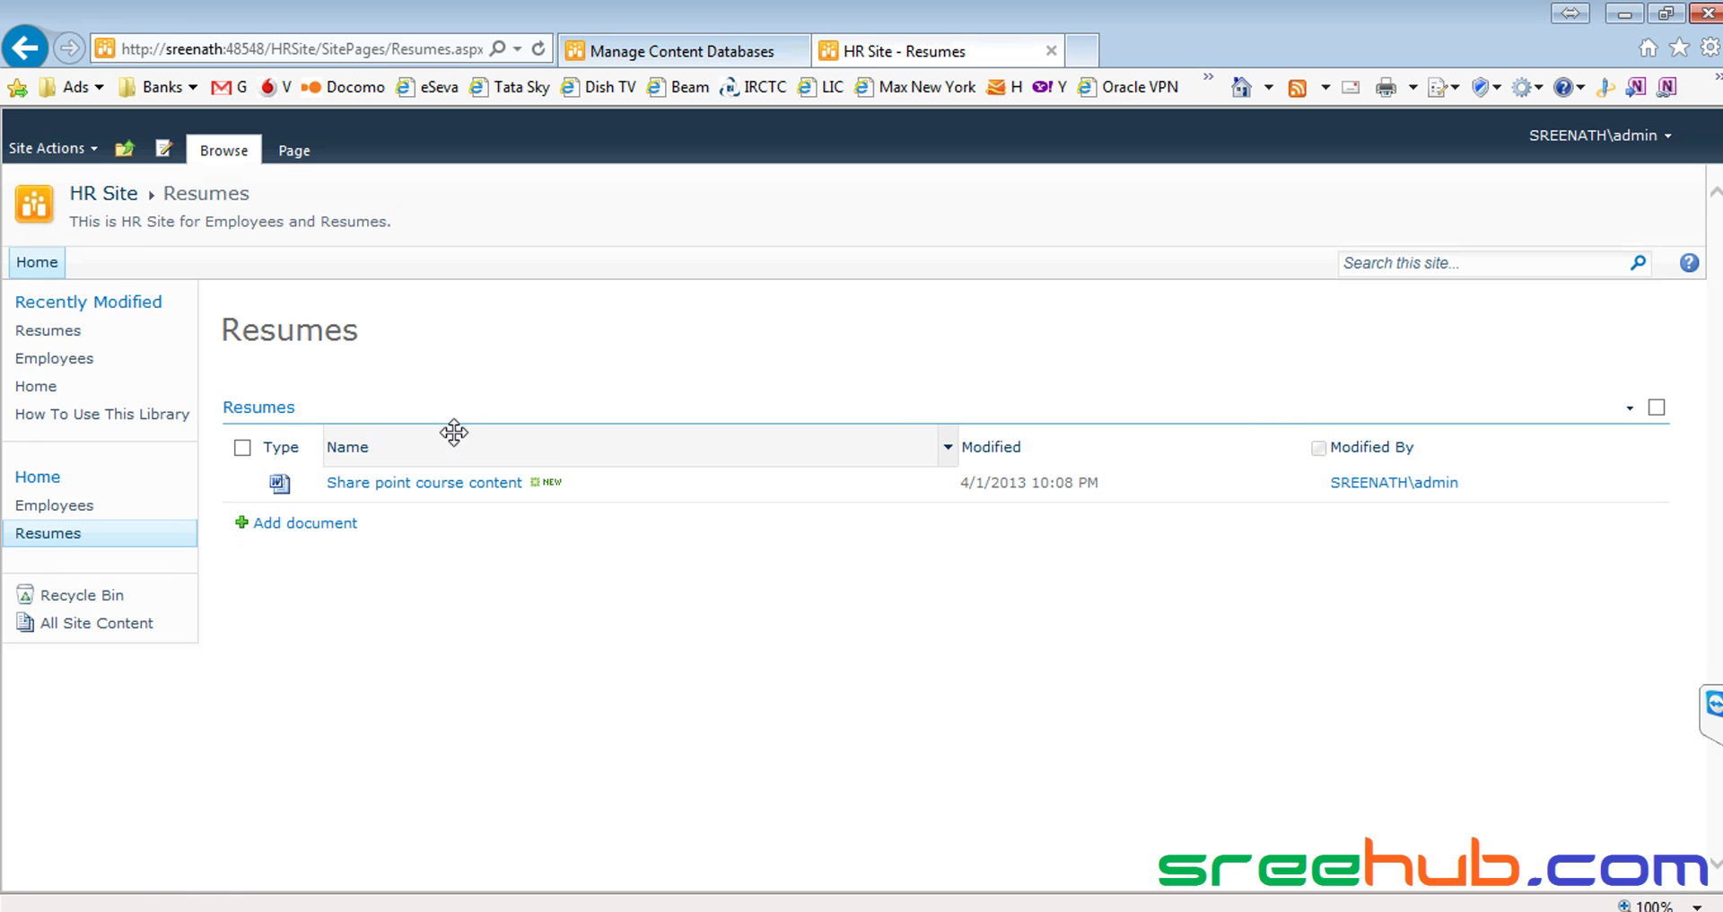
left_click(101, 198)
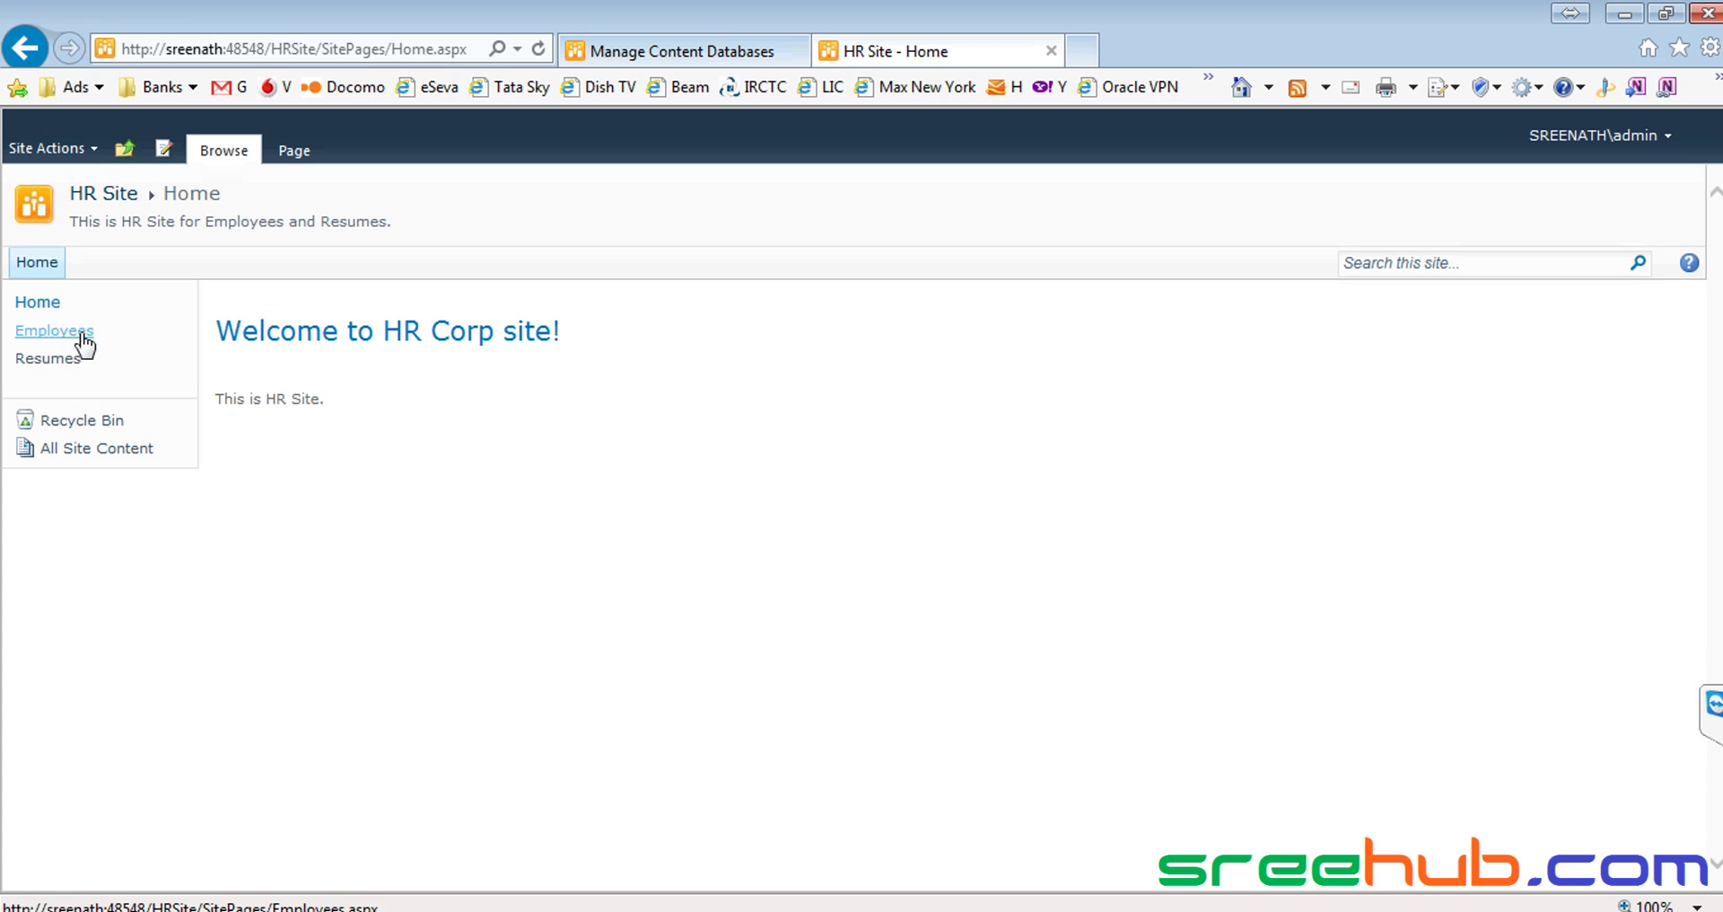
left_click(42, 361)
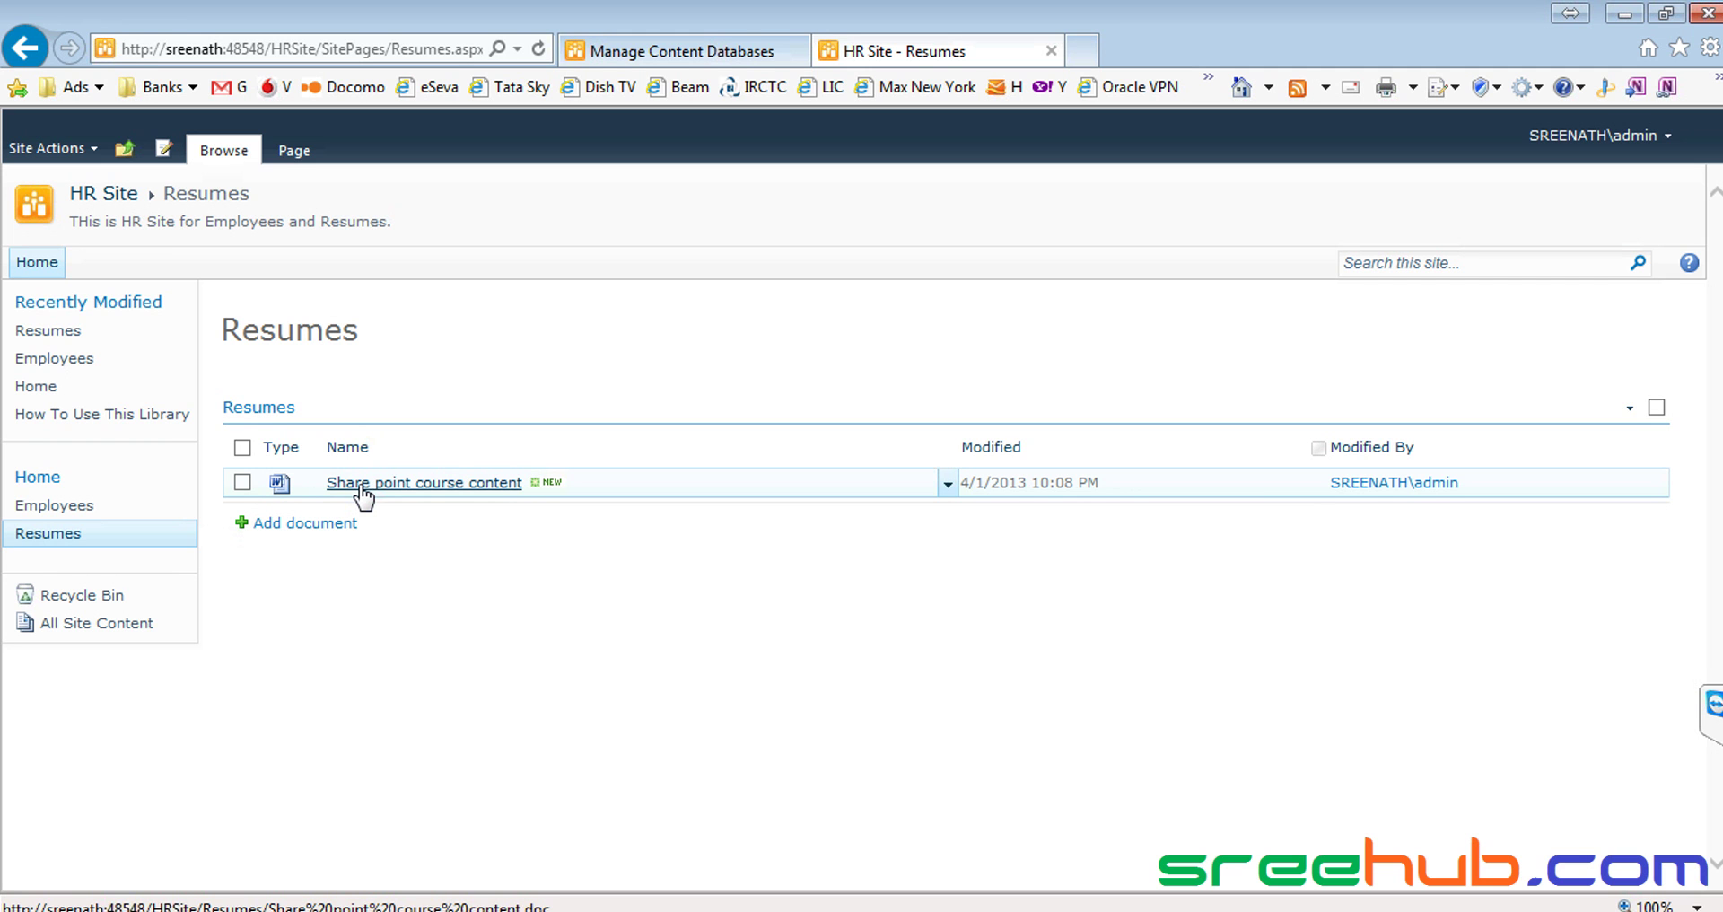
left_click(38, 266)
left_click(72, 334)
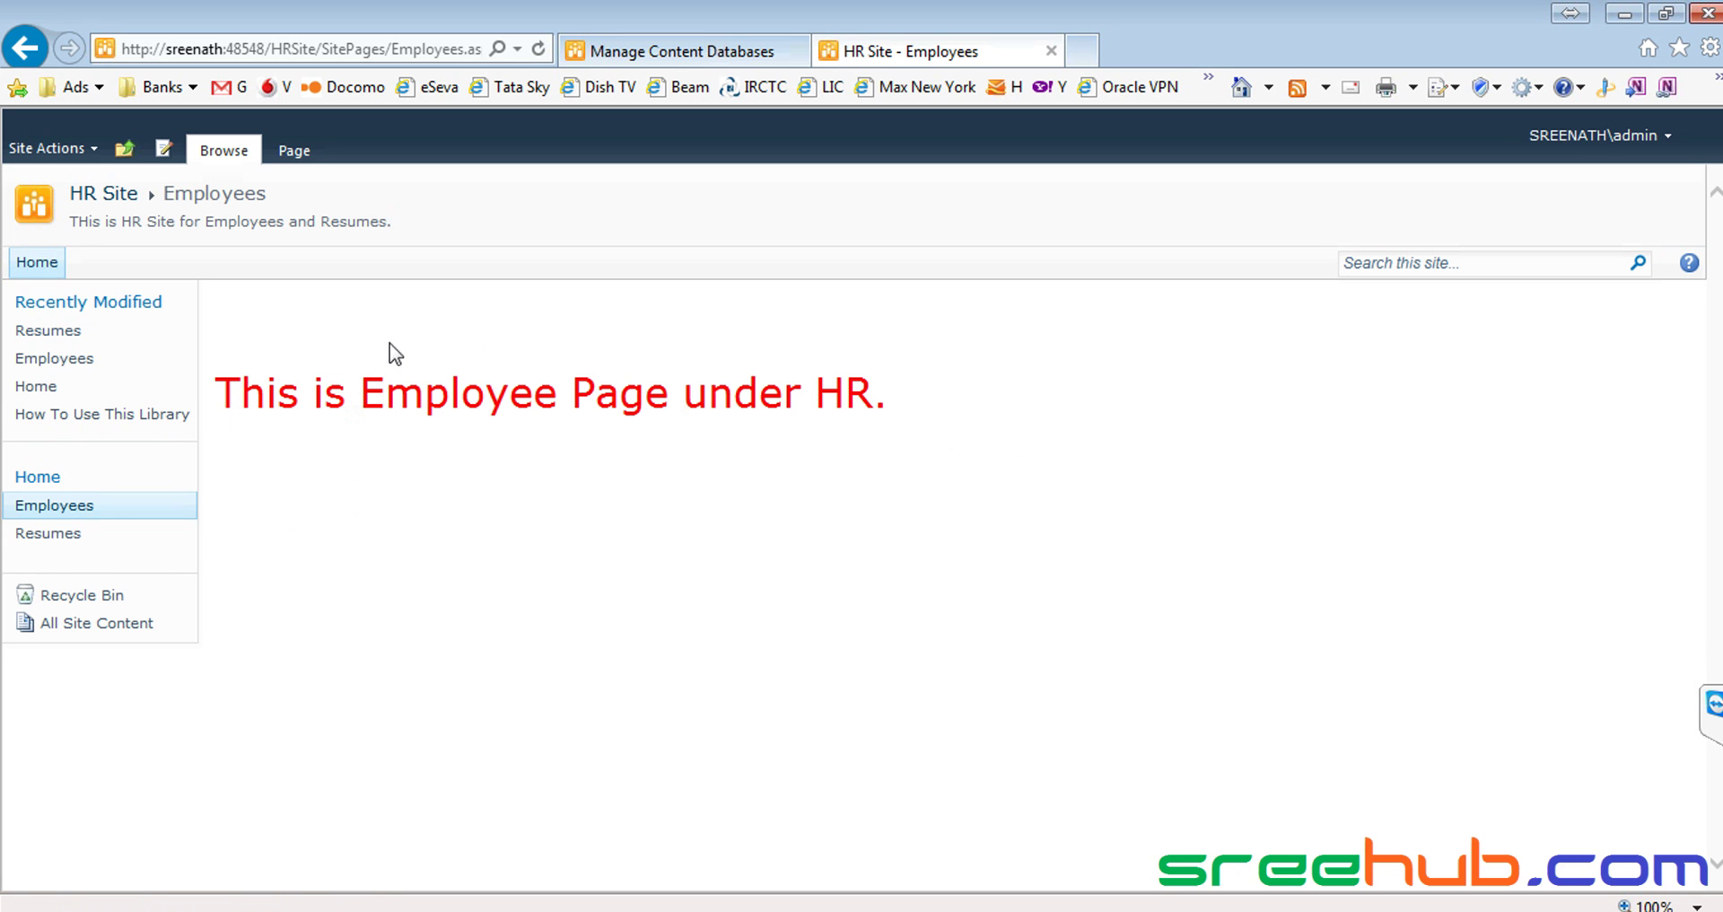
left_click_drag(237, 395, 884, 400)
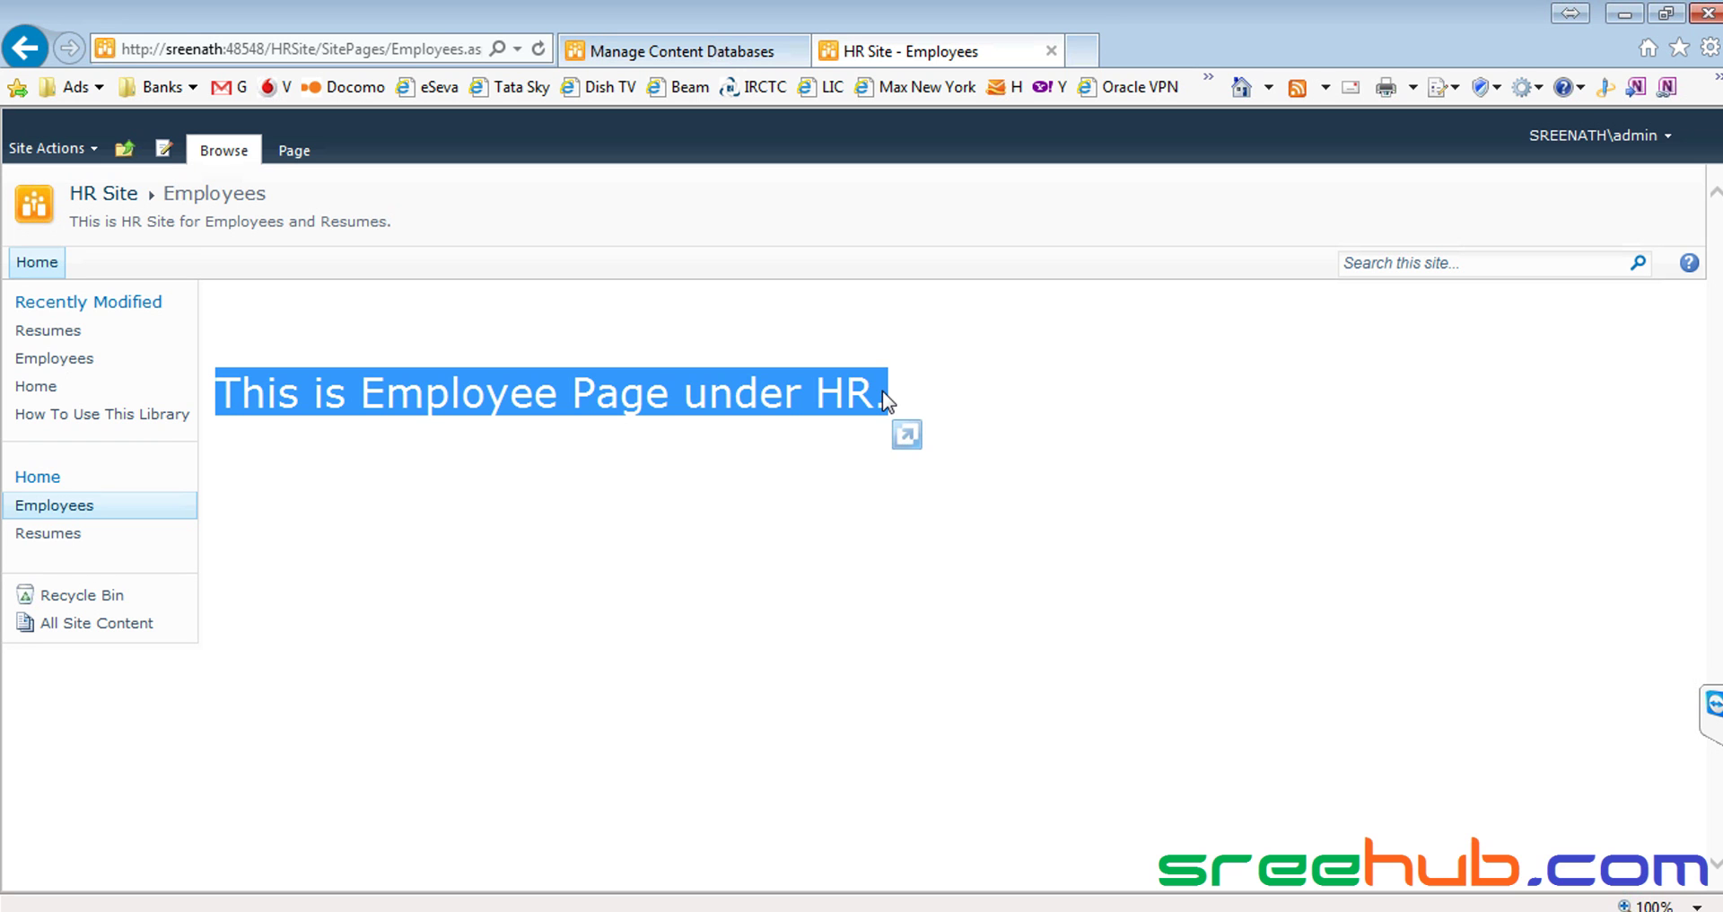
left_click(518, 403)
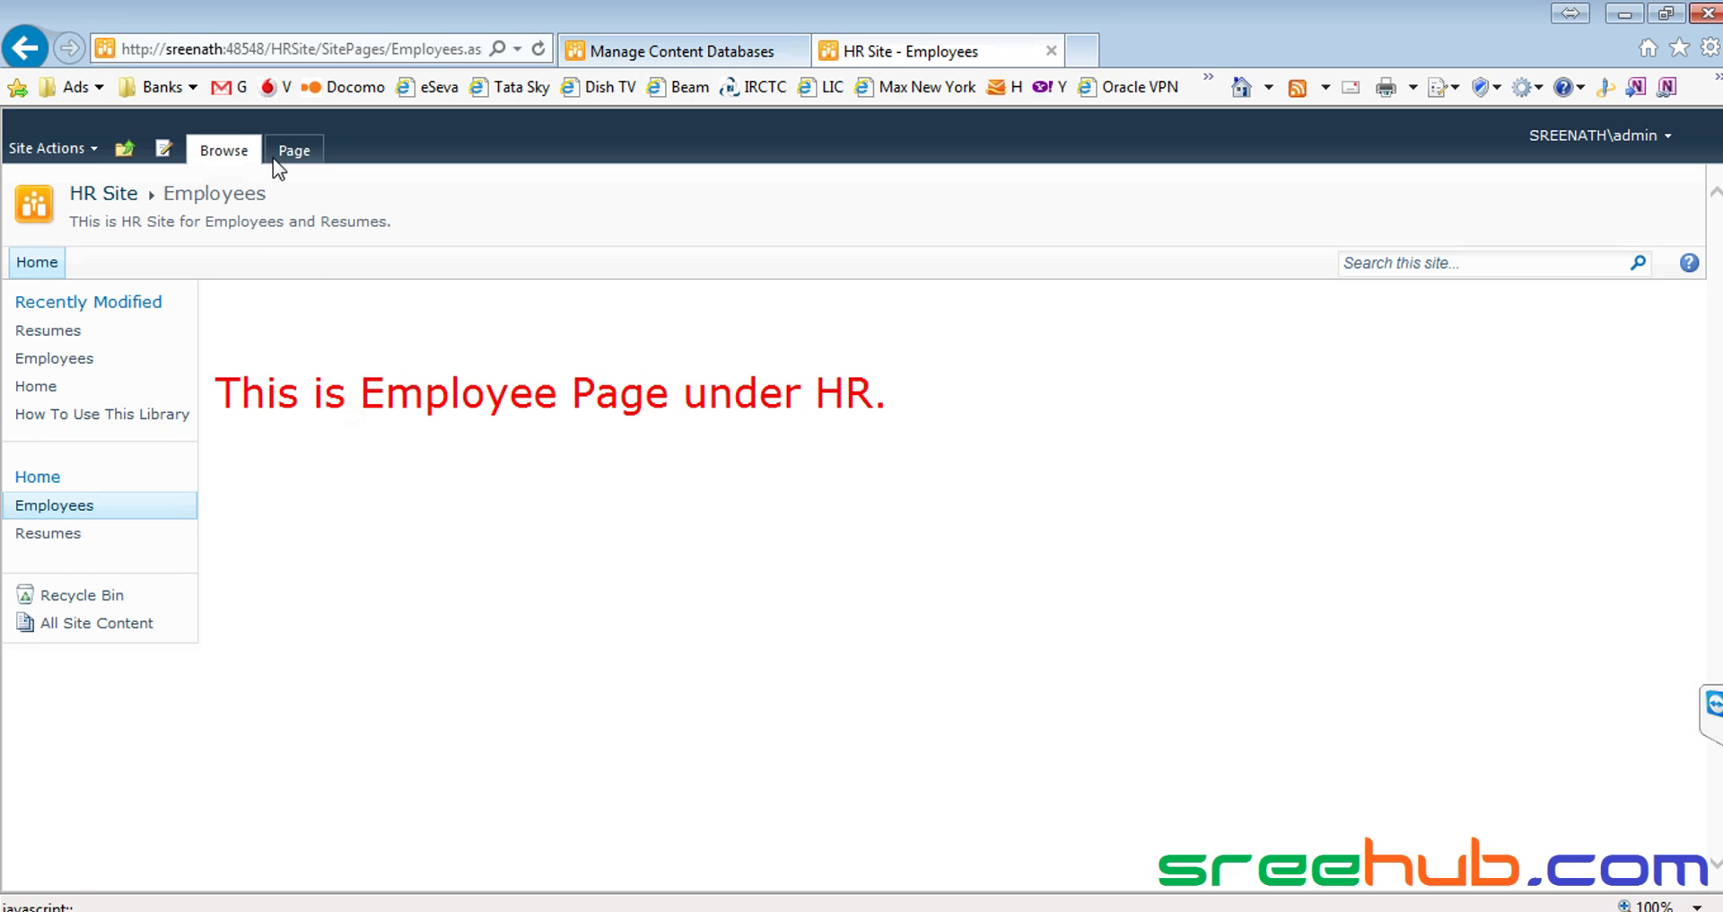
left_click_drag(213, 391, 889, 395)
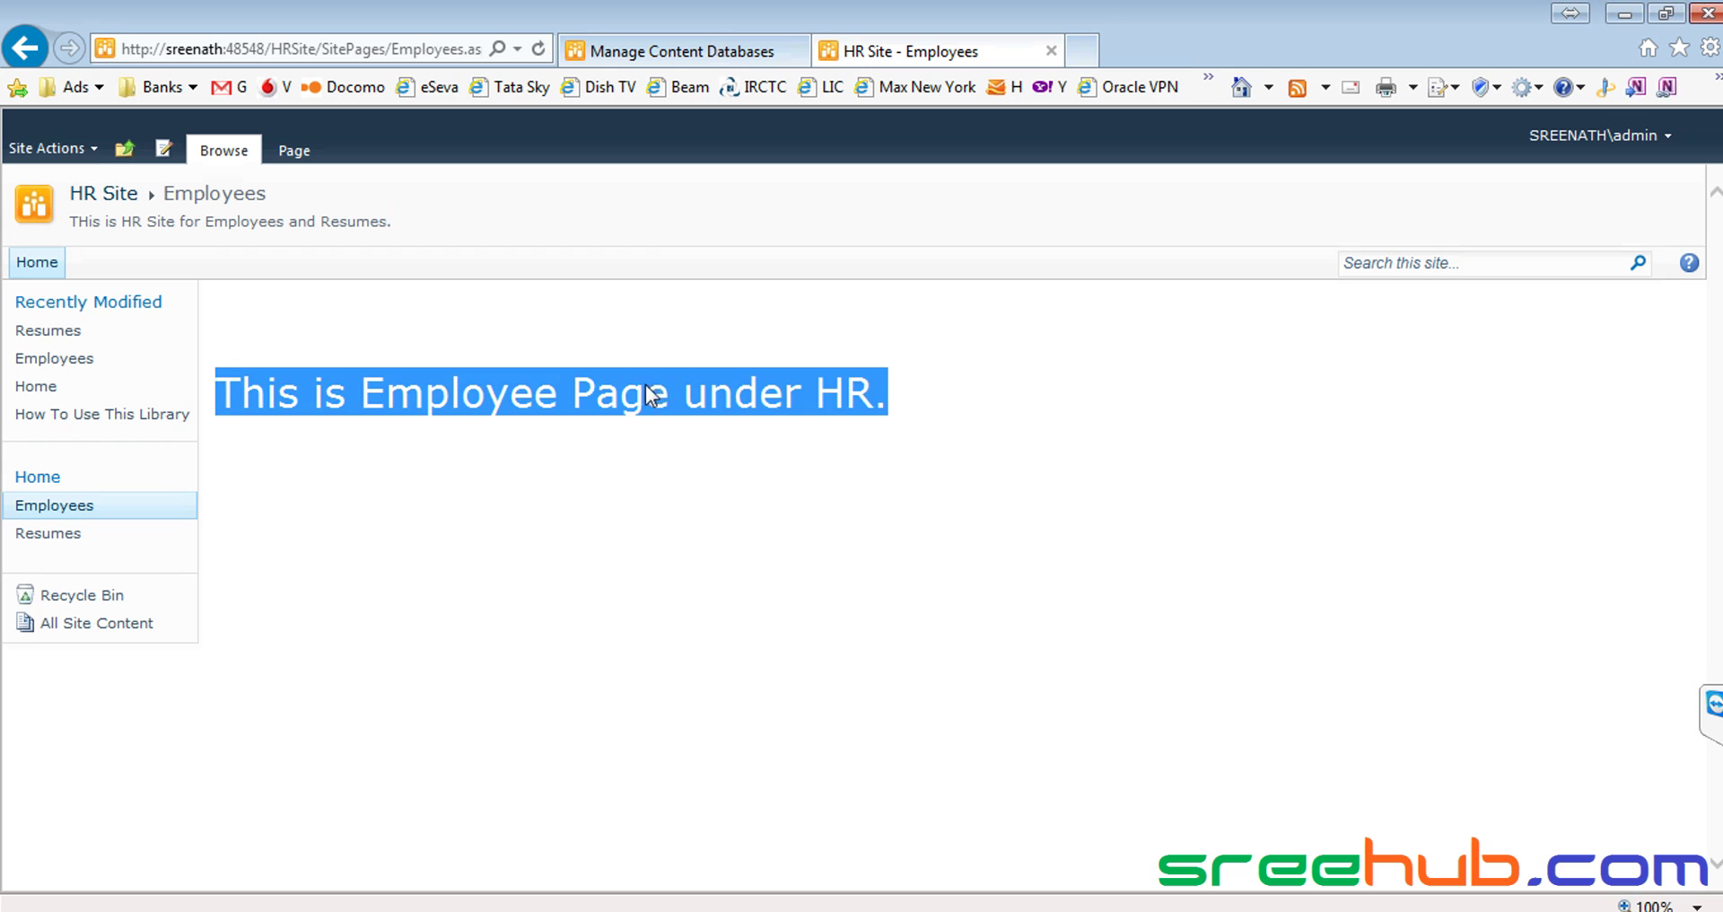
left_click(638, 386)
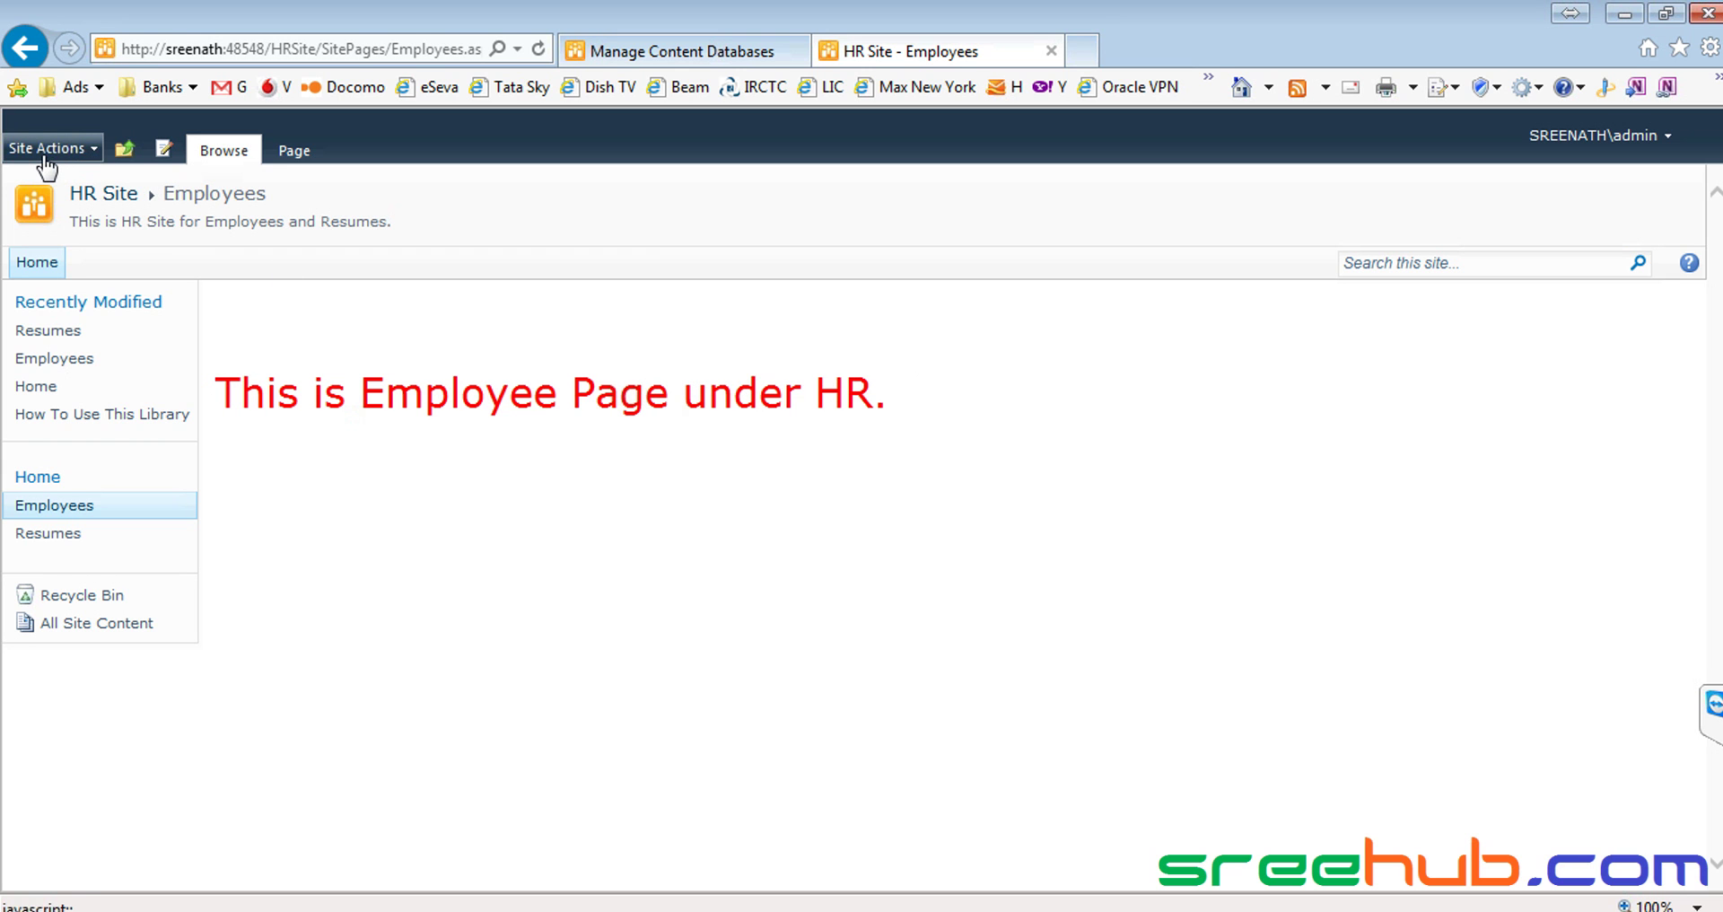
Edit the page and cut its sentence down to the single word 'Employees'
left_click(164, 153)
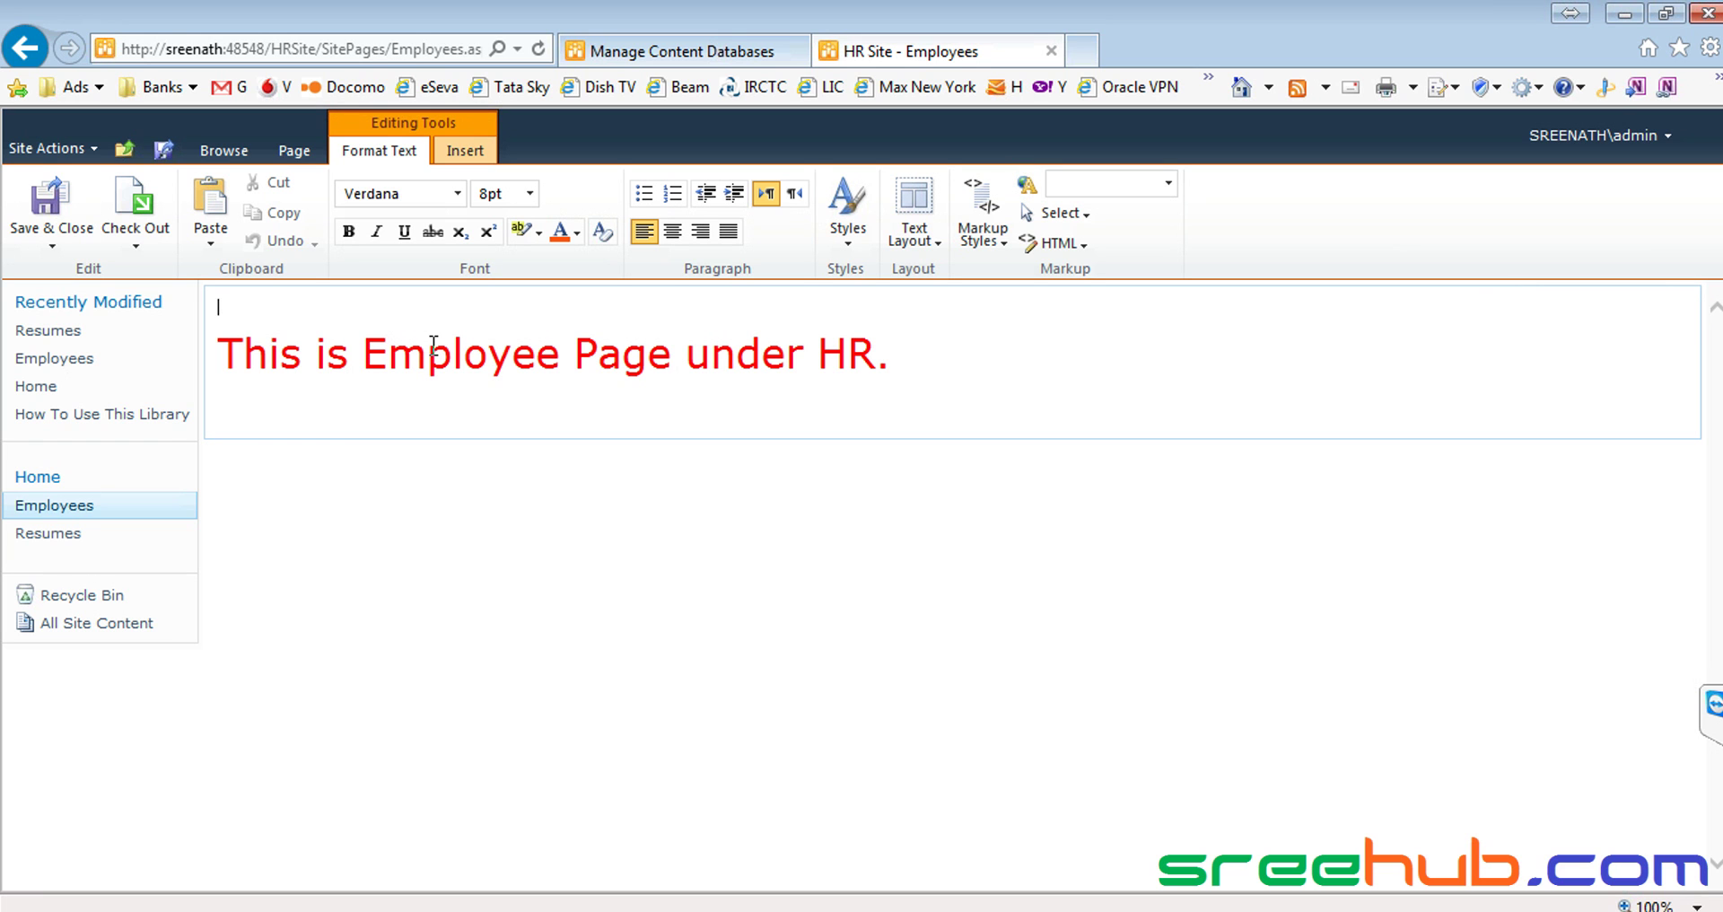
key("ctrl+shift+Right")
key("ctrl+shift+Right")
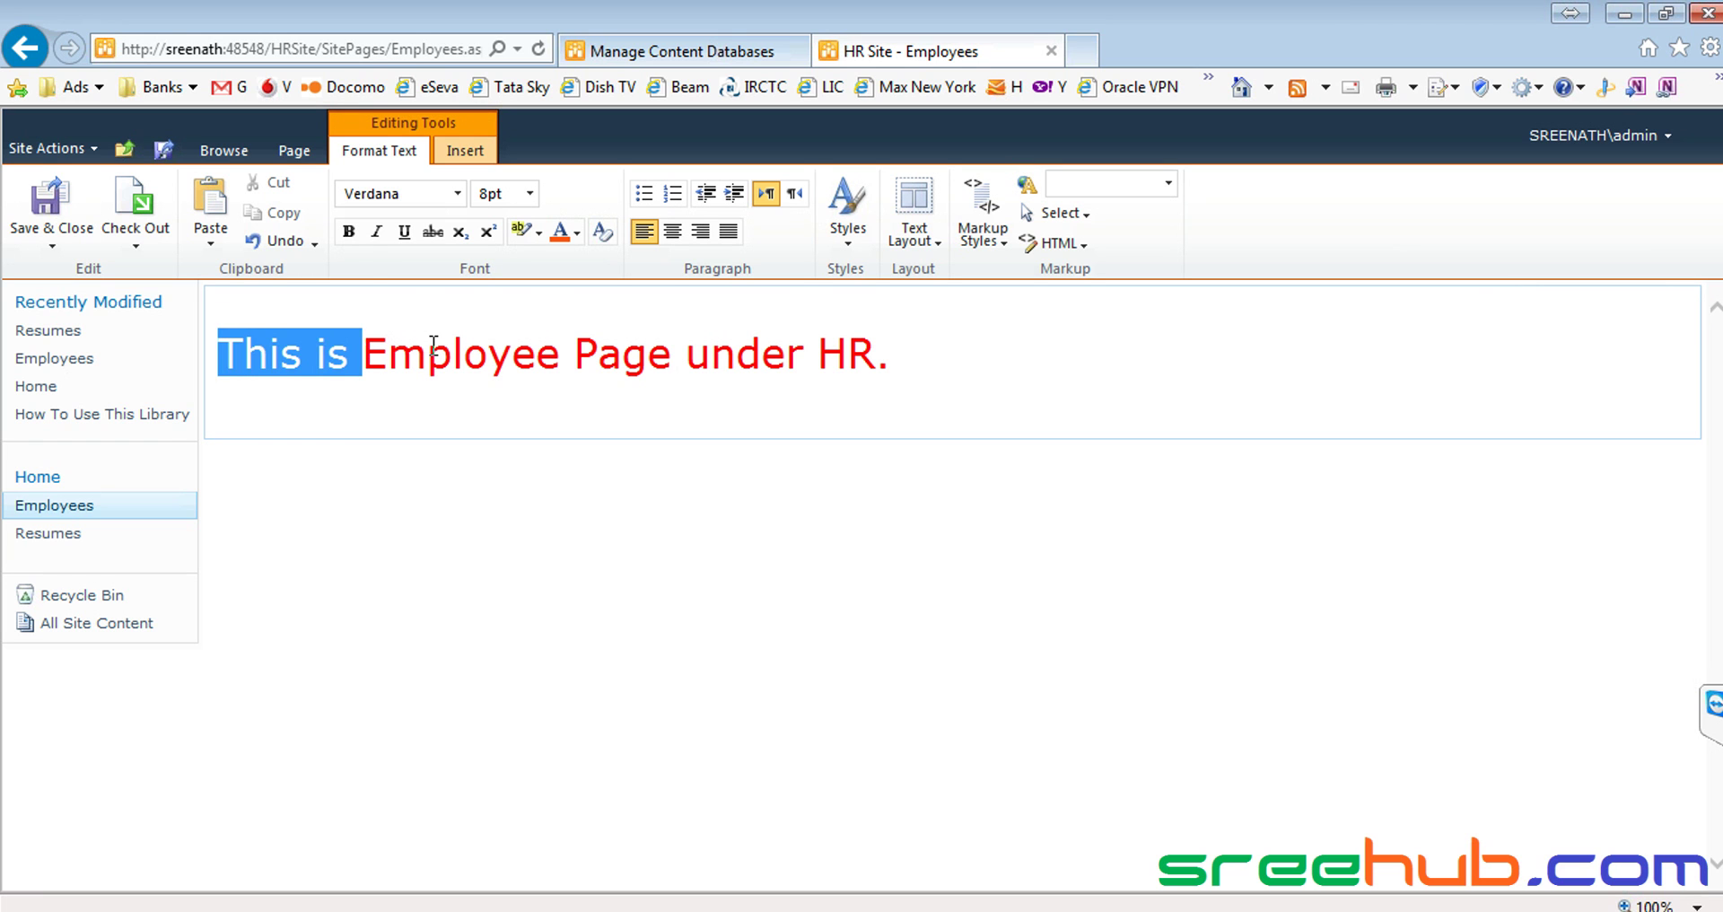
key("Delete")
key("ctrl+Right")
key("Left")
key("shift+End")
key("Delete")
type("s")
key("Up")
key("Delete")
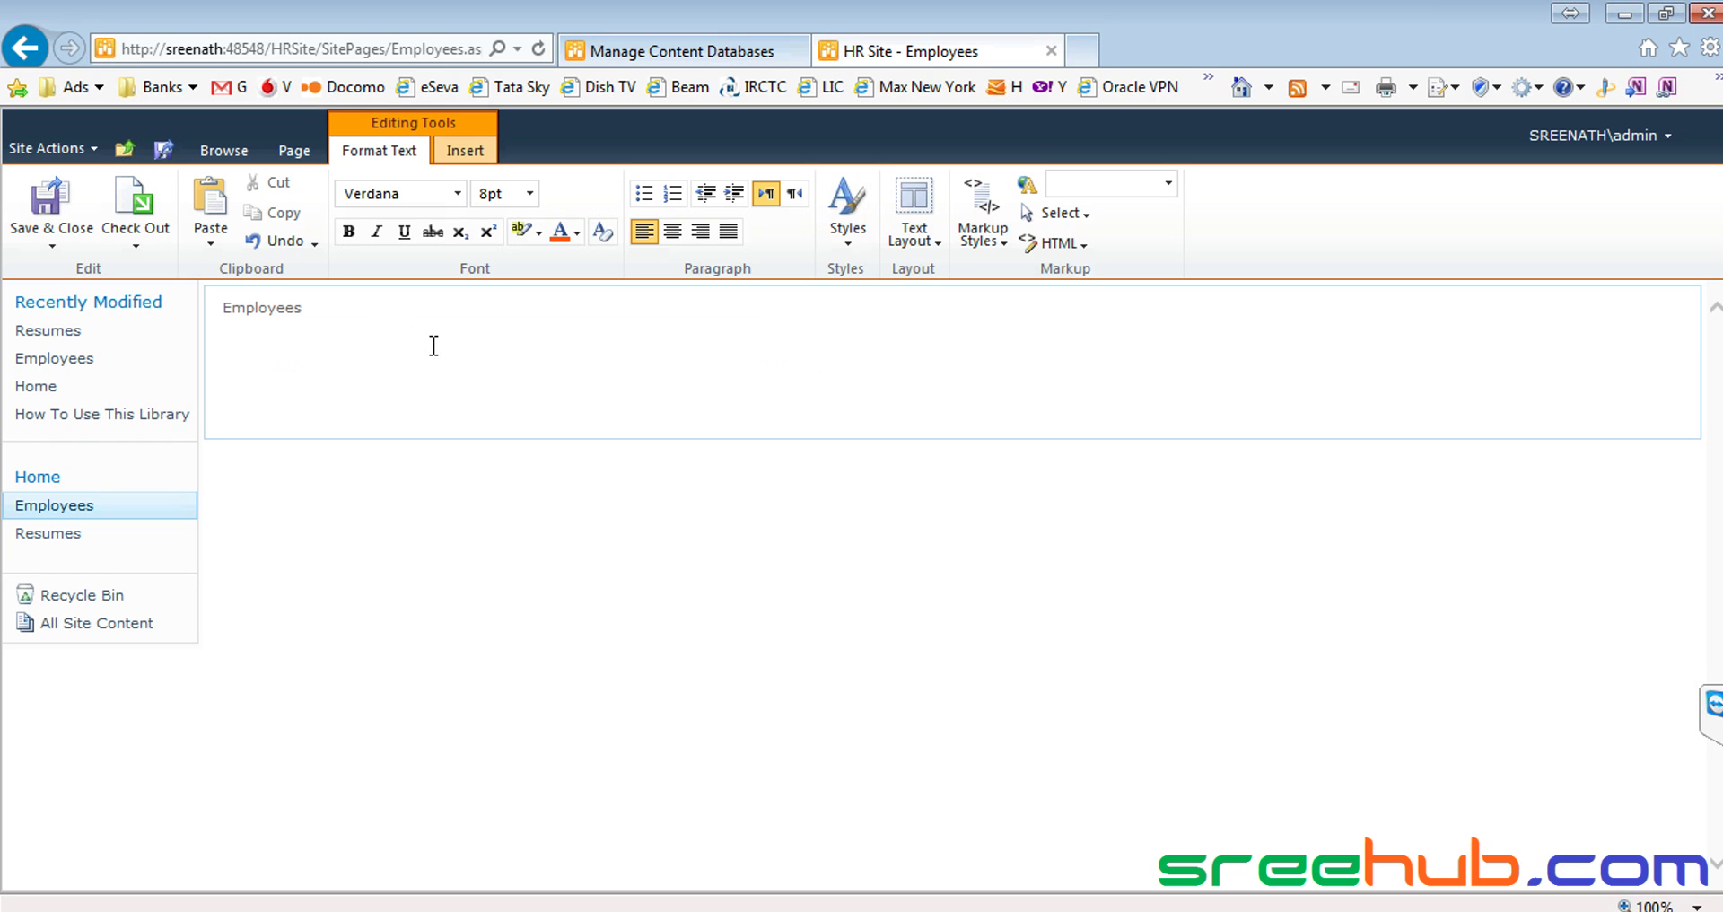
Make the Employees heading 18pt and add an empty line below it
key("shift+End")
left_click(532, 195)
left_click(485, 332)
left_click(310, 359)
key("End")
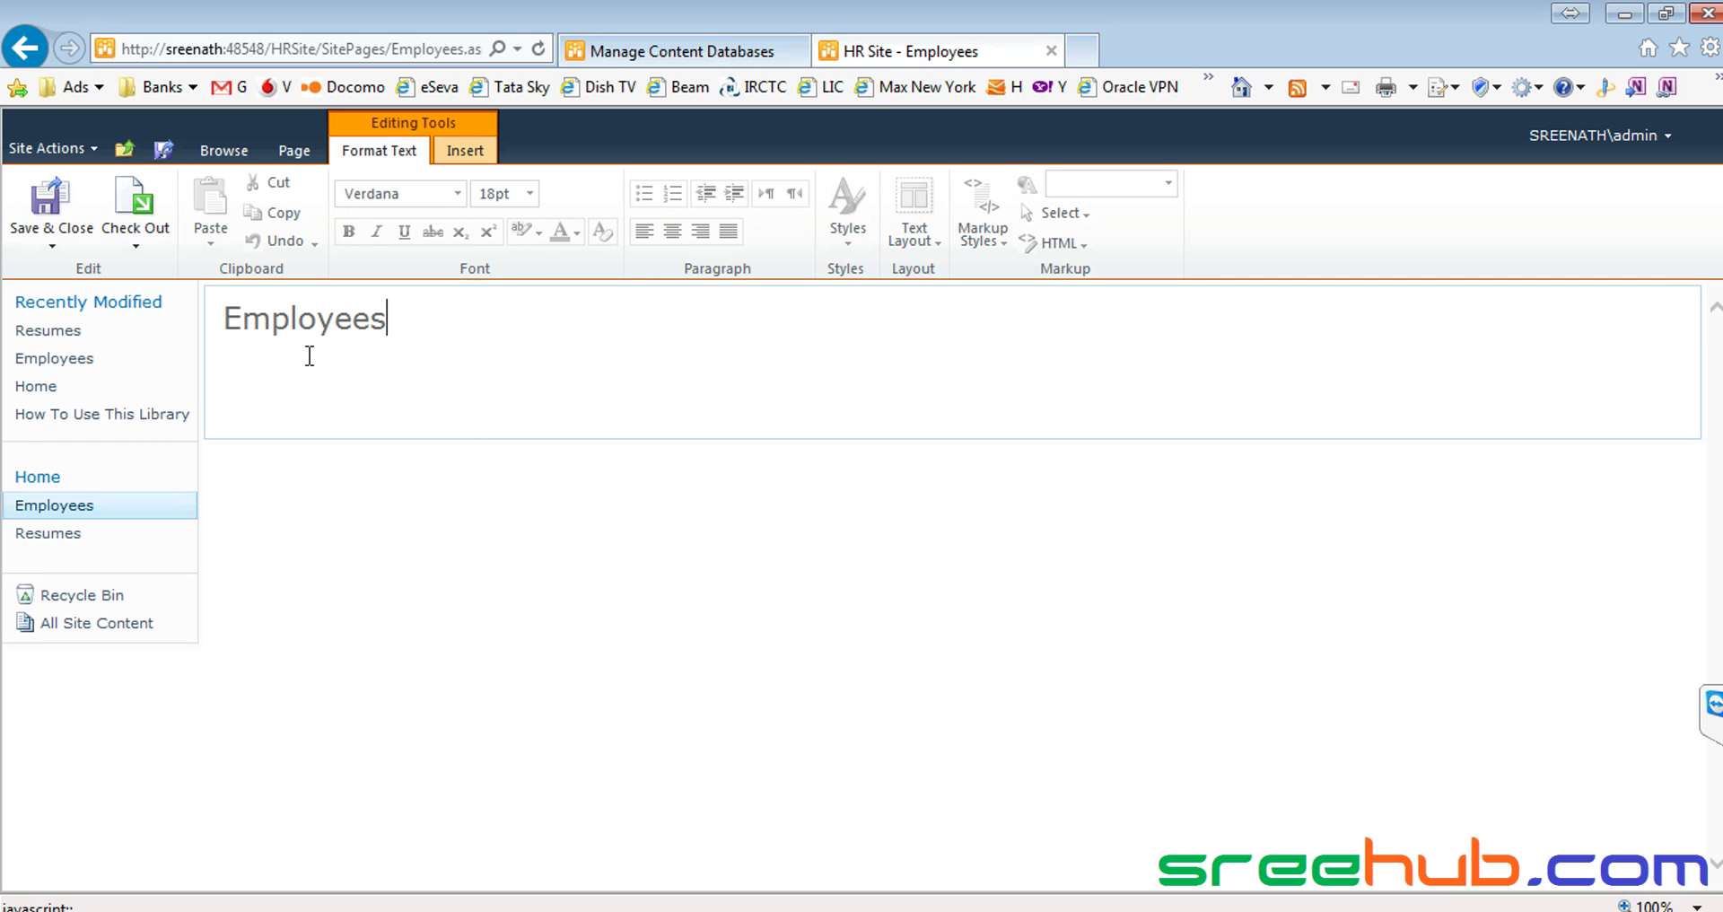
key("Return")
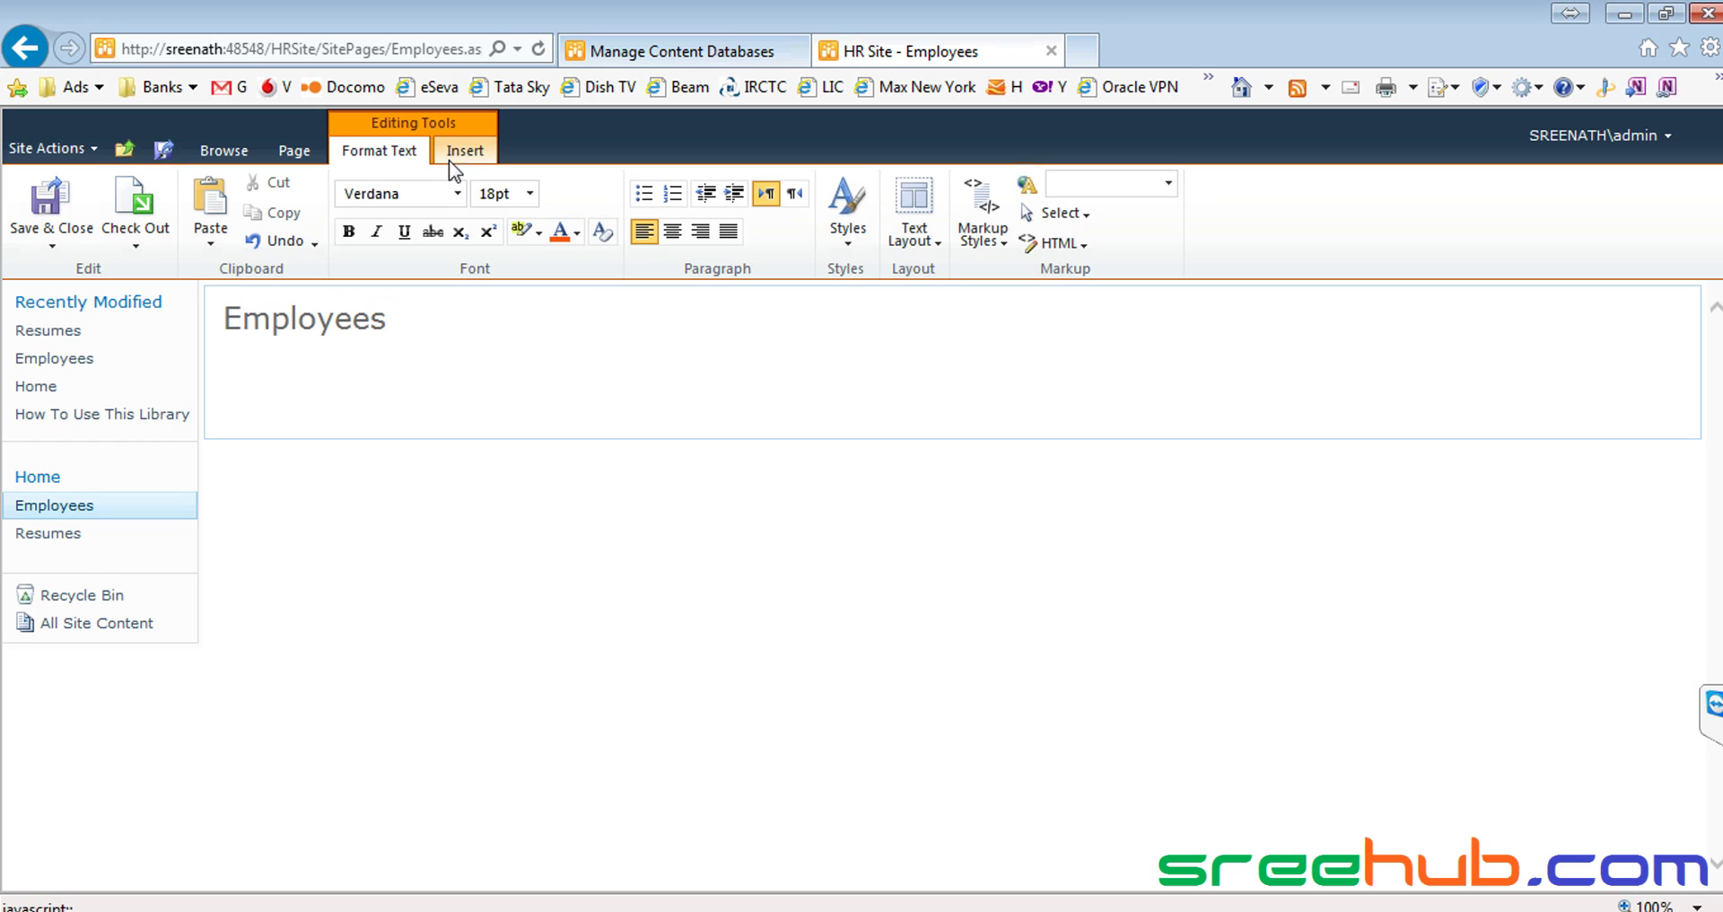
left_click(465, 153)
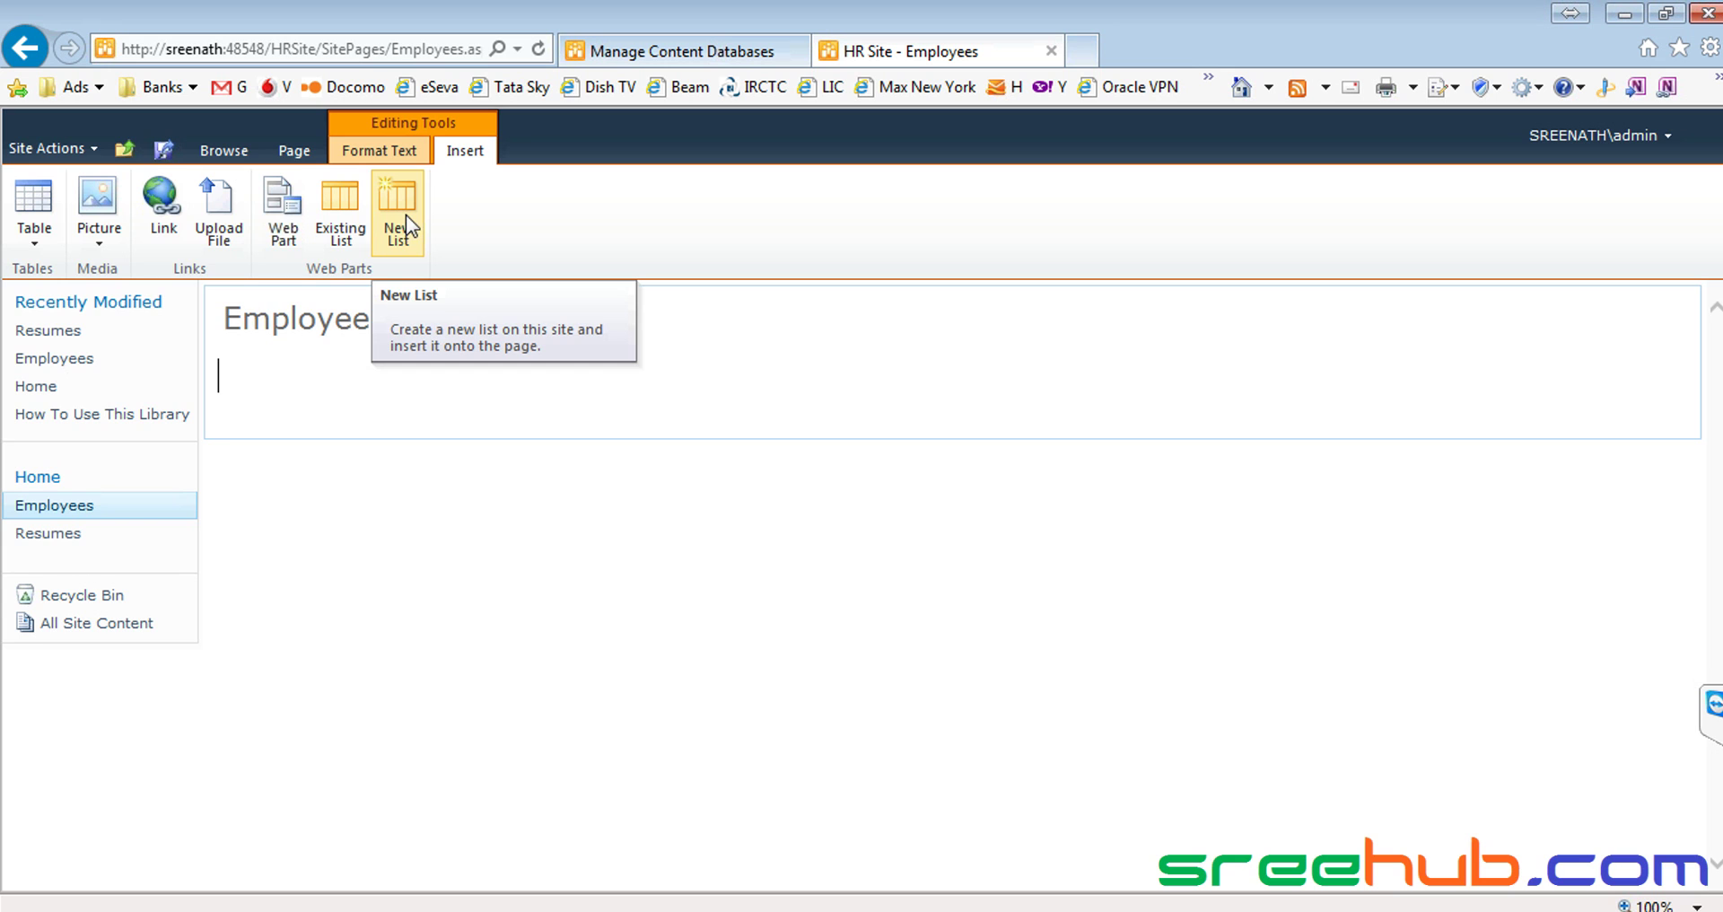
Insert a new Contacts list titled 'Employees' into the page
left_click(406, 214)
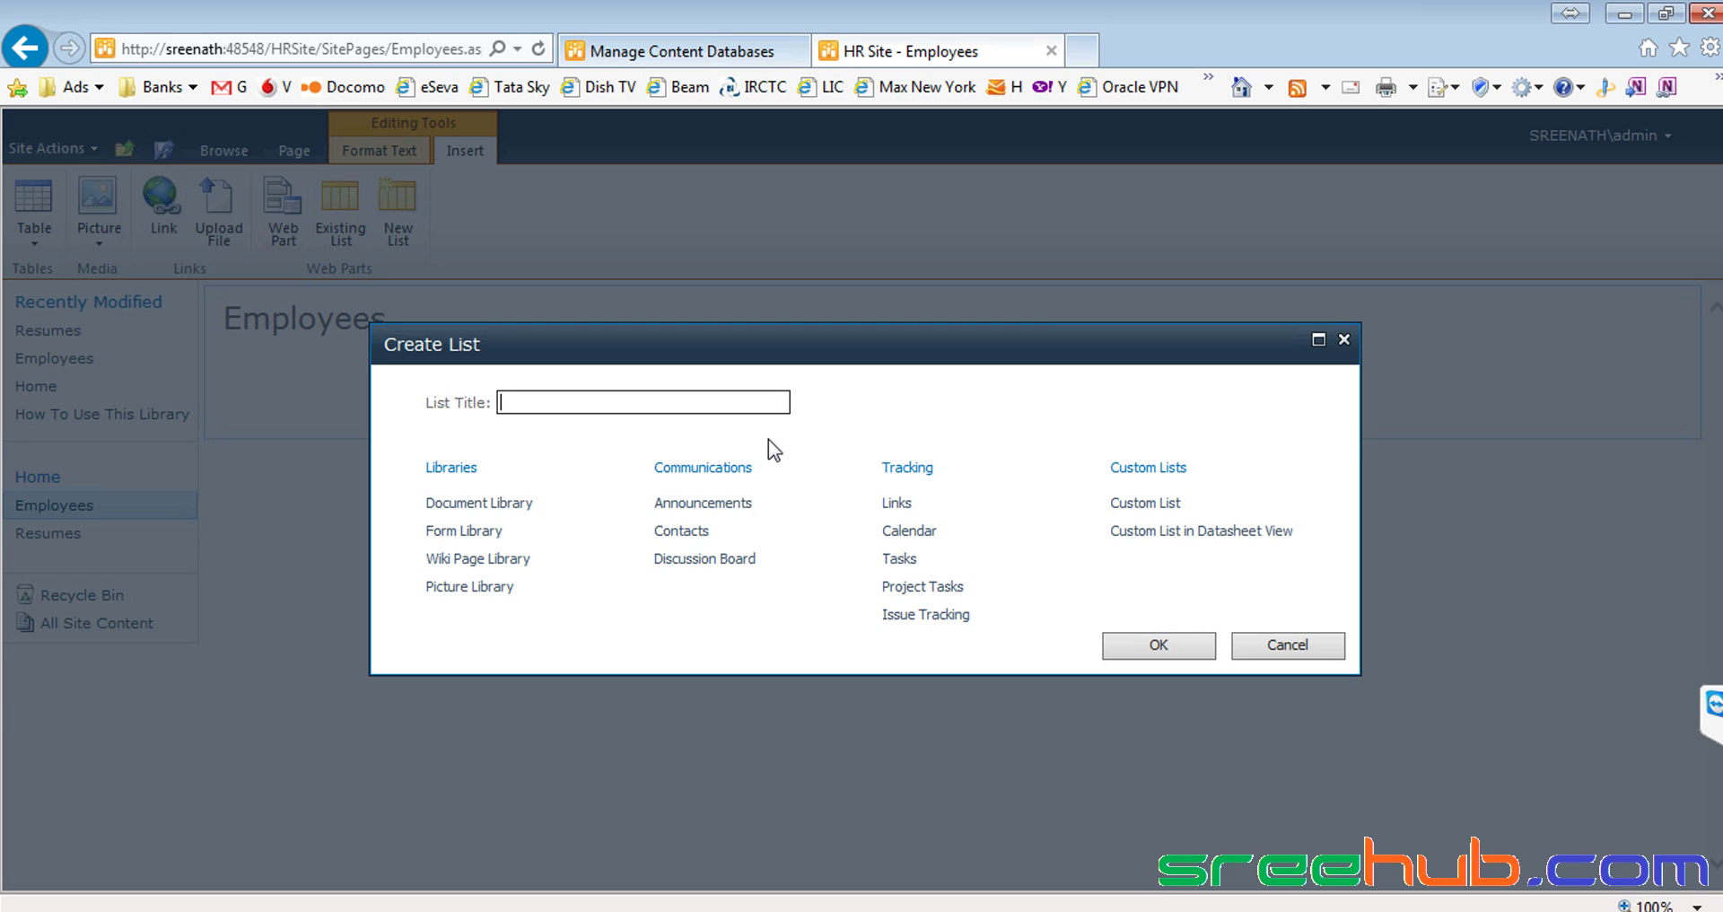
left_click(674, 536)
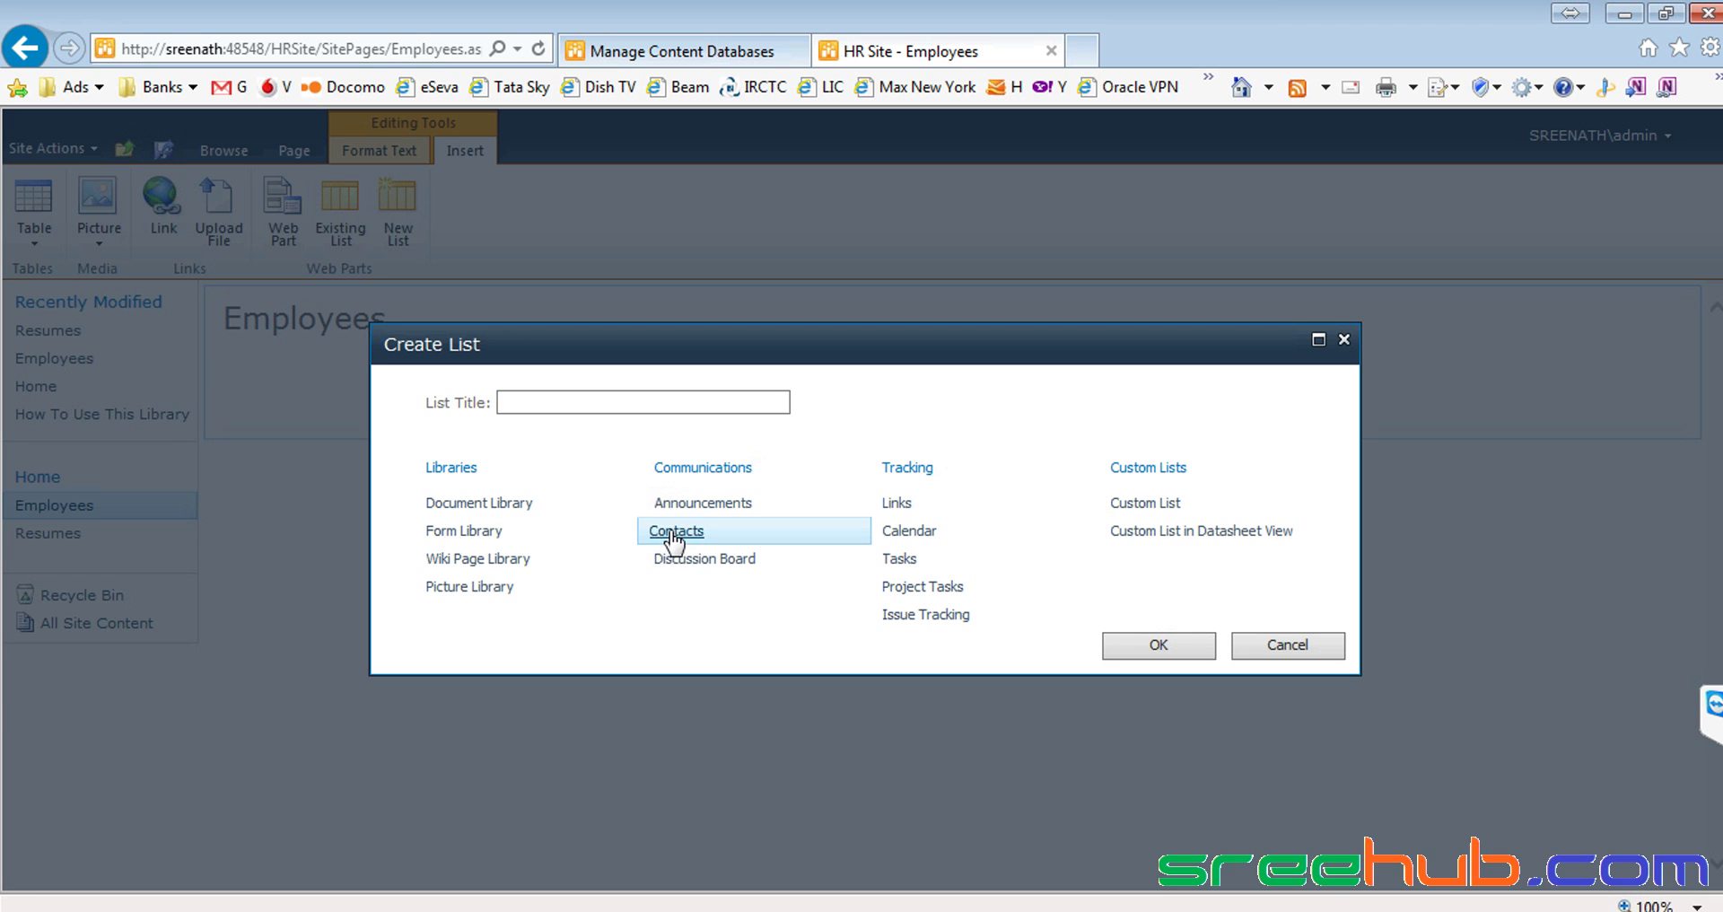
left_click(596, 402)
type("Employees")
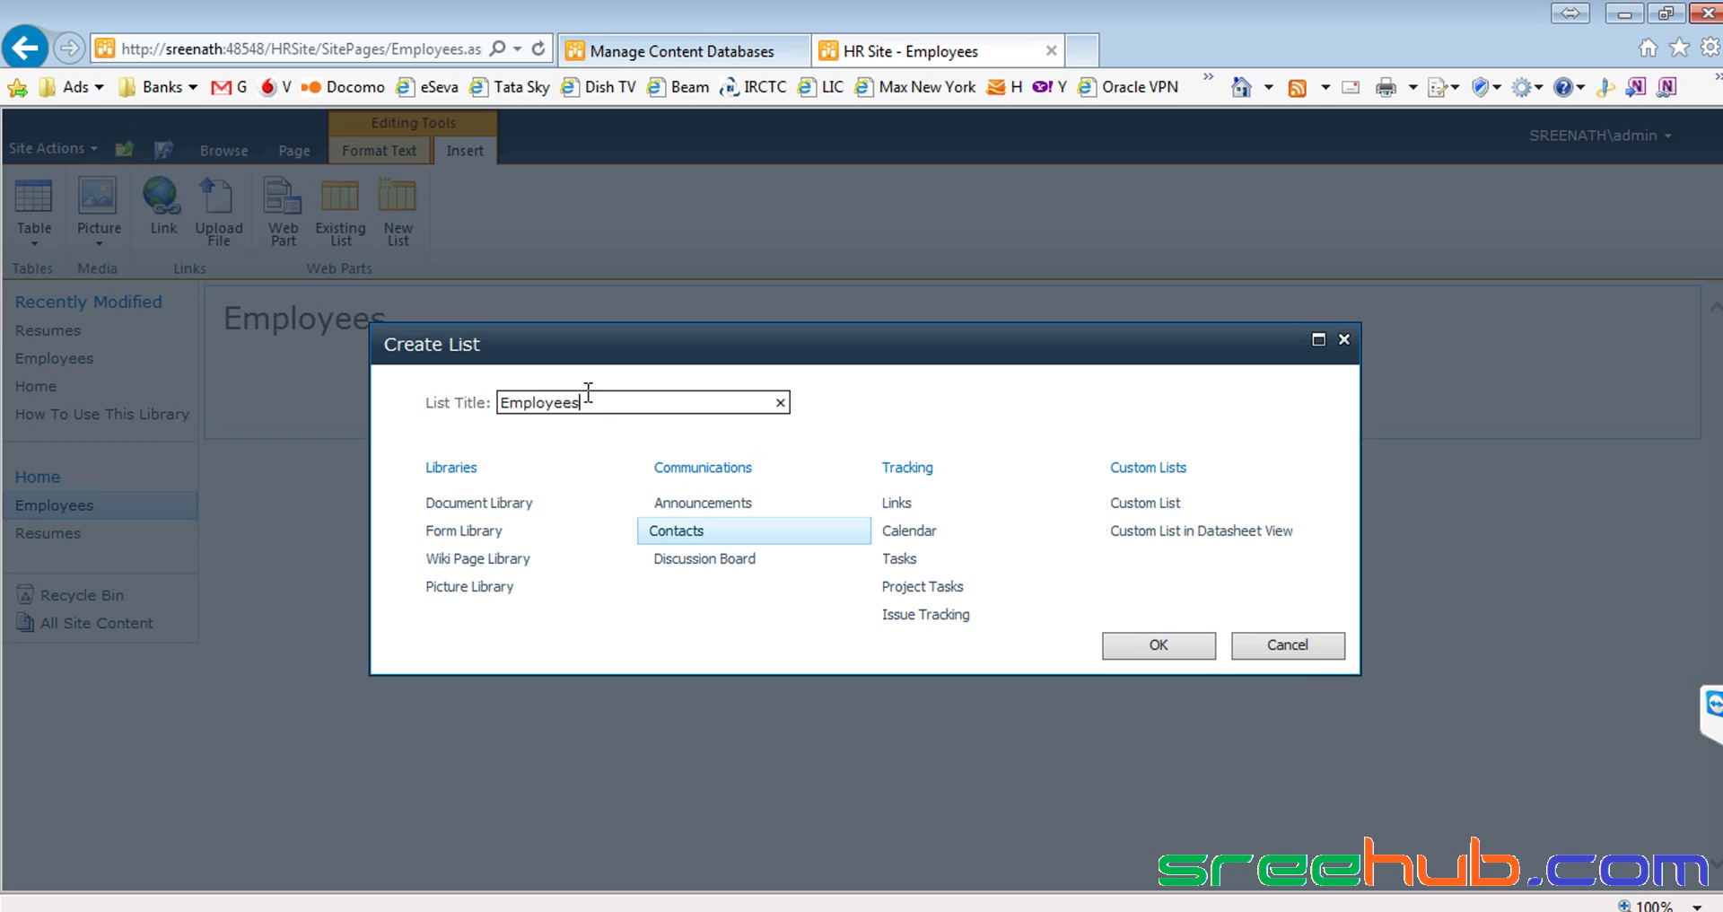
left_click(1148, 645)
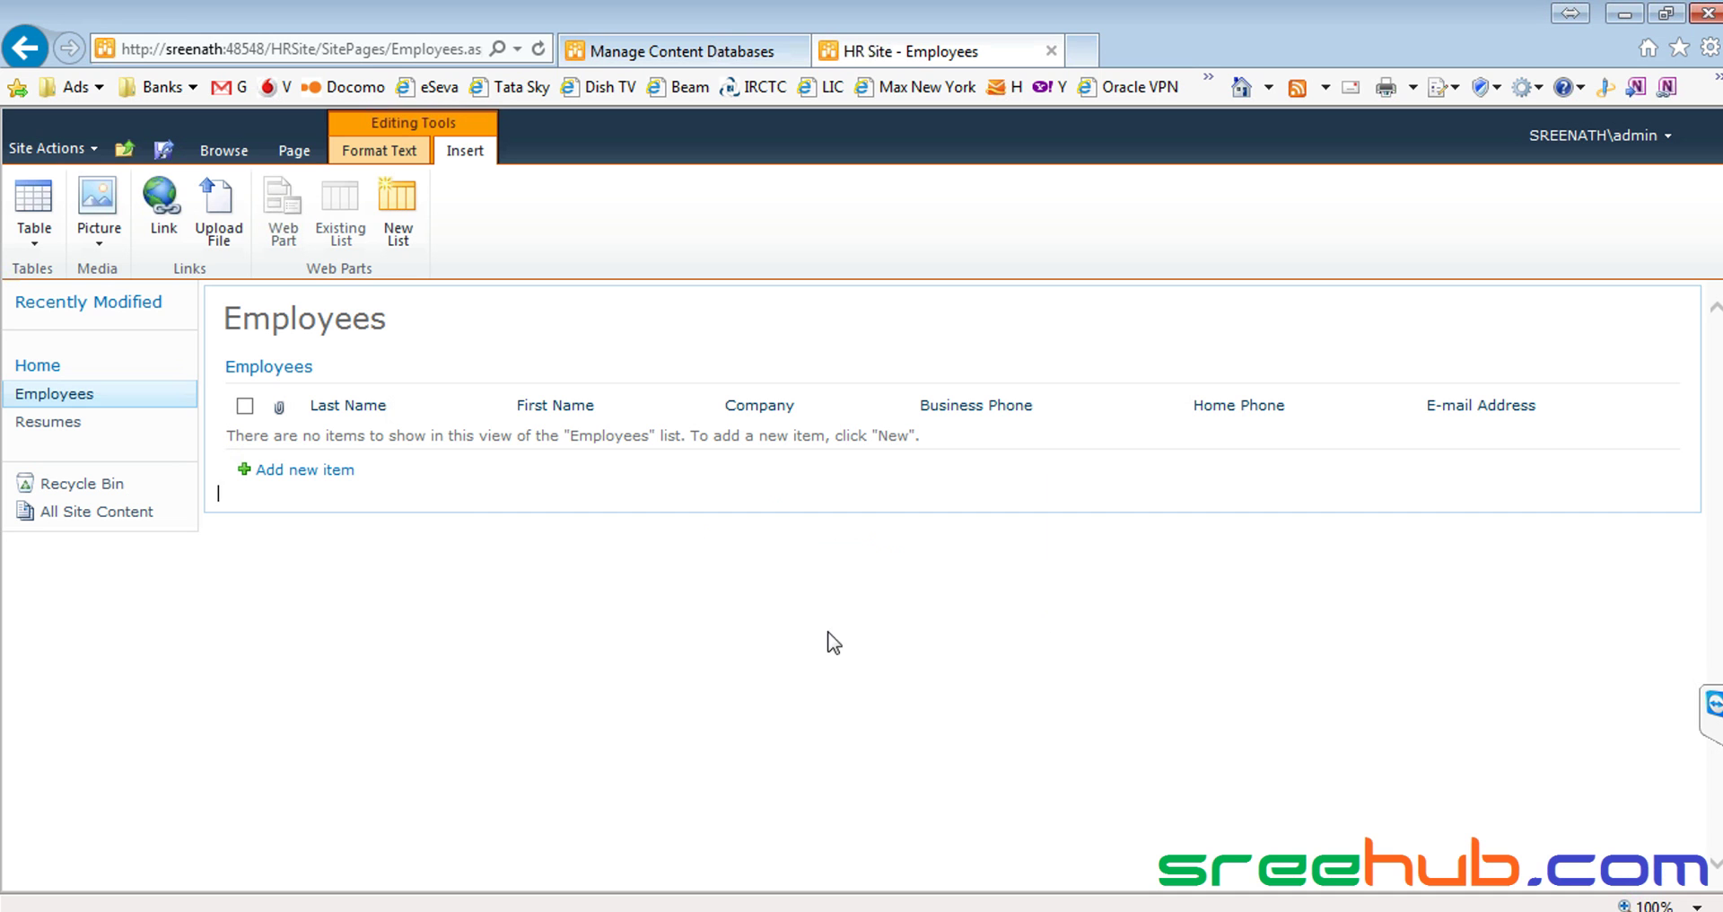
Save and close the Employees page with its new list
left_click(492, 496)
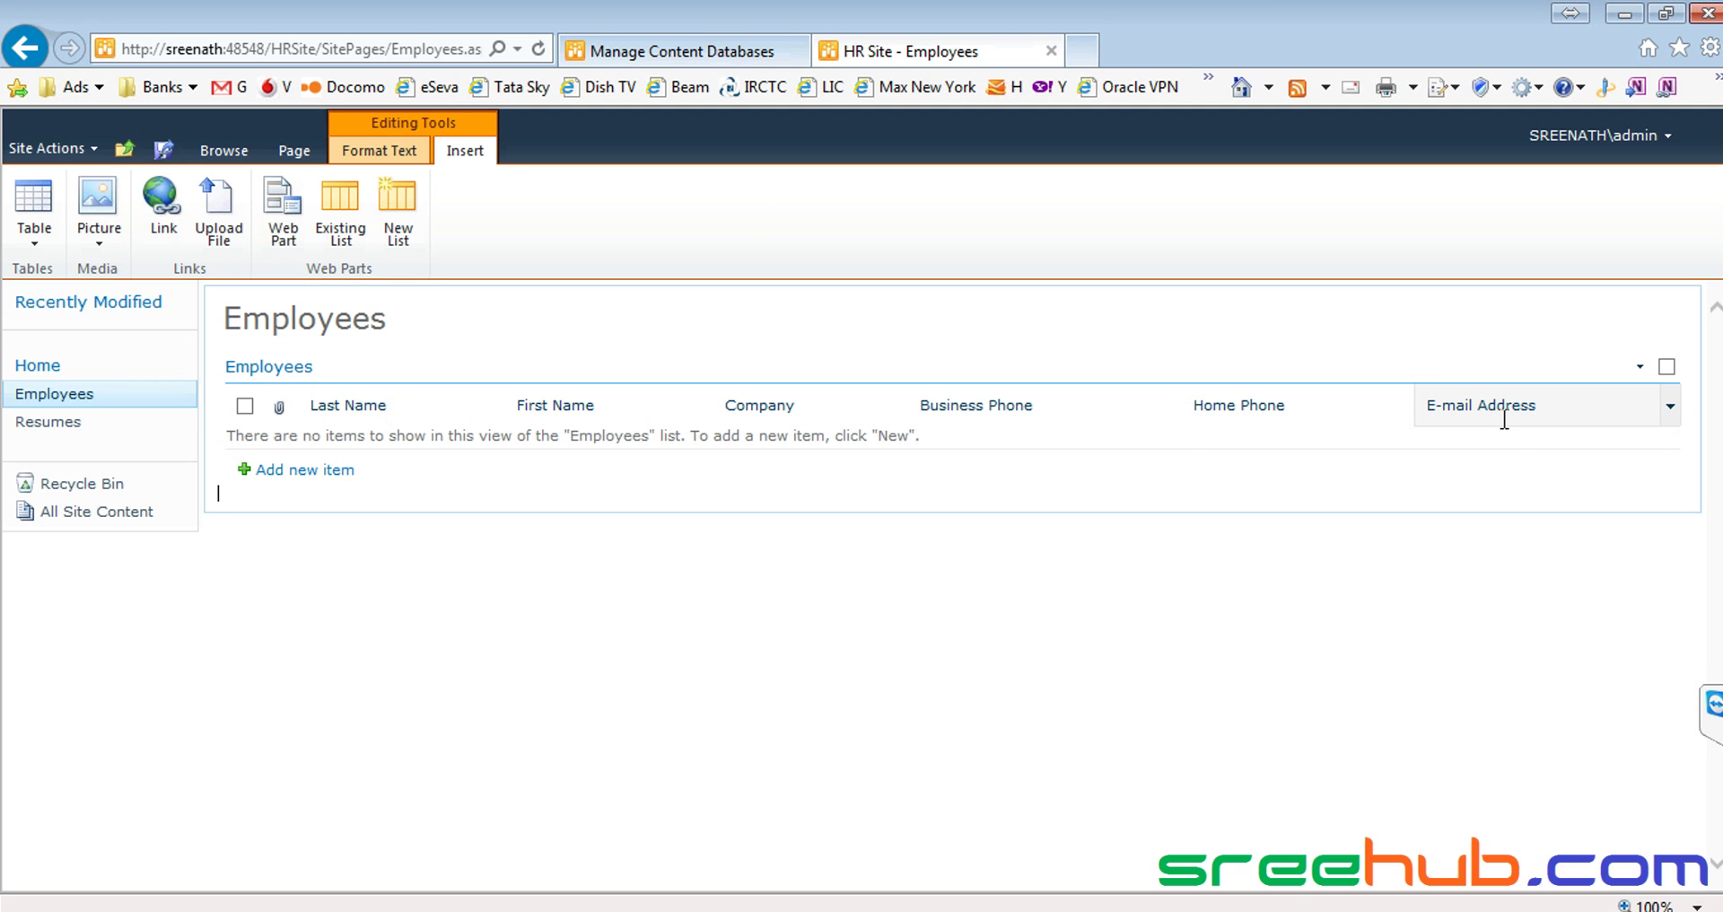
left_click(382, 152)
left_click(36, 200)
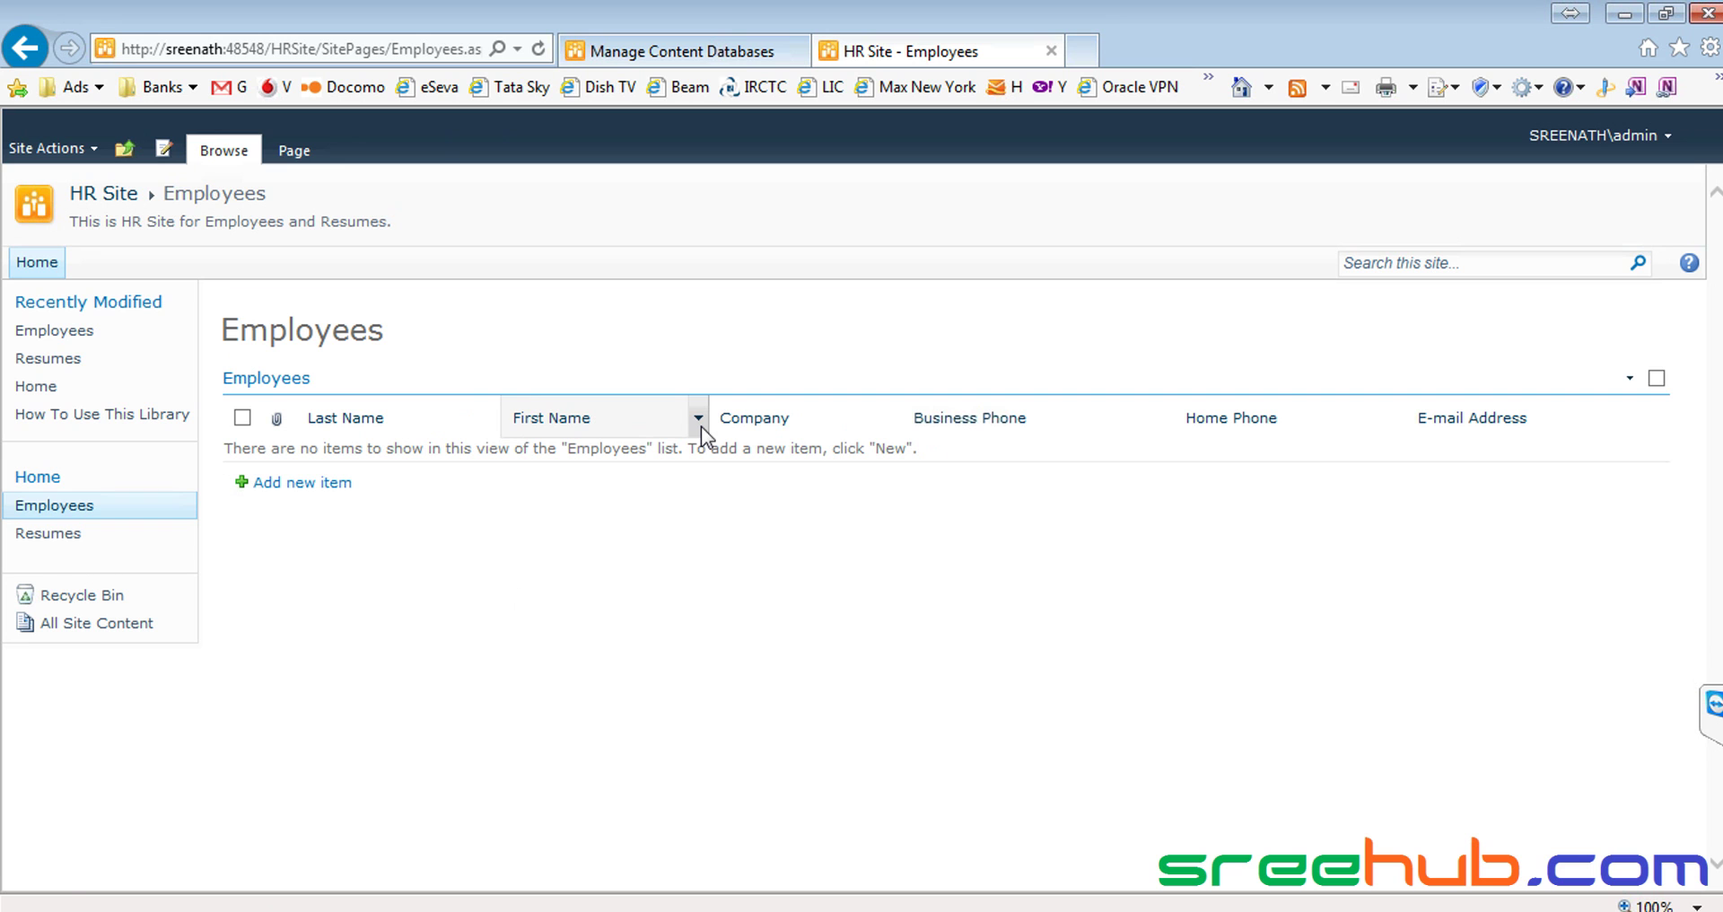
left_click_drag(387, 330, 291, 321)
left_click(291, 321)
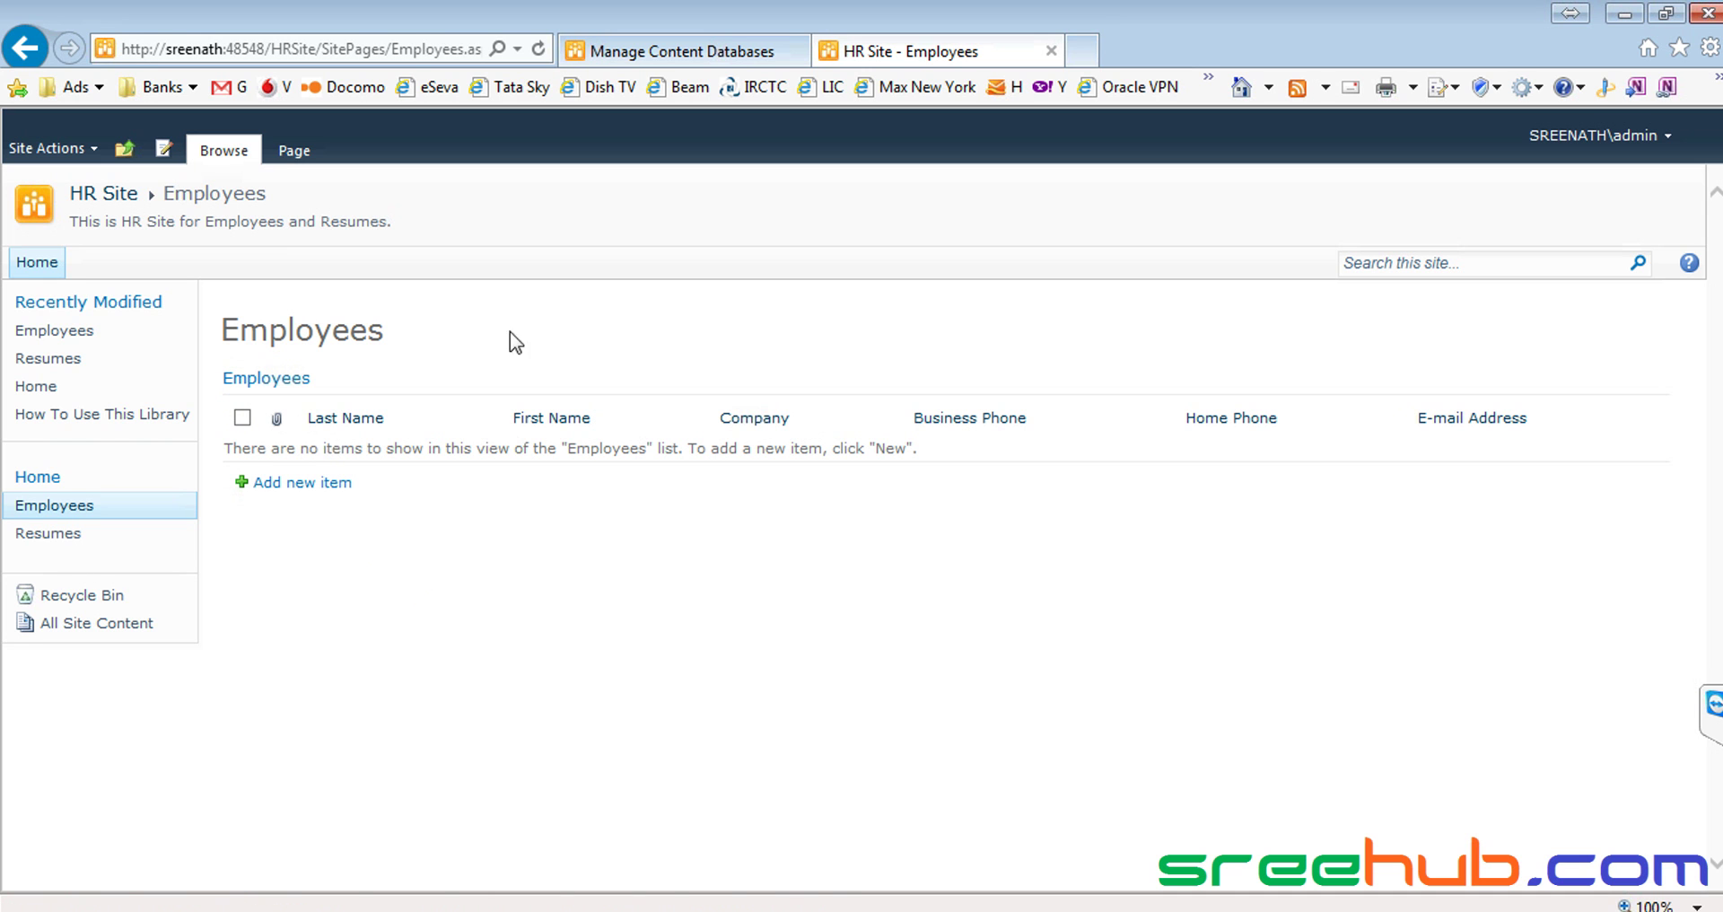
Reopen the page for editing, select the Employees web part and request List Settings
left_click(167, 149)
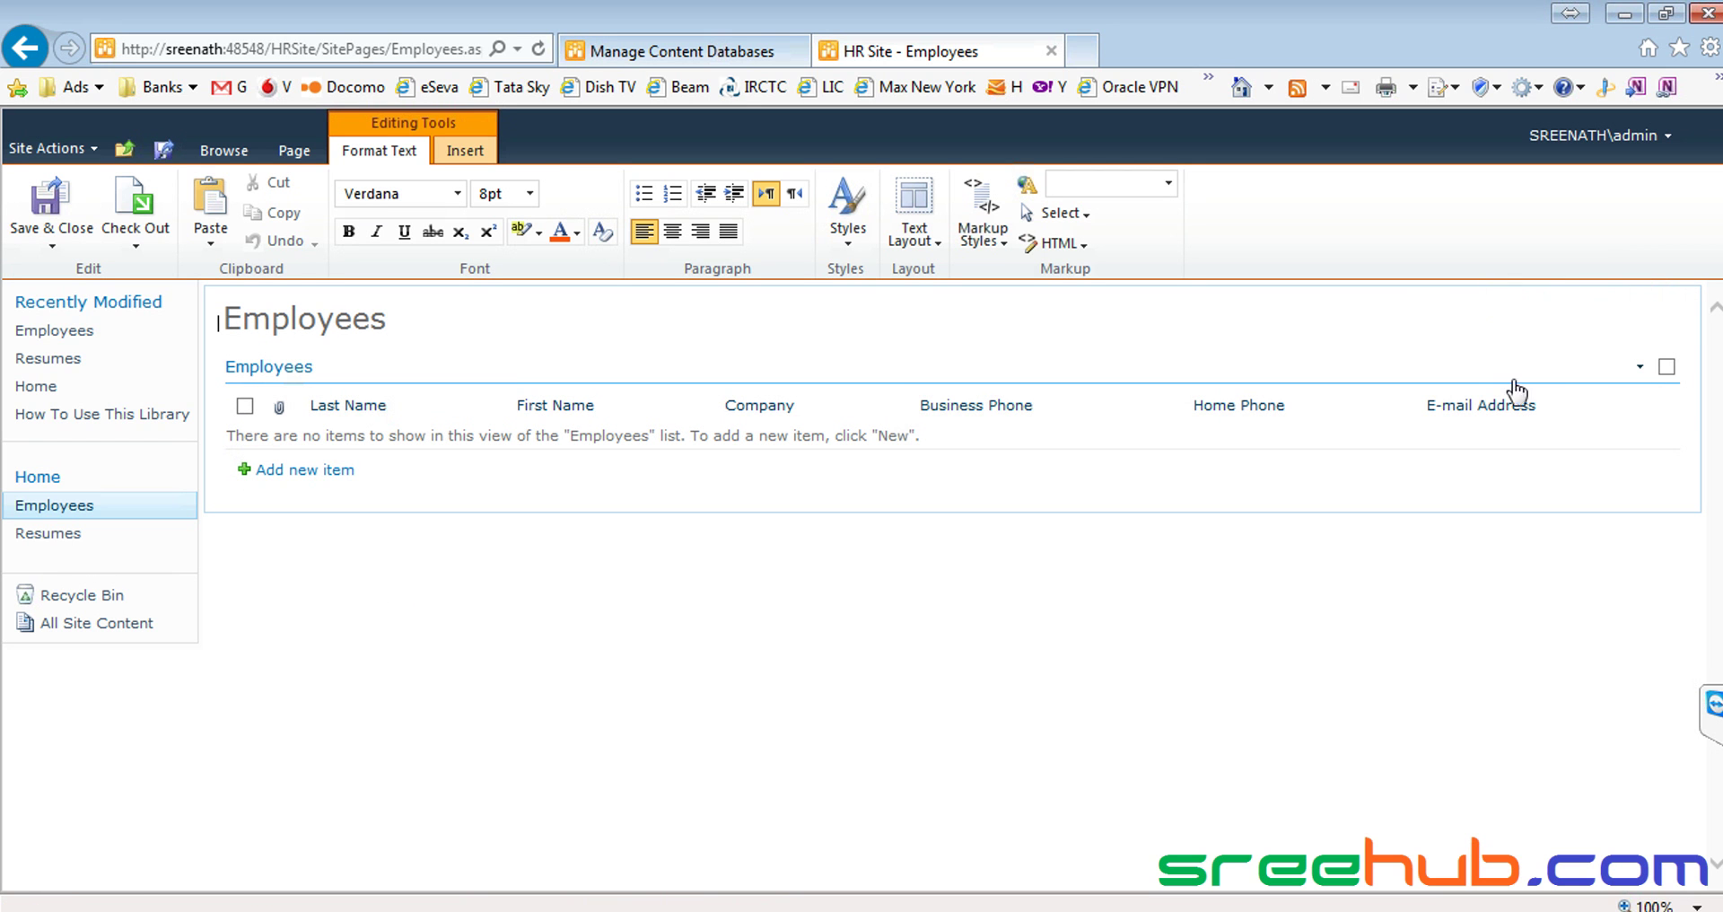
left_click(1667, 367)
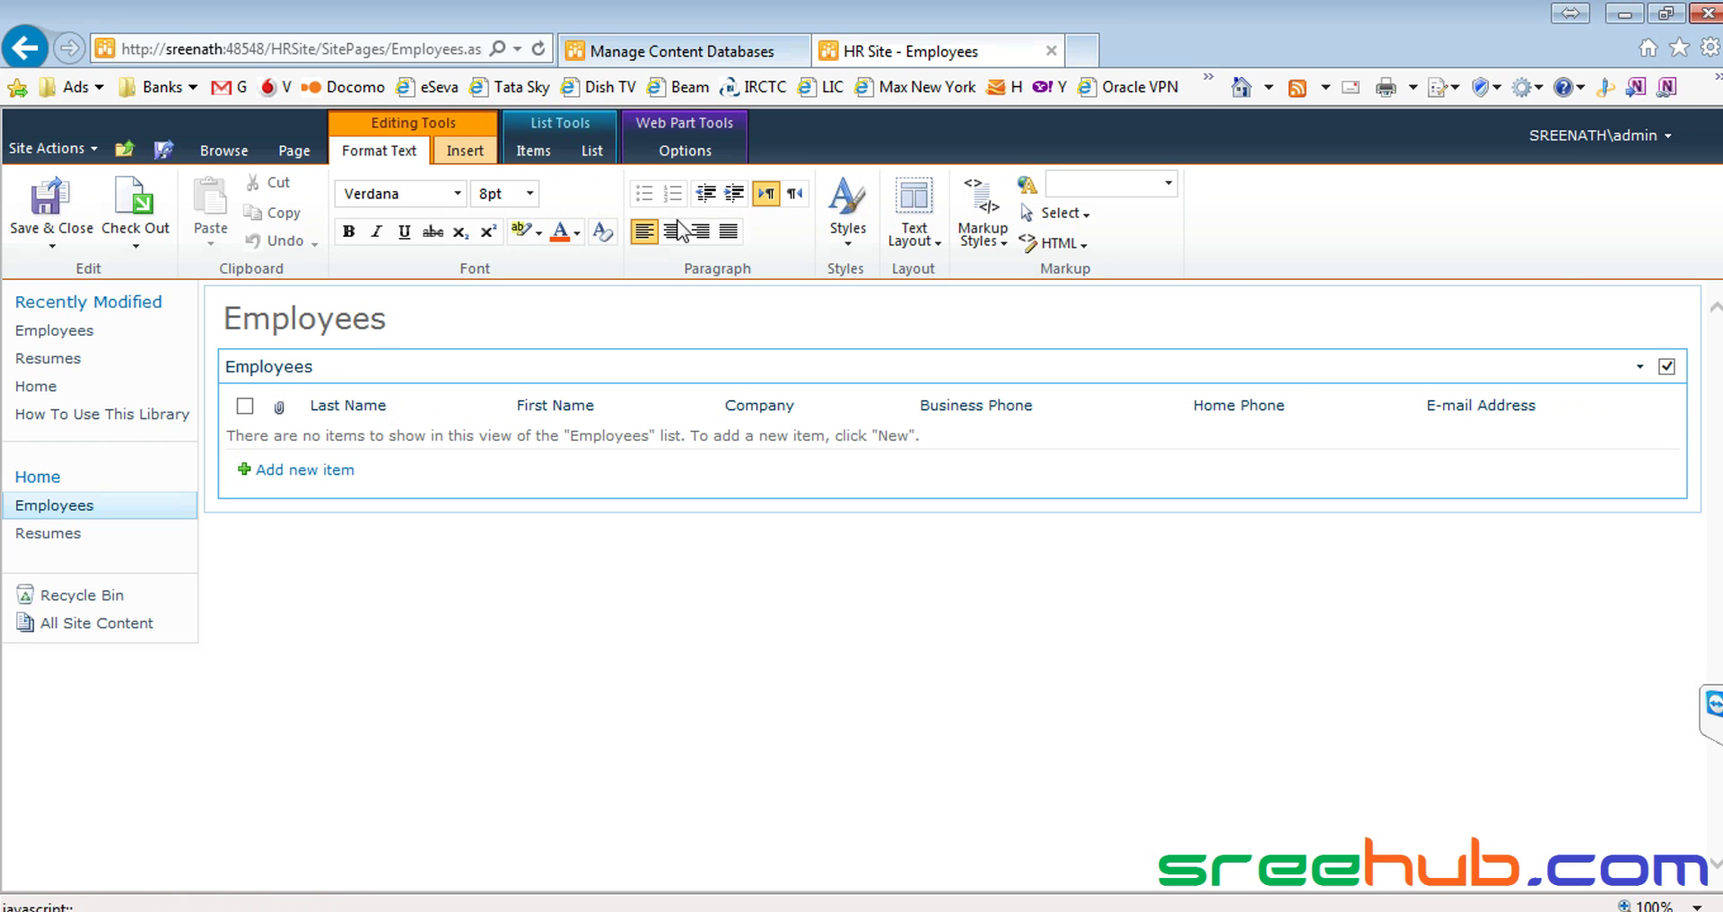
left_click(581, 149)
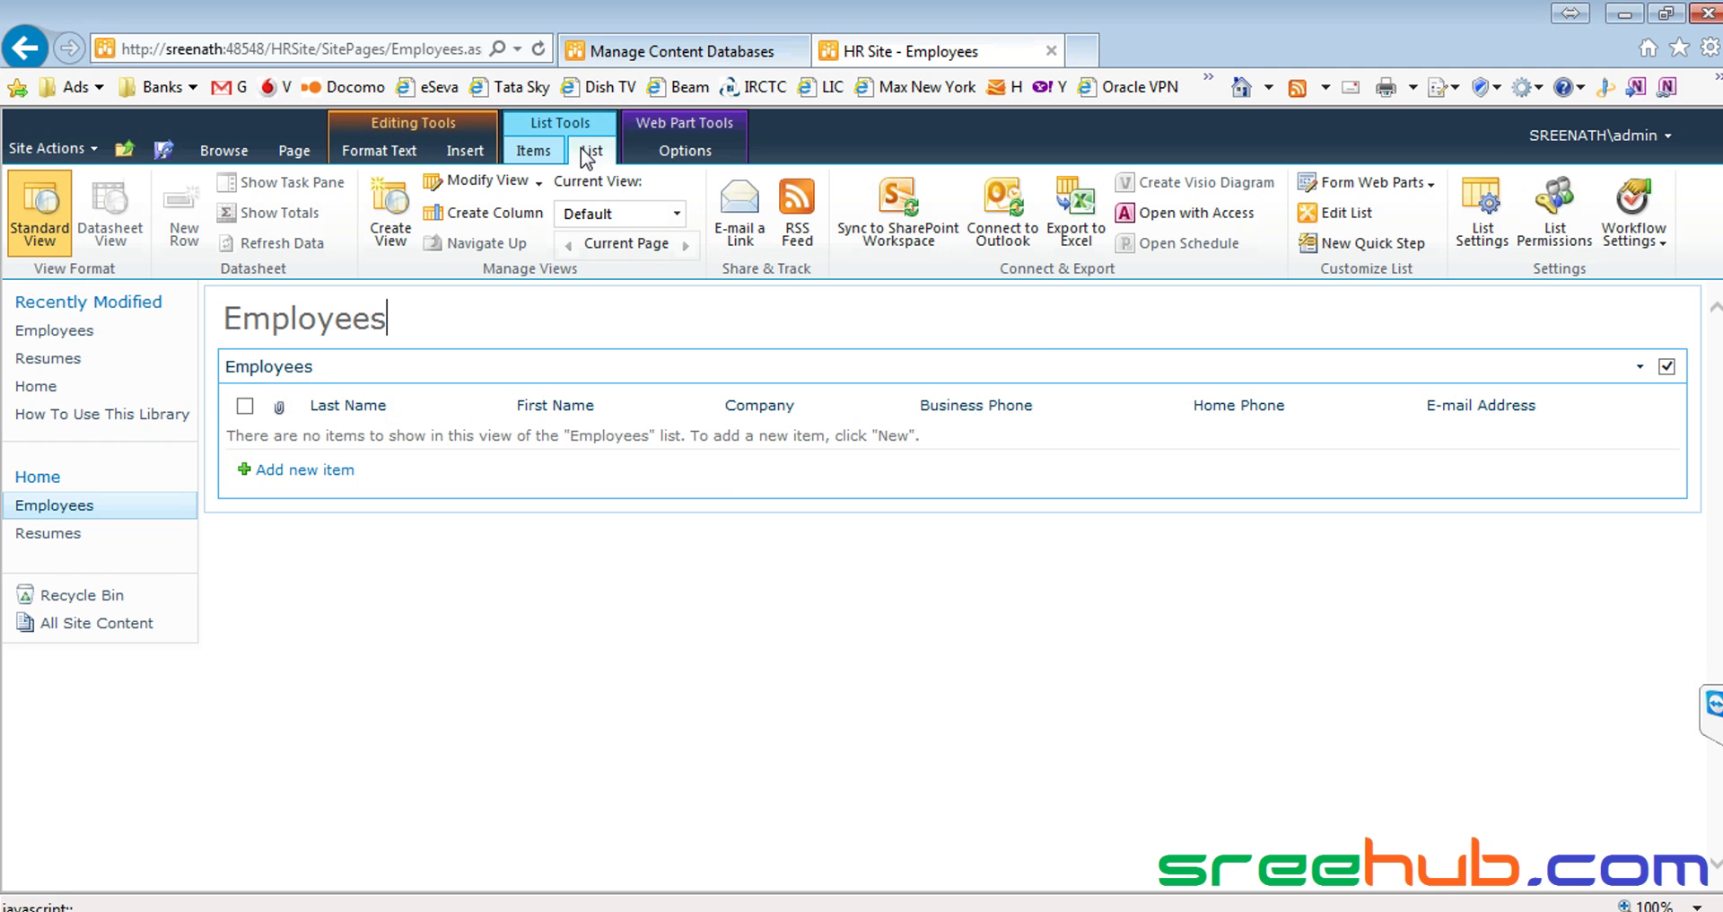
left_click(1483, 235)
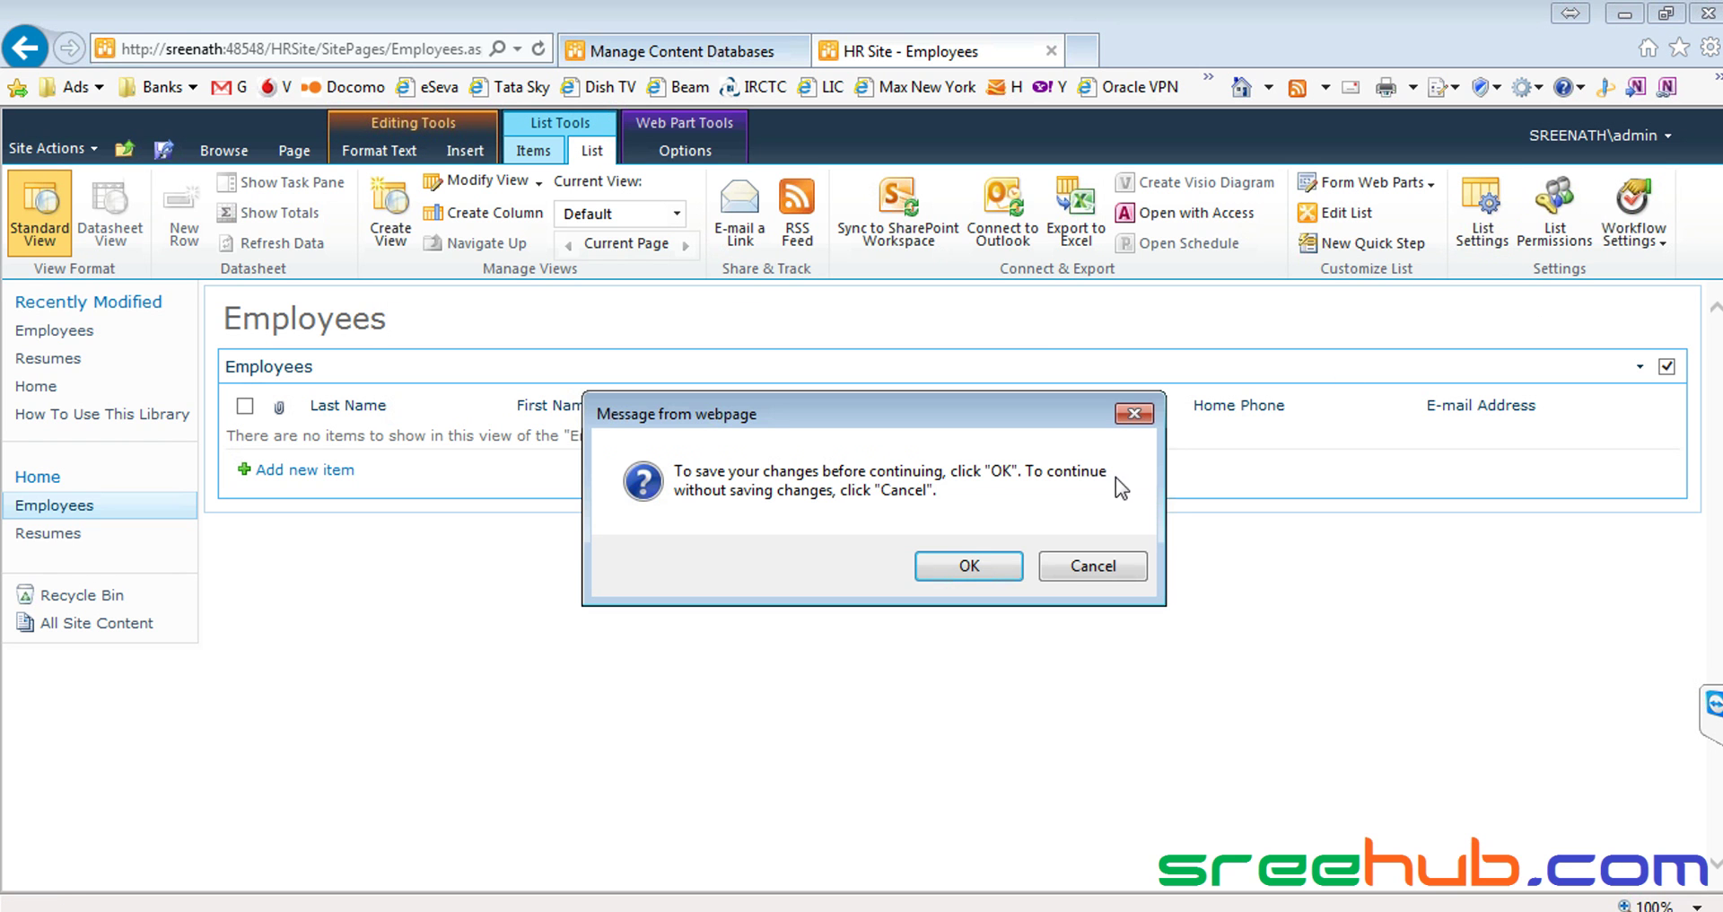
Confirm saving the page, then uncheck Home Phone in the All contacts view and save
left_click(951, 562)
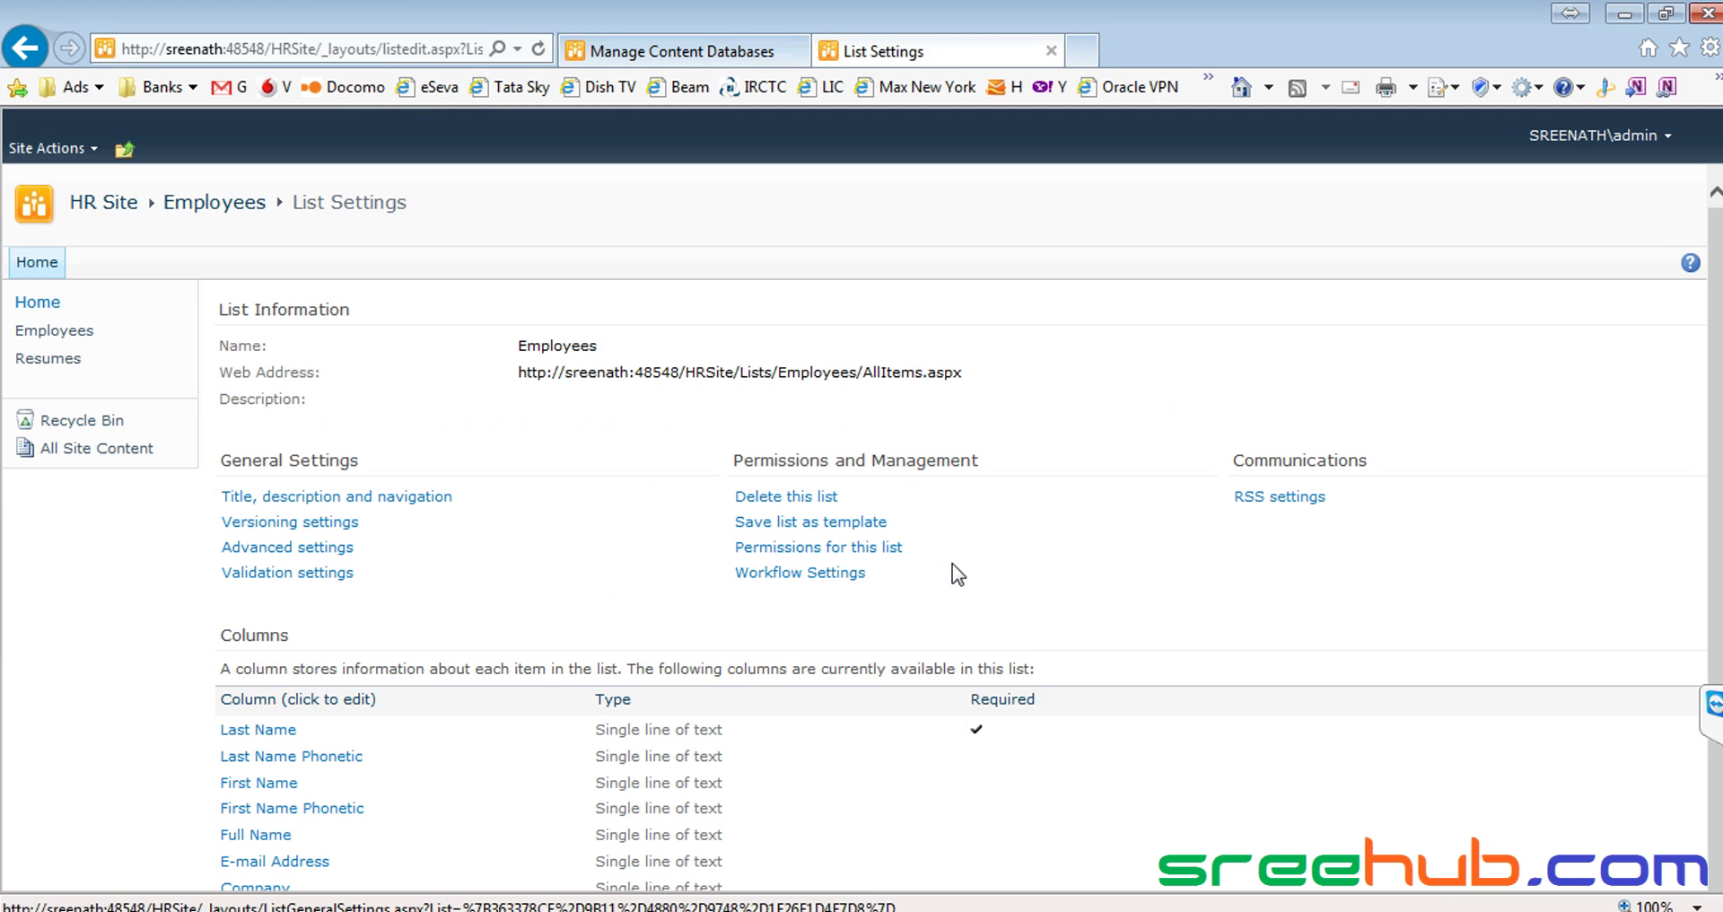
scroll(492, 537, "down", 2)
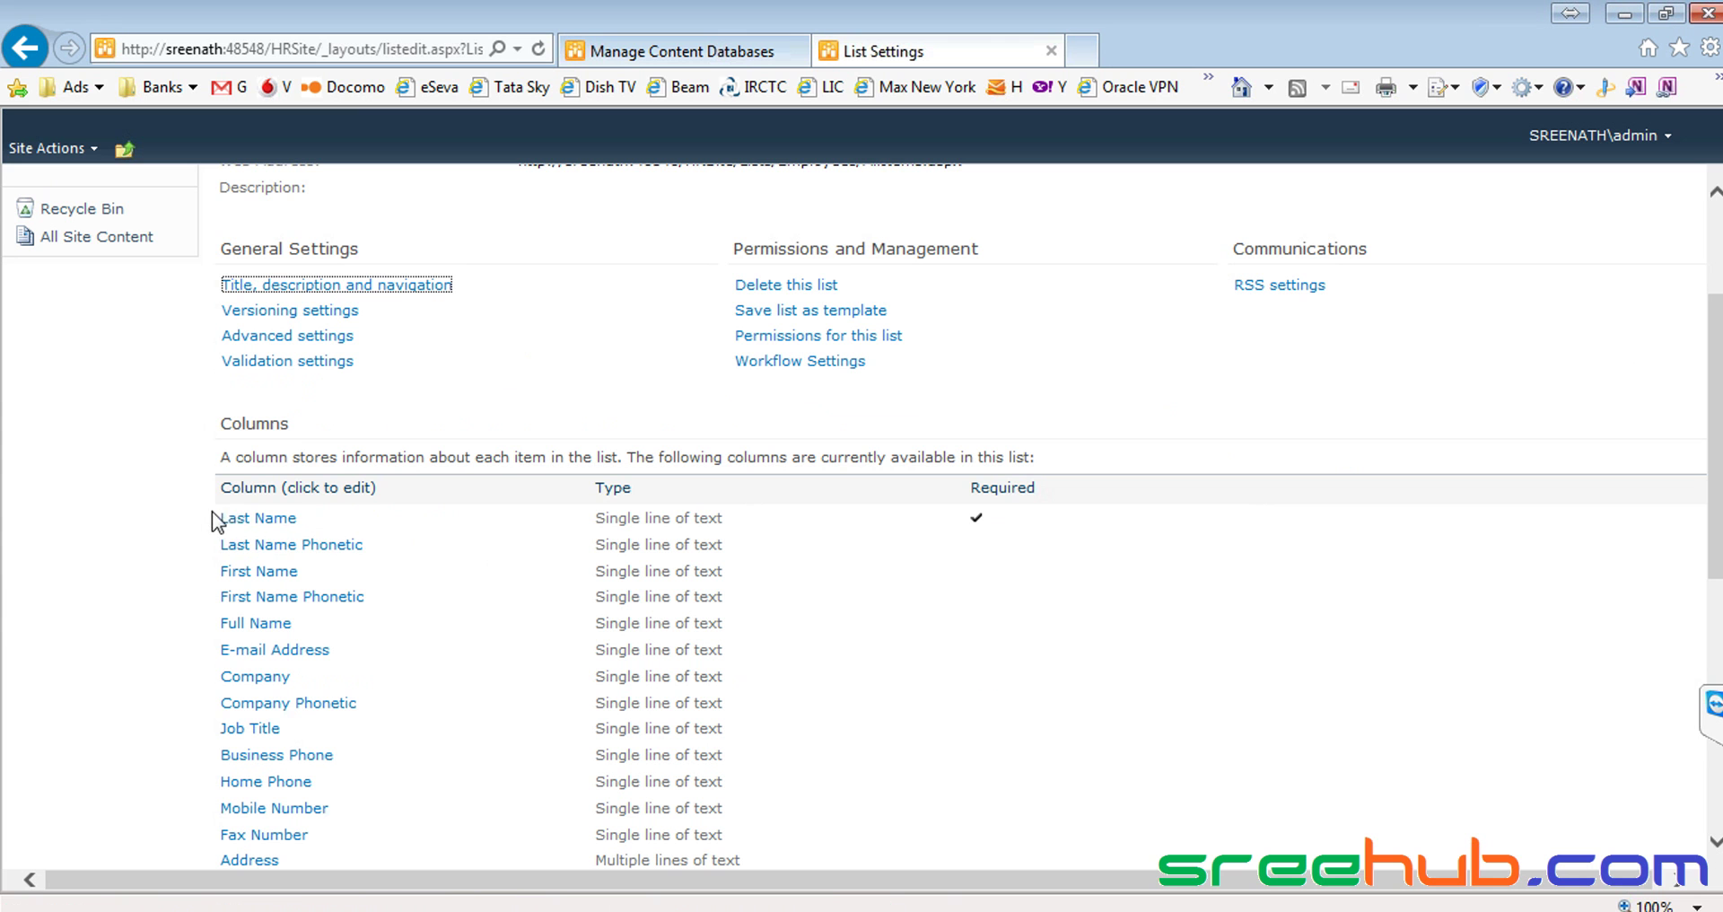
scroll(269, 556, "down", 7)
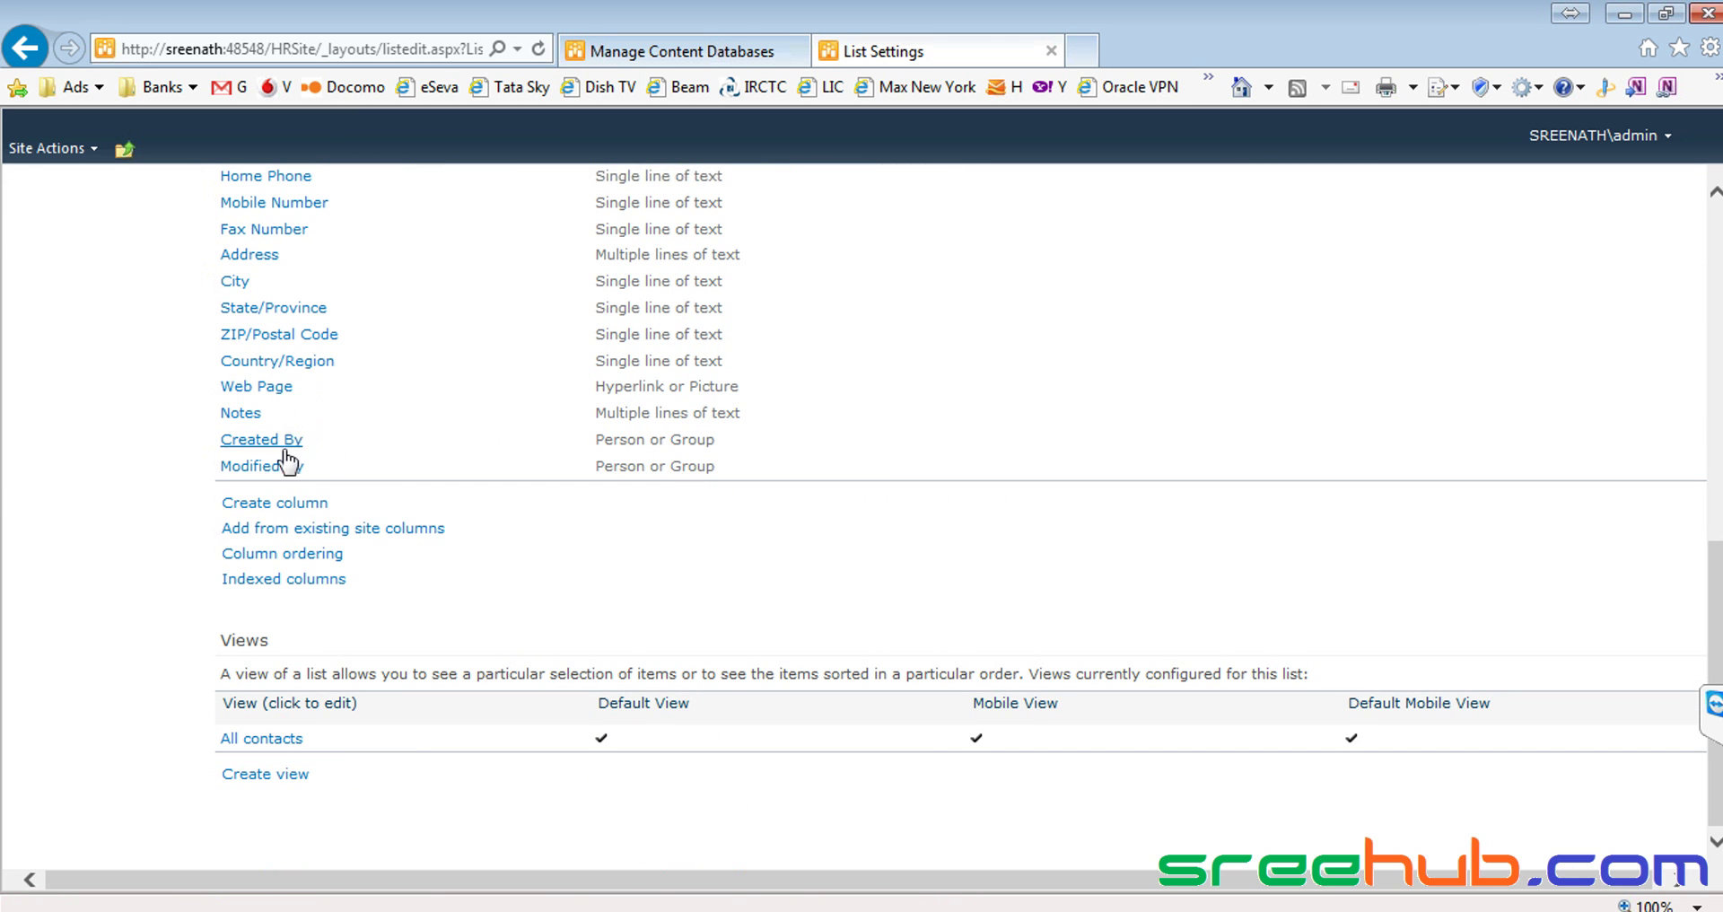
left_click(267, 739)
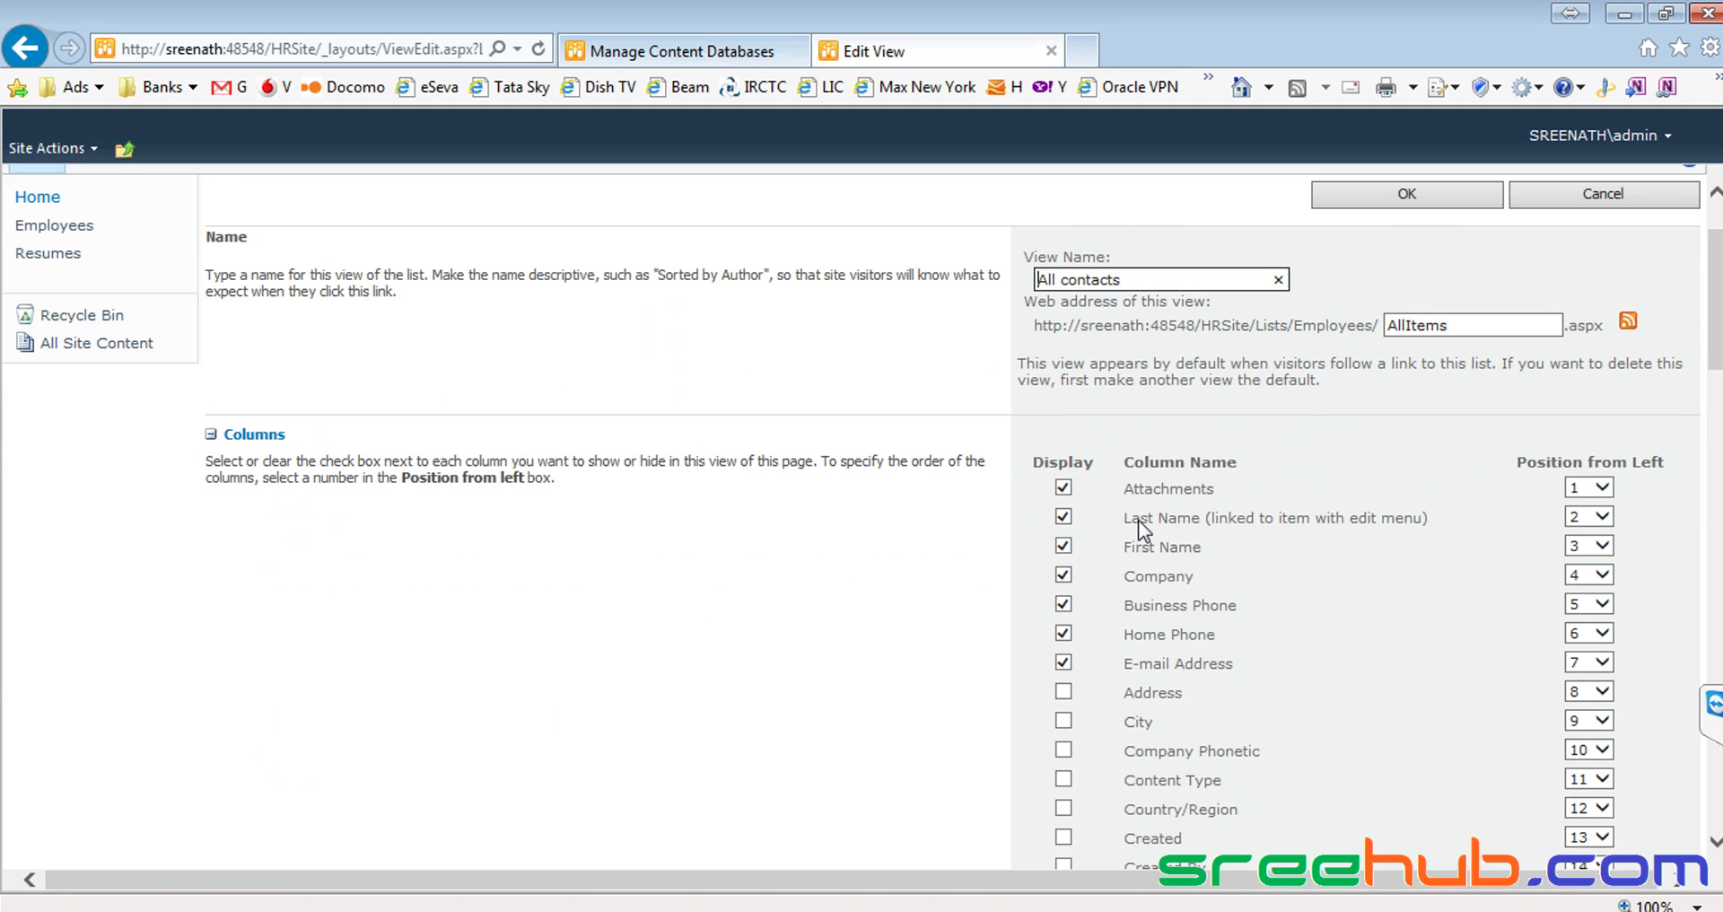
scroll(1138, 520, "down", 3)
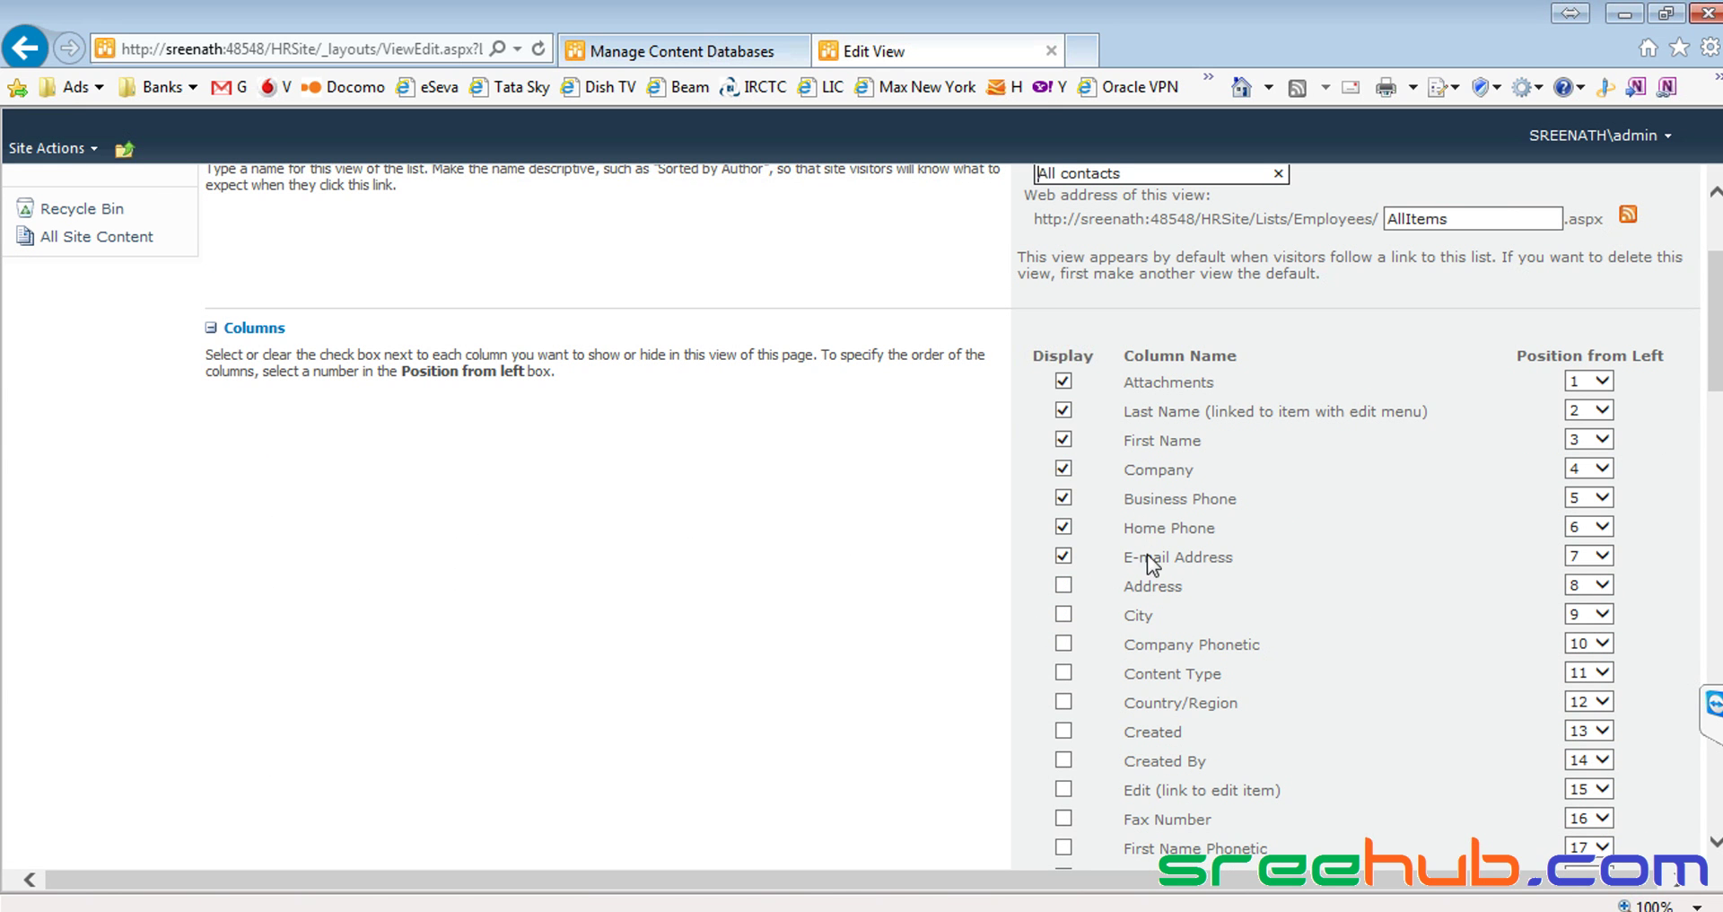
left_click(1063, 529)
scroll(1358, 381, "up", 5)
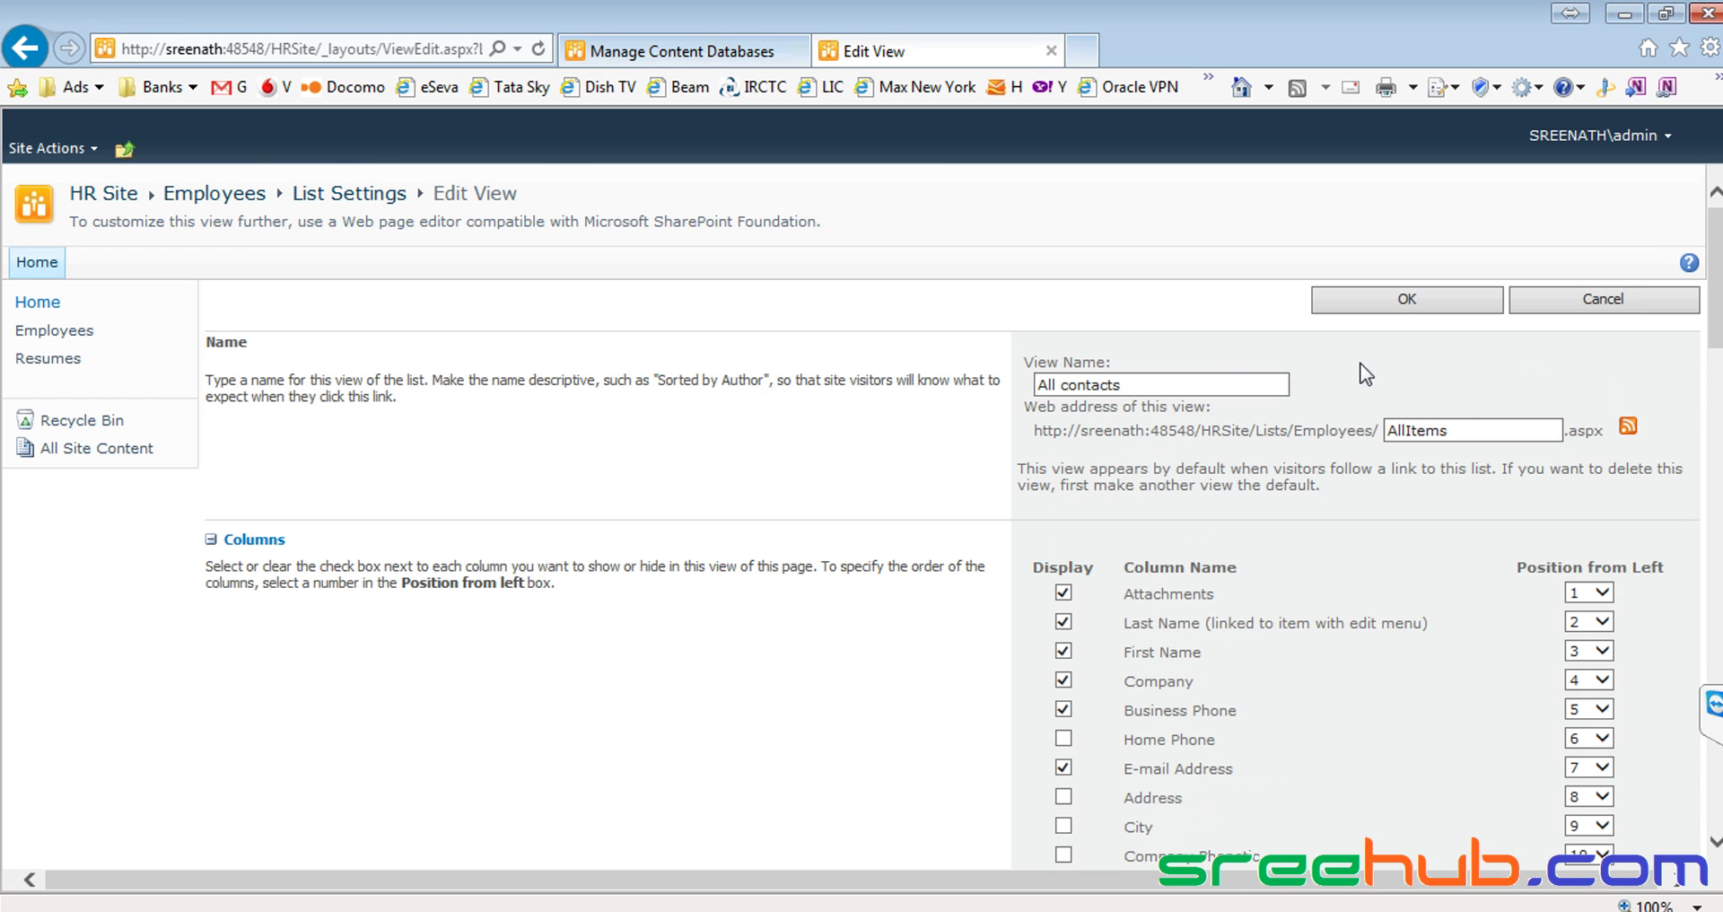
left_click(1407, 301)
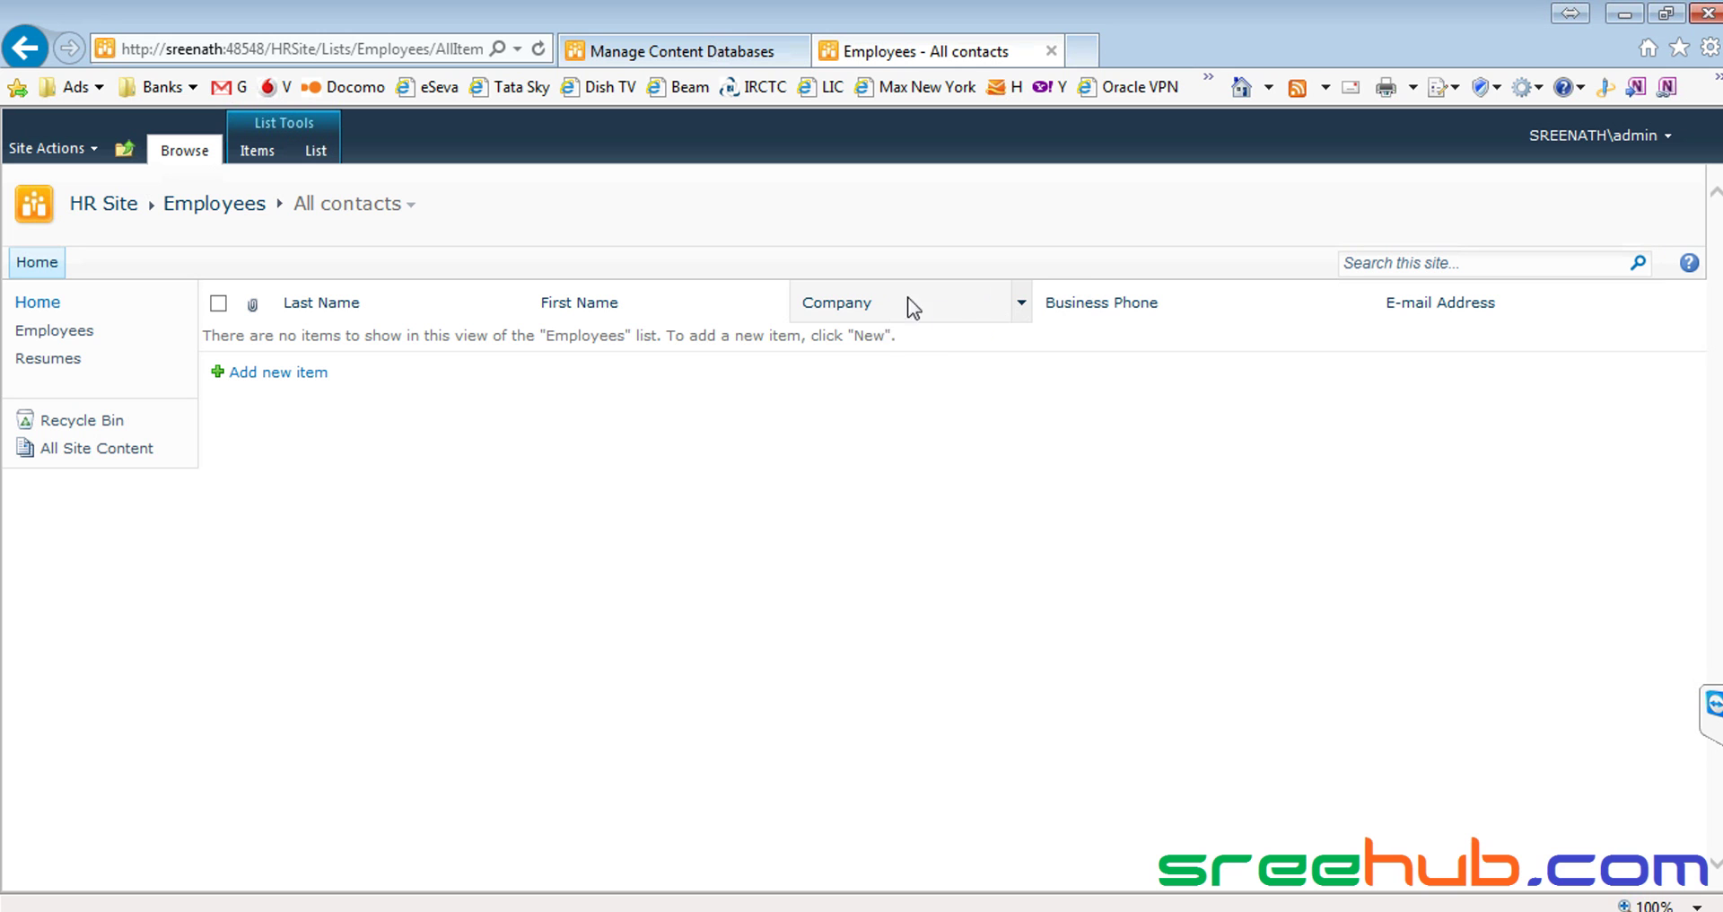
Return to the Employees page and start a new item in the Employees list
left_click(270, 157)
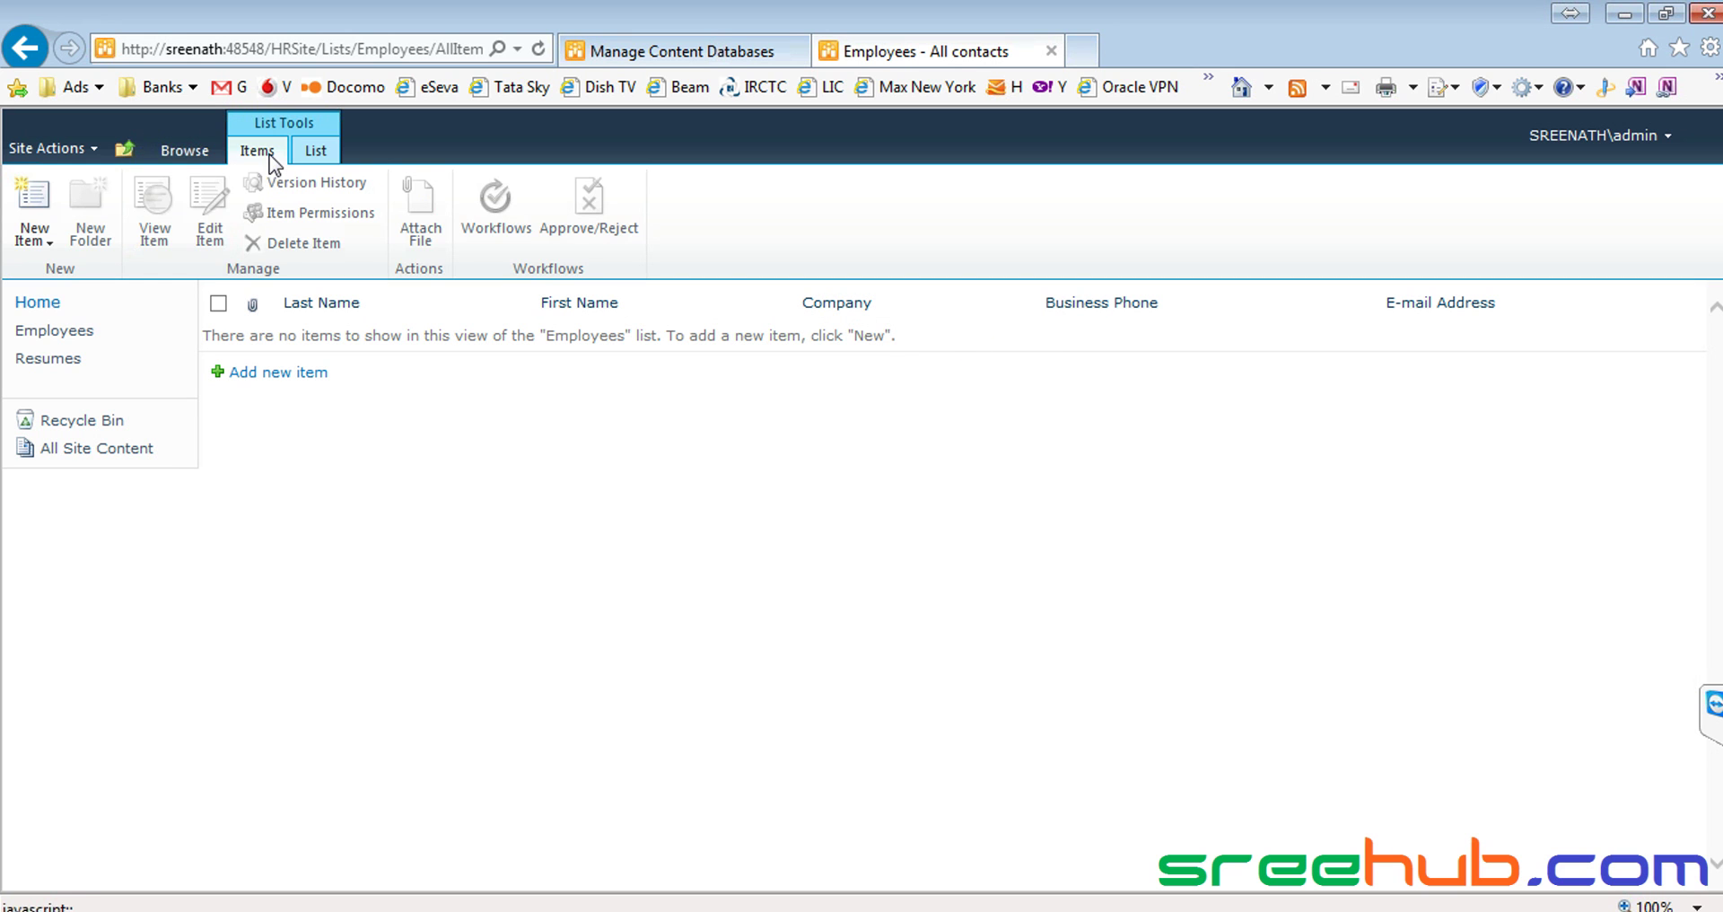
left_click(52, 334)
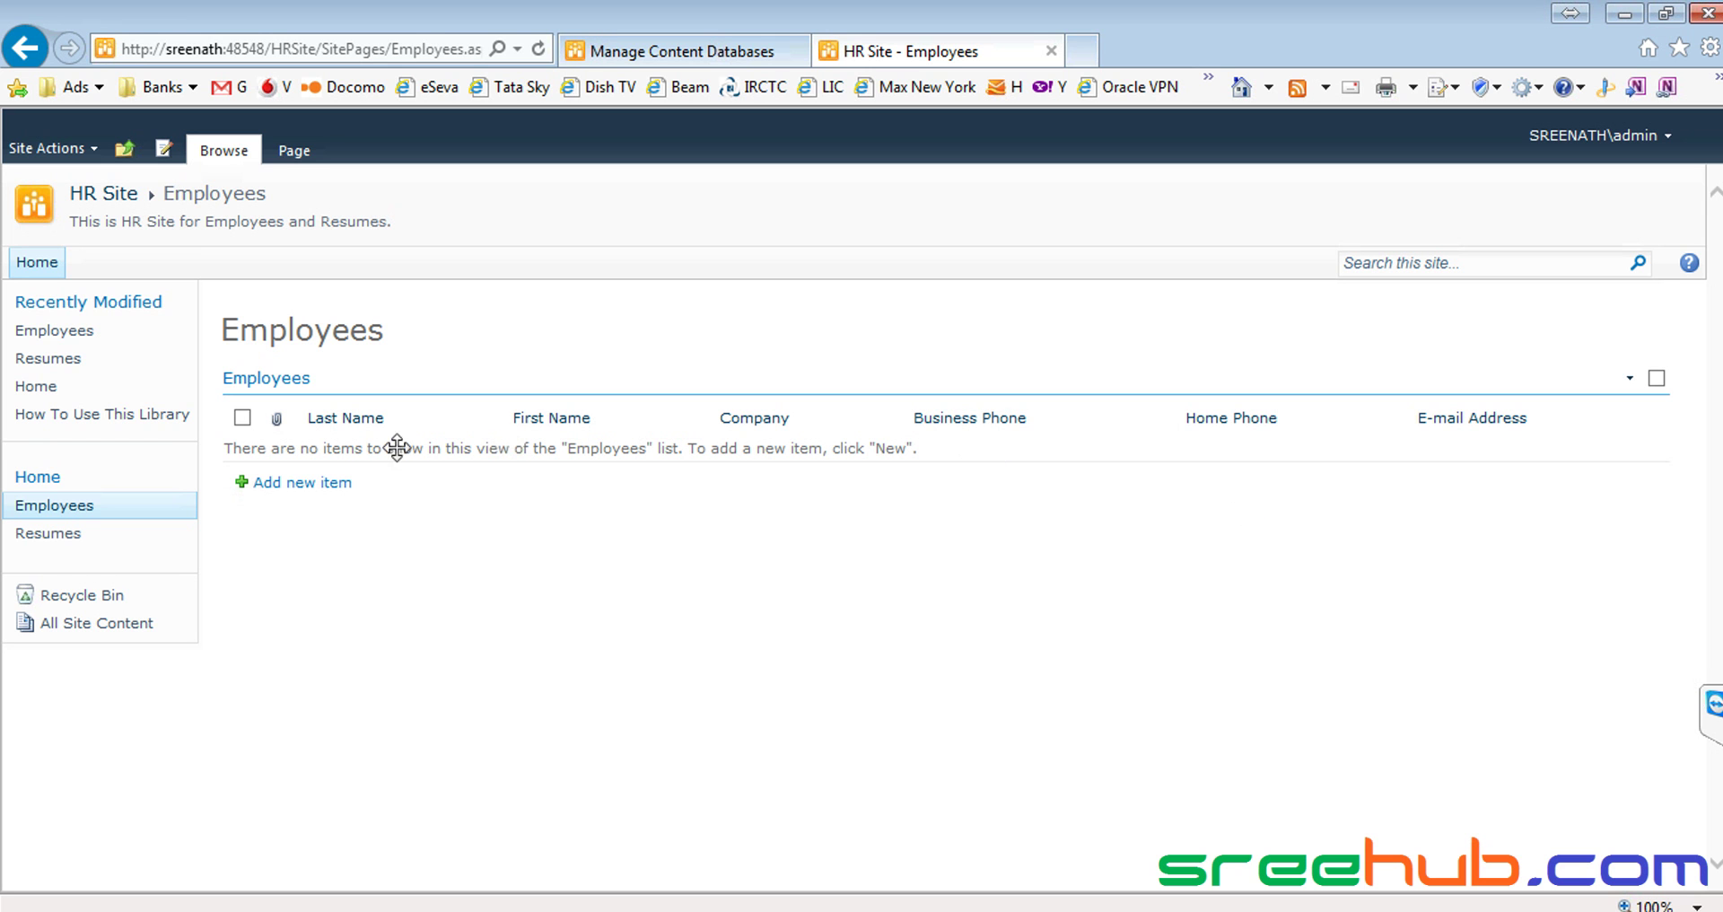
left_click(296, 485)
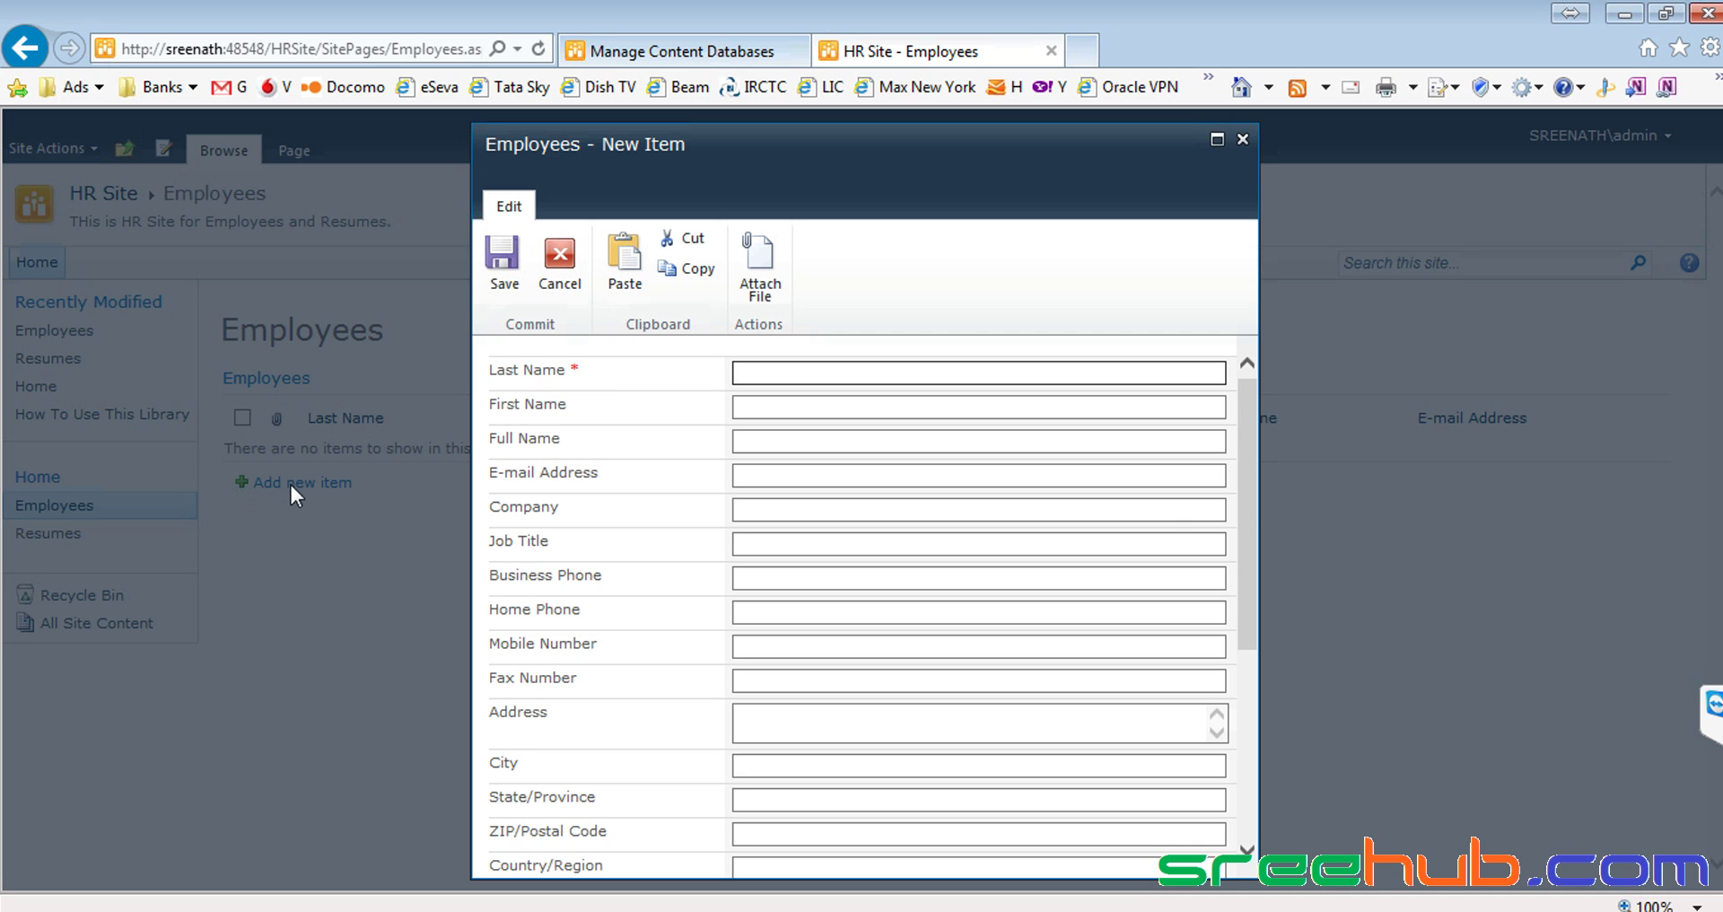
Enter the employee's last name and first name on the new item form
left_click_drag(1245, 489, 1267, 382)
left_click(915, 372)
key("Tab")
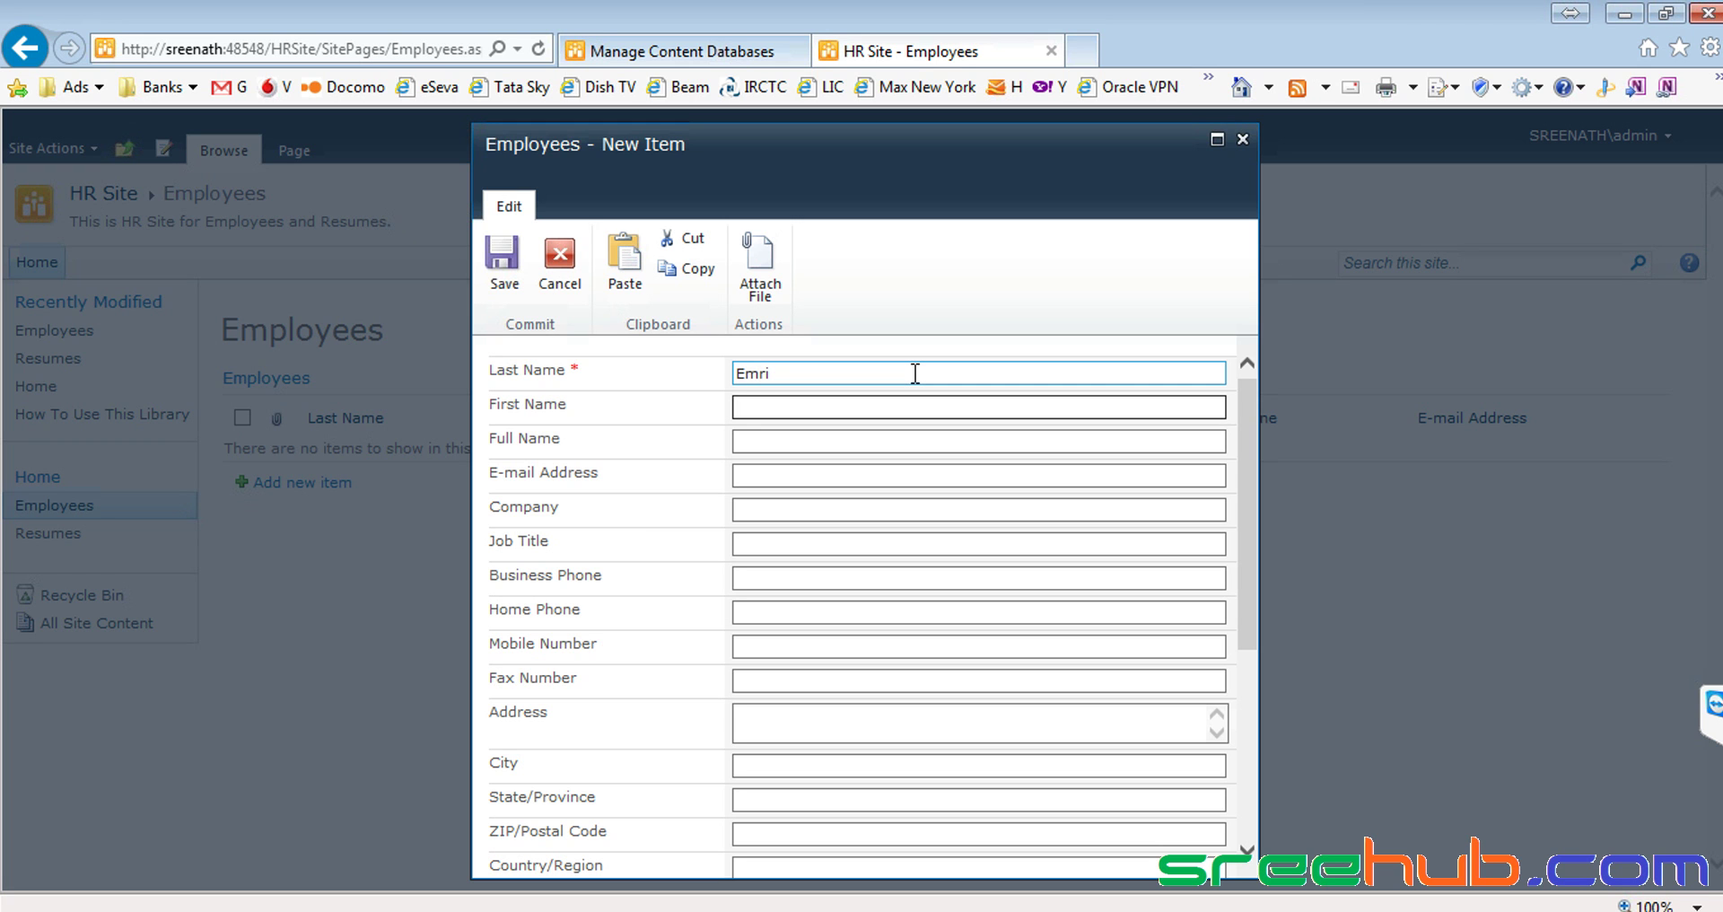
Fill in the employee's e-mail address, correcting the mistyped domain
left_click(751, 475)
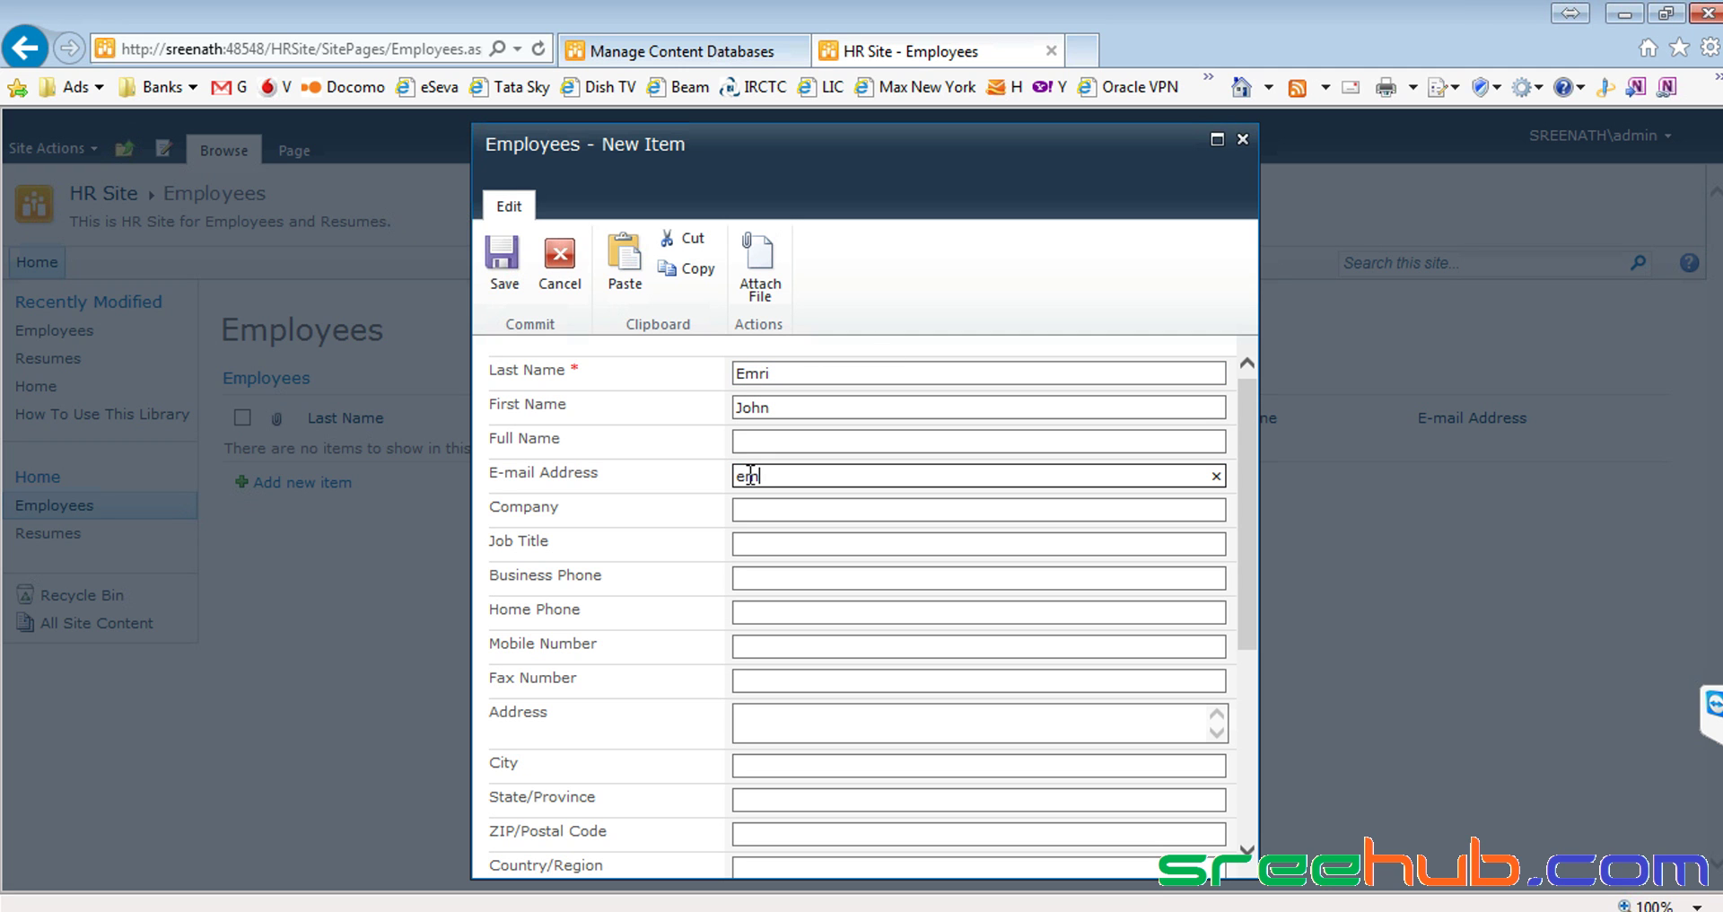
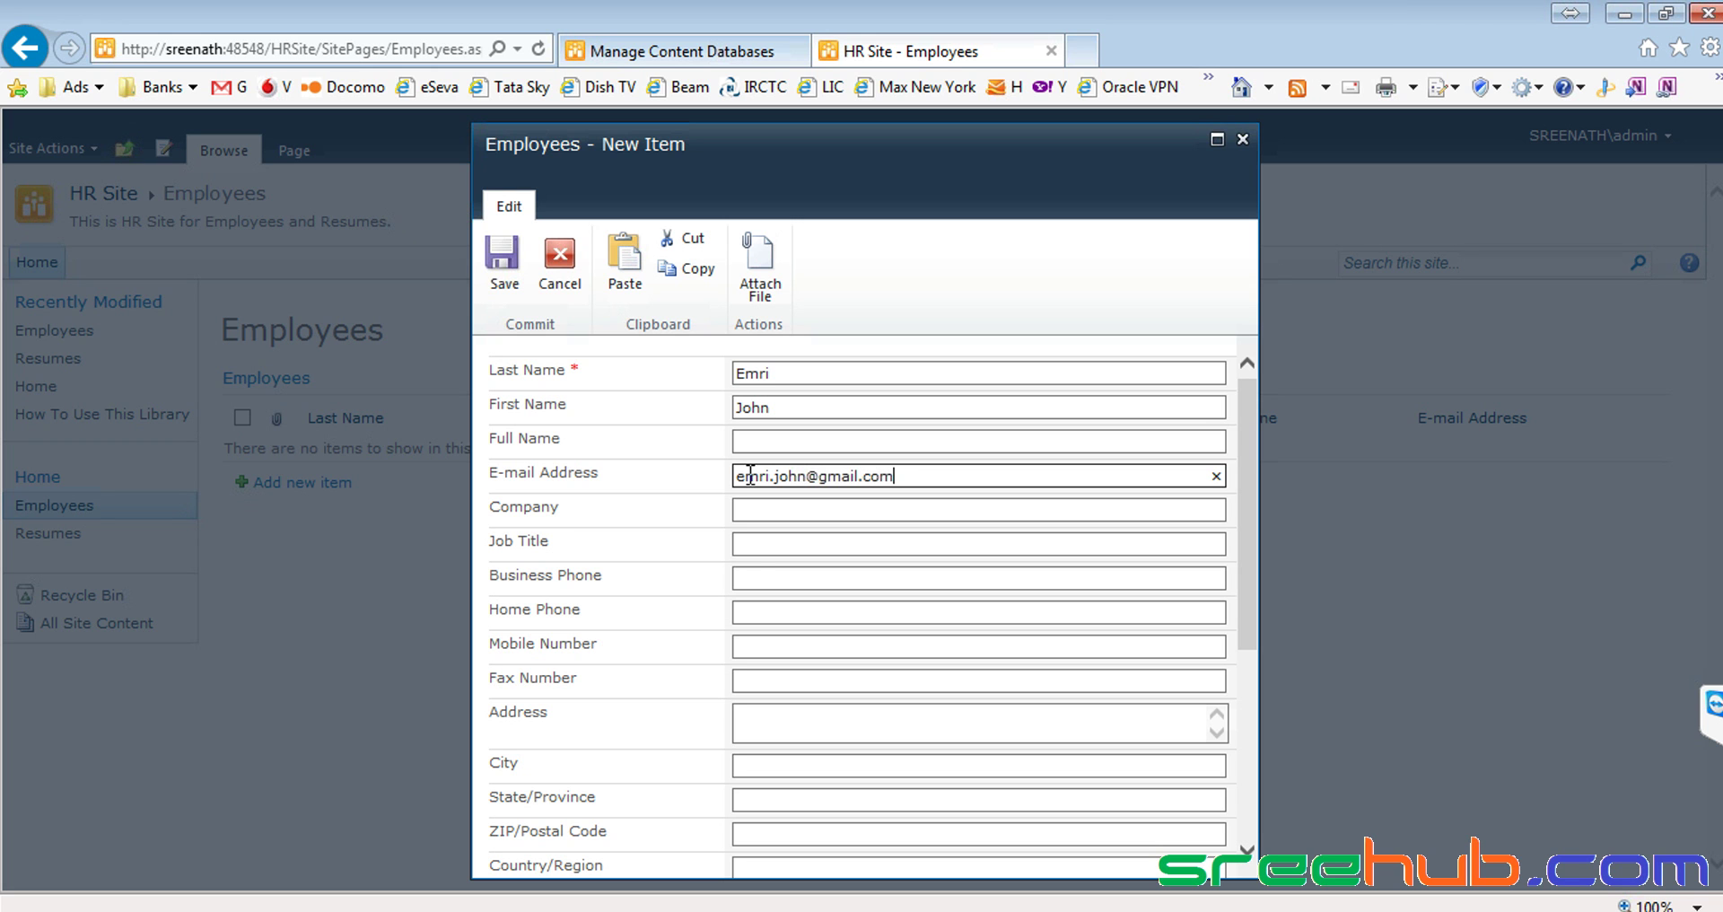
Enter the employee's business phone number and check the required Last Name marker
left_click(789, 582)
scroll(745, 599, "down", 1)
left_click(738, 596)
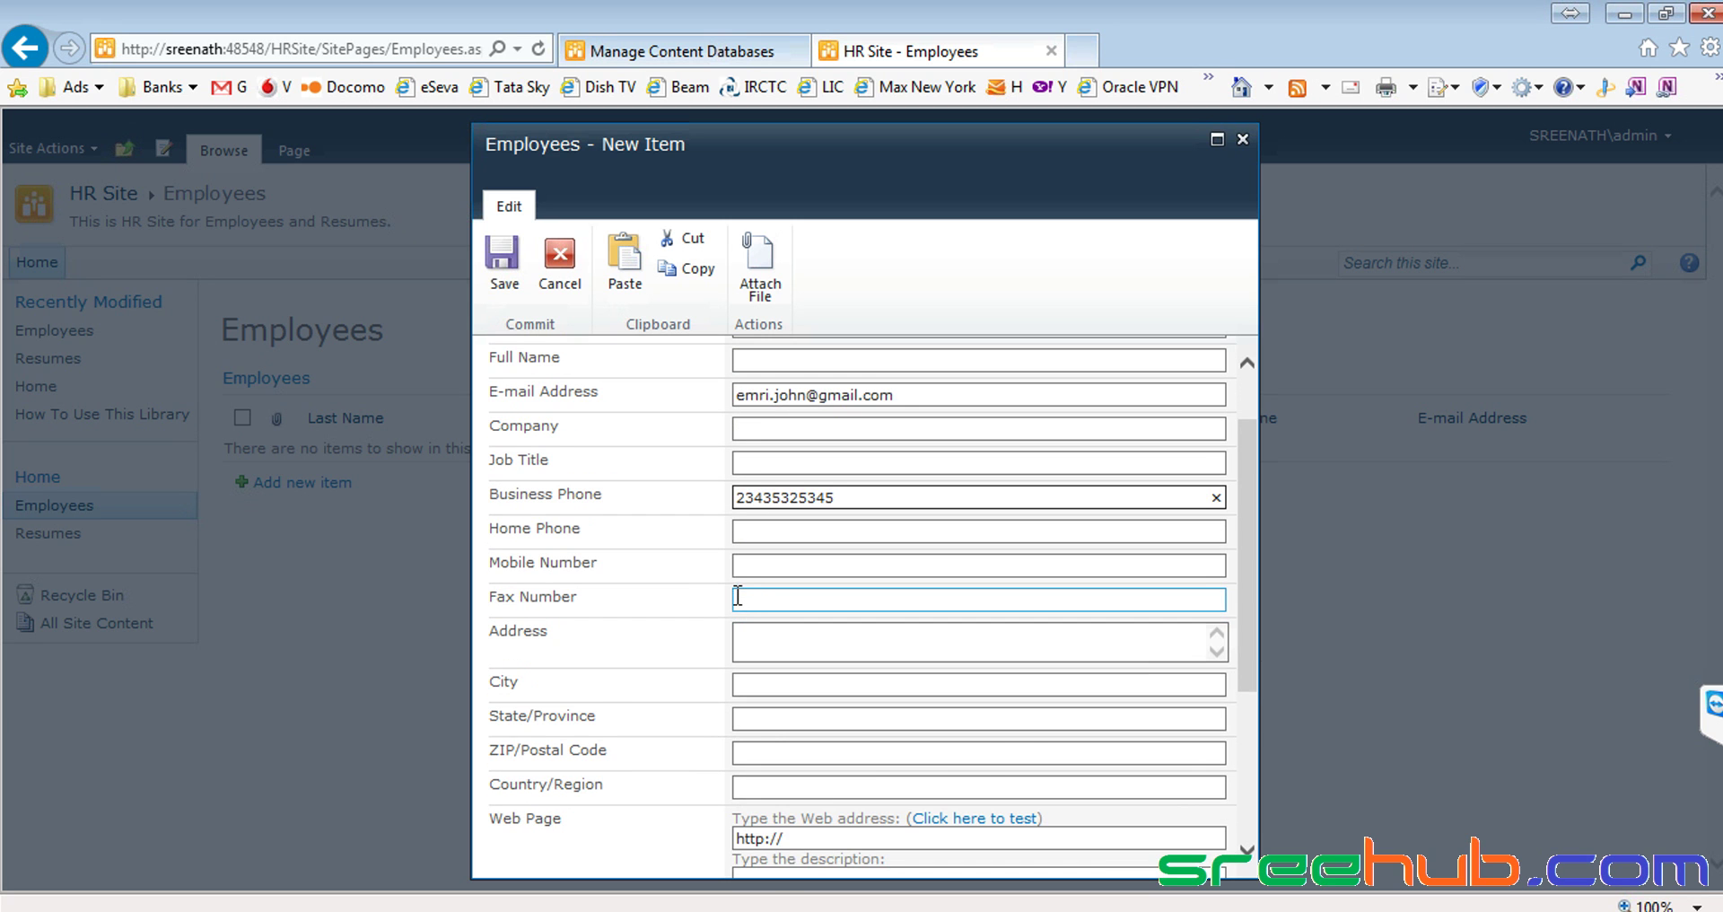
scroll(738, 596, "down", 1)
scroll(739, 575, "up", 2)
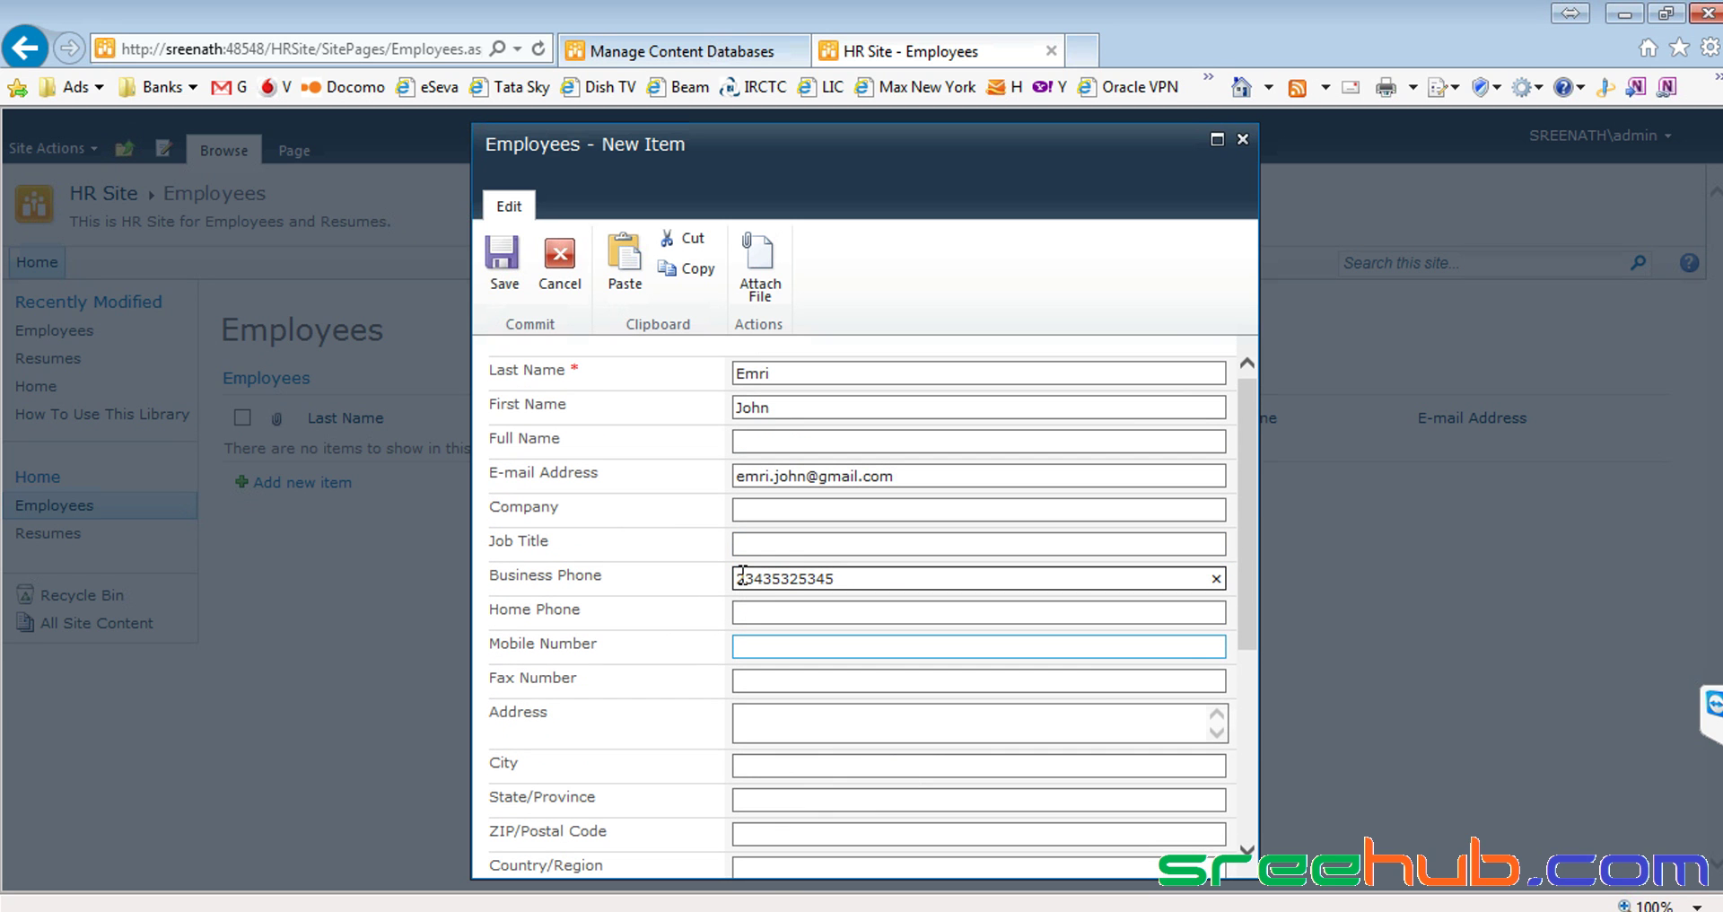
left_click(580, 369)
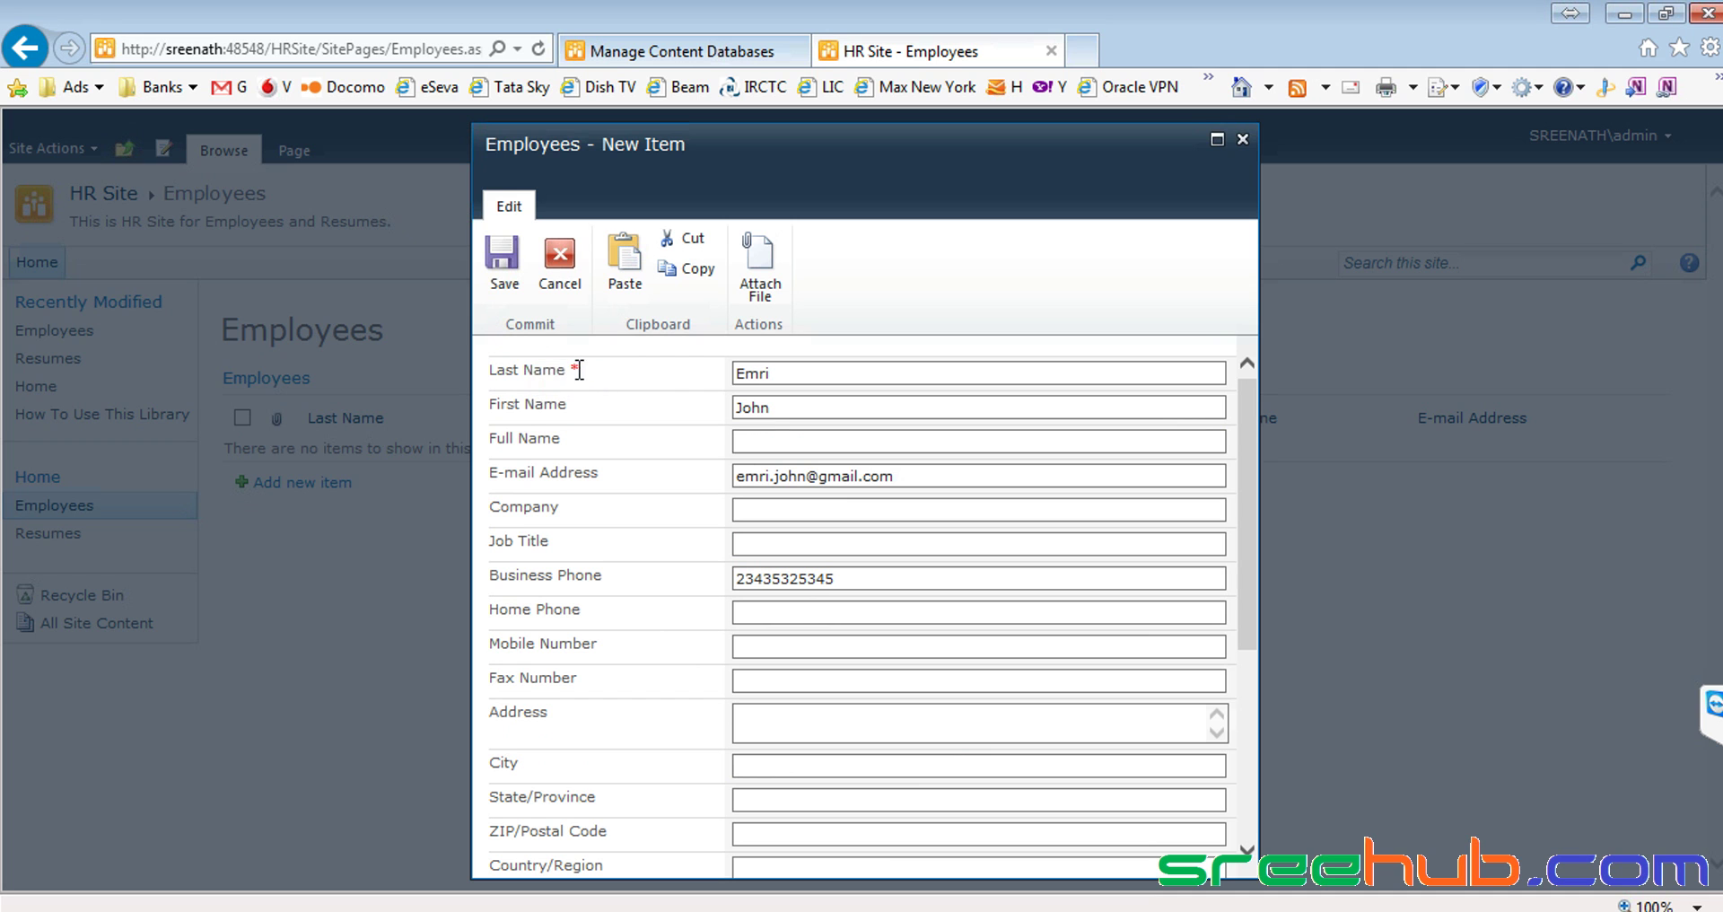
left_click_drag(572, 370, 582, 370)
left_click(582, 370)
left_click(1530, 906)
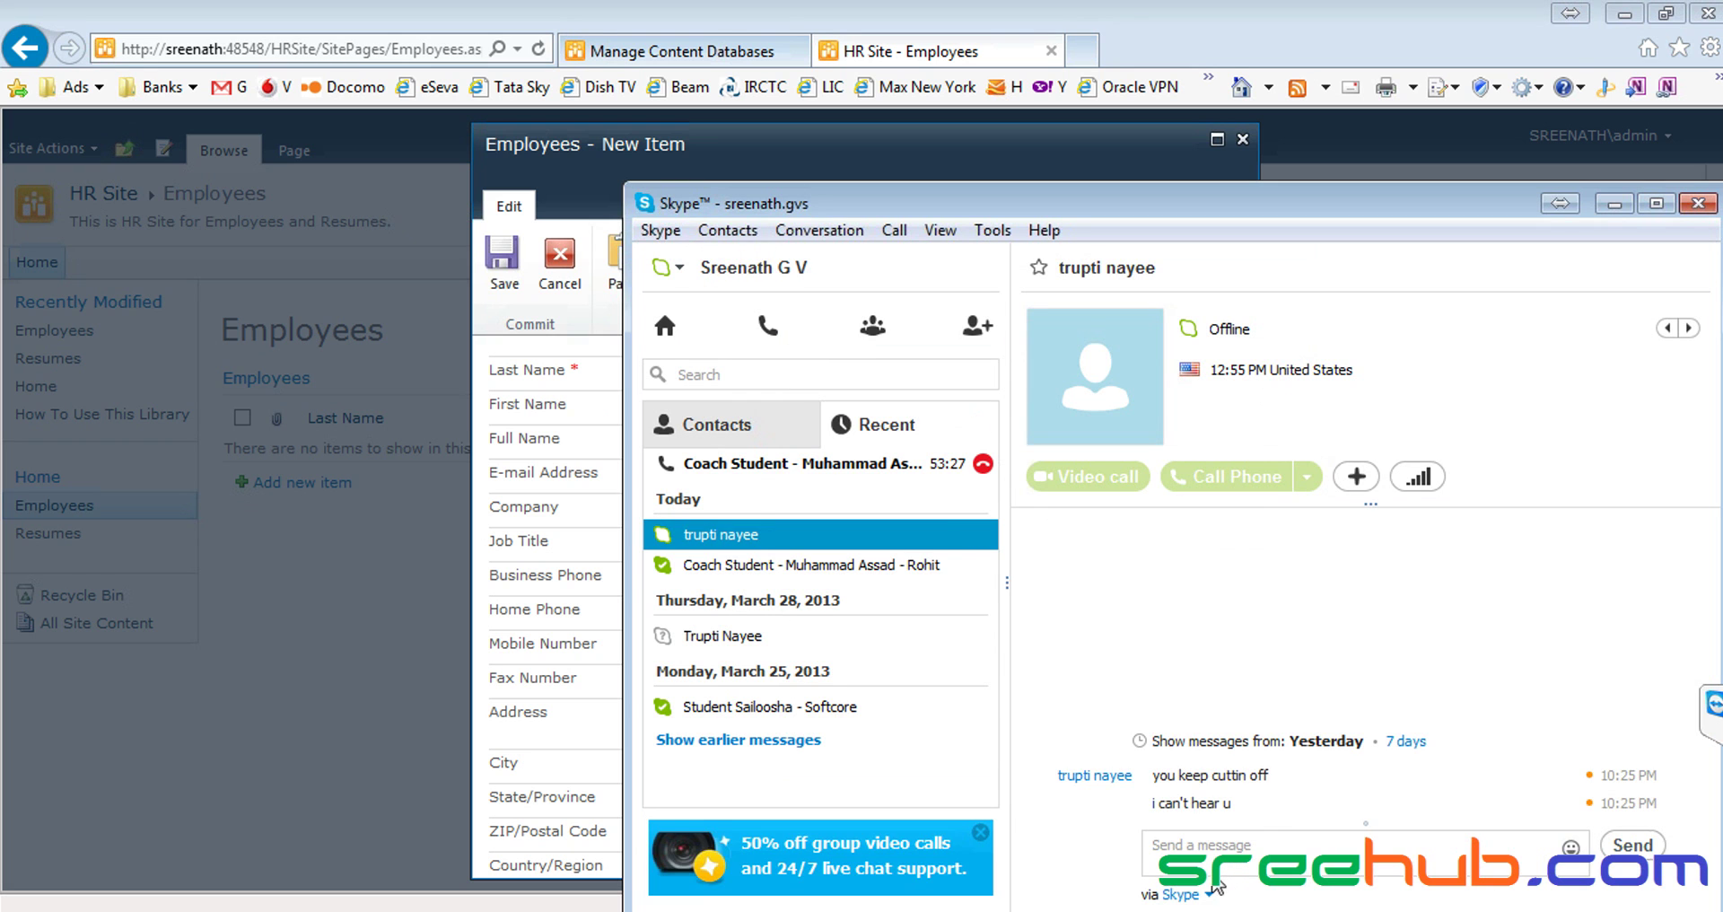
left_click(1210, 852)
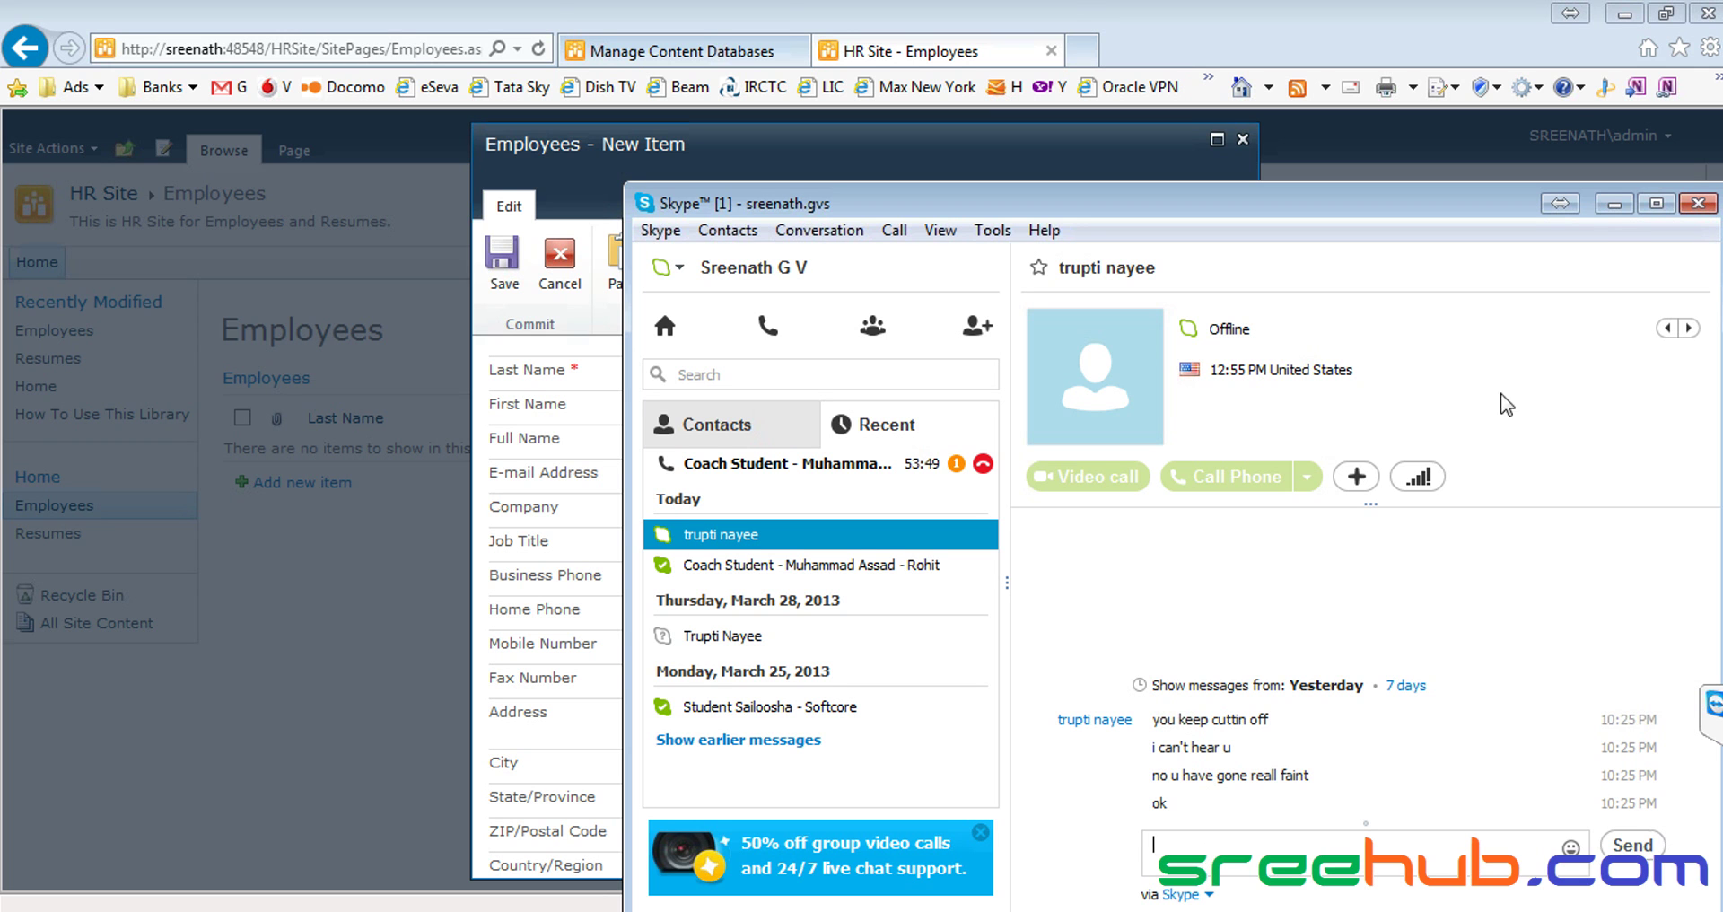
left_click(1616, 205)
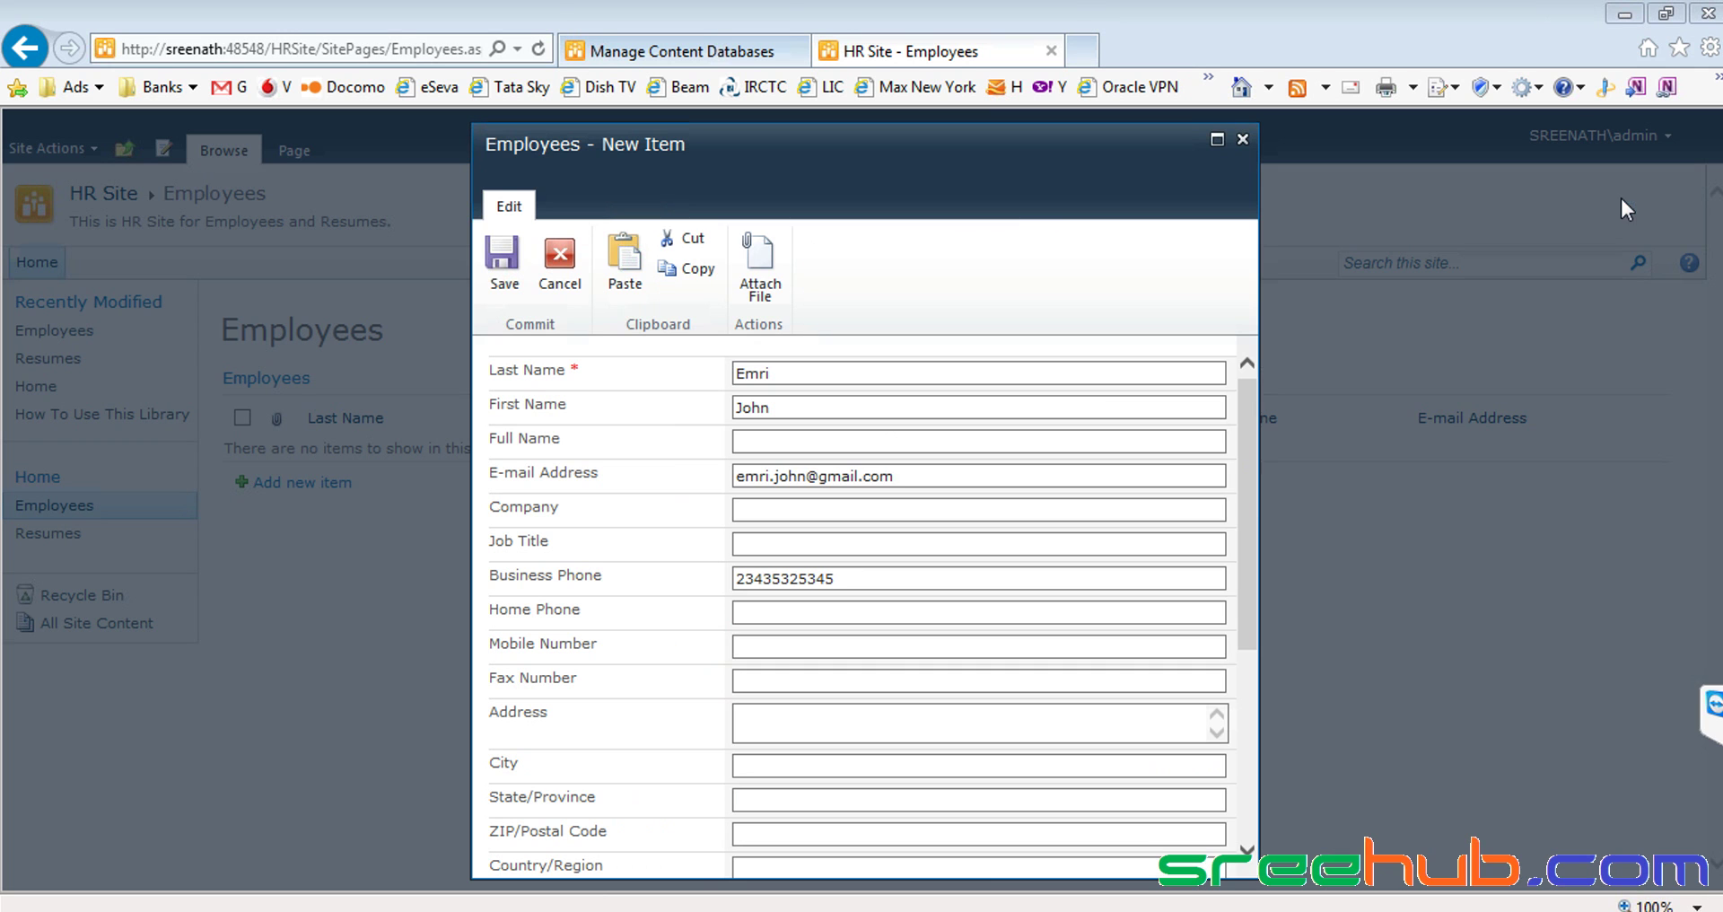
left_click(812, 403)
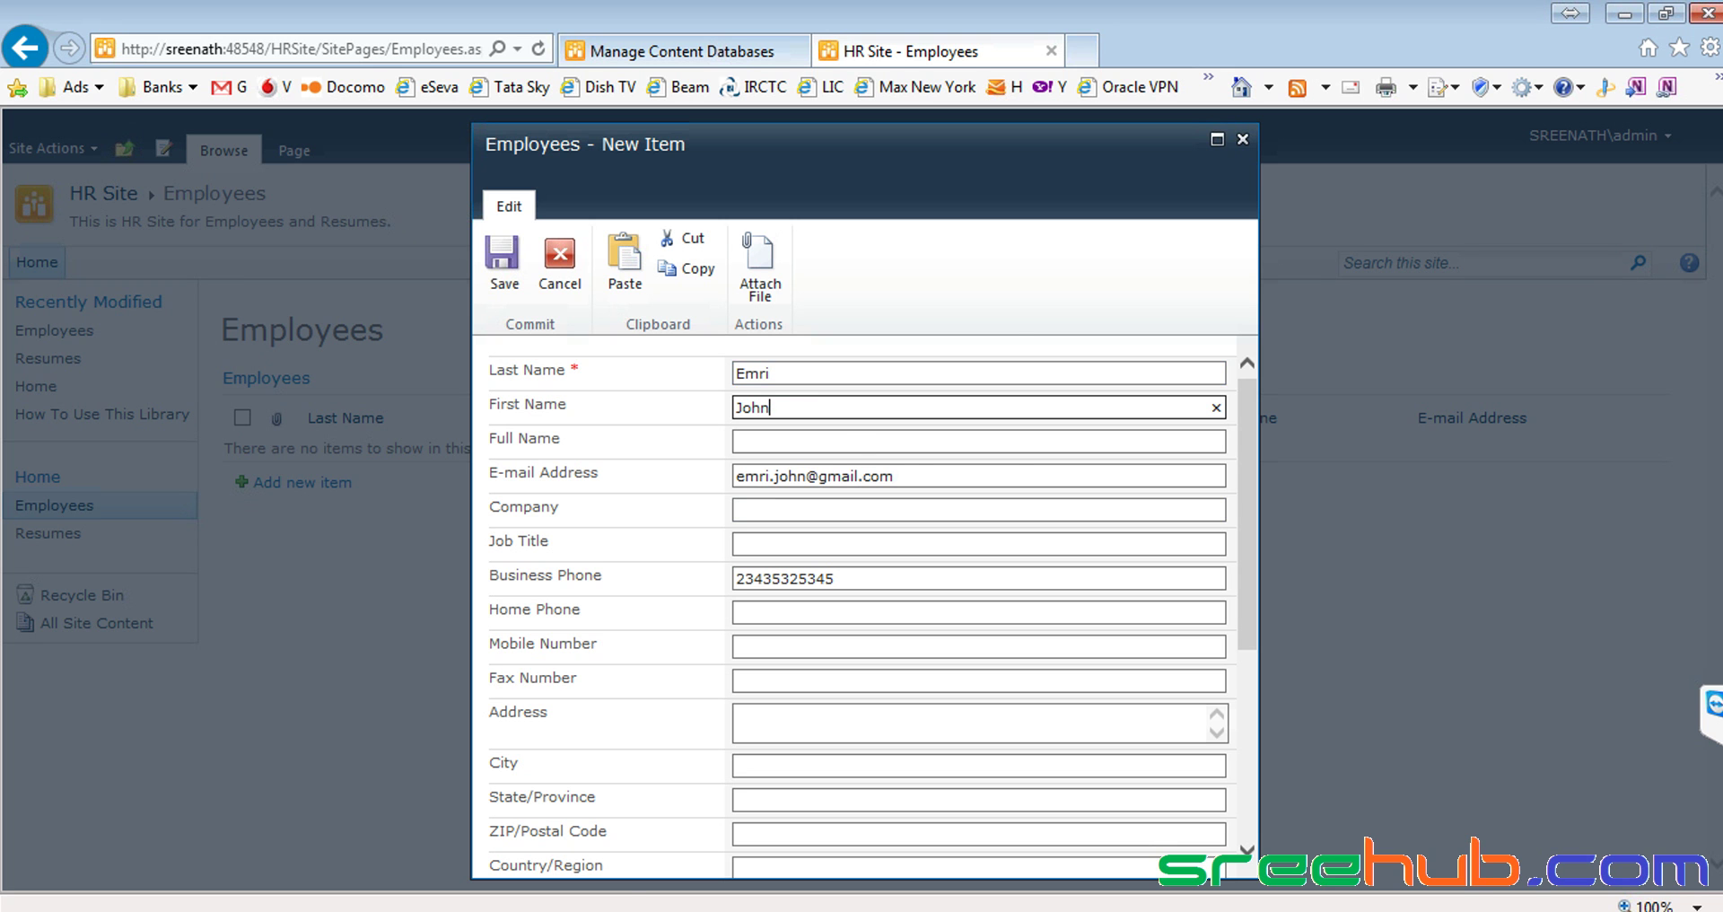
key("alt+Tab")
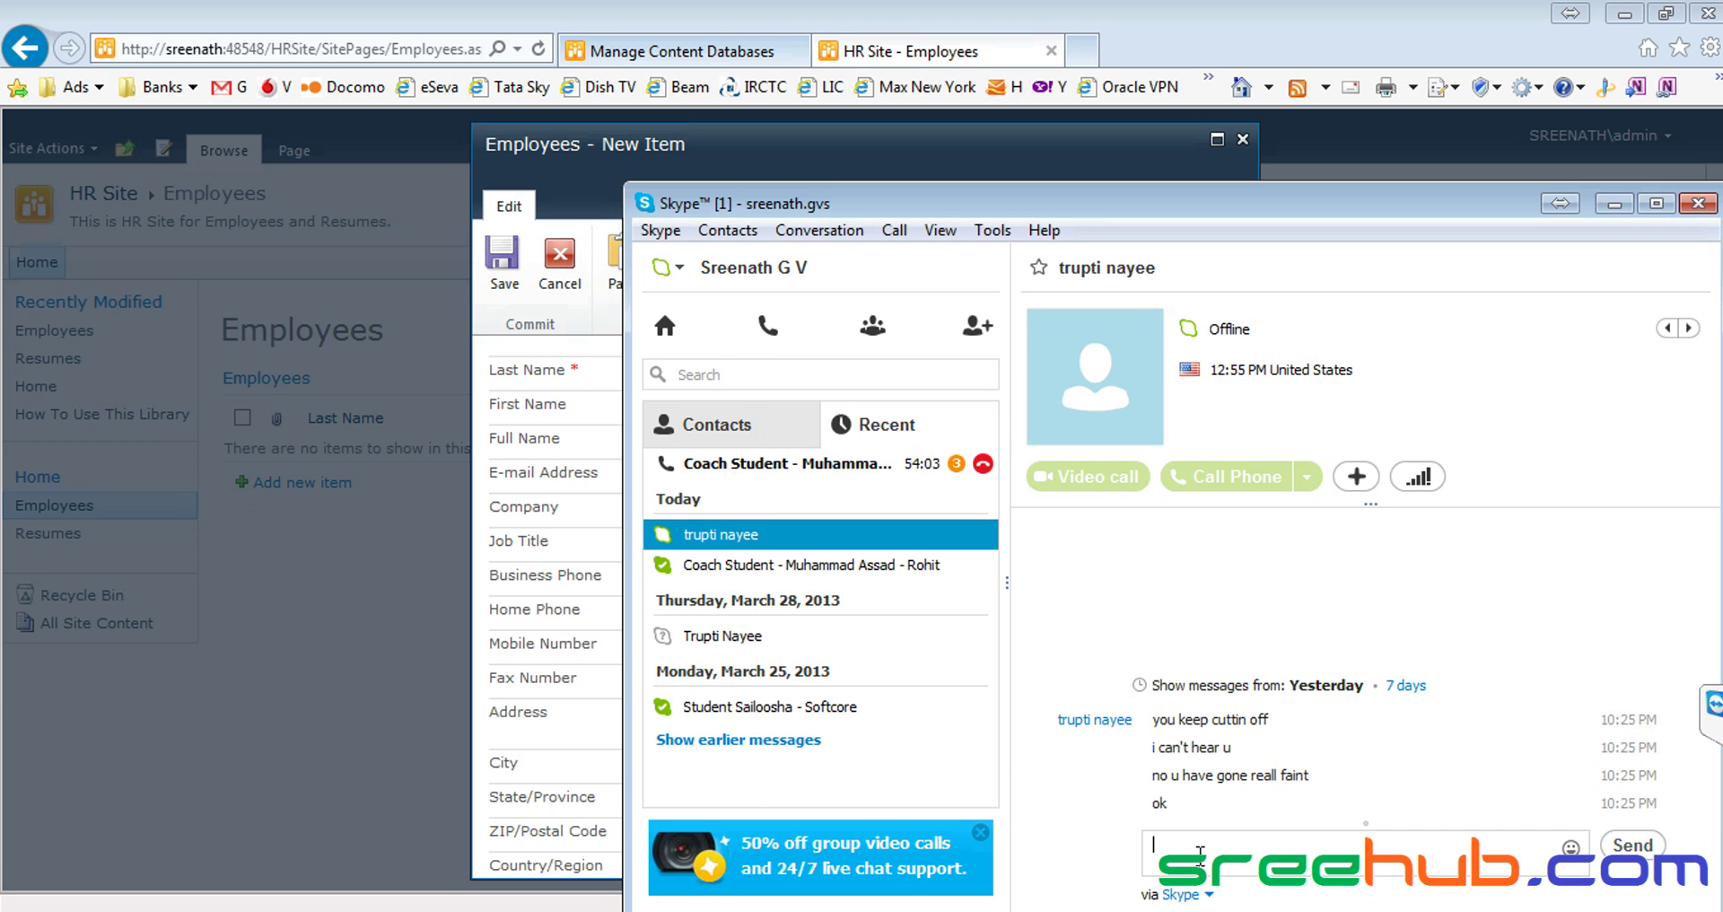
left_click(956, 465)
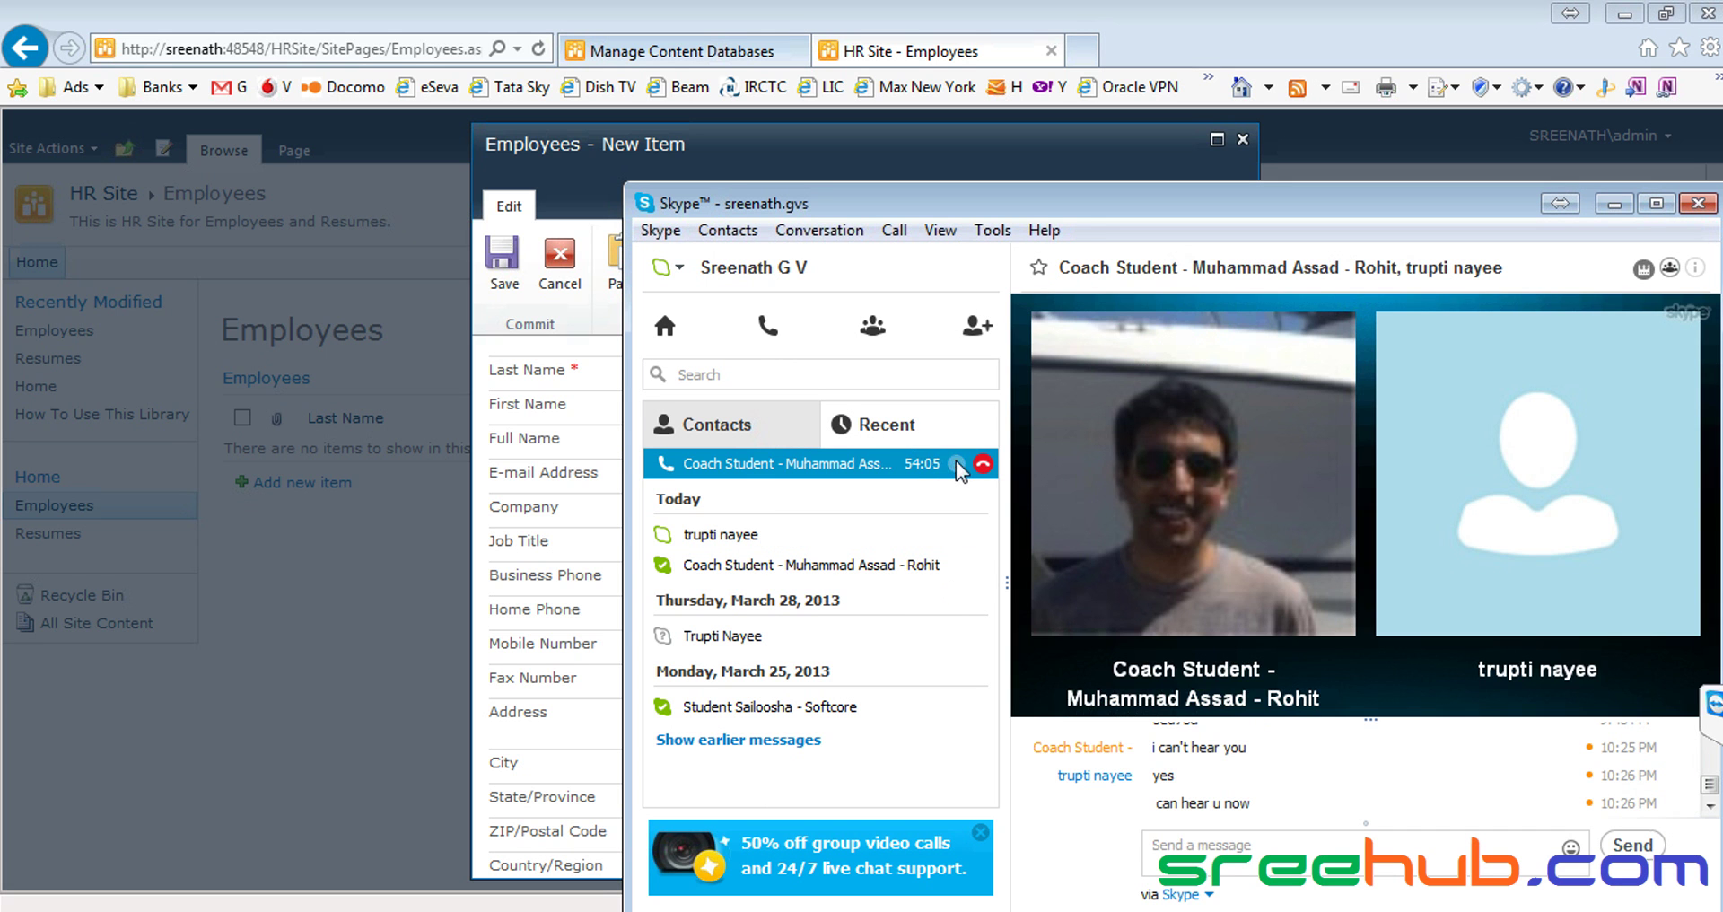
left_click(1209, 849)
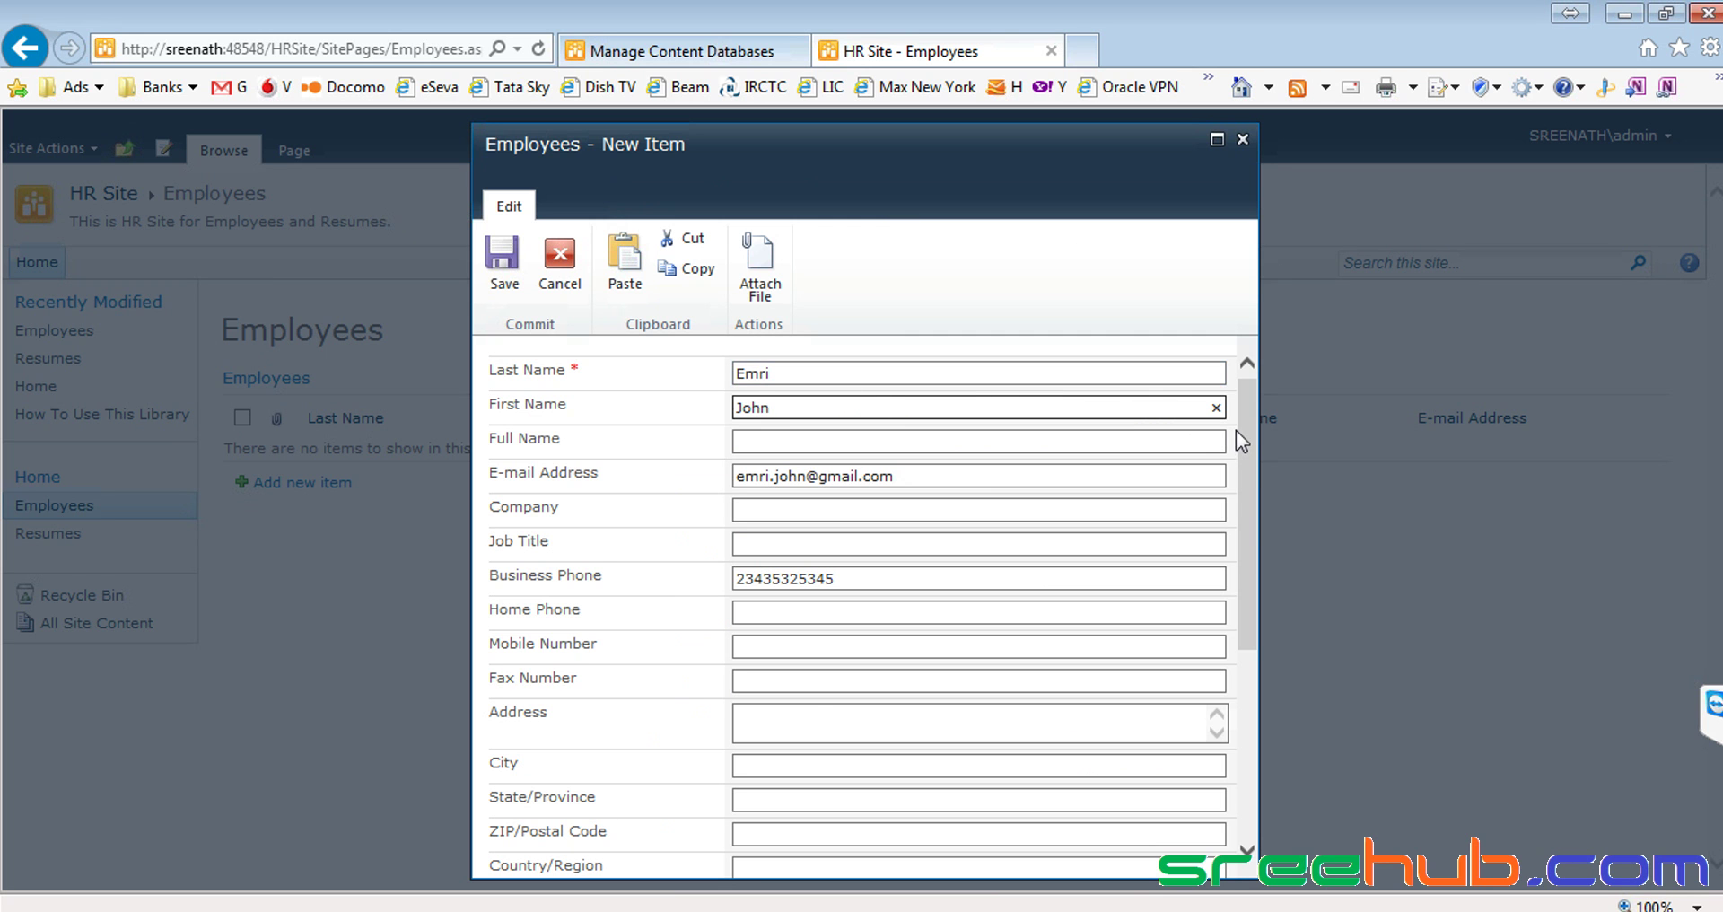
scroll(1239, 440, "down", 3)
scroll(1253, 447, "up", 3)
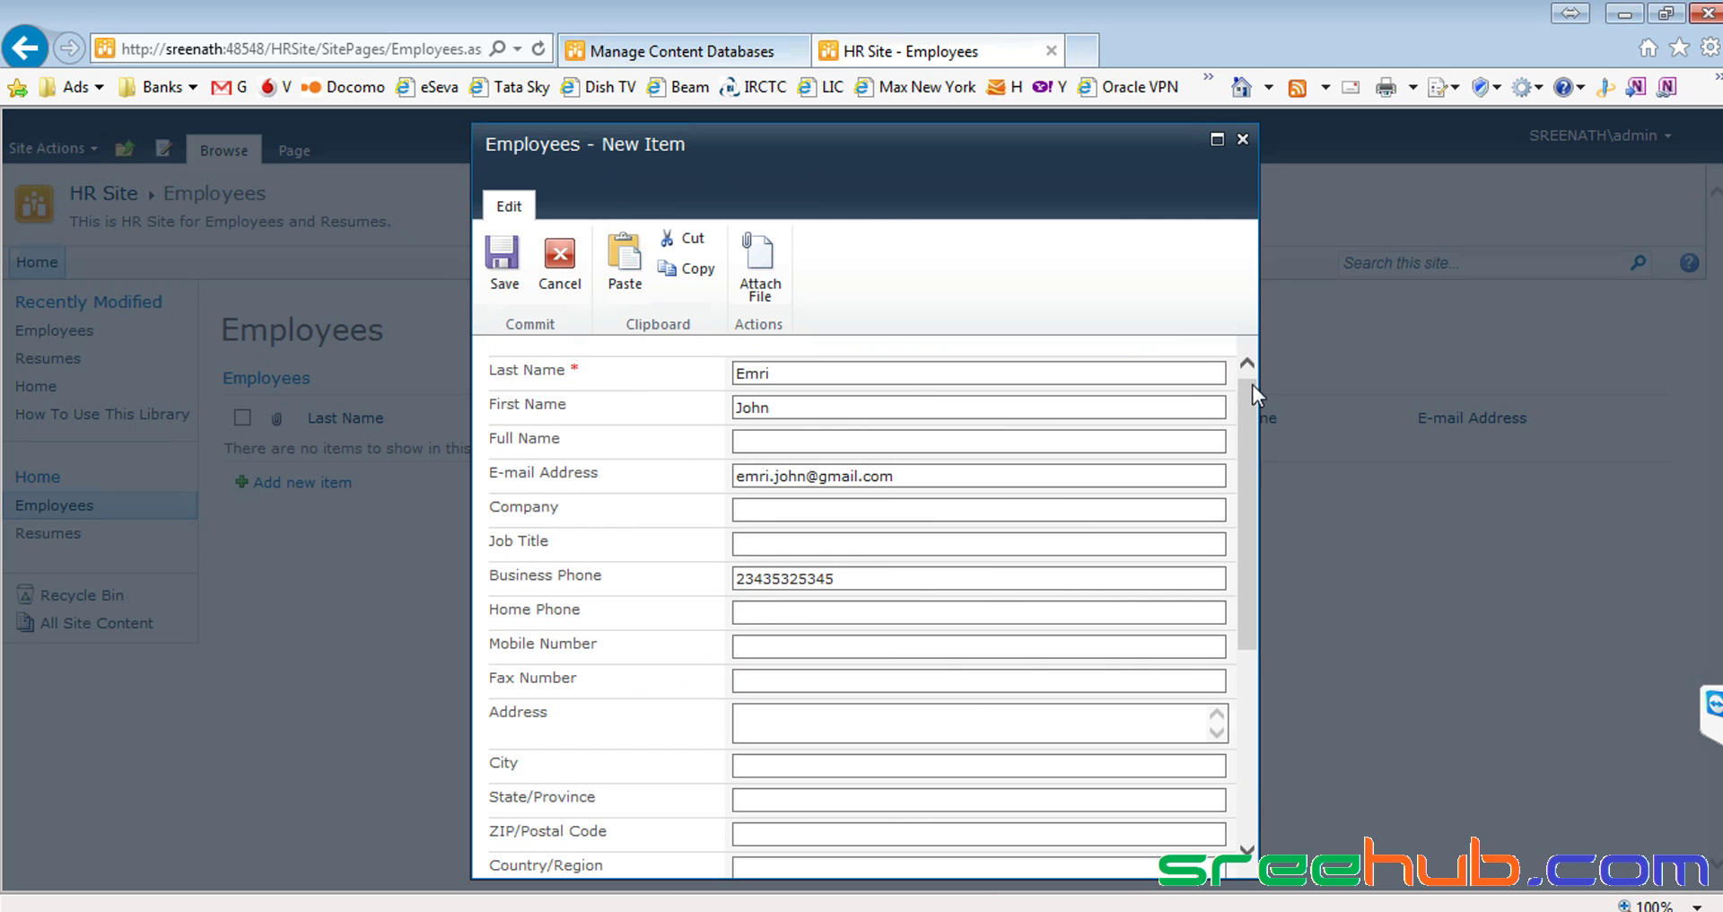
Save the new employee entry, then go through the HR Site to its Resumes library
left_click(504, 261)
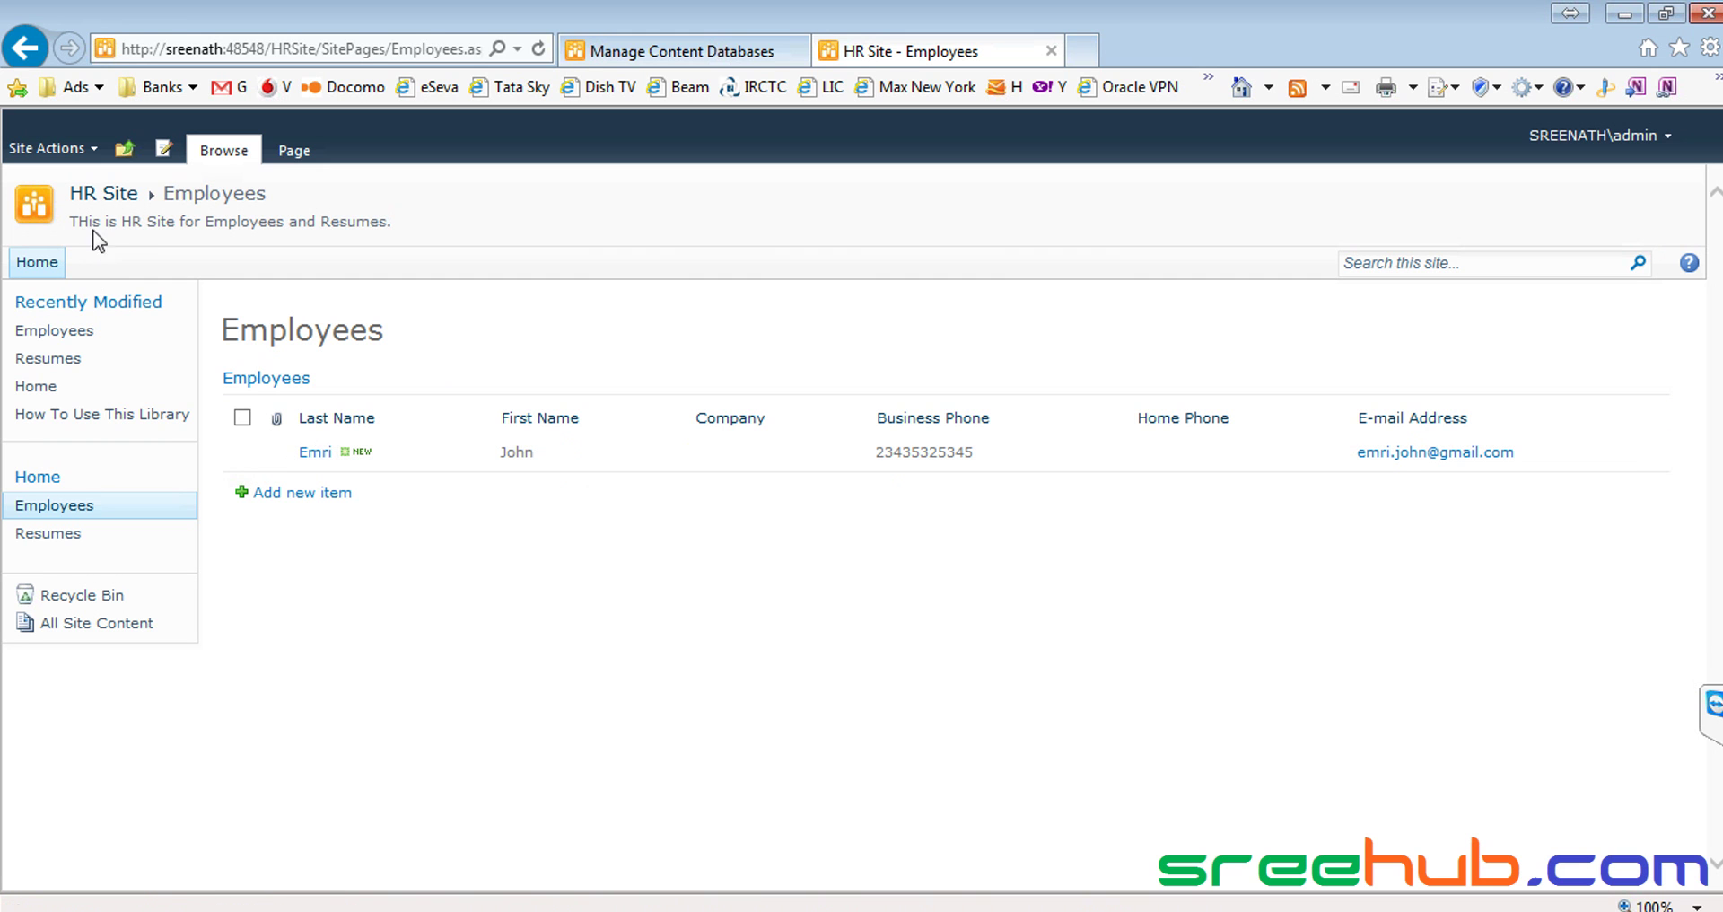
left_click(97, 201)
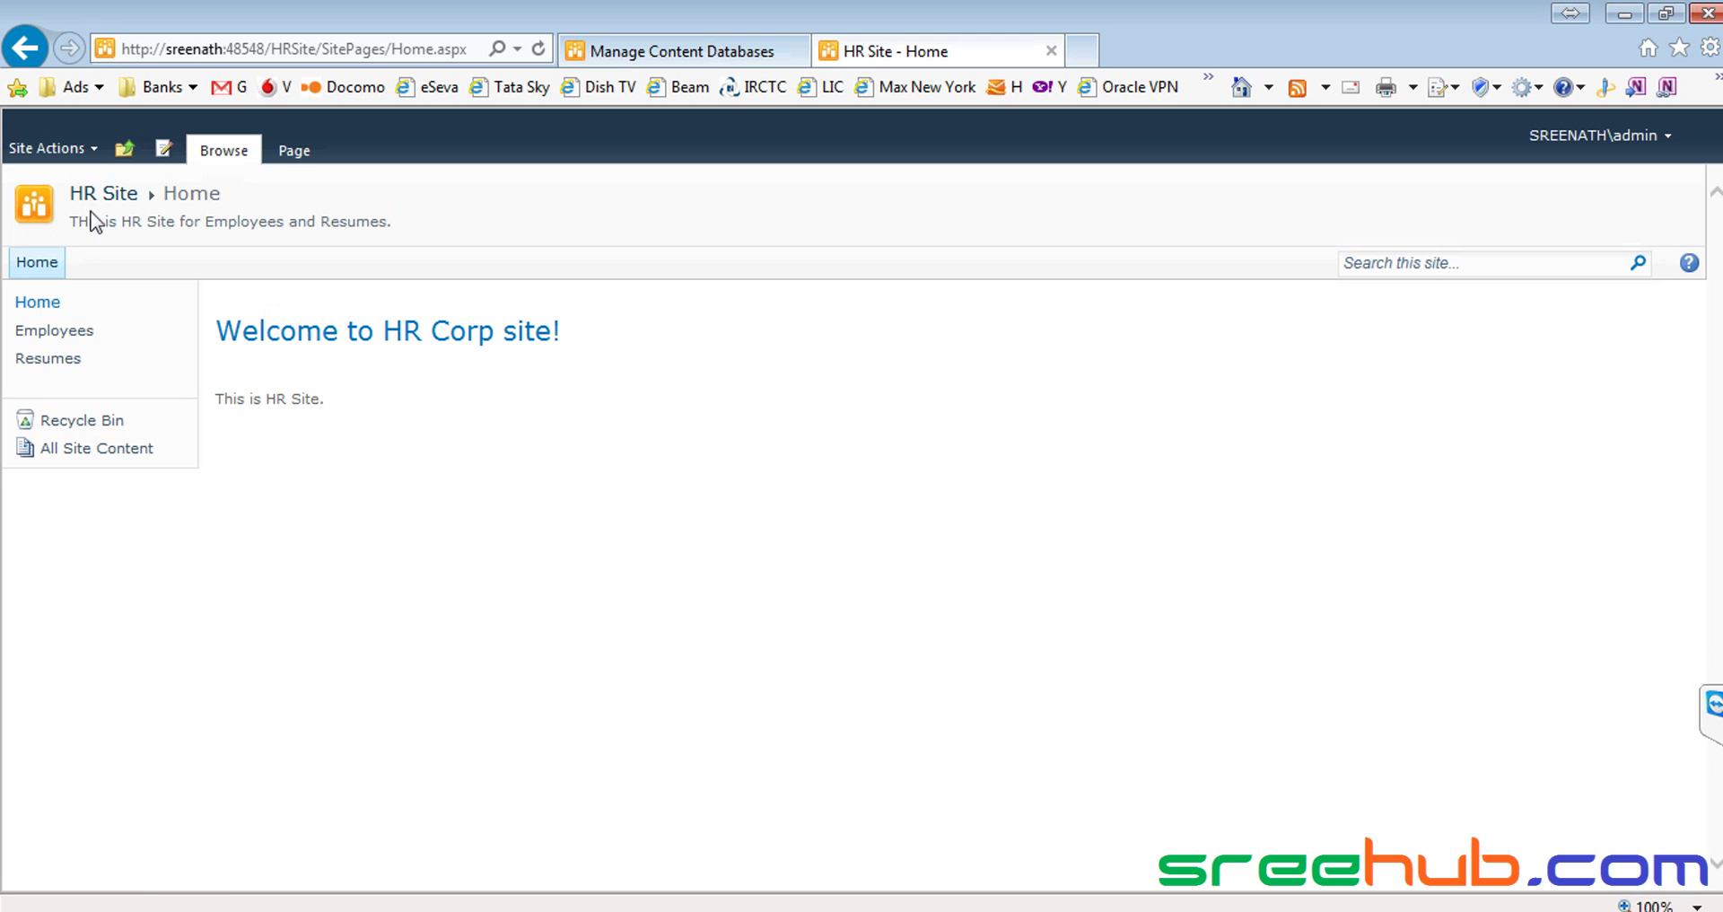
left_click(56, 360)
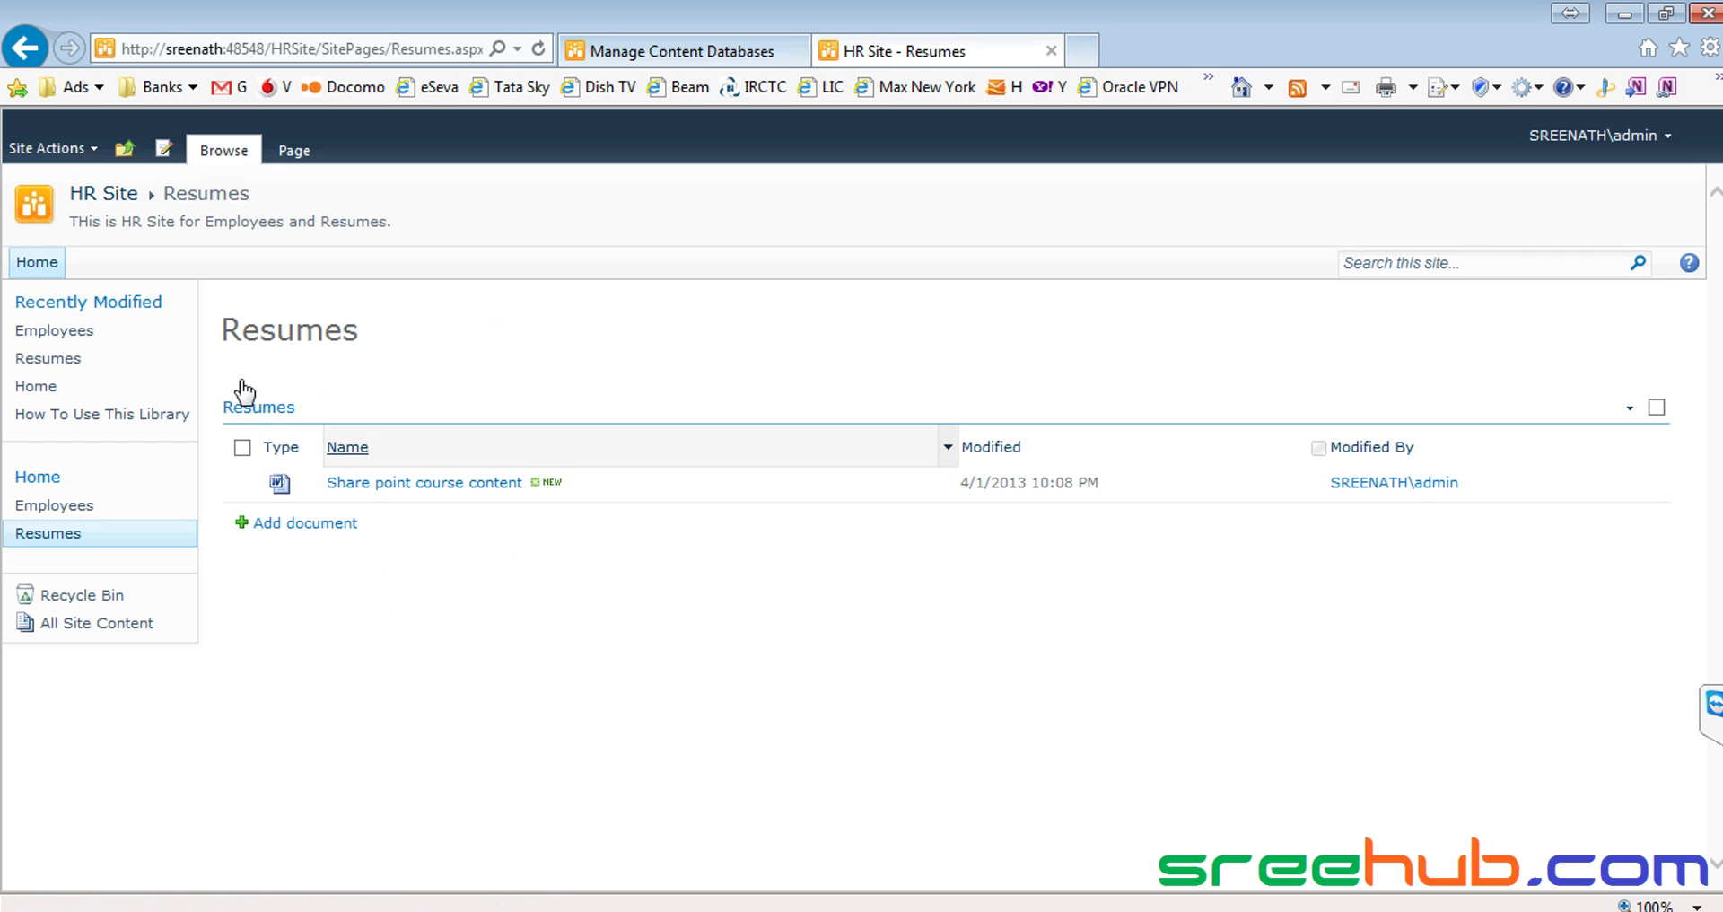
Go back to the Employees page via Recently Modified in the Quick Launch bar
left_click(51, 332)
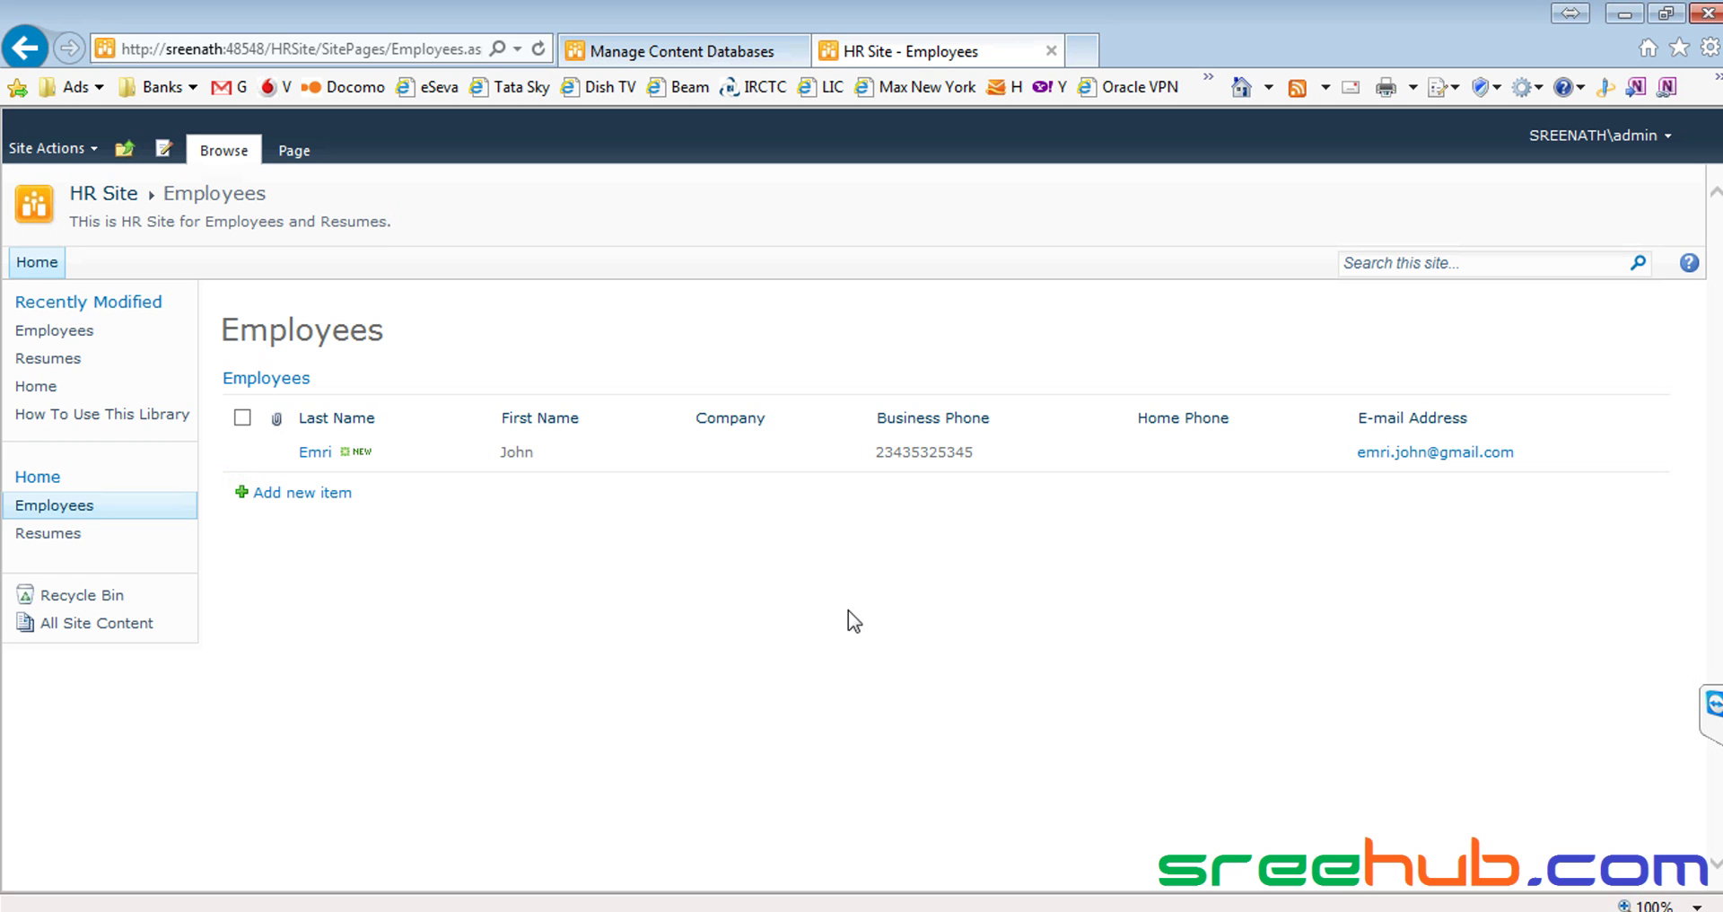
Switch between the Skype call window and the browser showing the Employees list
left_click(668, 911)
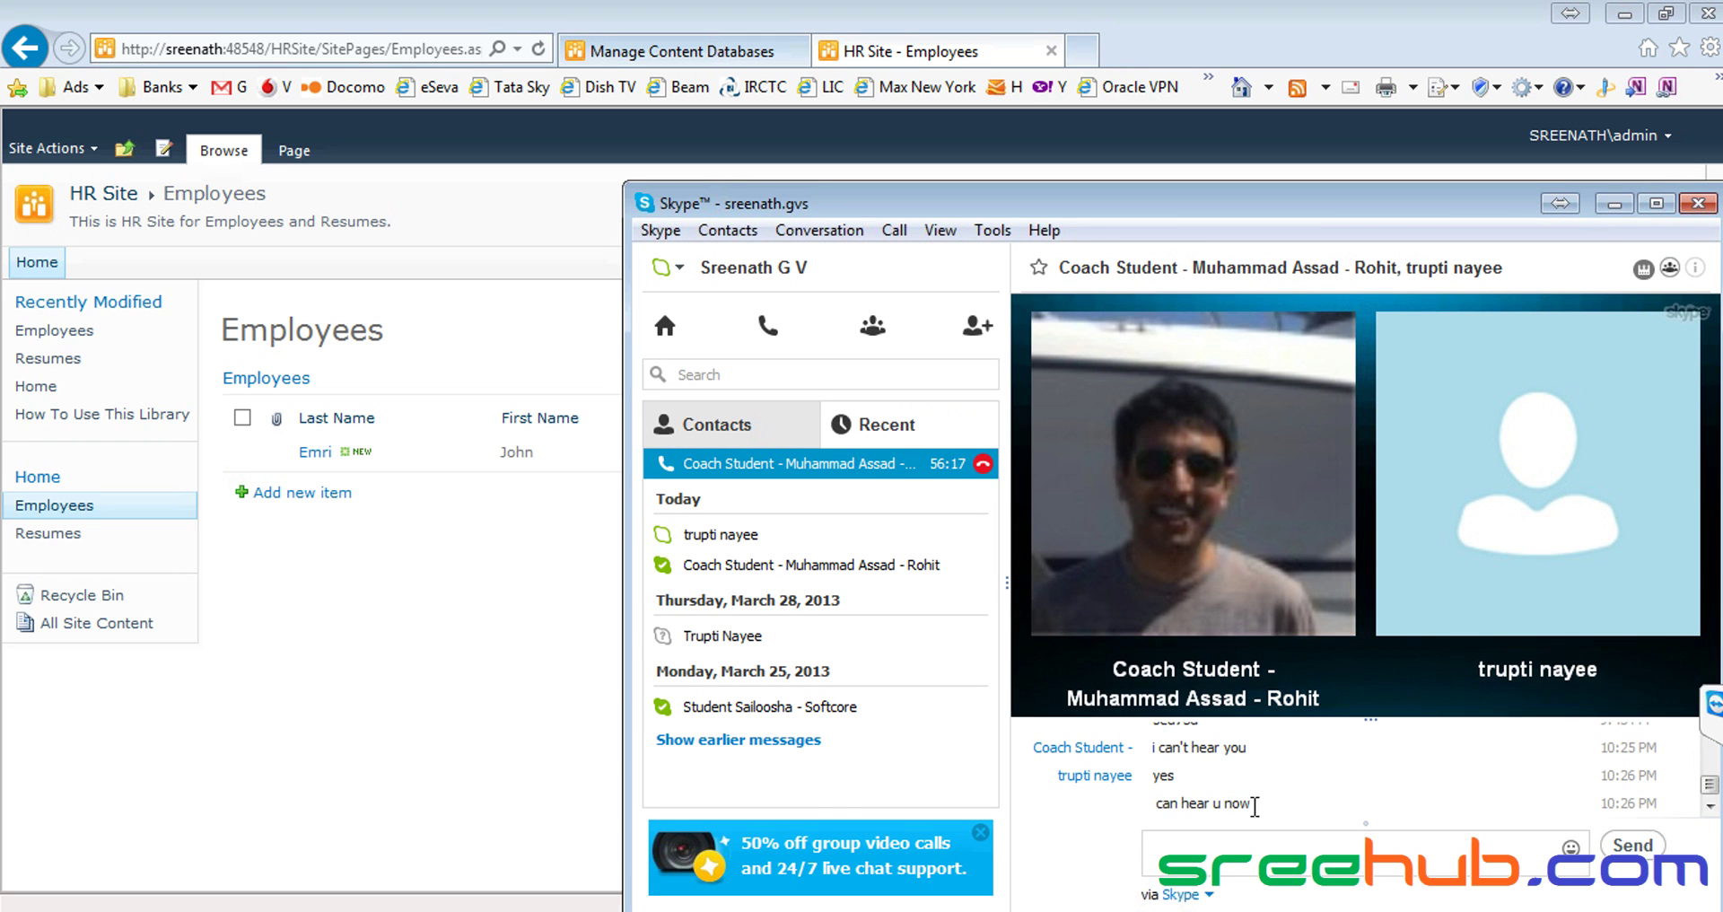
left_click(401, 689)
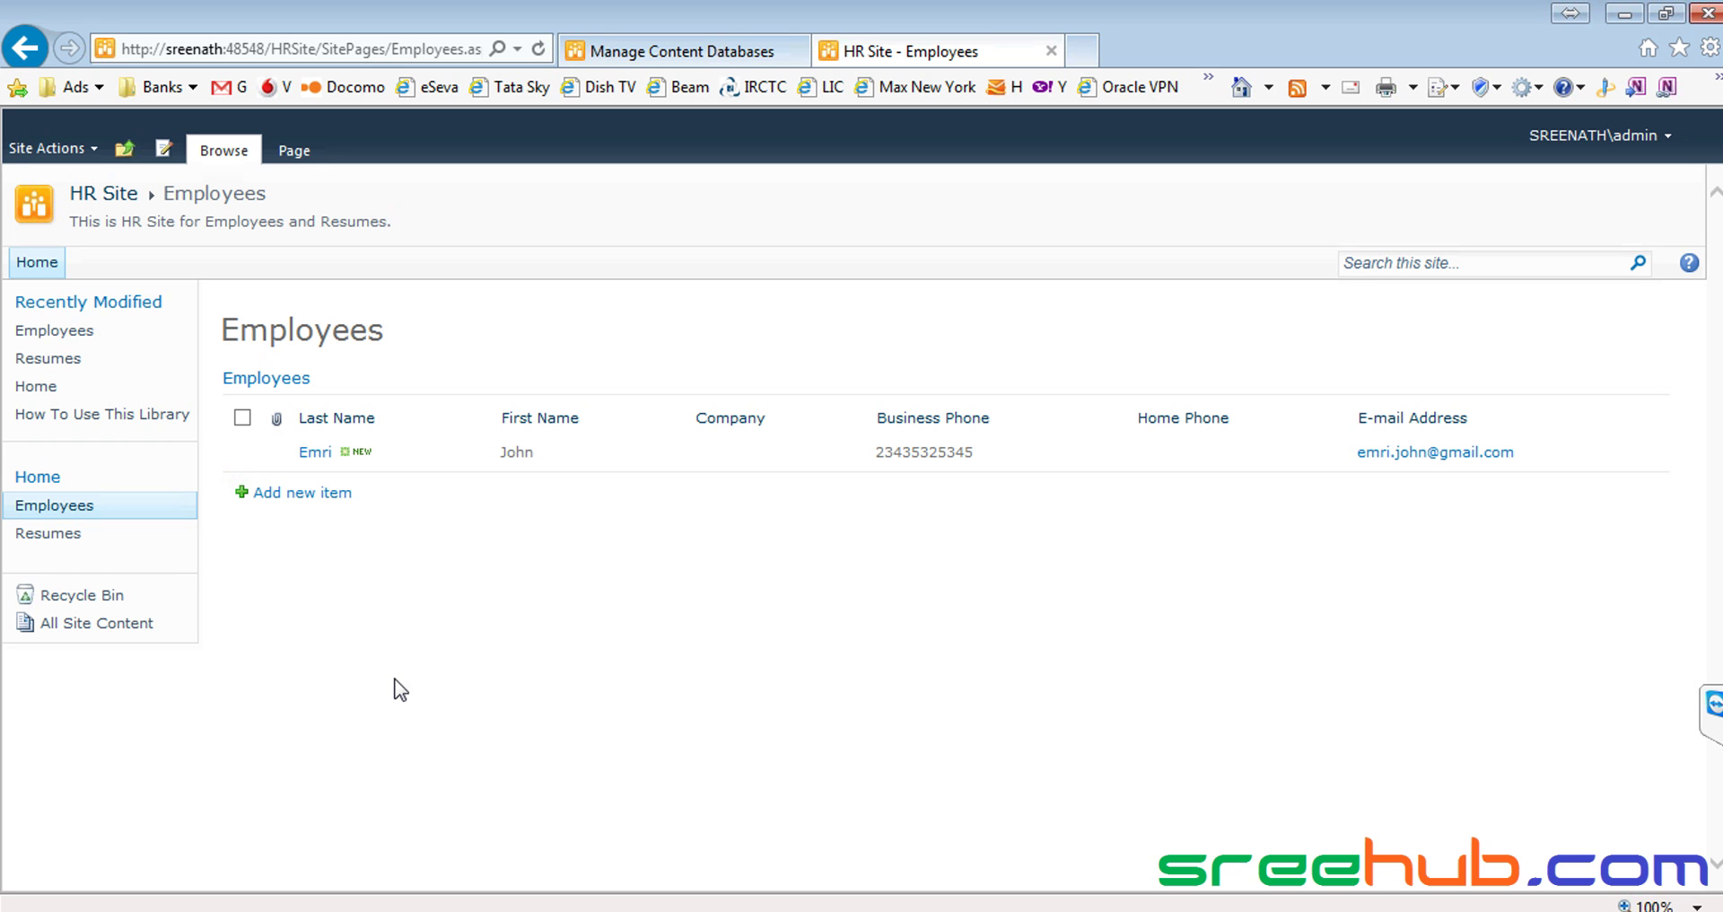
left_click(620, 909)
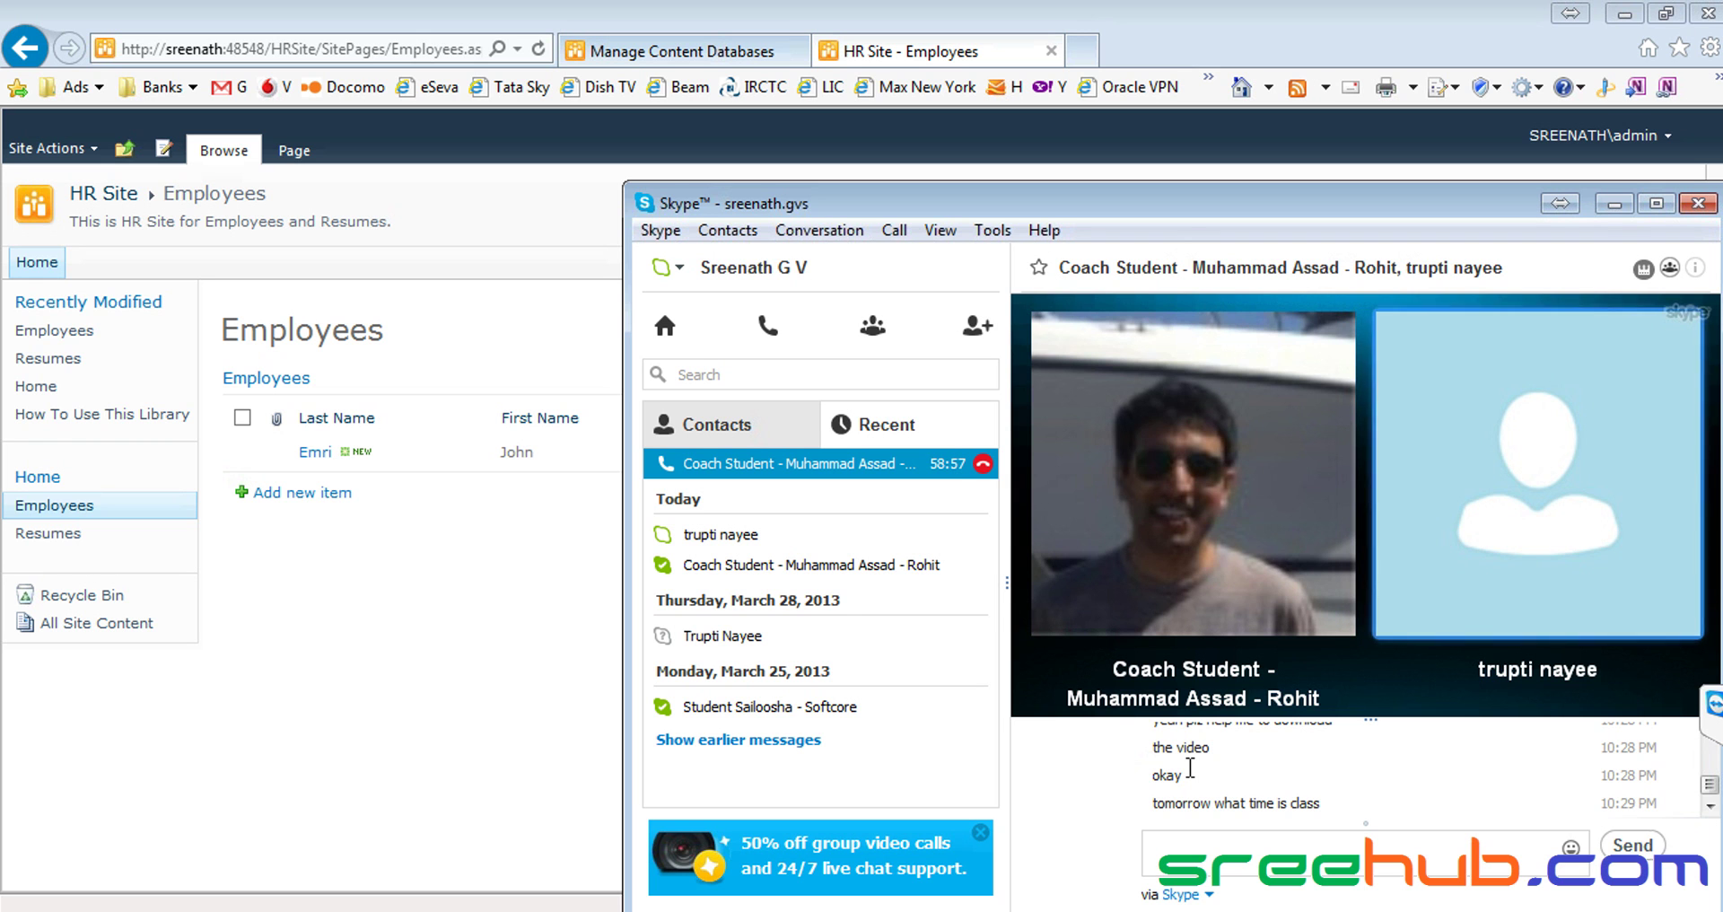
Quit Skype from its tray icon and stop the screen recording
right_click(1479, 905)
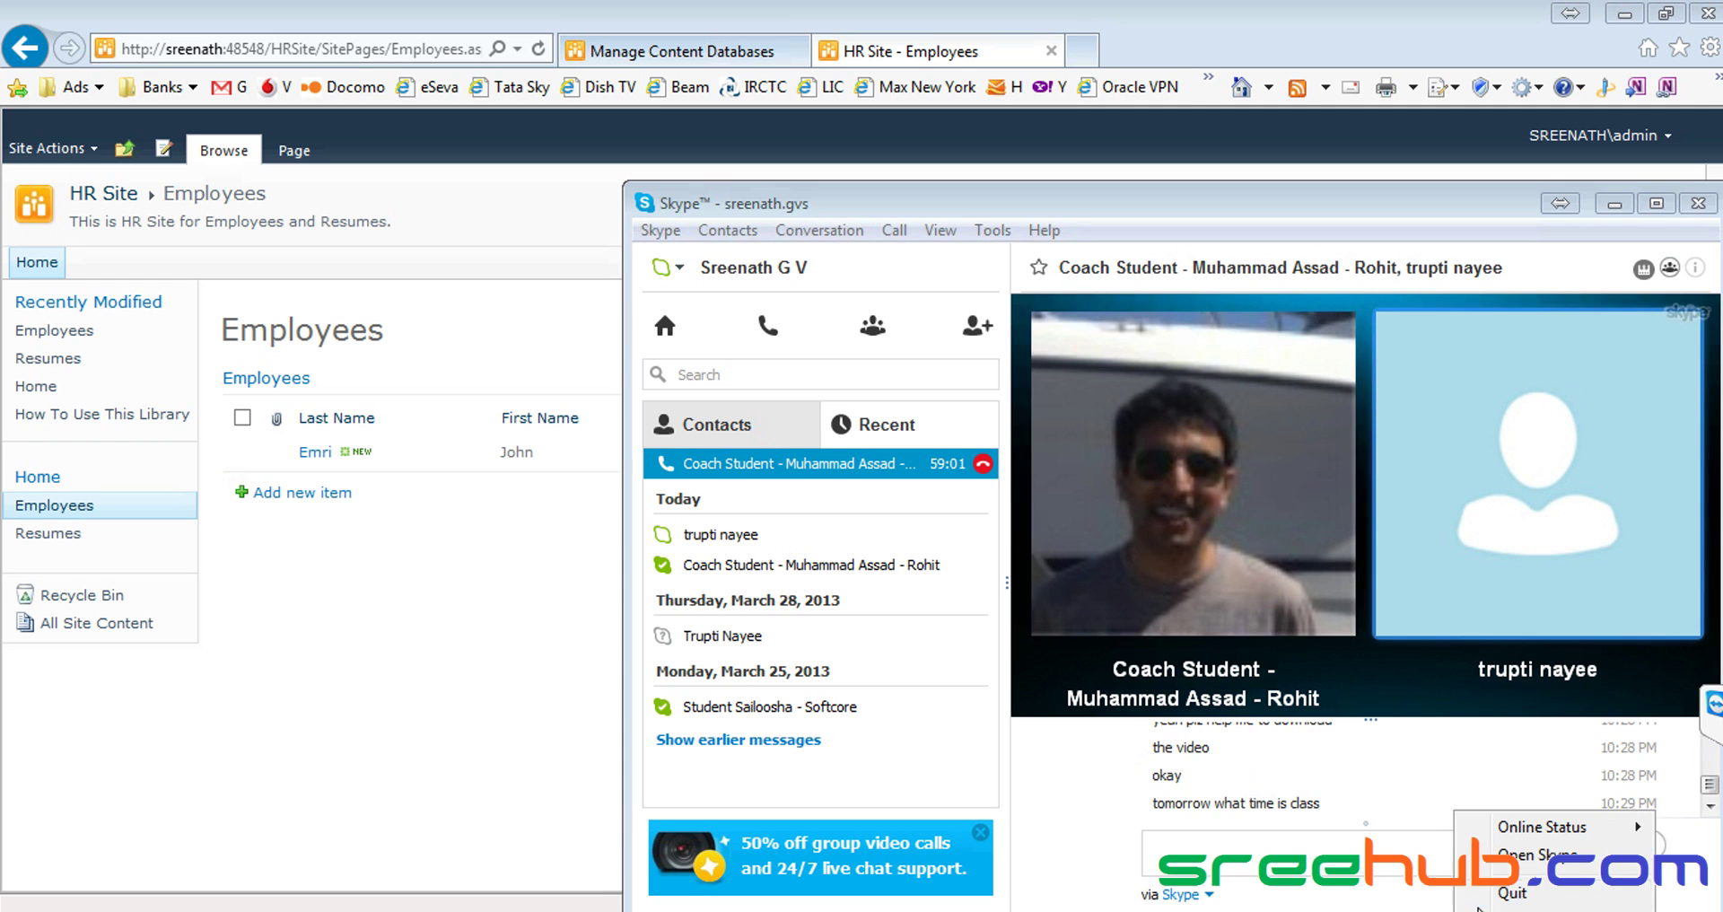
left_click(1510, 893)
right_click(1477, 908)
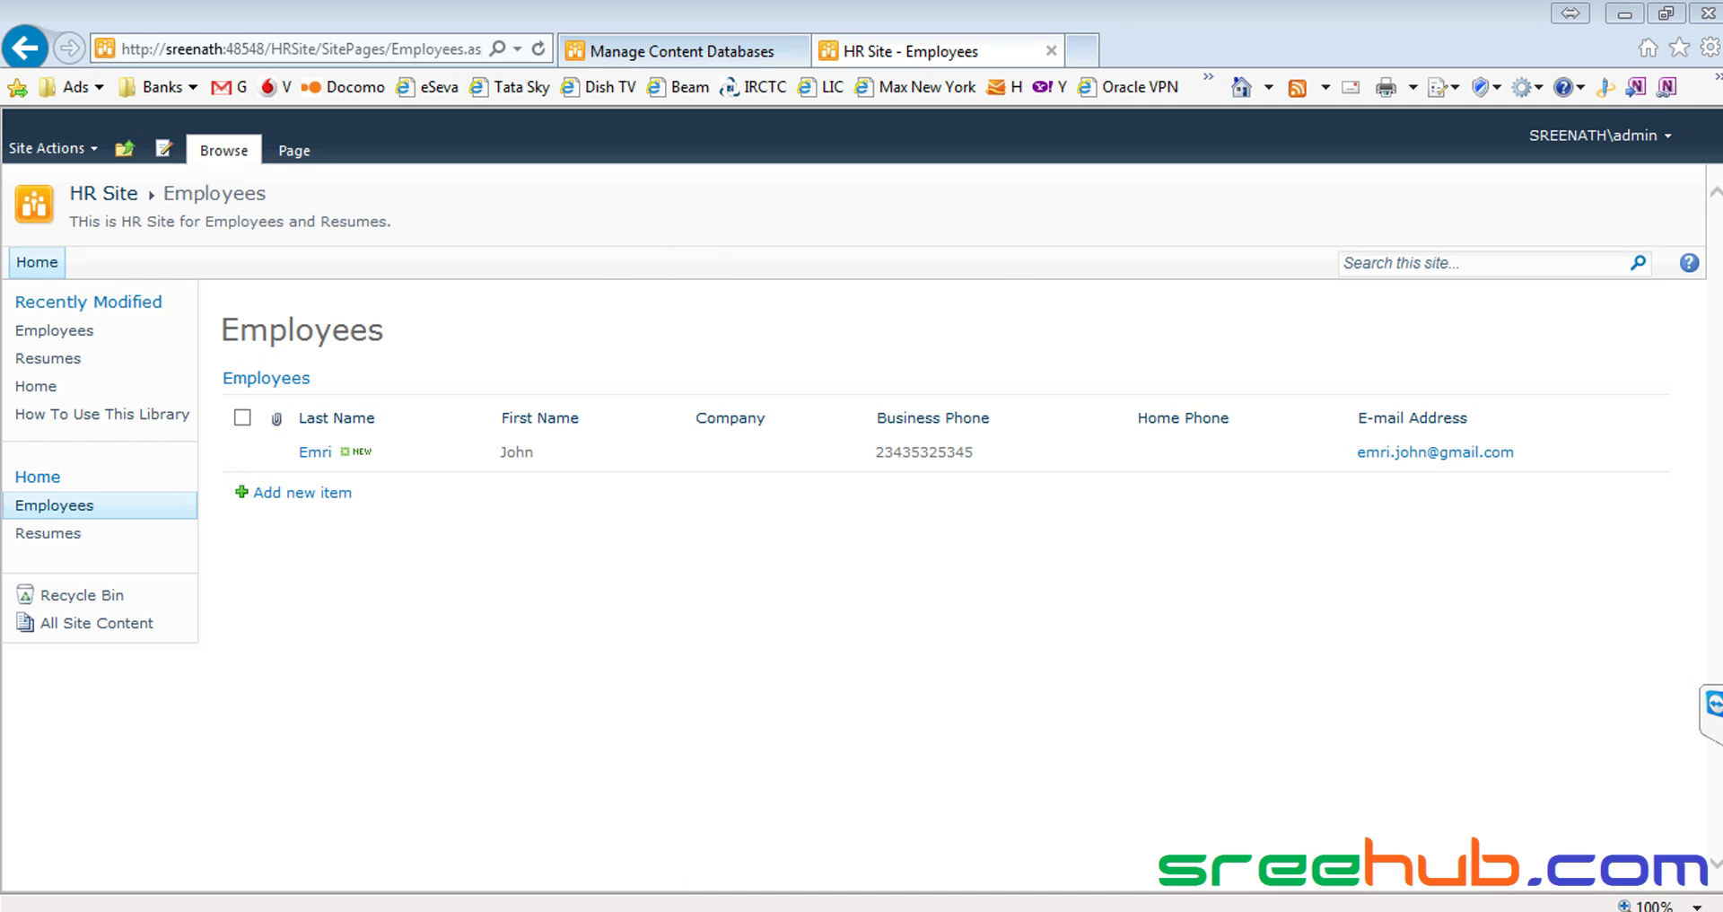
right_click(1044, 909)
left_click(1235, 827)
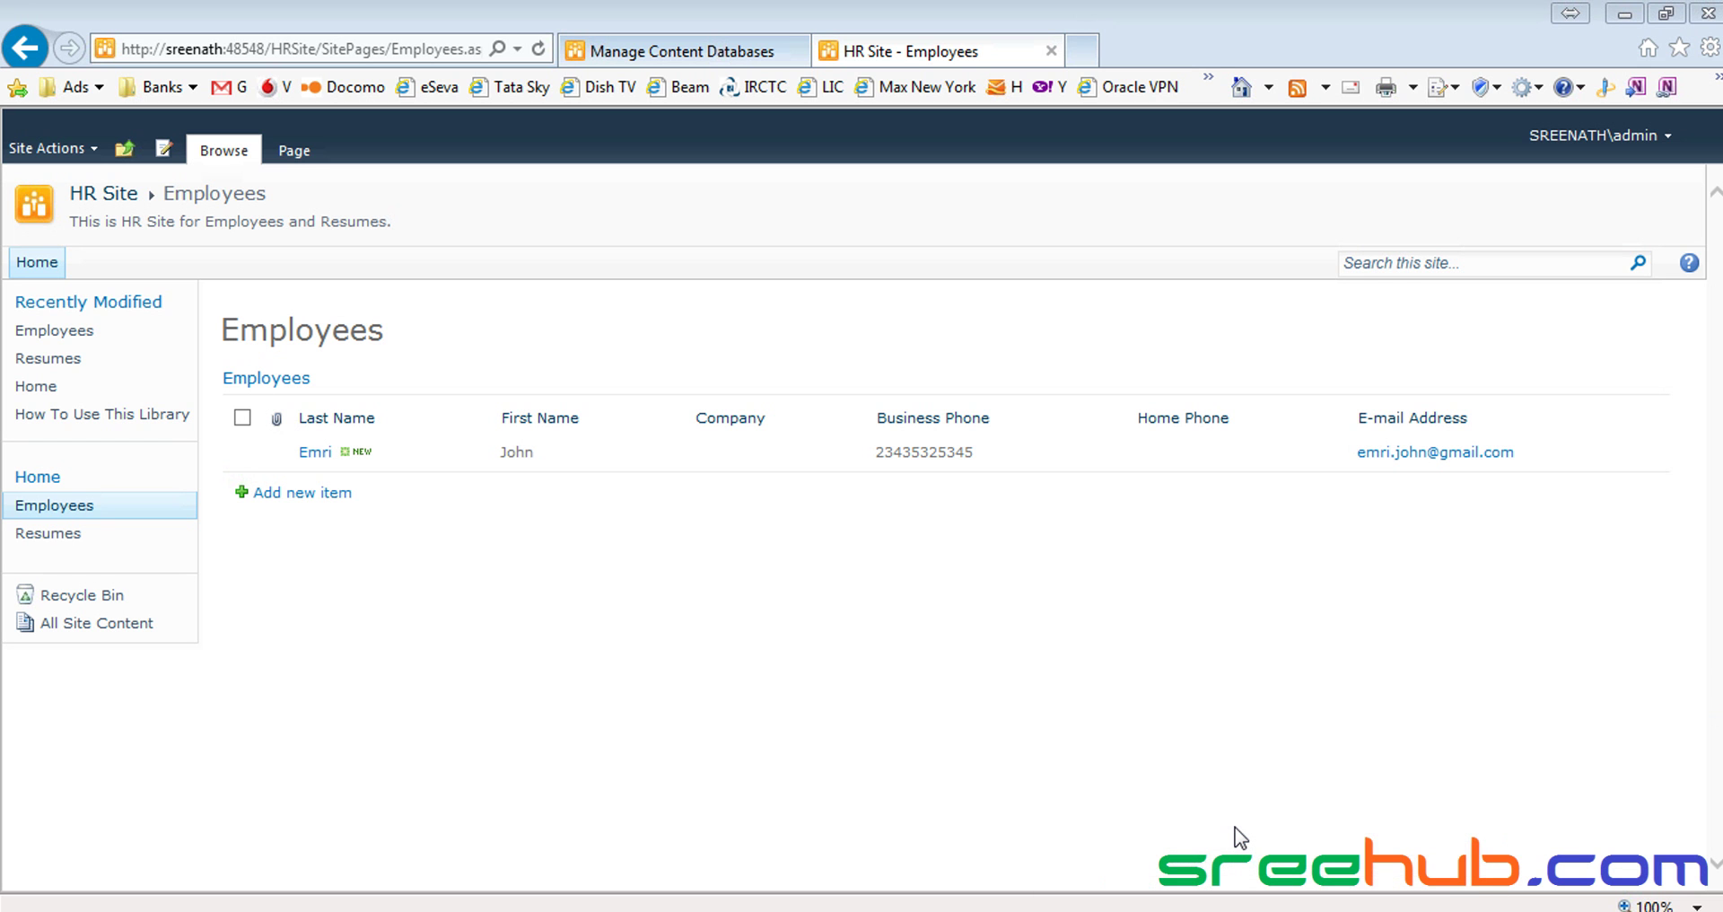